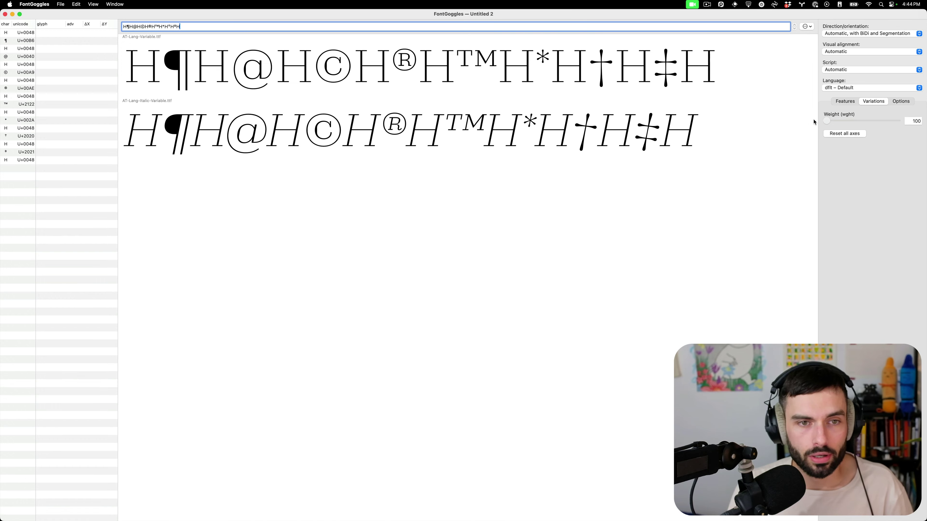
Set the Weight axis to 900 and delete the characters before the © in the sample text
drag(827, 121, 765, 132)
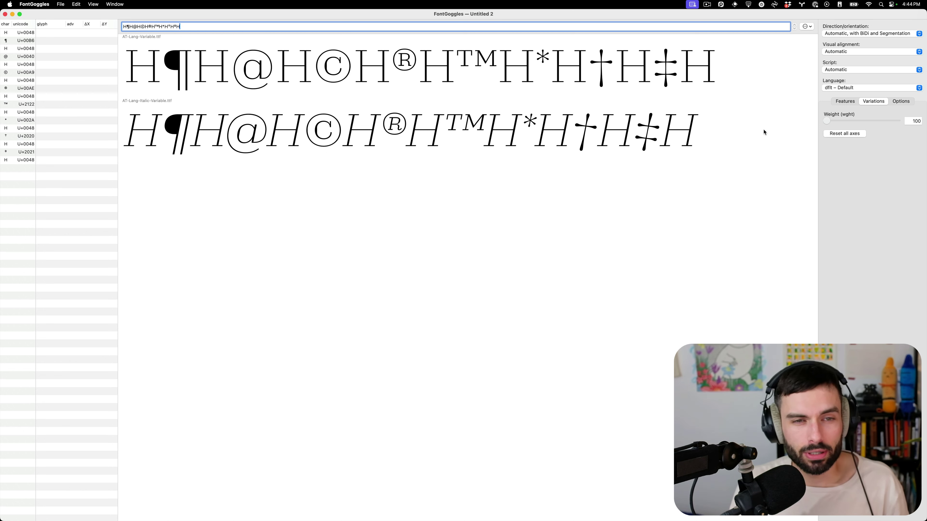
drag(826, 121, 917, 124)
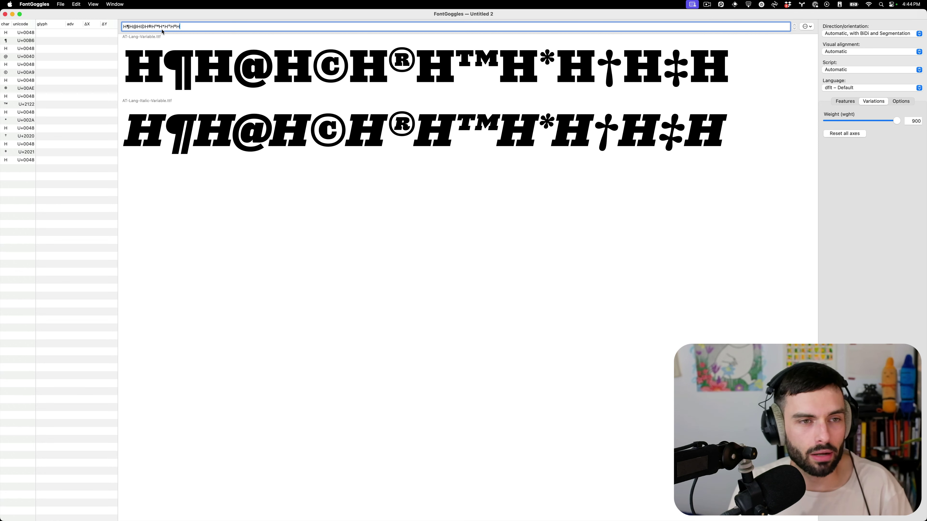
drag(139, 26, 110, 29)
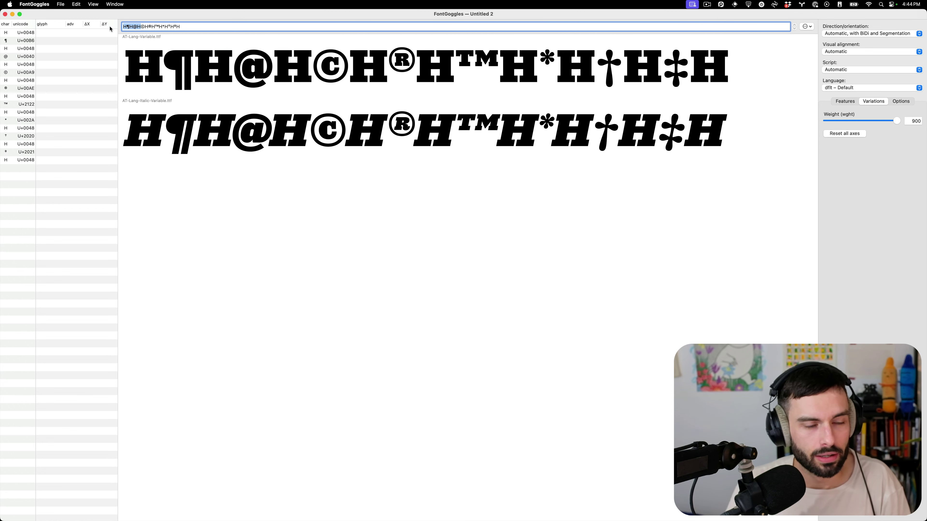
key(BackSpace)
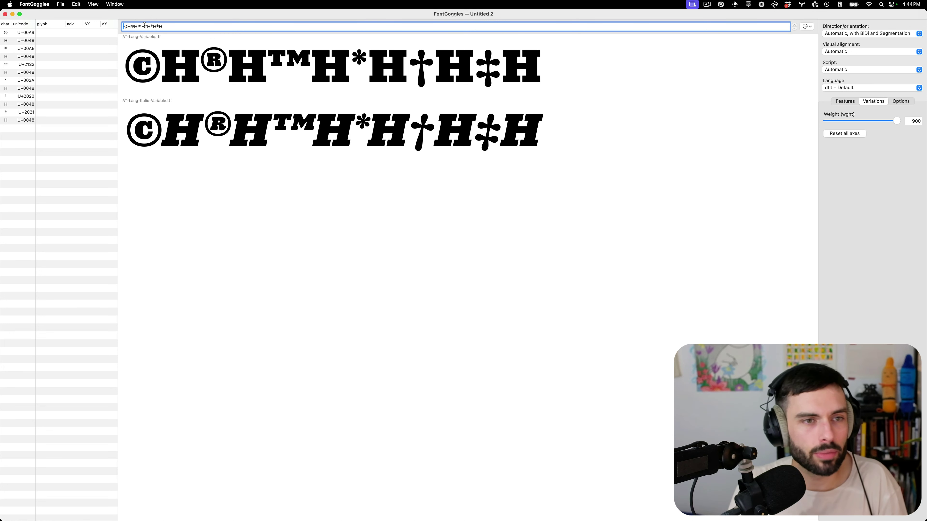
Replace the "H®H" between © and ™ with "ArrowType" and add "2023" after the ™ in the sample text
mouse_move(123, 27)
mouse_down()
mouse_move(165, 27)
mouse_move(137, 27)
mouse_up()
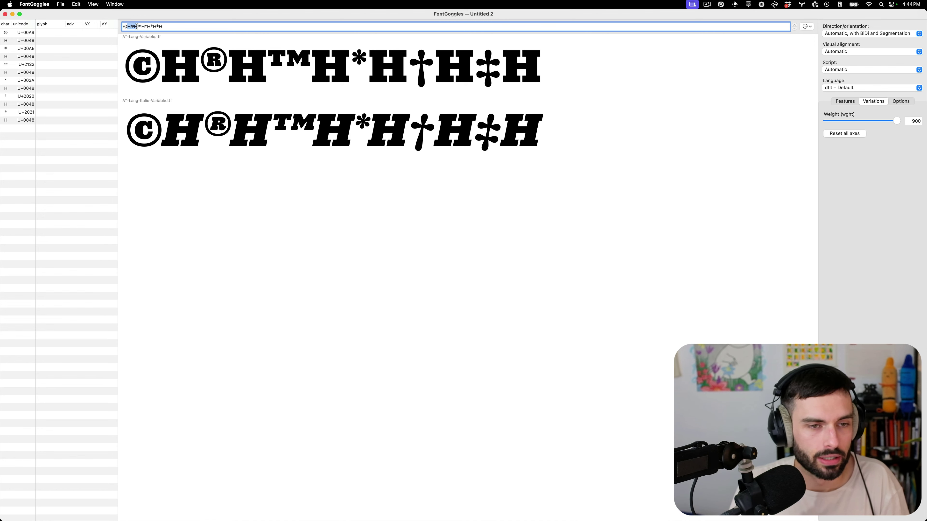
text(Aw)
key(BackSpace)
text(rrowType™)
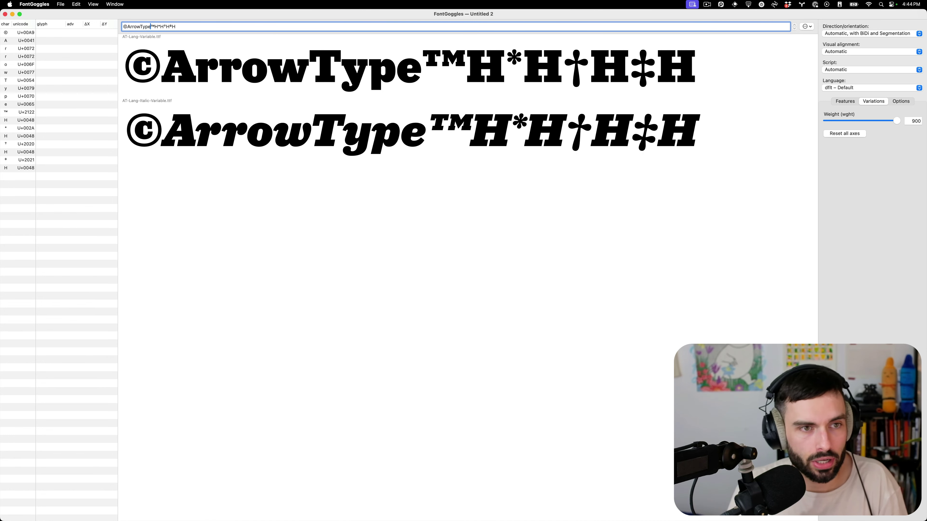
text( 2023)
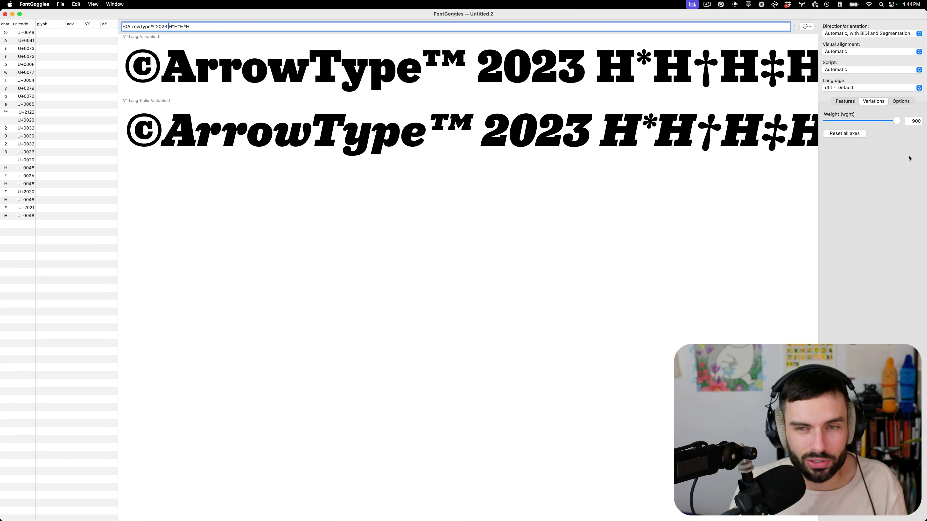
Enable the Oldstyle Figures (onum) feature and insert a space after the © in the sample text
click(845, 101)
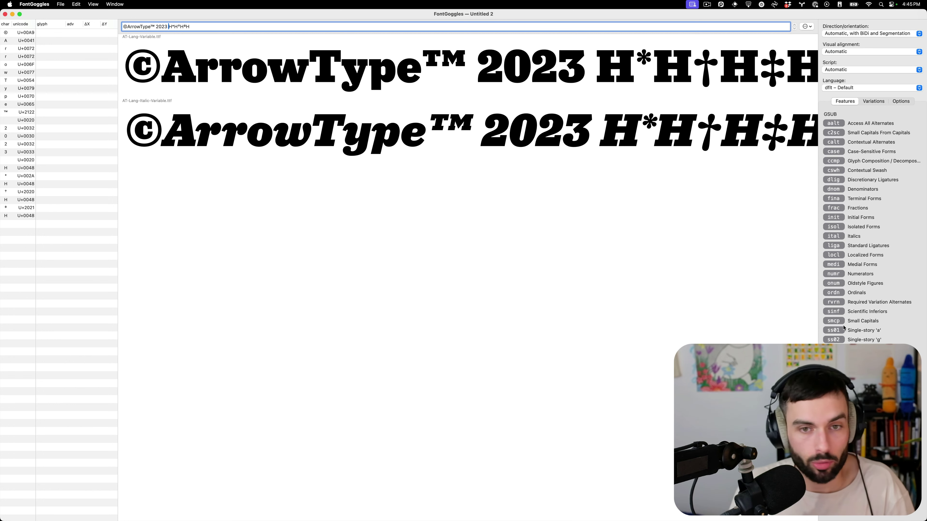
click(835, 283)
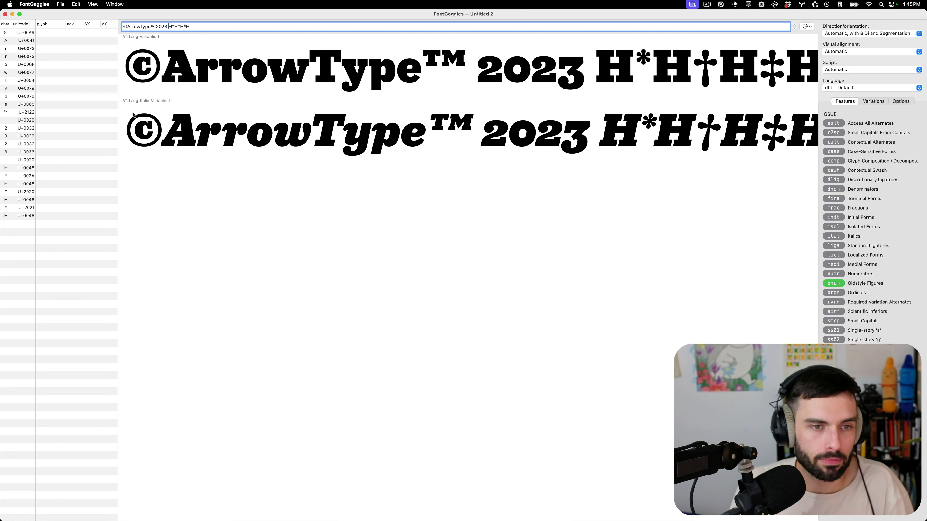
click(128, 27)
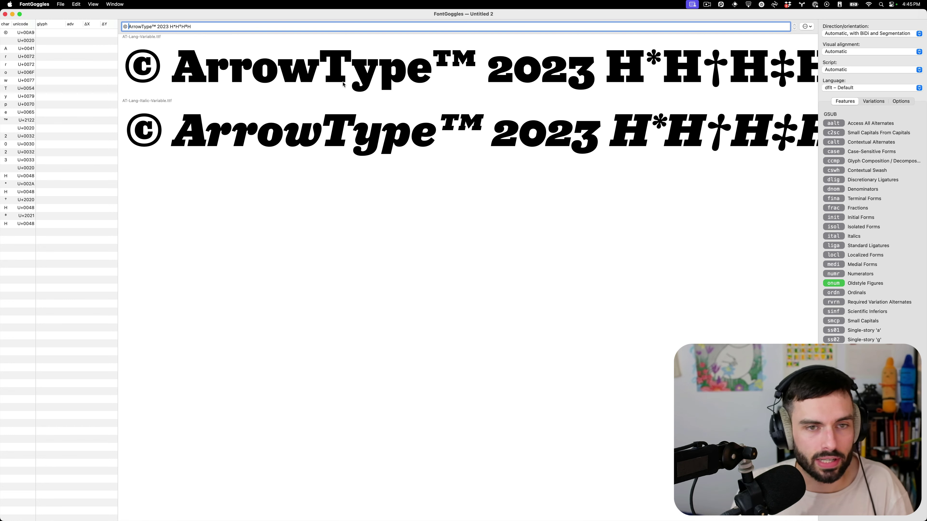
scroll(617, 60, right, 3)
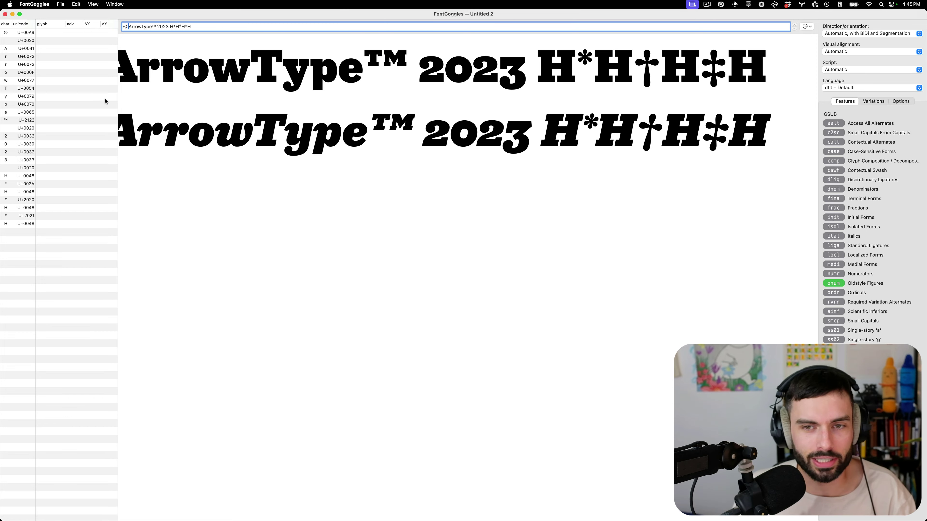
Switch to the Lang_Roman font in Glyphs and examine the uppercase, lowercase, small cap and number glyphs in its overview
click(5, 15)
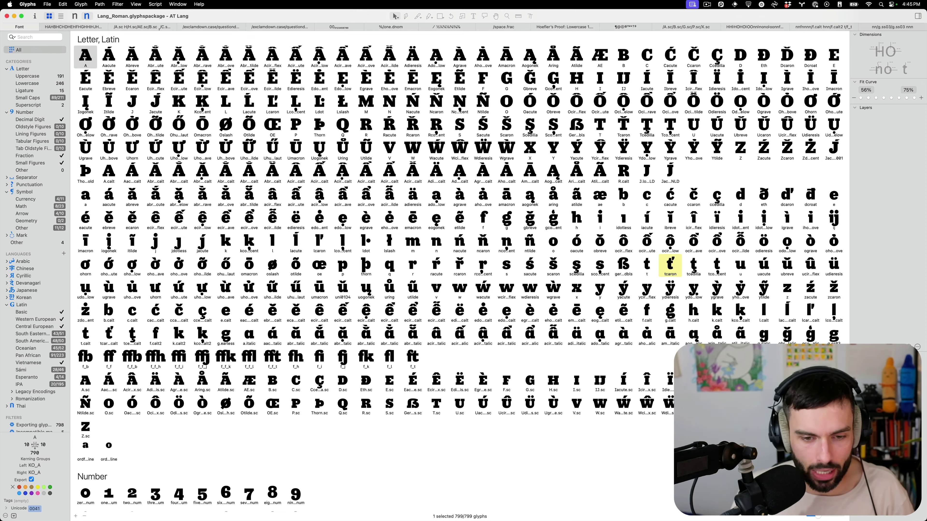
scroll(367, 432, down, 3)
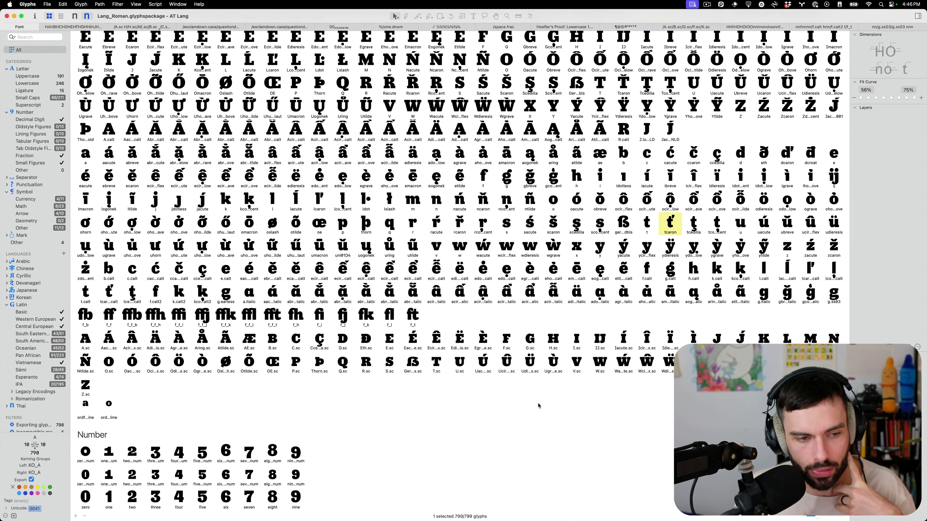
scroll(539, 405, down, 2)
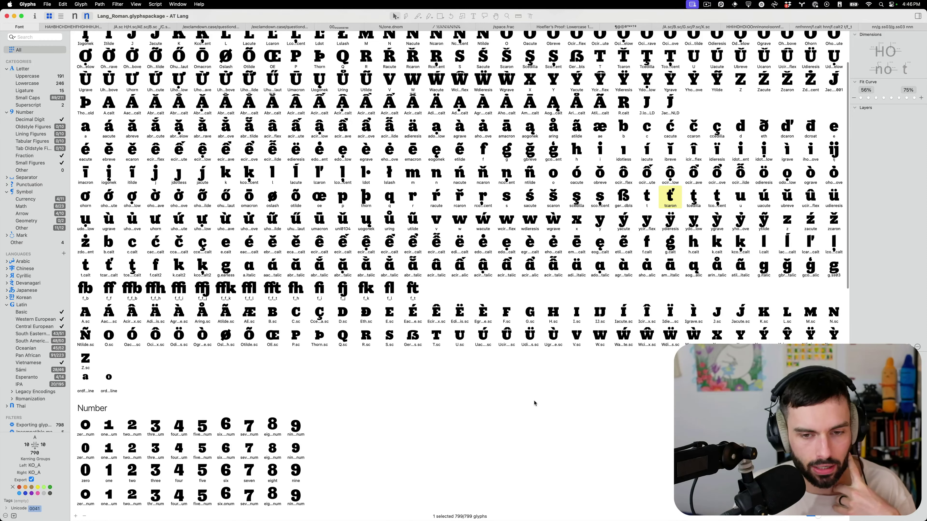
scroll(534, 403, down, 2)
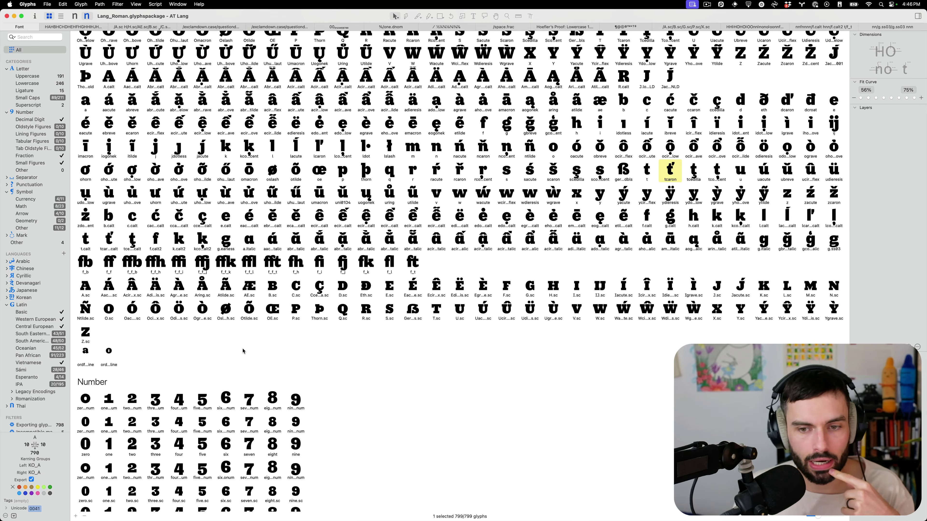
scroll(243, 351, up, 5)
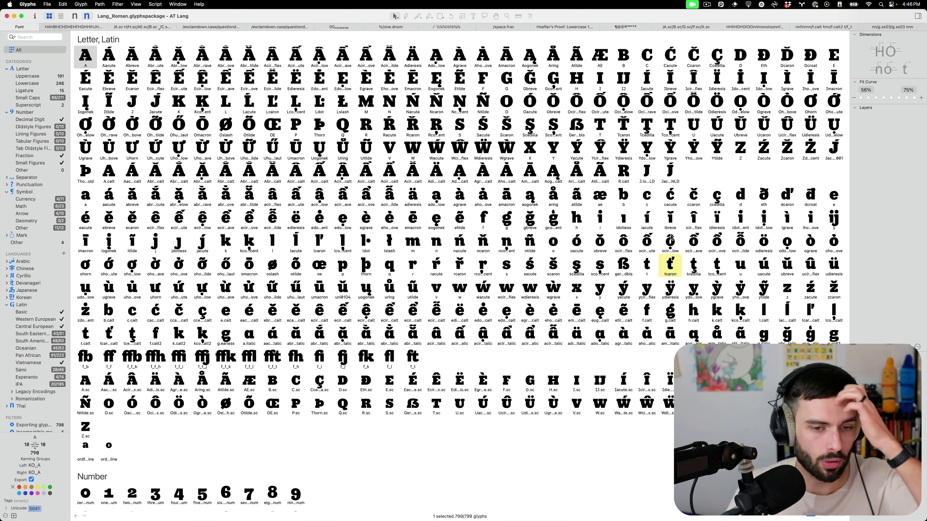
scroll(444, 392, down, 5)
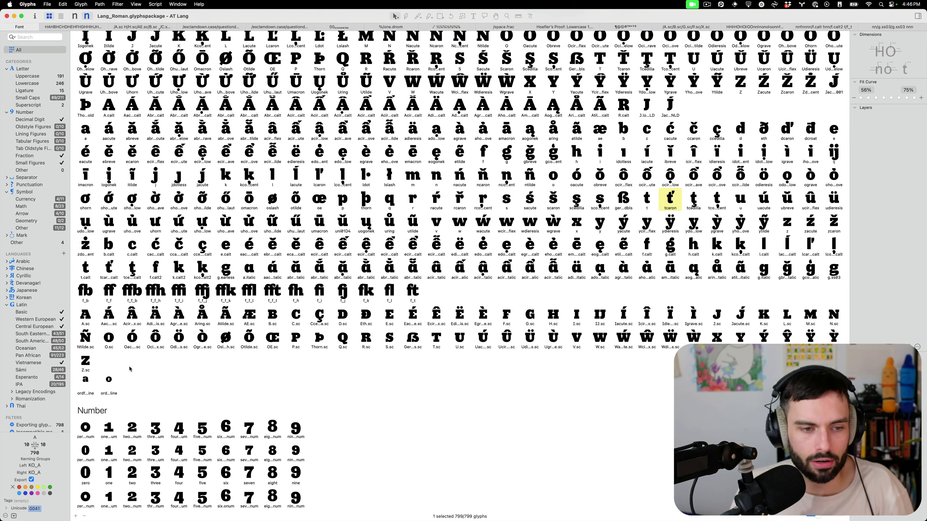
scroll(193, 335, up, 5)
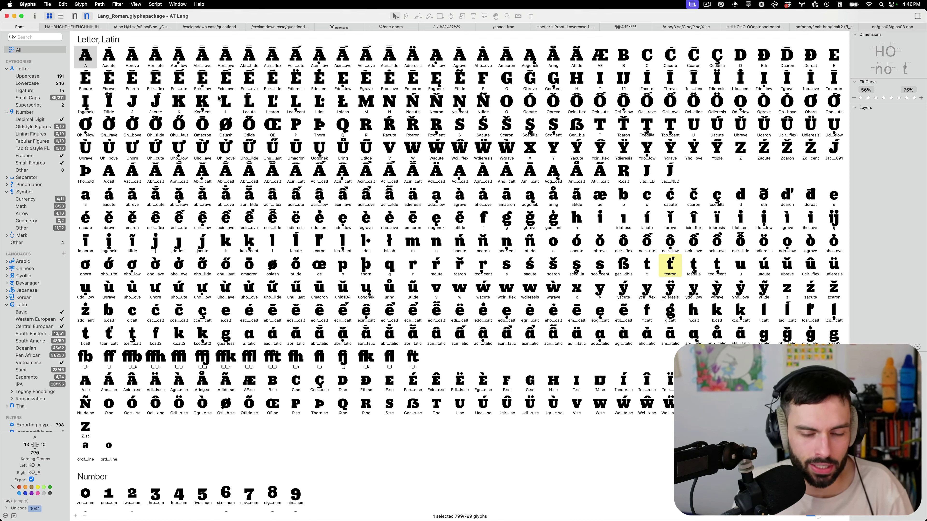
scroll(349, 209, down, 5)
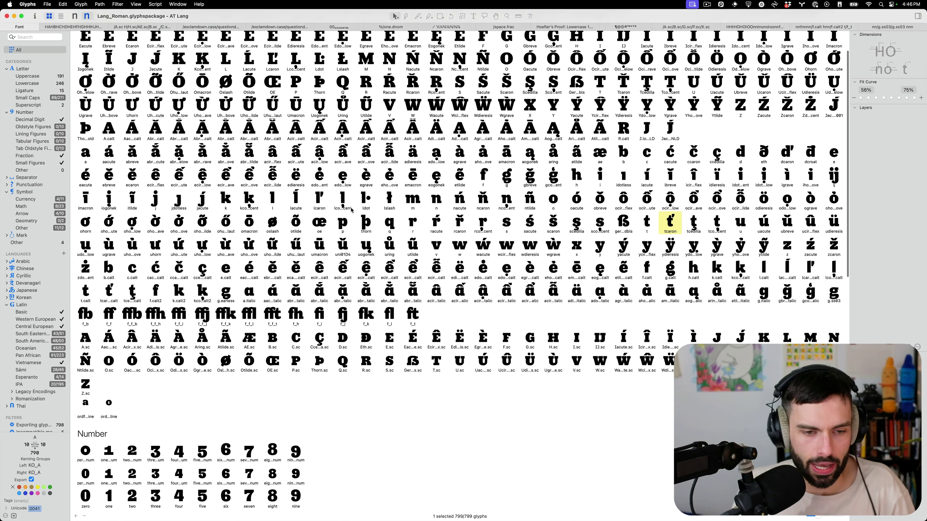
scroll(349, 208, down, 1)
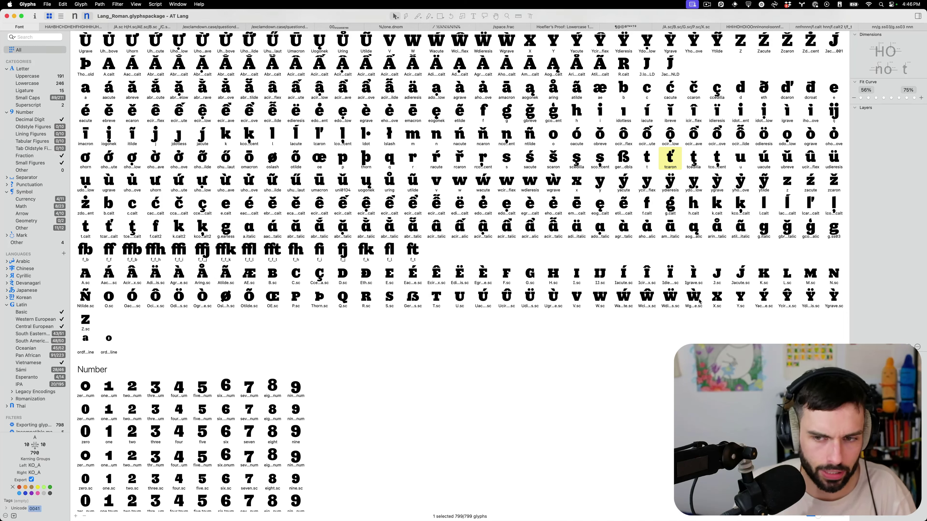
scroll(699, 301, up, 5)
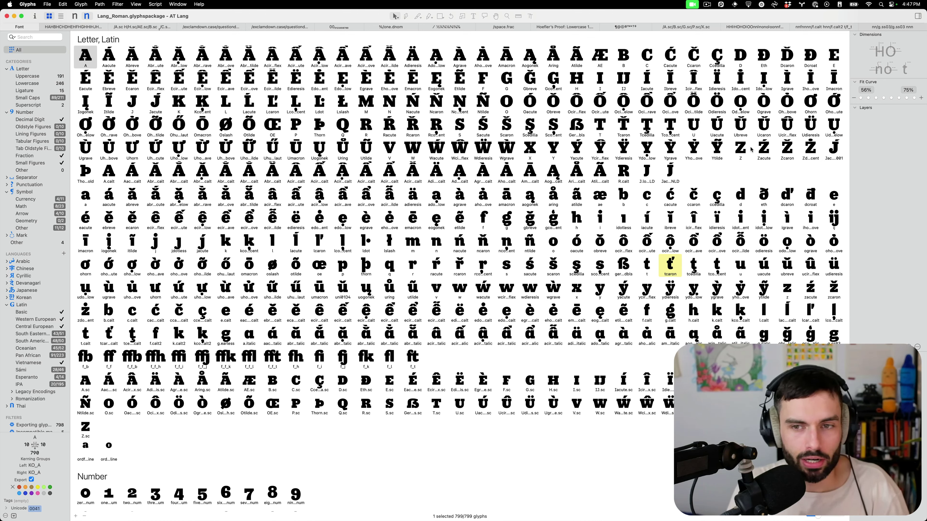
Select the uppercase glyphs from A through Zdotaccent and copy their glyph names one per line
shift+click(812, 151)
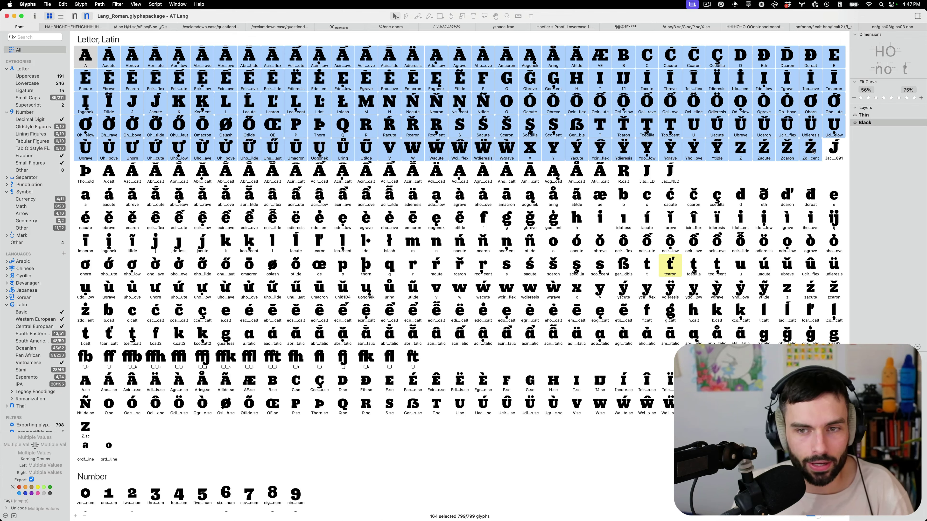
right_click(812, 151)
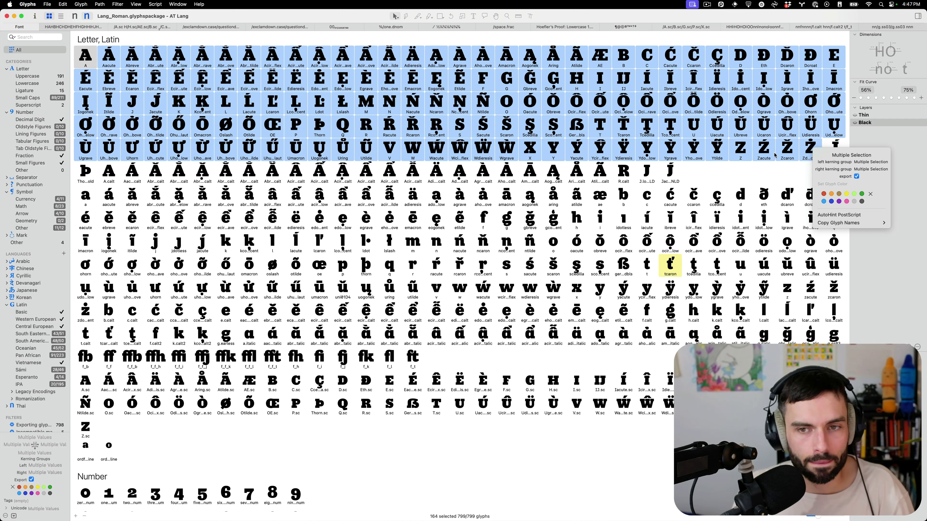
mouse_move(875, 223)
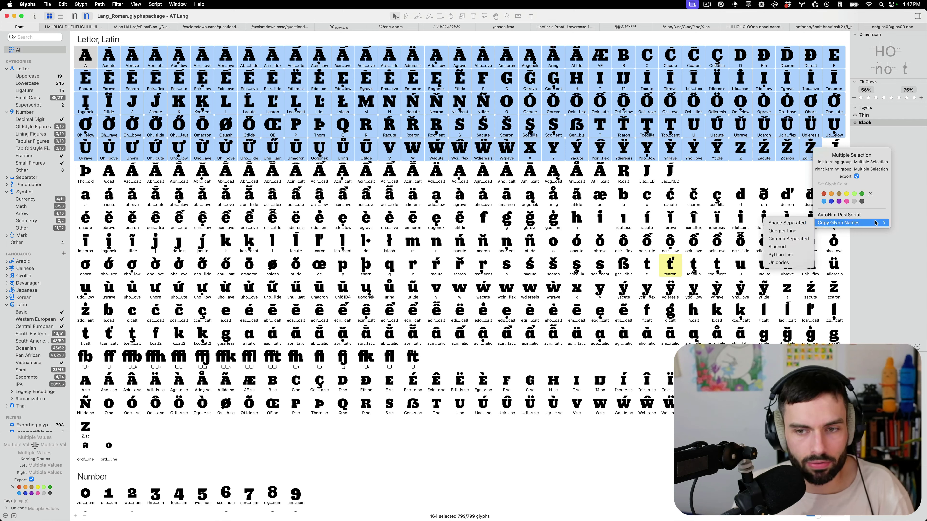
click(784, 231)
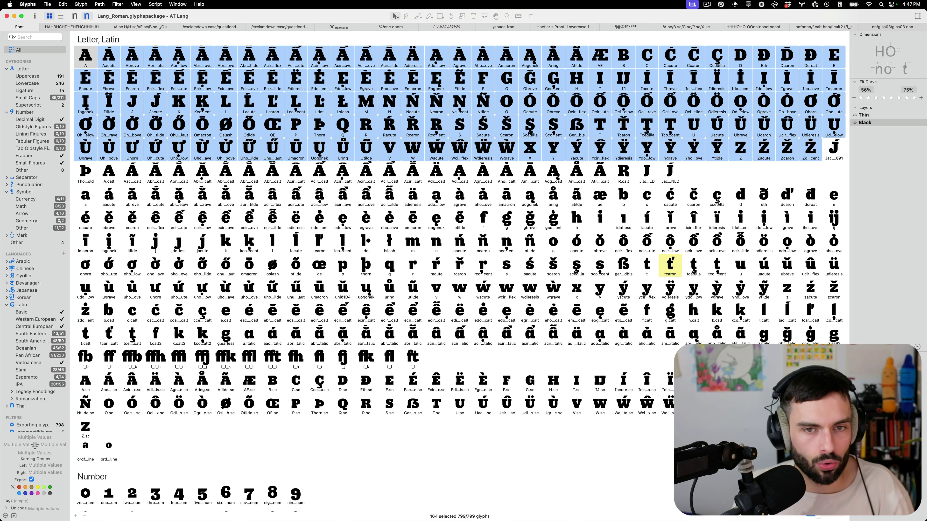
Switch to Visual Studio Code and create a new untitled text file
key(super+Tab)
key(super+Tab)
key(super+Tab)
key(super+Tab)
key(super+Tab)
key(super+Tab)
key(super+Tab)
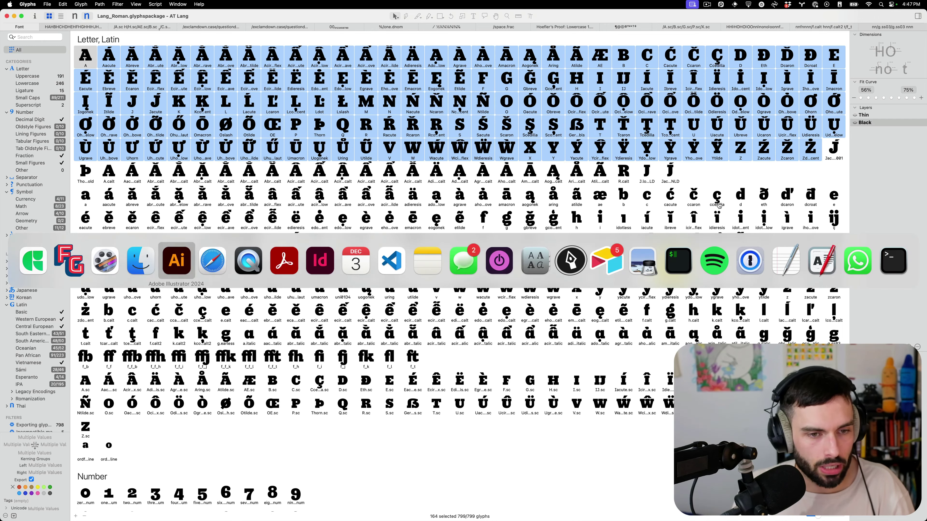
key(super+Tab)
key(super+Tab)
key(super+Tab)
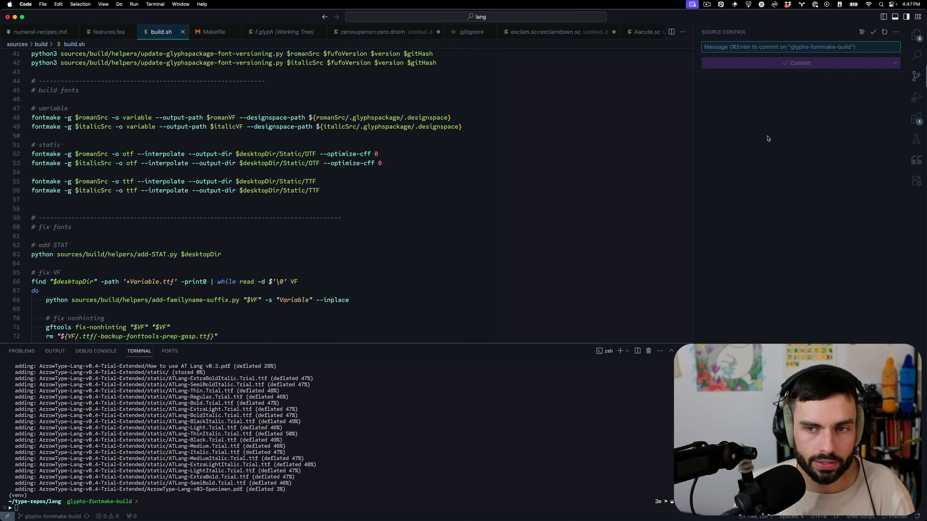
key(super+Tab)
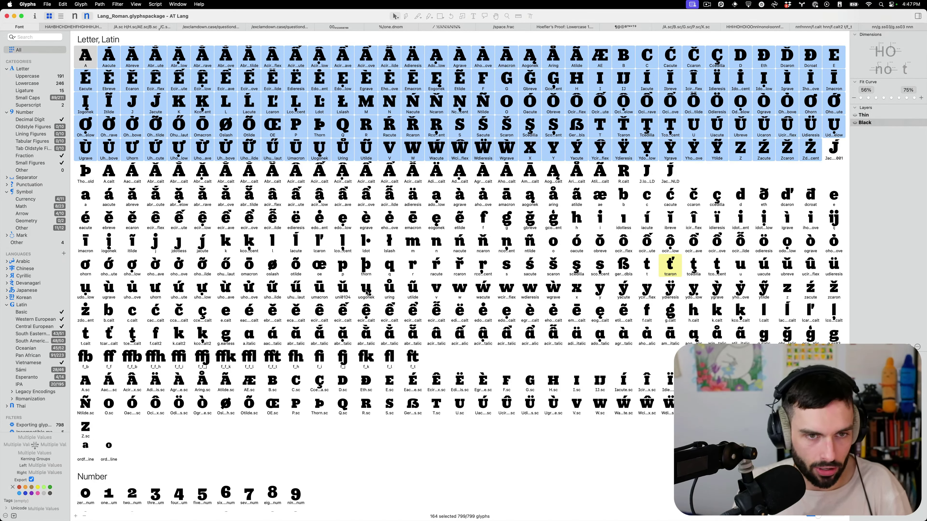
key(super+Tab)
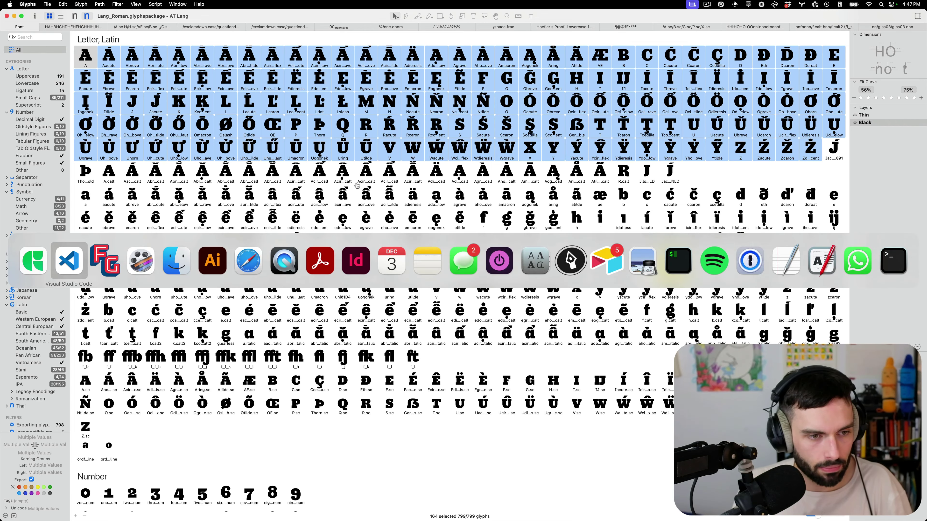
key(super+n)
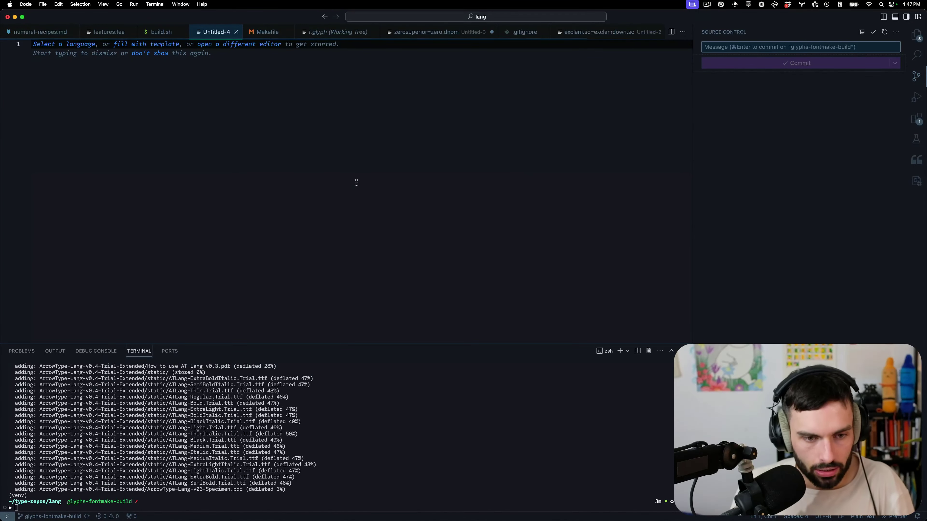
Turn on Zen Mode, paste the copied uppercase glyph names into the new file and place the cursor at its end
key(super+k)
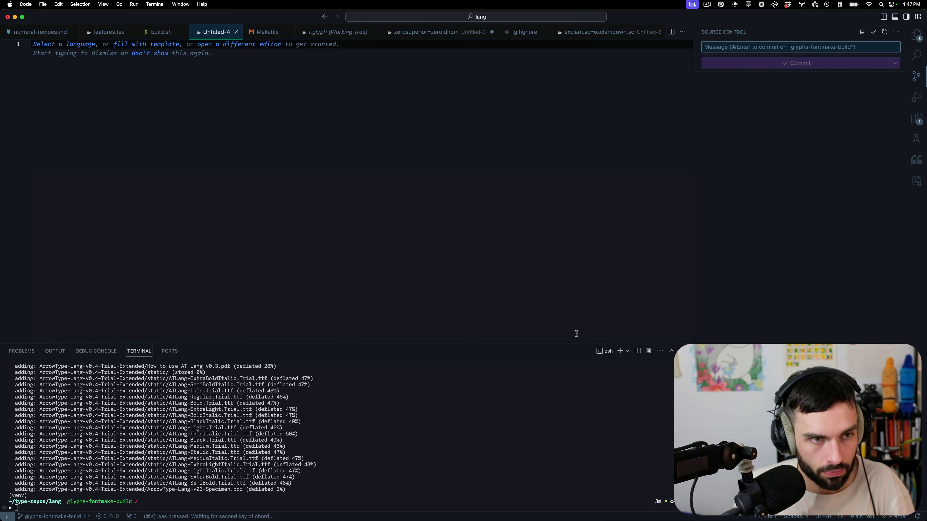
key(super+z)
key(super+k)
key(z)
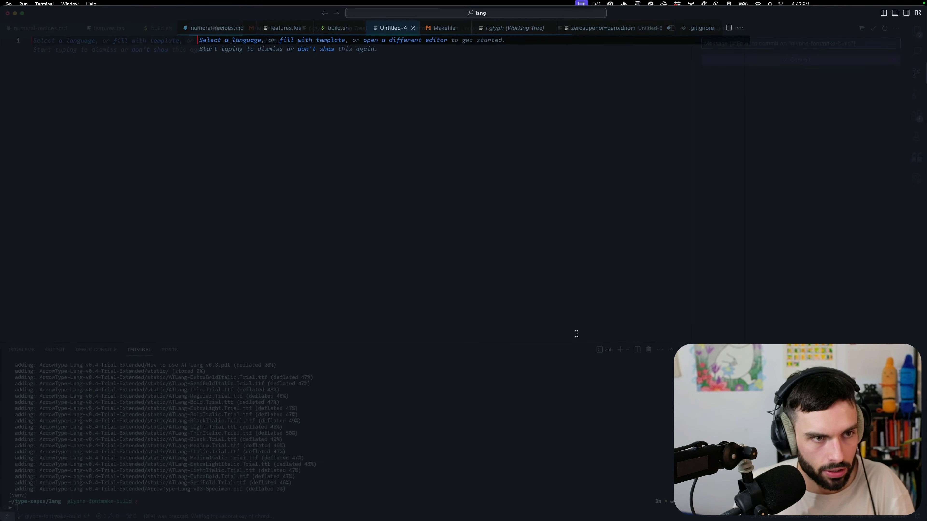
key(super+v)
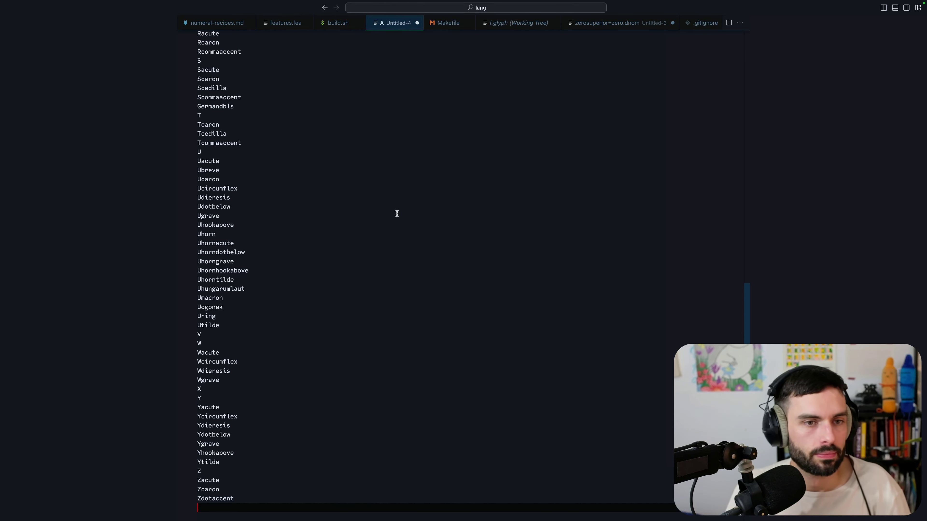
scroll(395, 213, up, 20)
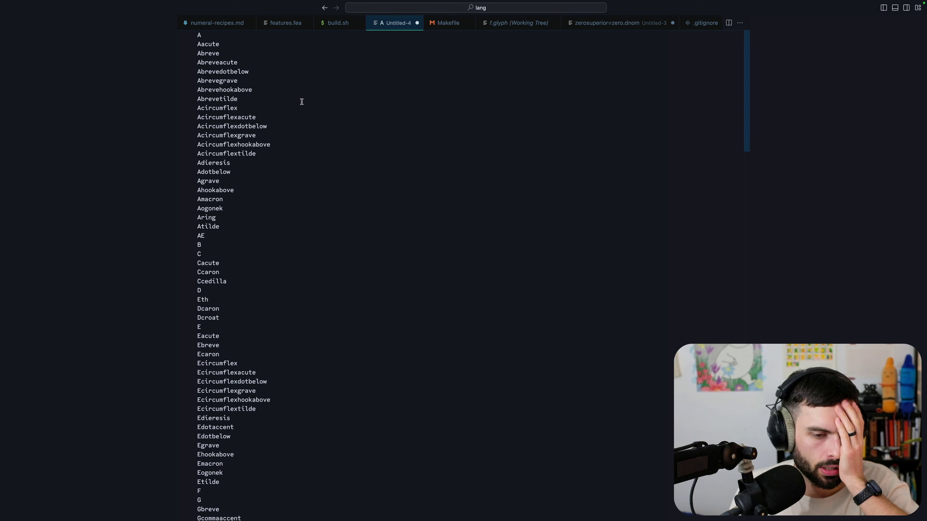
key(super+Down)
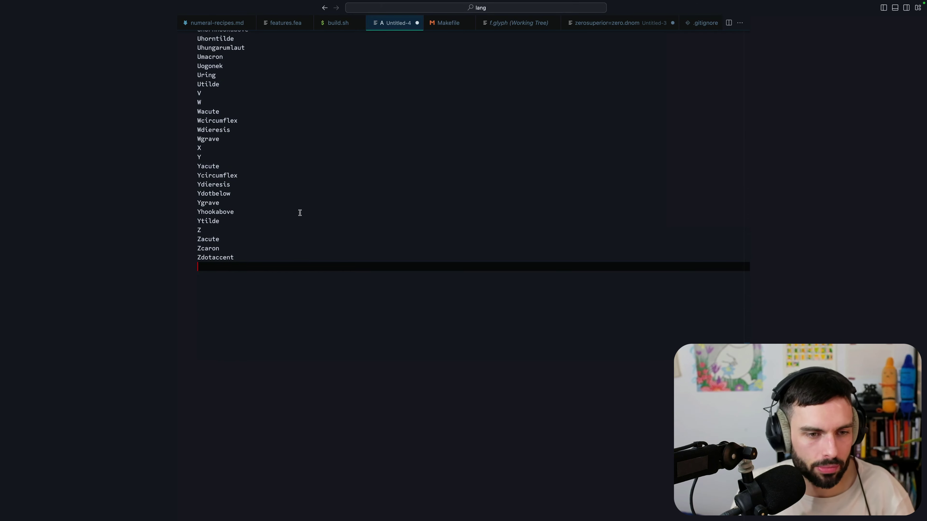
Place a cursor on every line from Zdotaccent up to A and append .sc to the end of each glyph name
key(super+shift+Left)
key(super+alt+Up)
key(super+alt+Up)
key(super+alt+Up)
key(super+alt+Up)
key(super+alt+Up)
key(super+alt+Up)
key(super+alt+Up)
key(super+alt+Up)
key(super+alt+Up)
key(super+alt+Up)
key(super+alt+Up)
key(super+alt+Up)
key(super+alt+Up)
key(super+alt+Up)
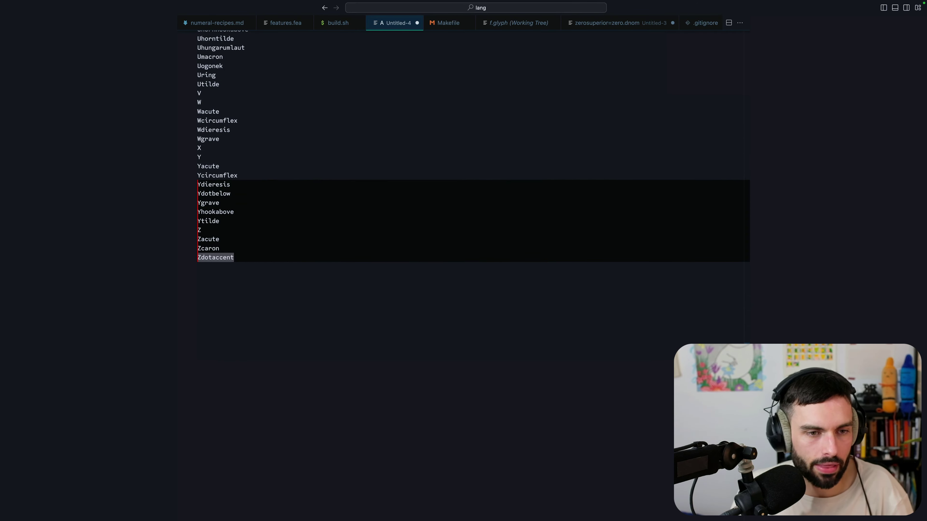
key(super+alt+Up)
key(super+alt+Up)
key(super+alt+Up)
key(super+alt+Up)
key(super+alt+Up)
key(super+alt+Up)
key(super+alt+Up)
key(super+alt+Up)
key(super+alt+Up)
key(super+alt+Up)
key(super+alt+Up)
key(super+alt+Up)
key(super+alt+Up)
key(super+alt+Up)
key(super+alt+Up)
key(super+alt+Up)
key(super+alt+Up)
key(super+alt+Up)
key(super+alt+Up)
key(super+alt+Up)
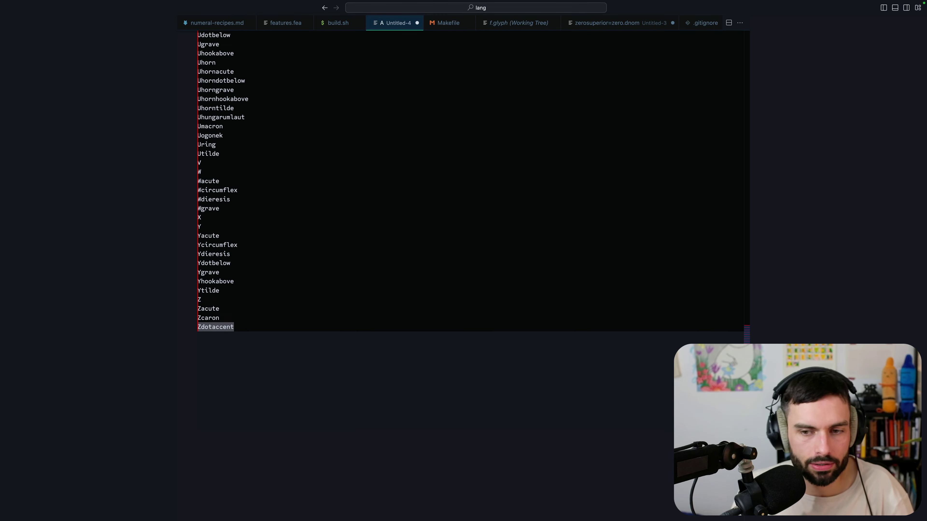
key(super+alt+Up)
key(super+alt+Up)
key(super+alt+Up)
key(super+alt+Up)
key(super+alt+Up)
key(super+alt+Up)
key(super+alt+Up)
key(super+alt+Up)
key(super+alt+Up)
key(super+alt+Up)
key(super+alt+Up)
key(super+alt+Up)
key(super+alt+Up)
key(super+alt+Up)
key(super+alt+Up)
key(super+alt+Up)
key(super+alt+Up)
key(super+alt+Up)
key(super+alt+Up)
key(super+alt+Up)
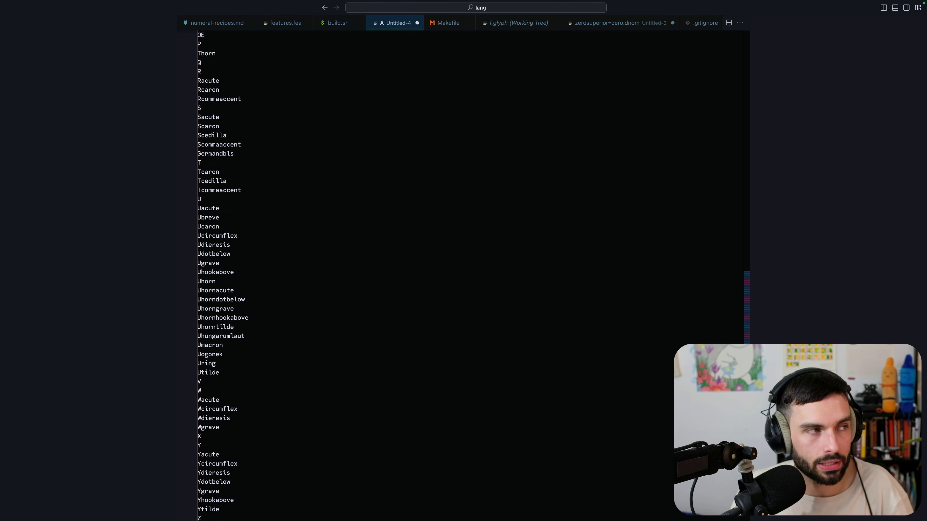
key(super+alt+Up)
key(super+alt+Up)
key(super+alt+Up)
key(super+alt+Up)
key(super+alt+Up)
key(super+alt+Up)
key(super+alt+Up)
key(super+alt+Up)
key(super+alt+Up)
key(super+alt+Up)
key(super+alt+Up)
key(super+alt+Up)
key(super+alt+Up)
key(super+alt+Up)
key(super+alt+Up)
key(super+alt+Up)
key(super+alt+Up)
key(super+alt+Up)
key(super+alt+Up)
key(super+alt+Up)
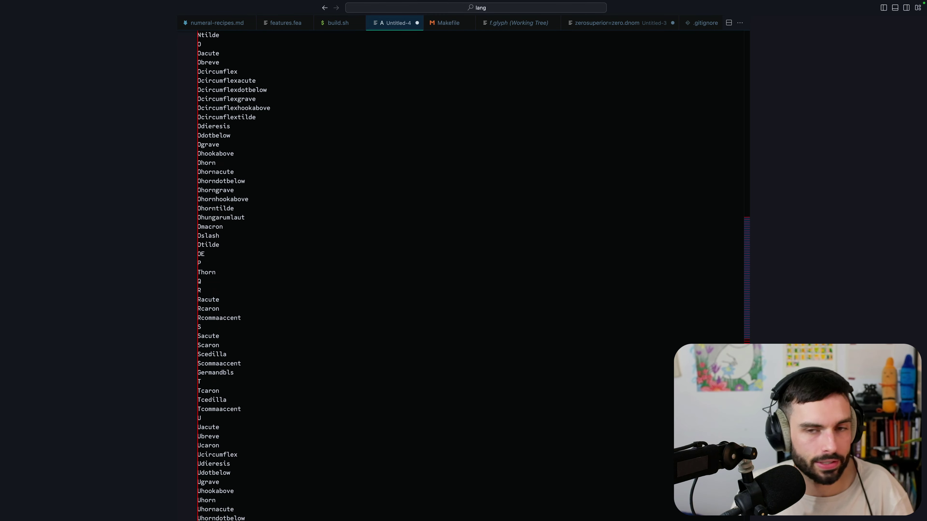
key(super+alt+Up)
key(super+alt+Up)
key(super+alt+Up)
key(super+alt+Up)
key(super+alt+Up)
key(super+alt+Up)
key(super+alt+Up)
key(super+alt+Up)
key(super+alt+Up)
key(super+alt+Up)
key(super+alt+Up)
key(super+alt+Up)
key(super+alt+Up)
key(super+alt+Up)
key(super+alt+Up)
key(super+alt+Up)
key(super+alt+Up)
key(super+alt+Up)
key(super+alt+Up)
key(super+alt+Up)
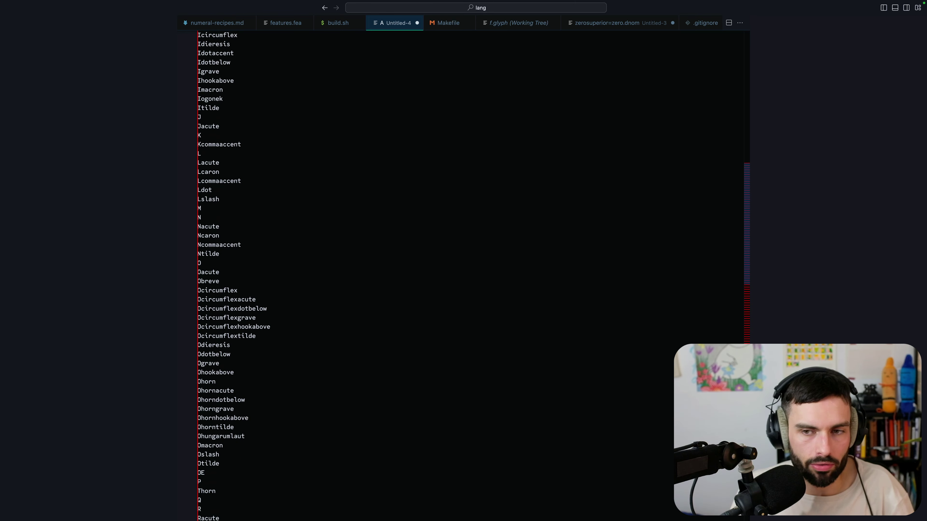
key(super+alt+Up)
key(super+alt+Up)
key(super+alt+Up)
key(super+alt+Up)
key(super+alt+Up)
key(super+alt+Up)
key(super+alt+Up)
key(super+alt+Up)
key(super+alt+Up)
key(super+alt+Up)
key(super+alt+Up)
key(super+alt+Up)
key(super+alt+Up)
key(super+alt+Up)
key(super+alt+Up)
key(super+alt+Up)
key(super+alt+Up)
key(super+alt+Up)
key(super+alt+Up)
key(super+alt+Up)
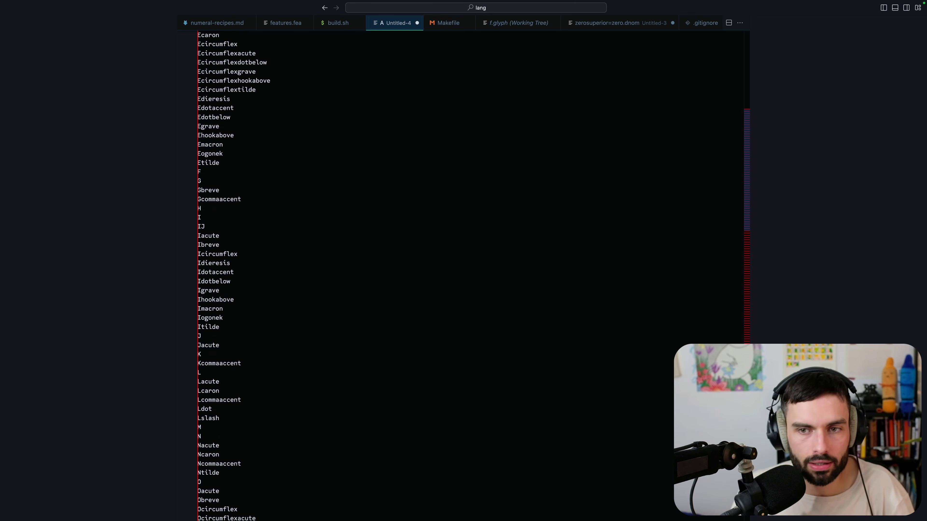
key(super+alt+Up)
key(super+alt+Up)
key(super+alt+Up)
key(super+alt+Up)
key(super+alt+Up)
key(super+alt+Up)
key(super+alt+Up)
key(super+alt+Up)
key(super+alt+Up)
key(super+alt+Up)
key(super+alt+Up)
key(super+alt+Up)
key(super+alt+Up)
key(super+alt+Up)
key(super+alt+Up)
key(super+alt+Up)
key(super+alt+Up)
key(super+alt+Up)
key(super+alt+Up)
key(super+alt+Up)
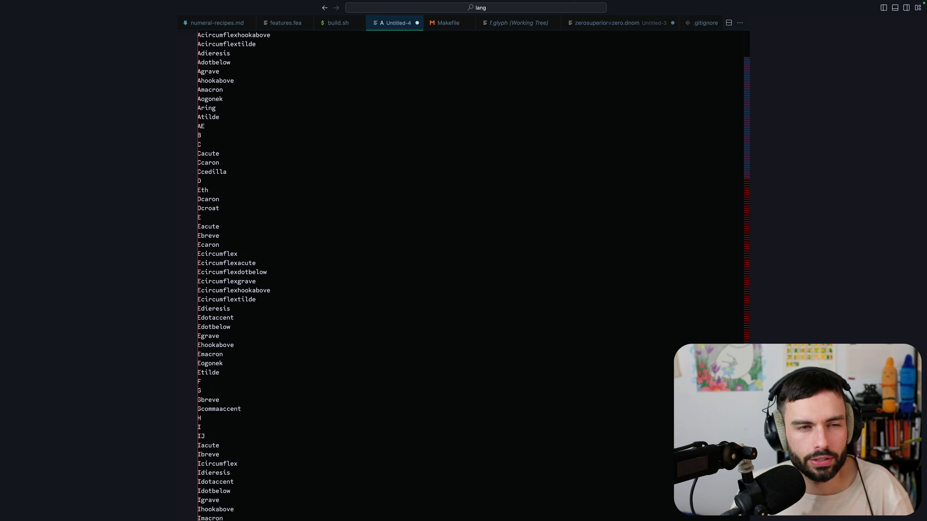
key(super+alt+Up)
key(super+alt+Up)
key(super+alt+Up)
key(super+alt+Up)
key(super+alt+Up)
key(super+alt+Up)
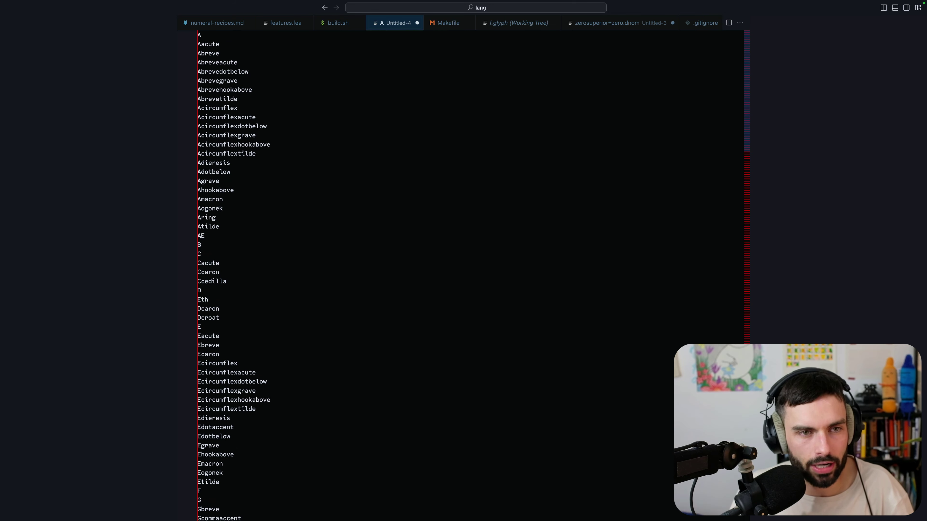
key(super+Right)
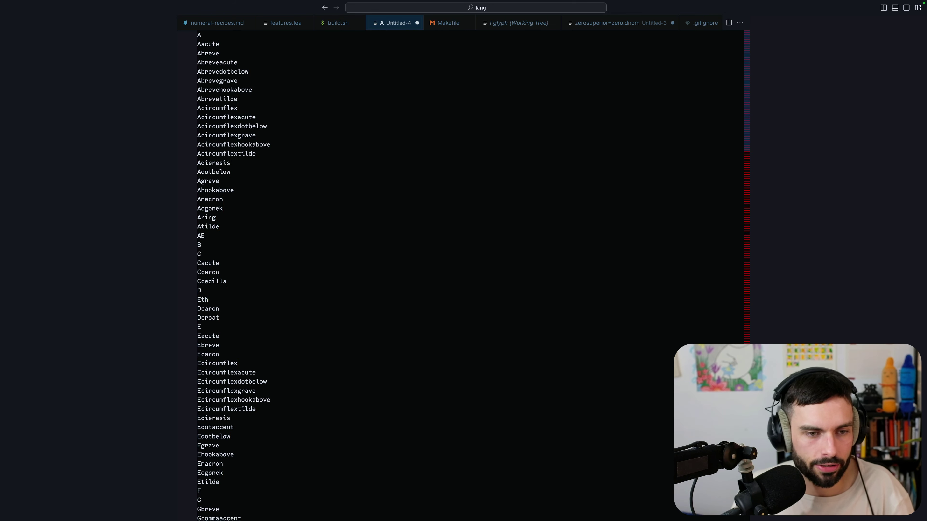
text(.sc)
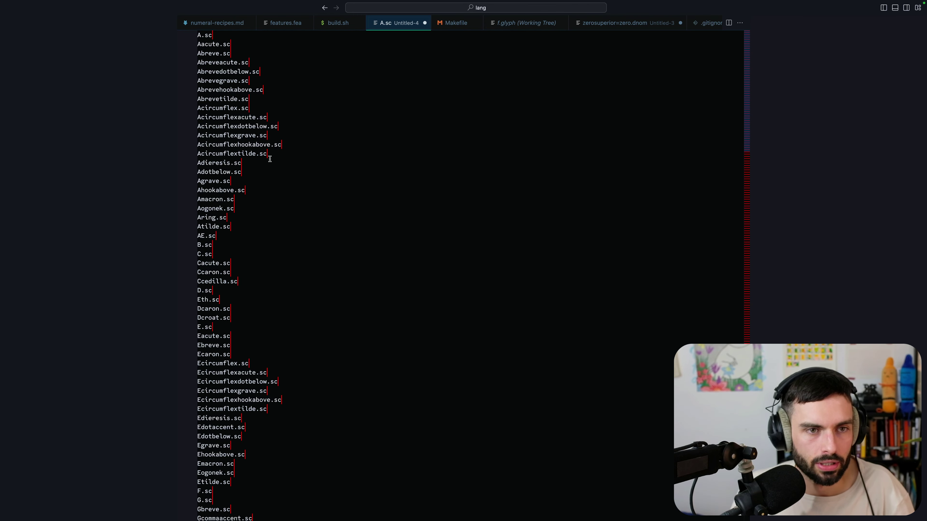
Copy the entire list of .sc glyph names and switch to Glyphs
click(321, 91)
key(super+a)
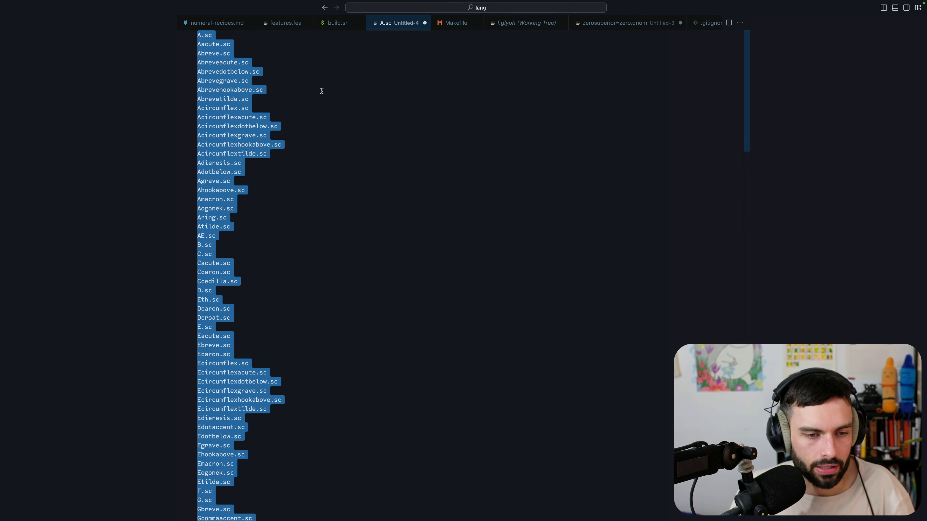
key(super+Tab)
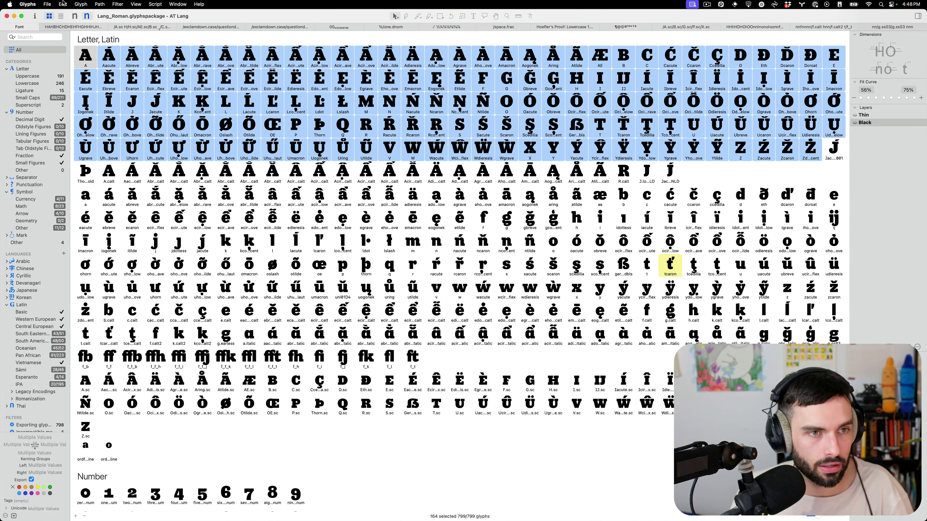
Add the copied .sc names as new glyphs to the Lang_Roman font, keeping the glyphs that already exist
click(63, 4)
mouse_move(81, 3)
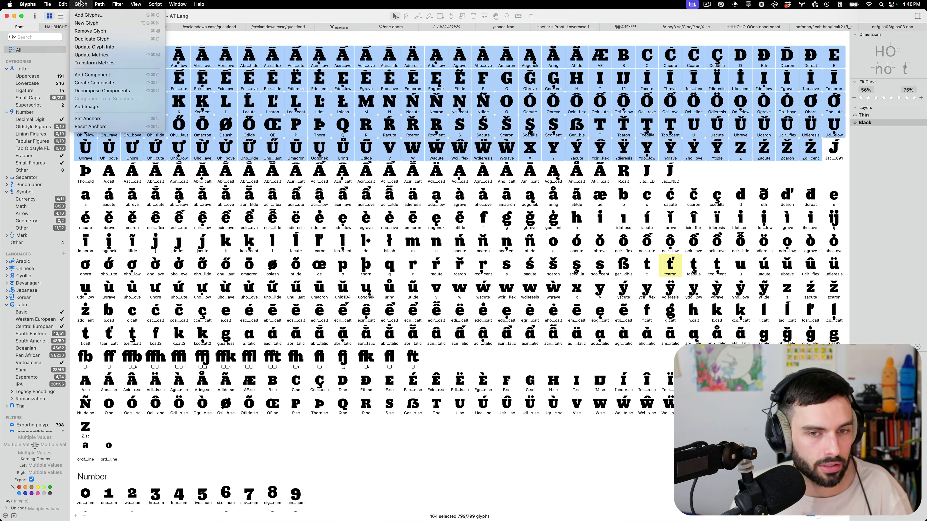
click(91, 16)
key(super+v)
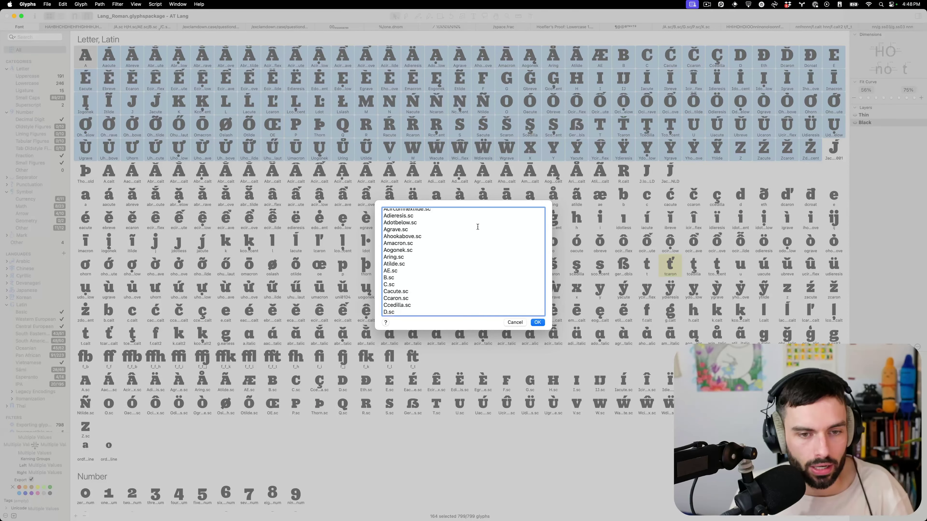
click(539, 323)
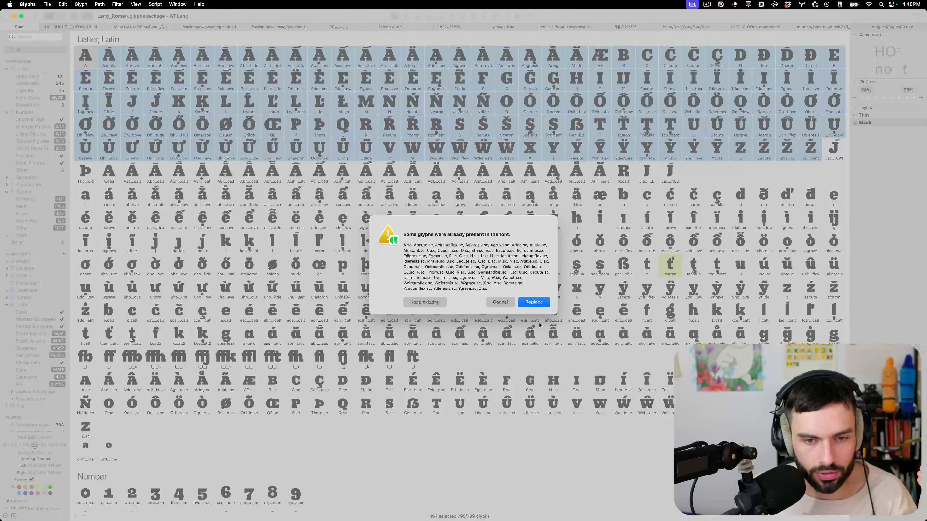
click(425, 302)
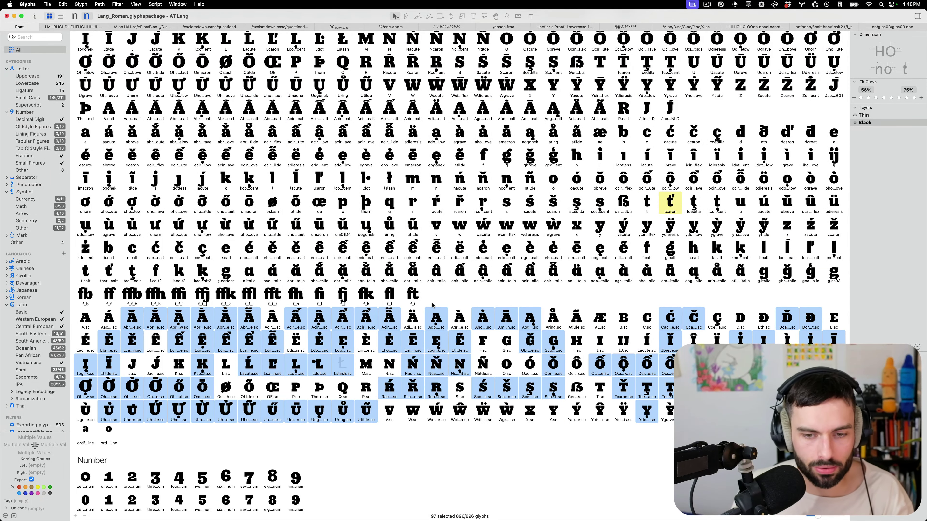
Open Ldot.sc, Lslash.sc, the accented Ohorn small caps, Uhorn.sc and its accented variants together in an edit view, focused on Ldot.sc
scroll(436, 312, down, 3)
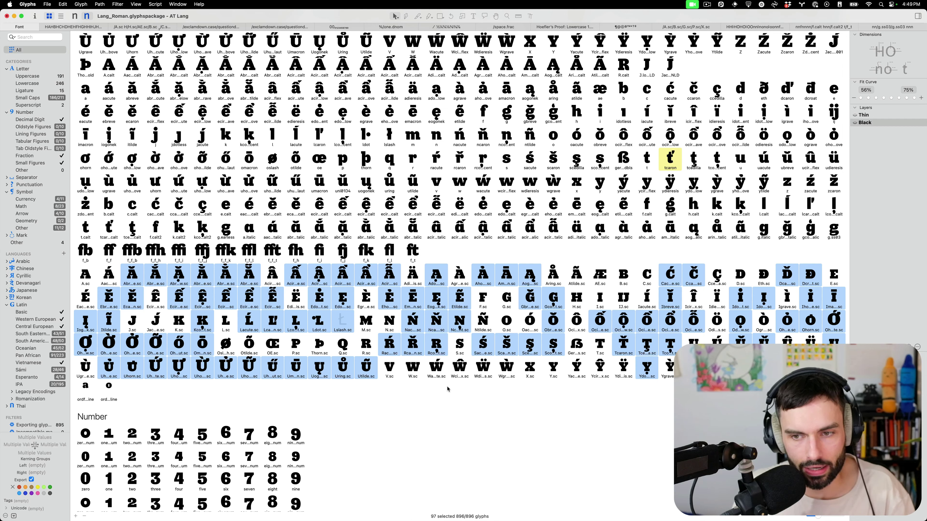
click(316, 322)
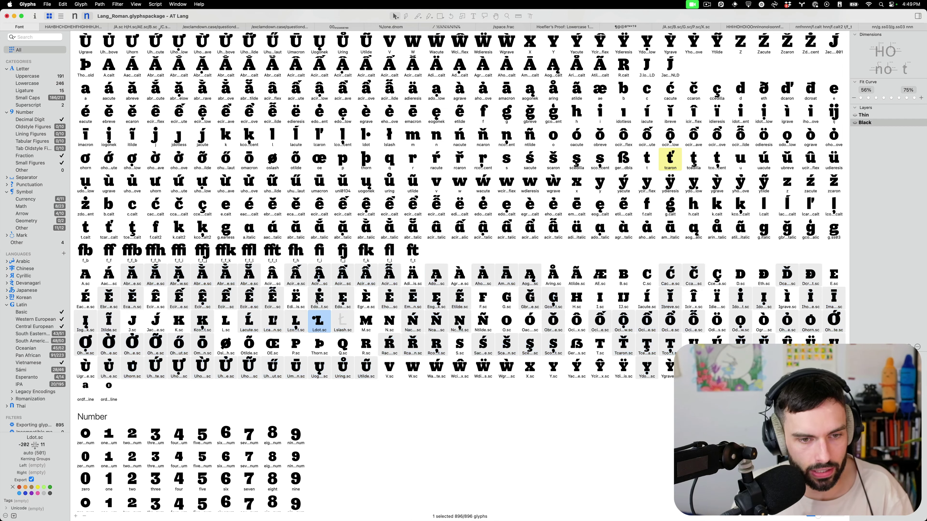
shift+click(338, 321)
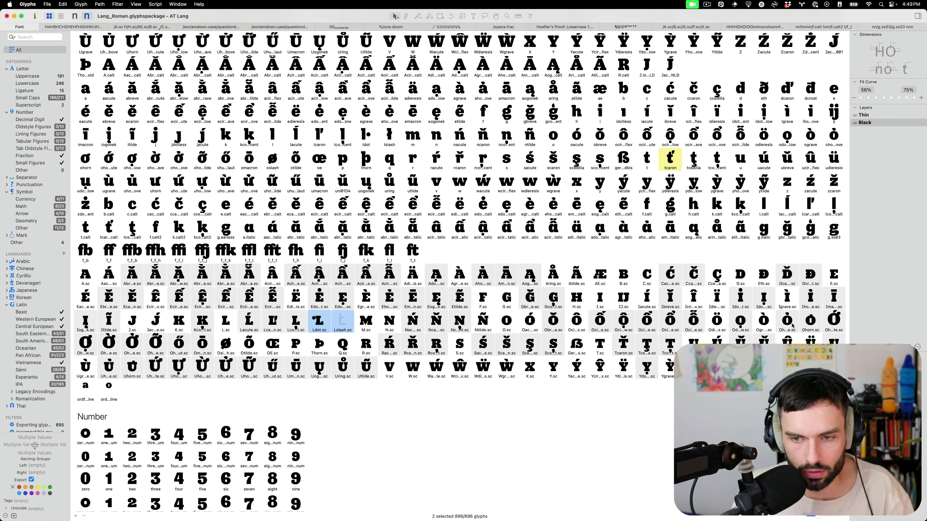
super+click(832, 322)
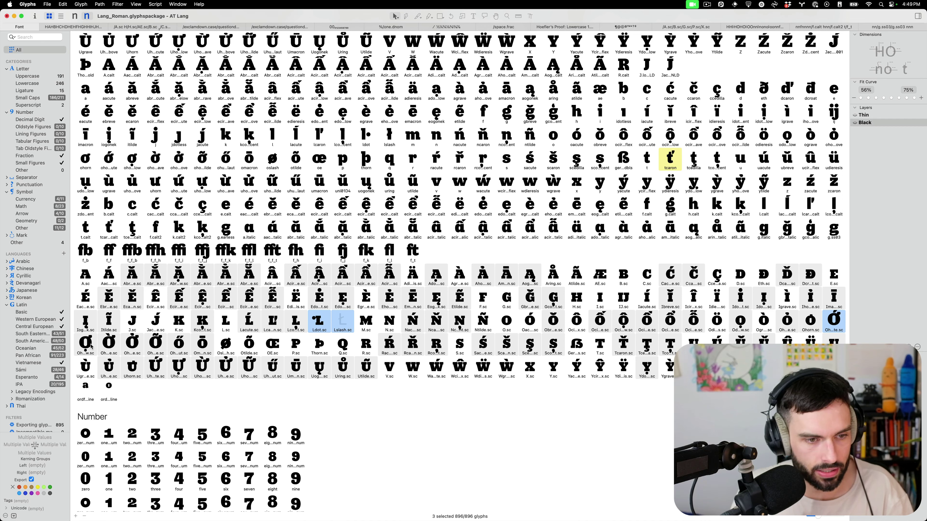
drag(93, 346, 162, 346)
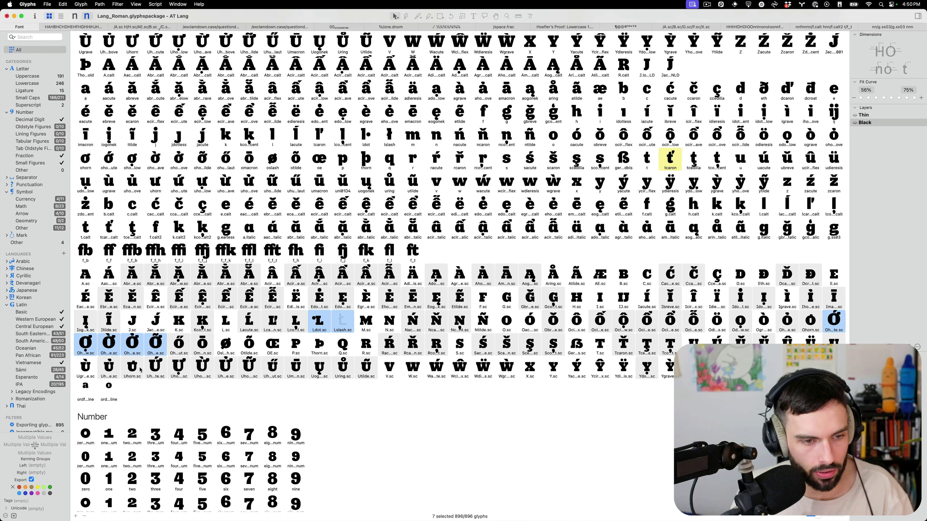
drag(141, 369, 252, 370)
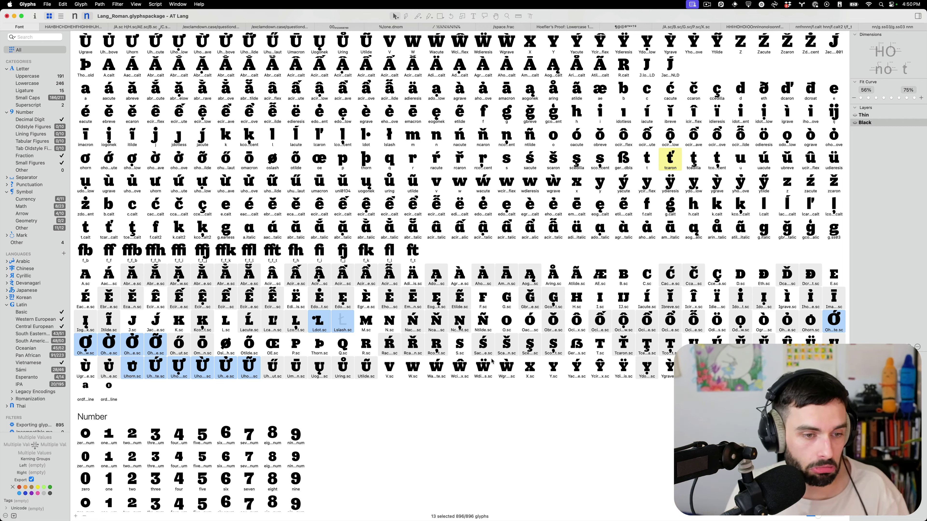
double_click(325, 324)
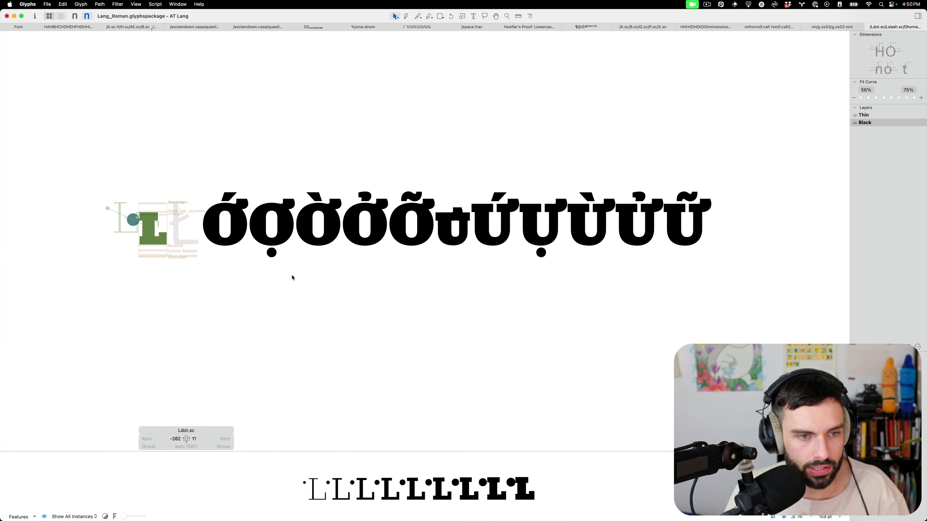
scroll(118, 237, up, 10)
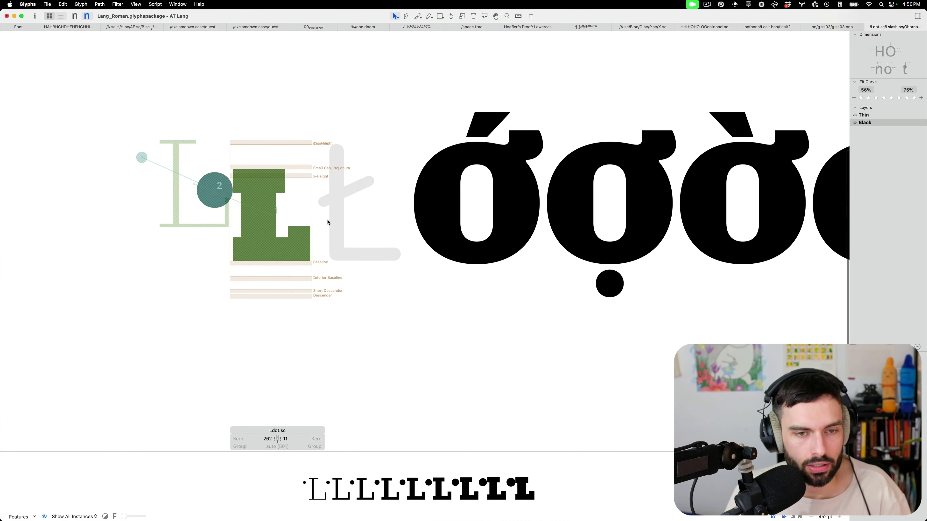
Look over the row of new small caps and remove the extra U.sc glyph in front of Uhorn.sc
key(t)
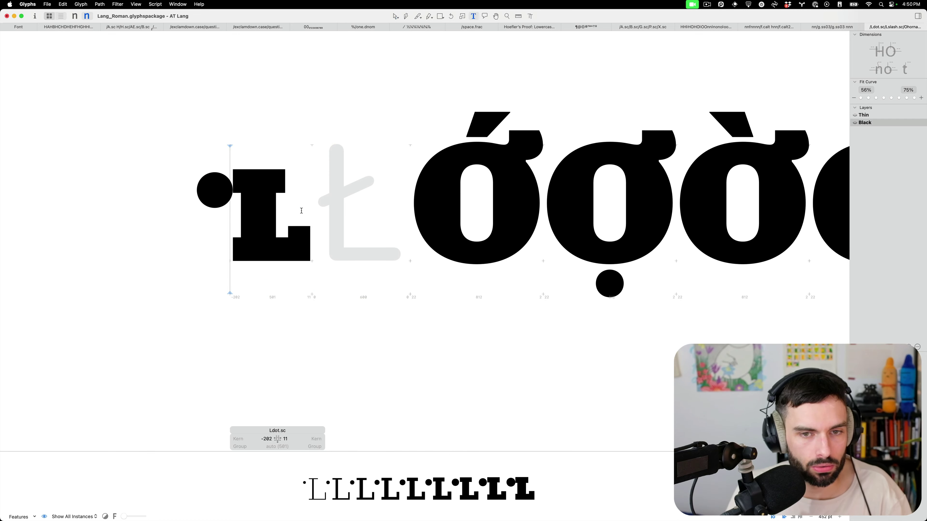
click(407, 200)
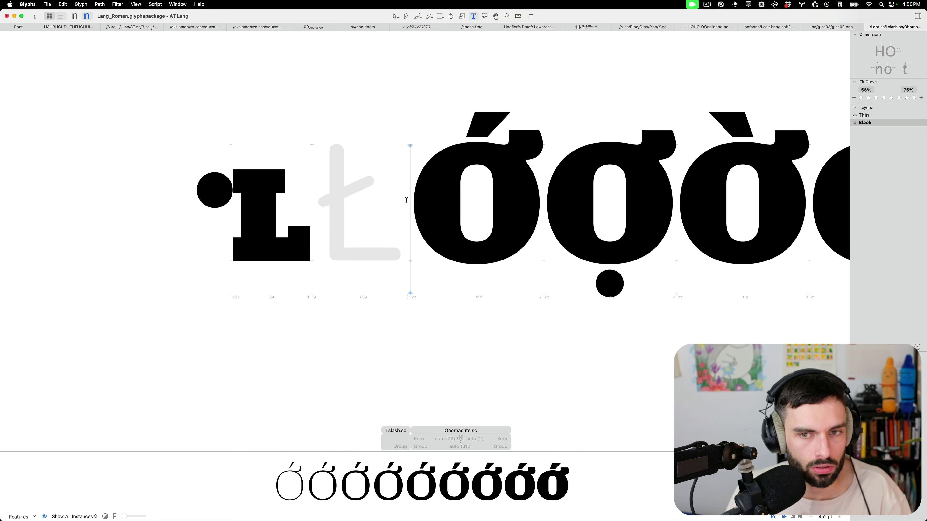
scroll(290, 173, down, 10)
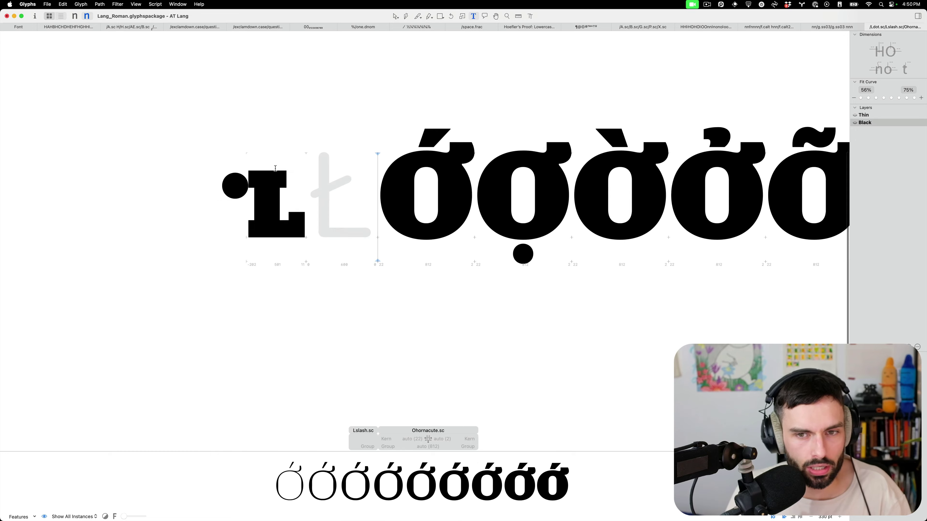
click(466, 175)
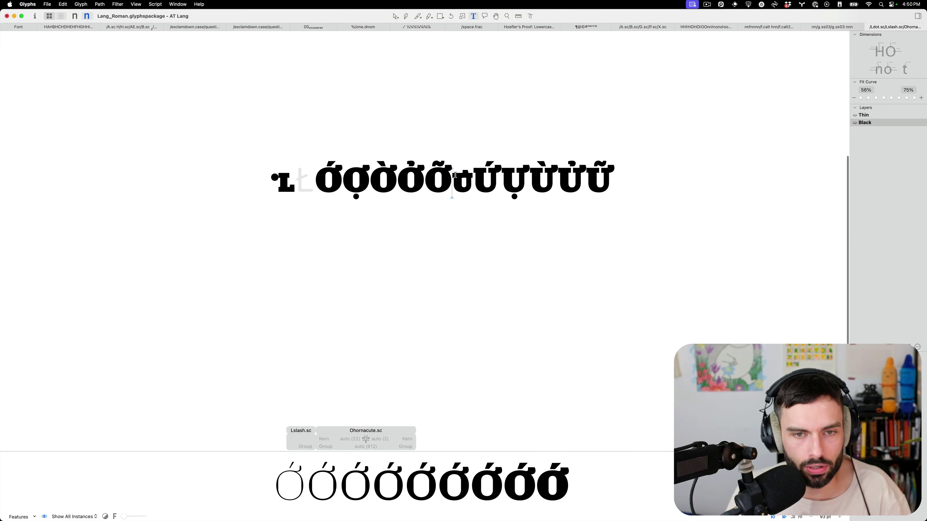
scroll(467, 177, up, 5)
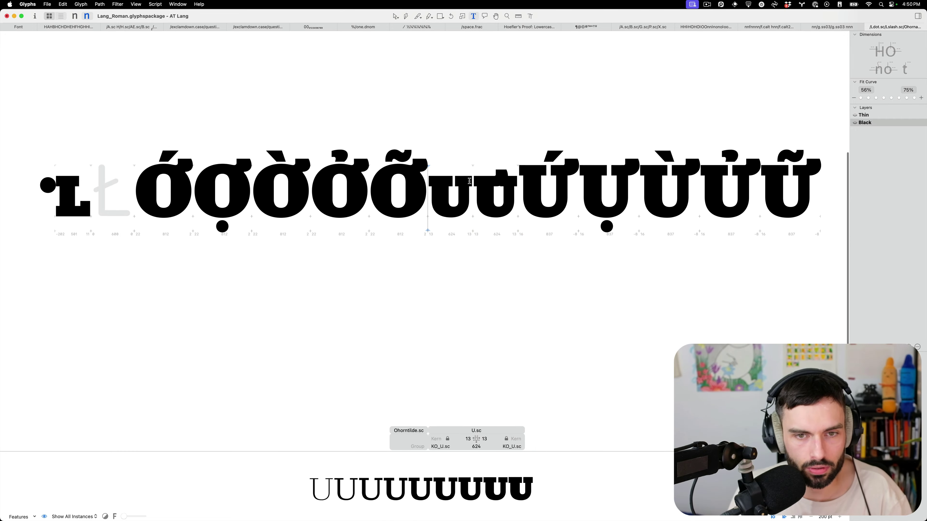
key(Delete)
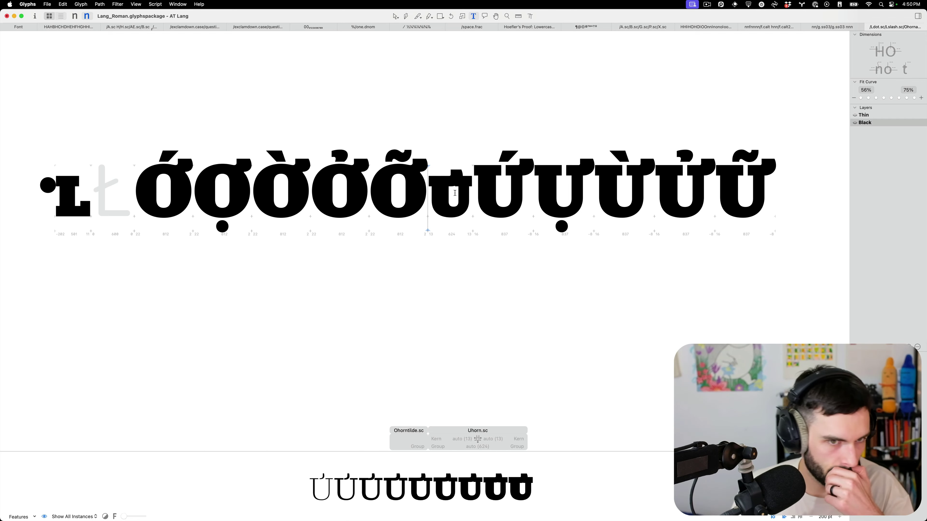
Copy Uhorn.sc from the row and place it on a new line above Ldot.sc in the edit view
key(shift+Right)
key(Up)
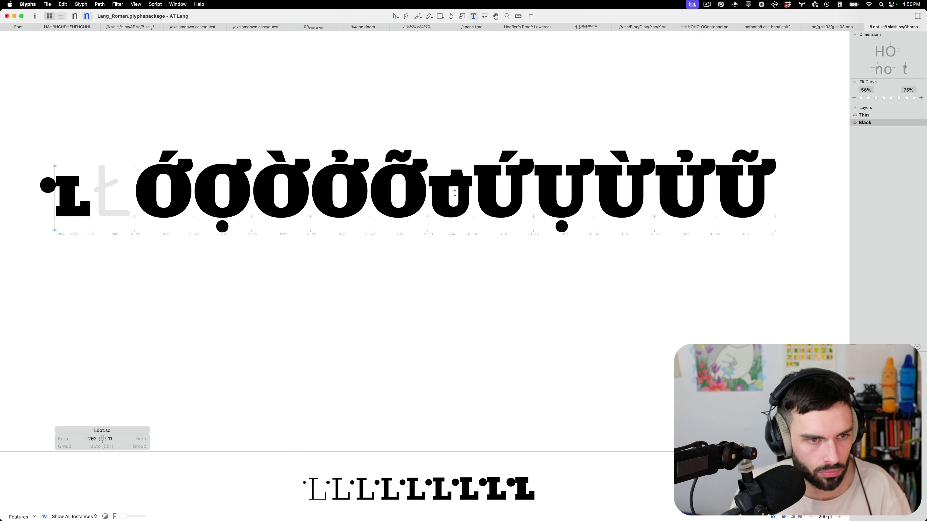
scroll(455, 192, up, 3)
key(Return)
key(super+v)
key(super+f)
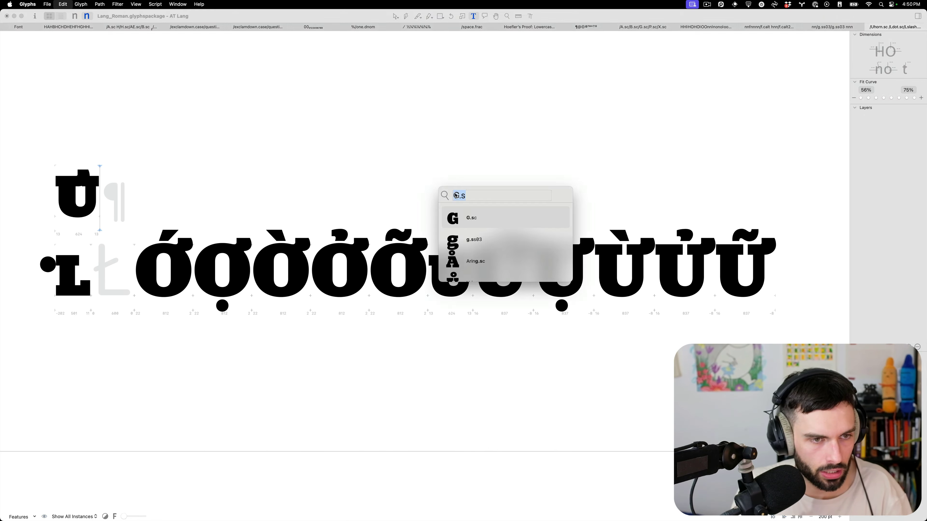
text(Ohorn)
key(Return)
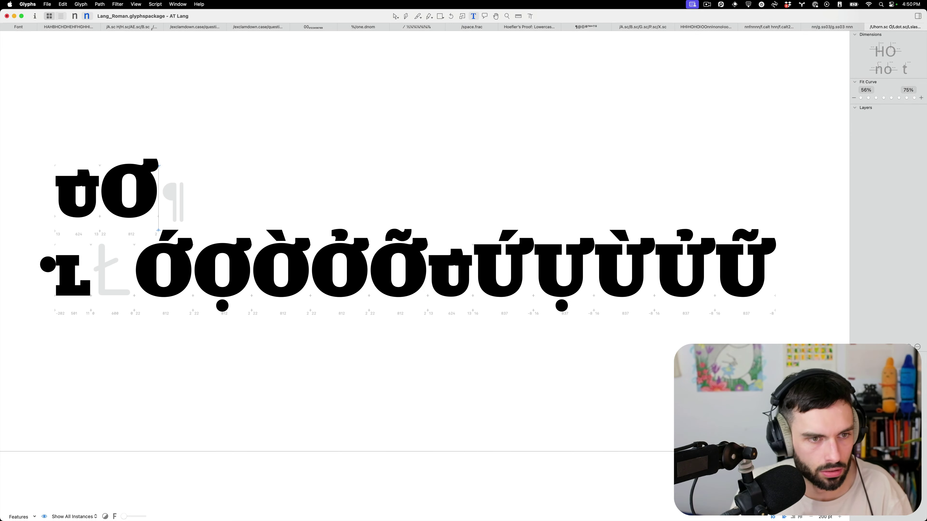
key(BackSpace)
Find the small cap Ohorn.sc and insert it beside Uhorn.sc on the first line
key(super+f)
text(Oh)
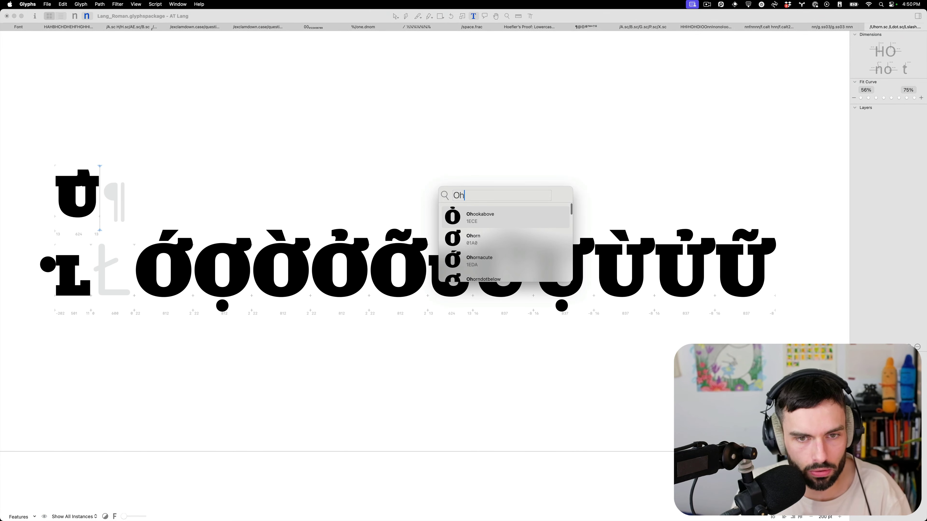
text(orn.sc)
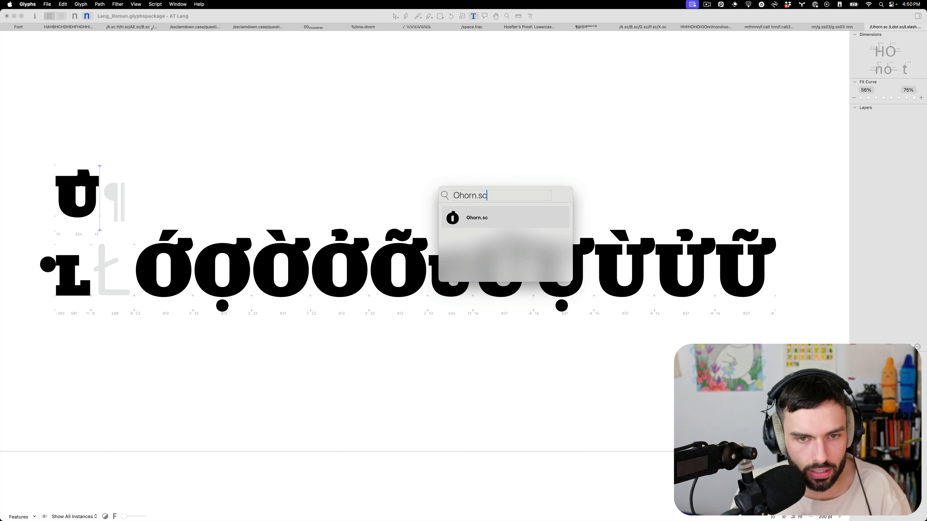
key(Return)
scroll(200, 191, left, 3)
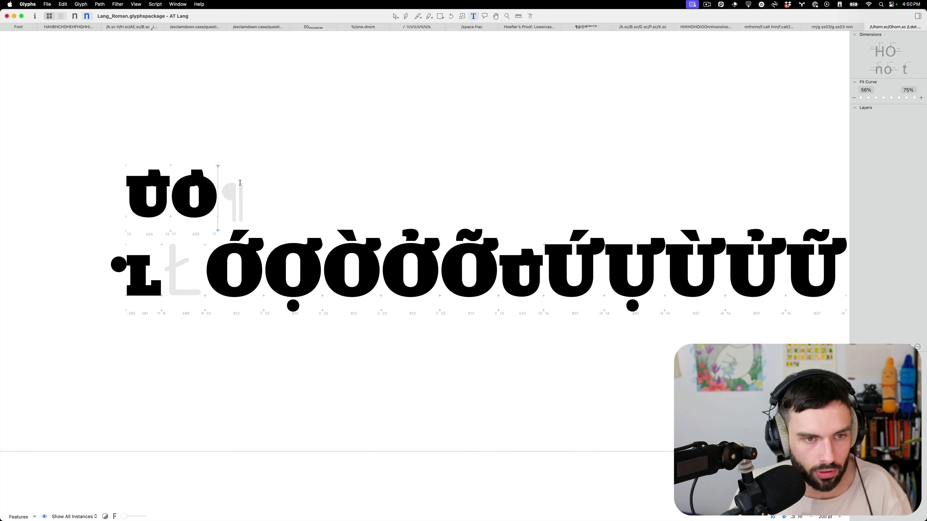
key(super+f)
key(Escape)
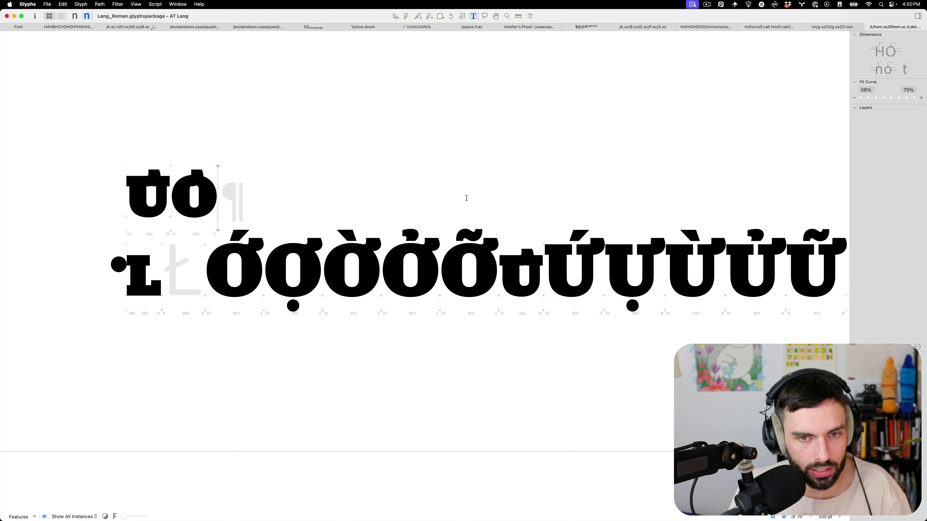
Insert the uppercase Lslash between Ldot.sc and the empty Lslash.sc as a reference
scroll(101, 192, up, 5)
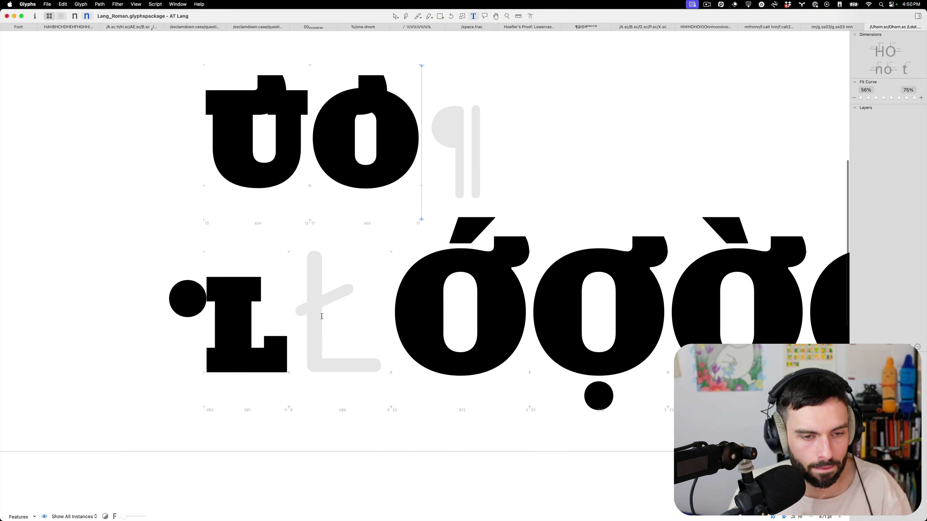
click(316, 314)
key(super+f)
text(Lsl)
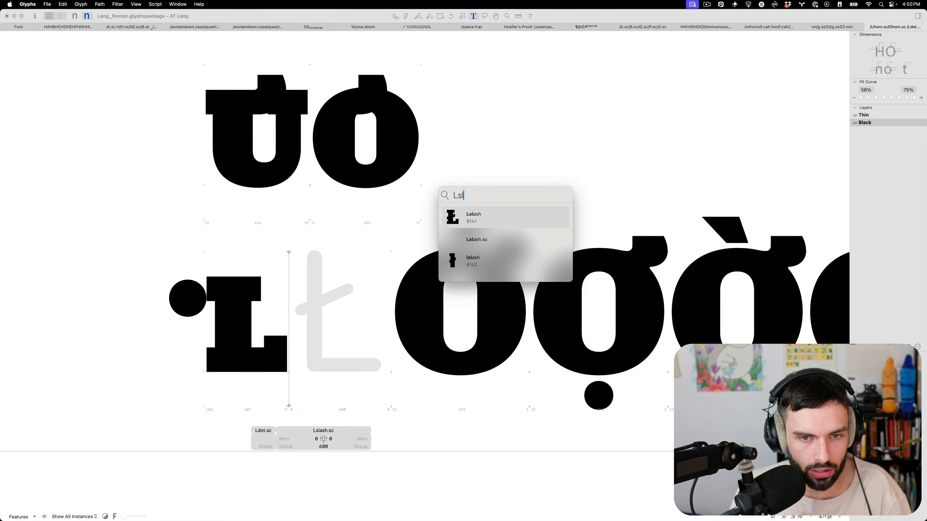
key(Return)
Examine how the uppercase Lslash is built and compare it with the neighbouring Ohorn small caps
double_click(363, 320)
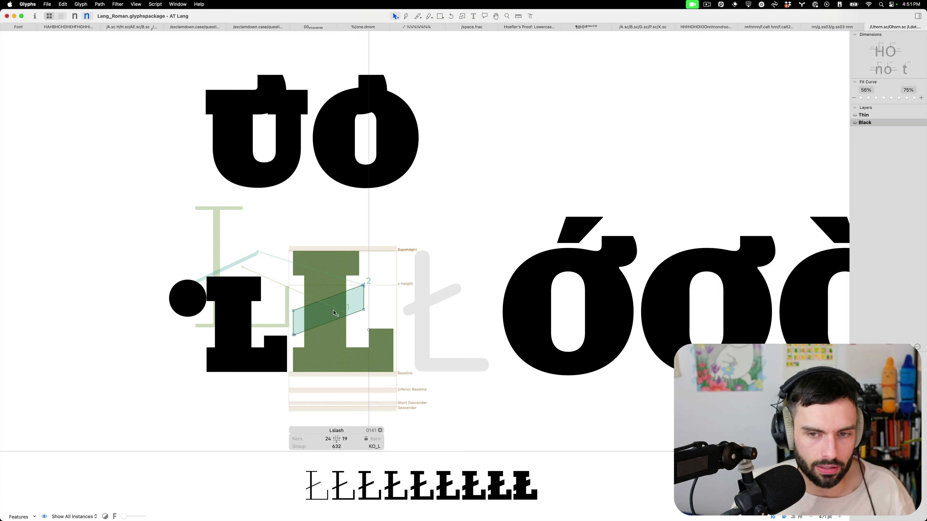
double_click(573, 289)
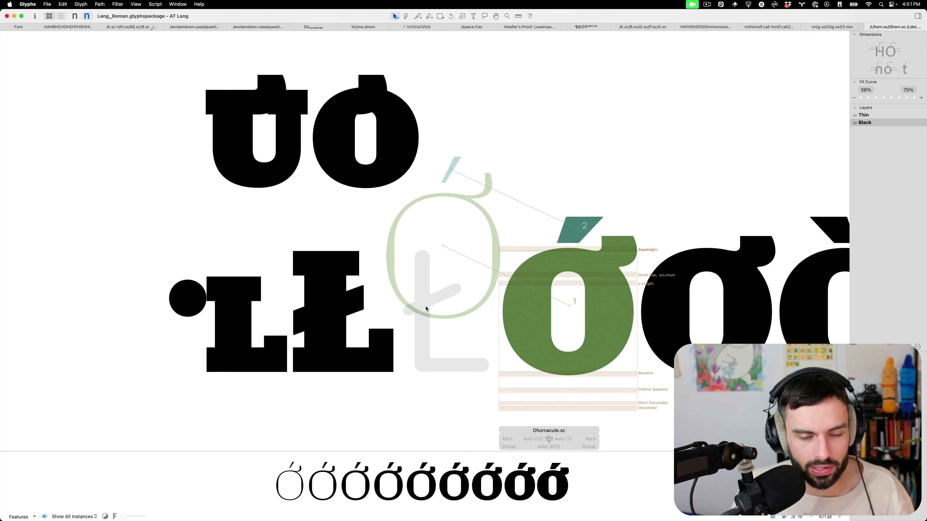
double_click(383, 316)
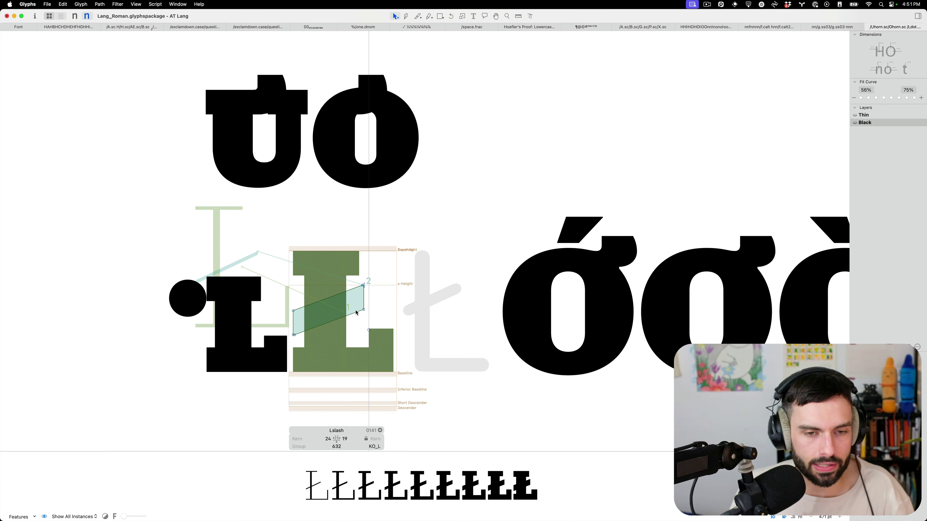
scroll(345, 344, up, 3)
scroll(565, 221, down, 4)
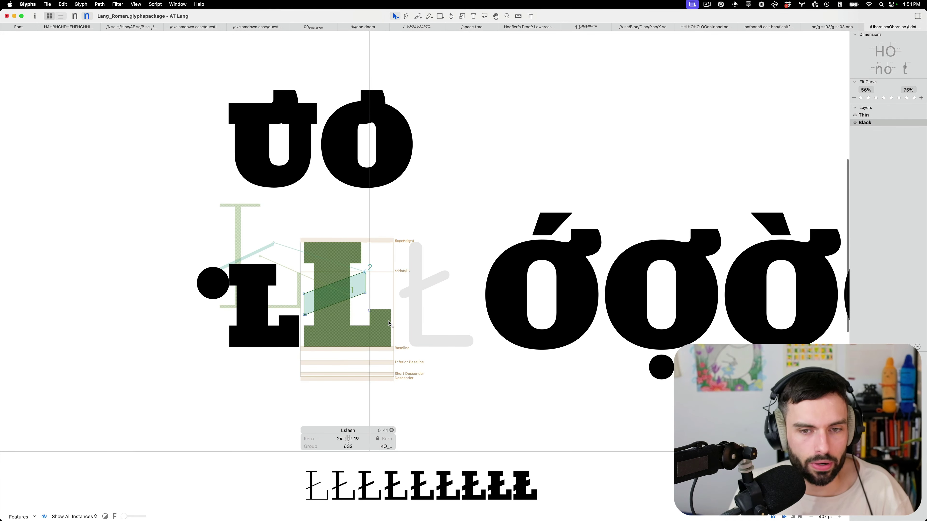
scroll(554, 226, right, 3)
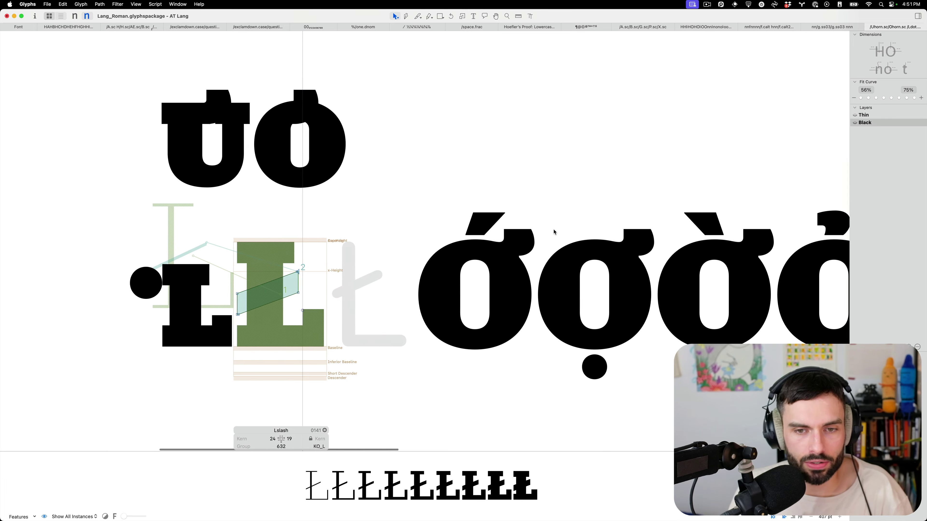
scroll(476, 230, down, 3)
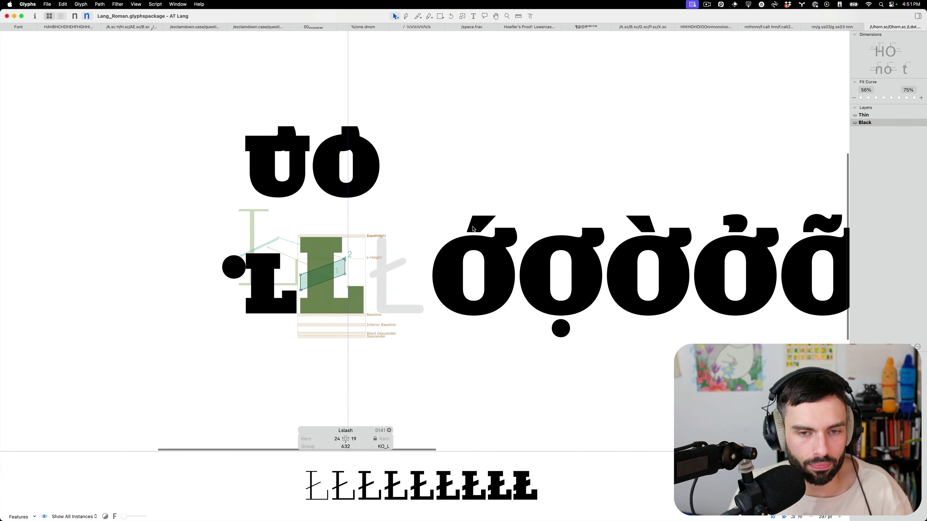
click(480, 243)
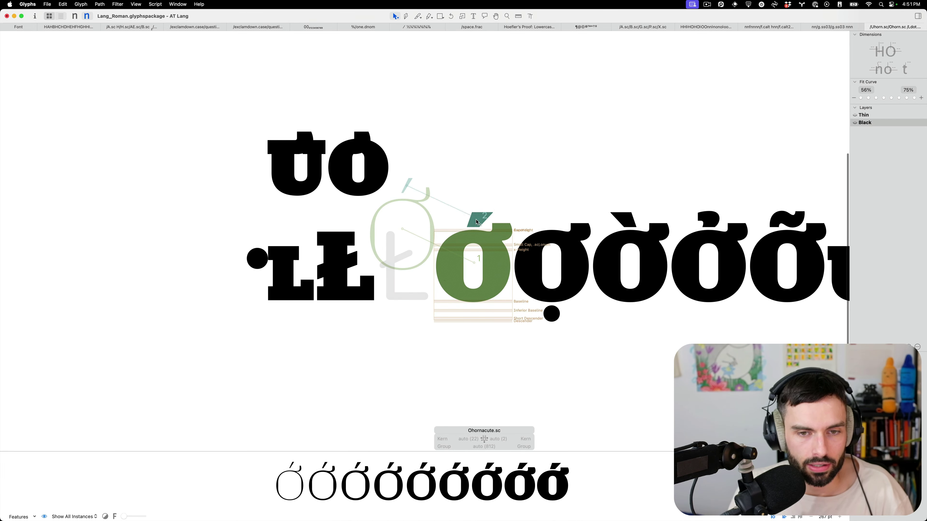
double_click(476, 222)
key(Escape)
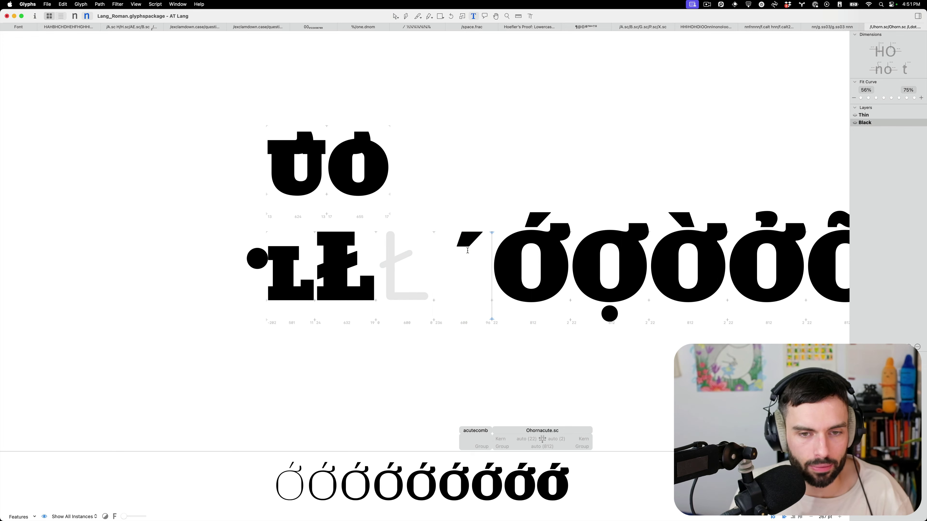
key(t)
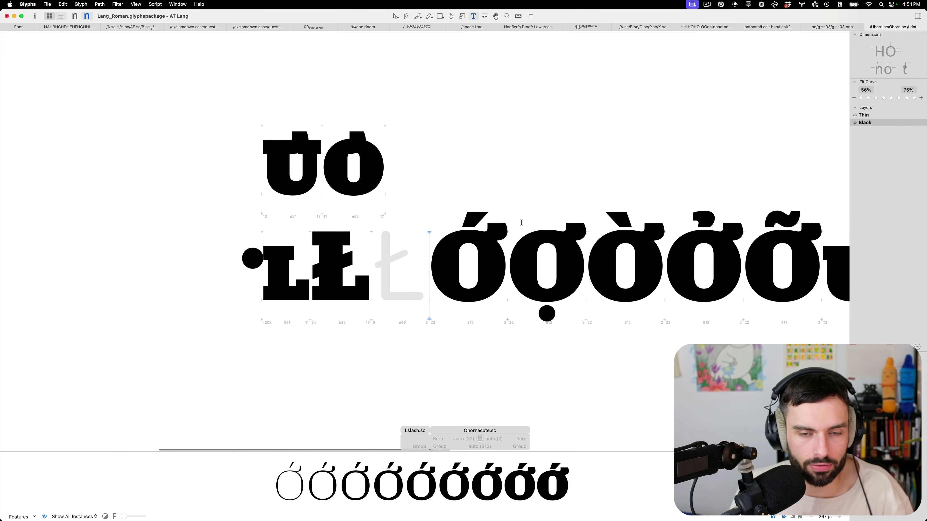
Open the empty Lslash.sc glyph for editing and add L.sc to it as a component
scroll(249, 246, right, 3)
scroll(229, 252, up, 3)
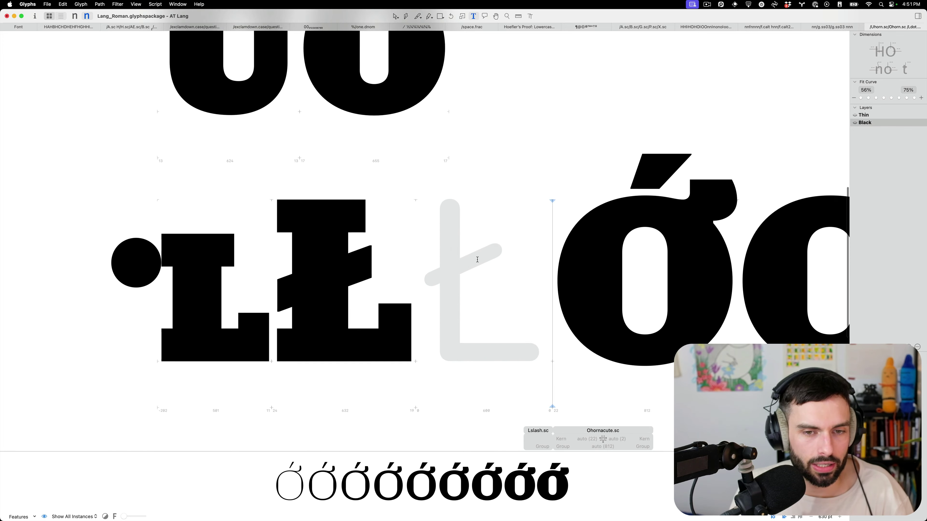
double_click(472, 272)
right_click(469, 274)
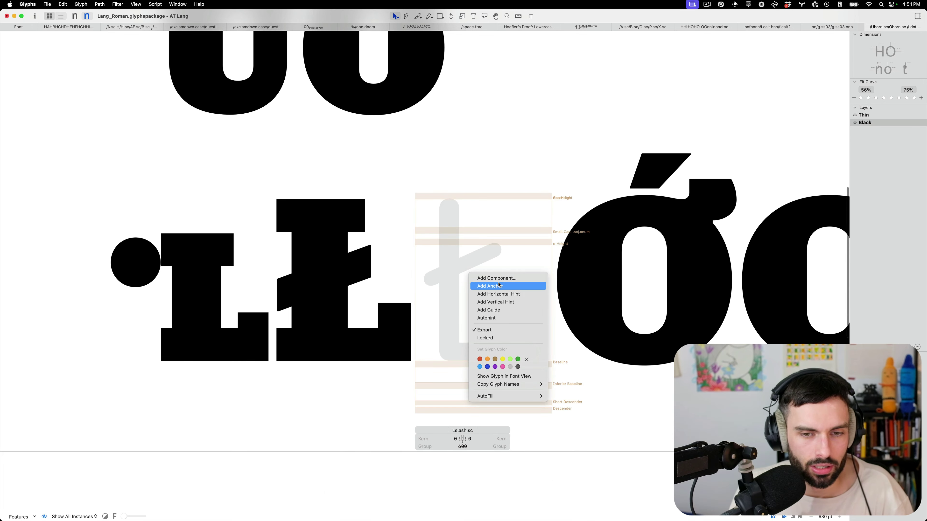
click(499, 278)
text(L.sc)
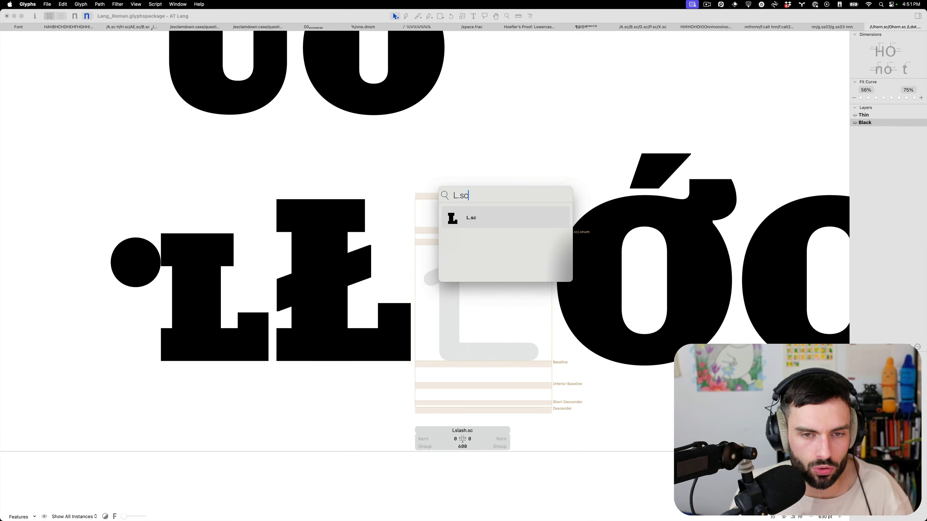
key(Return)
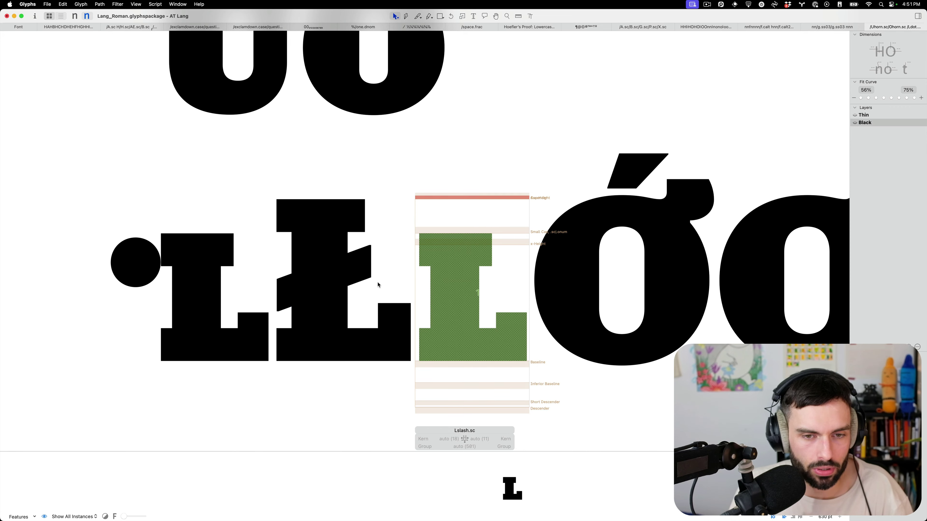
Copy the diagonal slash outline from the uppercase Lslash and paste it into Lslash.sc
double_click(375, 286)
key(cmd+c)
double_click(503, 310)
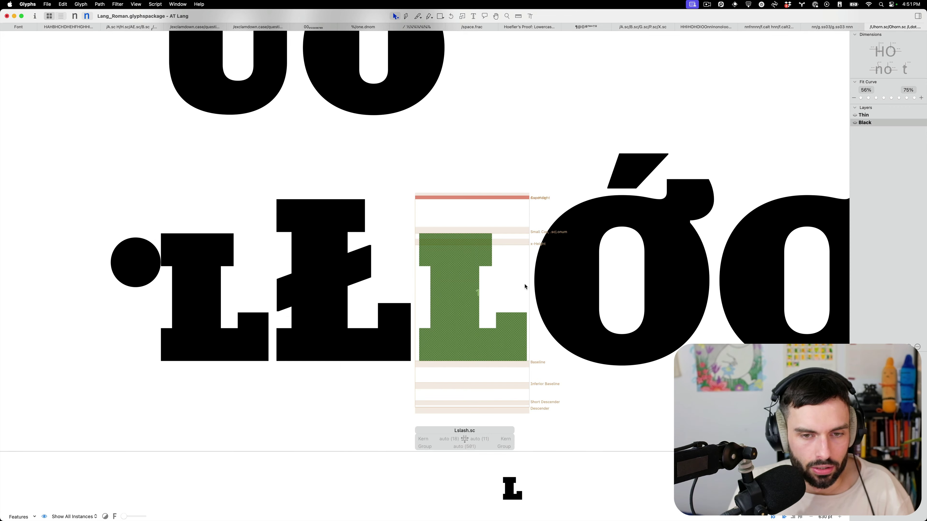
key(cmd+v)
Move the pasted slash down over the stem of Lslash.sc to a centre of Y 323.5
scroll(500, 309, up, 2)
scroll(501, 309, up, 2)
key(shift+Down)
key(shift+Down)
key(shift+Down)
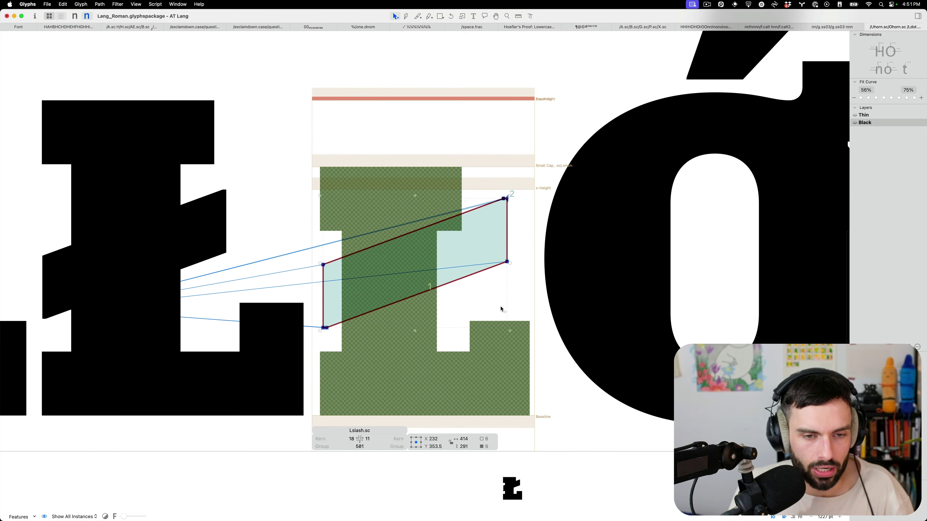
key(shift+Down)
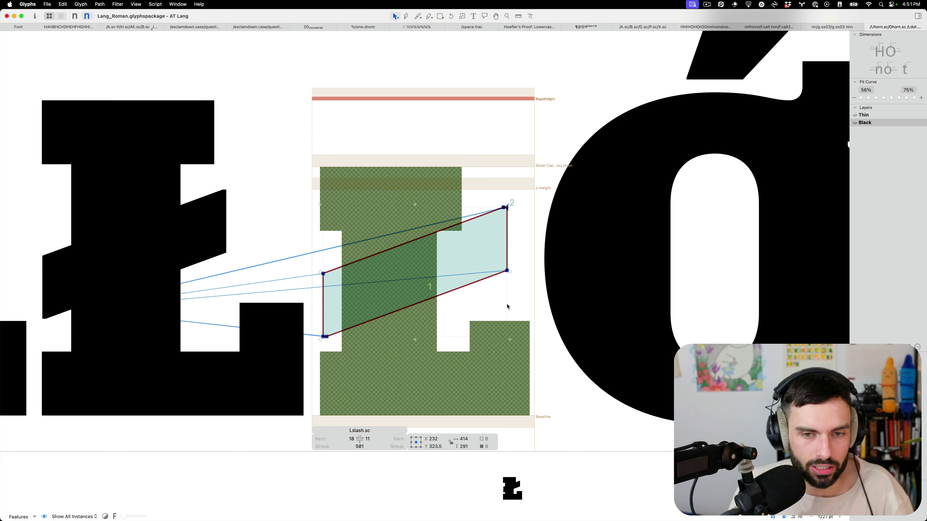
Lower the nodes at the slash's right end to Y 328 so the bar slopes less steeply
drag(521, 303, 468, 177)
key(cmd+shift+Down)
key(cmd+shift+Down)
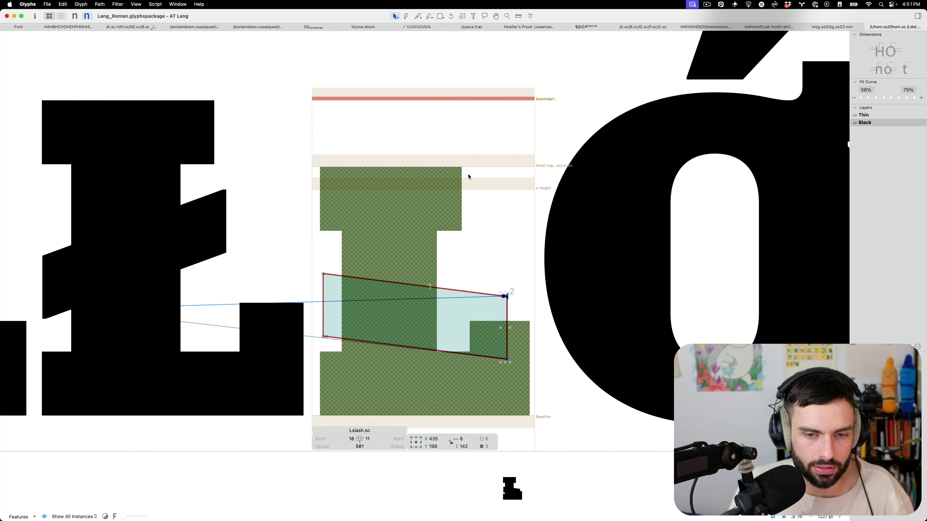
key(super+shift+Up)
key(shift+Up)
key(shift+Up)
key(shift+Up)
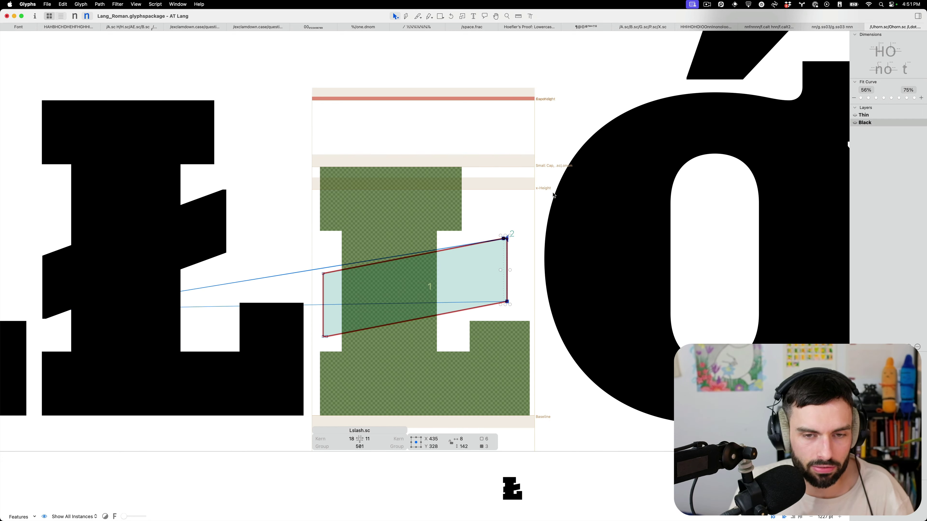
Lower the slash's upper edge by 20 units to thin the bar, and select the whole outline
drag(553, 195, 250, 296)
key(shift+Down)
key(shift+Down)
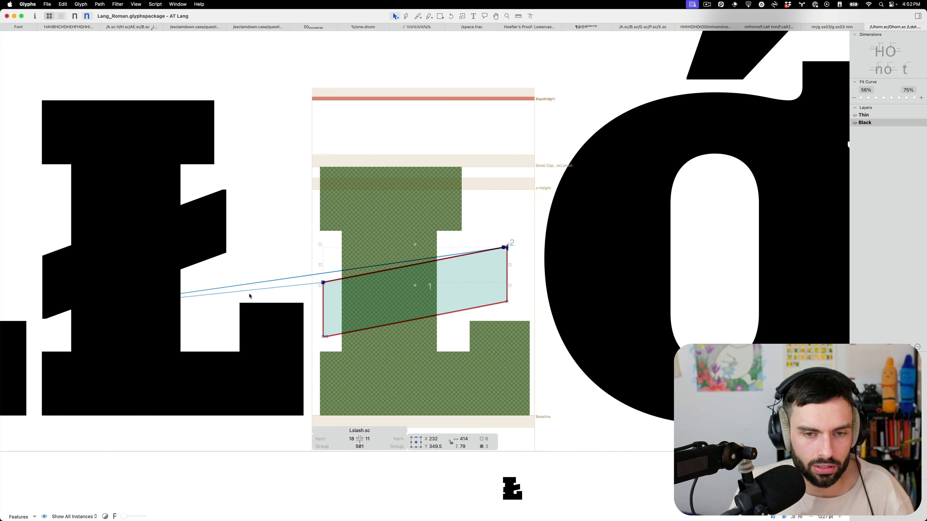
key(super+a)
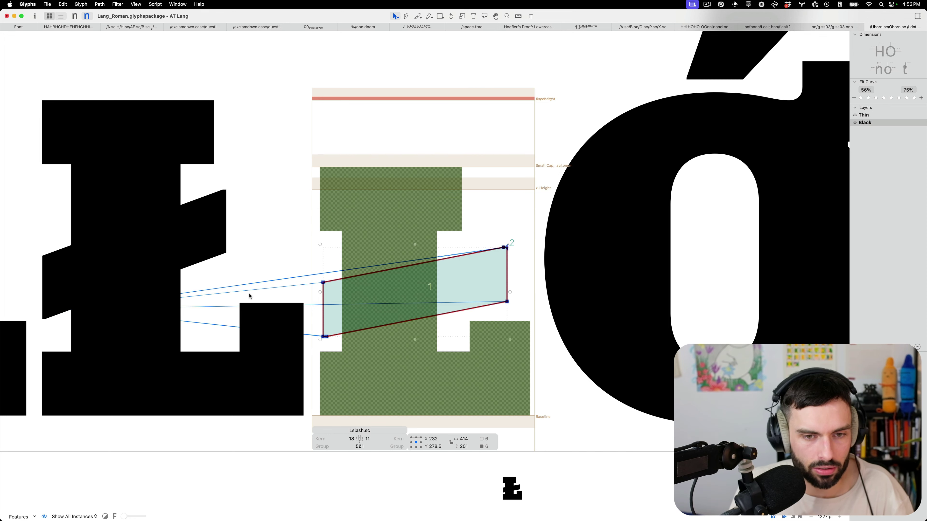
Nudge the whole black slash of Lslash.sc up and left to a centre of X 225, Y 284.5
key(Up)
key(Up)
key(Up)
key(Up)
key(Up)
key(Up)
key(Up)
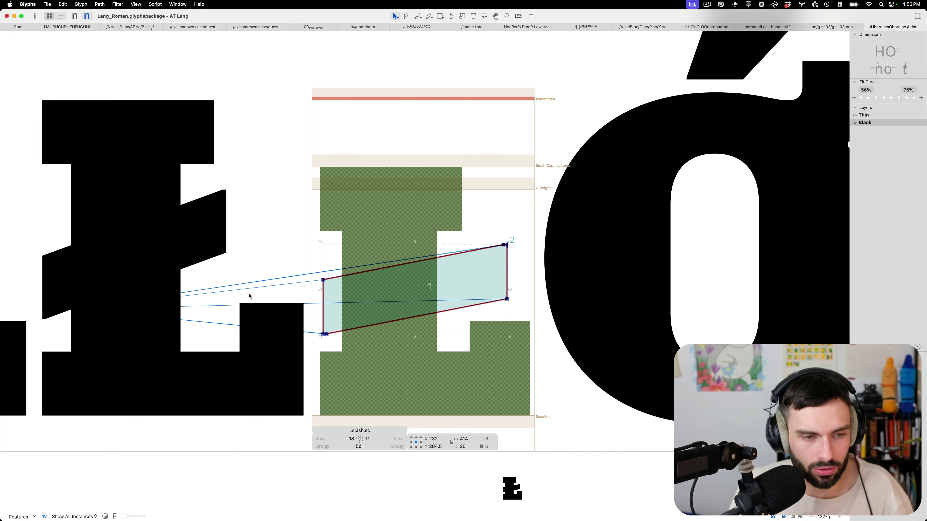
key(Left)
key(Left)
key(Left)
key(Left)
key(Left)
key(Left)
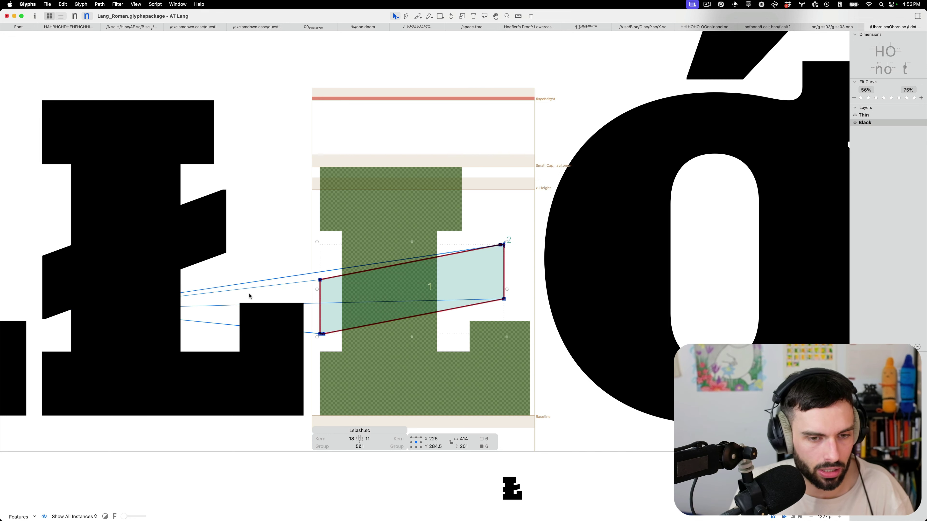
Shorten the black slash of Lslash.sc by moving its right-end nodes to X 401, Y 327, and preview the glyph beside Lslash
drag(568, 310, 460, 198)
key(shift+Left)
key(shift+Left)
key(shift+Left)
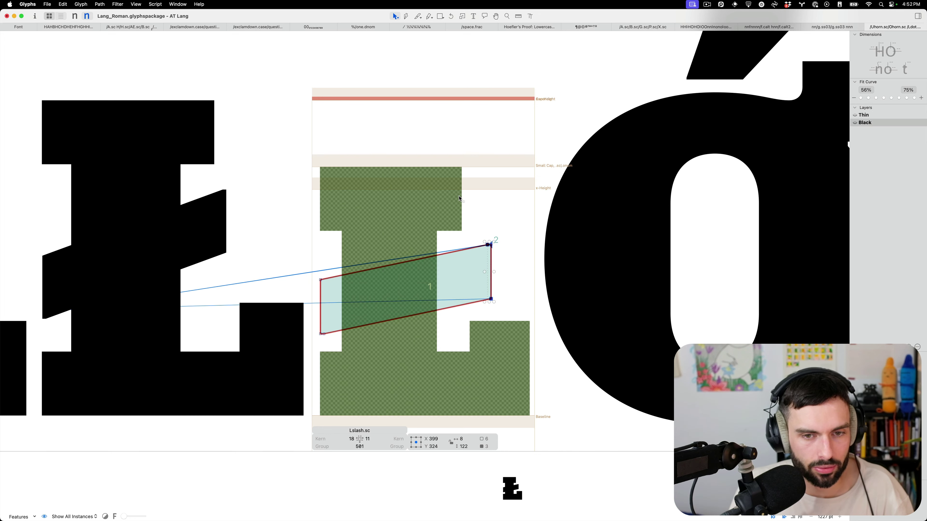
key(shift+Right)
key(shift+Left)
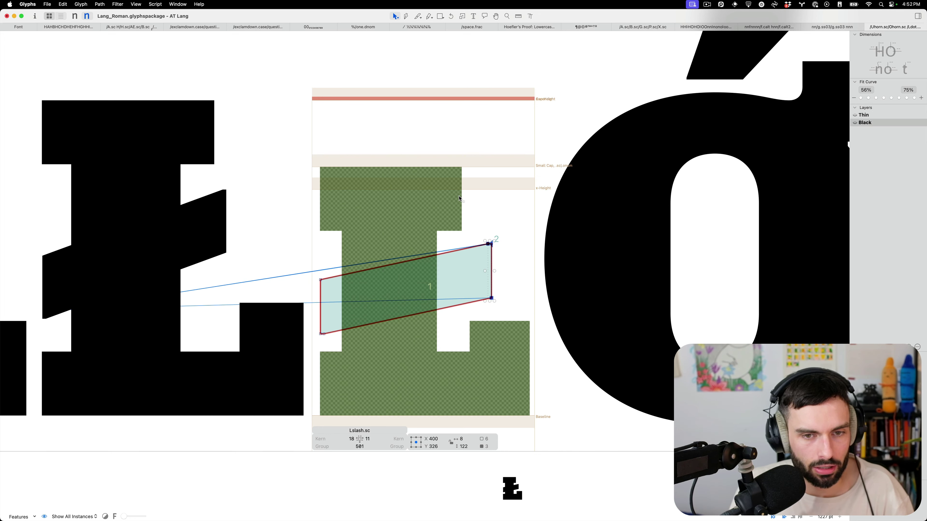
key(t)
scroll(502, 202, right, 3)
scroll(501, 202, down, 3)
scroll(501, 202, down, 5)
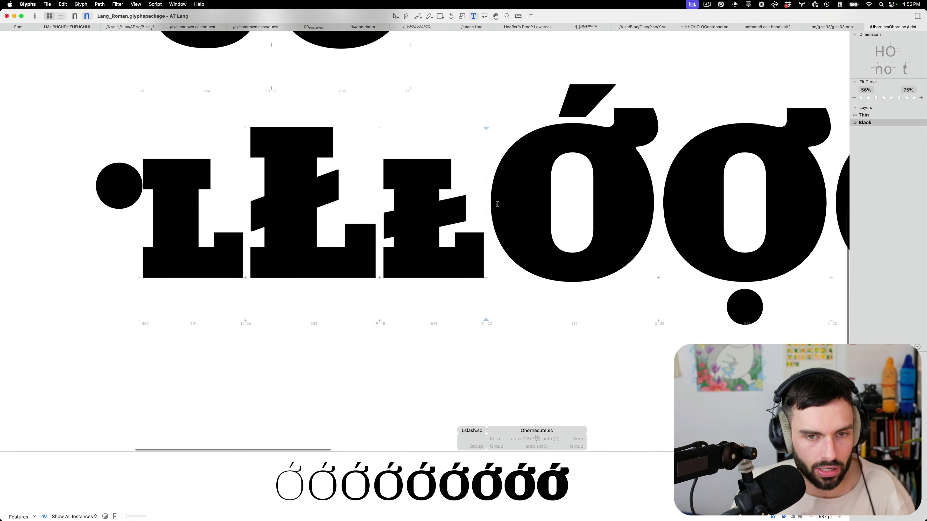
scroll(525, 201, up, 5)
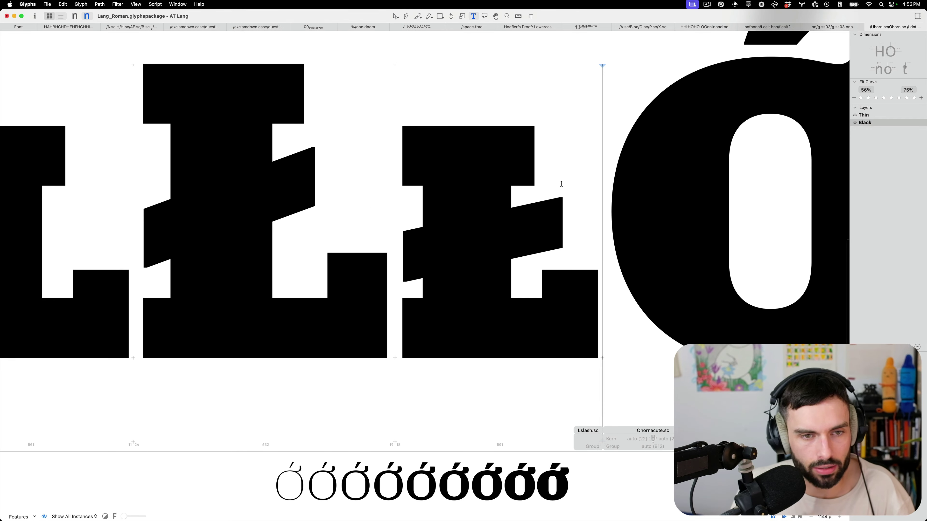
click(550, 183)
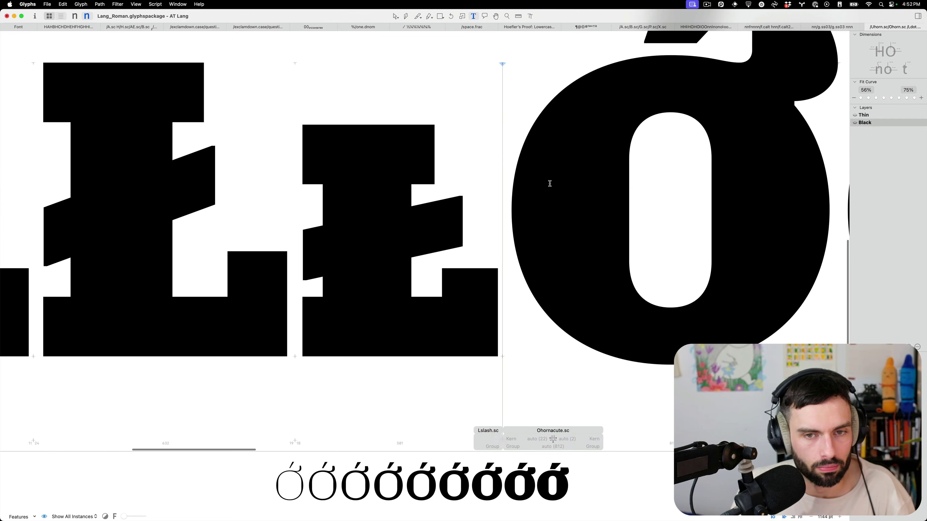
key(Escape)
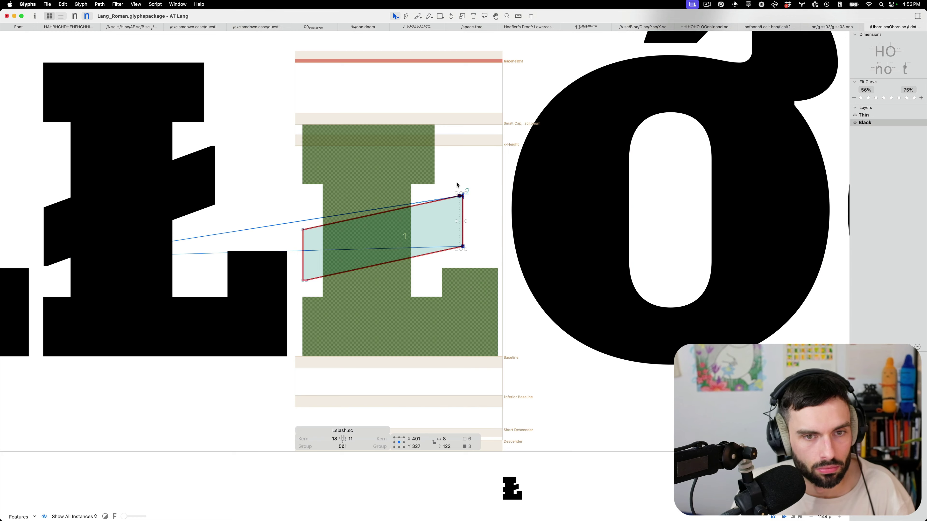
Switch to the Thin master and add L.sc as a component of Lslash.sc
key(super+1)
right_click(365, 205)
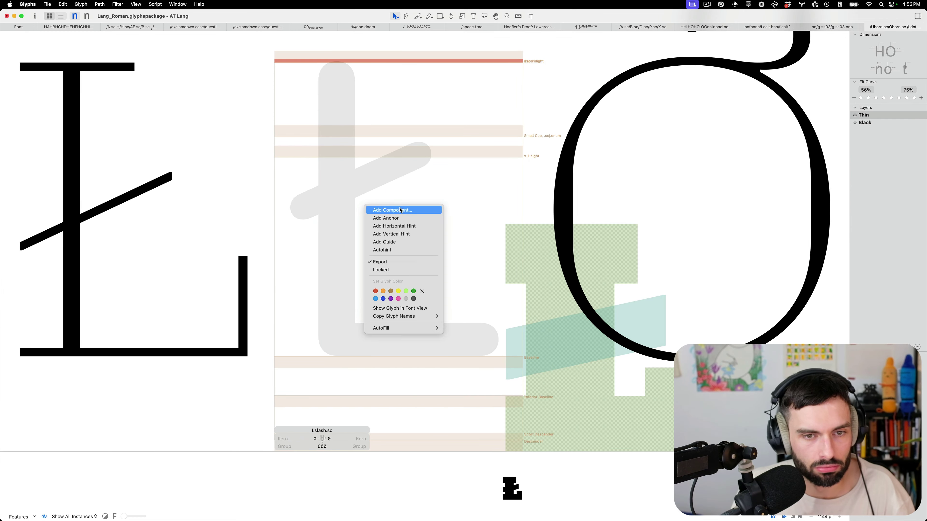
click(401, 210)
text(L)
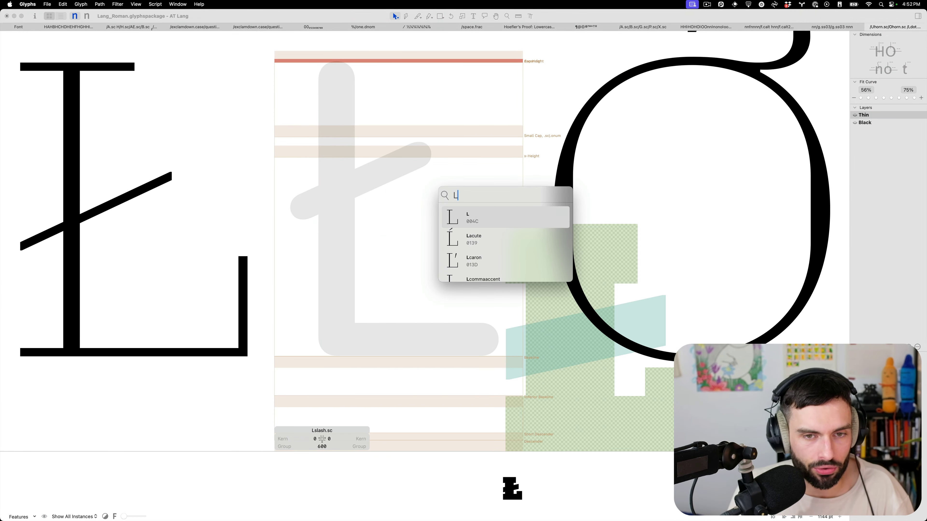
text(.sc)
key(Return)
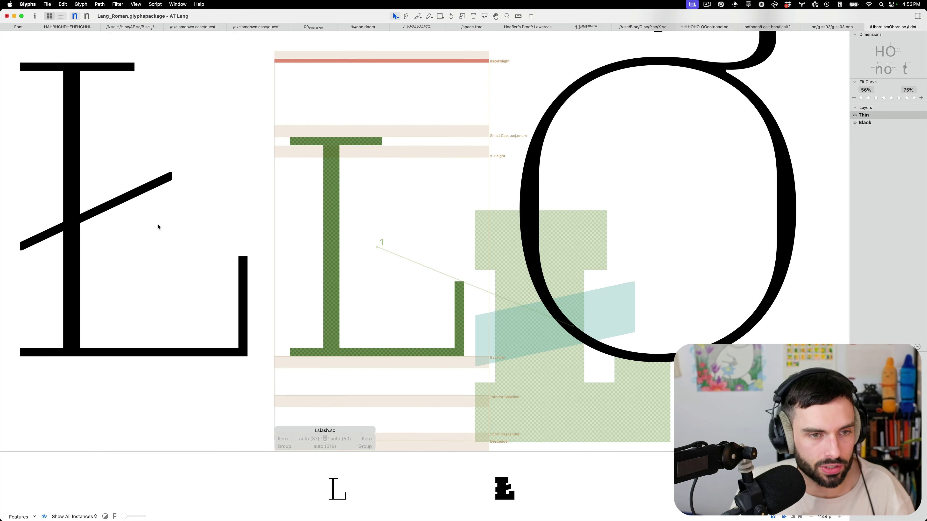
Copy the thin slash outline from the uppercase Lslash into Lslash.sc and move it down 70 units
double_click(158, 226)
drag(214, 135, 6, 272)
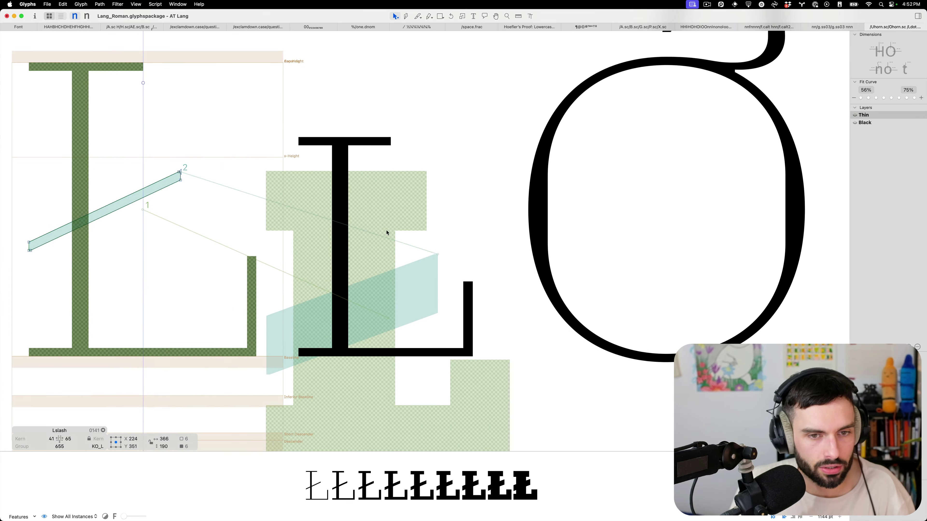
key(super+c)
key(super+alt+Right)
key(super+v)
key(shift+Down)
key(shift+Down)
key(shift+Down)
key(shift+Down)
key(shift+Down)
key(shift+Down)
key(shift+Down)
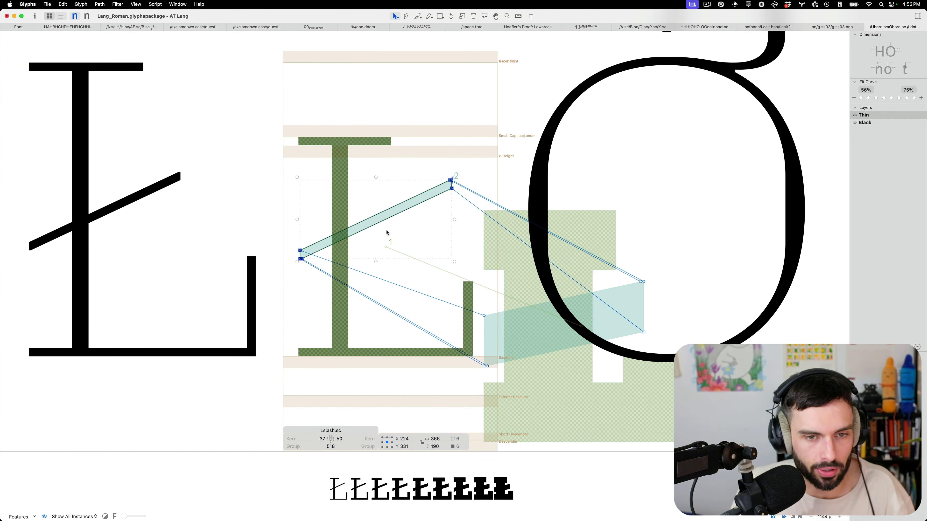
Shorten the thin slash of Lslash.sc by moving its right-end nodes left to X 375
key(t)
scroll(387, 232, down, 6)
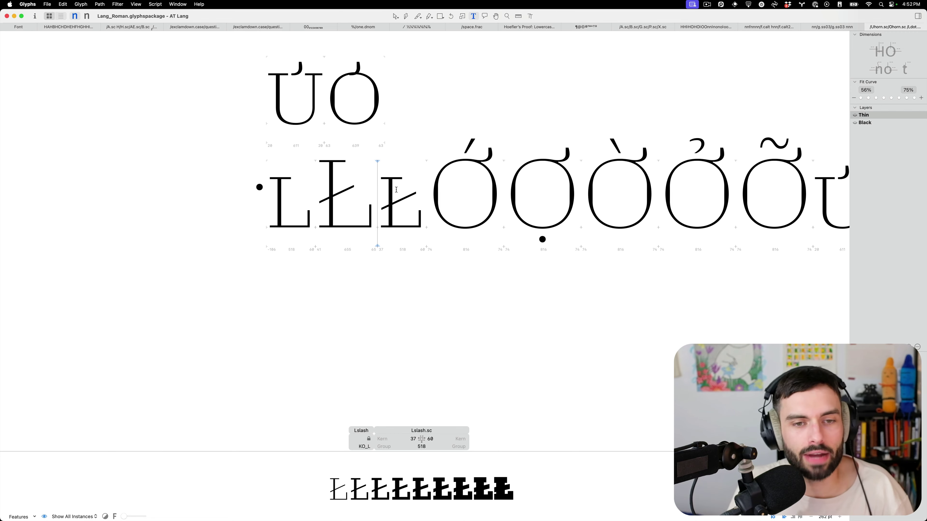
scroll(403, 184, up, 4)
double_click(415, 197)
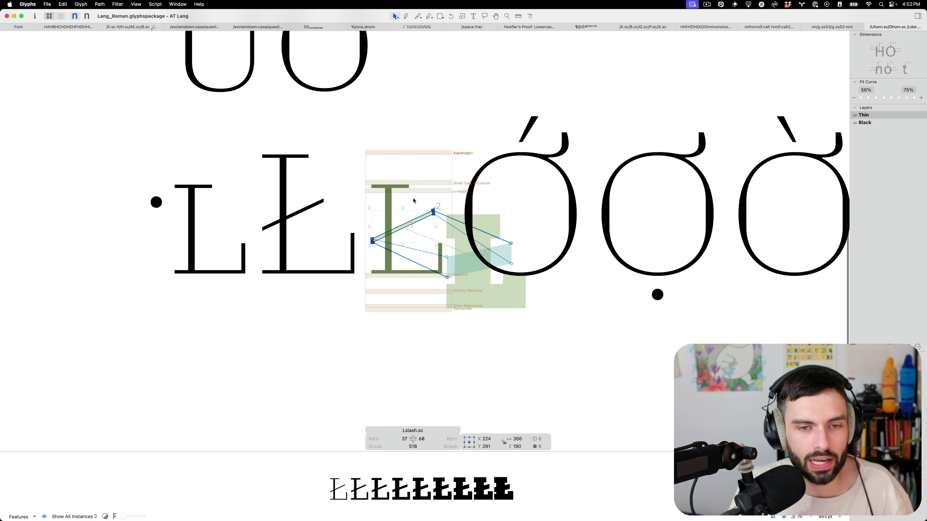
scroll(415, 199, up, 4)
drag(416, 201, 493, 249)
key(shift+Left)
key(shift+Left)
key(shift+Left)
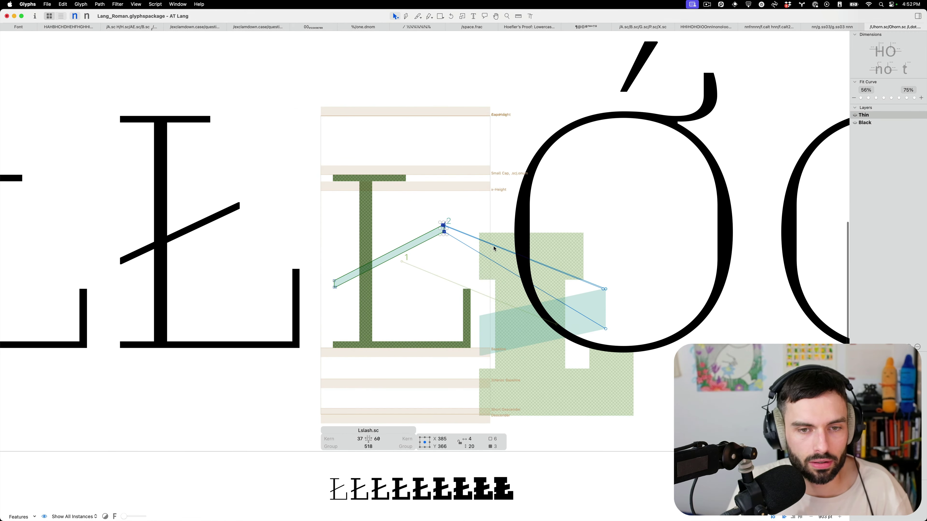
Compare the slash's length, height and slope in the thin Lslash.sc with the uppercase Lslash at several sizes
key(Escape)
scroll(421, 219, down, 4)
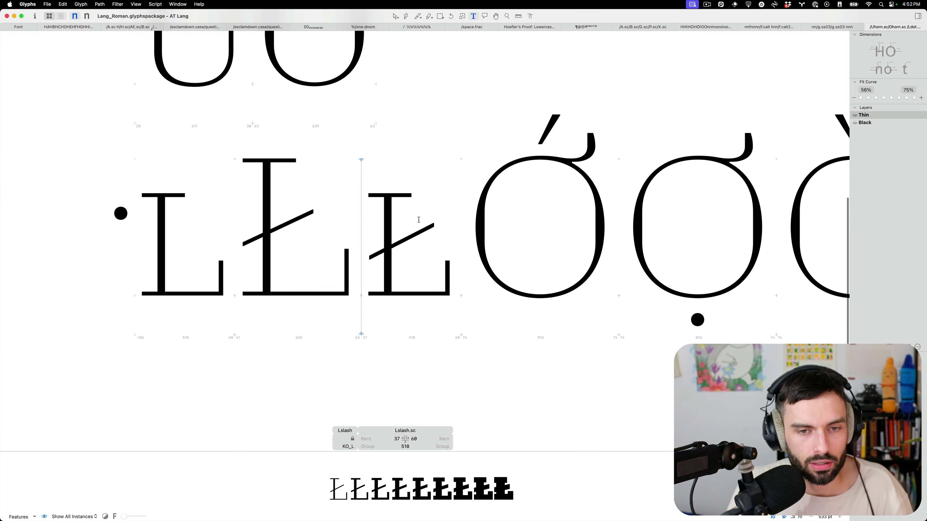
scroll(423, 220, right, 2)
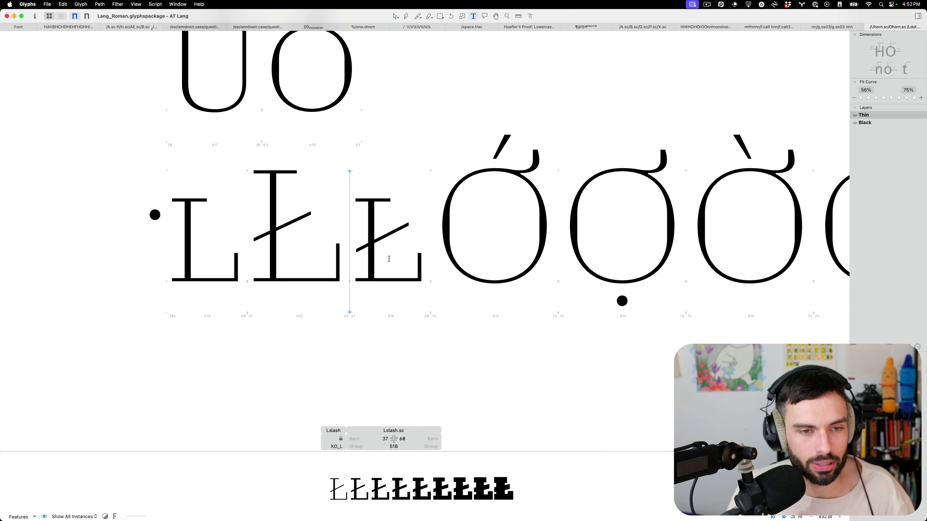
scroll(389, 258, up, 3)
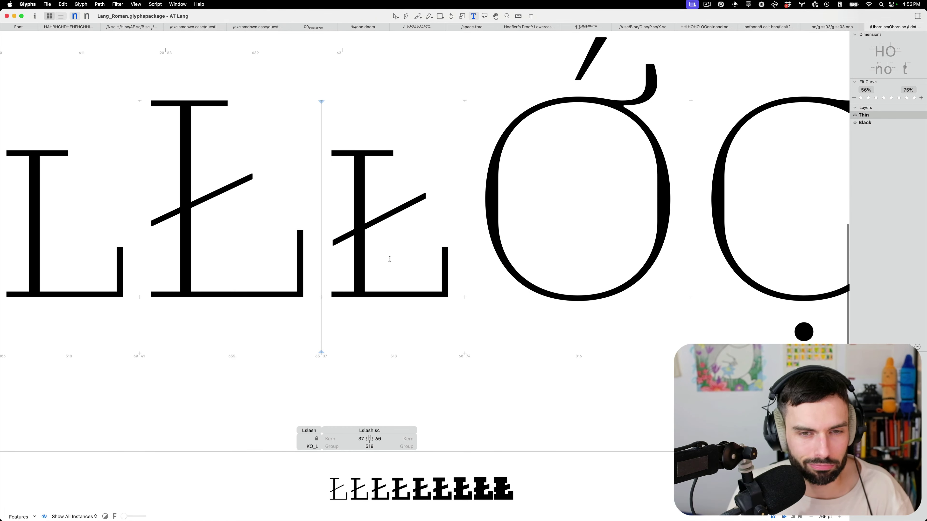
scroll(390, 259, down, 3)
key(Escape)
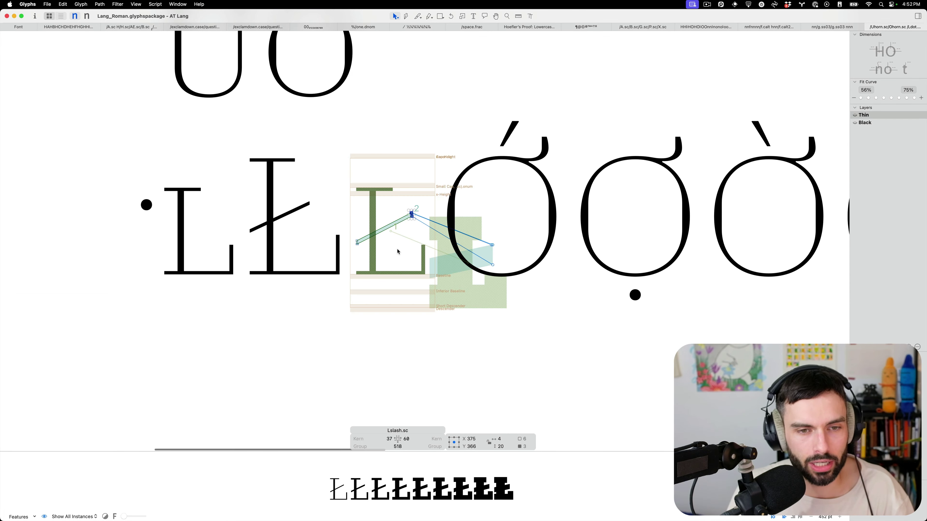
click(403, 247)
scroll(403, 247, right, 1)
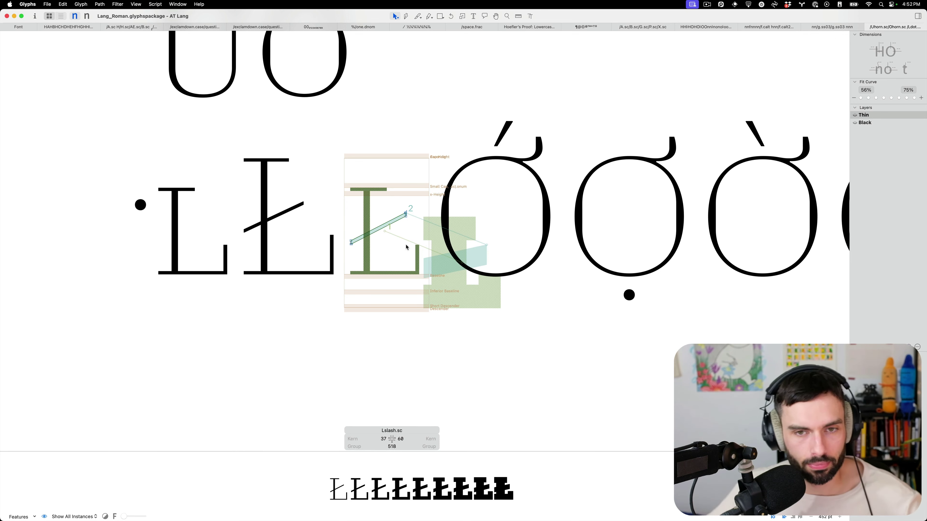
scroll(406, 247, down, 2)
key(t)
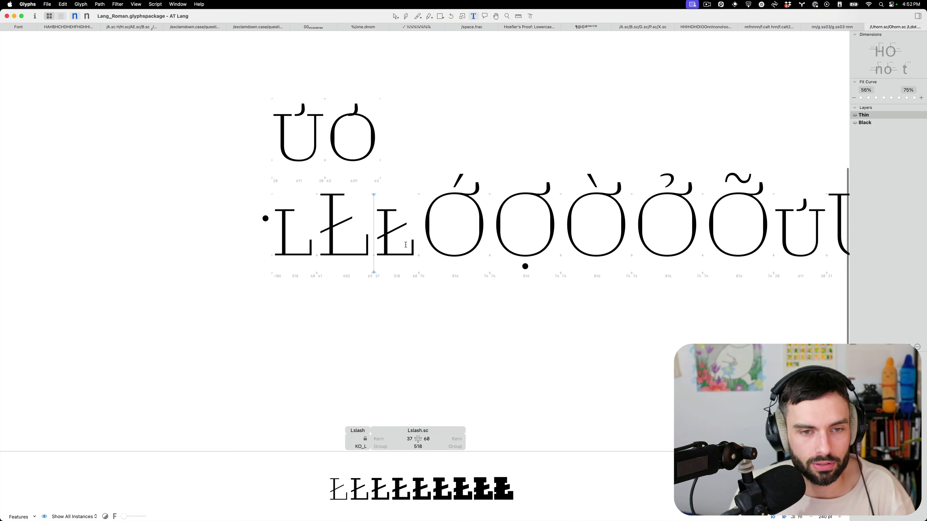
scroll(406, 246, up, 3)
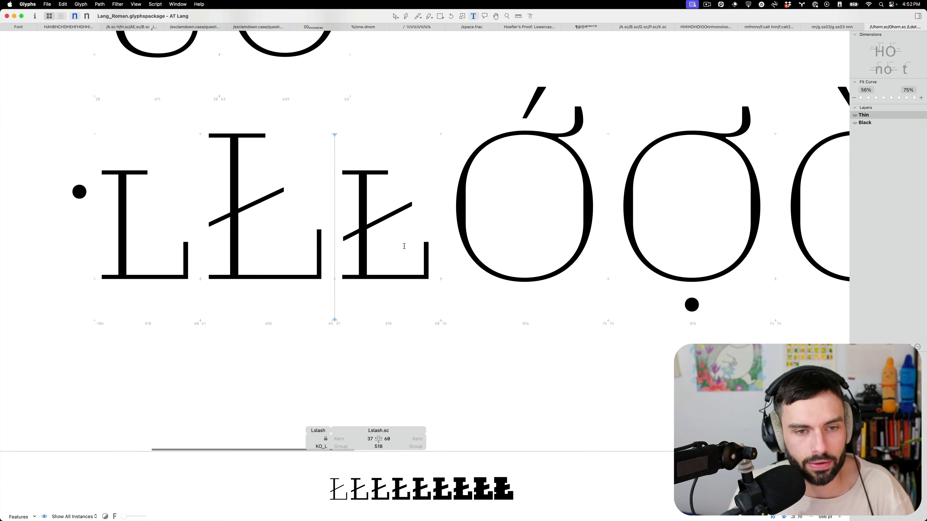
scroll(406, 246, up, 3)
scroll(406, 245, down, 3)
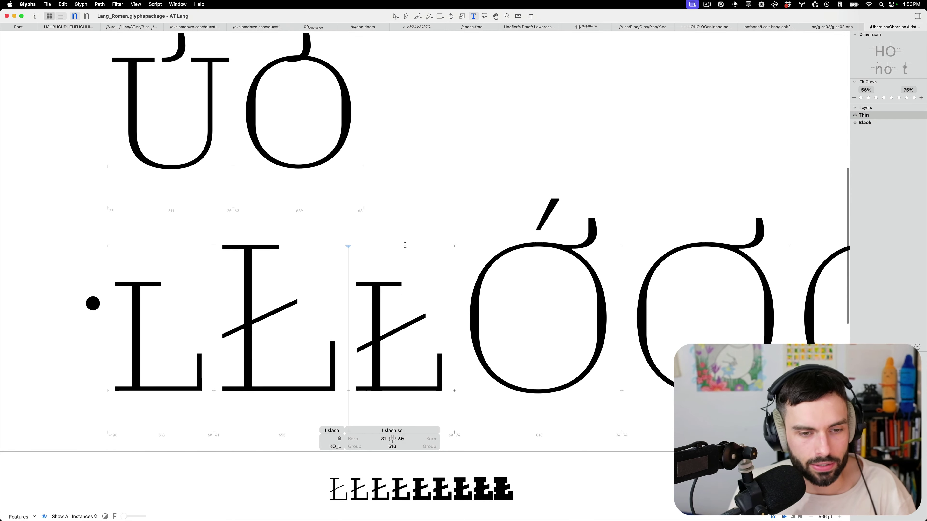
Insert the uppercase Ldot before Ldot.sc in the text line as a reference
double_click(163, 304)
scroll(163, 304, left, 3)
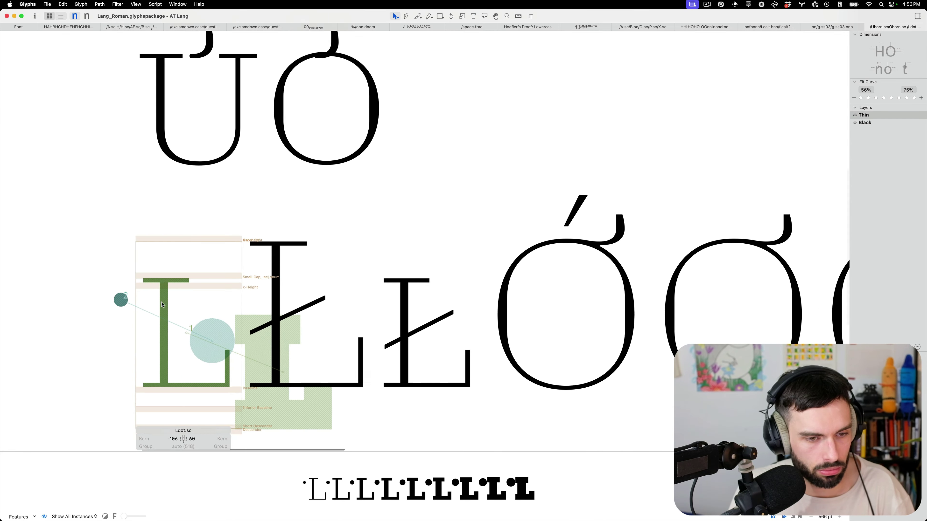
key(t)
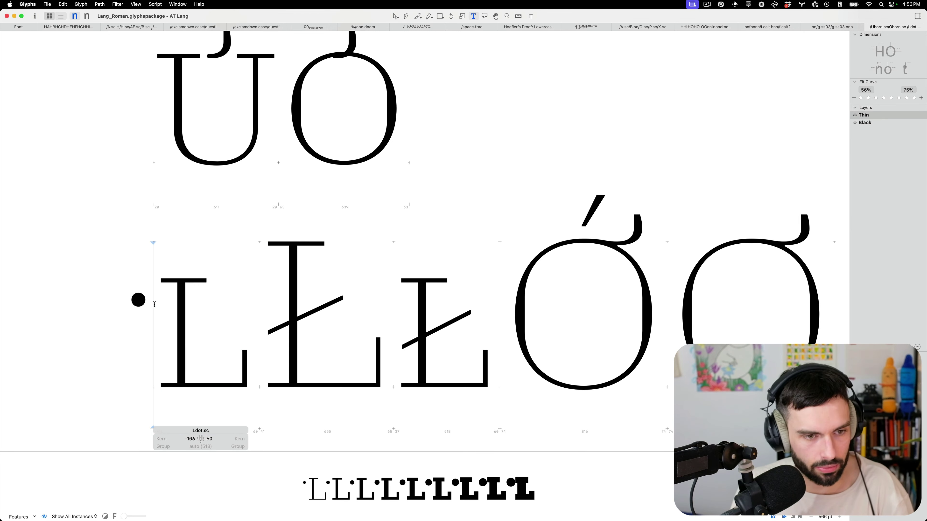
key(slash)
text(Ldot)
key(Return)
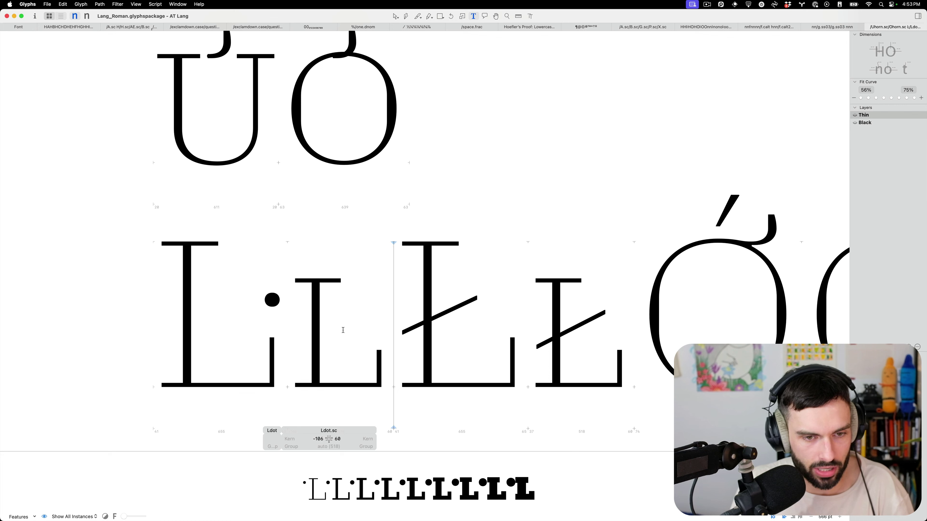
Move the dot component of the thin Ldot.sc to the right of its stem at X offset 500 and lower it 50 units
key(Escape)
drag(276, 304, 277, 304)
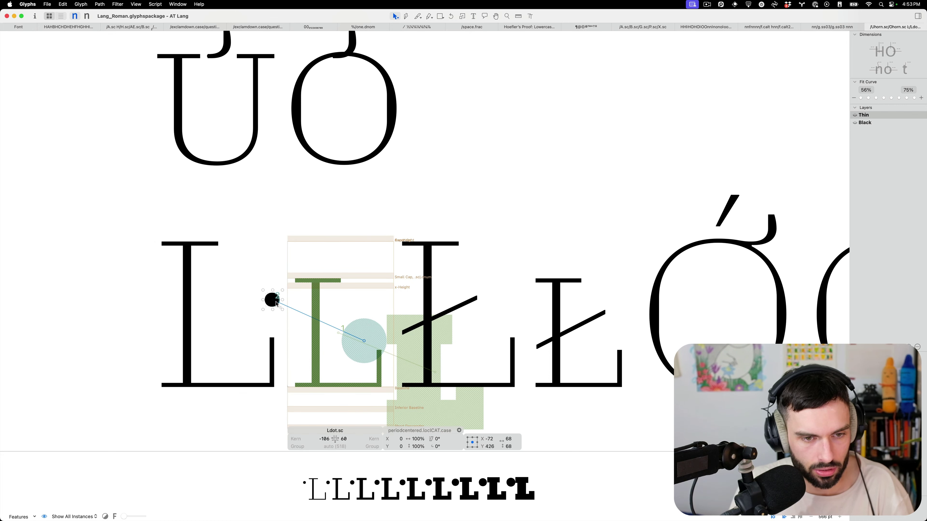
key(shift+Right)
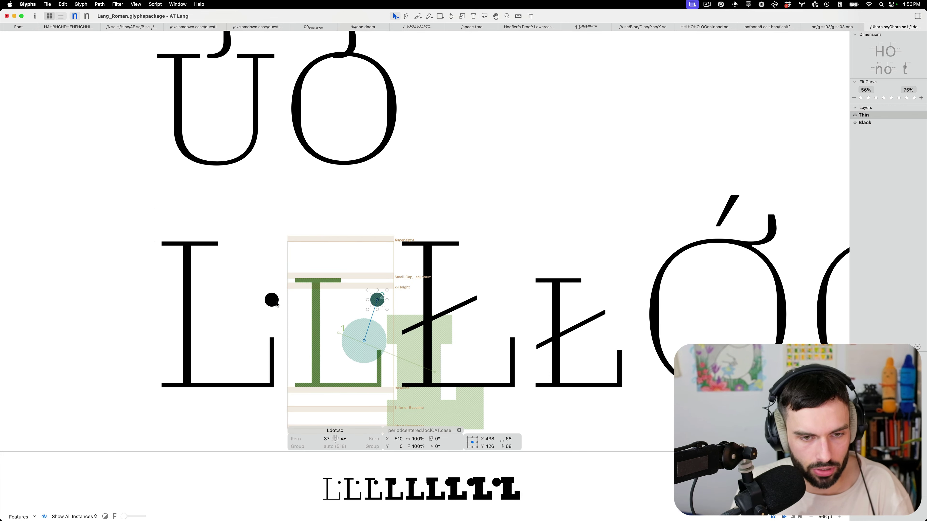
key(shift+Left)
key(shift+Left)
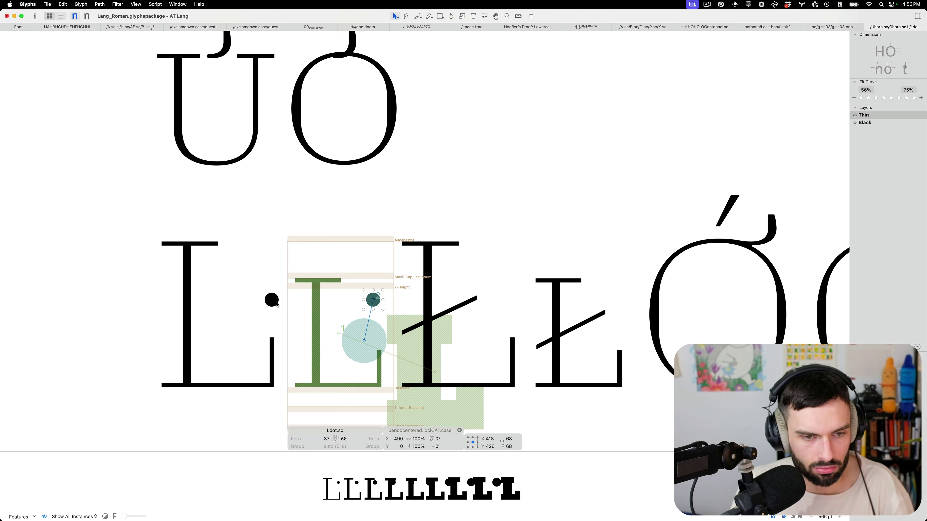
key(shift+Right)
key(shift+Down)
key(shift+Down)
key(shift+Down)
key(shift+Down)
key(shift+Down)
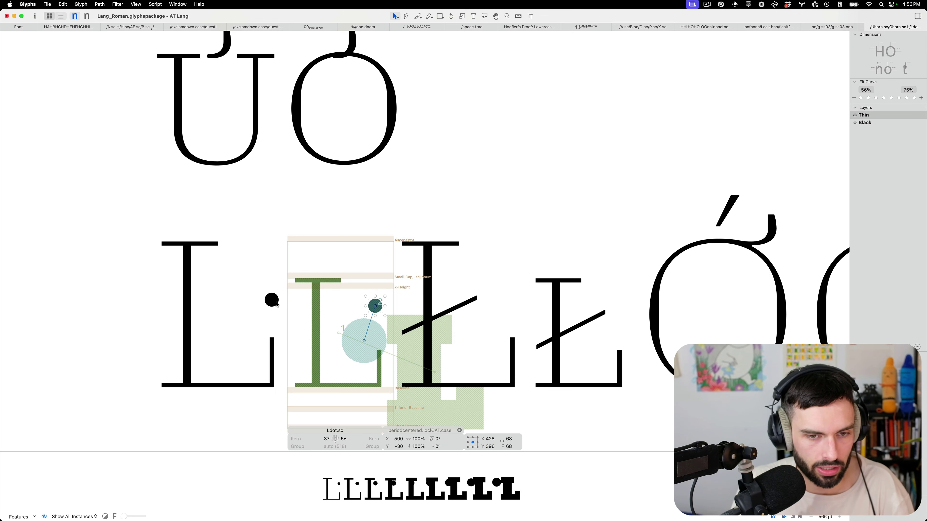
Insert L.sc between Ldot.sc and Lslash in the text line for comparison
key(Escape)
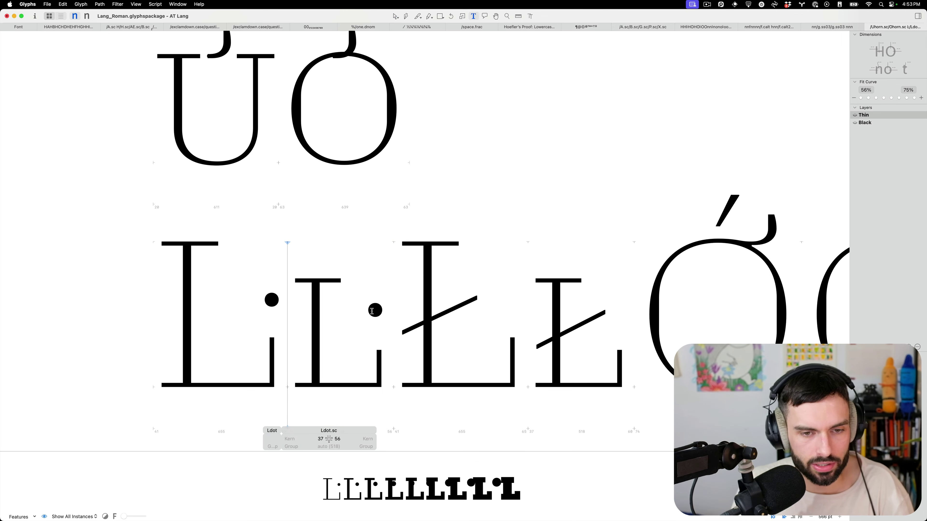
click(396, 313)
key(super+f)
text(Ld)
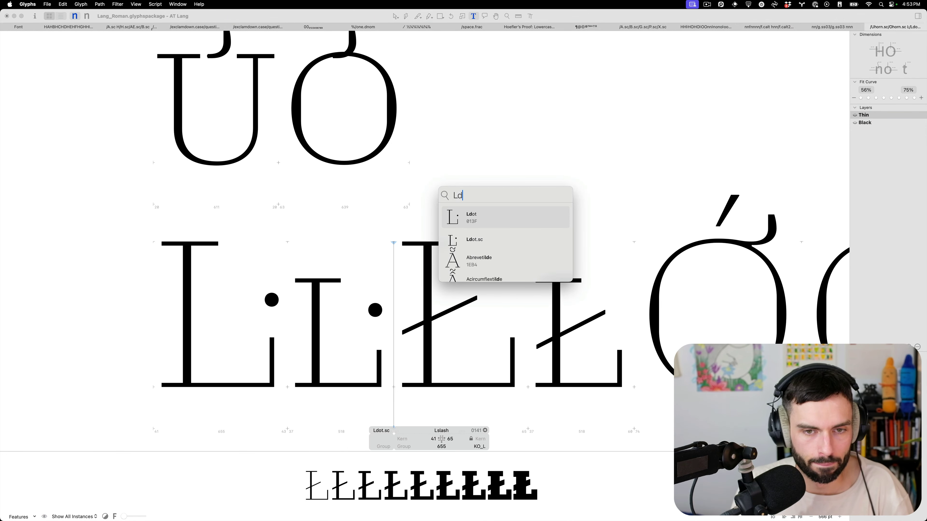
key(BackSpace)
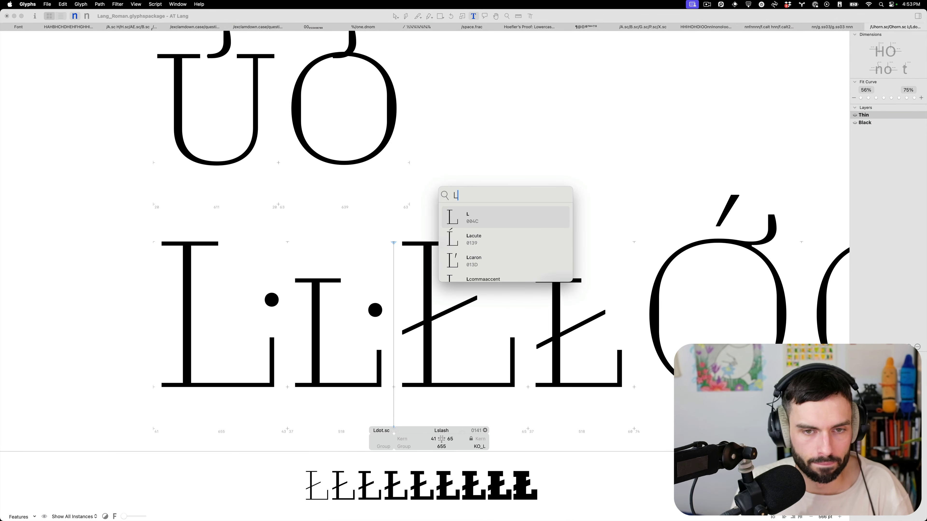
text(.sc)
key(Return)
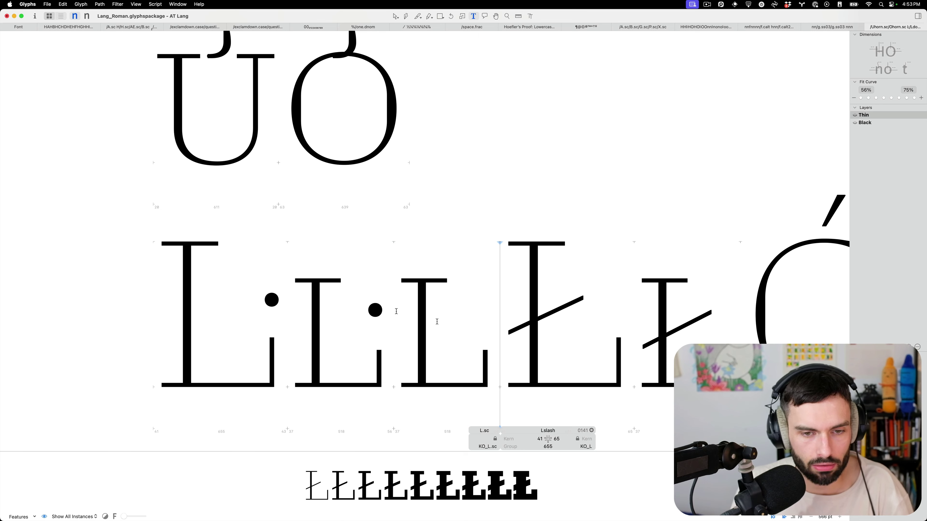
Lower the dot component of the thin Ldot.sc to Y offset -110
scroll(446, 379, down, 2)
key(Escape)
double_click(377, 263)
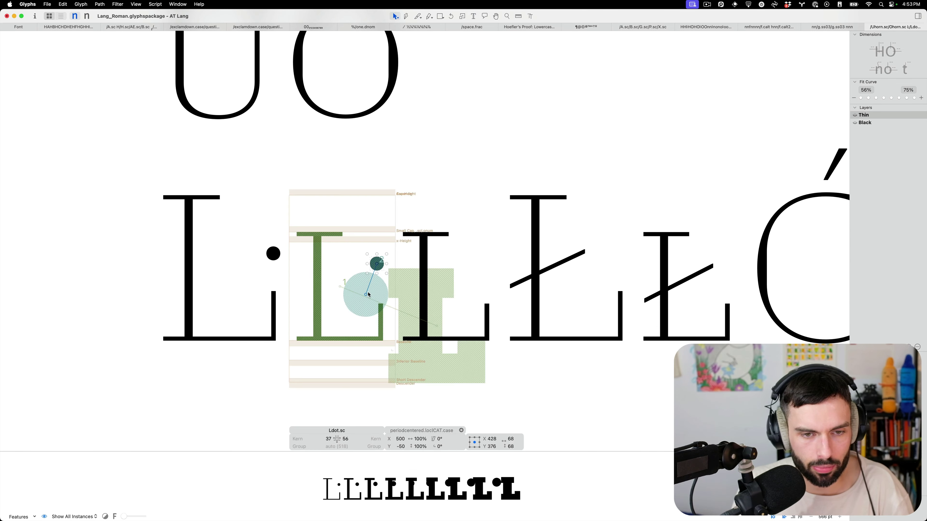
key(shift+Down)
key(shift+Down)
key(shift+Down)
key(shift+Down)
key(shift+Down)
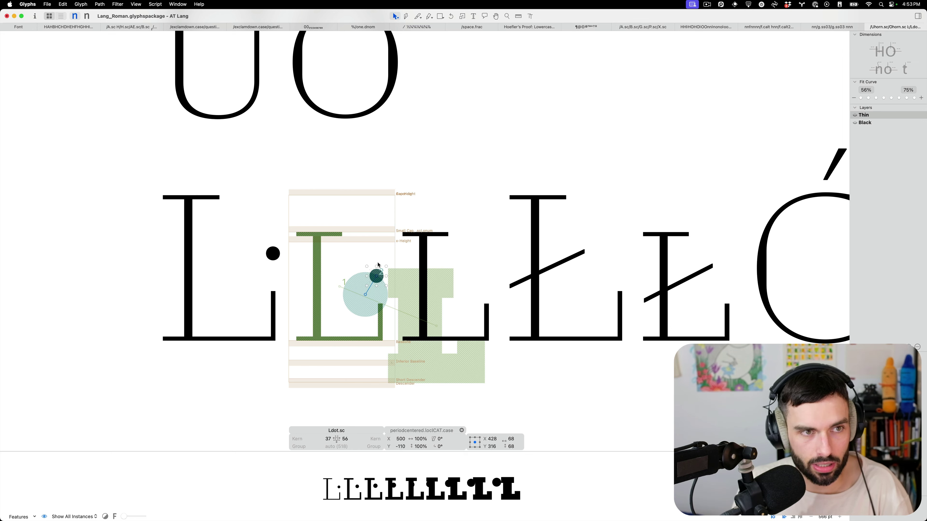
In the Black master, shrink the dot of Ldot.sc to about 61% and place it above the foot serif beside the stem
key(super+2)
click(381, 276)
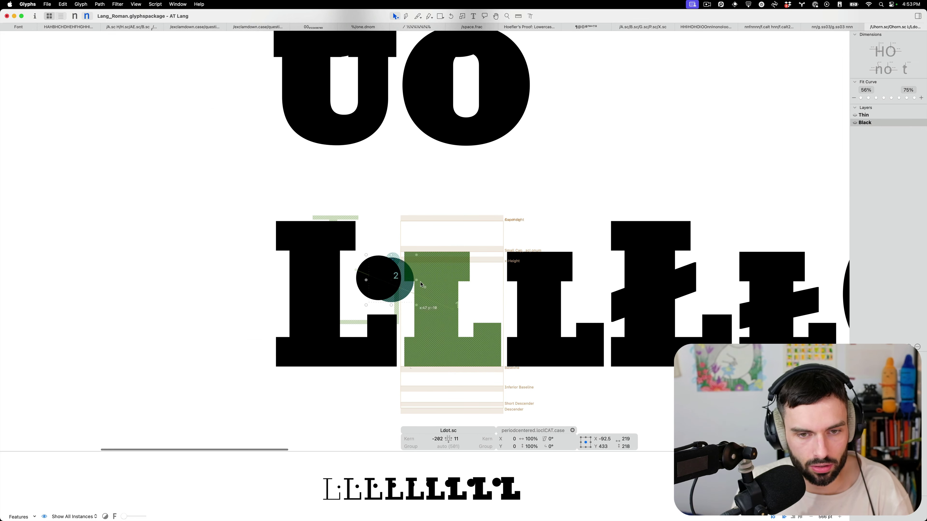
drag(379, 276, 488, 300)
key(t)
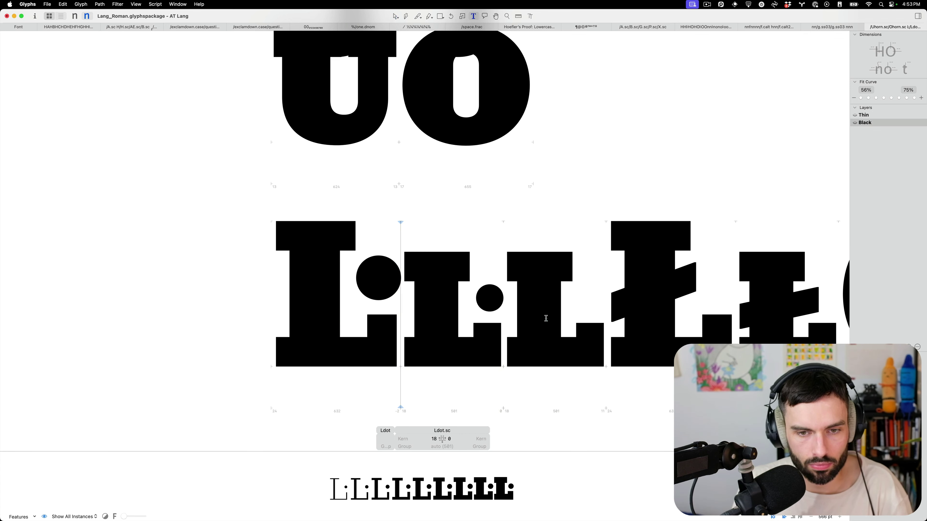
click(447, 324)
key(Escape)
Enlarge the dot component of the thin Ldot.sc to about 110.77%
key(super+1)
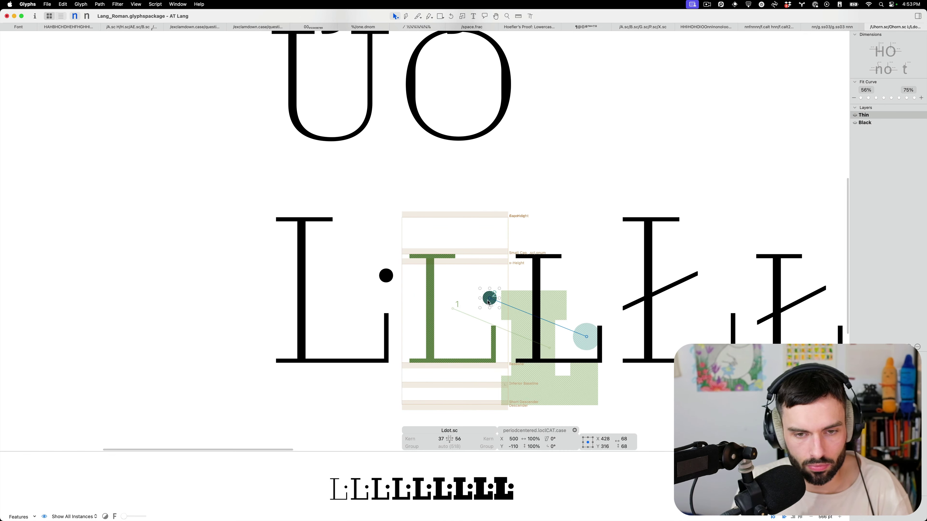
scroll(505, 314, up, 5)
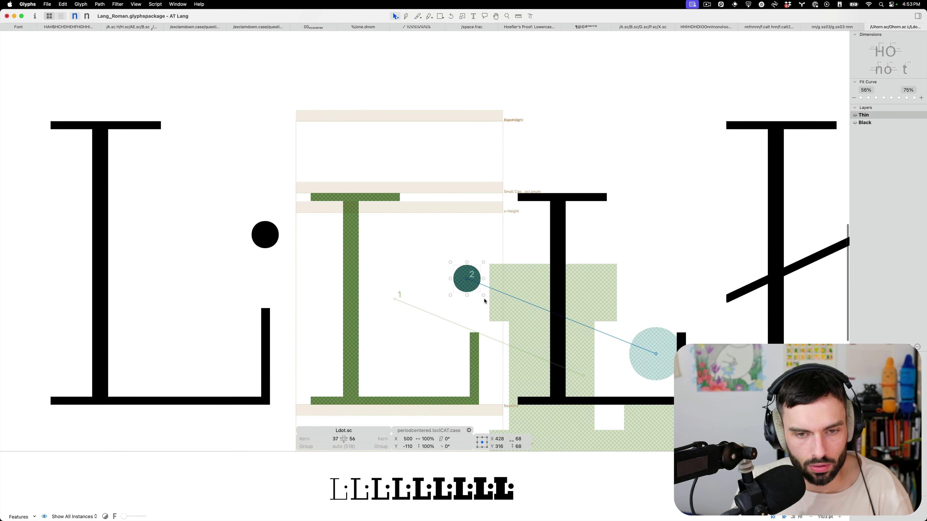
drag(483, 296, 486, 299)
Move the enlarged dot of the thin Ldot.sc to X offset 528 and Y offset -177, and save the font
key(shift+Down)
key(Right)
key(Right)
key(Right)
key(Right)
key(Right)
key(Right)
key(Right)
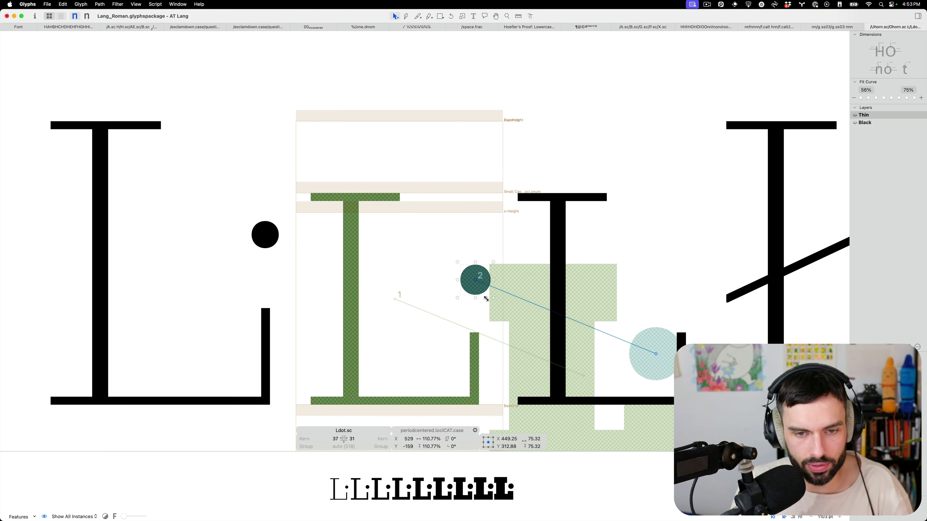
key(shift+Down)
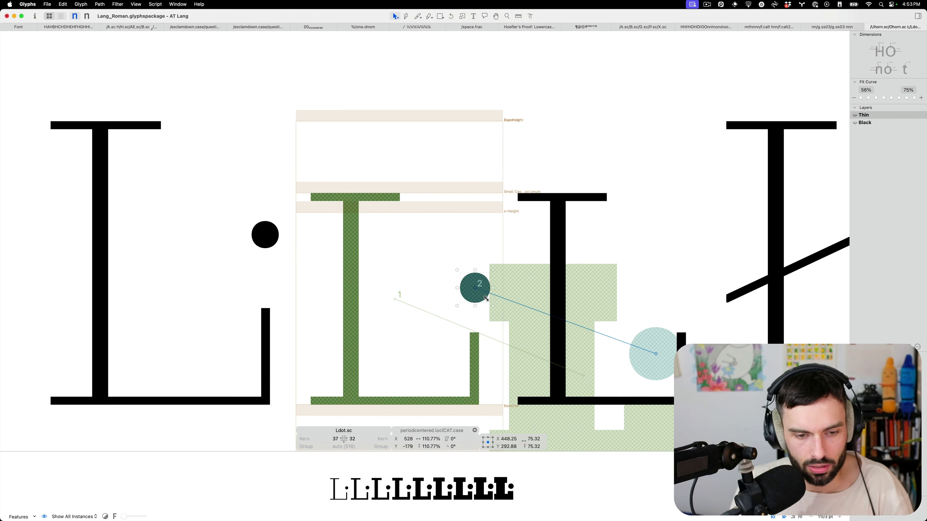
key(t)
scroll(432, 254, down, 2)
key(super+s)
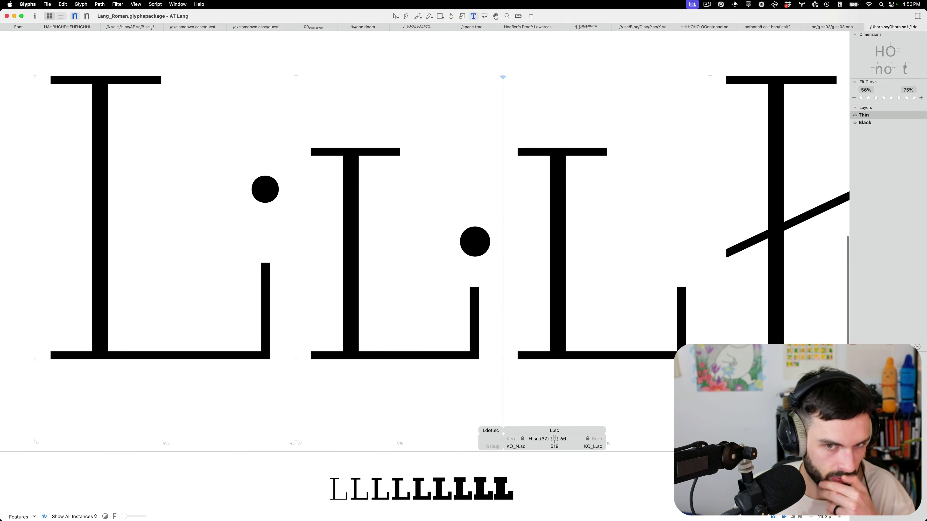
Nudge the dot of Ldot.sc in the Black master to X offset 484
key(Escape)
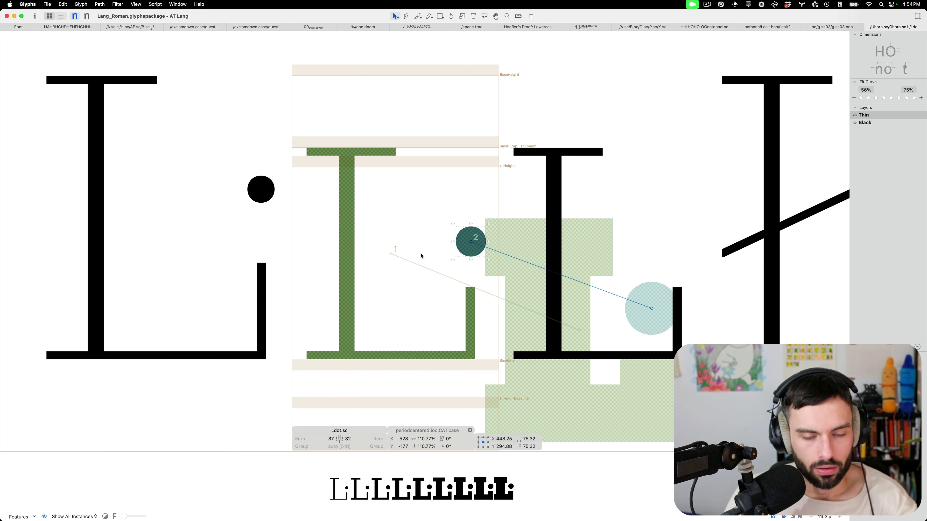
click(424, 243)
scroll(424, 243, down, 3)
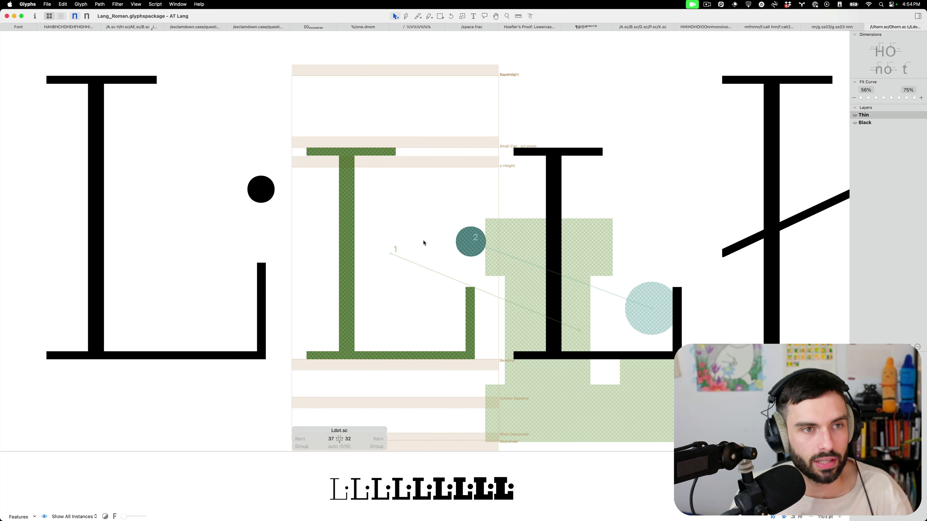
key(super+2)
scroll(421, 249, down, 3)
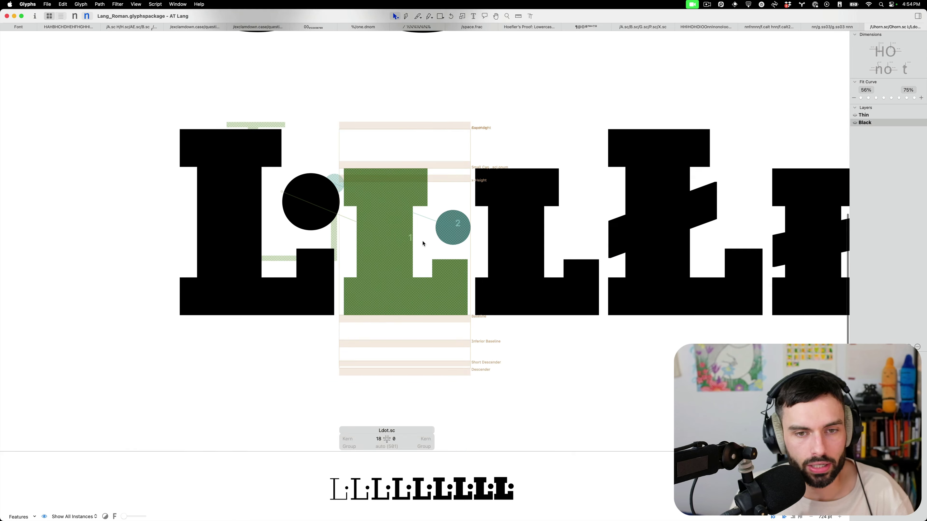
click(452, 230)
key(Right)
key(Right)
key(Right)
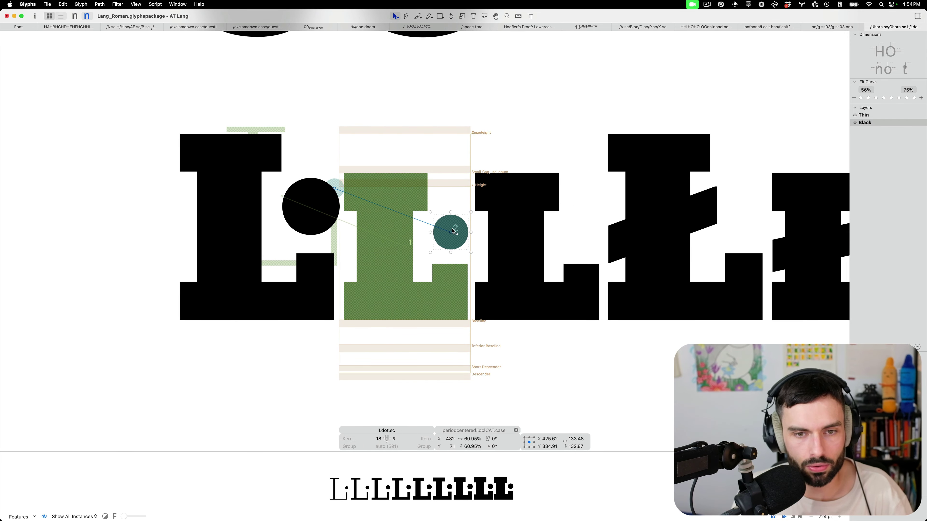
Preview the whole text in the current master instead of all instances, and lower the black Ldot.sc dot 20 units to Y offset 51
click(83, 515)
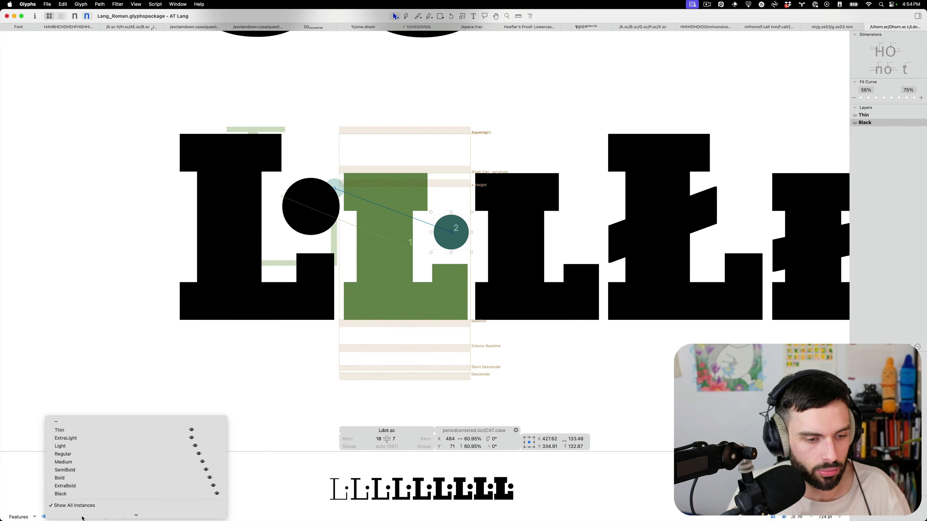
click(69, 423)
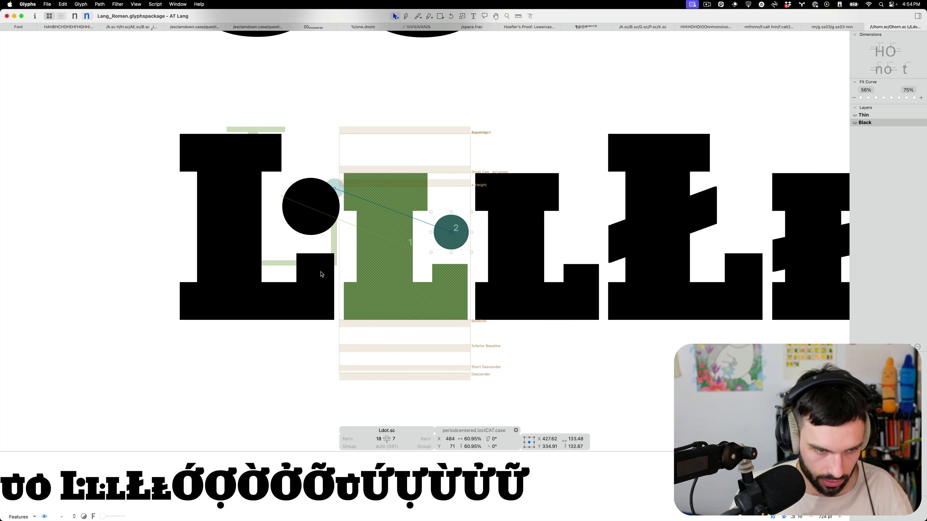
key(shift+Down)
key(shift+Down)
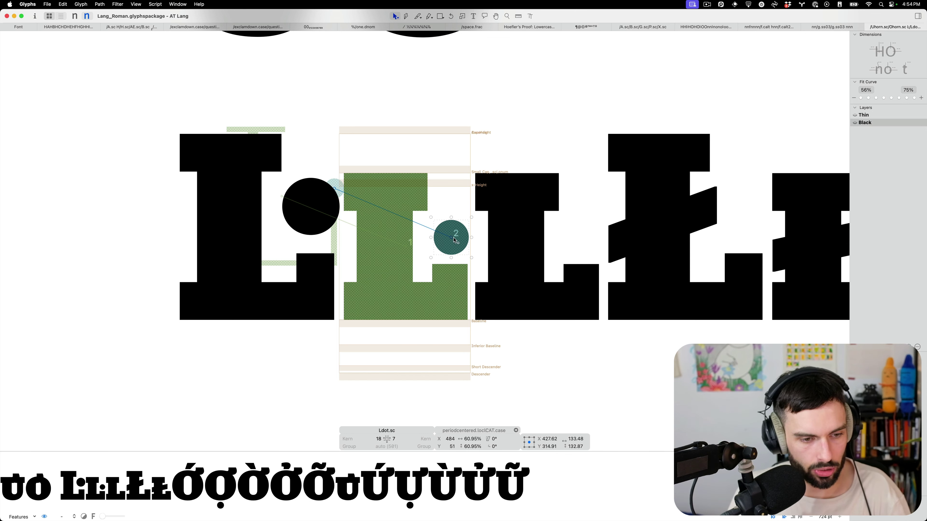
key(t)
scroll(451, 238, down, 6)
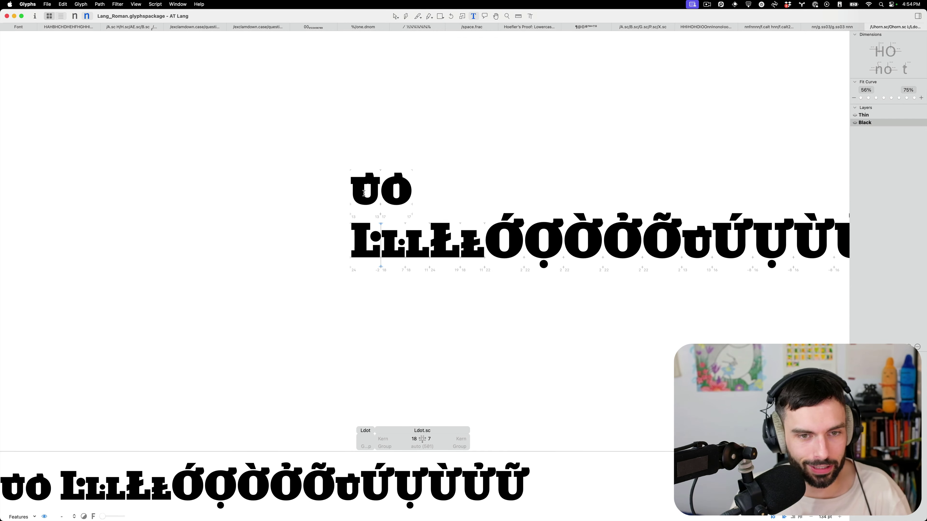
Insert the uppercase Uhorn before Uhorn.sc in the first text line as a reference
scroll(364, 193, up, 8)
key(Escape)
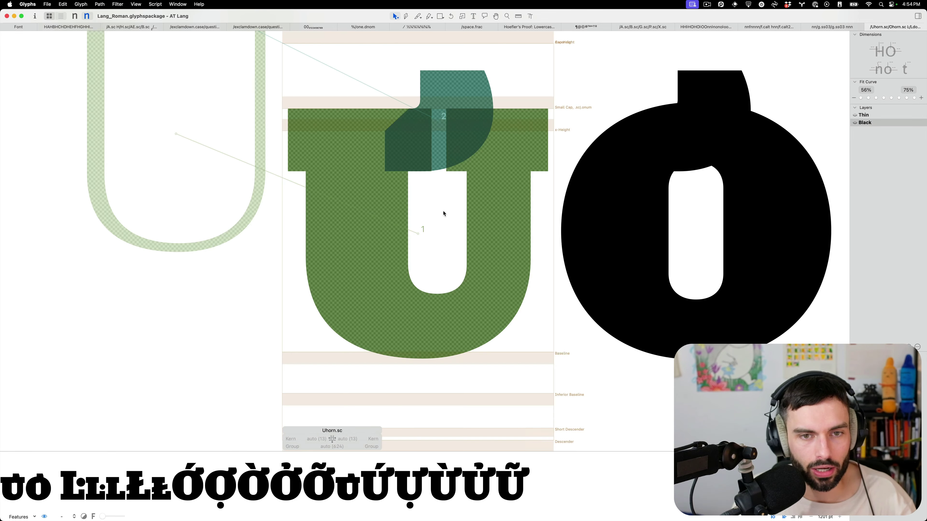
scroll(459, 145, right, 1)
key(t)
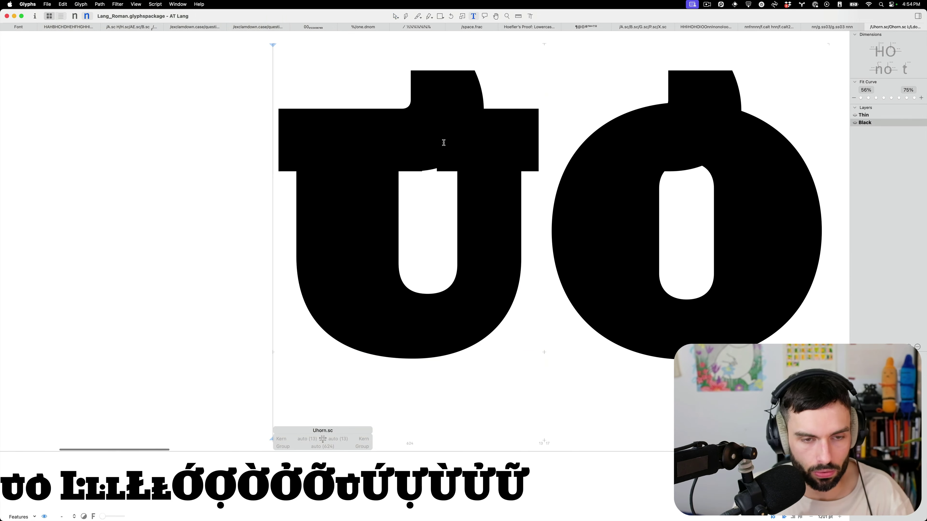
key(super+f)
text(Uhorn)
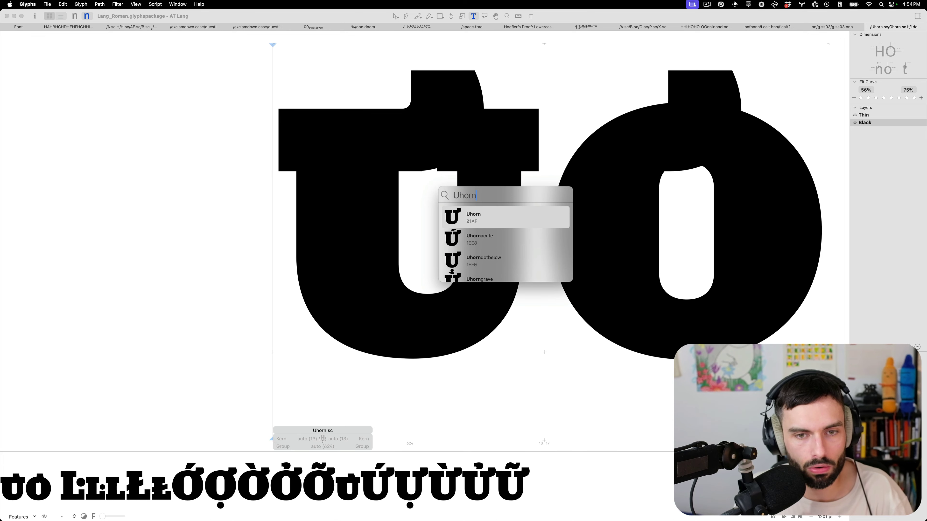
key(Return)
key(super+minus)
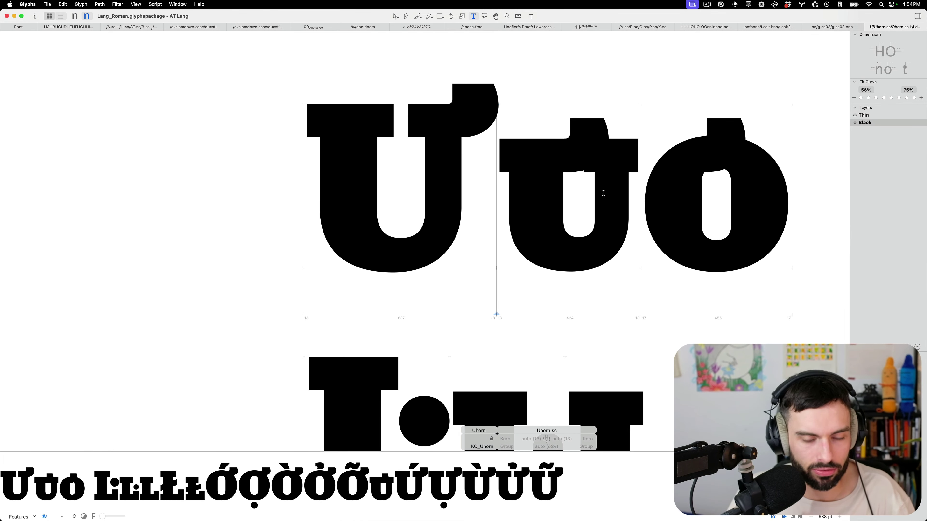
scroll(346, 212, down, 3)
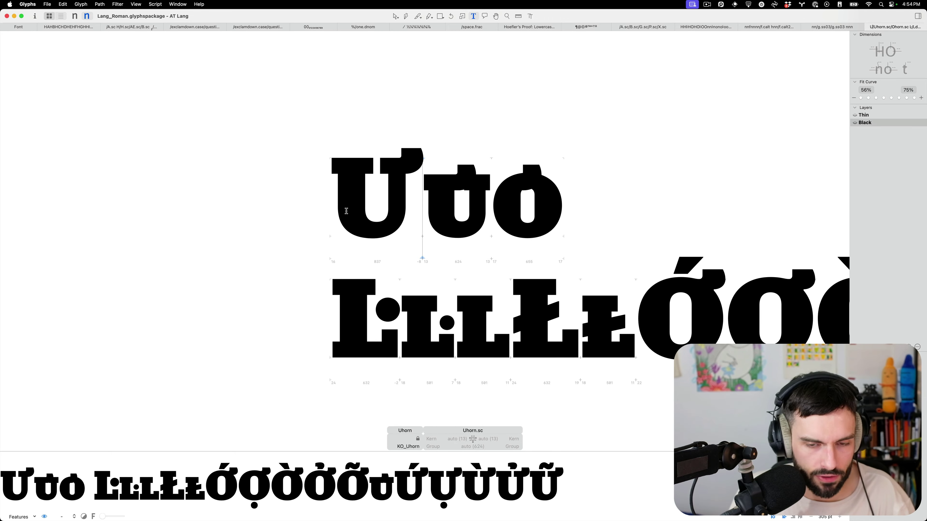
Add a space and the eacute glyph after Ohorn.sc at the end of the first text line
click(611, 200)
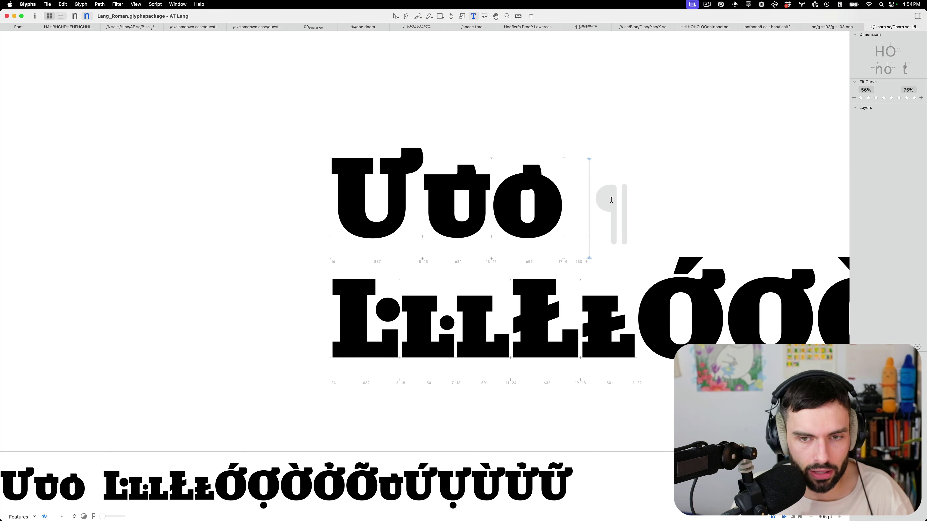
key(super+f)
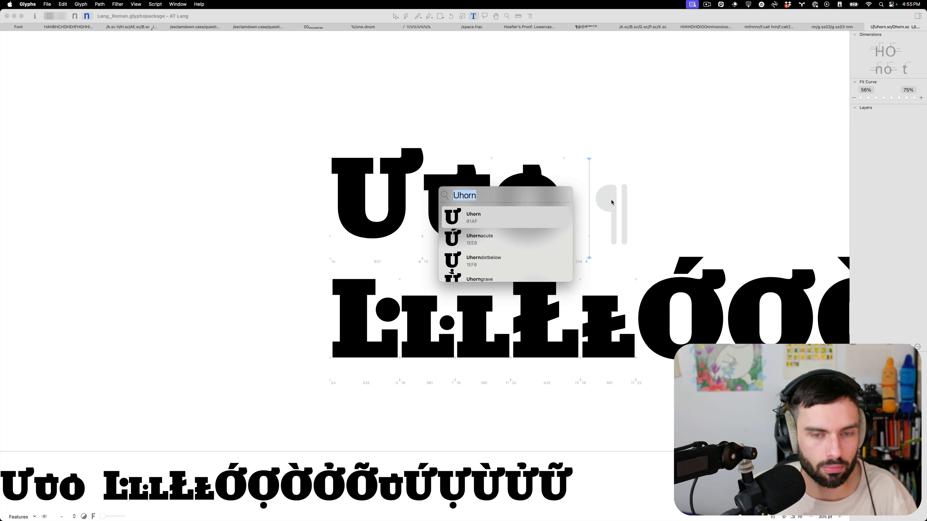
key(Escape)
key(super+f)
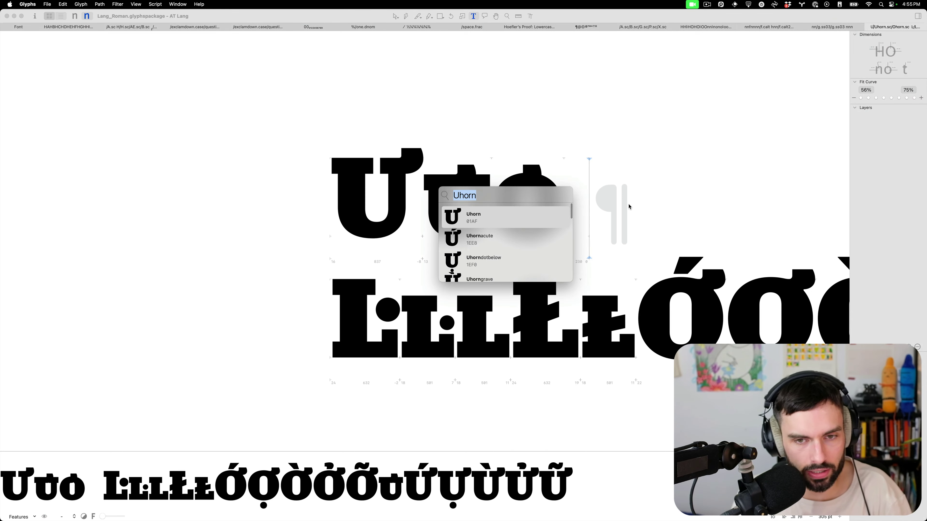
text(eac)
key(Return)
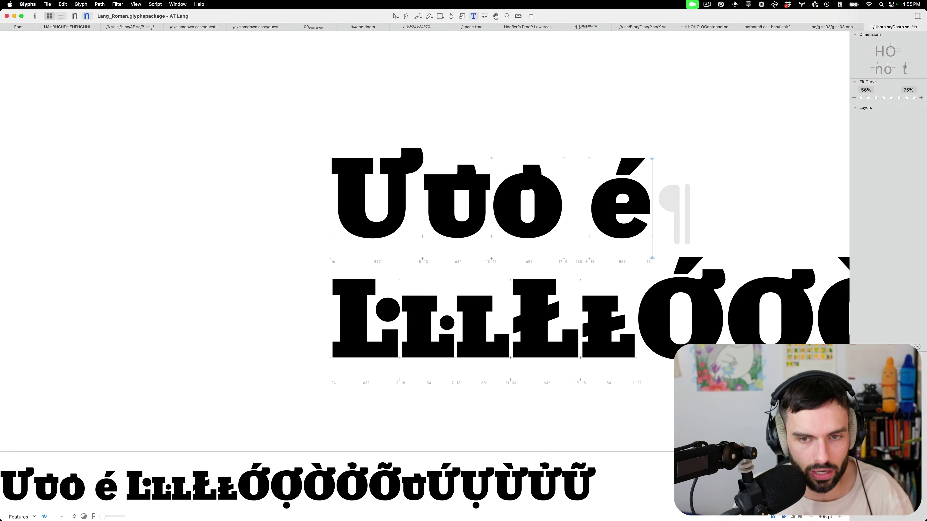
Open the acutecomb component of the black eacute as its own glyph beside it
key(super+plus)
key(Escape)
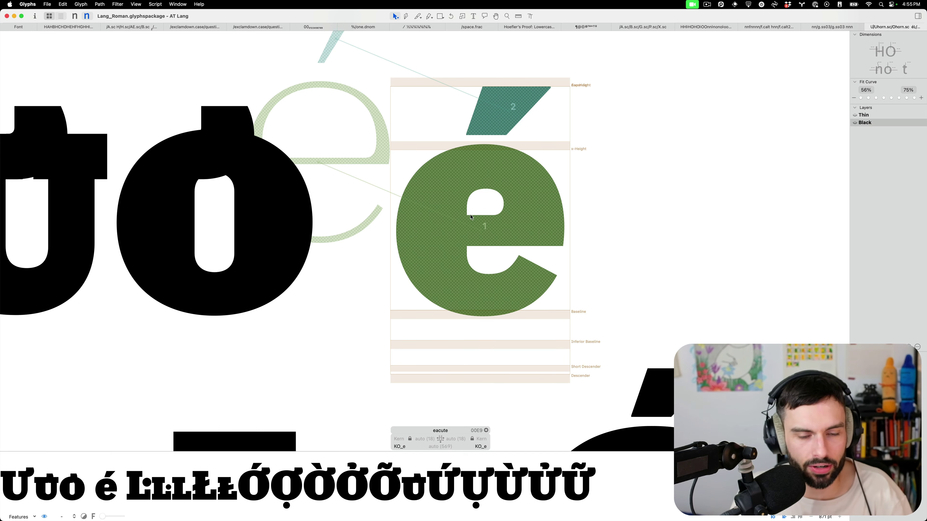
key(super+minus)
key(super+minus)
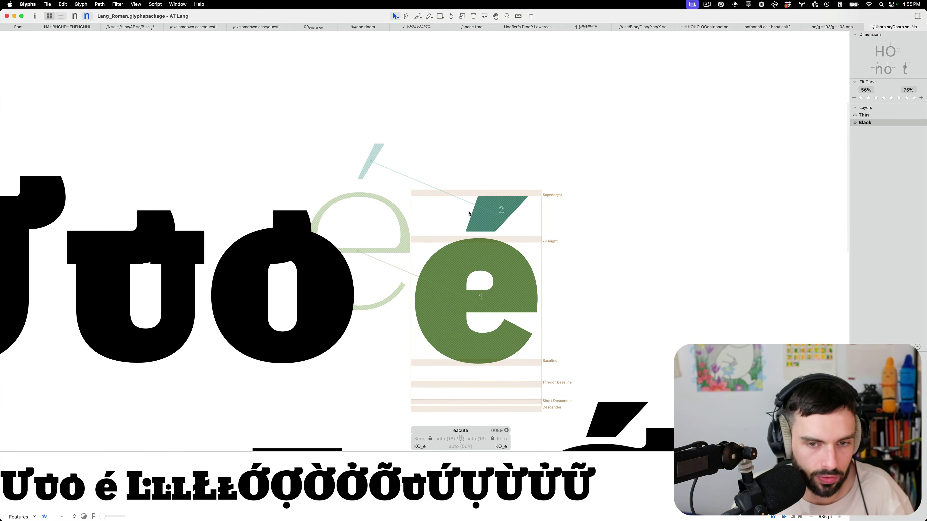
scroll(529, 231, right, 4)
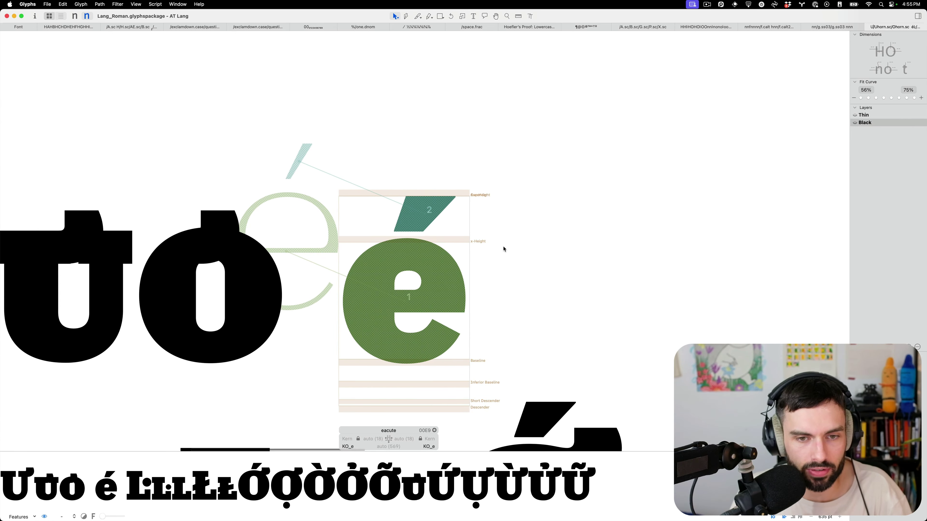
key(t)
key(Escape)
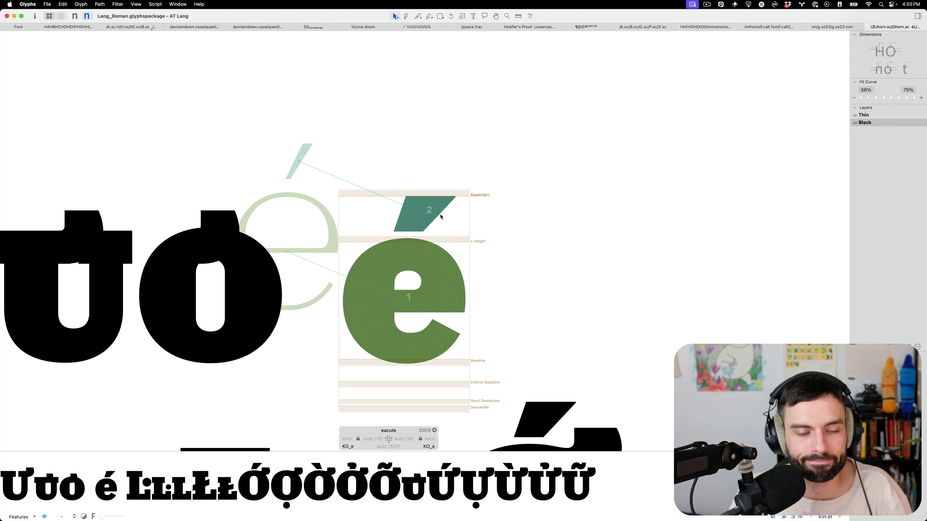
click(429, 225)
double_click(428, 225)
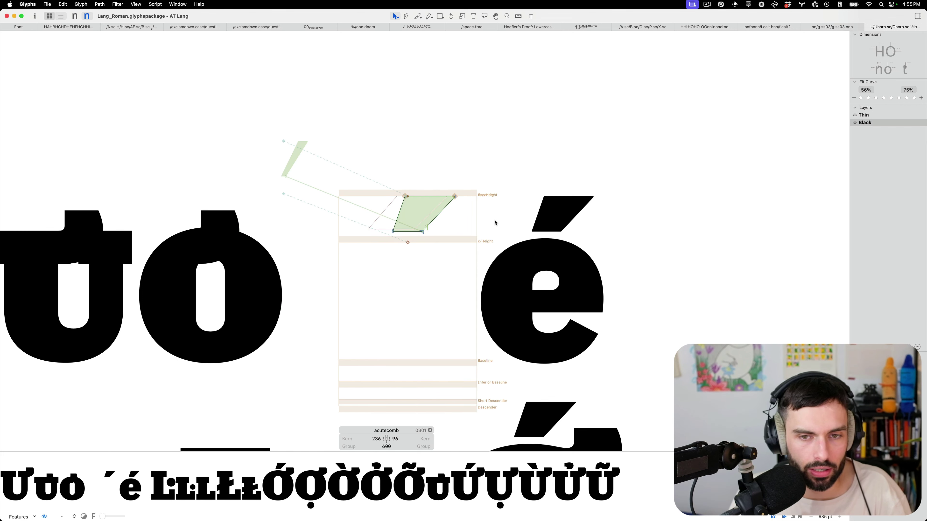
Try enlarging the acutecomb component within the black eacute to about 173%, and undo the scaling
double_click(512, 219)
click(550, 218)
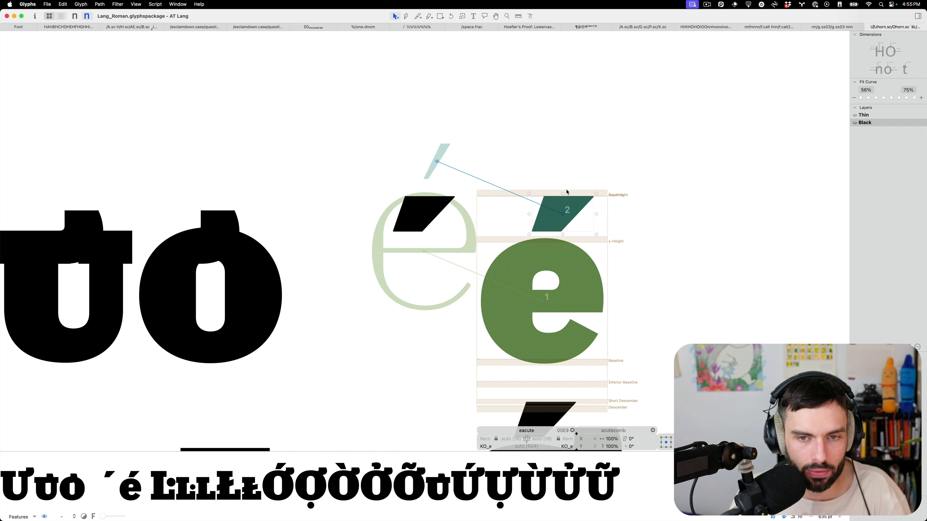
drag(562, 193, 630, 224)
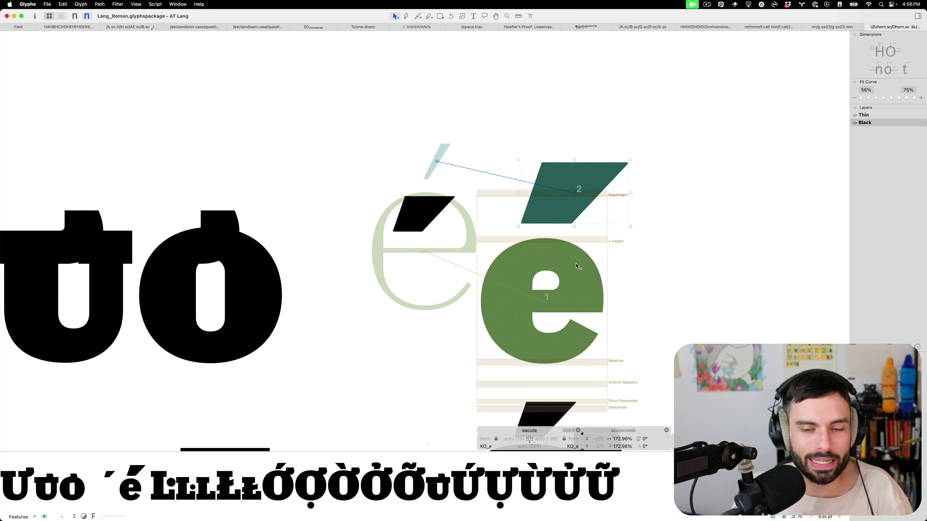
key(super+z)
key(super+z)
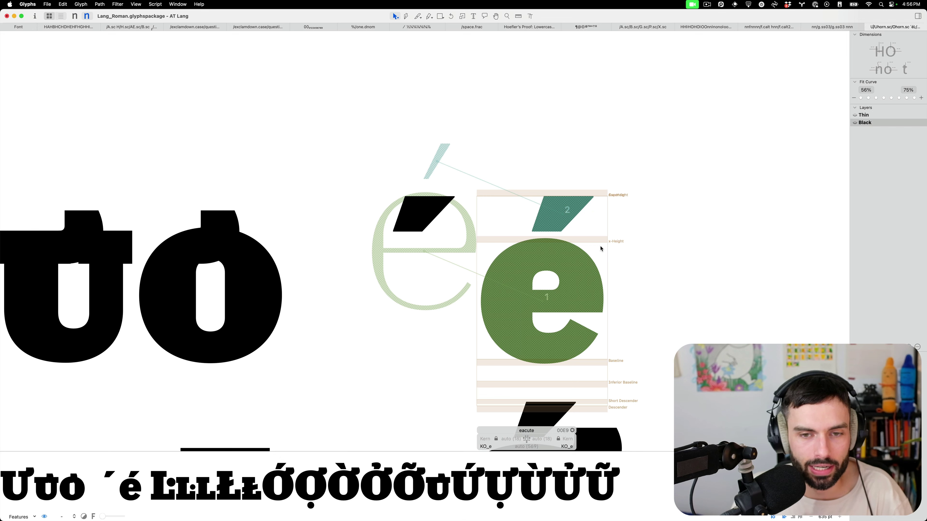
key(space)
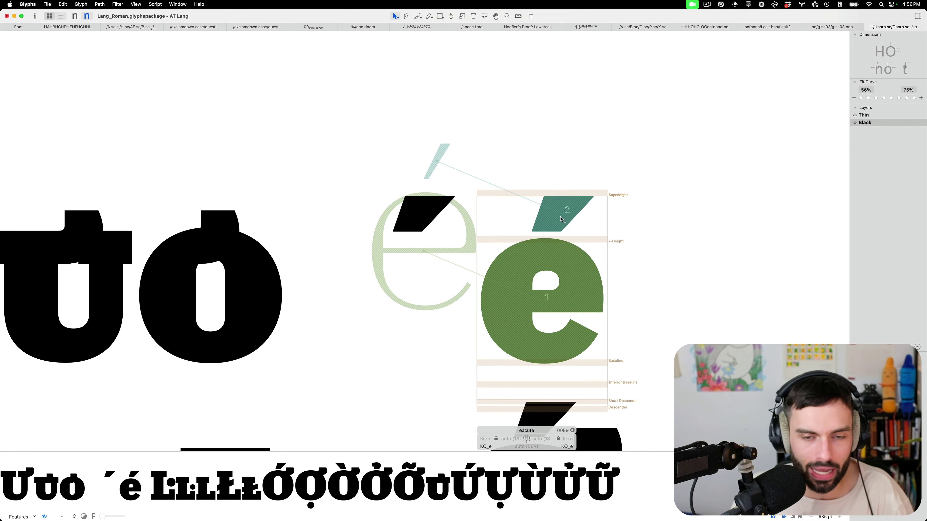
Add the exclamdown glyph and an exclamation mark after the eacute at the end of the first text line
click(563, 219)
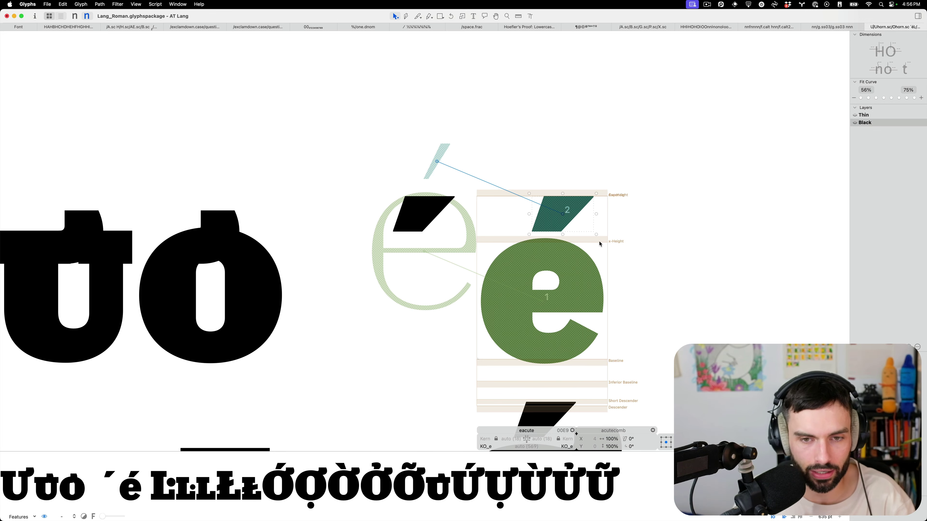
text(ty)
key(BackSpace)
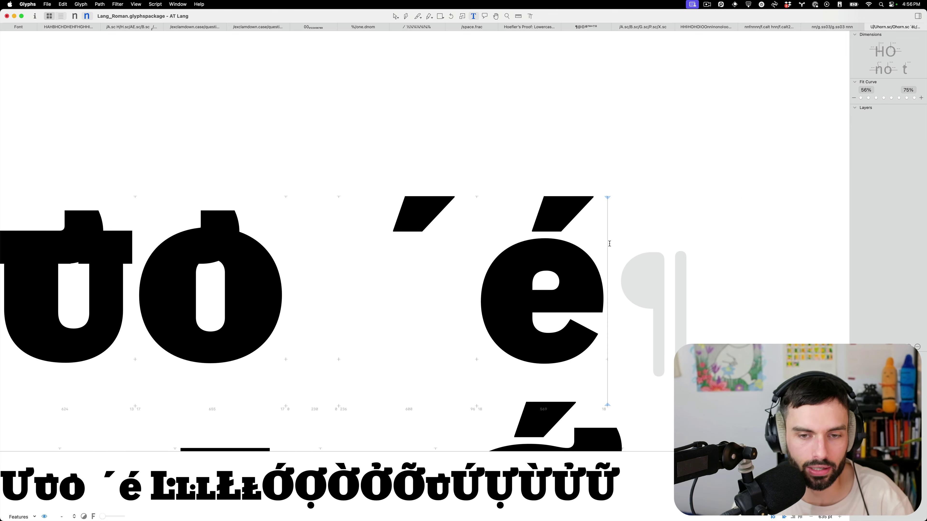
key(super+f)
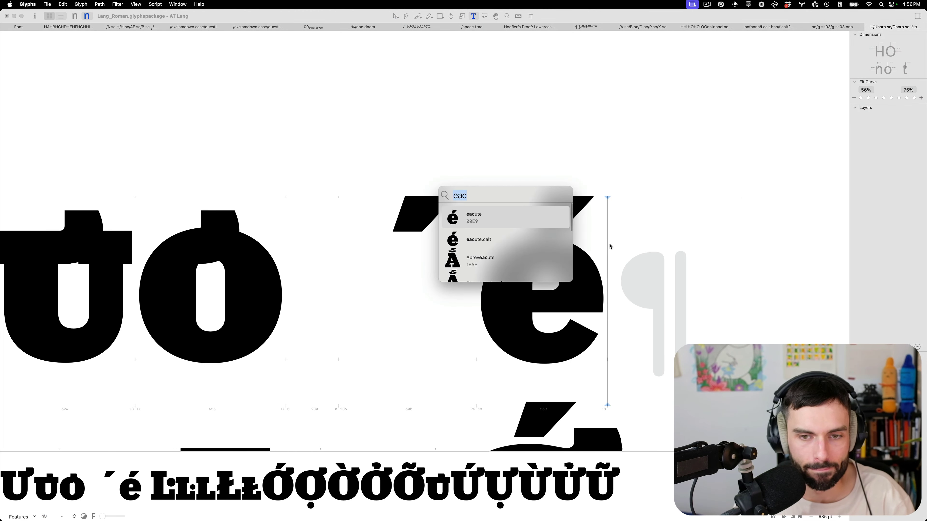
text(ex)
key(Down)
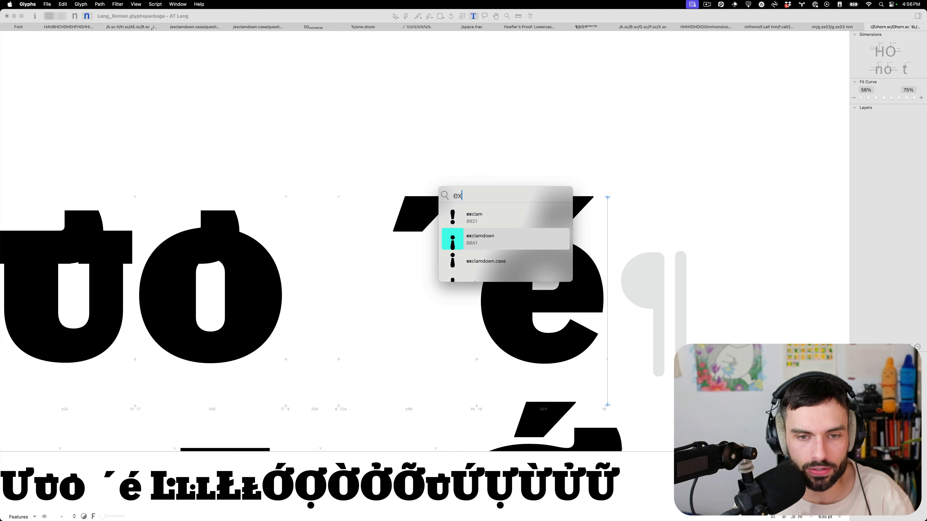
key(Return)
text(!)
key(Escape)
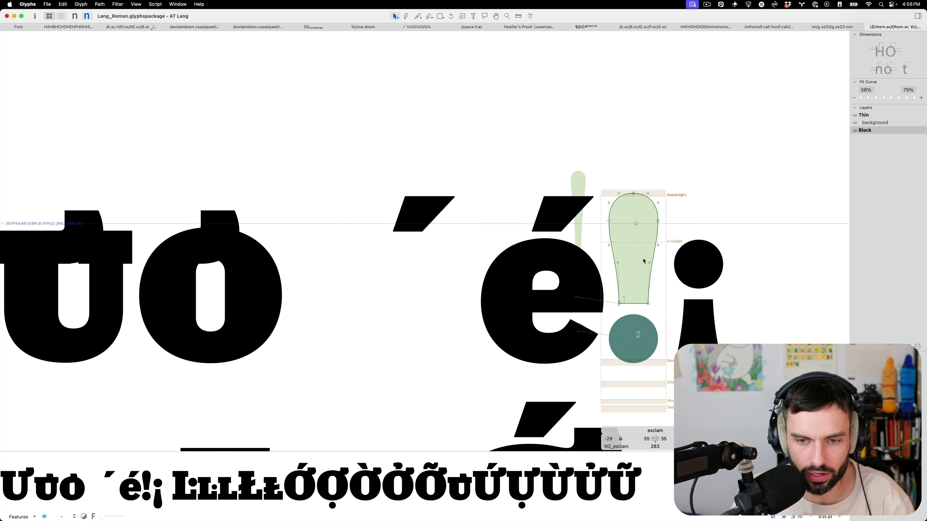
Open the black exclamdown for editing and examine its component structure beside the exclamation mark
double_click(679, 289)
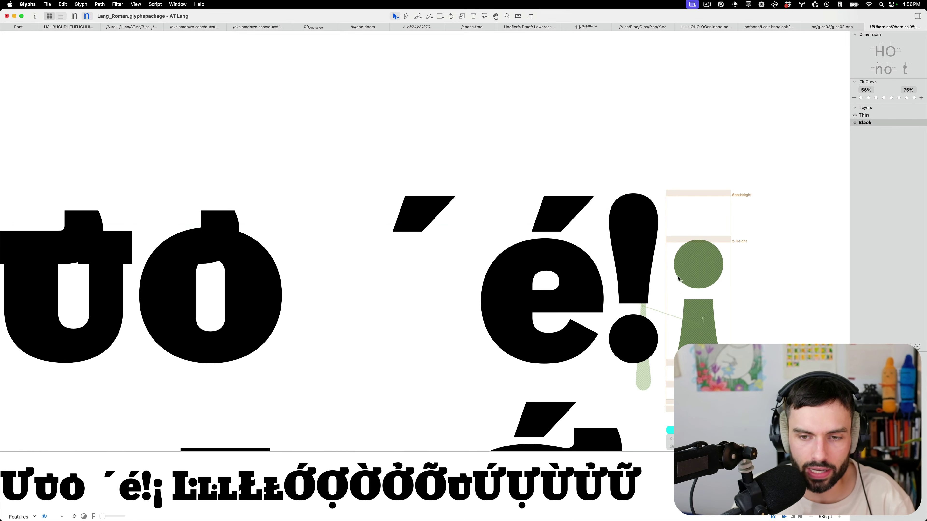
scroll(686, 292, down, 5)
scroll(690, 311, up, 5)
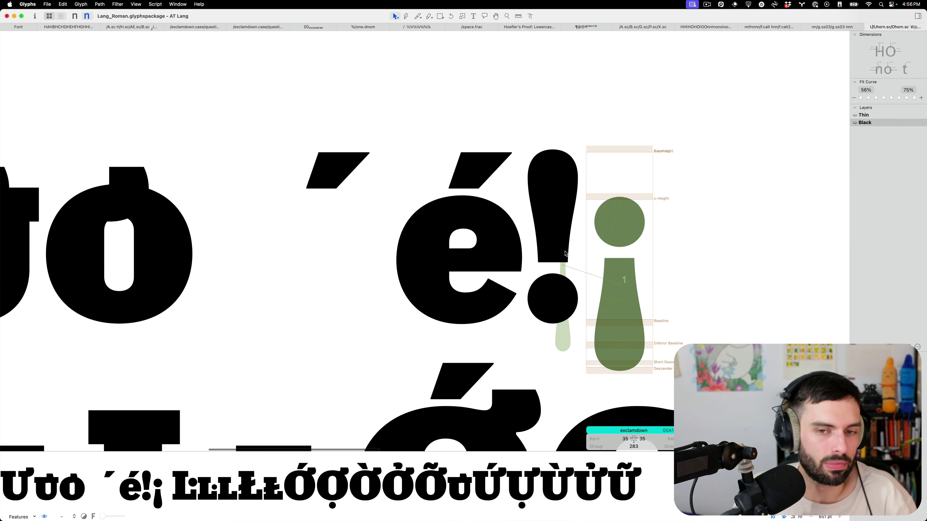
scroll(596, 254, down, 3)
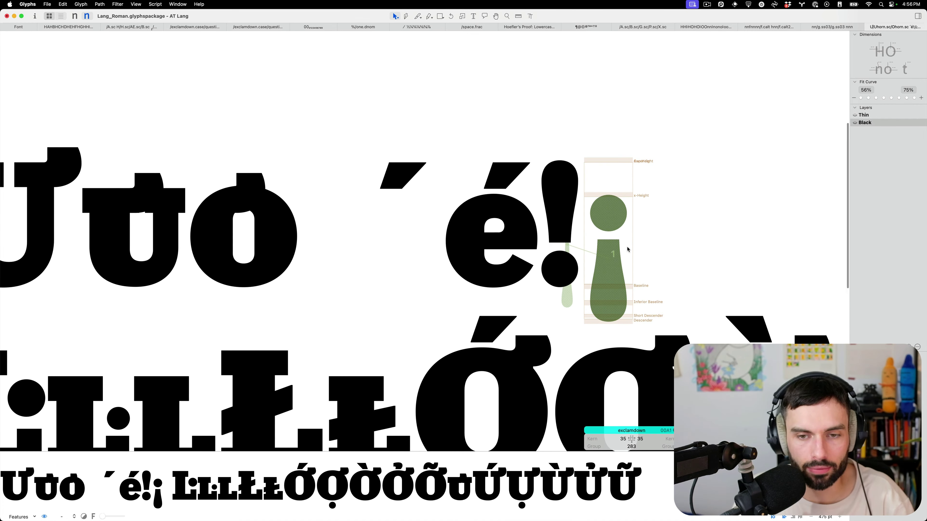
scroll(625, 249, up, 1)
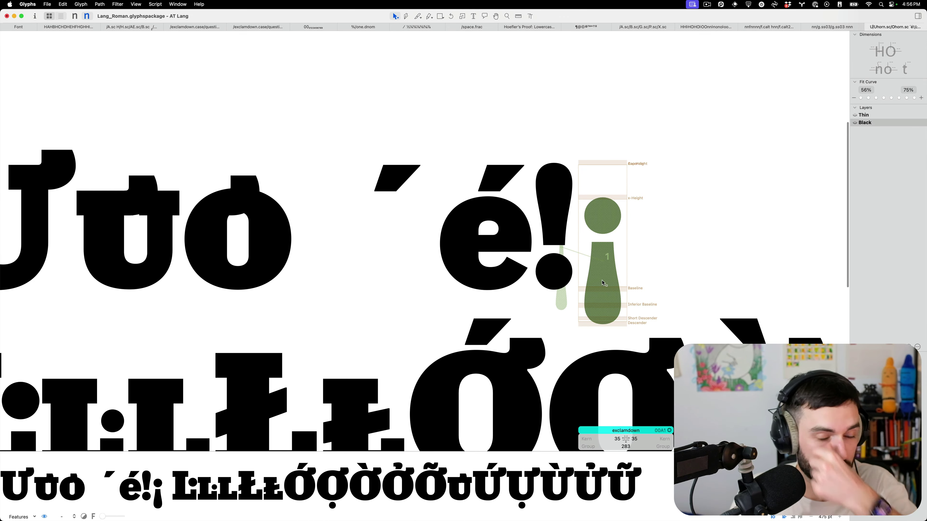
Remove the exclamation mark and exclamdown from the end of the first text line
key(t)
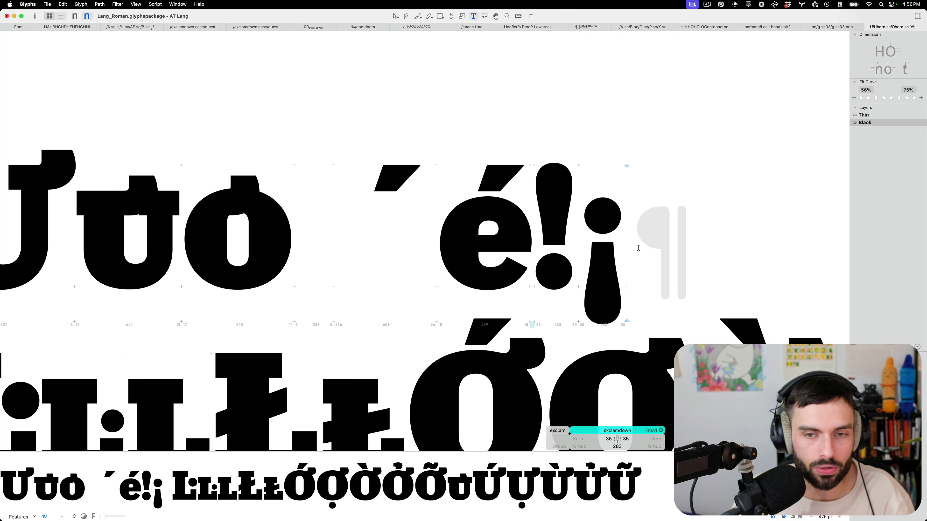
key(BackSpace)
key(BackSpace)
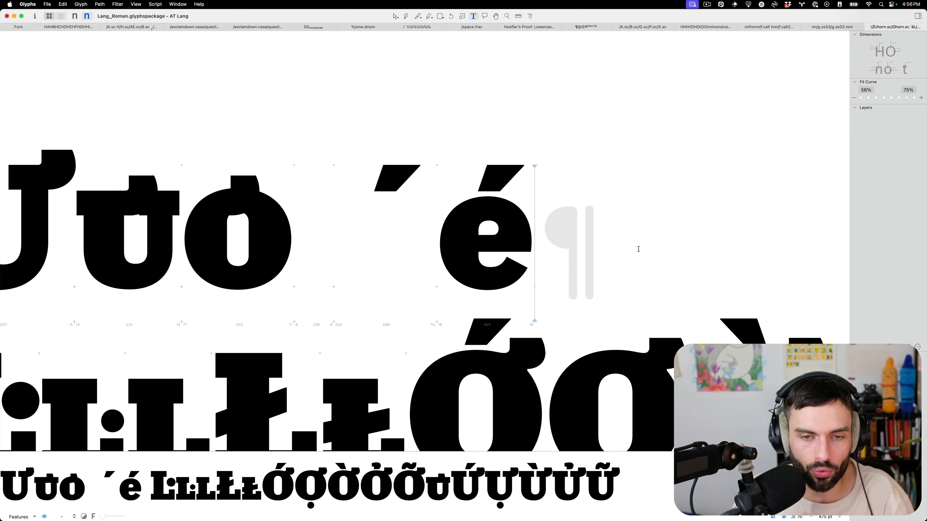
key(super+0)
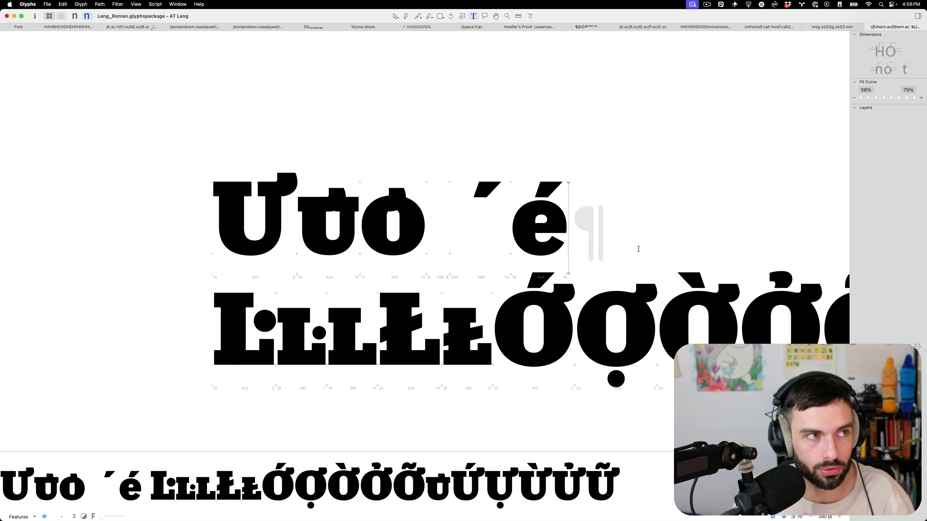
Switch to Finder at the font project's lang folder and open fonts/ArrowType-Lang-v0.4
mouse_move(80, 510)
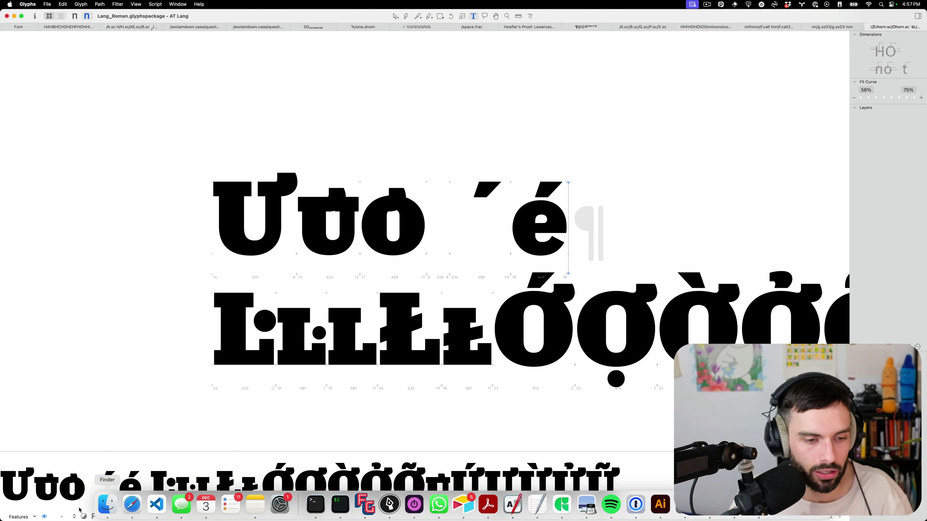
super+click(121, 17)
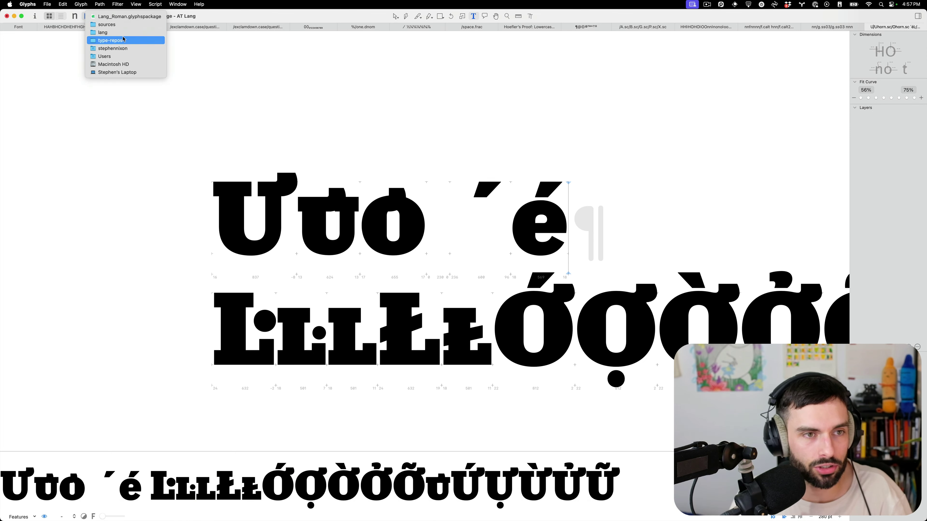
click(107, 32)
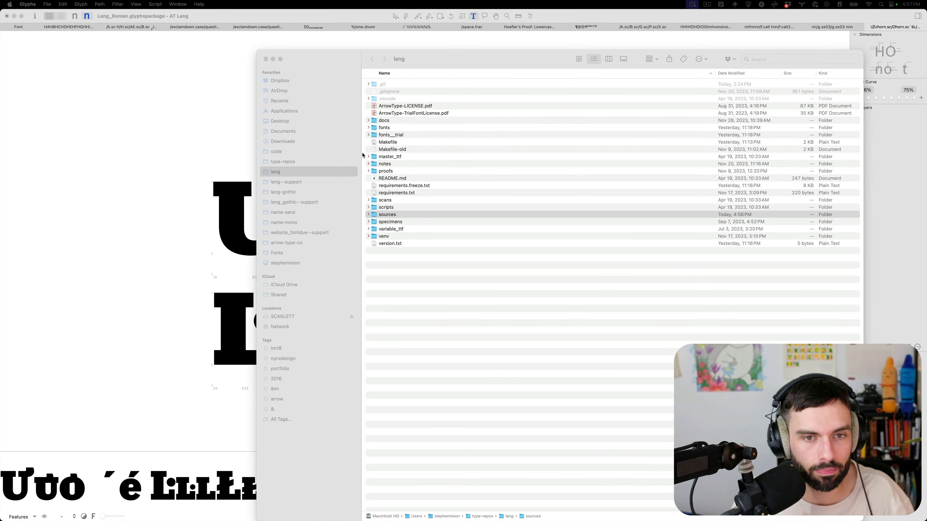
double_click(390, 127)
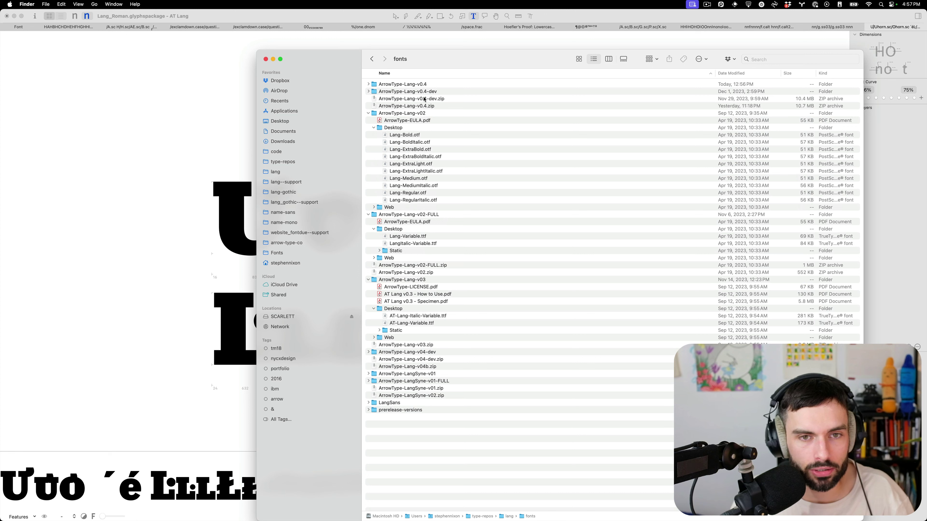
double_click(417, 86)
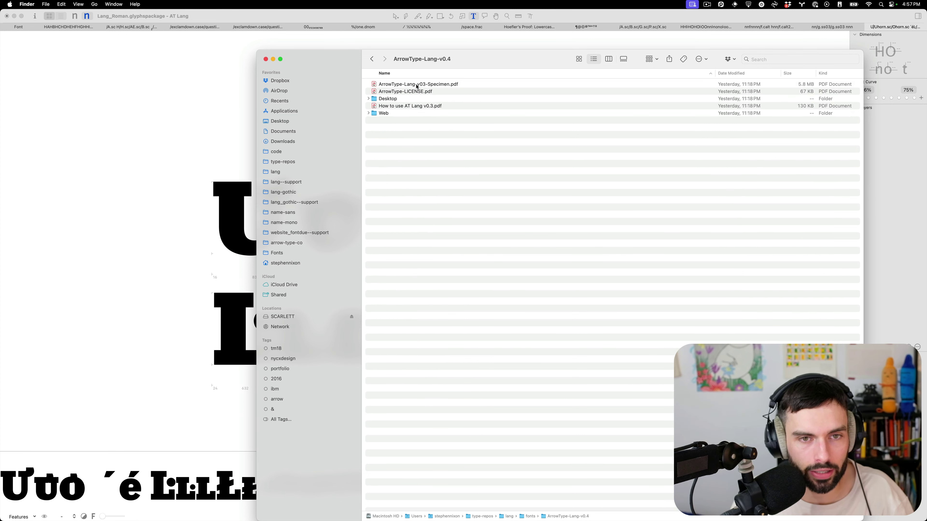
Open the exported ATLang-Bold.ttf from the Desktop/Static/TTF folder in Glyphs
click(368, 99)
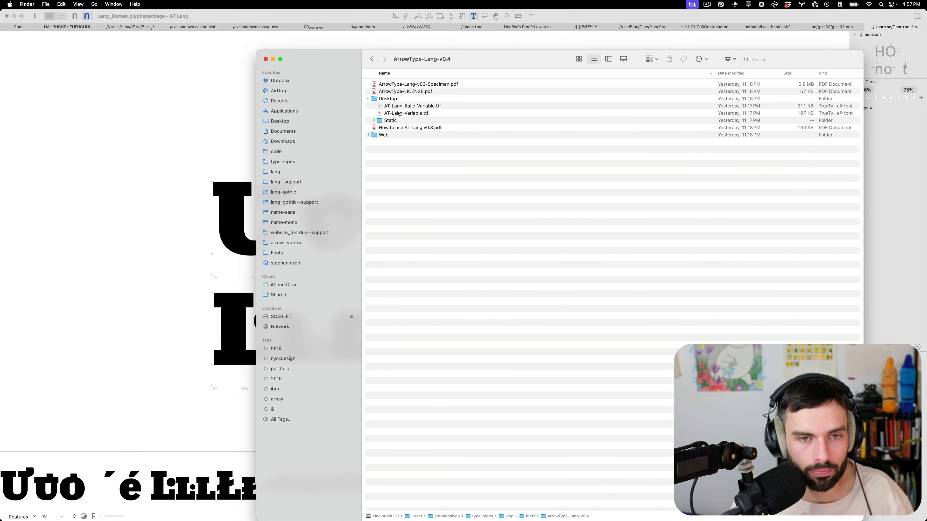
click(397, 113)
click(373, 120)
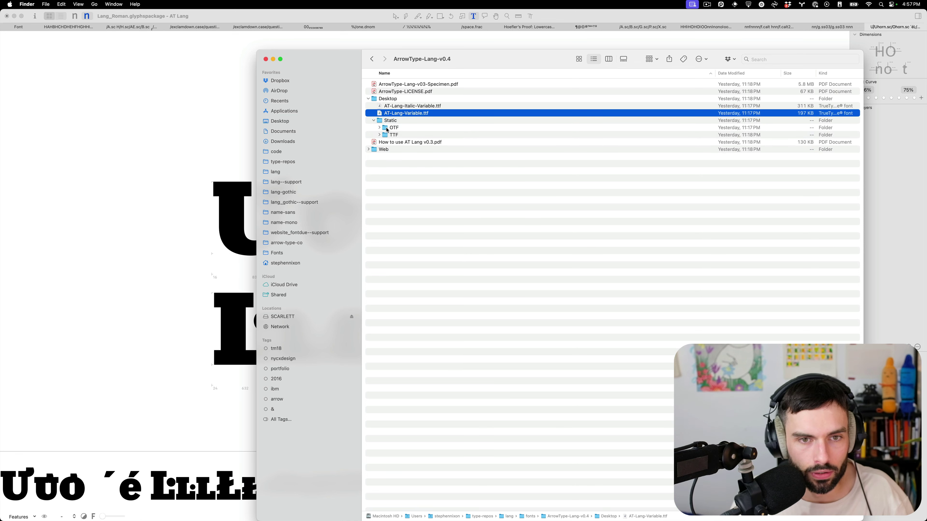
click(379, 135)
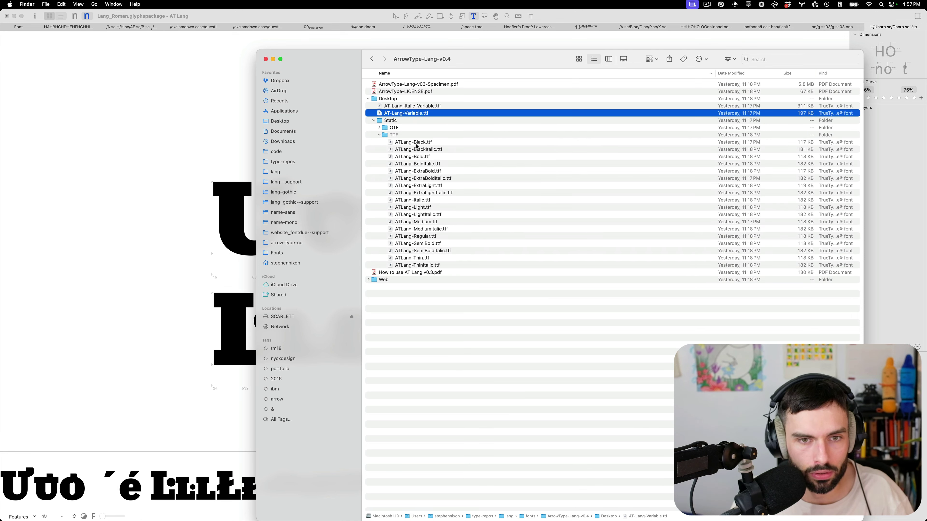
drag(416, 156, 556, 504)
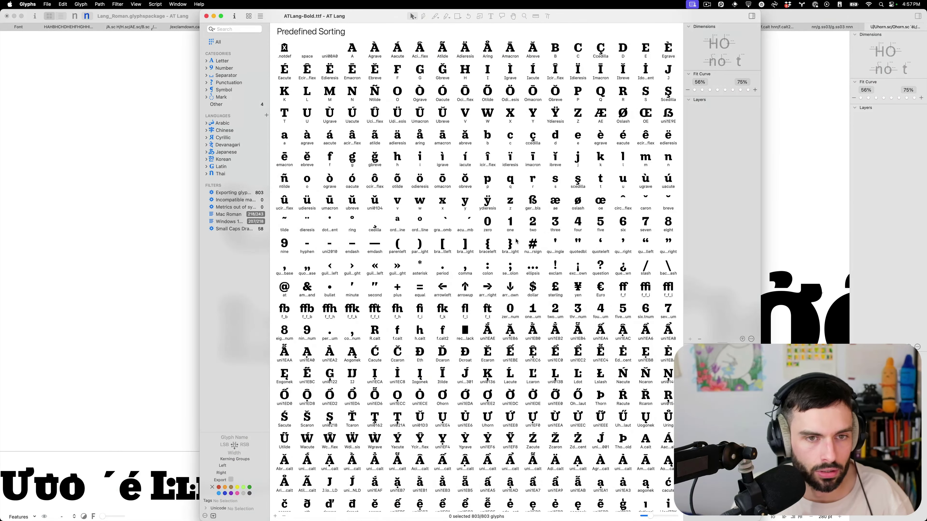
Open the exclamdown of ATLang-Bold.ttf for editing and insert the eacute glyph before it
double_click(577, 268)
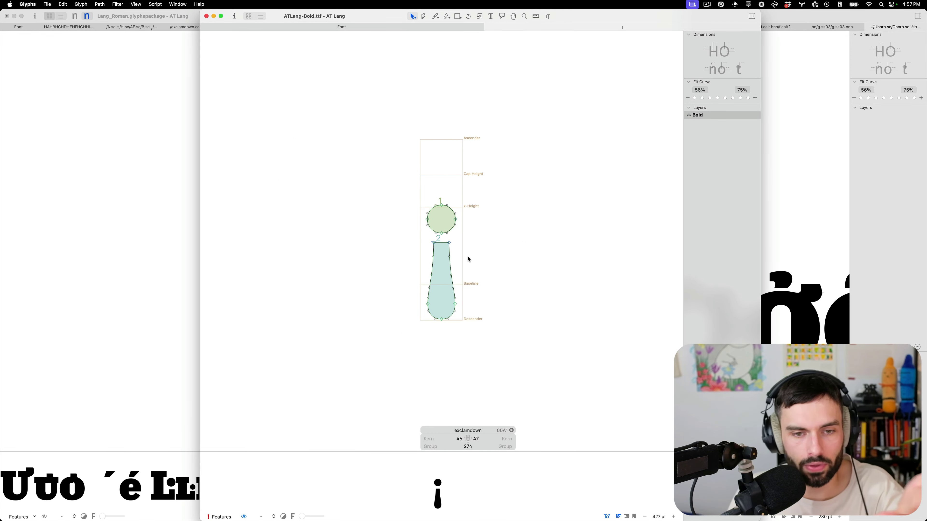
key(t)
key(super+f)
text(e)
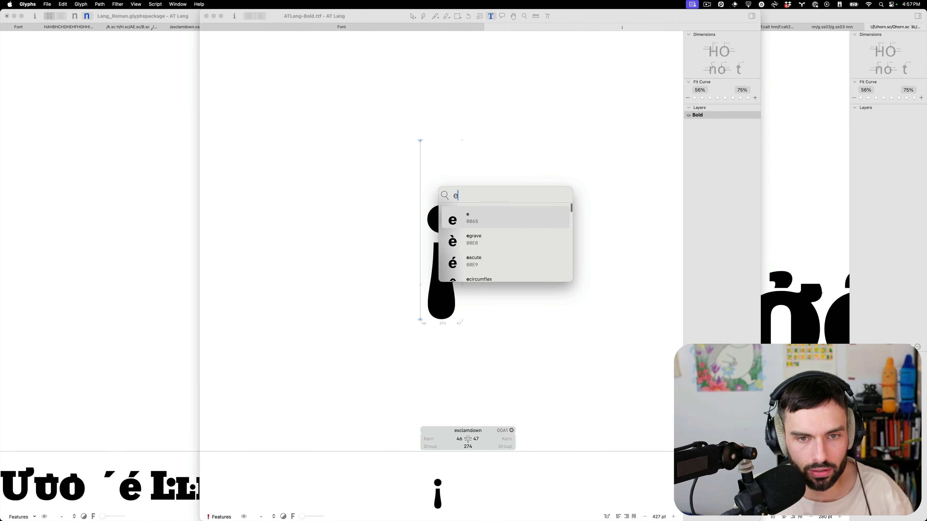
text(ac)
key(Return)
key(Escape)
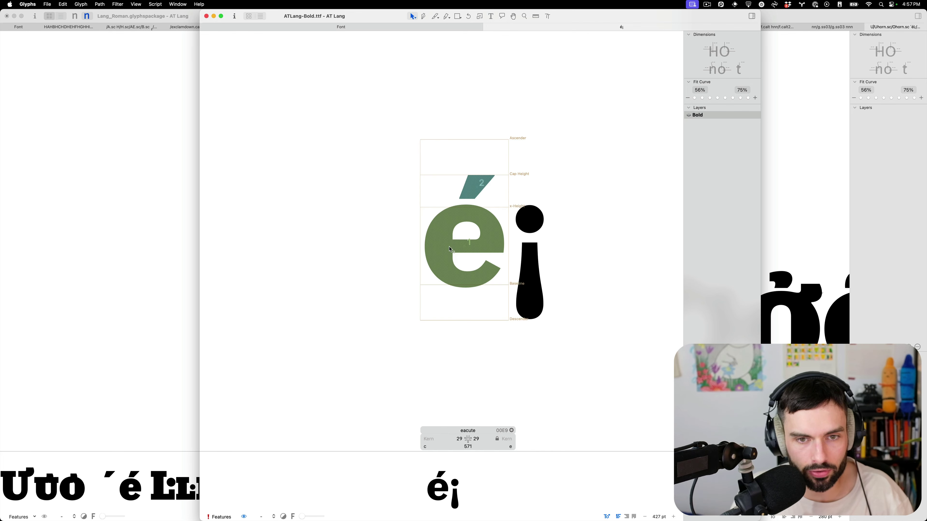
Open the acutecomb component of the eacute as its own glyph to examine its outline
click(475, 190)
double_click(475, 192)
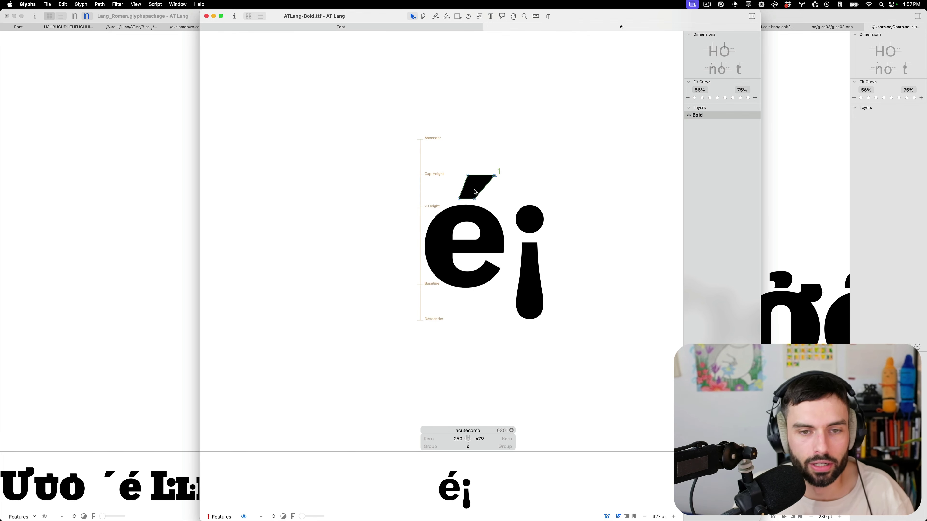
key(t)
scroll(469, 219, up, 3)
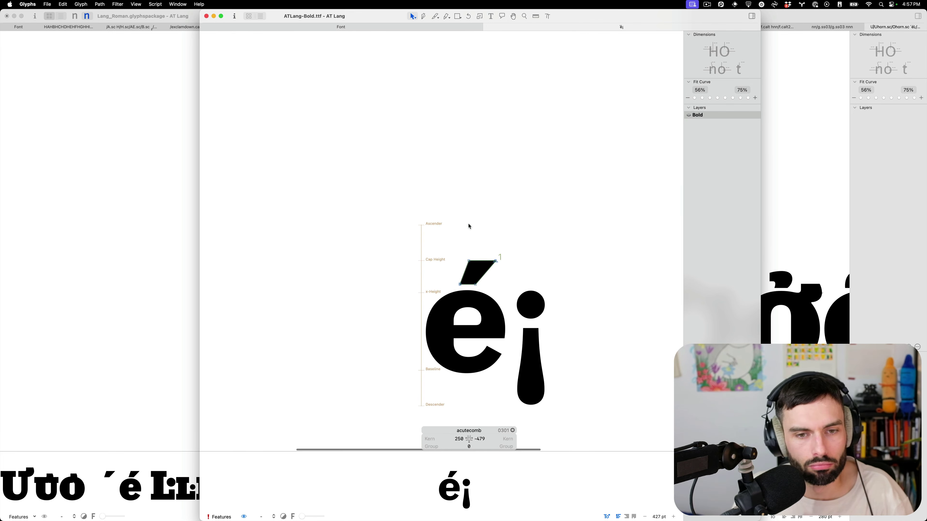
Remove the eacute from in front of the exclamdown and return to editing the exclamdown
click(508, 284)
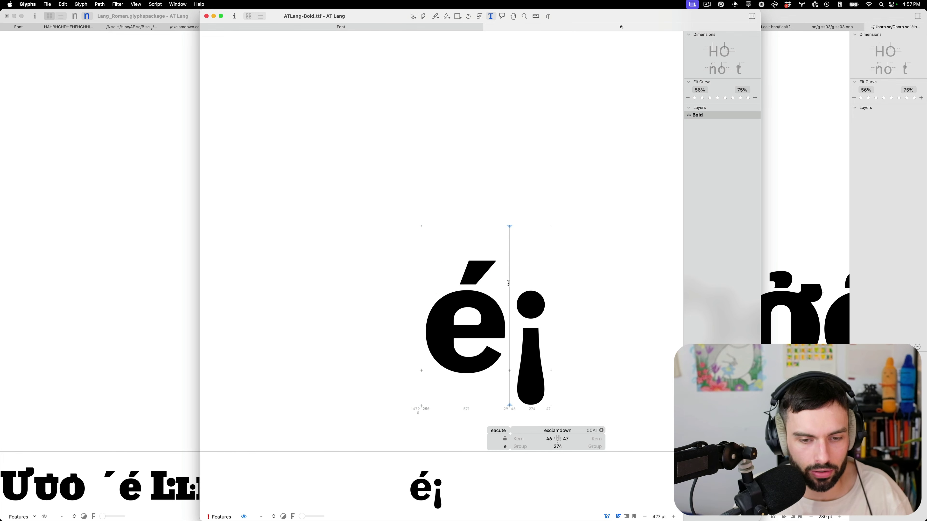
key(BackSpace)
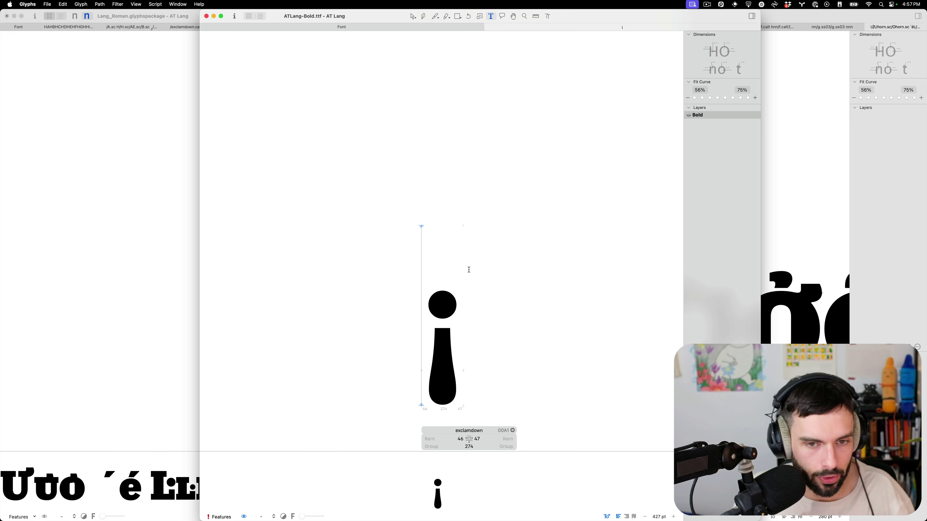
key(Escape)
scroll(495, 264, down, 4)
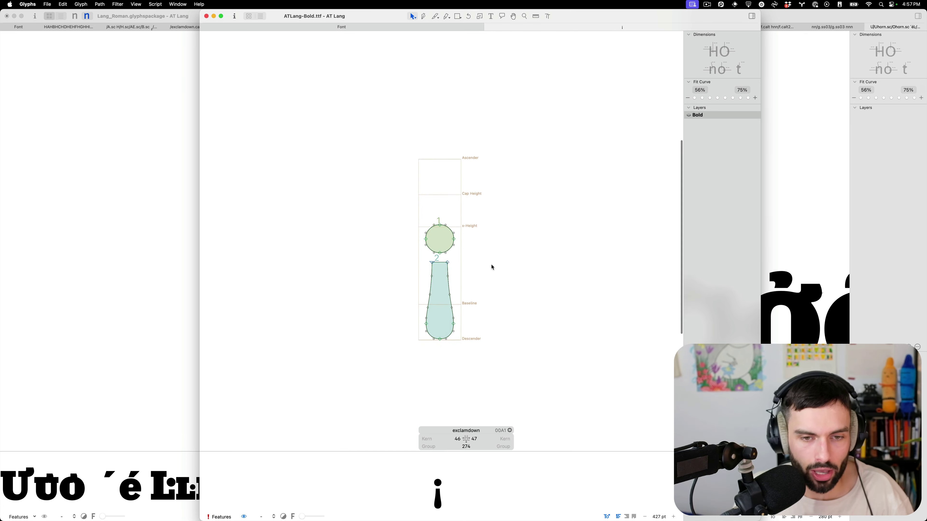
Look through the full glyph overview of ATLang-Bold.ttf and close that font
click(489, 27)
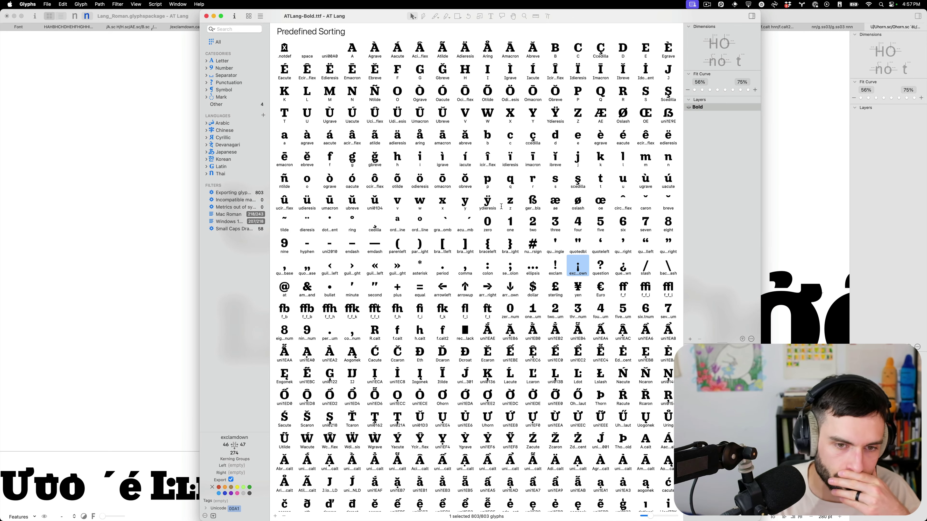
scroll(525, 251, down, 5)
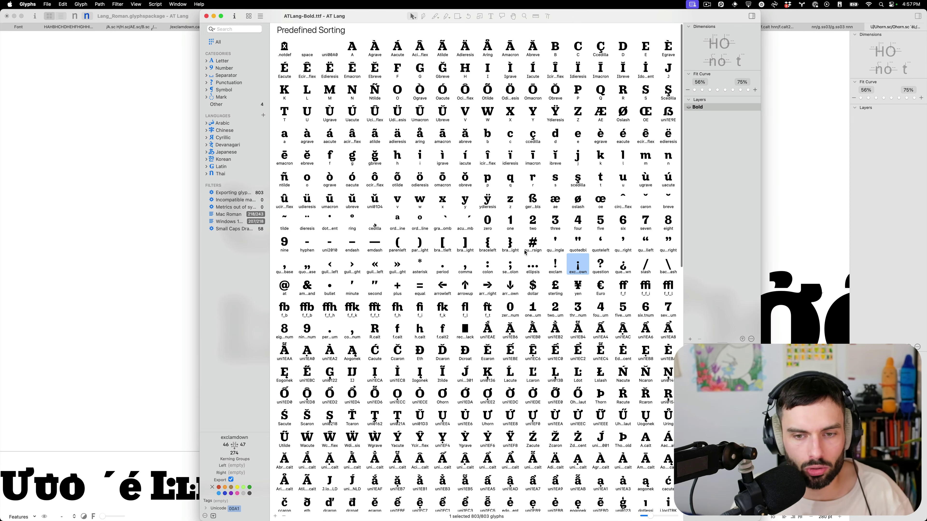
scroll(524, 252, down, 10)
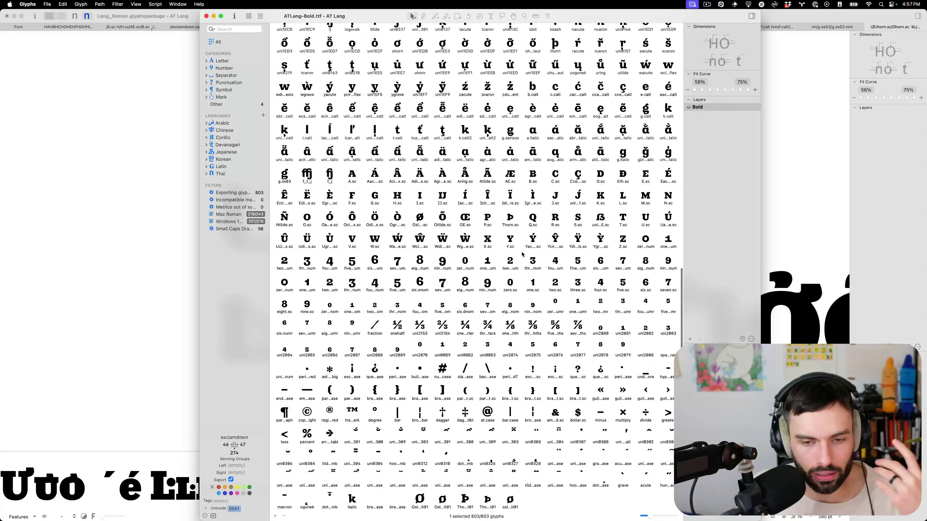
click(206, 16)
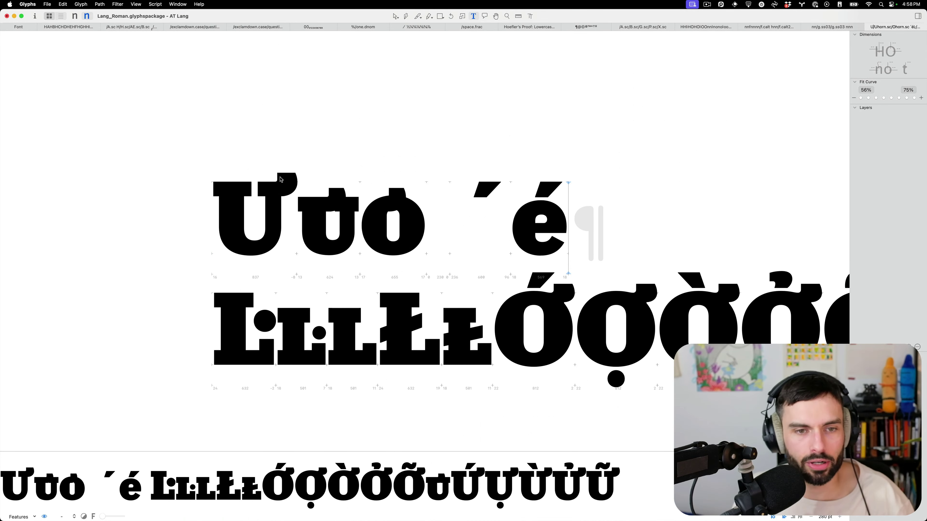
Insert U.sc between Uhorn and Uhorn.sc for comparison, and remove it again
scroll(277, 209, up, 5)
text(u)
key(Escape)
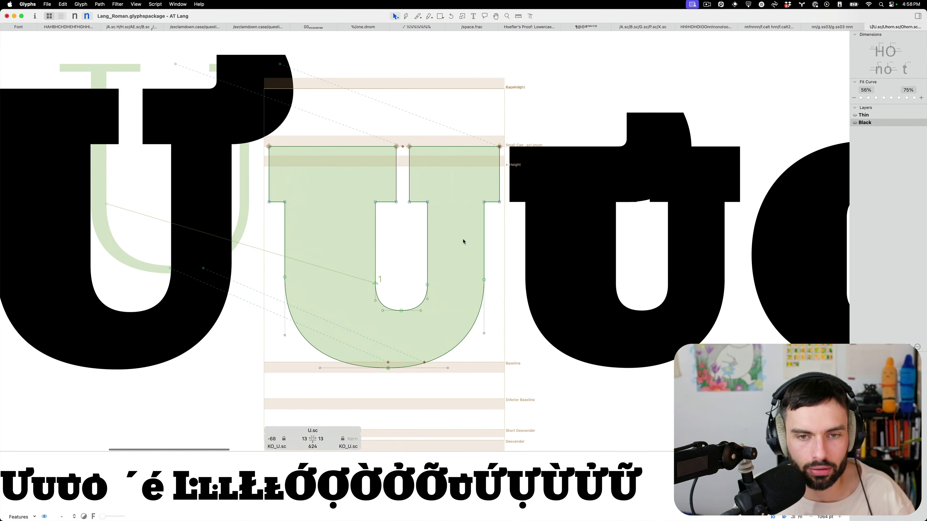
key(t)
key(BackSpace)
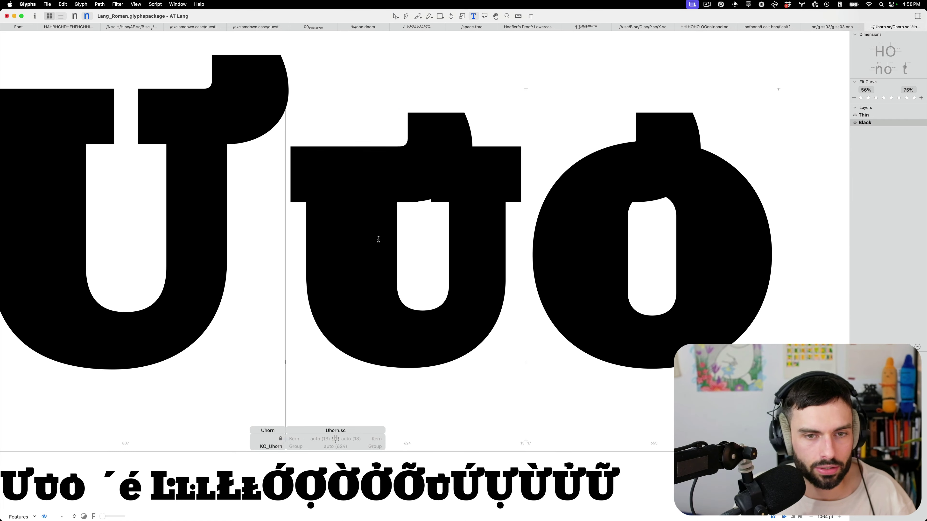
Open Uhorn.sc for outline editing and disable automatic alignment for its horn component
key(Escape)
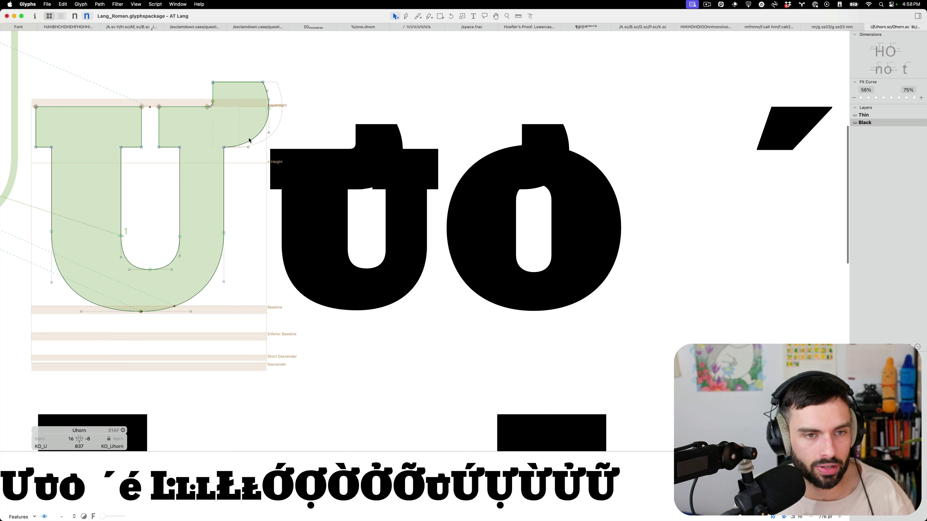
double_click(375, 216)
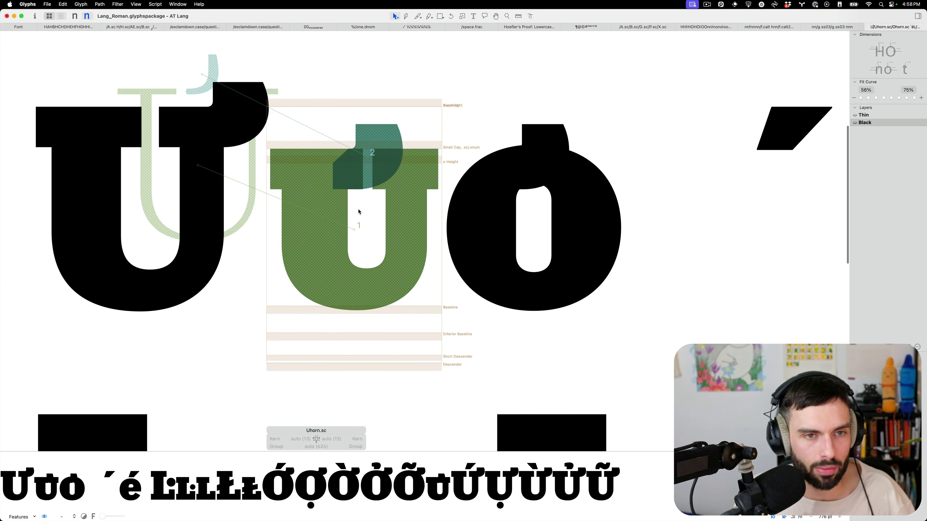
click(375, 172)
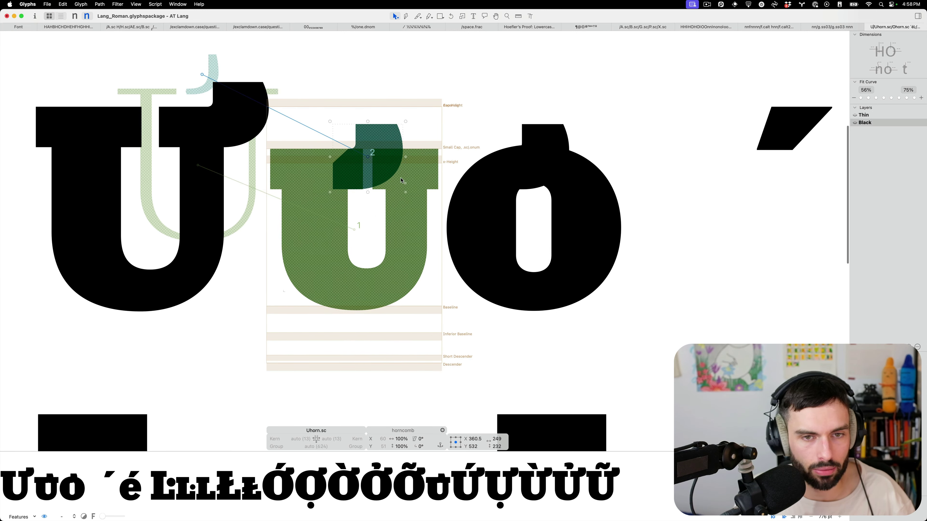
right_click(369, 210)
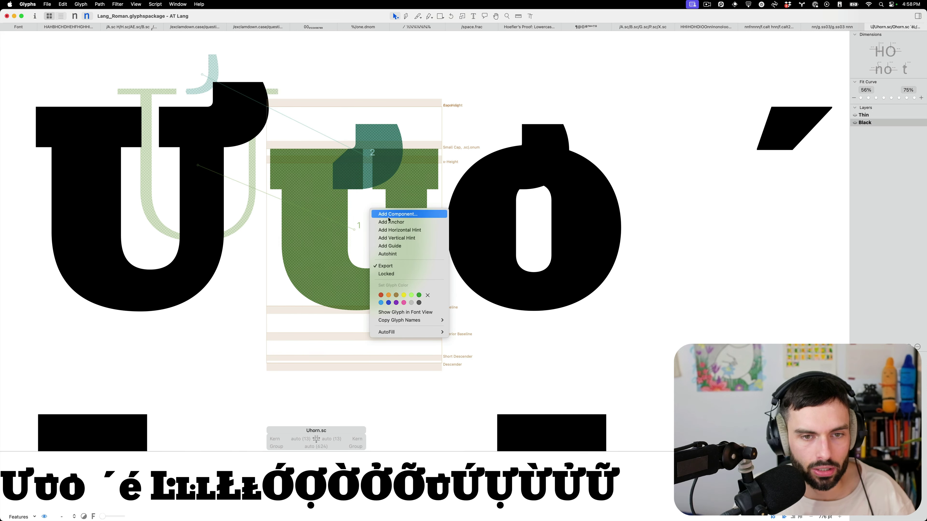
click(360, 179)
right_click(369, 173)
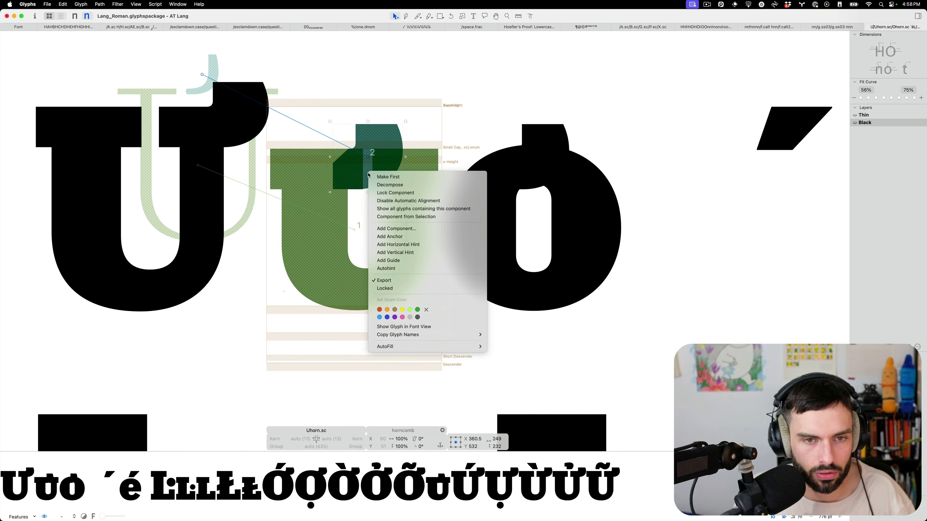
click(411, 201)
Decompose the U.sc and horncomb components of Uhorn.sc into editable outlines
click(405, 206)
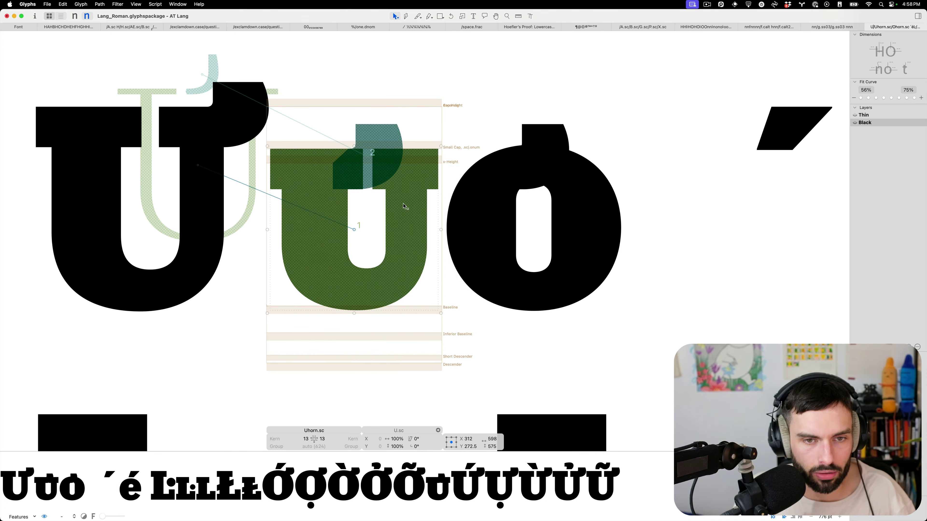
right_click(403, 207)
click(429, 214)
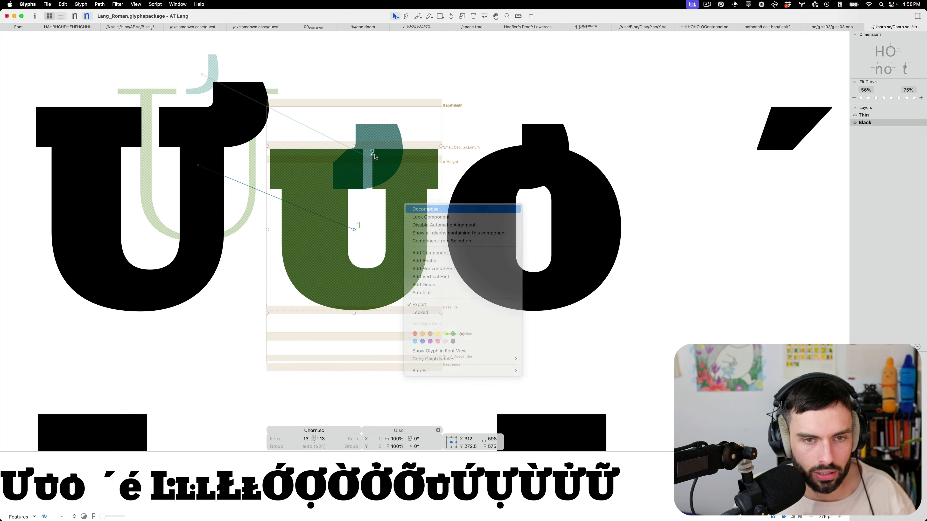
right_click(367, 139)
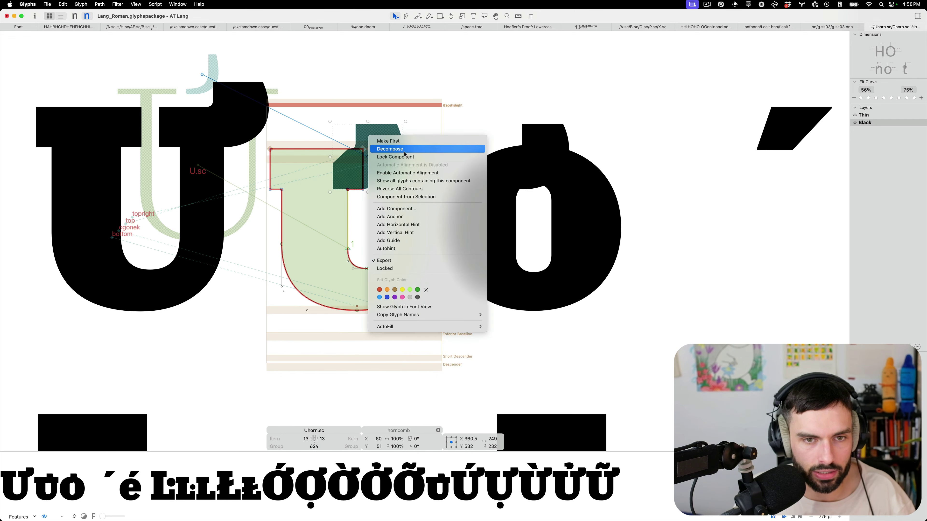
click(401, 153)
Move the horn outline onto the right arm of the U in Uhorn.sc, centred at X 610.5, comparing with Uhorn
click(411, 126)
double_click(355, 126)
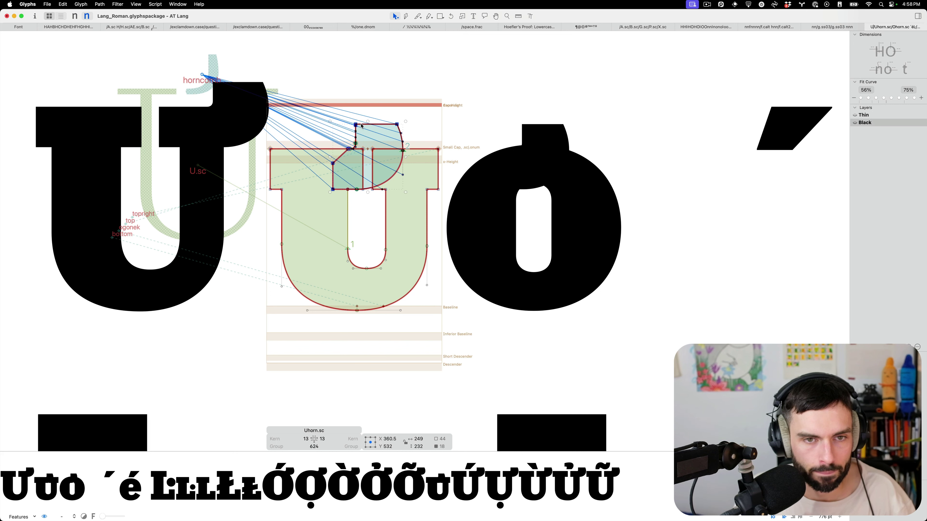
drag(356, 125, 428, 128)
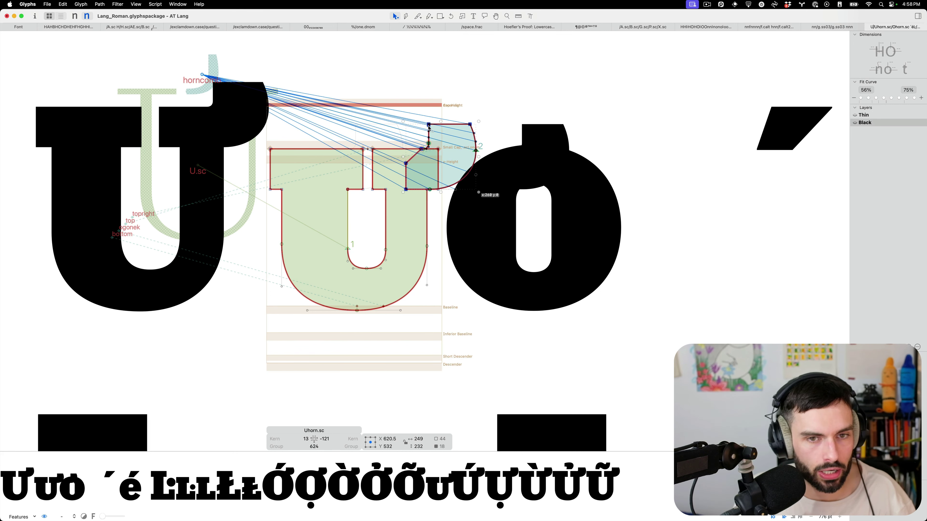
click(153, 171)
double_click(153, 171)
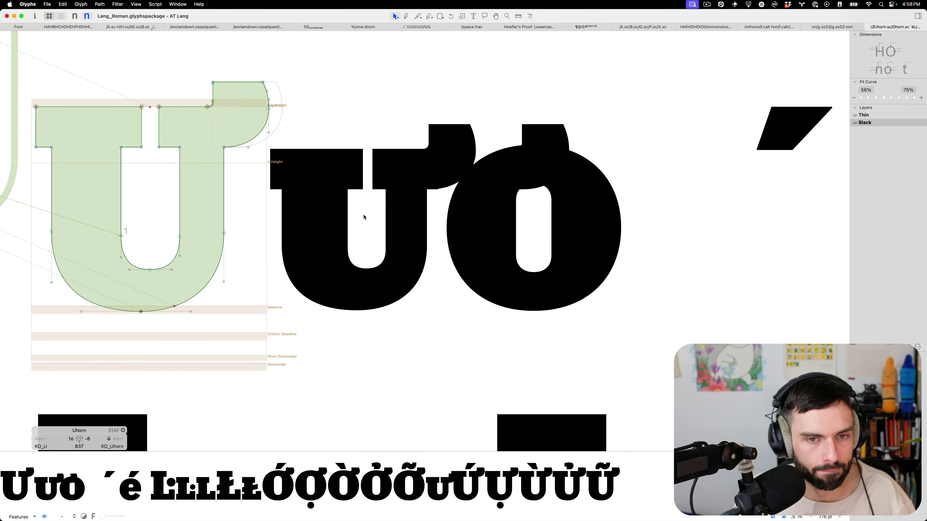
double_click(425, 213)
scroll(432, 198, up, 3)
scroll(431, 198, up, 3)
click(479, 153)
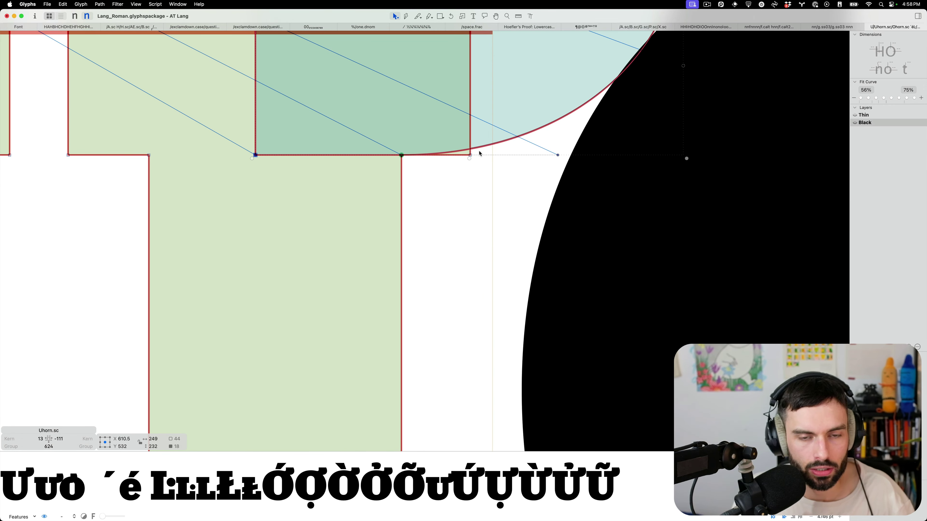
Pull the right serif's lower corner node inside the horn and merge the overlapping outlines of Uhorn.sc into one shape
scroll(480, 151, down, 3)
drag(471, 159, 459, 140)
key(super+a)
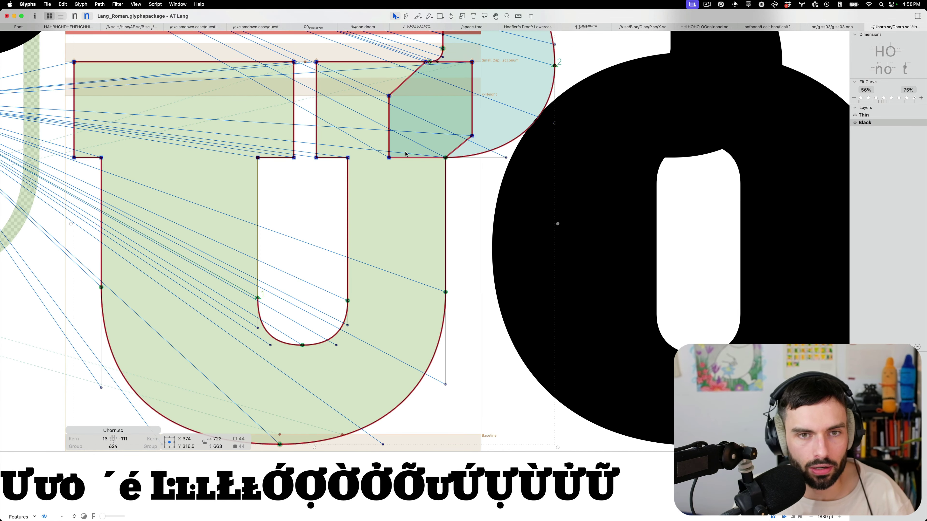
click(405, 153)
scroll(407, 146, down, 3)
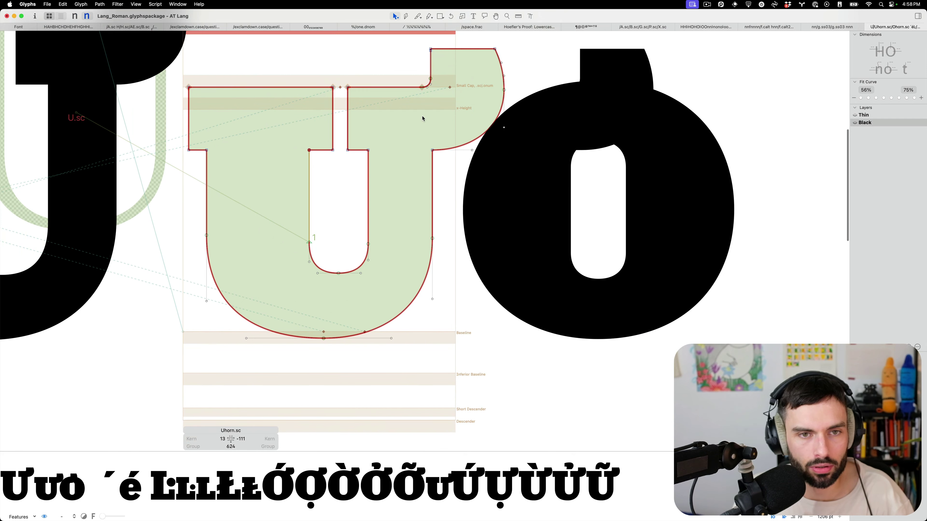
Check the topright anchor of Uhorn.sc and raise the glyph's right sidebearing to -71
click(450, 88)
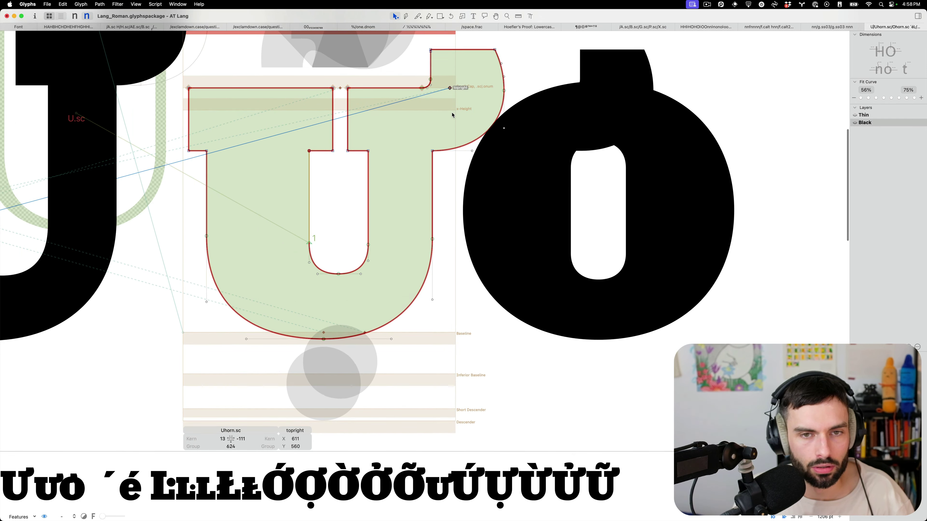
scroll(451, 114, up, 3)
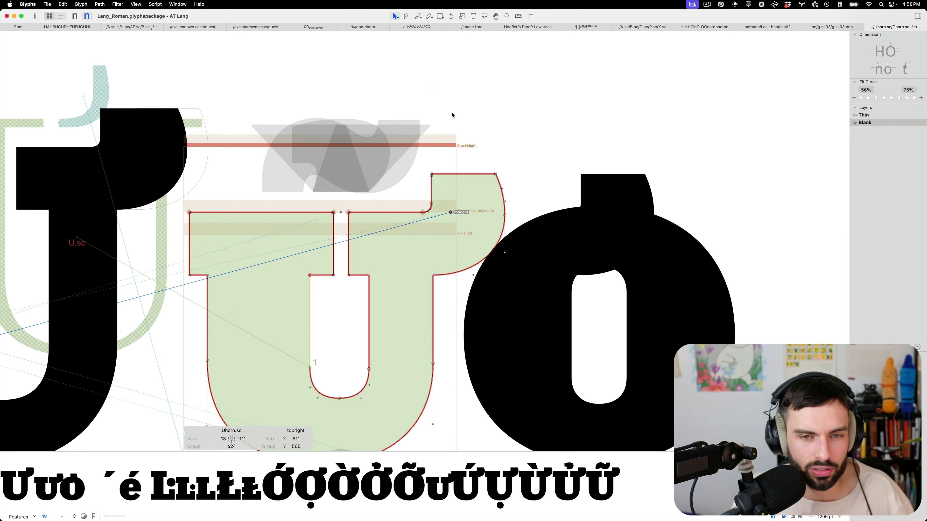
scroll(428, 193, down, 1)
key(super+minus)
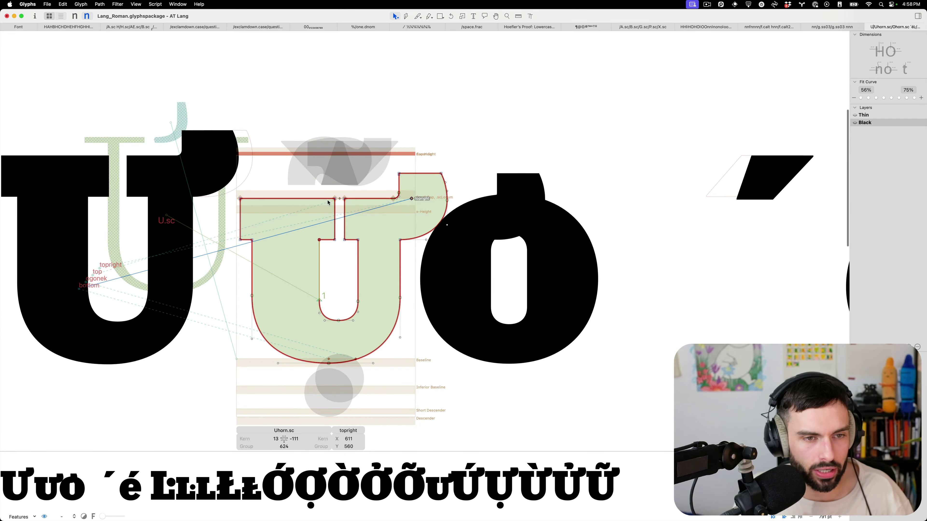
key(t)
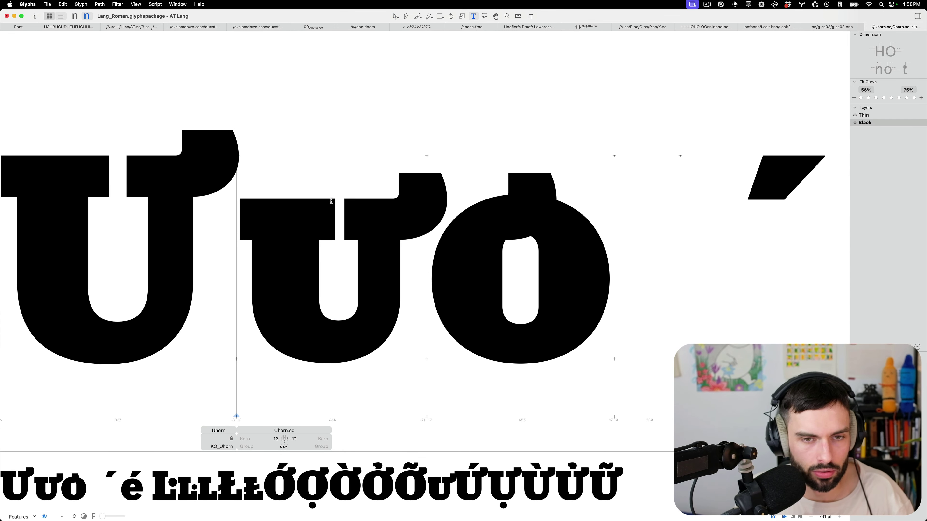
Insert an H.sc on each side of Uhorn.sc as a spacing reference
text(H)
key(BackSpace)
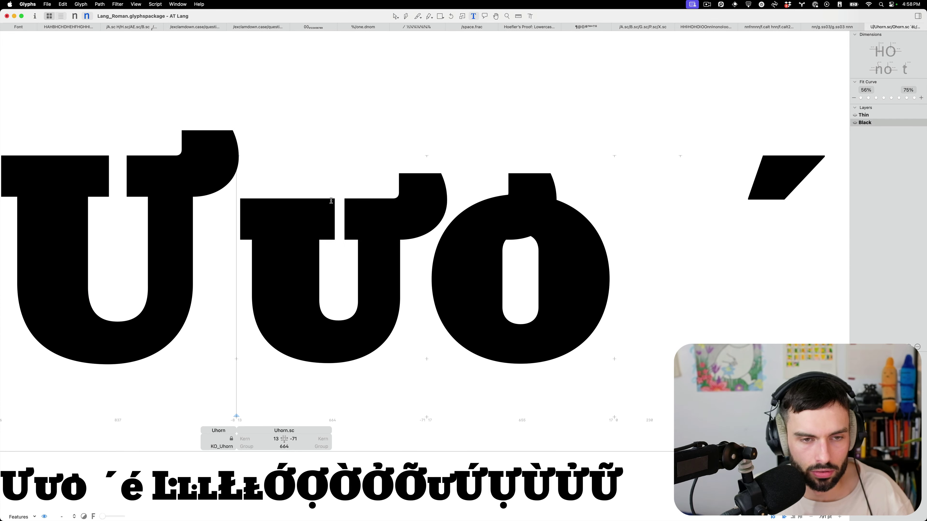
key(super+f)
text(zh.sc)
key(BackSpace)
key(BackSpace)
key(BackSpace)
key(BackSpace)
key(BackSpace)
text(H.sc)
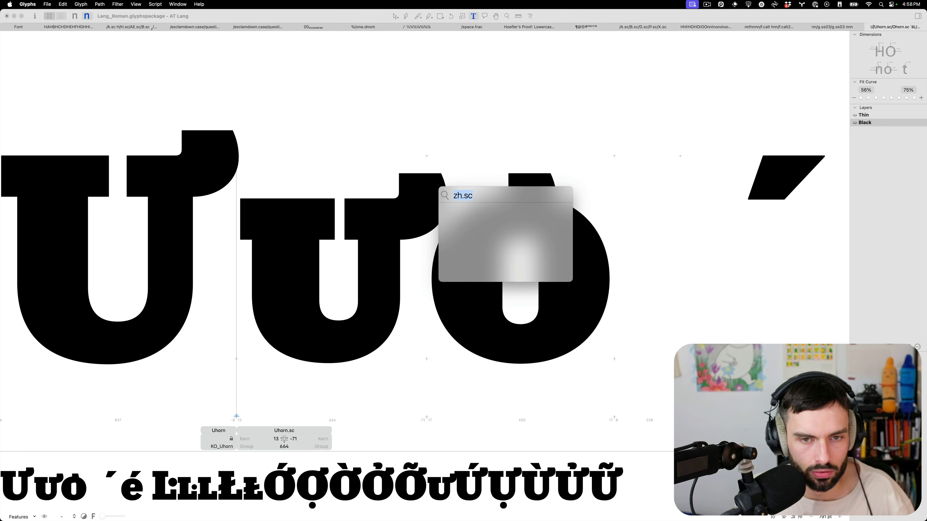
key(Return)
key(shift+Left)
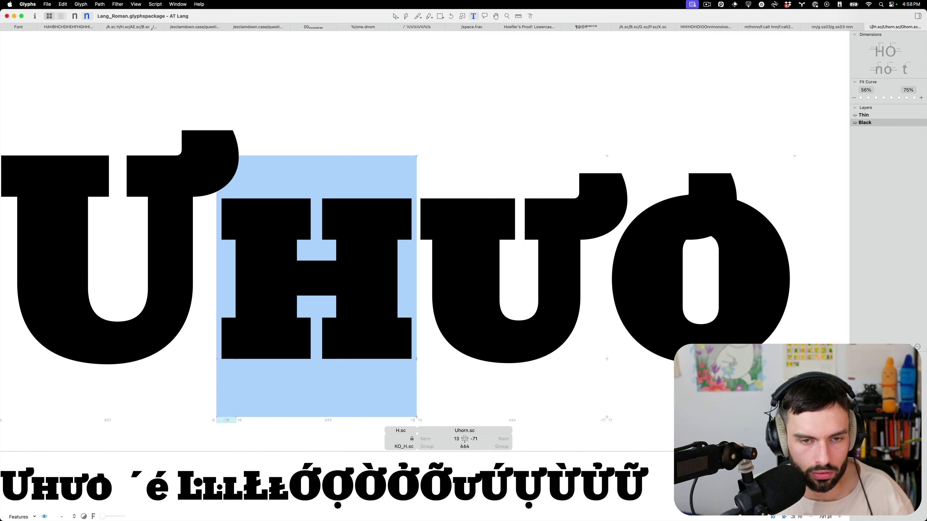
key(super+c)
key(Right)
key(Right)
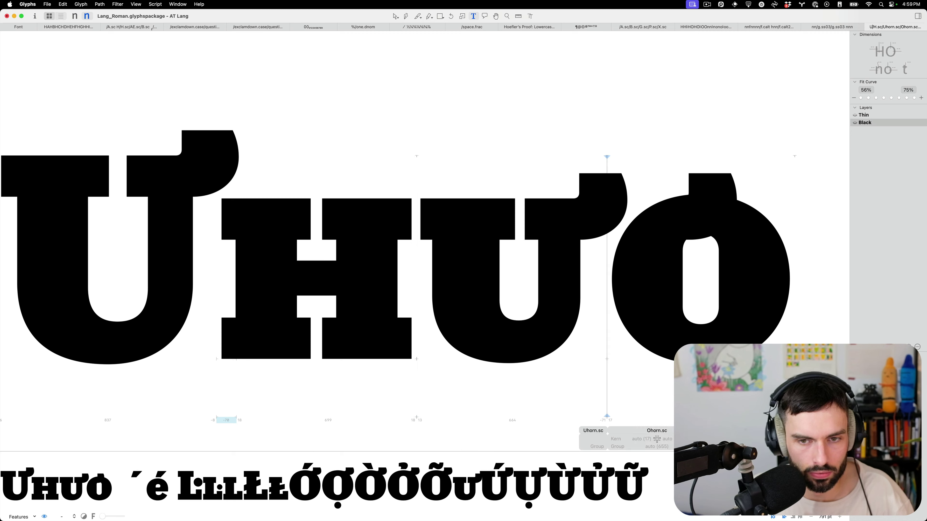
key(super+v)
Raise the right sidebearing of Uhorn.sc to -1 between the two H.sc glyphs
scroll(366, 234, down, 5)
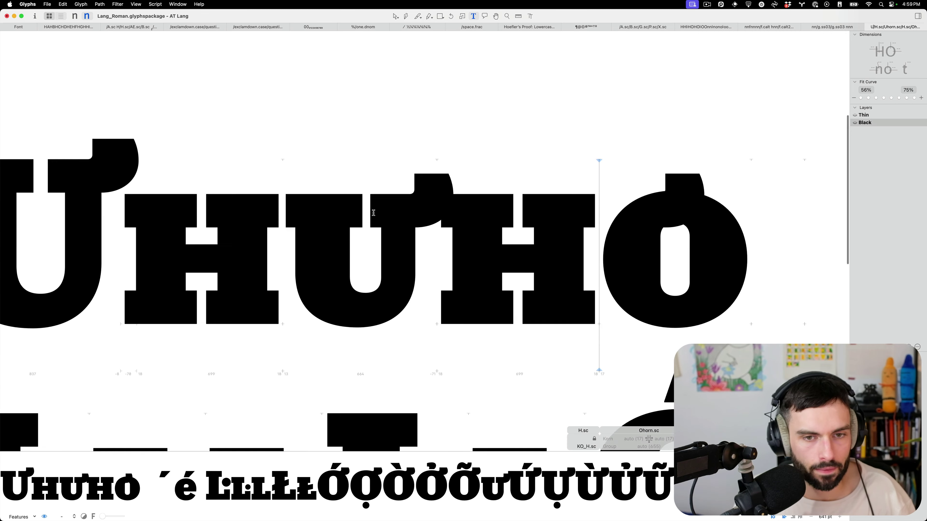
double_click(367, 233)
key(Escape)
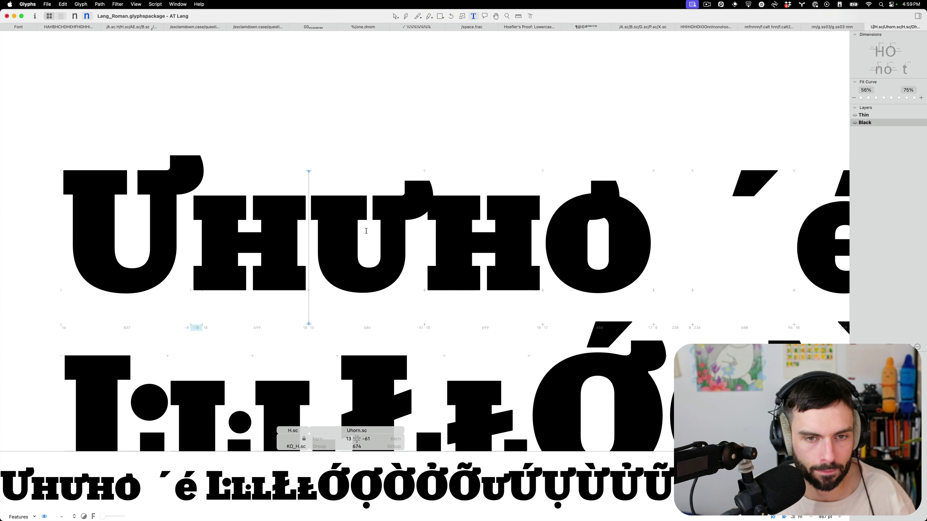
key(ctrl+shift+super+Right)
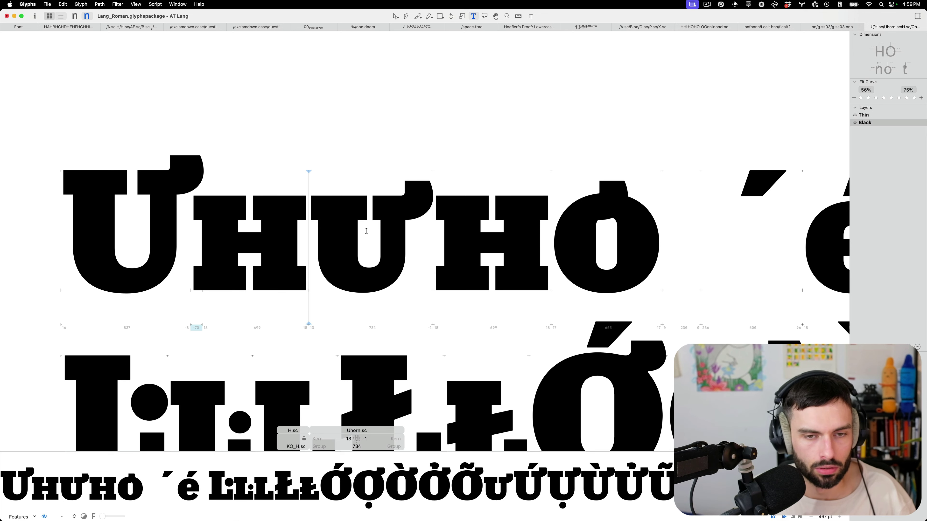
Shift the horn's upper nodes in Uhorn.sc about 50 units inward and place its outermost curve node at X 685, Y 534
scroll(375, 231, up, 5)
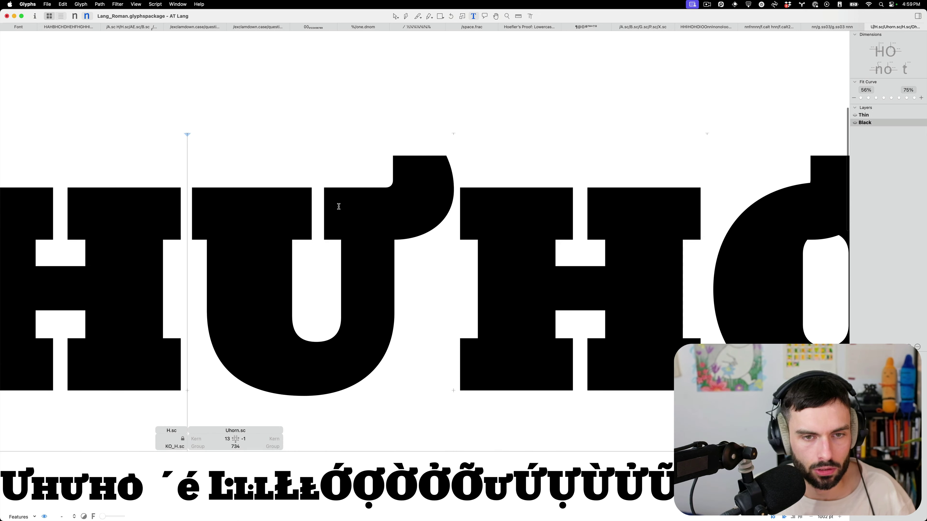
double_click(337, 209)
drag(462, 101, 379, 184)
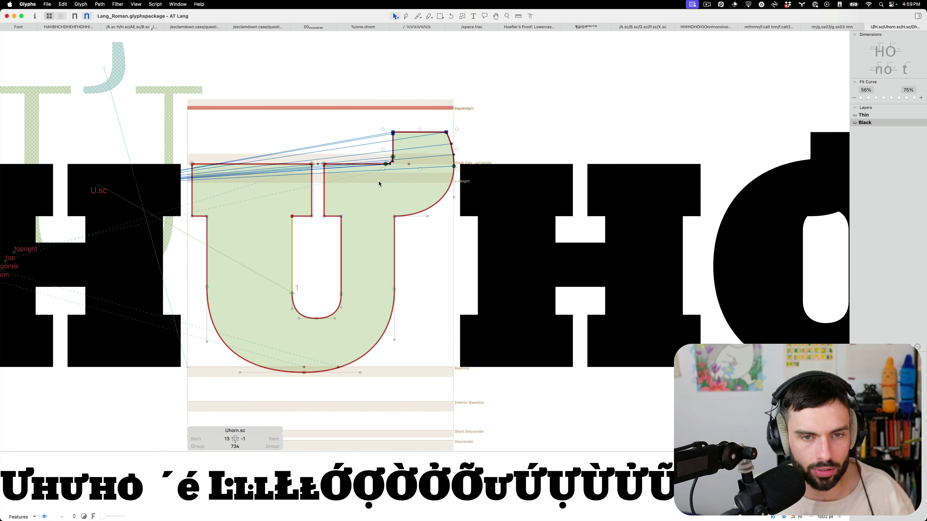
key(shift+Left)
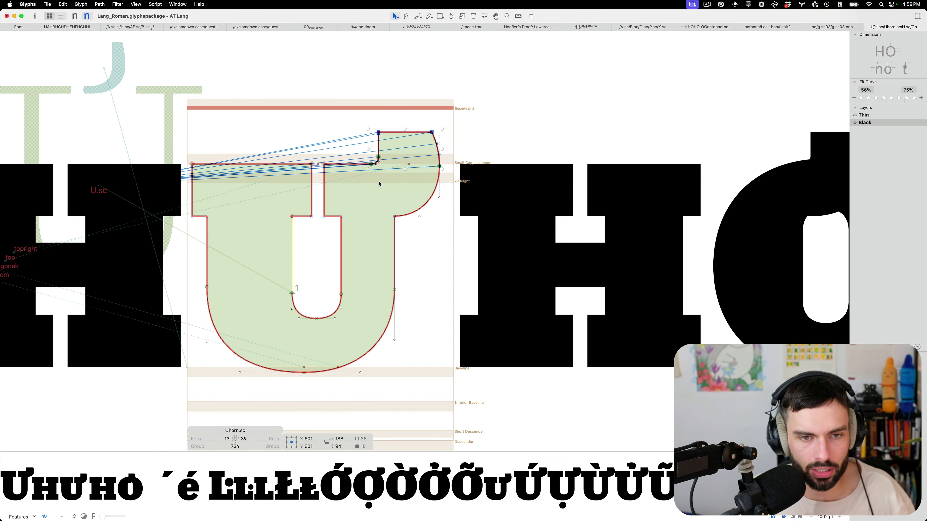
key(shift+Left)
key(space)
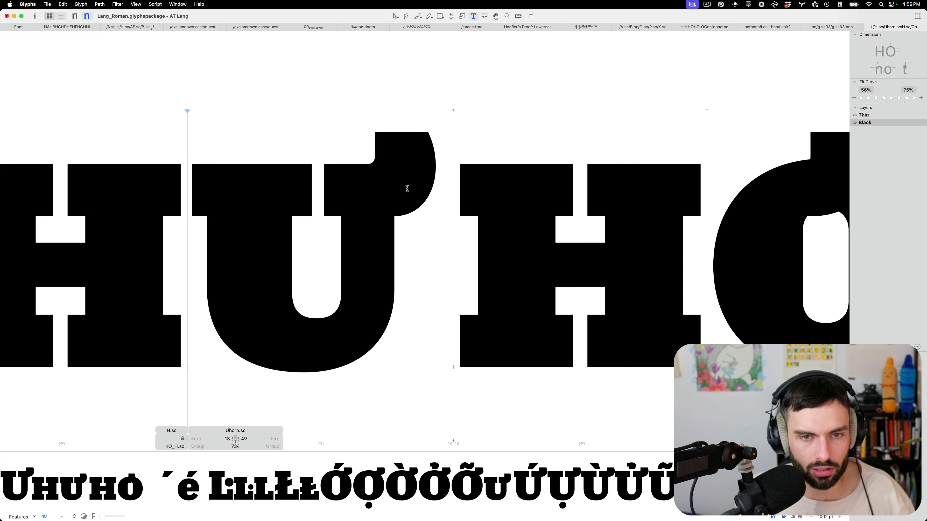
click(443, 160)
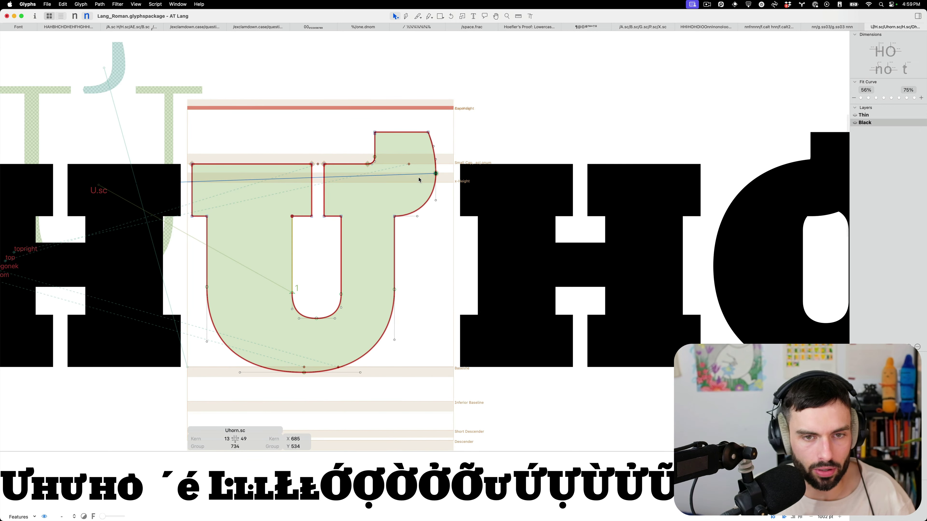
Tighten the right sidebearing of Uhorn.sc to 4, giving it a width of 689
key(t)
key(shift+super+Left)
key(shift+super+Left)
key(shift+super+Left)
key(shift+super+Left)
key(shift+super+Left)
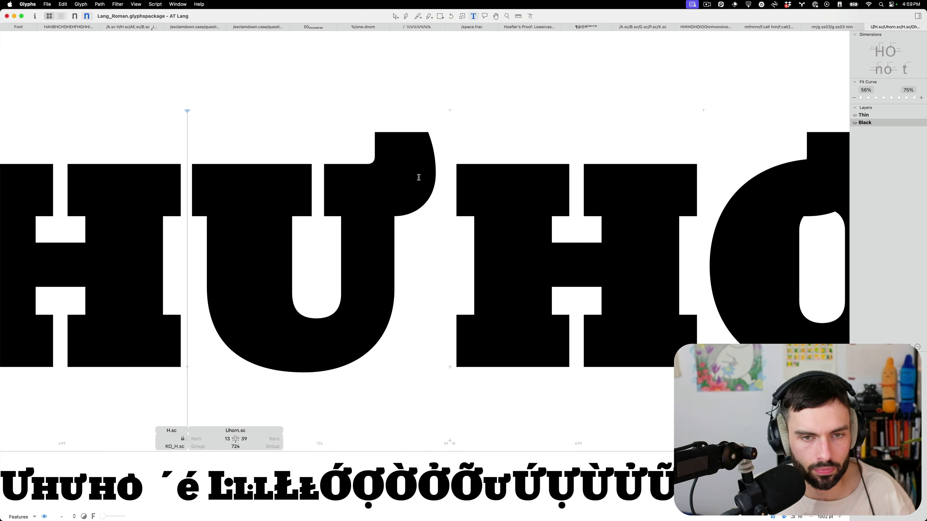
key(super+Right)
key(super+Right)
key(super+Right)
key(super+Right)
key(super+Right)
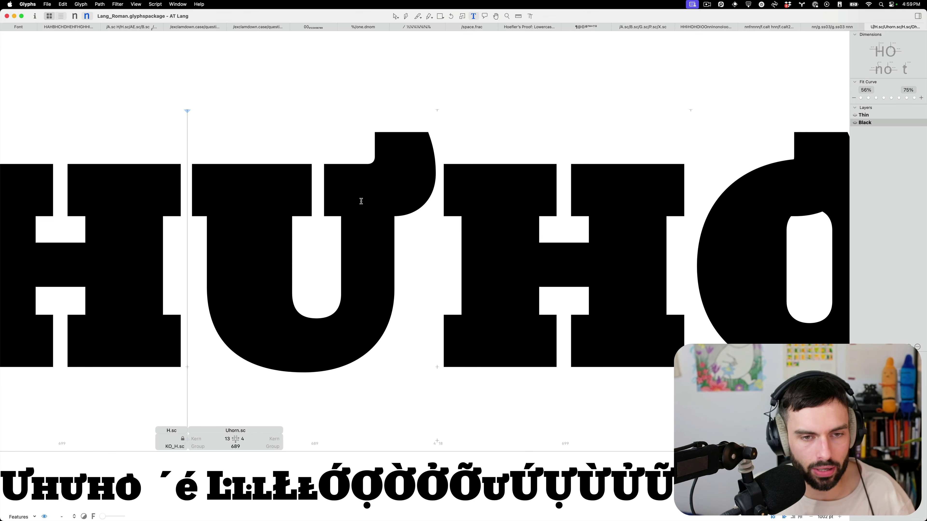
Save the font with the reworked Uhorn.sc and review its spacing between the H.sc glyphs
scroll(296, 264, down, 1)
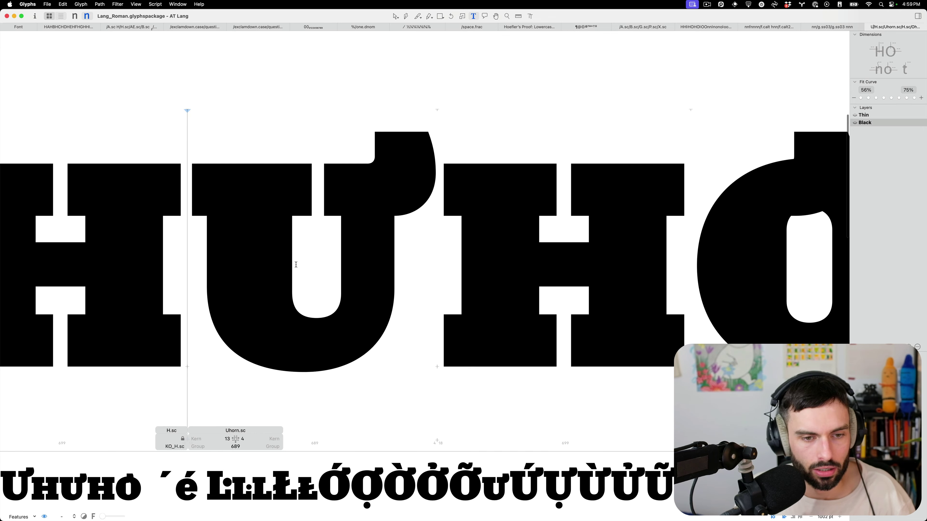
double_click(324, 259)
click(324, 260)
key(super+s)
key(t)
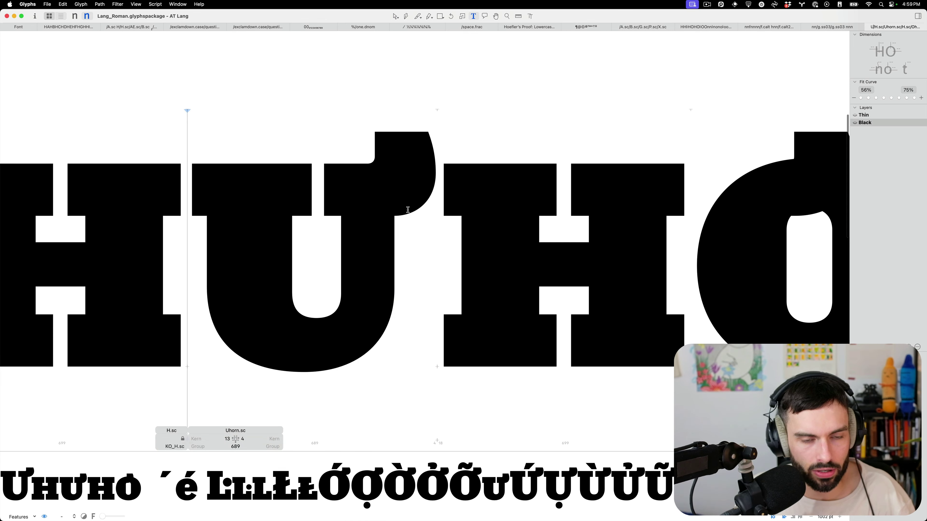
scroll(407, 209, down, 5)
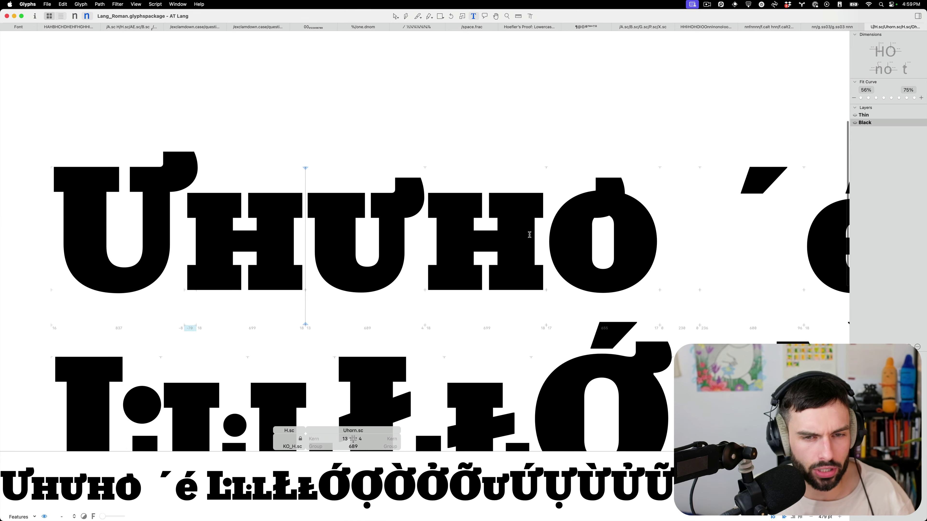
Open Ohorn.sc in the Black master for outline editing
double_click(604, 228)
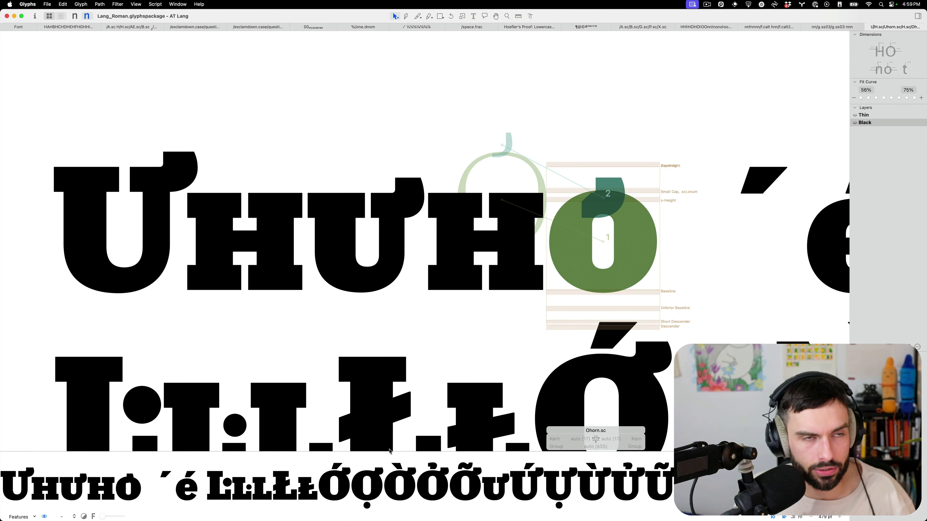
scroll(690, 259, up, 2)
scroll(690, 258, up, 5)
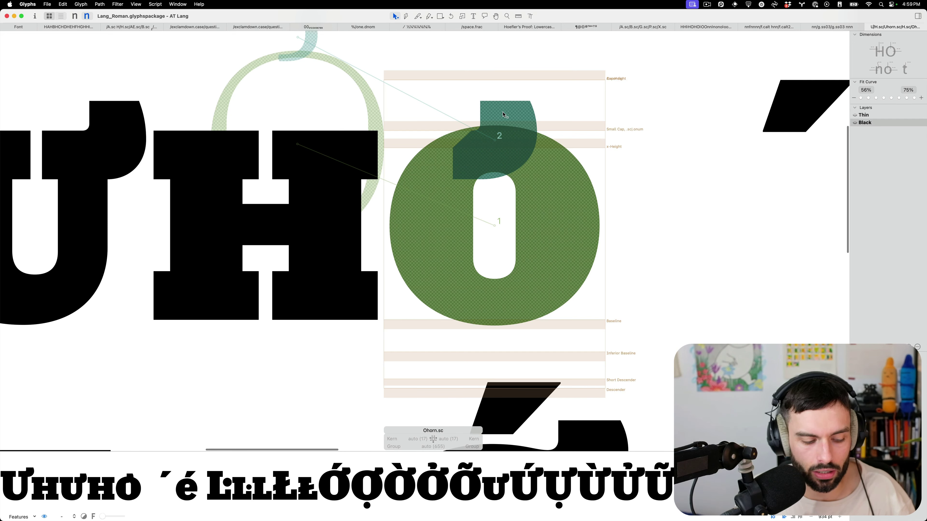
scroll(486, 366, left, 2)
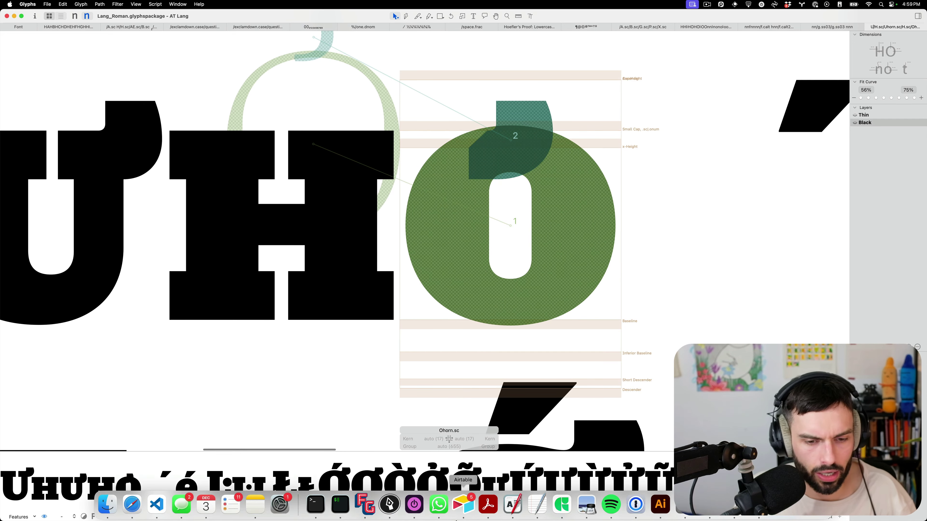
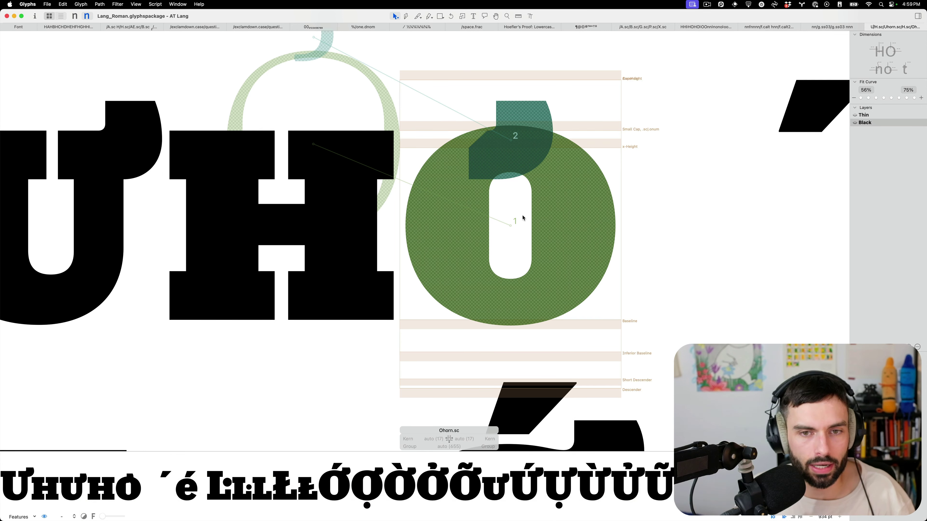
click(520, 117)
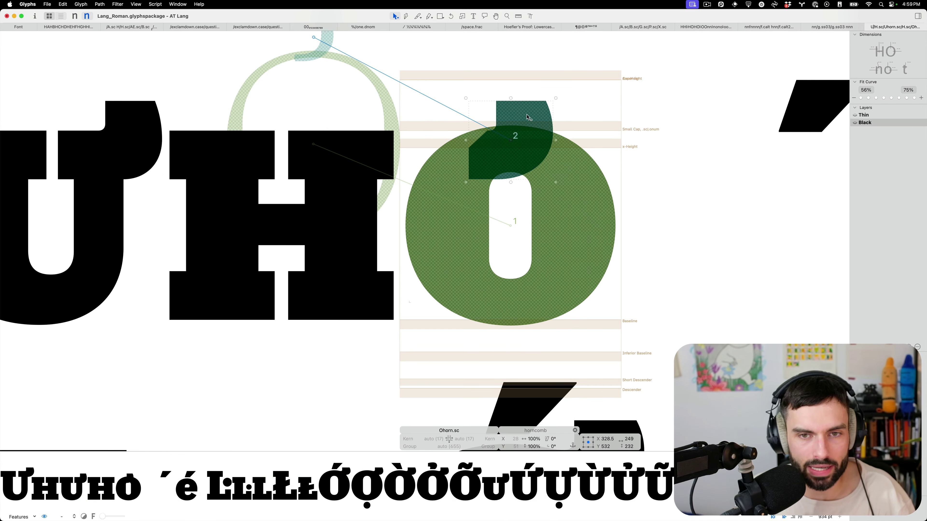
right_click(528, 114)
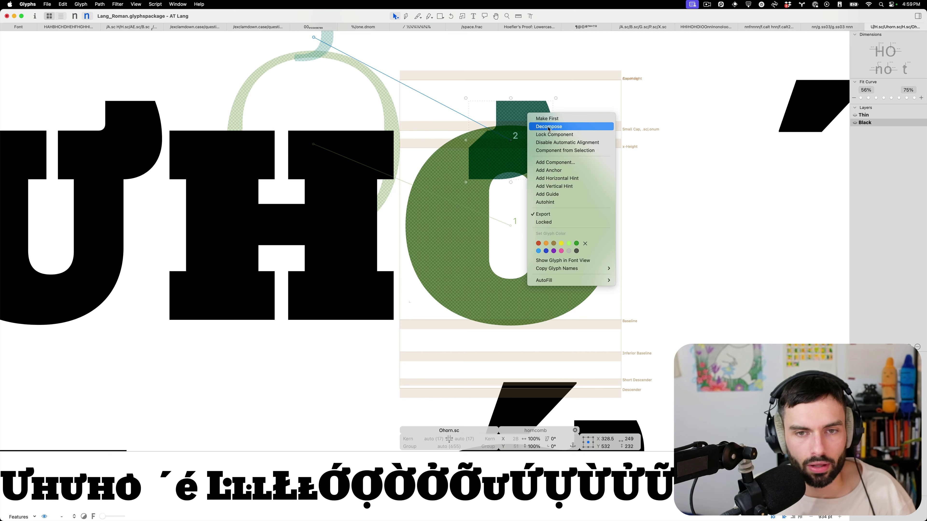
click(515, 200)
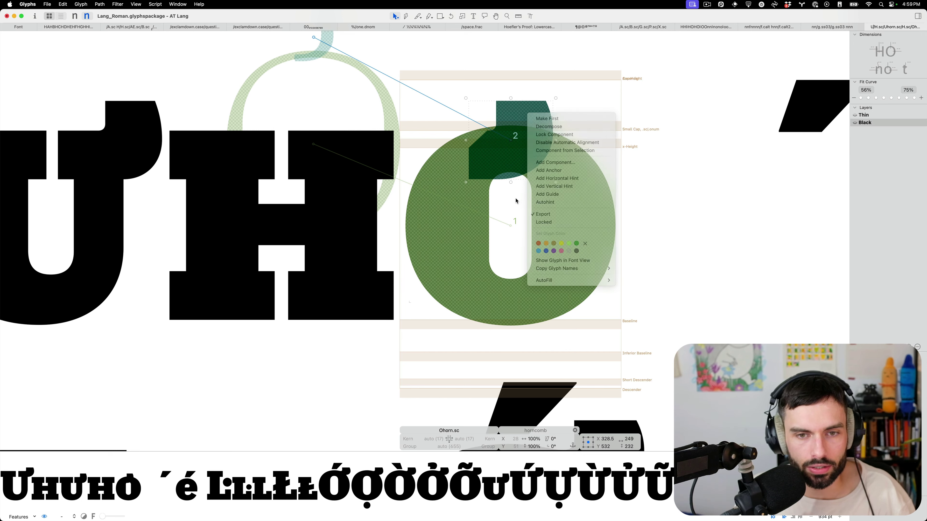
Insert the capital Ohorn directly before Ohorn.sc as a drawing reference
key(t)
key(super+shift+f)
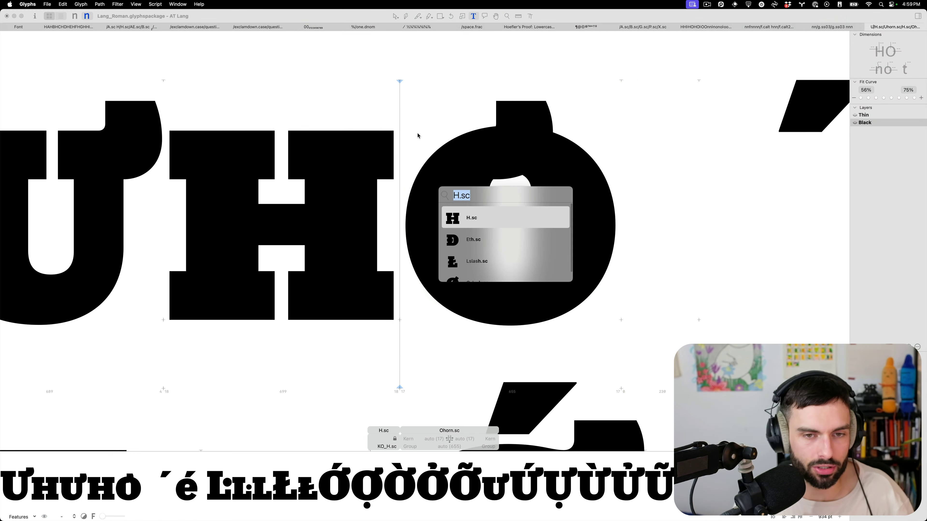
text(Ohorn)
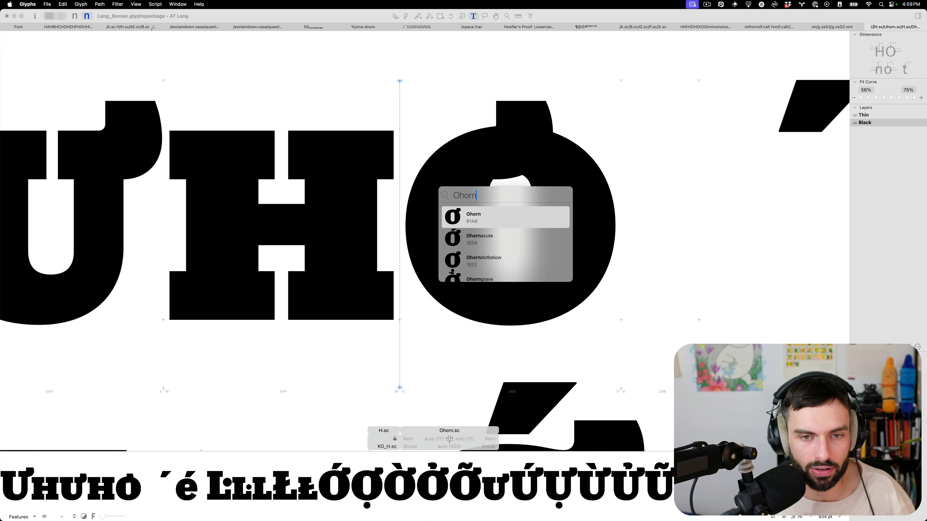
key(Return)
key(Escape)
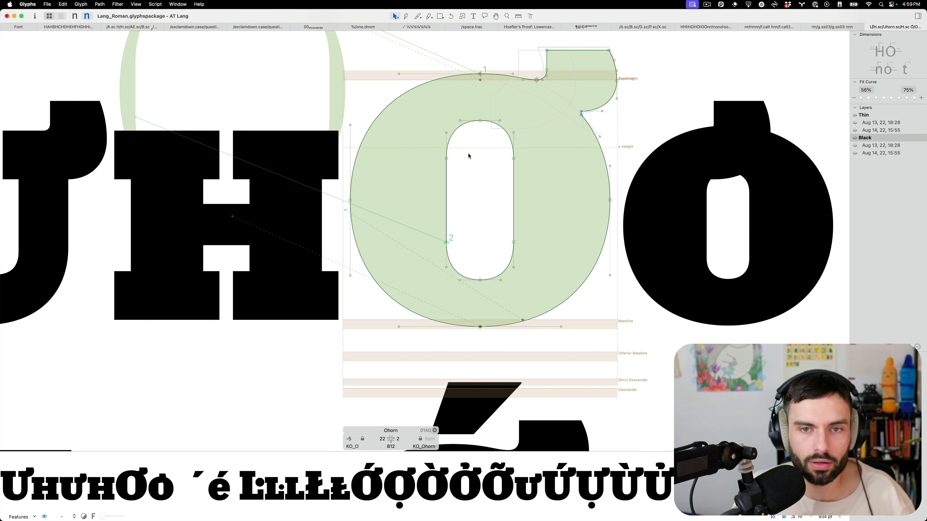
key(super+minus)
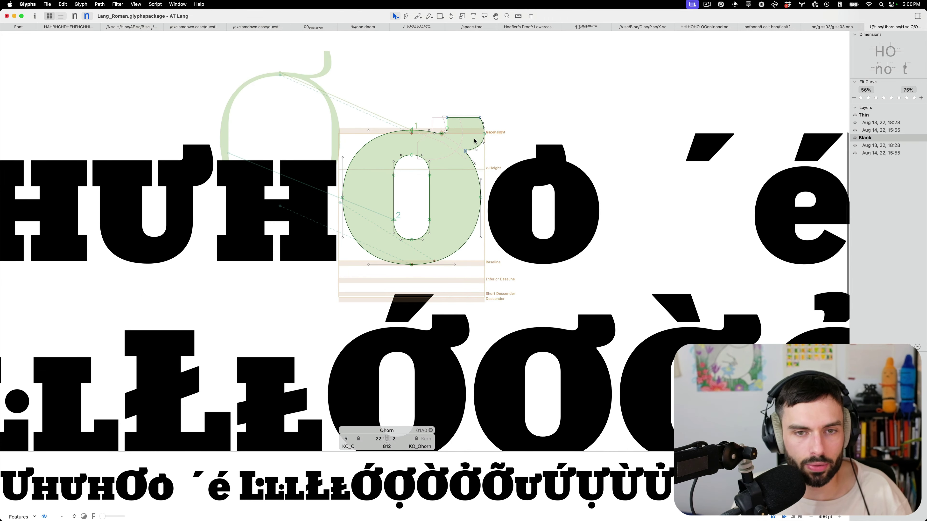
scroll(474, 141, up, 3)
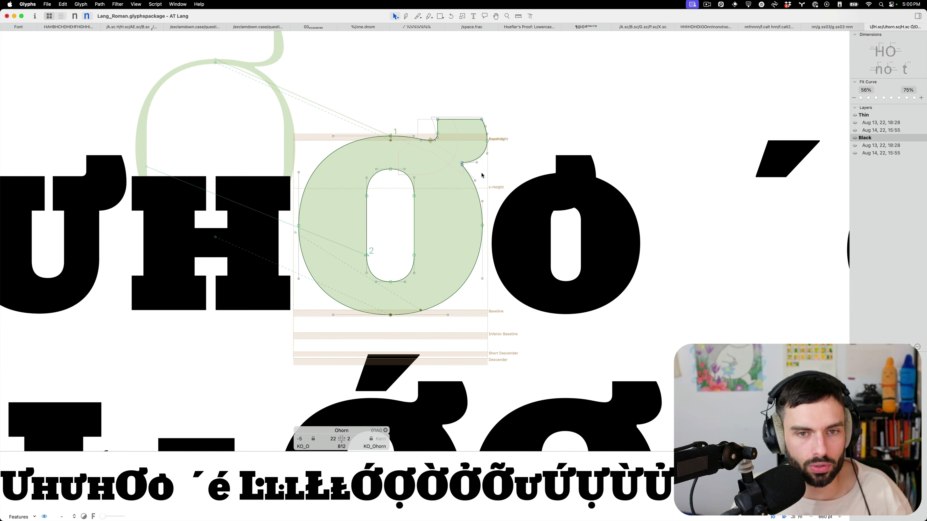
Decompose both the horncomb and O.sc components of Ohorn.sc into editable outlines
double_click(560, 235)
right_click(571, 238)
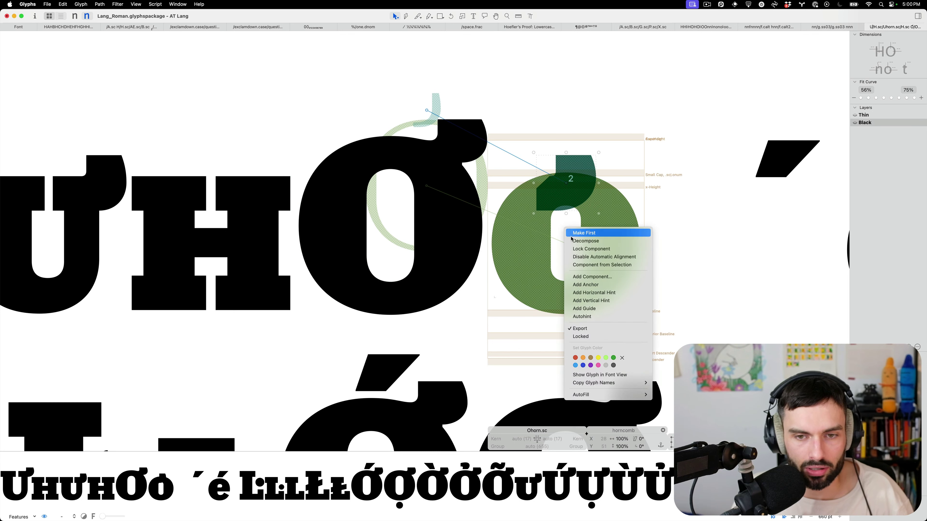
click(573, 228)
right_click(615, 223)
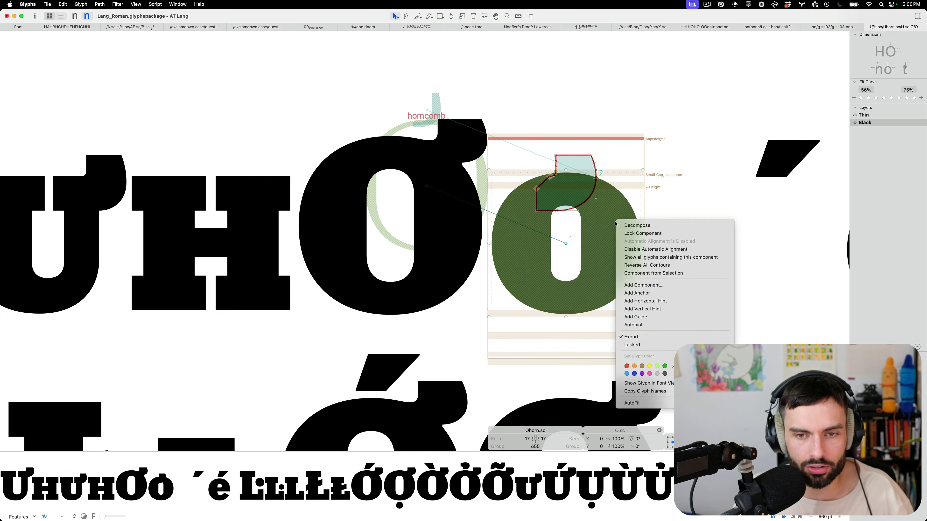
click(631, 225)
scroll(631, 201, up, 3)
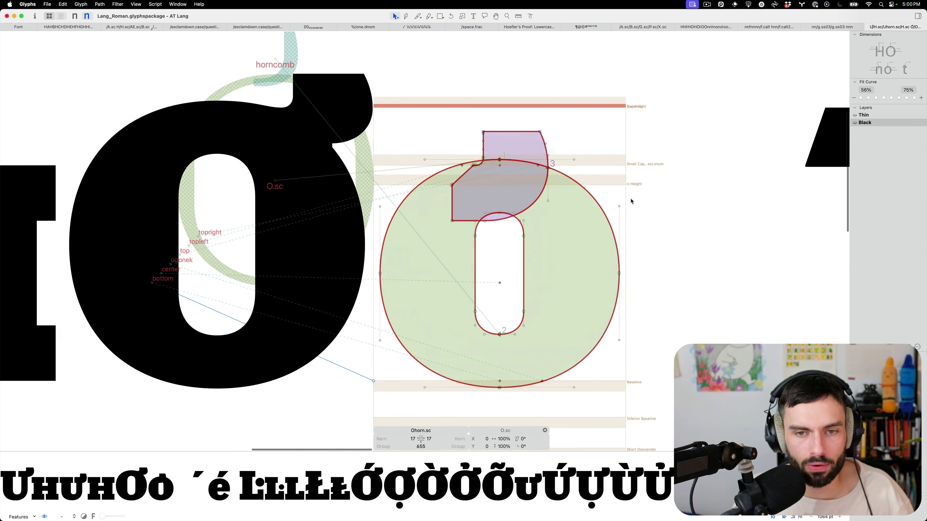
Insert the AE glyph between H.sc and the capital Ohorn in the text line
text(t;)
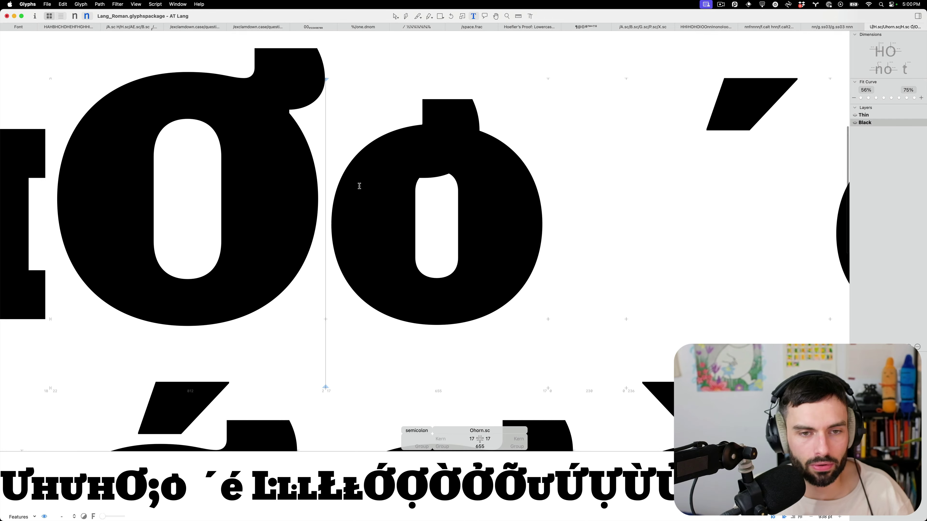
key(BackSpace)
key(Left)
key(super+f)
text(A)
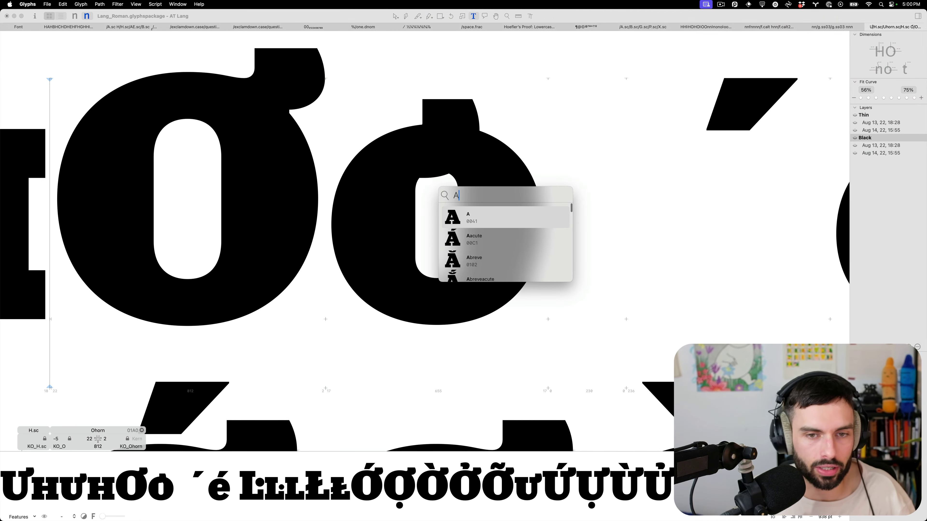
text(E)
key(Return)
key(super+minus)
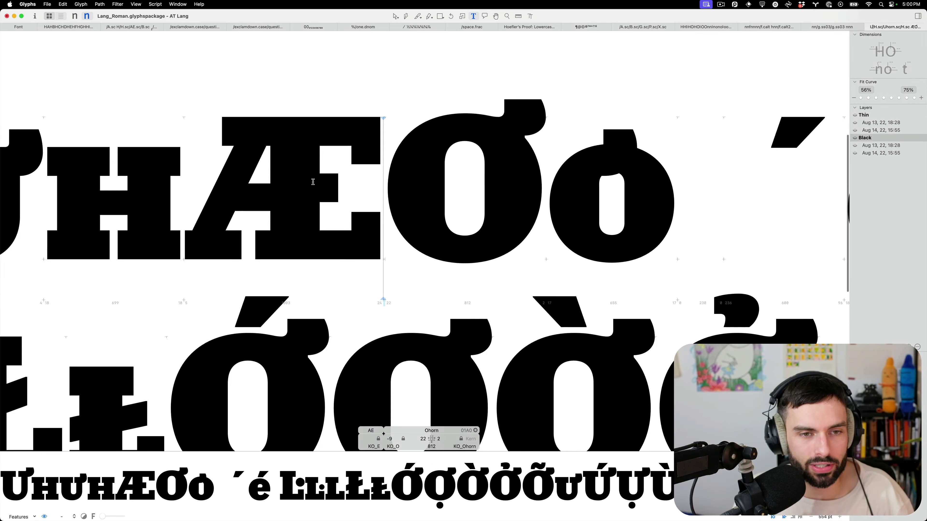
key(Escape)
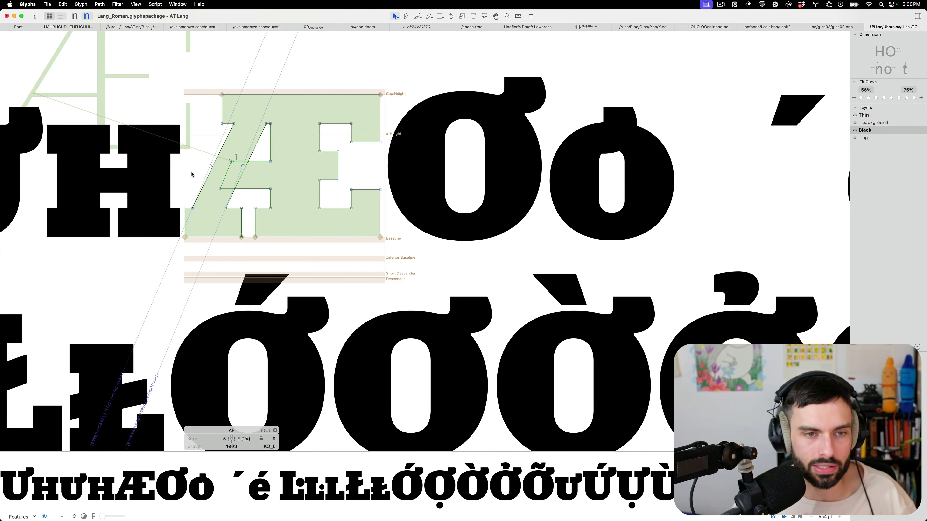
key(Escape)
Shift the whole horn contour of Ohorn.sc 180 units to the right, centring it at X 508.5
click(630, 151)
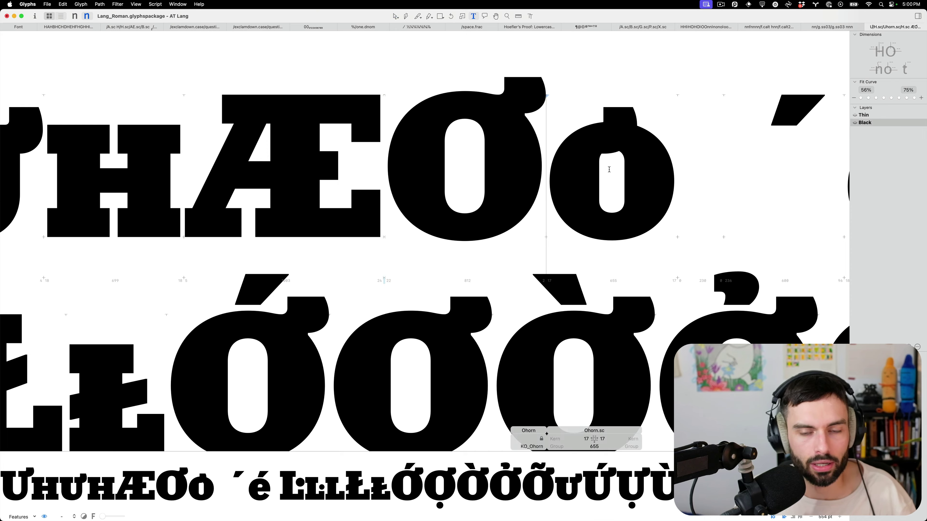
key(Escape)
scroll(631, 151, up, 5)
double_click(608, 155)
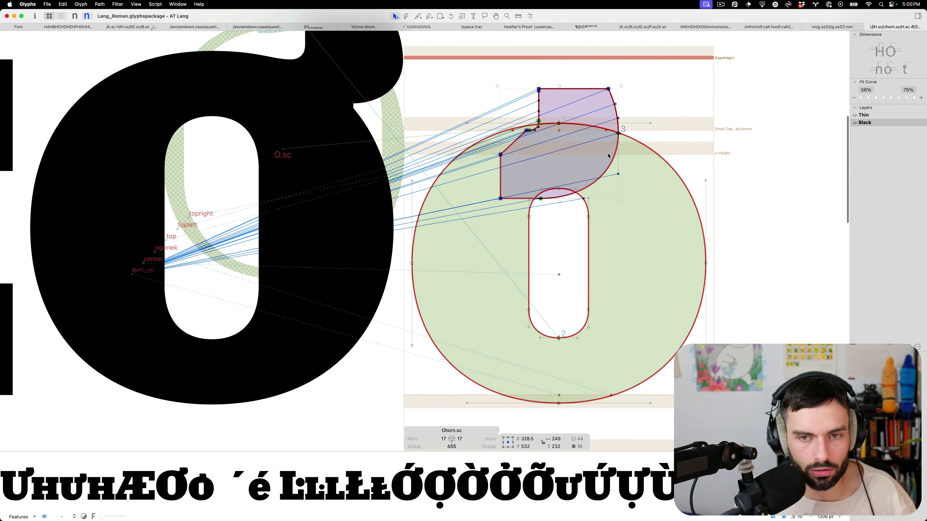
key(shift+Right)
key(shift+Right)
key(shift+Right)
key(shift+Right)
key(shift+Right)
key(shift+Right)
key(shift+Right)
key(shift+Right)
key(shift+Right)
key(shift+Right)
key(shift+Right)
key(shift+Right)
key(shift+Right)
key(shift+Right)
key(shift+Right)
key(shift+Right)
key(shift+Right)
key(shift+Right)
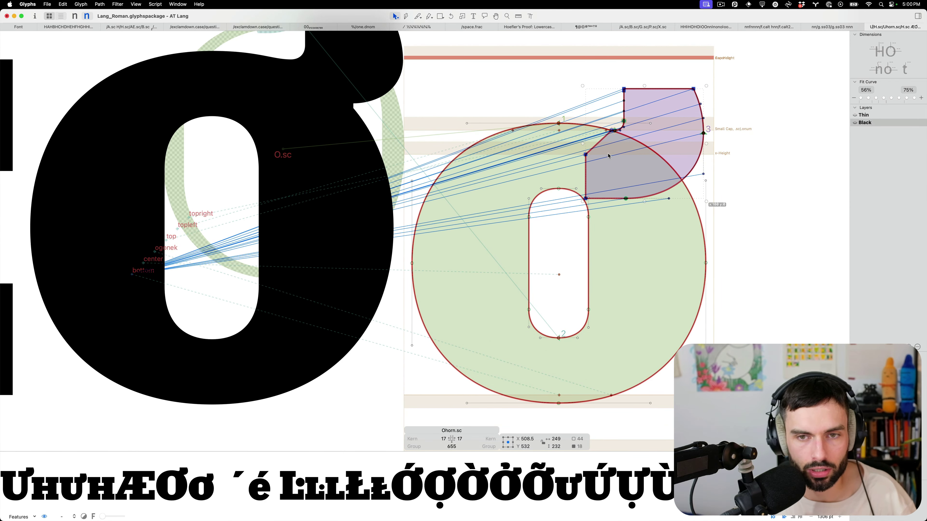
Compare with the capital Ohorn and shift the horn contour of Ohorn.sc another 20 units right to X 528.5
scroll(492, 142, down, 3)
click(240, 181)
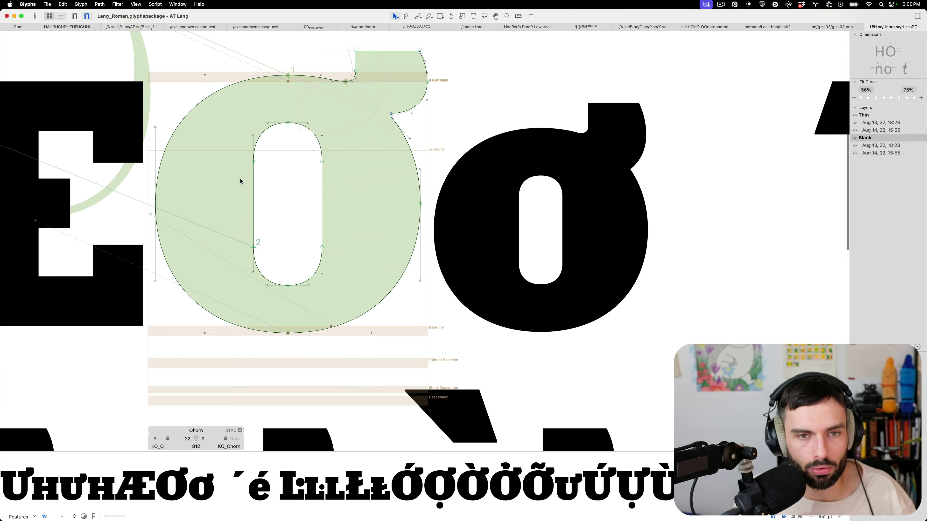
click(607, 167)
scroll(609, 146, up, 5)
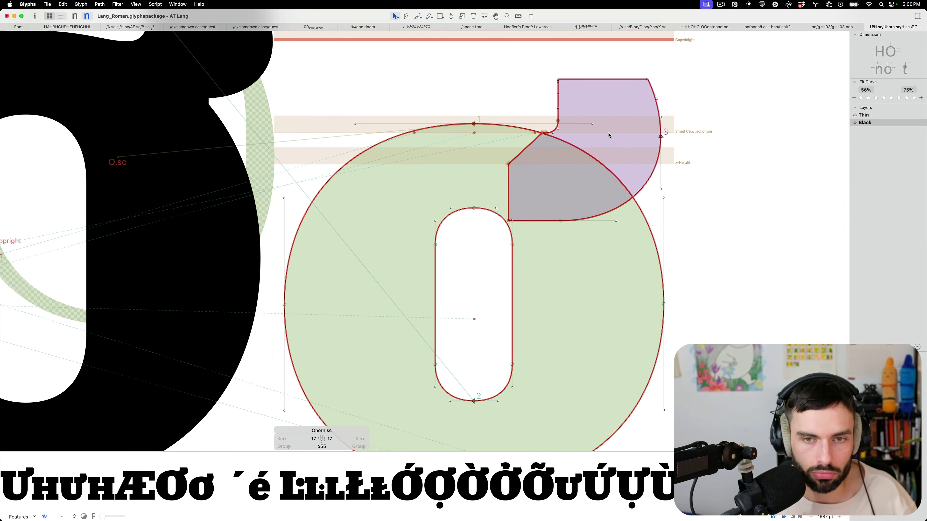
double_click(562, 101)
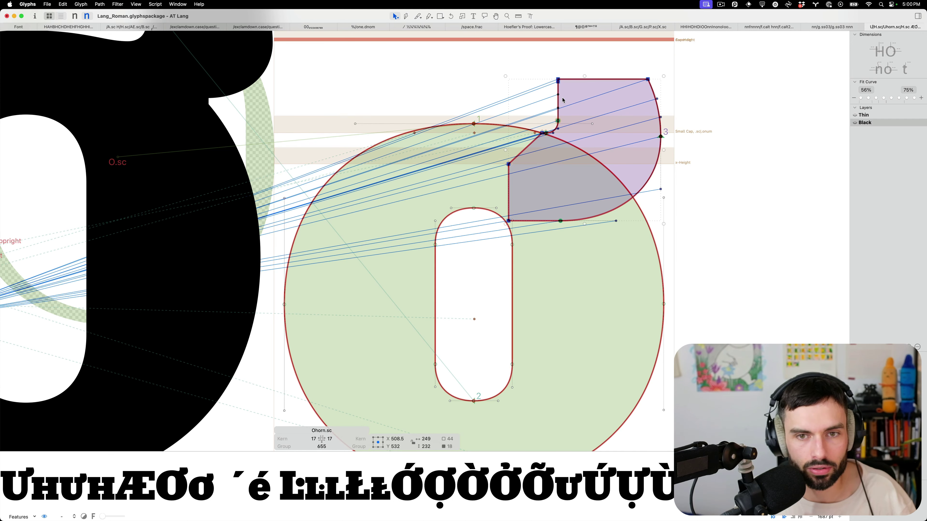
key(shift+Right)
key(shift+Right)
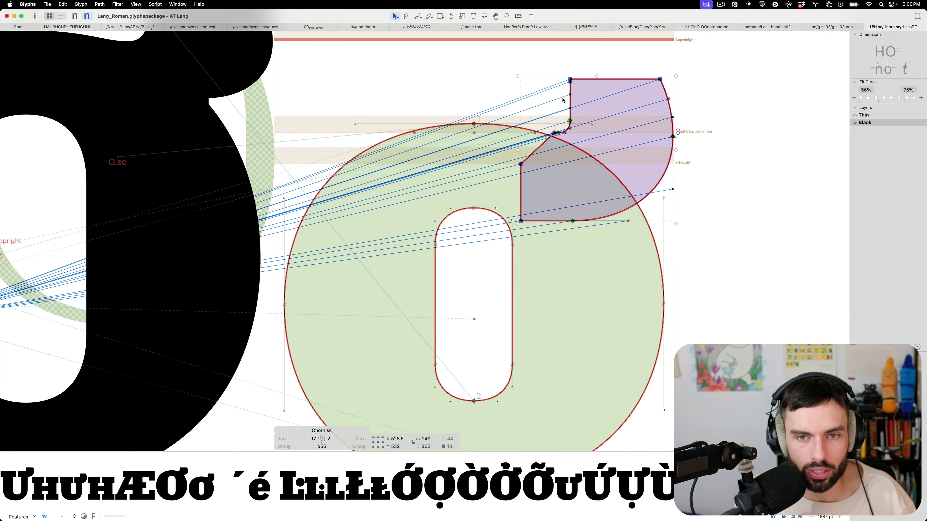
click(562, 100)
Extend the horn's inner upper node to X 382, Y 560 inside the O and merge the overlapping contours
scroll(562, 100, up, 3)
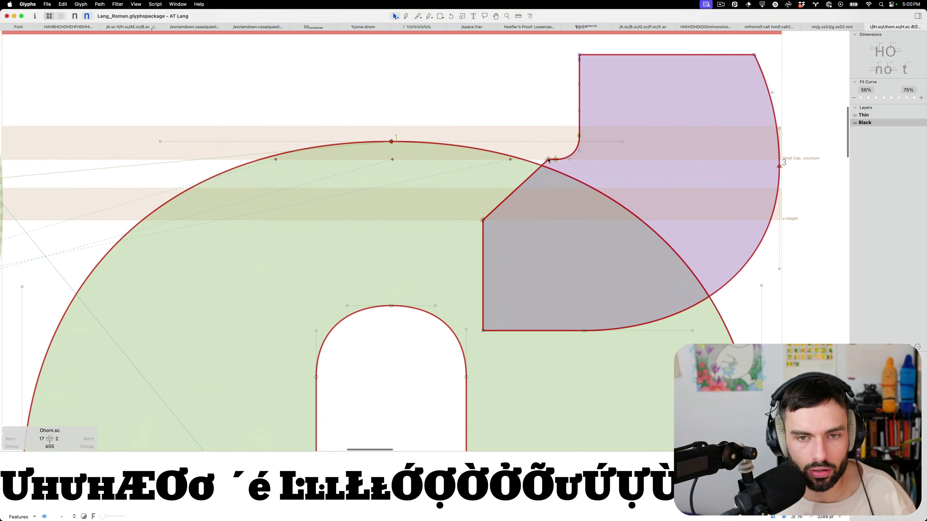
drag(548, 160, 456, 159)
scroll(548, 180, down, 1)
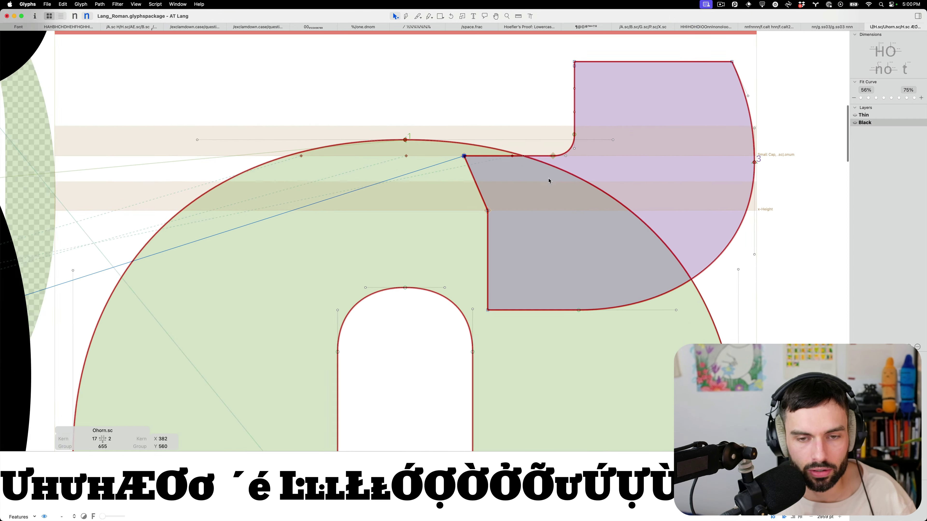
scroll(549, 180, down, 3)
key(super+a)
key(super+shift+o)
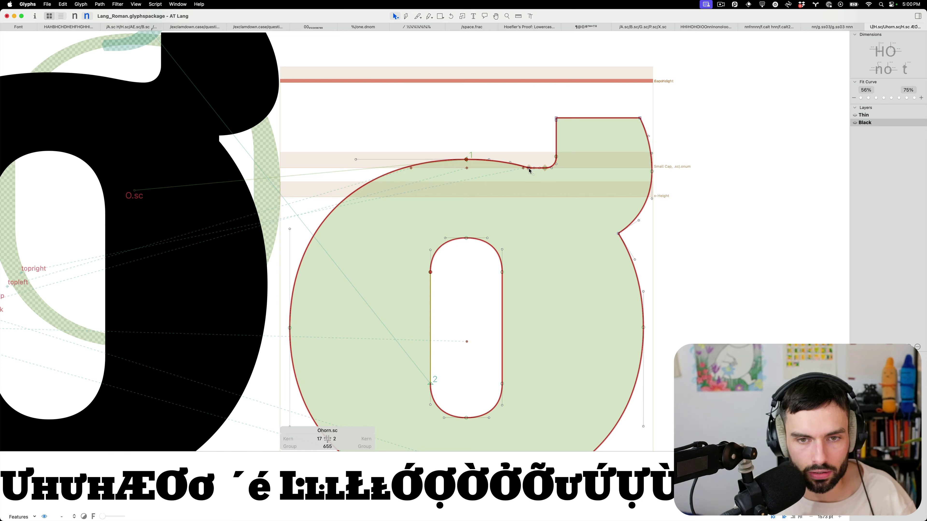
Delete the leftover node where the horn meets the O and place the O's top curve handle at X 391, Y 575
click(529, 169)
key(BackSpace)
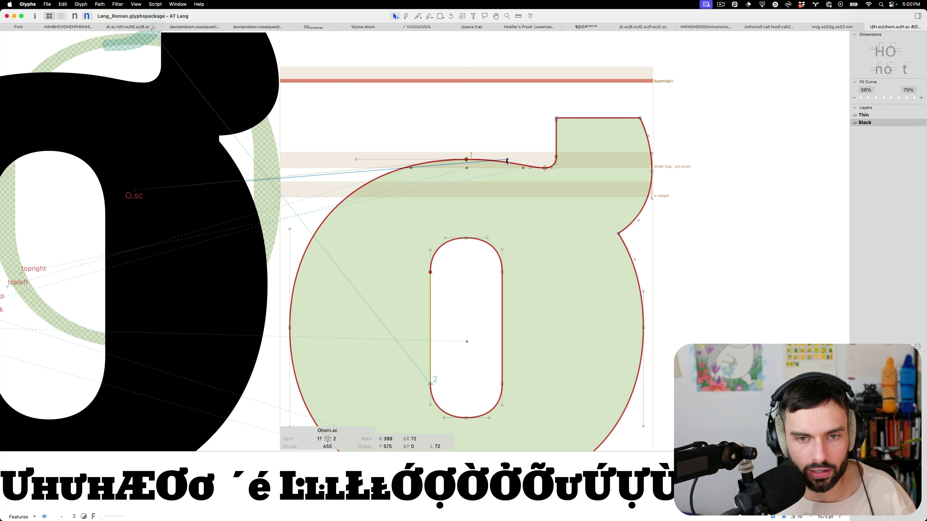
drag(506, 160, 503, 159)
key(t)
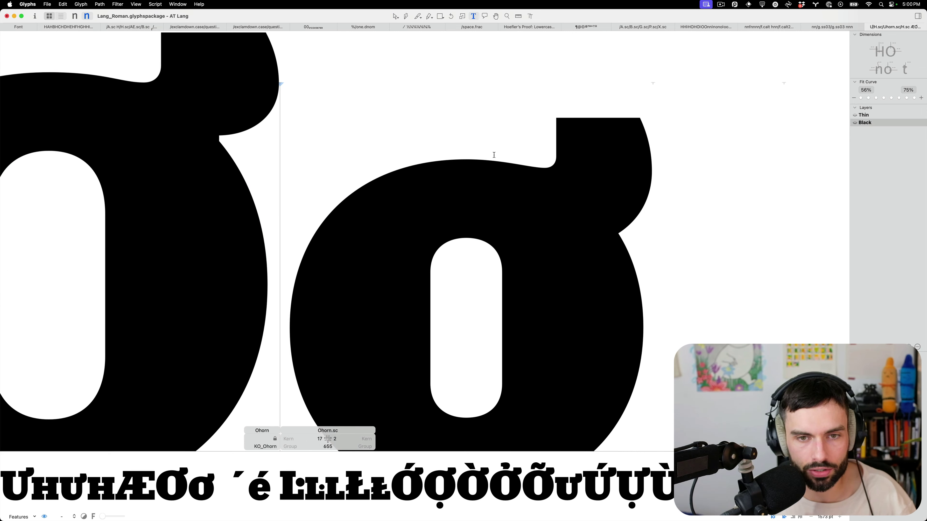
key(Escape)
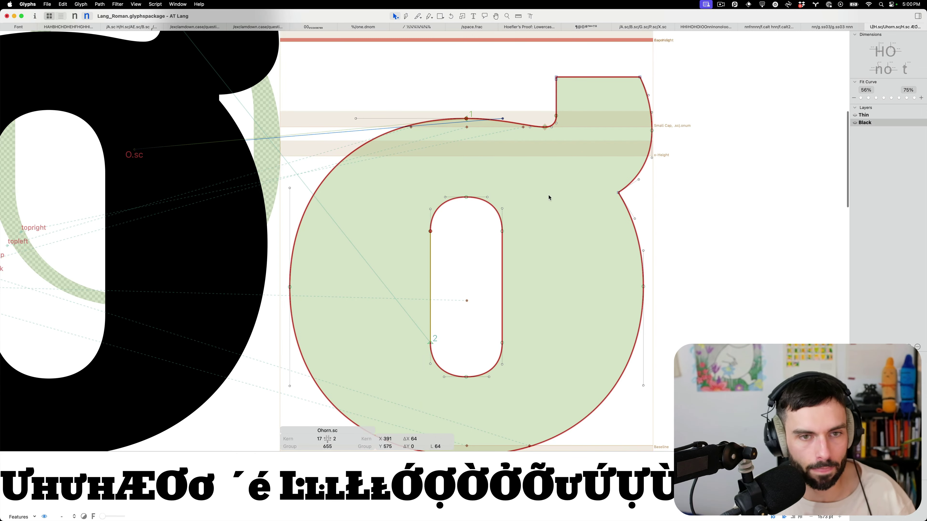
Add a node at X 598, Y 447 on the horn's lower curve beside its junction with the O
scroll(581, 179, up, 5)
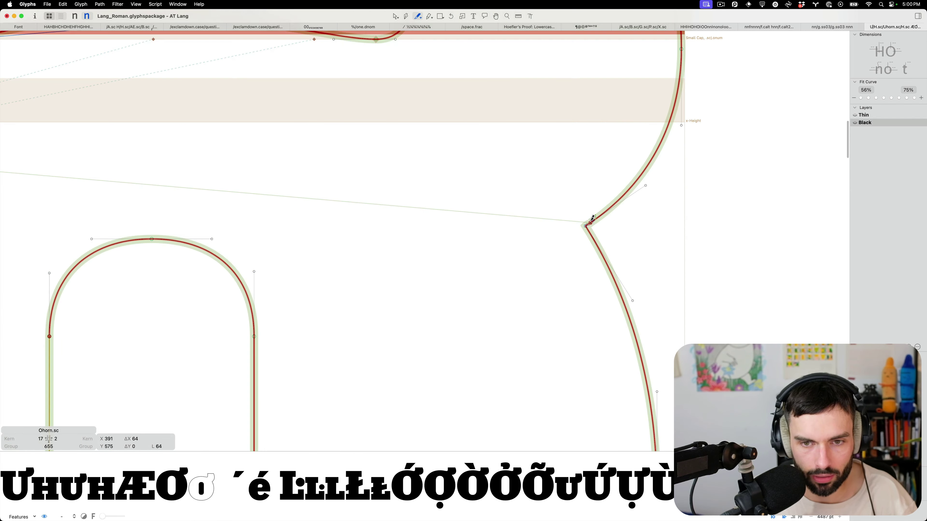
drag(585, 226, 593, 226)
key(p)
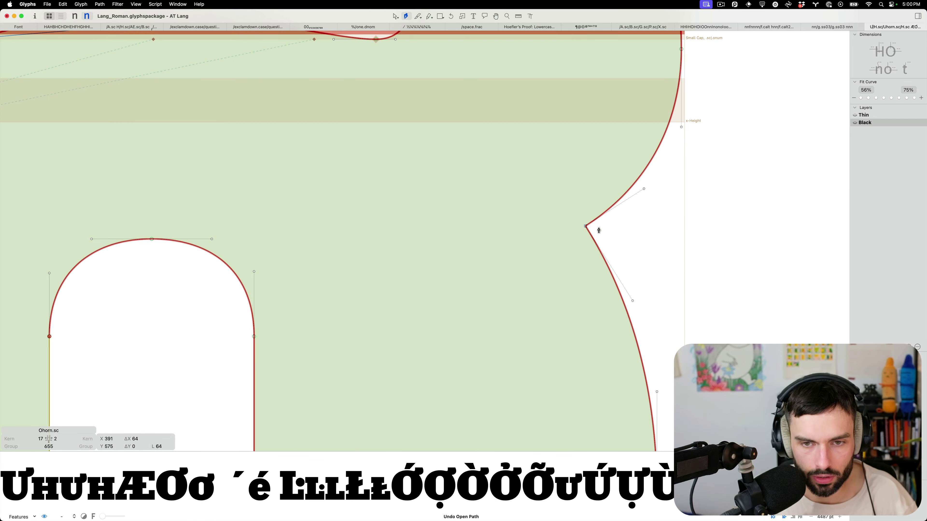
click(592, 225)
scroll(595, 224, up, 5)
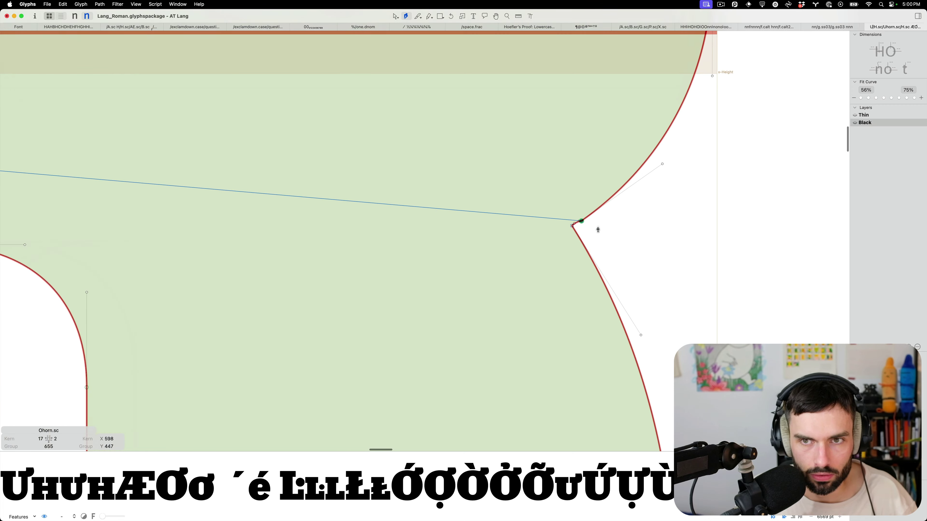
Move the extra node on the horn's lower curve to X 594, Y 448, straight above the junction corner, and preview the shape
click(542, 216)
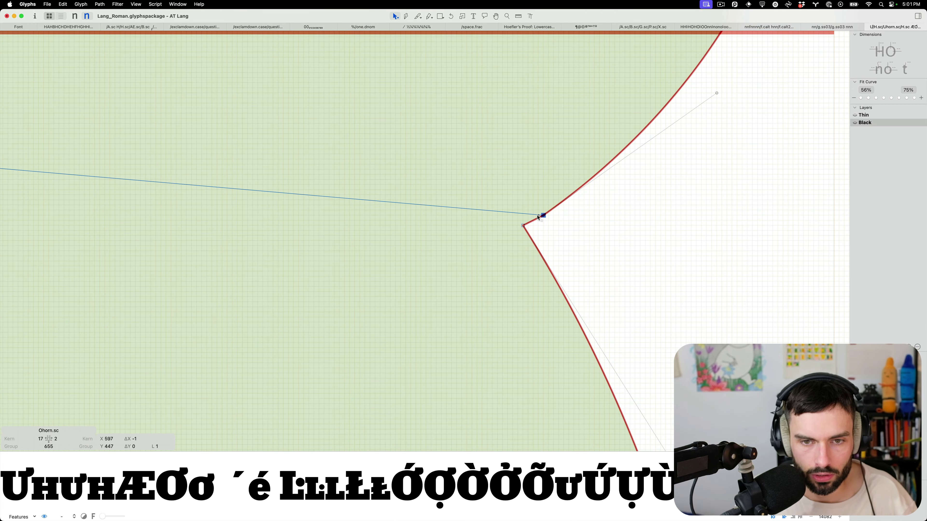
key(Left)
key(Left)
key(Left)
key(Left)
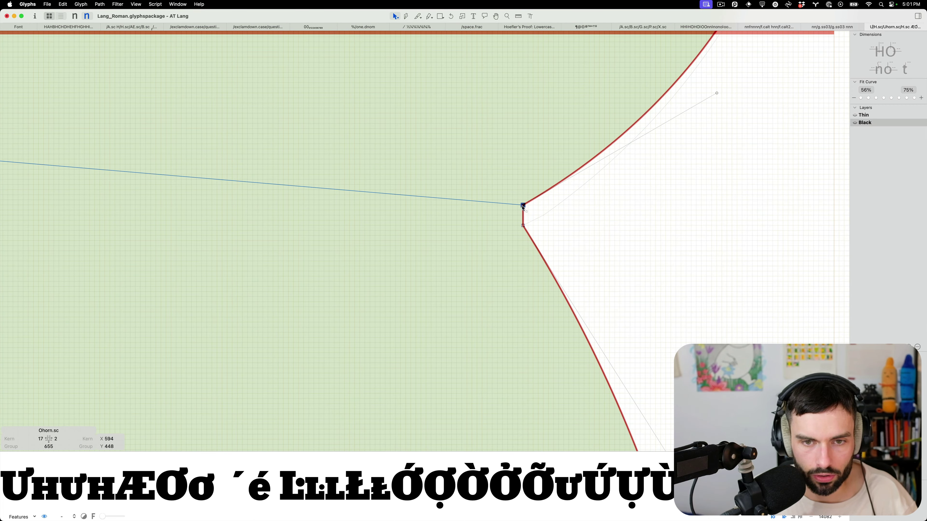
key(Up)
scroll(564, 188, down, 10)
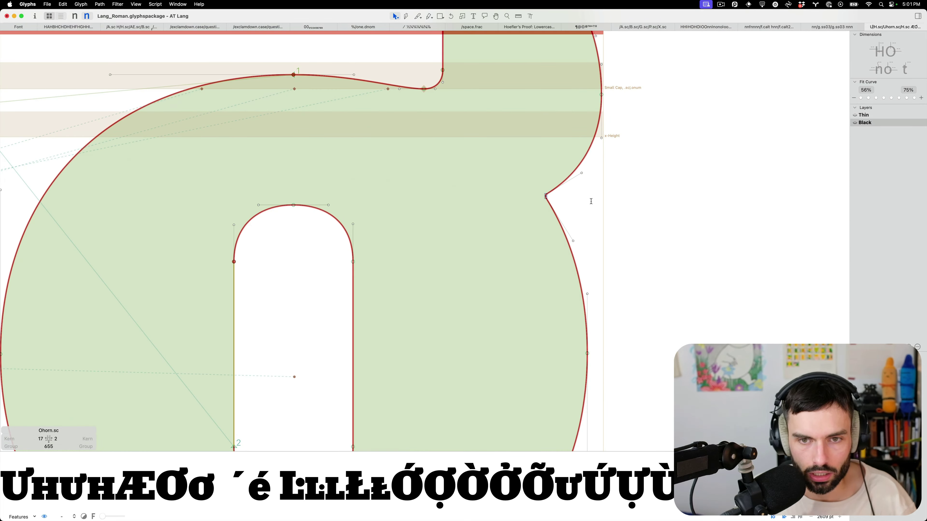
key(t)
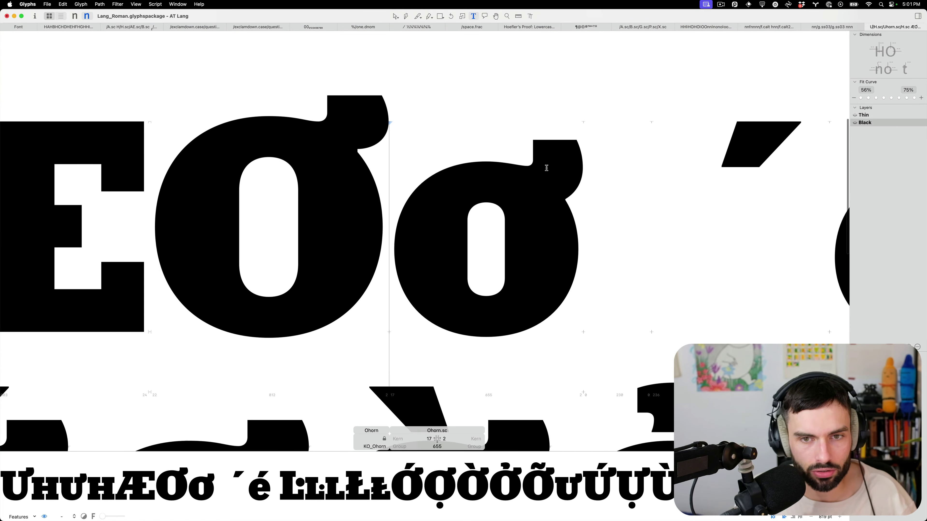
scroll(544, 168, up, 5)
key(Escape)
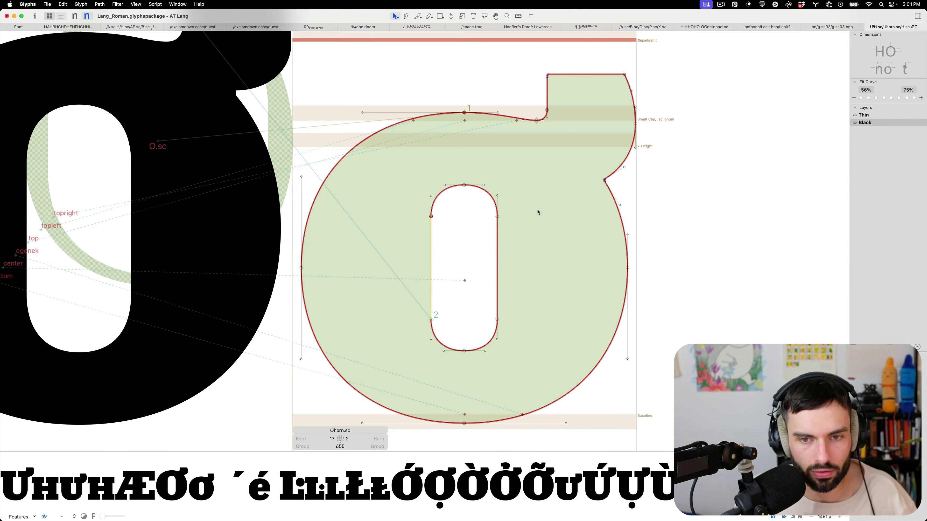
Add O.sc as a component in the background layer of Ohorn.sc as a tracing reference
scroll(584, 190, up, 4)
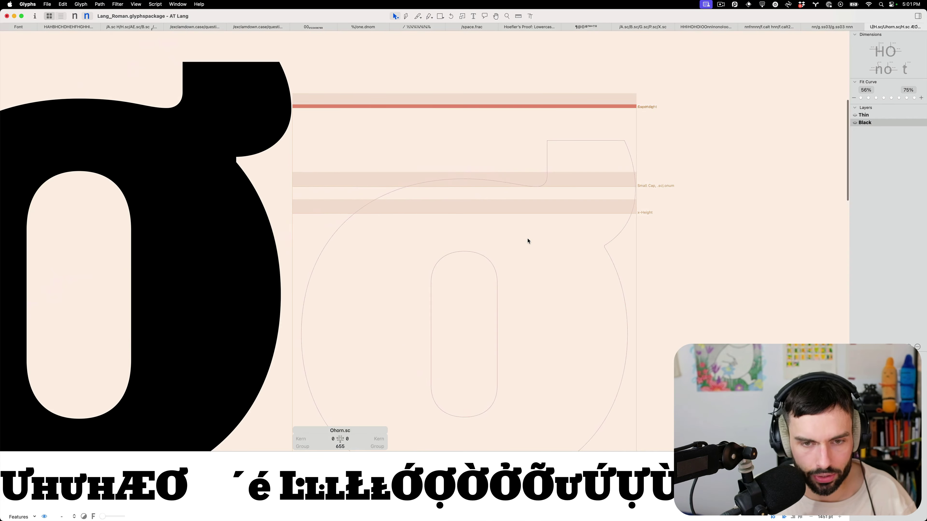
right_click(527, 241)
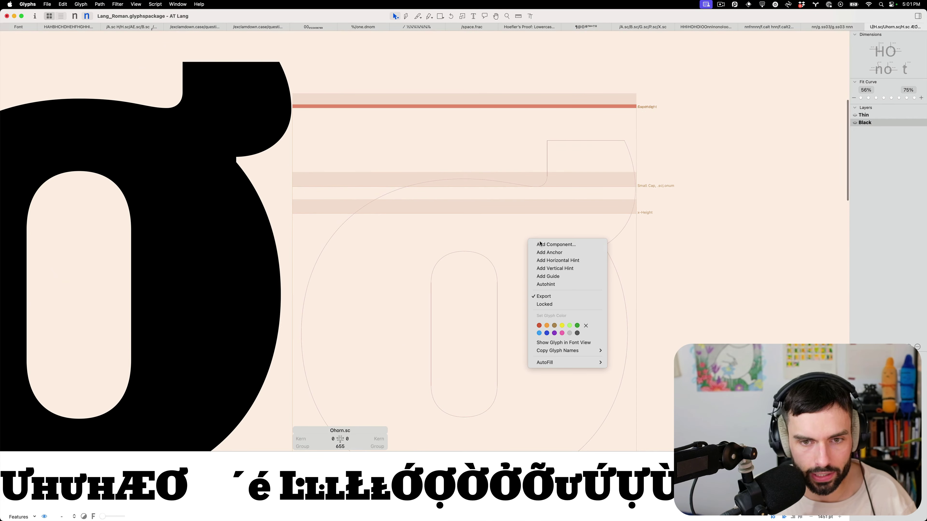
click(540, 244)
text(oh)
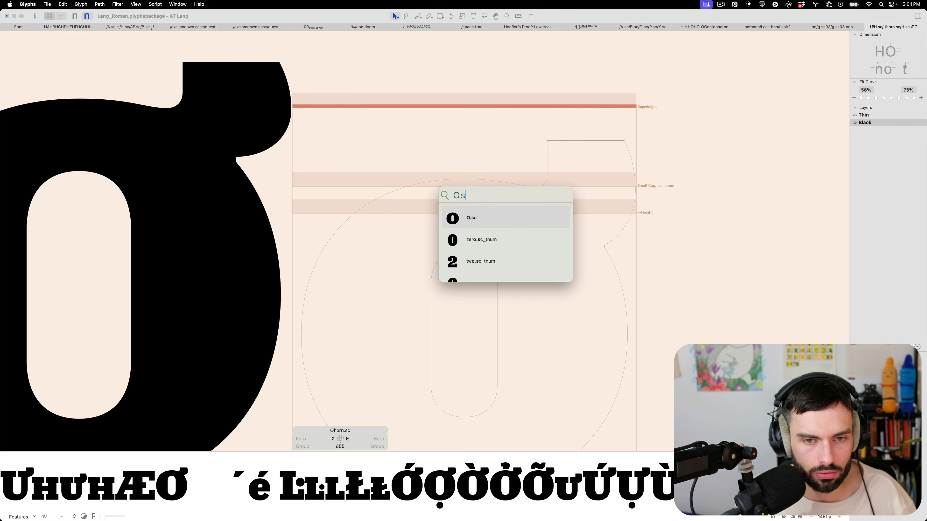
key(Return)
scroll(599, 235, up, 3)
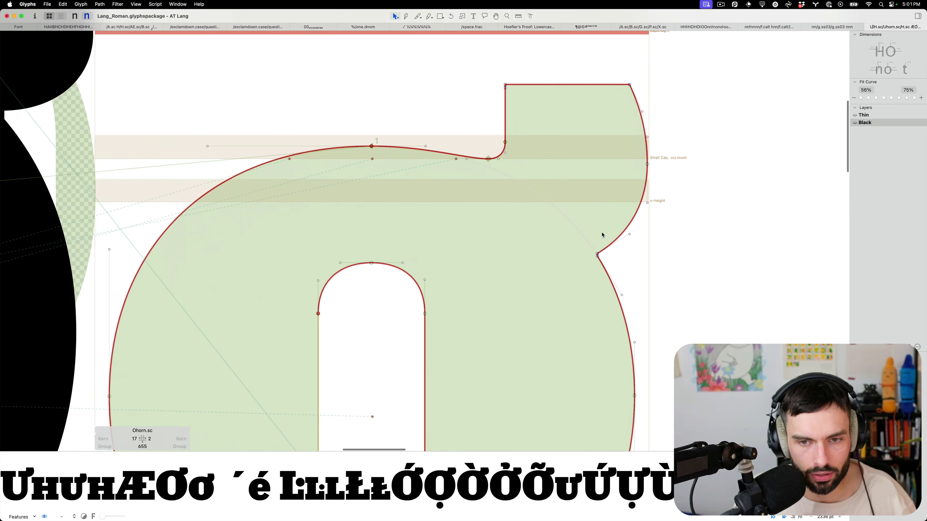
Move the horn's junction nodes up along the O's curve to about X 557 and level the horn's lower handle at X 618, Y 495
click(596, 256)
drag(597, 256, 566, 215)
click(622, 208)
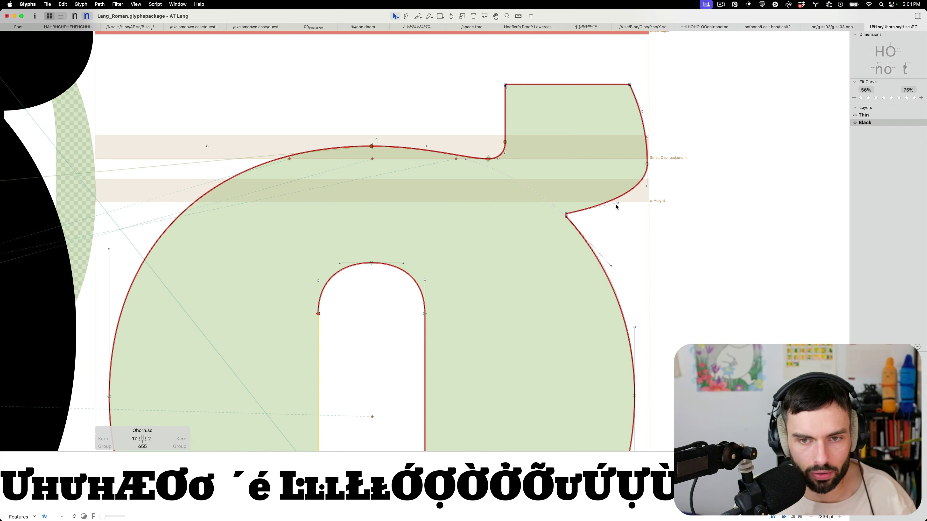
drag(617, 203, 617, 215)
scroll(617, 212, down, 2)
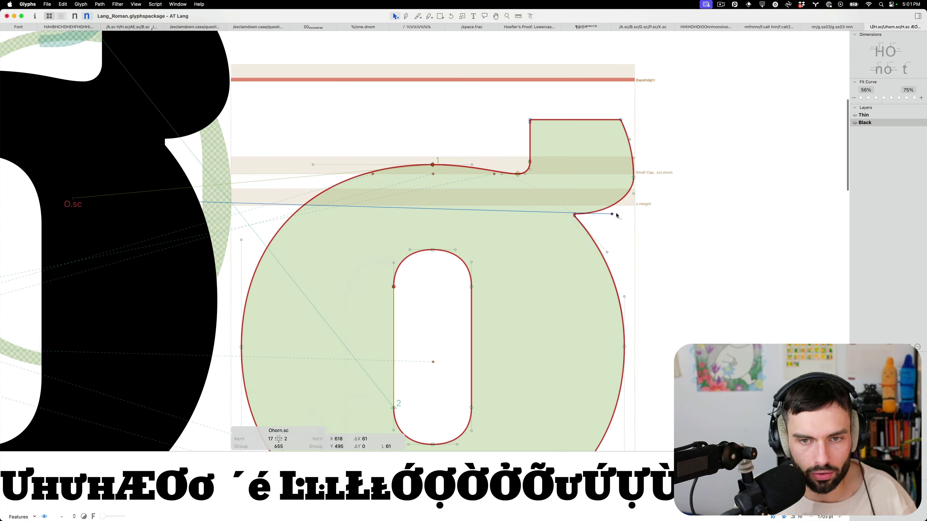
scroll(616, 215, down, 2)
Insert Uhorn.sc into the text between Ohorn and Ohorn.sc for comparison
key(t)
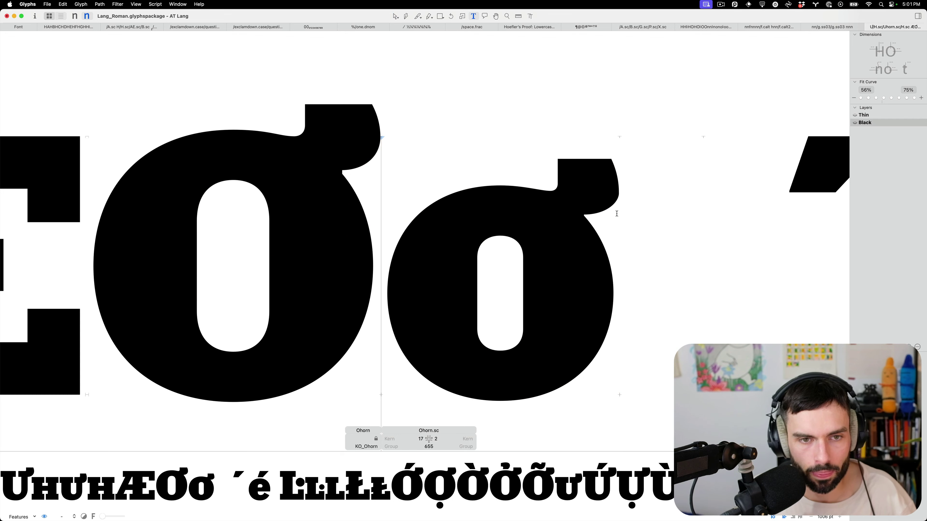
key(super+f)
text(H)
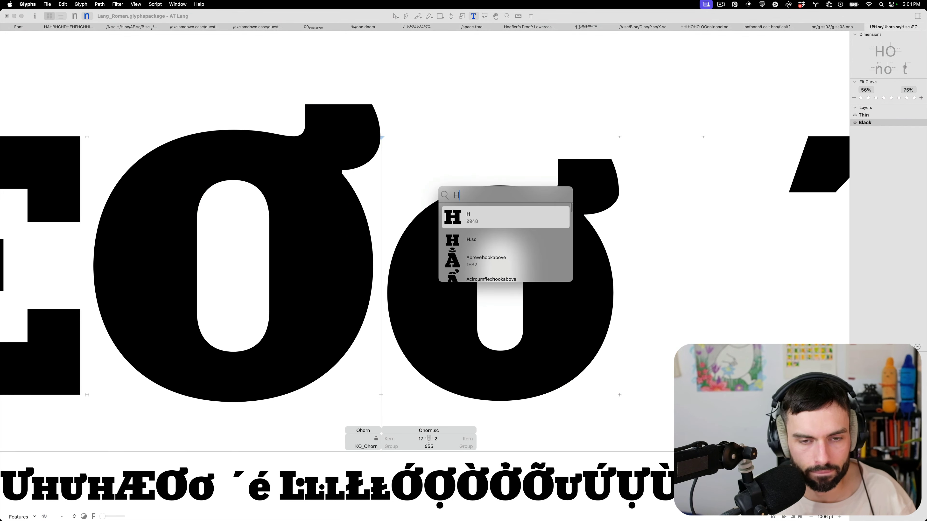
key(BackSpace)
text(Uhorn.s)
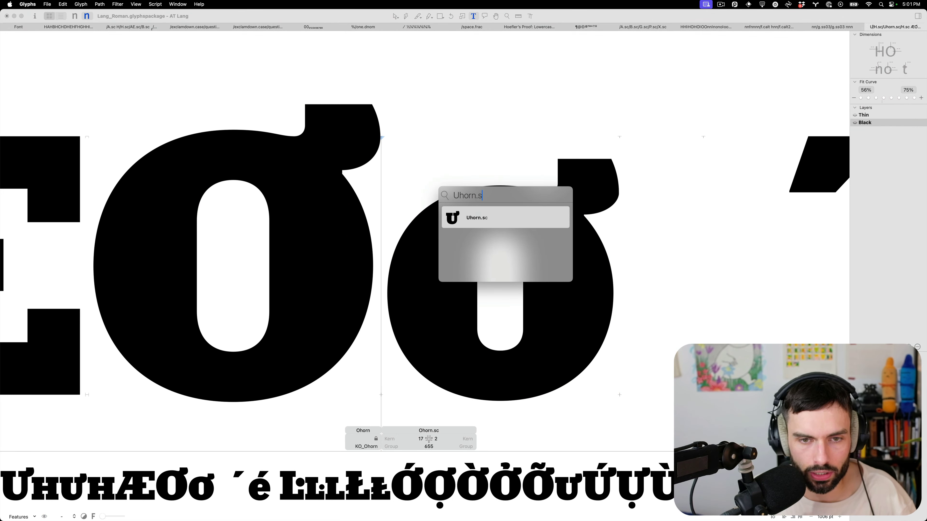
key(Return)
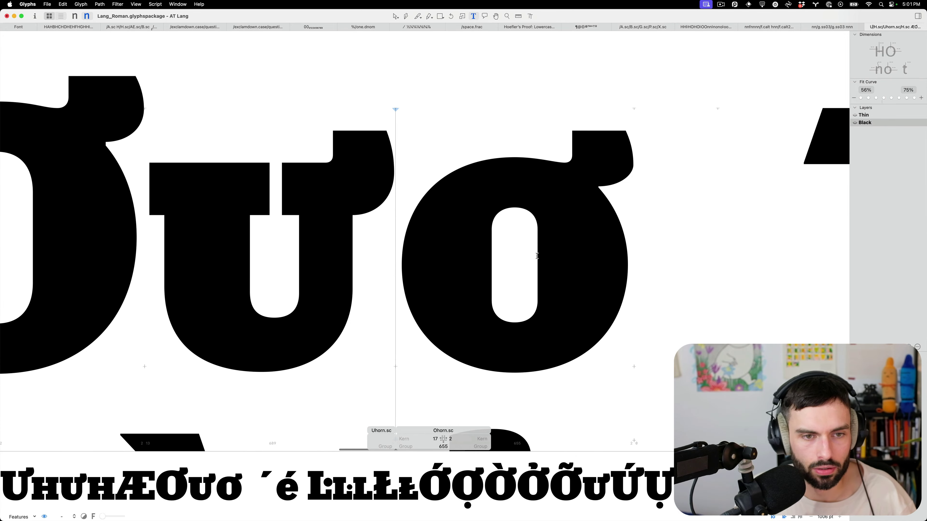
Move the horn's junction nodes in Ohorn.sc down along the O's curve to X 580, Y 471.5
double_click(518, 257)
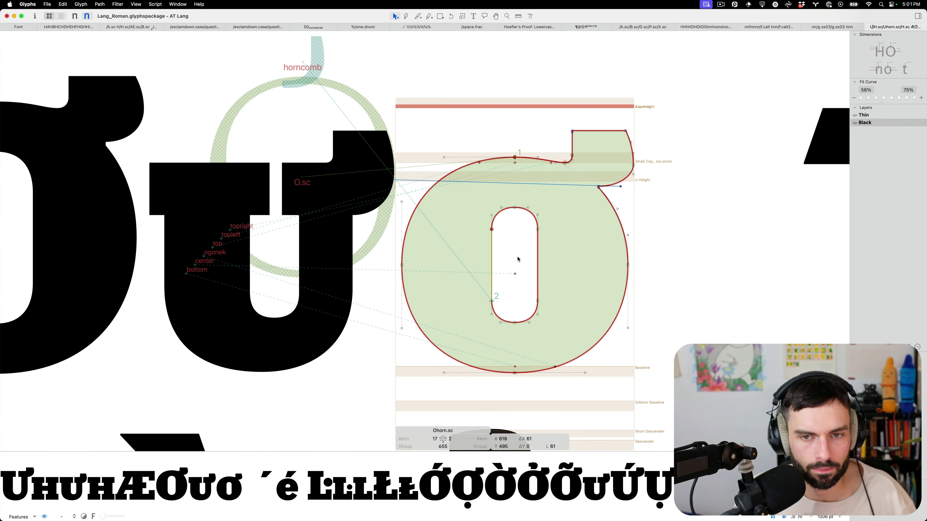
click(598, 187)
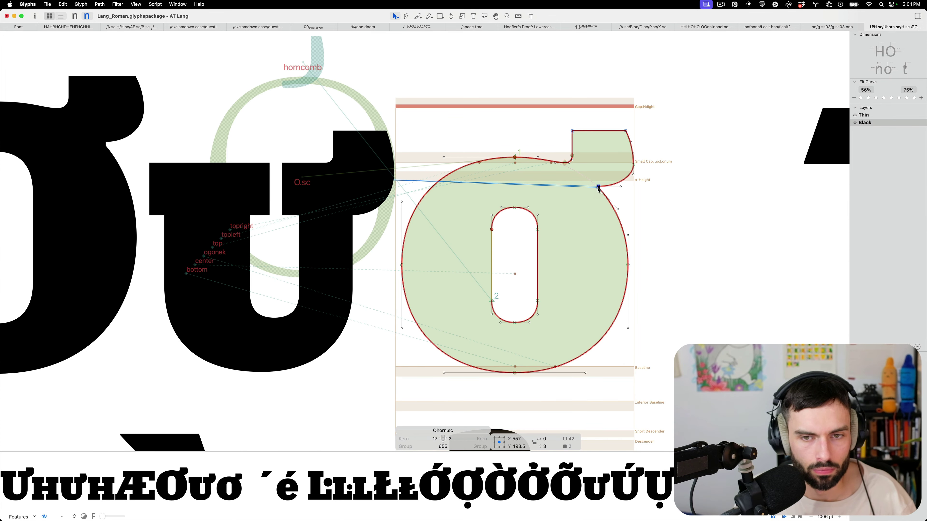
drag(598, 188, 607, 196)
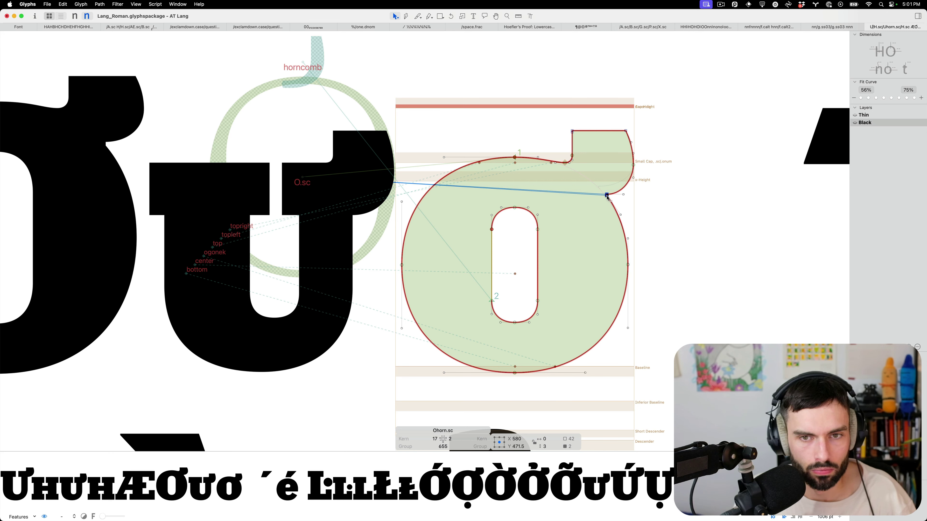
click(606, 208)
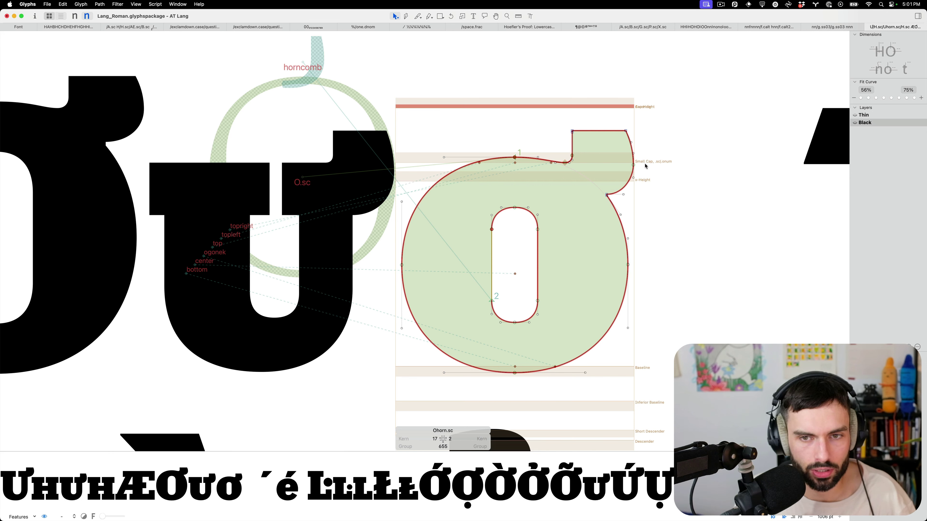
Compare the horn shapes of Uhorn.sc and Ohorn.sc side by side in the text preview
click(633, 168)
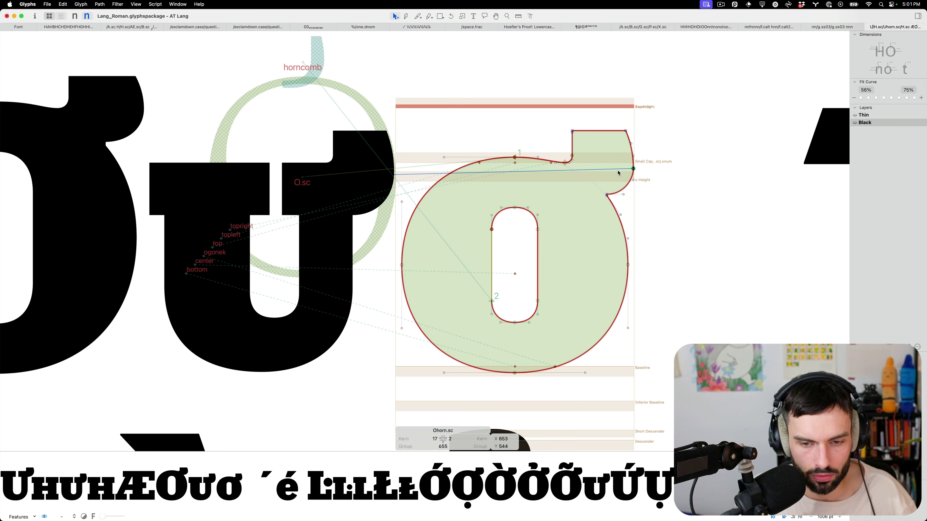
key(t)
key(super+0)
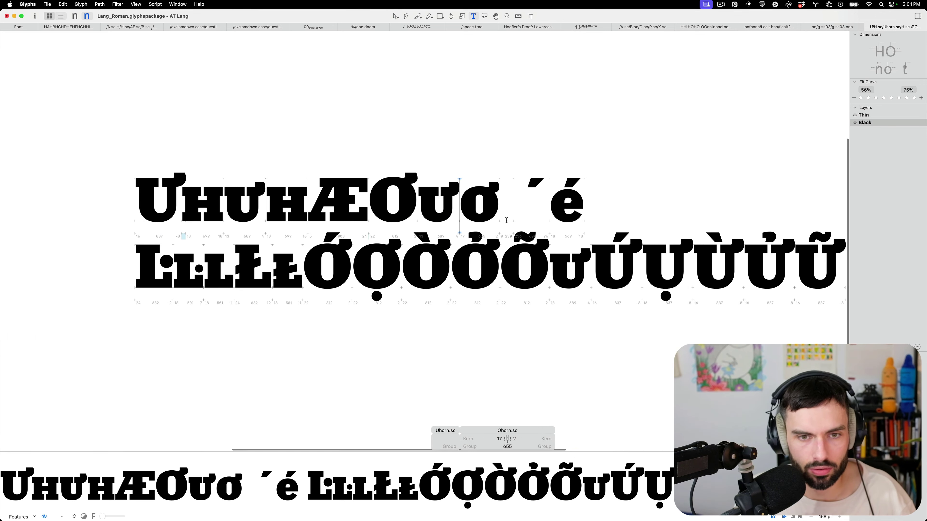
key(super+plus)
key(super+plus)
key(super+plus)
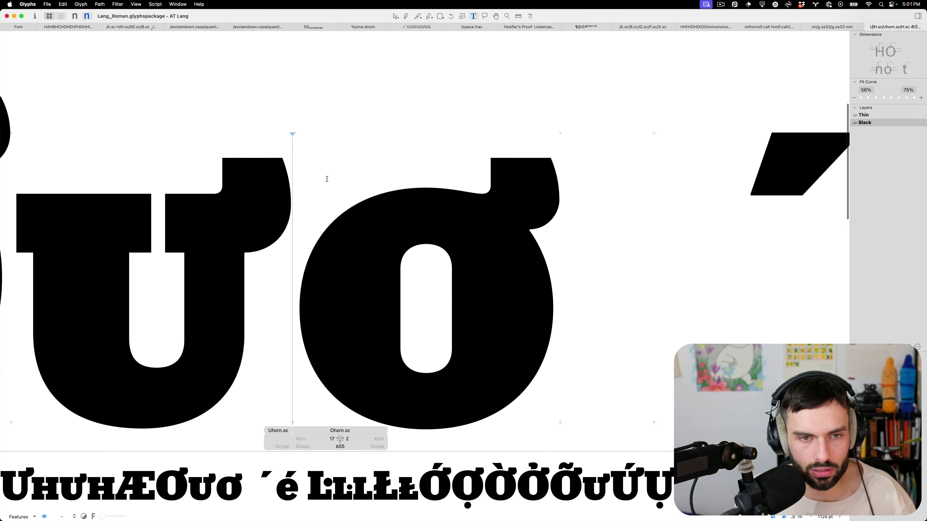
Overlay a copy of the Uhorn.sc outlines on Ohorn.sc to compare the horns and undo the paste
key(Escape)
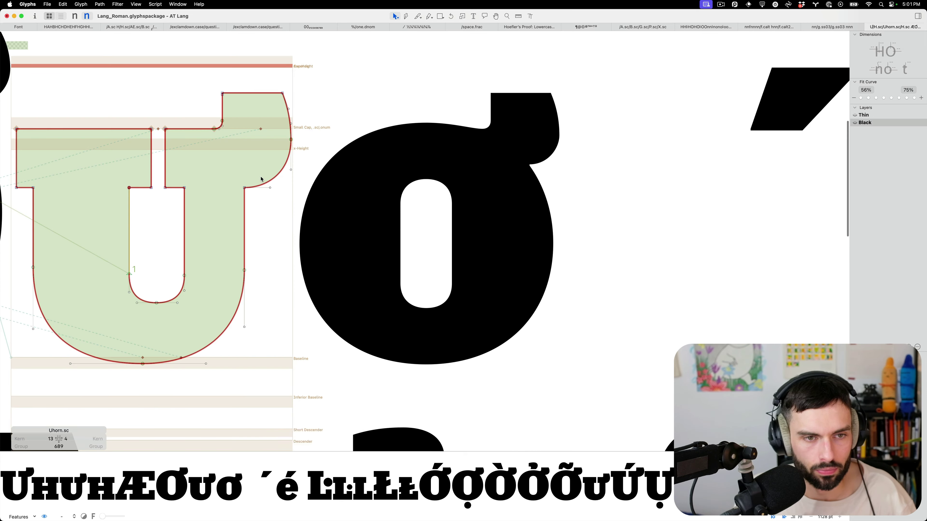
double_click(431, 123)
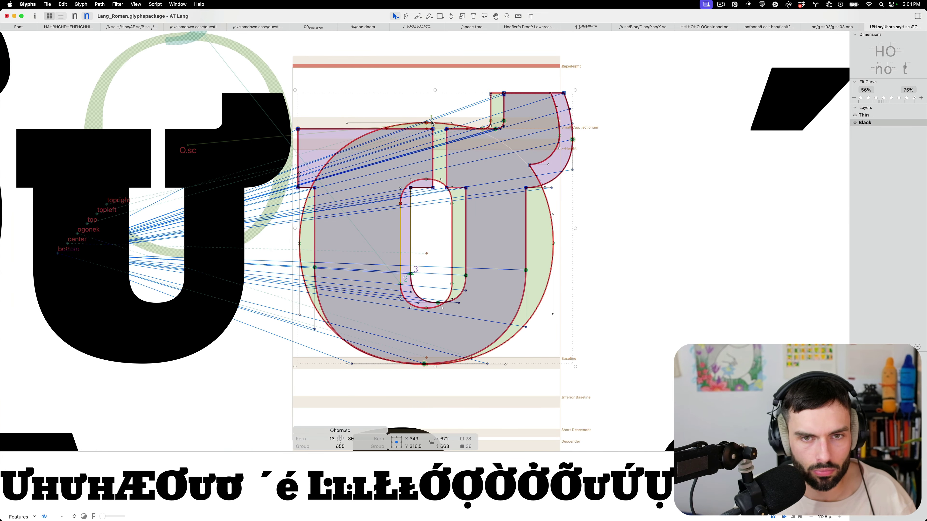
key(super+z)
scroll(533, 128, left, 2)
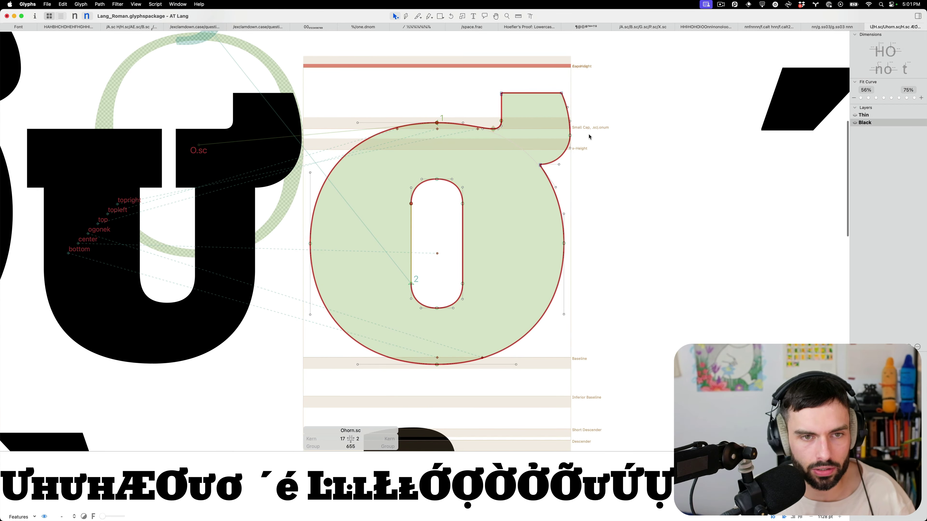
Shift the rightmost curve node of the Ohorn.sc horn to X 663 and preview it beside Uhorn.sc
key(shift+Right)
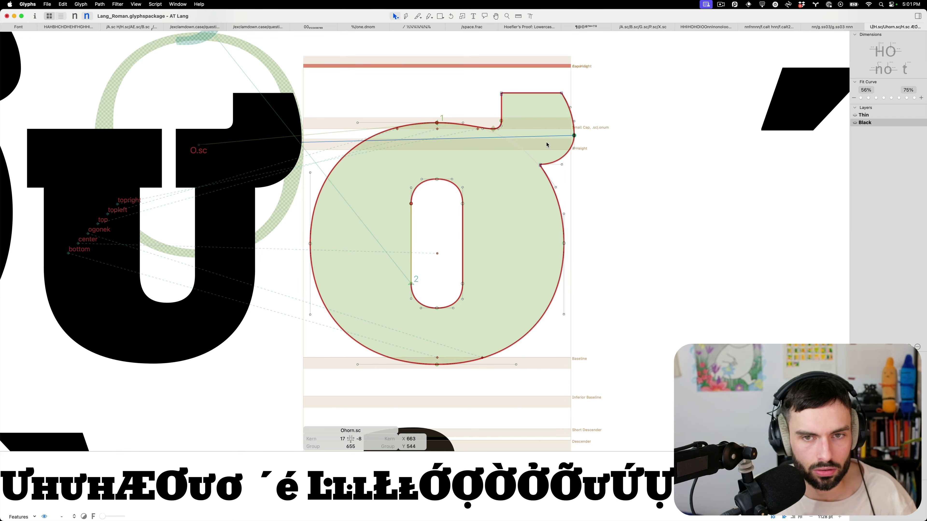
key(t)
scroll(545, 143, down, 3)
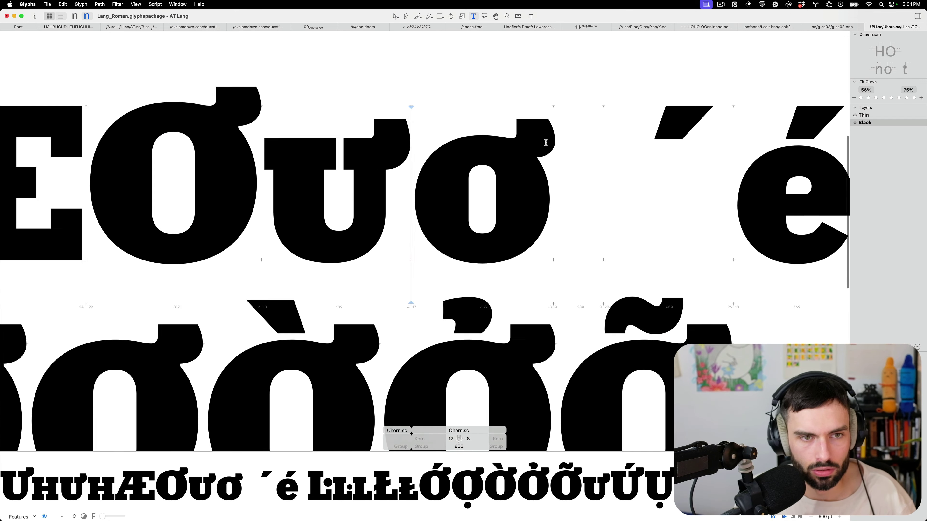
scroll(543, 142, up, 2)
Raise the horn's rightmost curve node to Y 550 and check the shape in the text preview
key(Escape)
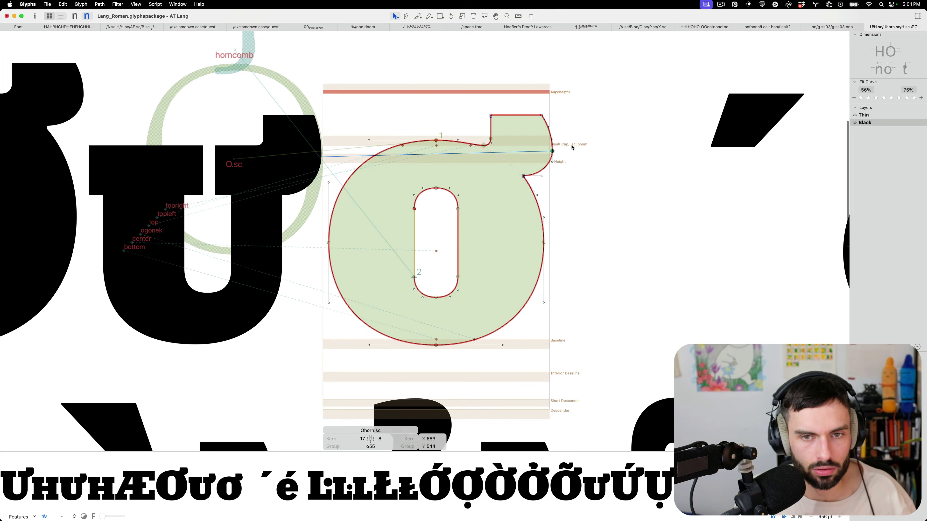
key(shift+Up)
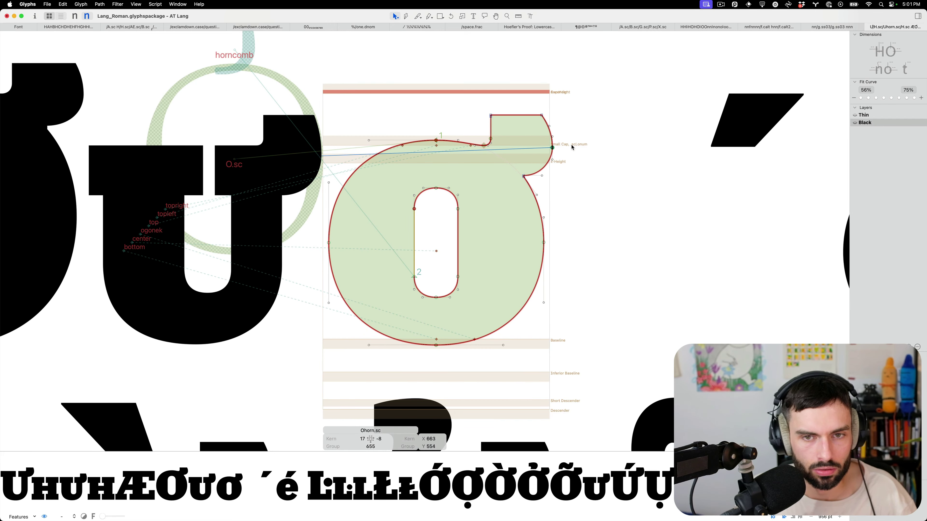
key(t)
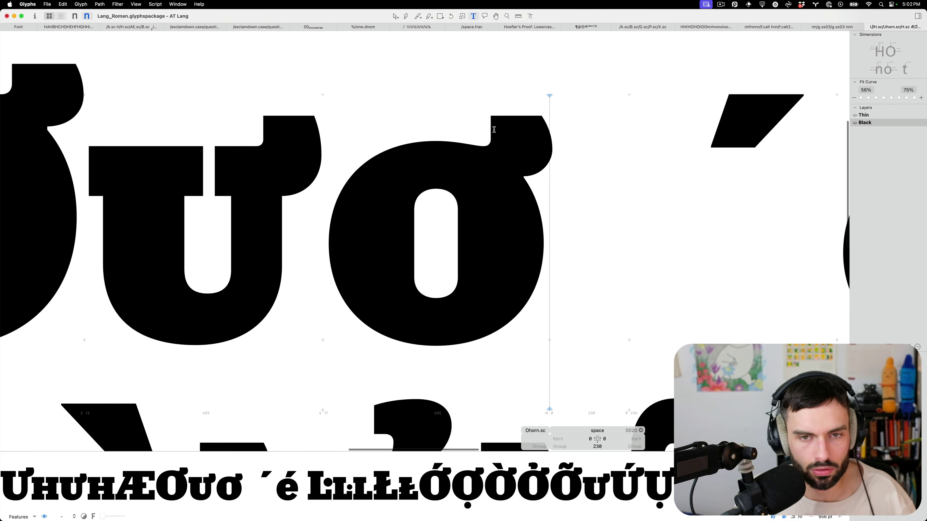
key(Escape)
scroll(461, 143, up, 5)
scroll(388, 156, down, 3)
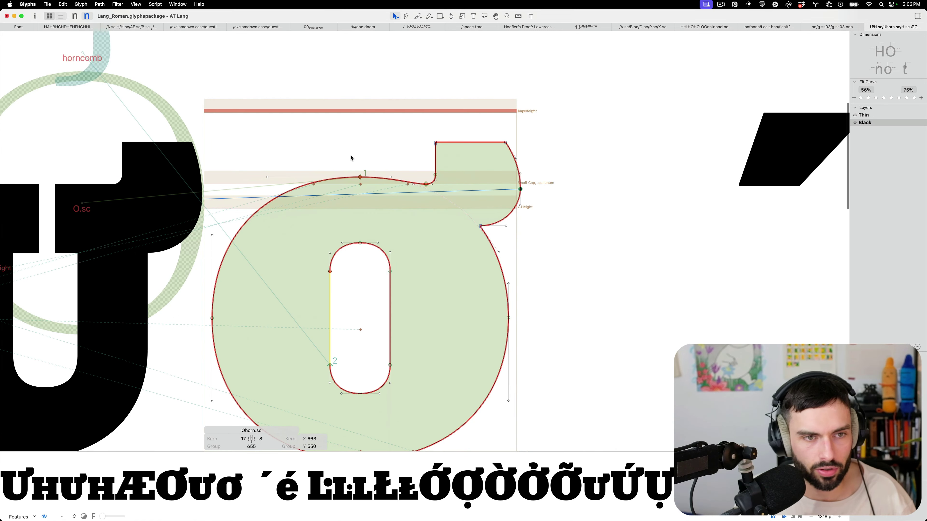
Lower the two nodes at the junction of horn and bowl in the Black Ohorn.sc to Y 466.5
double_click(134, 153)
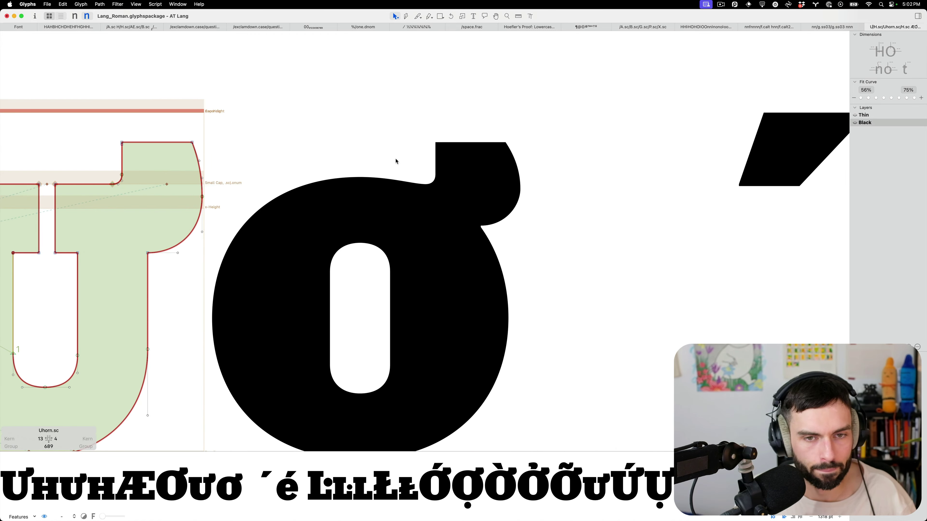
double_click(388, 159)
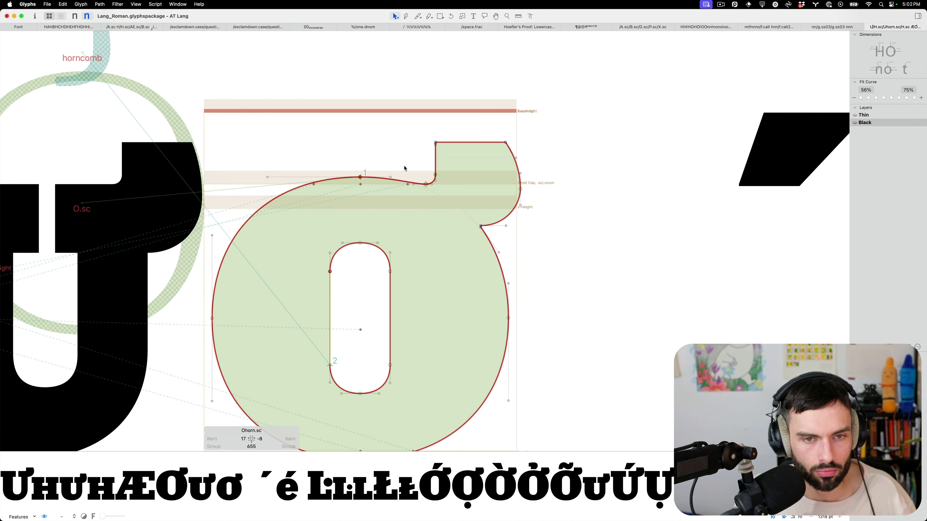
scroll(458, 227, up, 5)
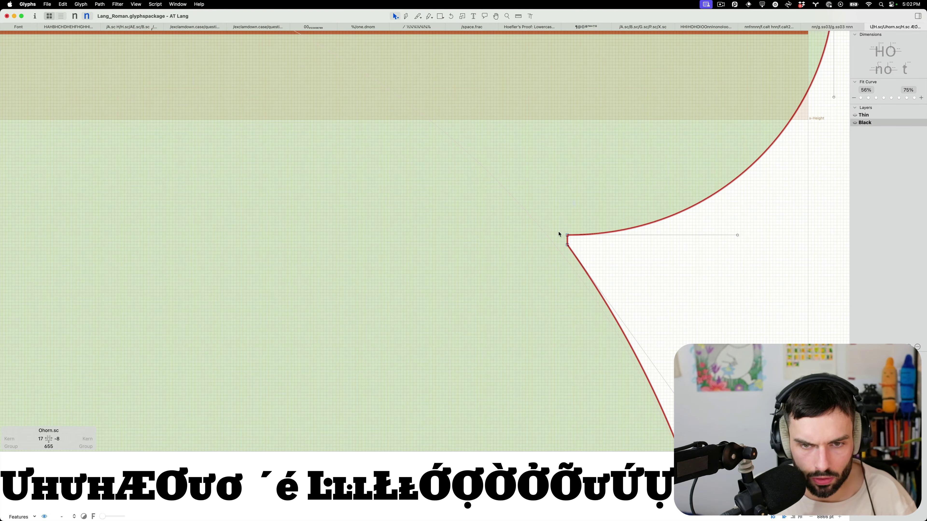
click(565, 240)
key(Down)
key(Down)
key(Down)
key(Down)
key(Down)
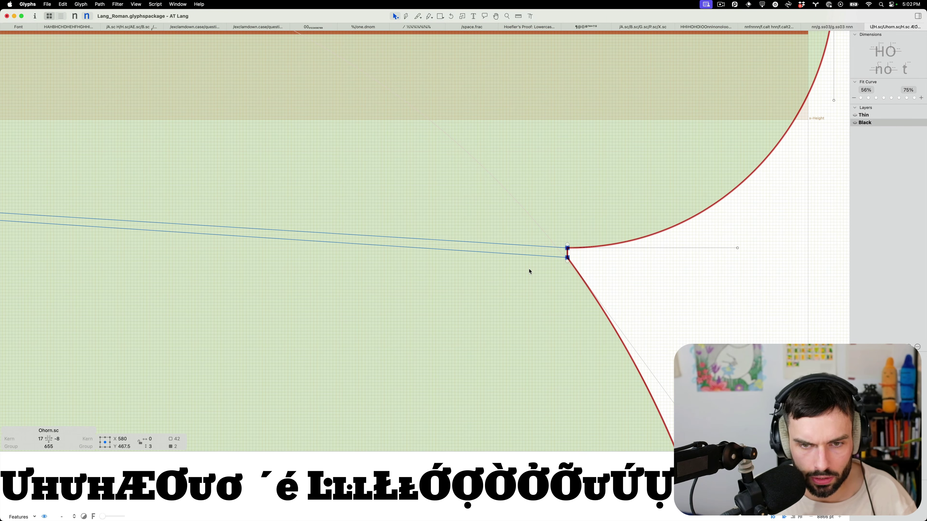
scroll(508, 222, down, 3)
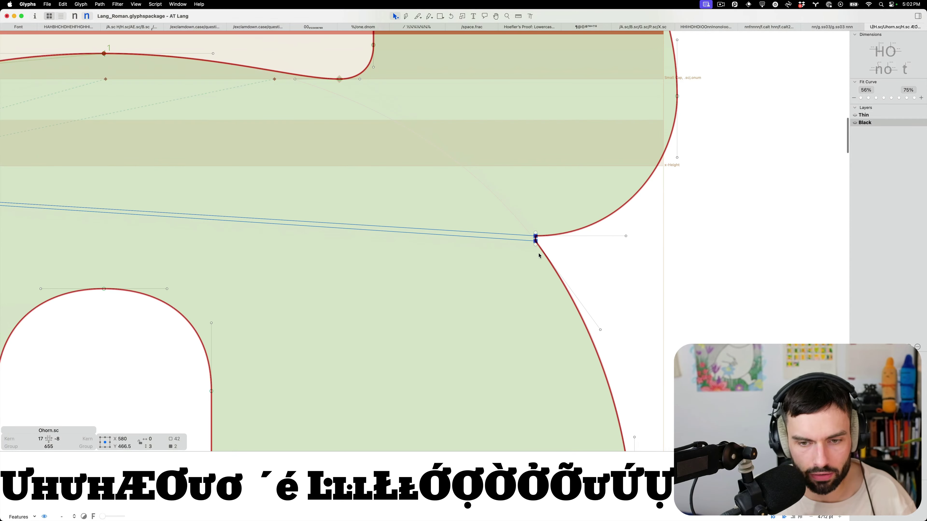
Move the curve handle just below the horn junction of the Black Ohorn.sc to X 619, Y 413
click(600, 330)
scroll(605, 353, up, 4)
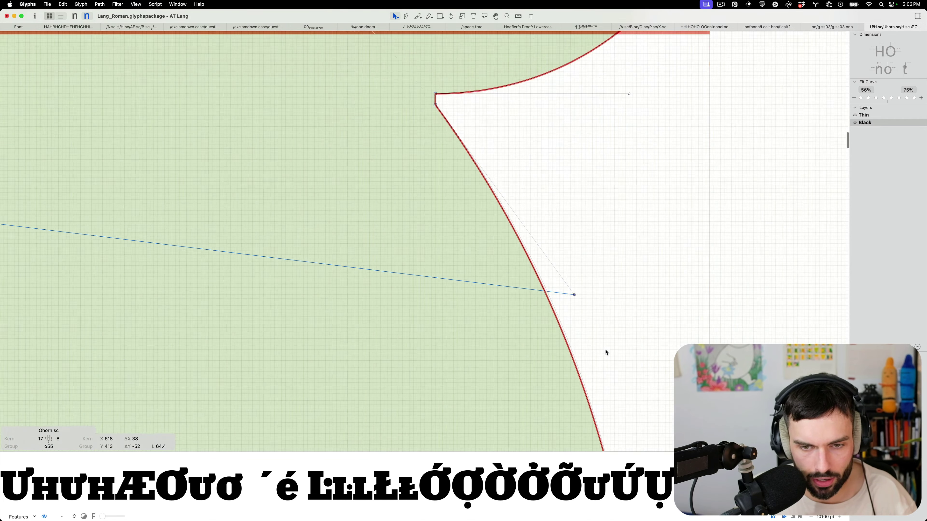
scroll(605, 353, down, 6)
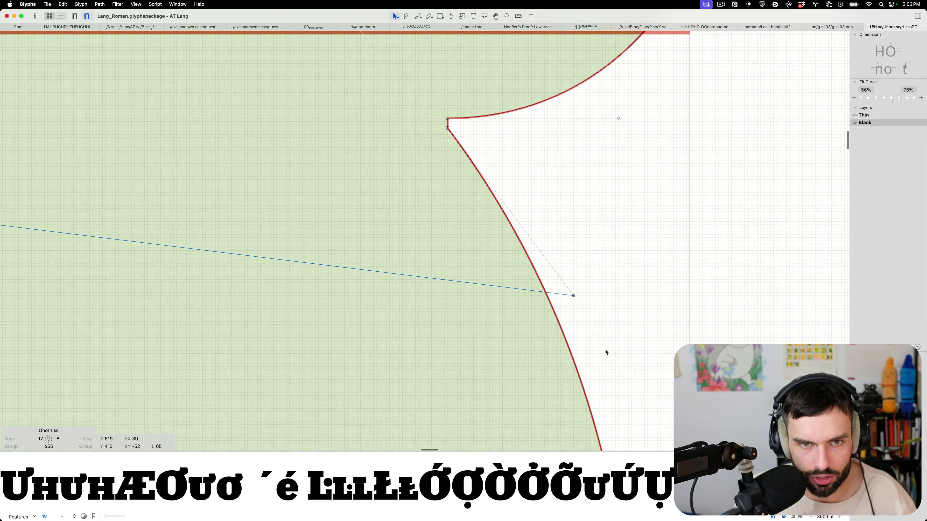
Examine the Black Uhorn.sc and Ohorn.sc as filled text at several sizes, checking the horn junctions against the neighbouring glyphs
scroll(604, 322, down, 2)
key(t)
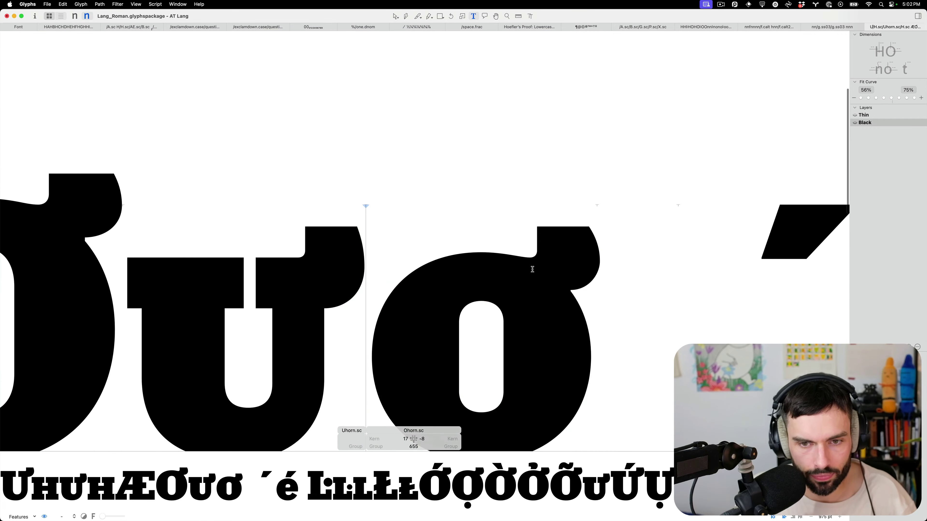
scroll(534, 270, down, 2)
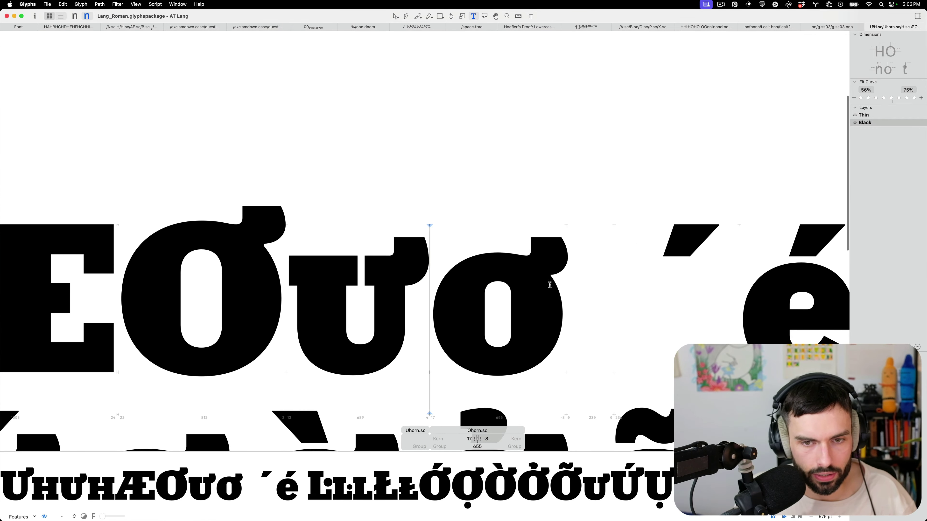
scroll(550, 284, up, 4)
scroll(515, 250, down, 2)
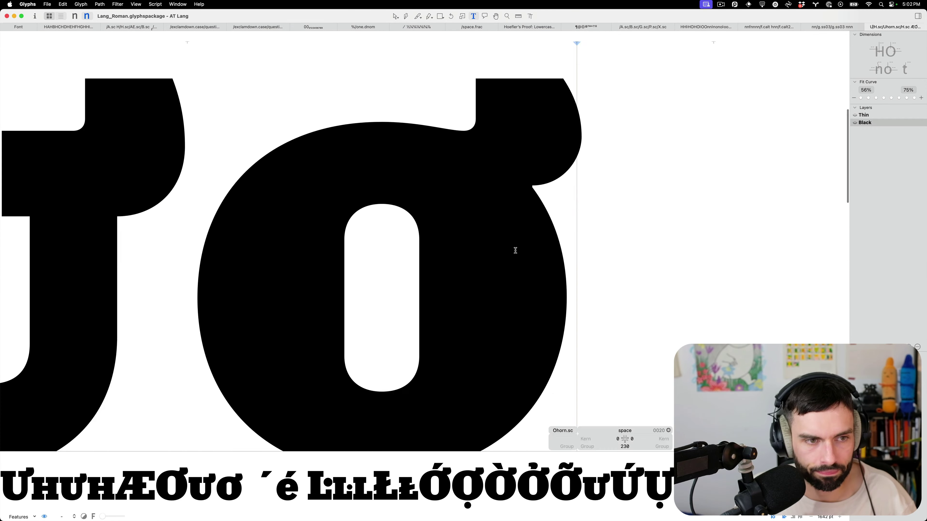
key(Escape)
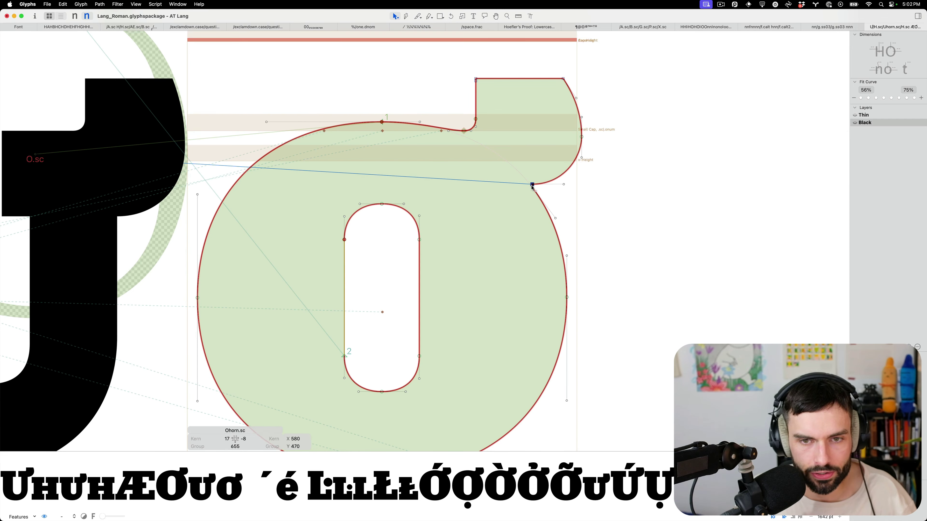
key(t)
scroll(531, 185, down, 1)
scroll(531, 185, down, 4)
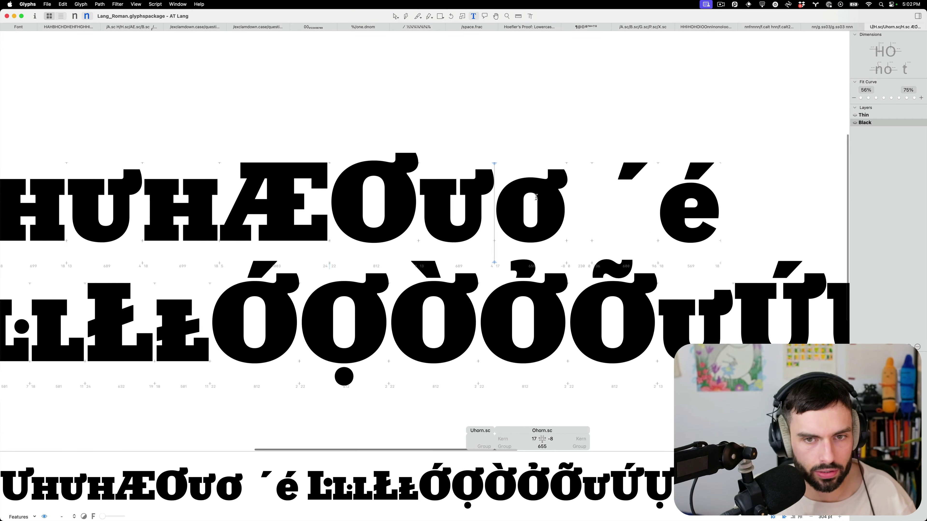
scroll(536, 197, up, 2)
Switch to the Thin master and decompose the U.sc and horn components of Uhorn.sc into outlines
key(super+1)
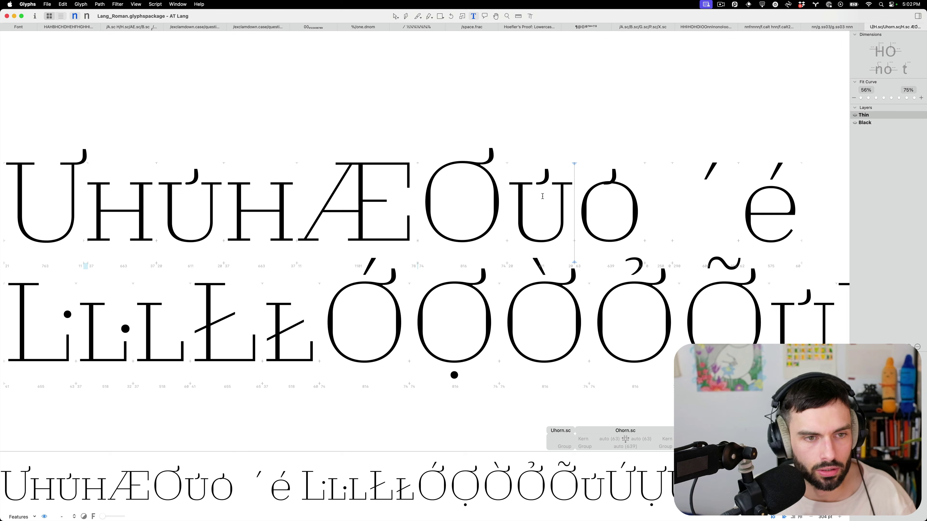
key(Escape)
scroll(496, 210, up, 5)
right_click(408, 210)
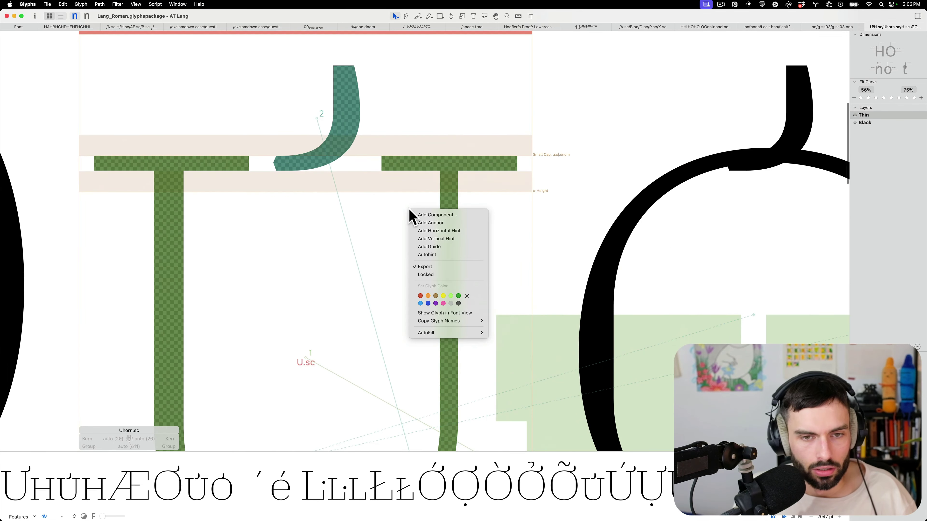
key(super+a)
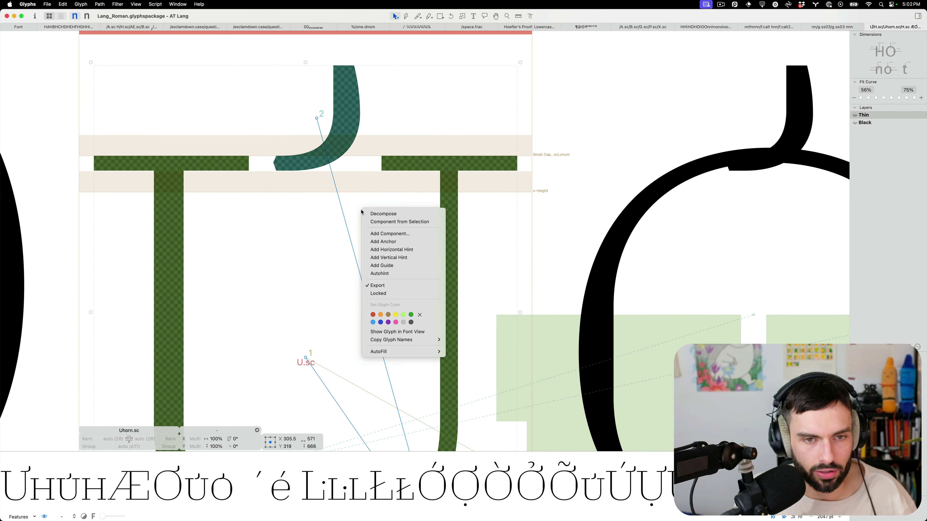
right_click(363, 209)
click(388, 213)
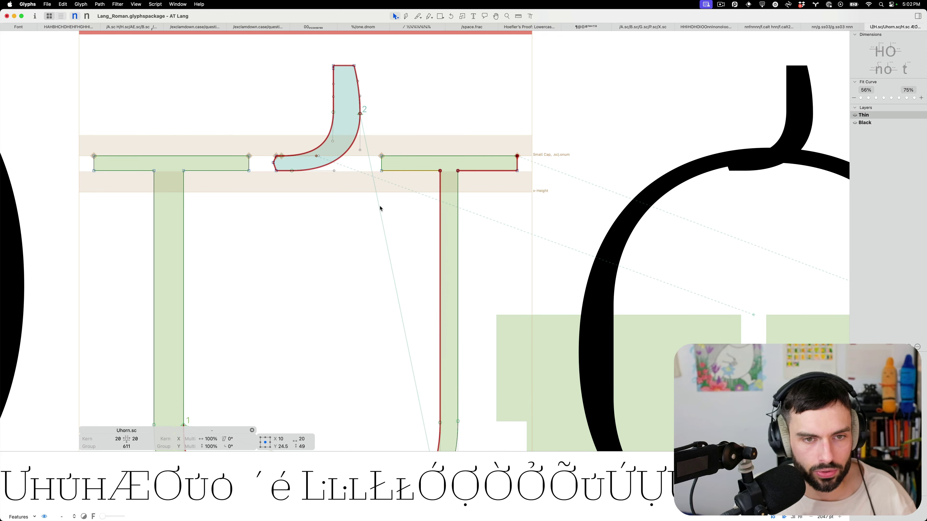
Move the horn outline onto the right serif of the Thin Uhorn.sc and merge the overlapping shapes
double_click(329, 169)
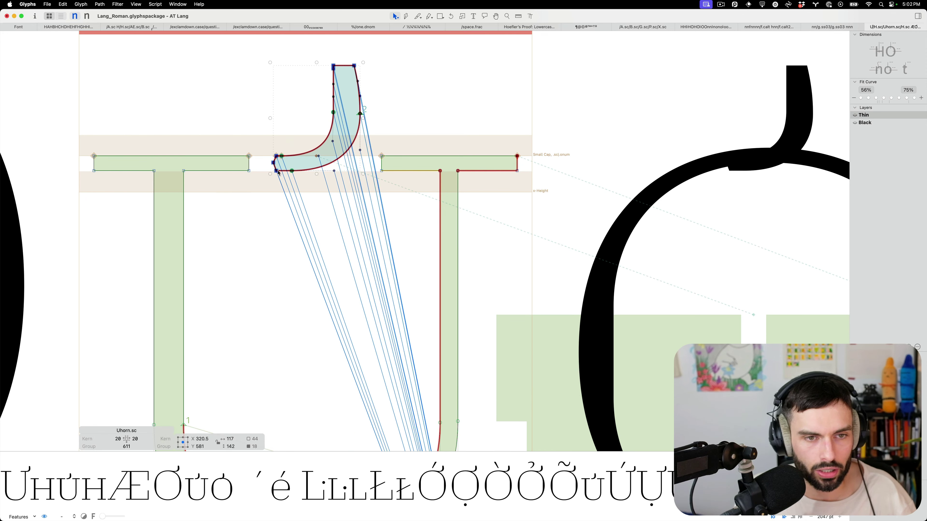
drag(278, 172, 474, 170)
click(519, 177)
key(super+a)
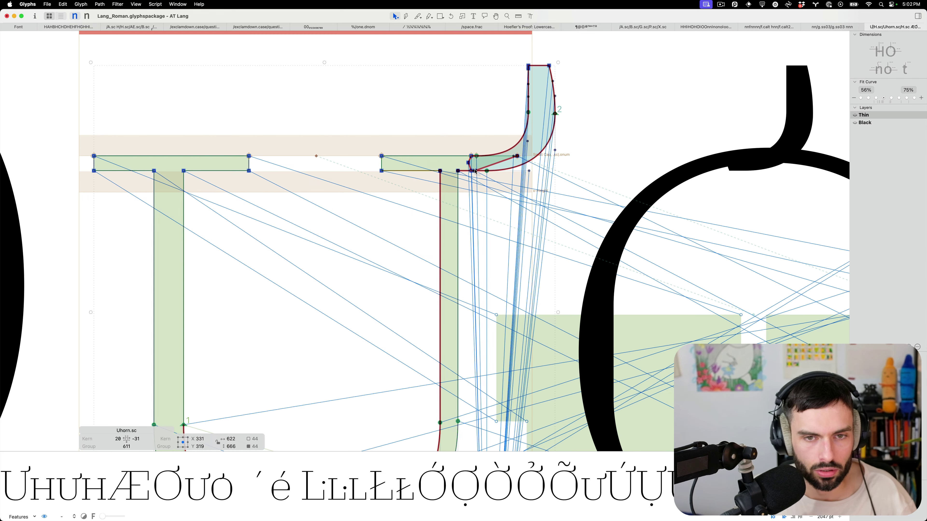
key(super+shift+o)
click(494, 206)
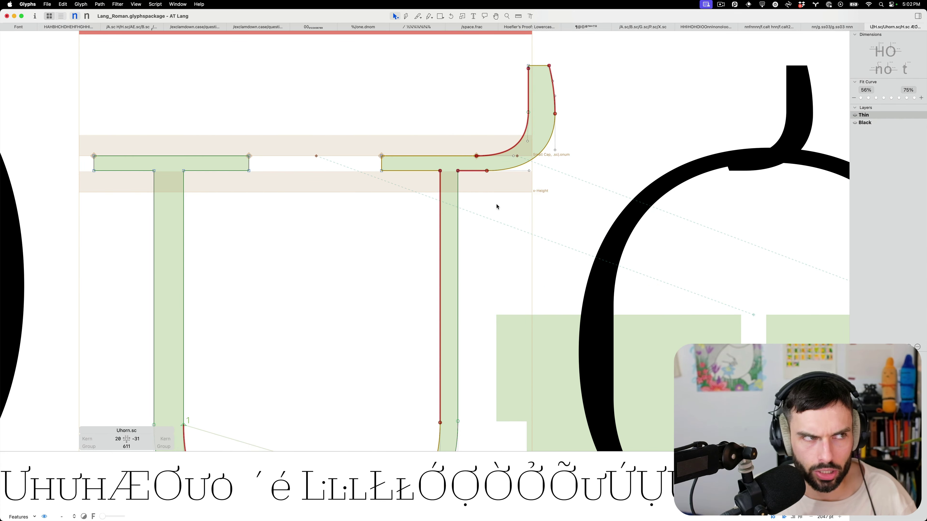
Delete the extra node on the horn's underside in Uhorn.sc and set the remaining curve handle to X 607, Y 506
scroll(496, 198, up, 5)
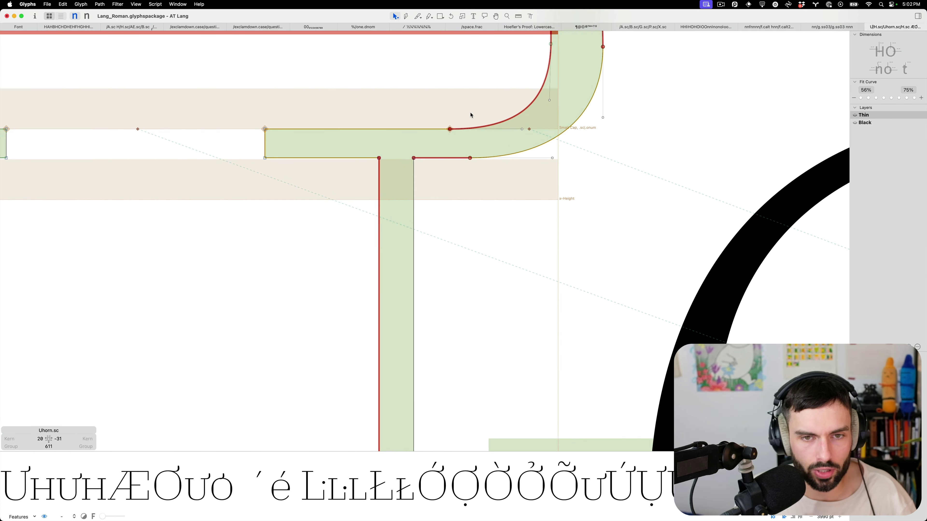
click(470, 158)
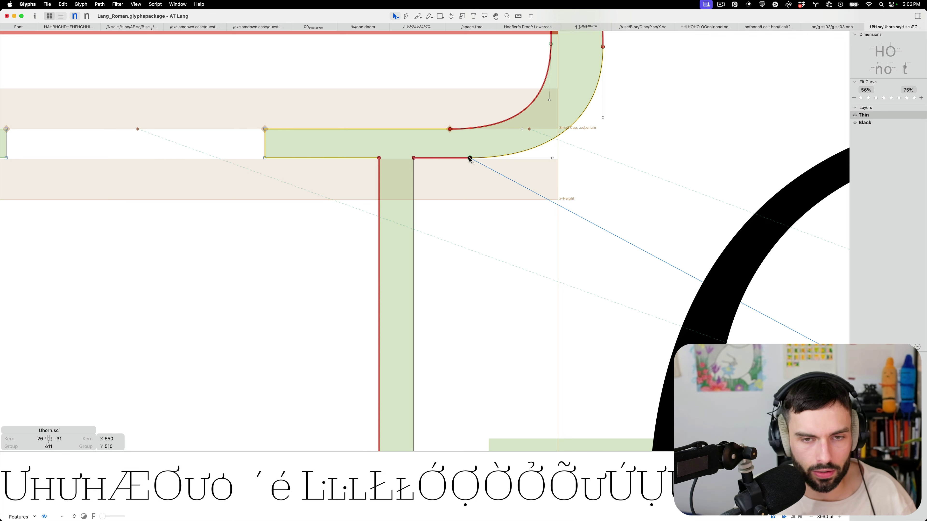
key(Delete)
drag(552, 160, 554, 165)
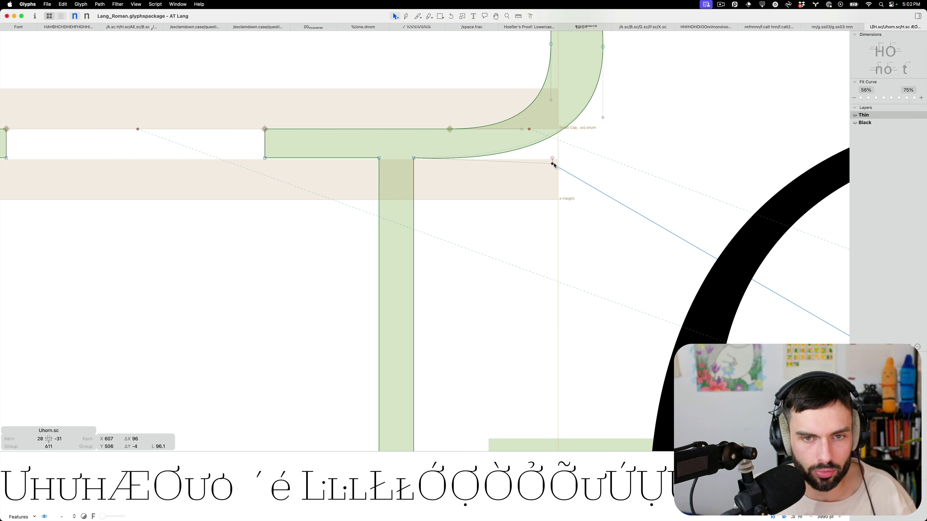
click(459, 135)
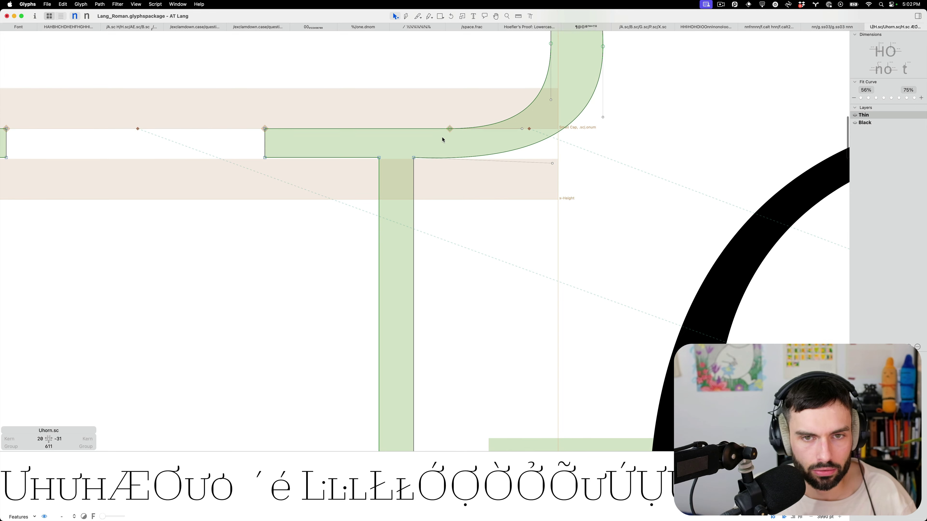
Shift the node where the horn leaves the serif's top edge left, in line with the stem's right side
scroll(443, 138, down, 5)
drag(448, 138, 426, 138)
key(t)
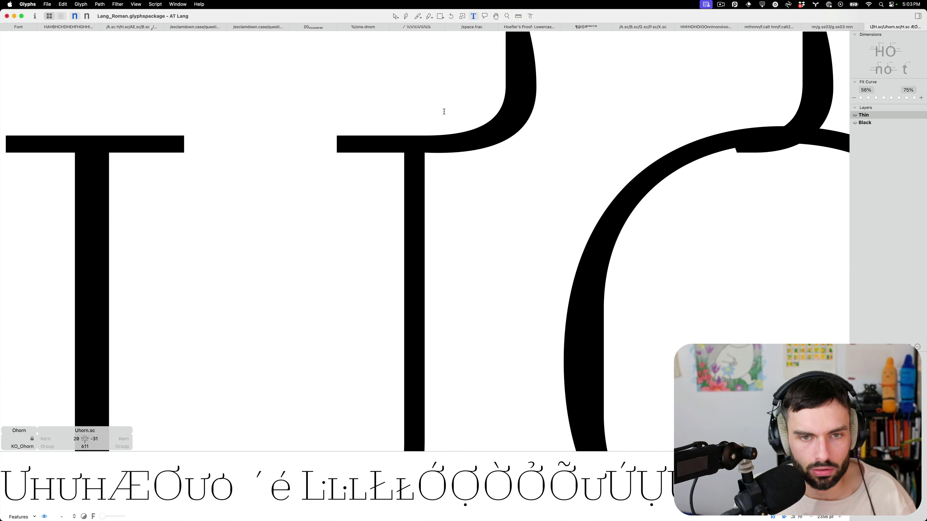
Insert the capital Uhorn glyph before Uhorn.sc in the sample text for comparison
scroll(444, 111, down, 10)
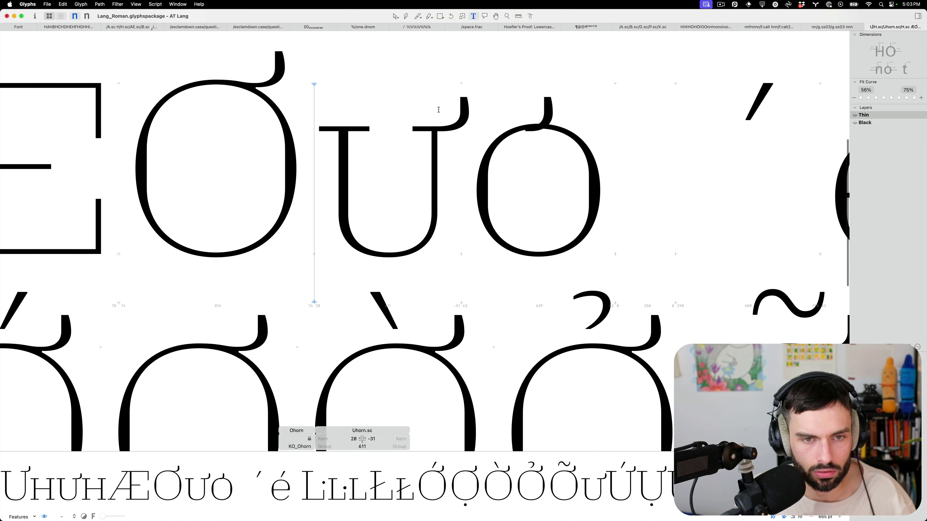
key(super+f)
text(Uhon)
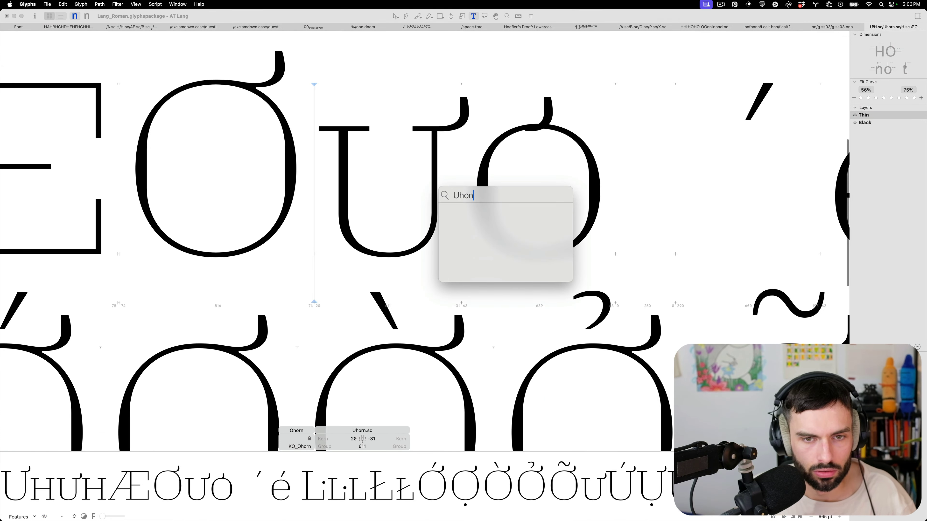
key(BackSpace)
text(rn)
key(Return)
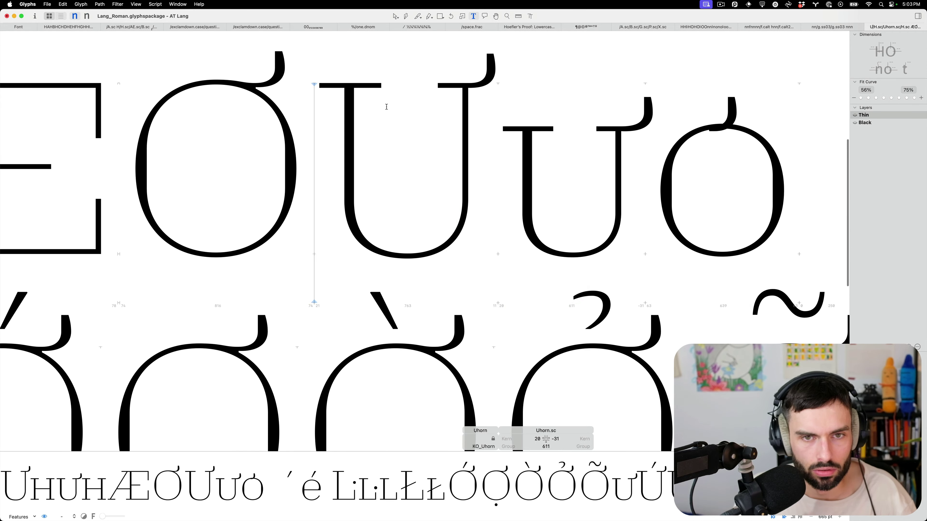
Compare the capital Uhorn's horn joint, and raise the handle under Uhorn.sc's horn level with the serif's lower edge
key(Escape)
scroll(468, 85, up, 5)
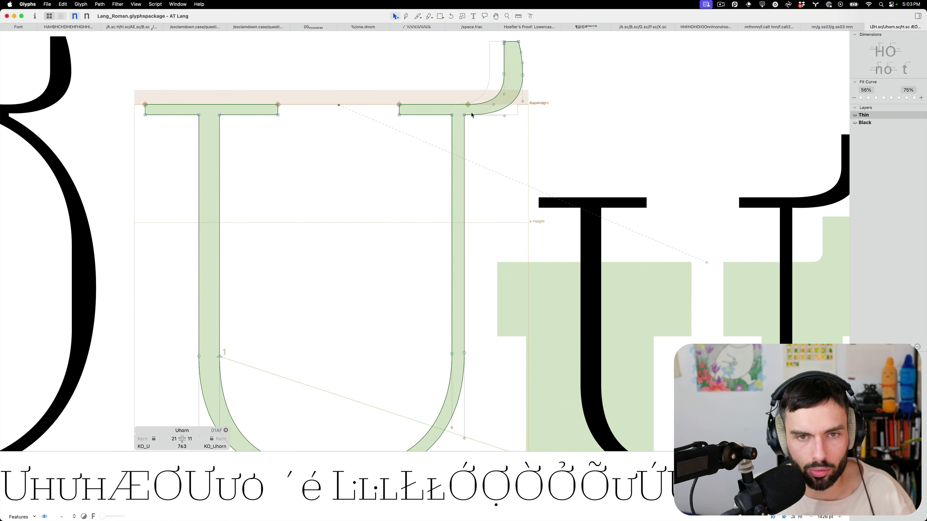
scroll(473, 116, right, 5)
double_click(520, 141)
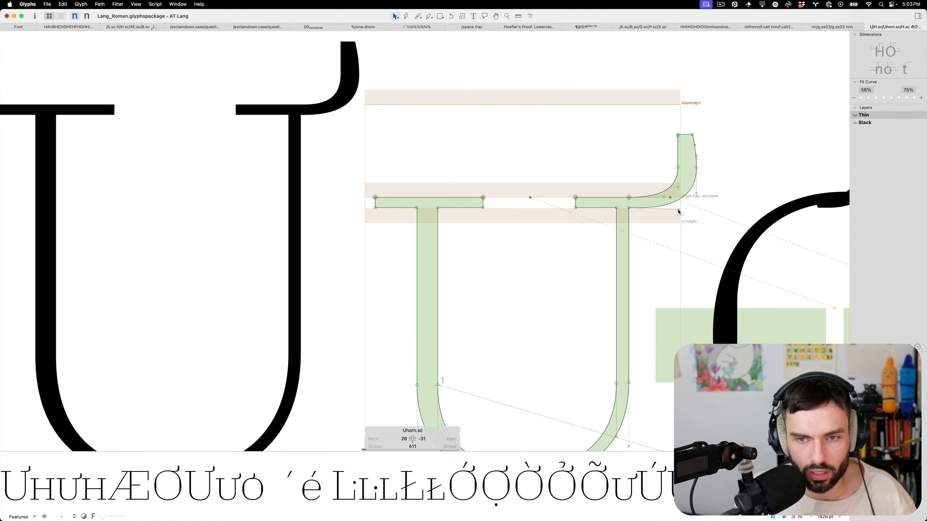
drag(678, 210, 678, 208)
Shift the upper part of the horn in the Thin Uhorn.sc 30 units left, to X 594
drag(710, 174, 602, 94)
key(shift+Left)
key(shift+Left)
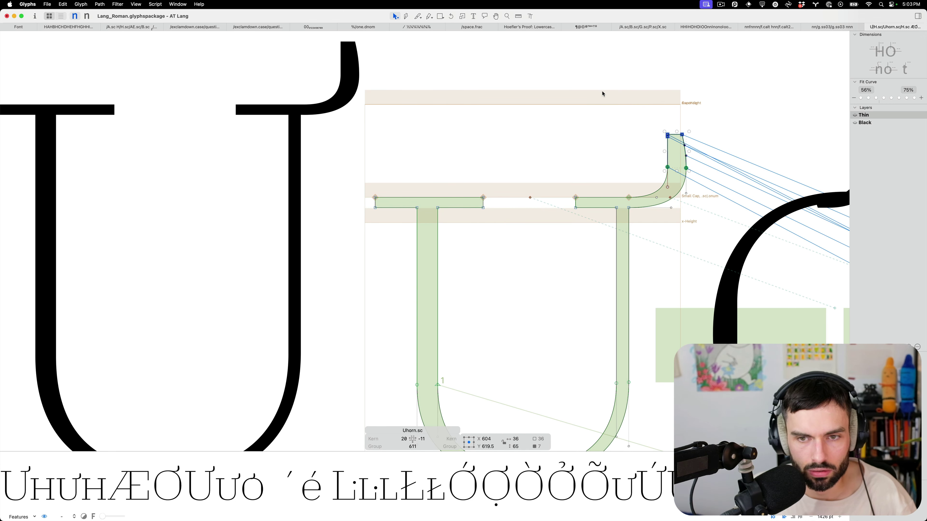
key(shift+Left)
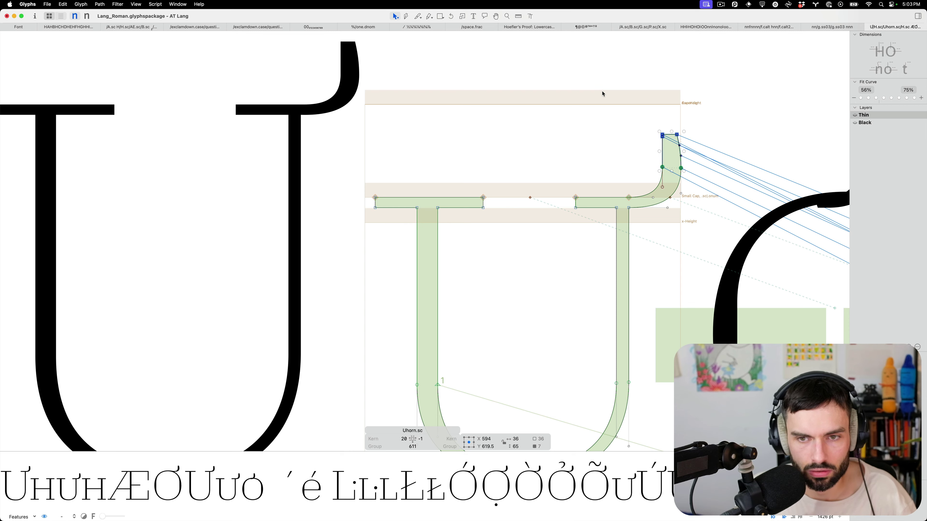
key(t)
Open the Thin Ohorn.sc for editing and decompose its O.sc and horn components into outlines
scroll(491, 128, down, 5)
scroll(491, 129, up, 3)
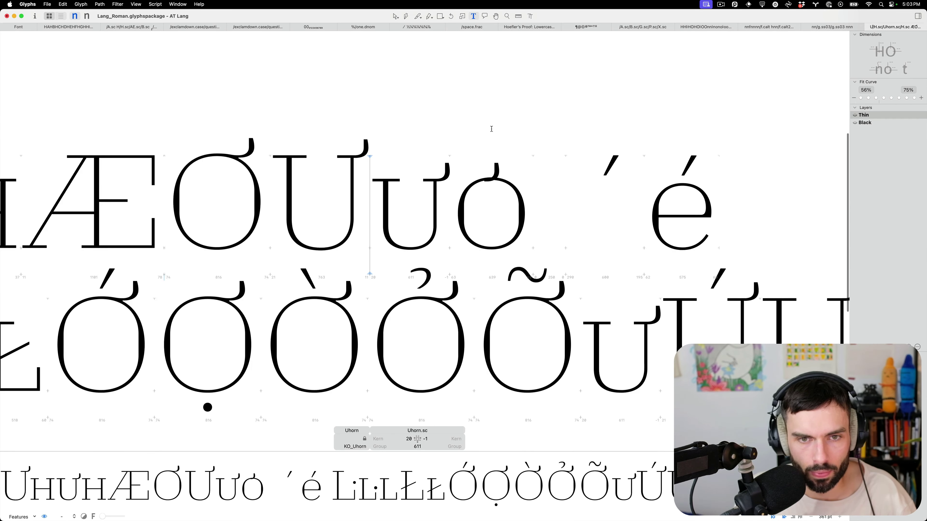
double_click(495, 204)
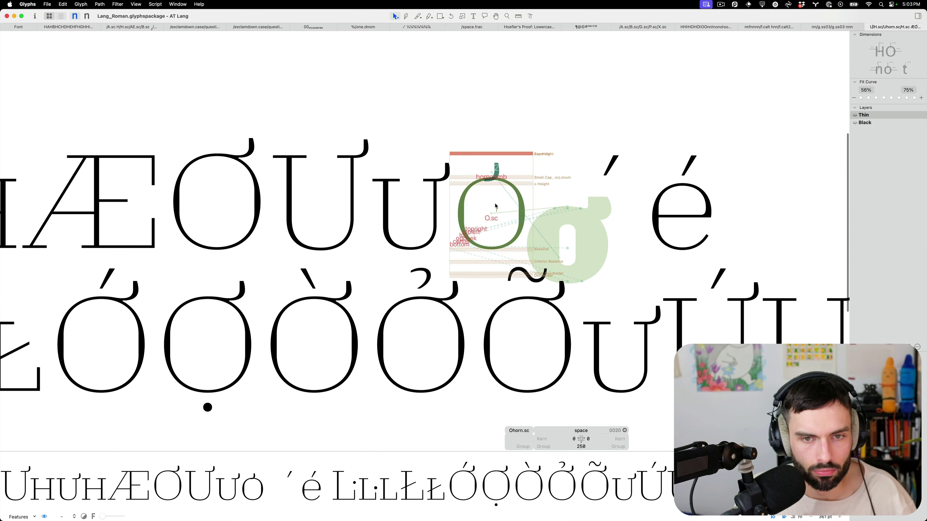
scroll(503, 199, up, 5)
key(super+a)
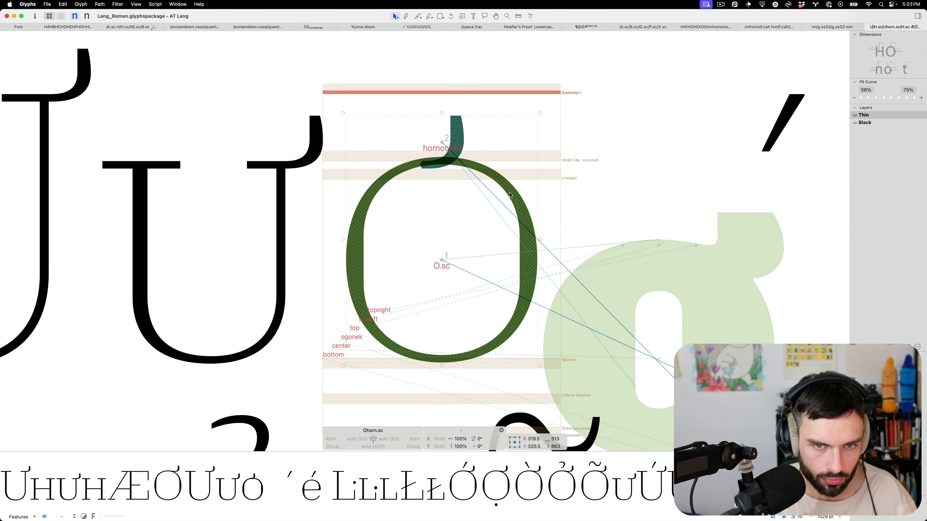
right_click(448, 201)
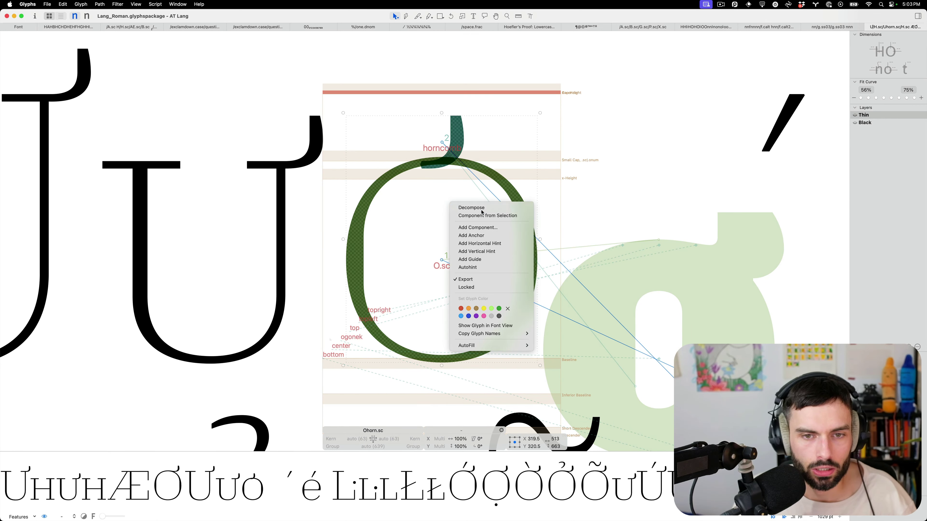
click(483, 209)
Move the whole horn contour of Ohorn.sc 200 units right, to X 520.5
double_click(469, 135)
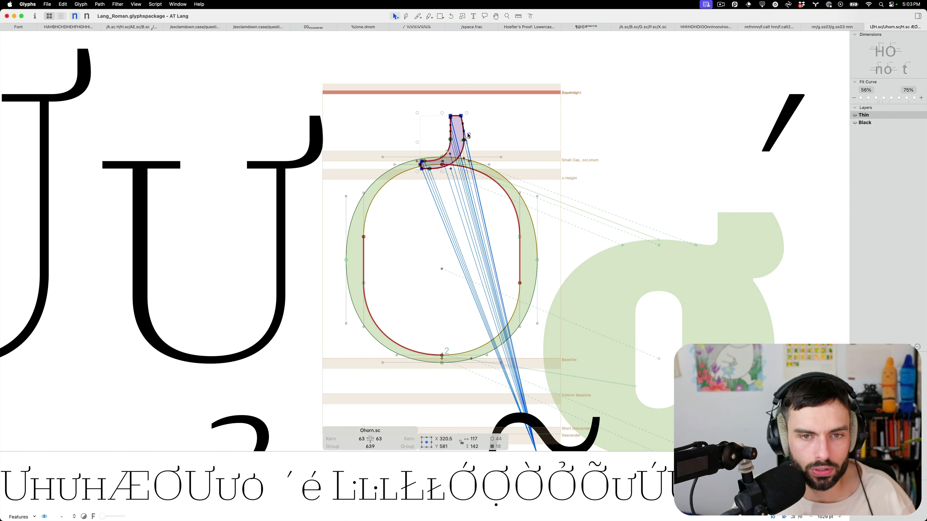
key(super+Right)
key(super+Right)
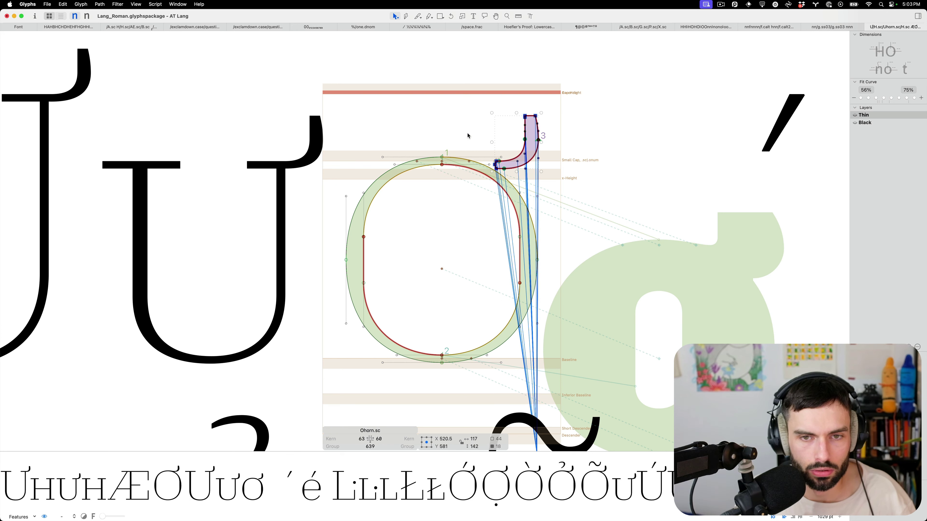
key(Escape)
scroll(465, 135, down, 5)
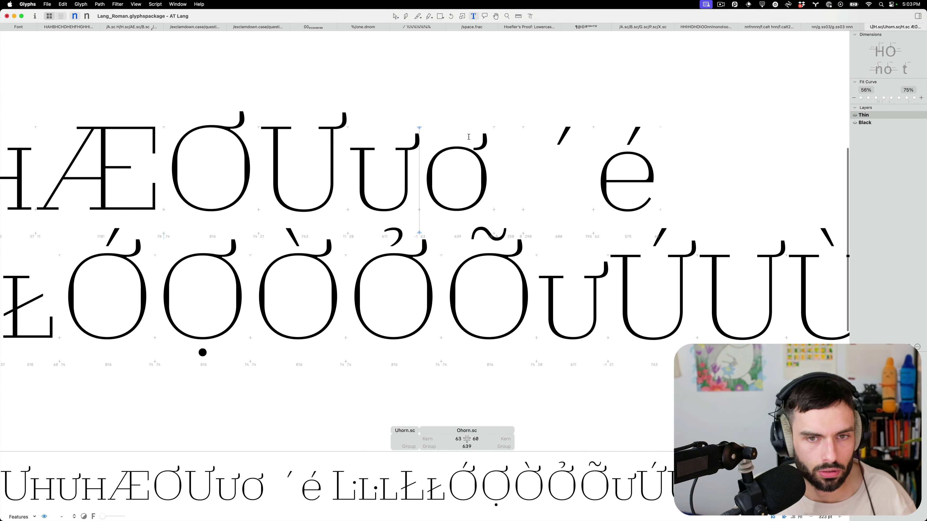
Shift the horn contour 30 units back left, to X 490.5, so its end overlaps the O's bowl
scroll(469, 136, up, 10)
key(Escape)
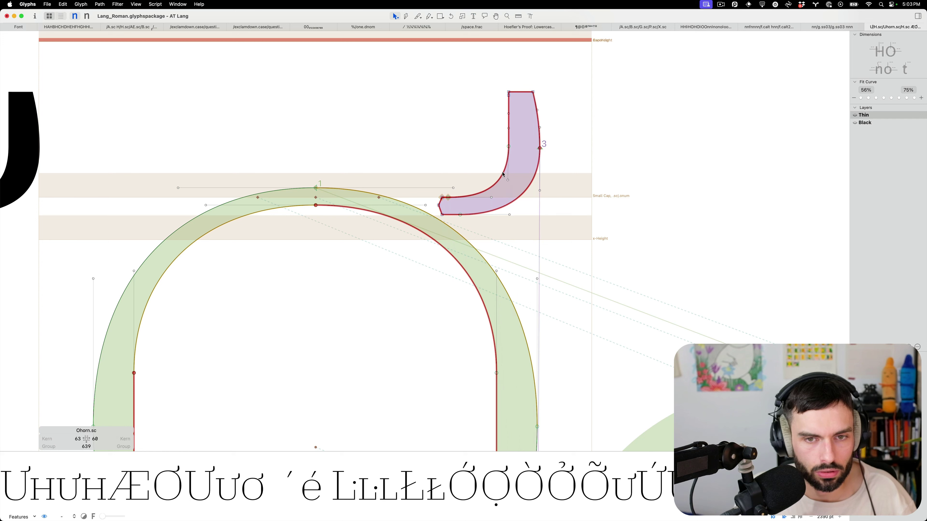
double_click(502, 174)
key(shift+Left)
key(shift+Left)
key(shift+Left)
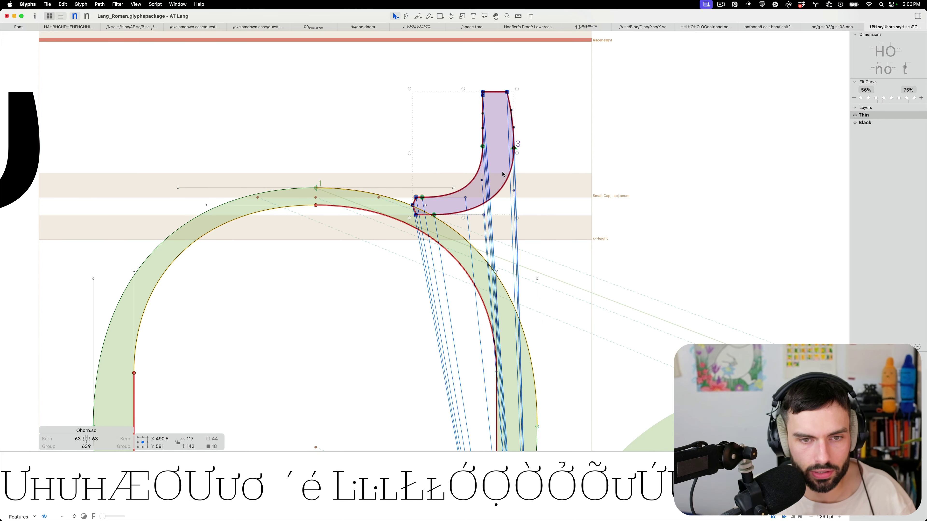
click(525, 182)
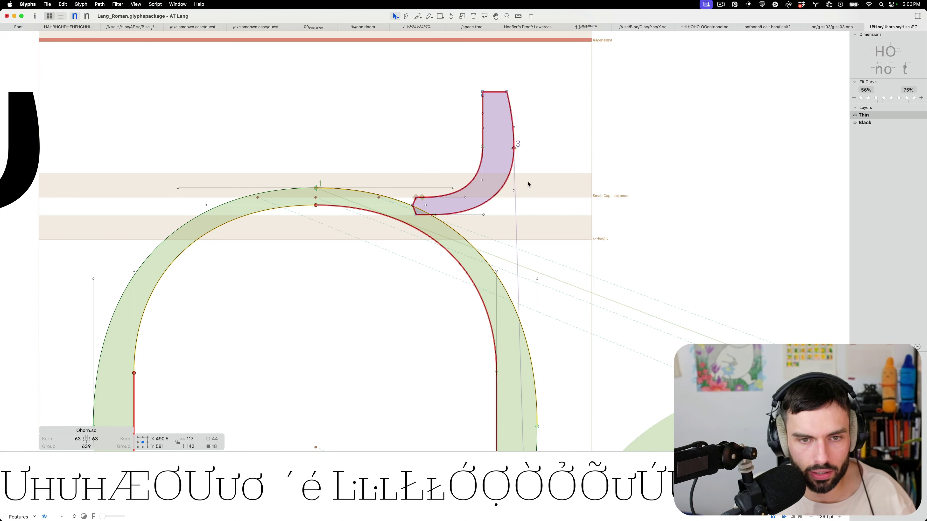
Extend the horn's inner end left into the O's stroke, placing its tip node at X 409, Y 517
click(417, 200)
key(shift+Left)
key(shift+Left)
key(shift+Left)
key(shift+Left)
key(shift+Left)
key(shift+Left)
key(shift+Left)
key(shift+Left)
key(shift+Left)
key(shift+Left)
key(shift+Left)
key(shift+Left)
drag(413, 208, 393, 210)
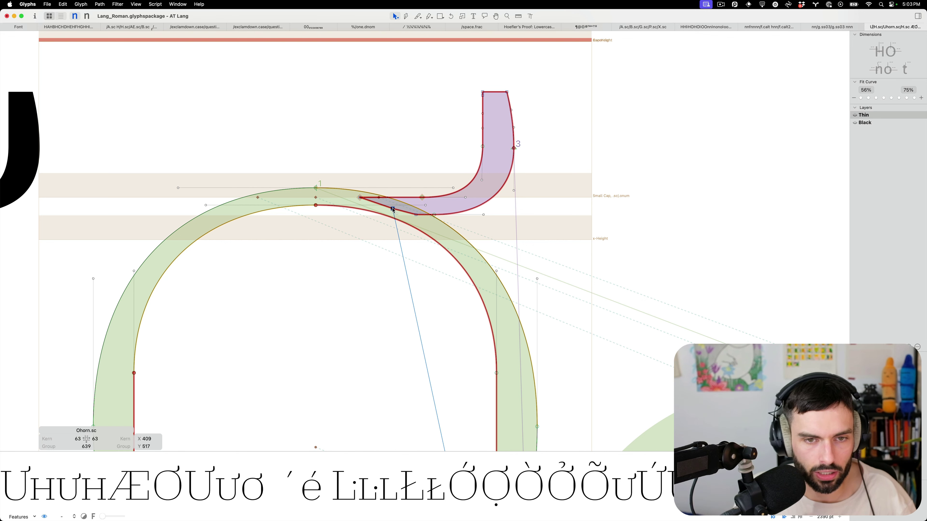
Merge the horn and O outlines by removing their overlap, and add an O.sc component to the glyph's background layer
key(super+a)
key(super+shift+o)
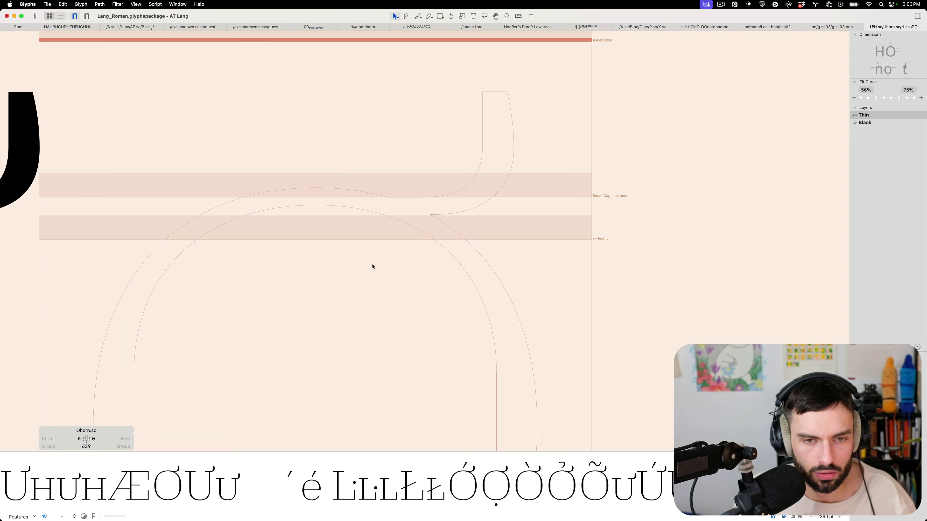
right_click(372, 265)
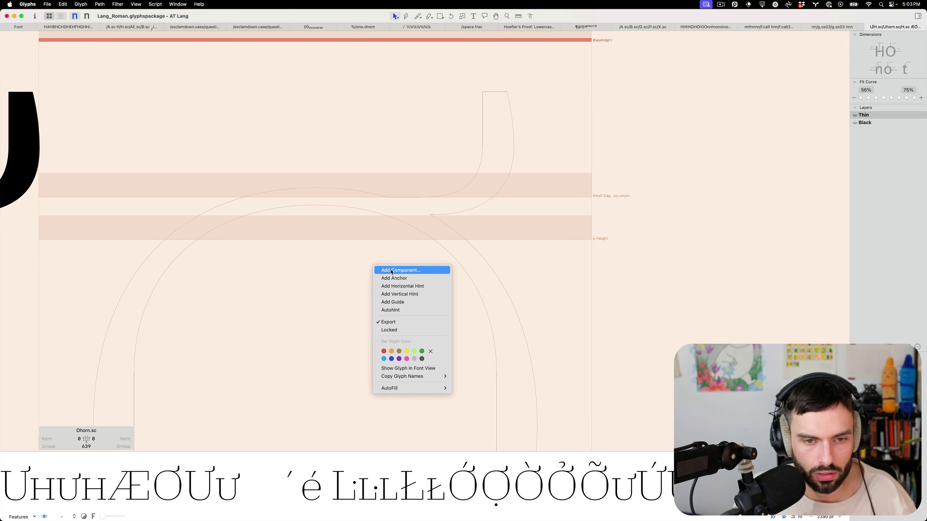
click(379, 269)
text(Ohorn)
key(Return)
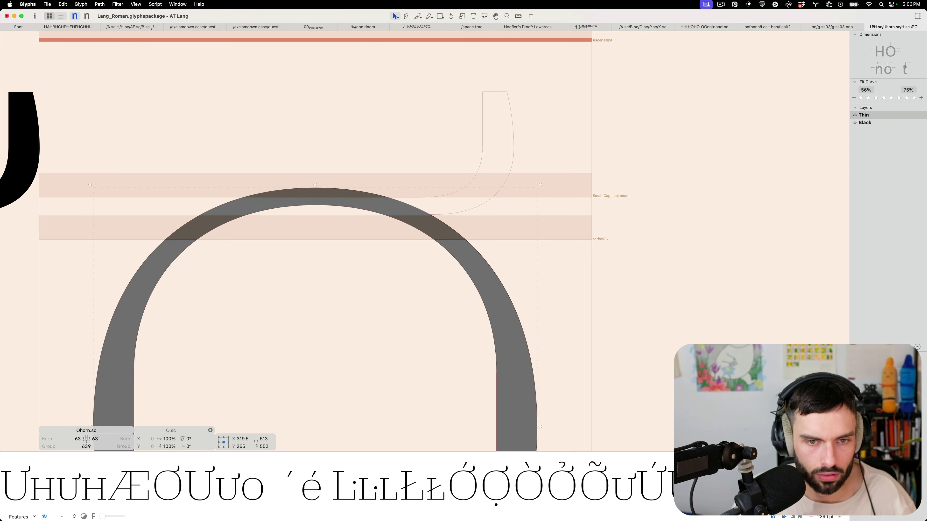
Move the joint node where the O's outer curve meets the horn's underside to X 457, Y 507
scroll(401, 193, up, 3)
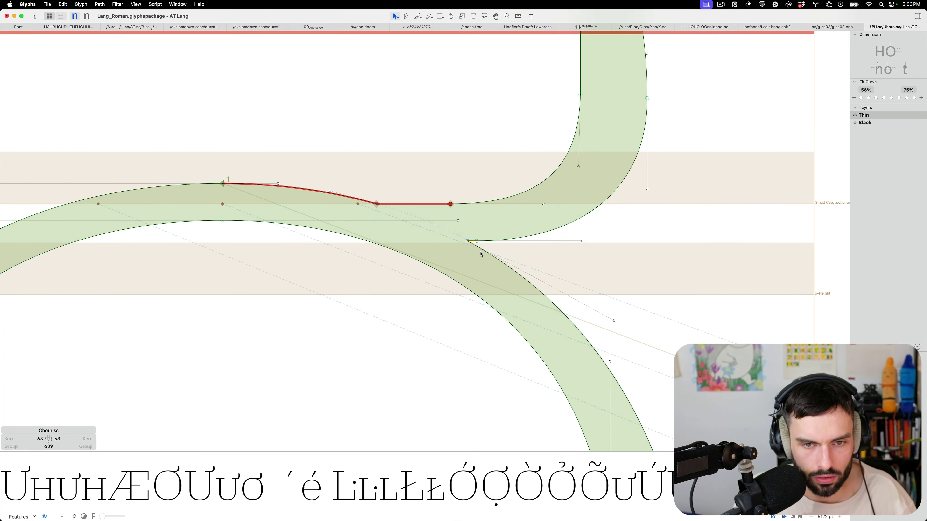
scroll(475, 252, up, 8)
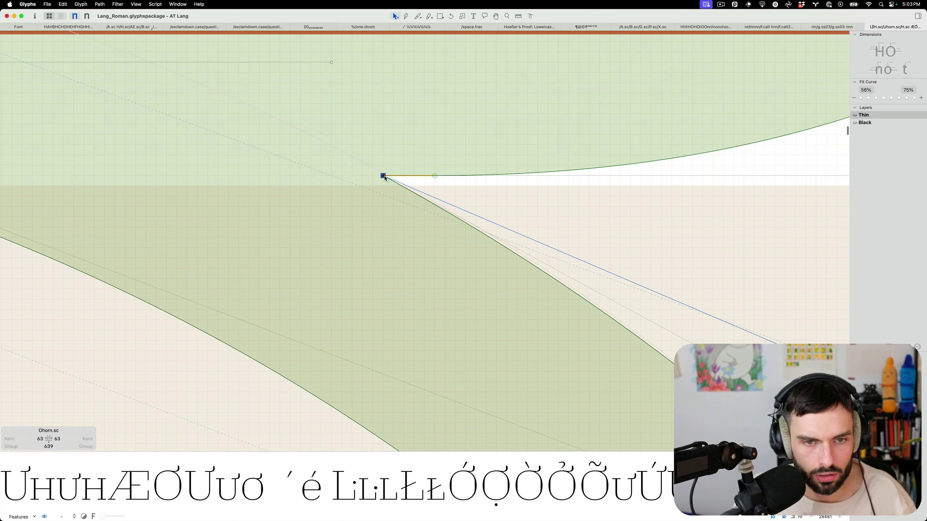
drag(386, 178, 436, 207)
scroll(475, 204, down, 6)
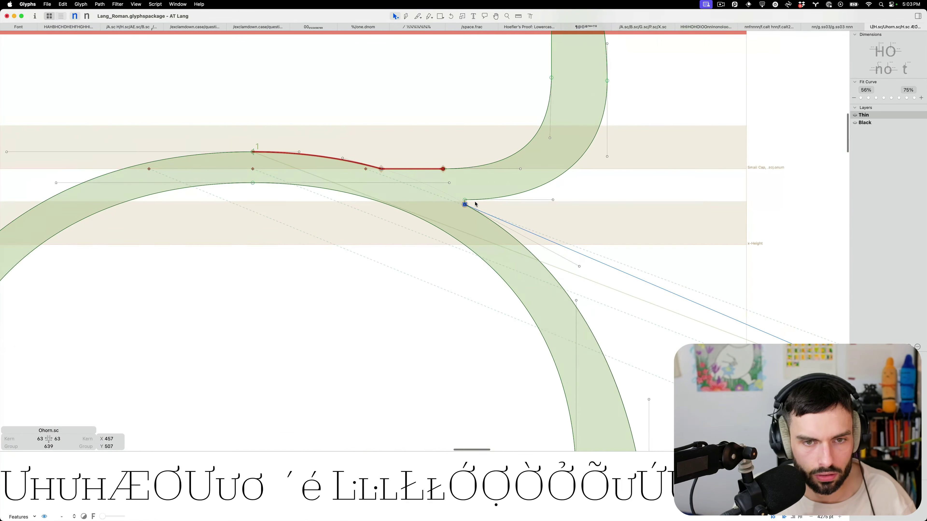
Delete the extra node on the joint's upper edge, level its handle at X 385, Y 530, and realign the horn's underside handle
click(382, 170)
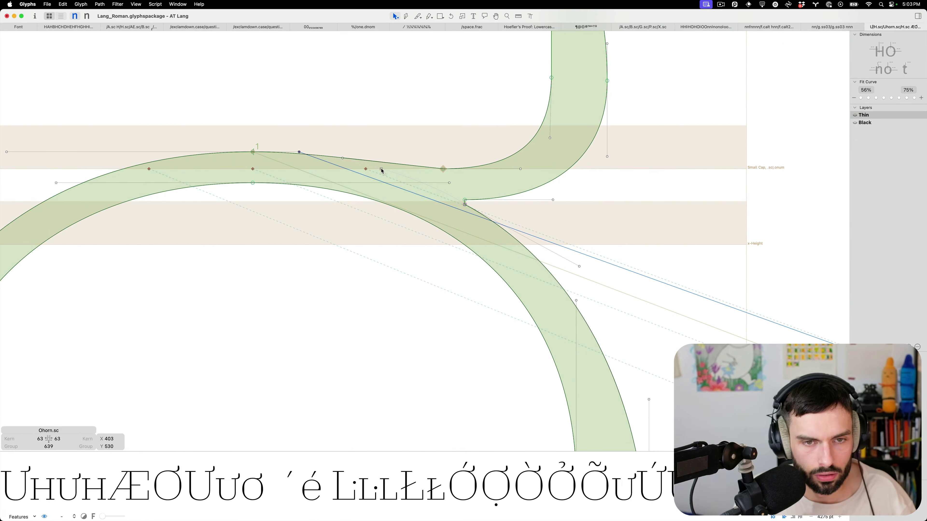
drag(345, 161, 352, 176)
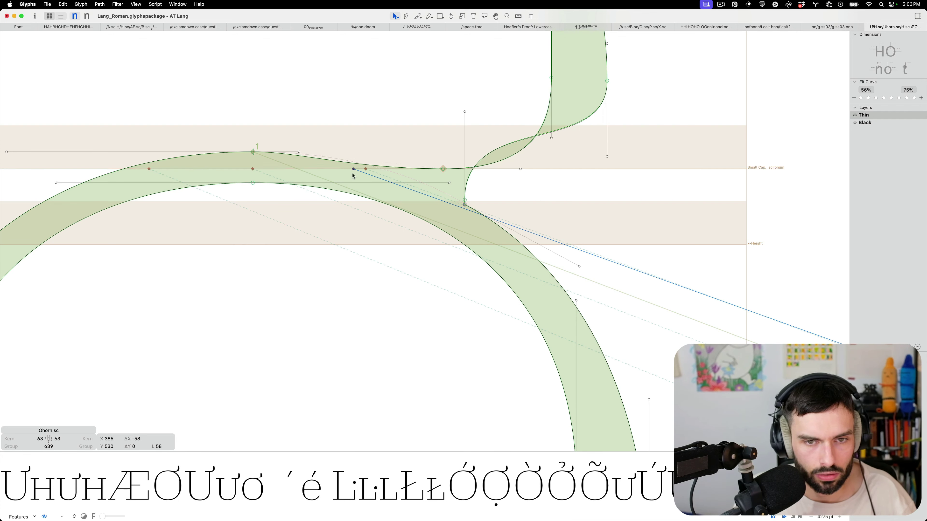
click(464, 200)
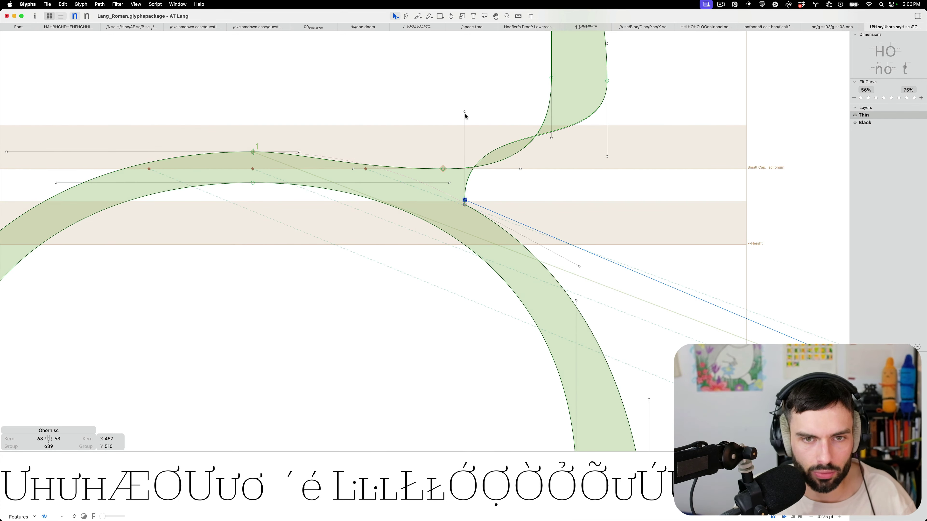
mouse_move(464, 112)
mouse_down()
mouse_move(532, 207)
mouse_move(544, 203)
mouse_up()
scroll(496, 135, down, 5)
key(t)
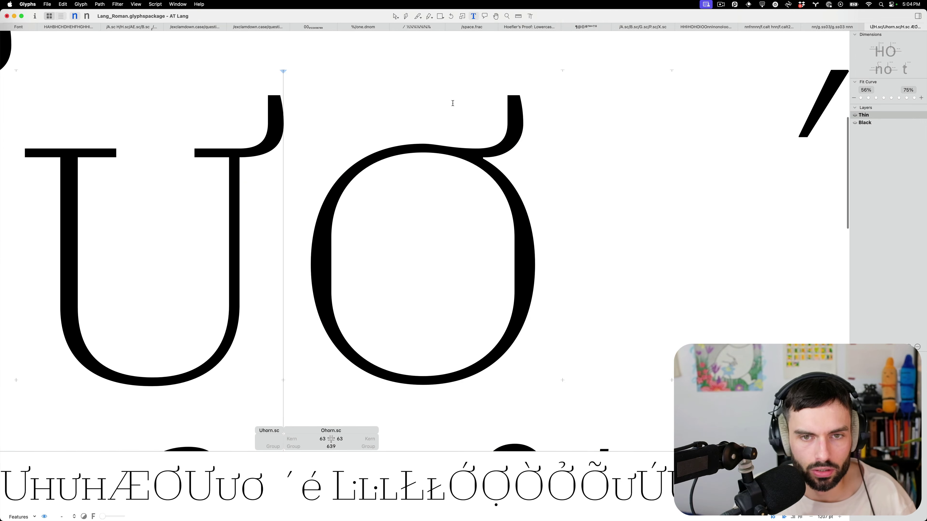
Smooth the O-to-horn transition by lengthening the O's top node handle and moving the facing handle to X 395, Y 530
double_click(452, 103)
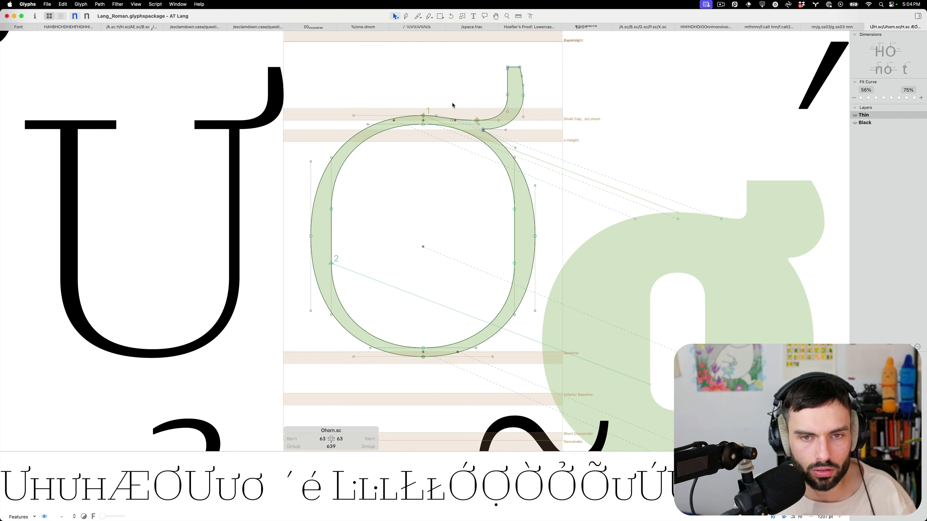
key(t)
scroll(453, 102, up, 4)
key(v)
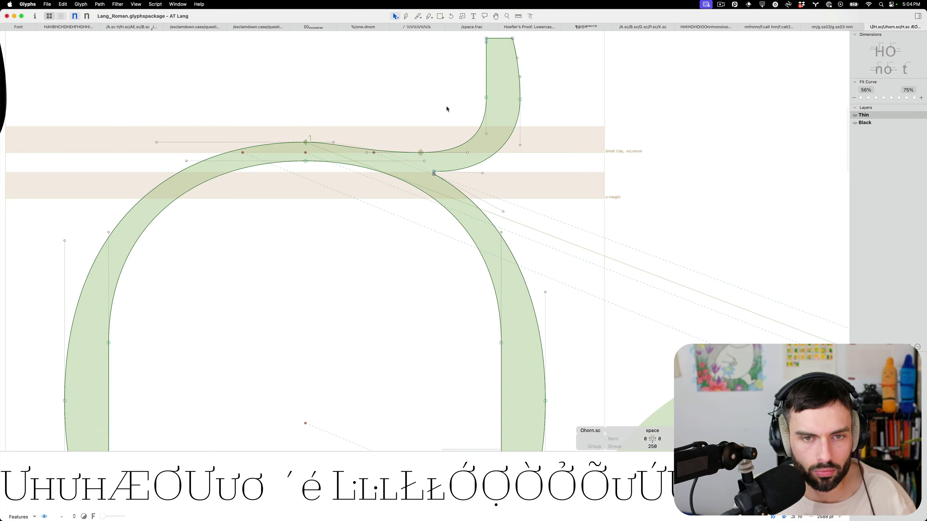
scroll(360, 139, up, 5)
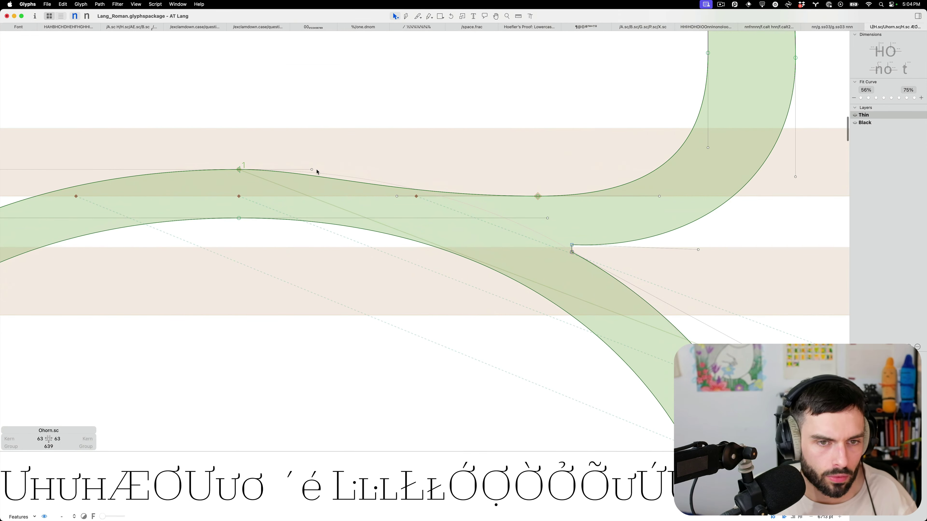
drag(312, 170, 368, 174)
click(478, 199)
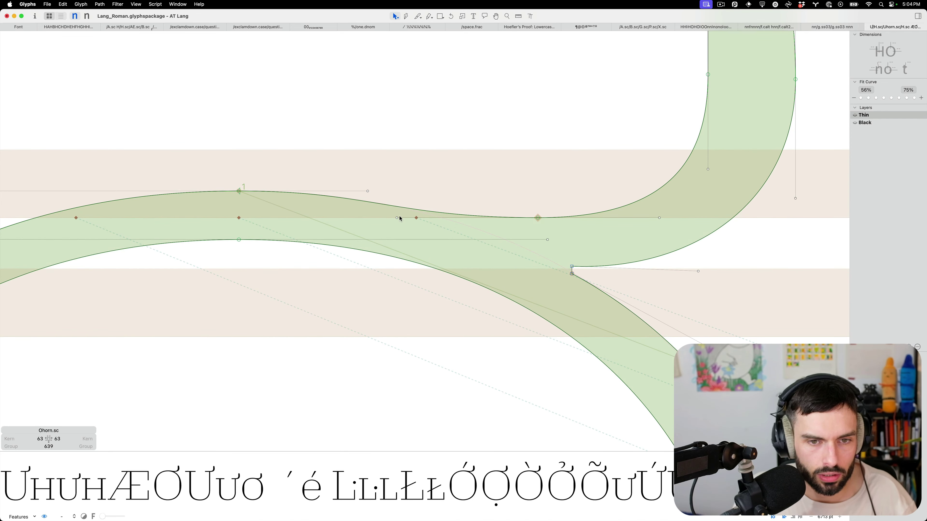
click(397, 219)
drag(397, 218, 421, 218)
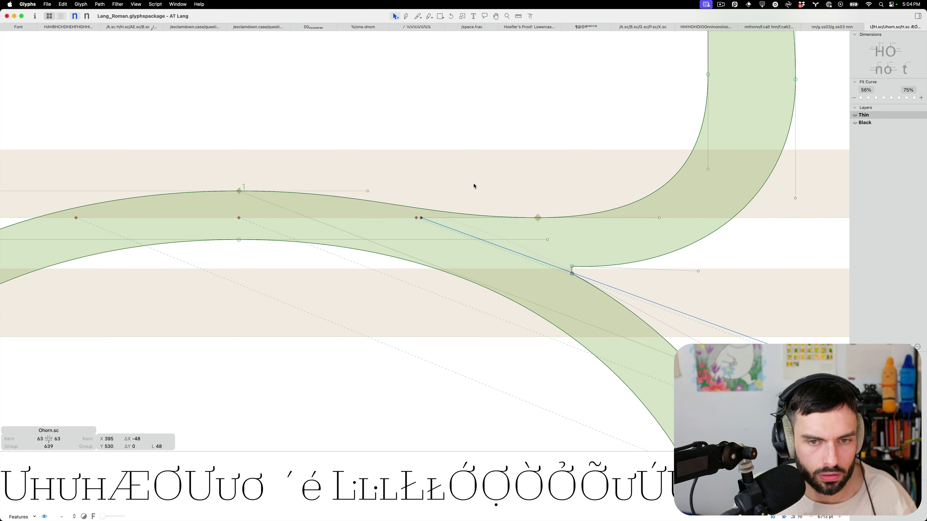
Slide the smooth node on the joint's upper edge left to X 435, Y 530
click(476, 188)
click(537, 218)
scroll(523, 197, down, 10)
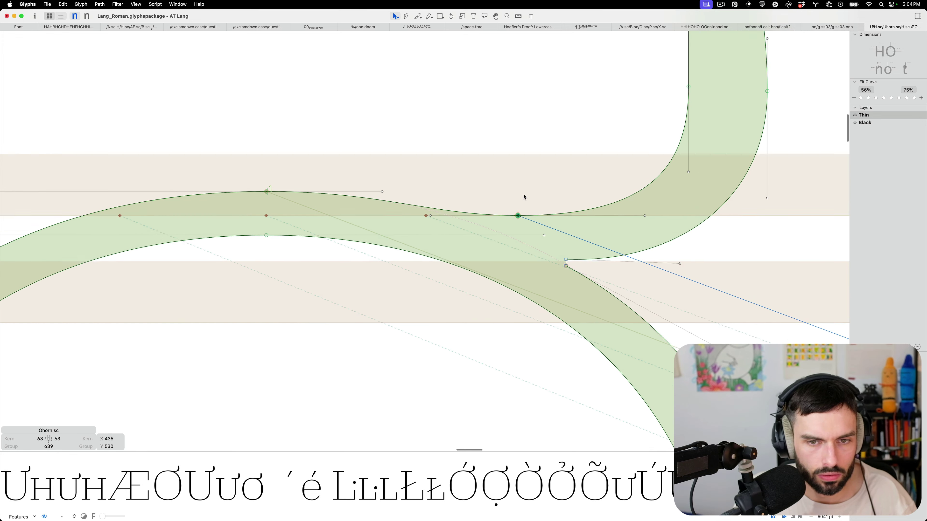
Compare Ohorn.sc with the neighbouring horned letters and shift the upper part of its horn right, to X 541
key(t)
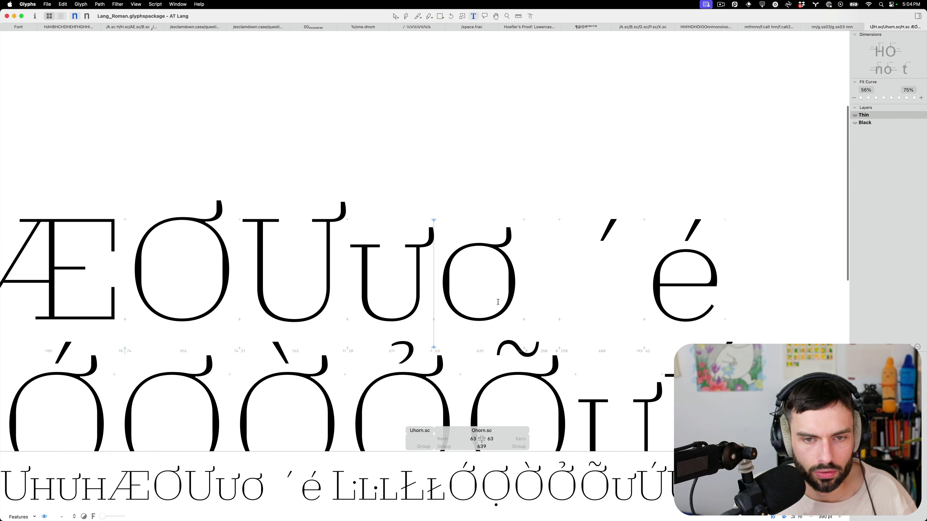
click(487, 271)
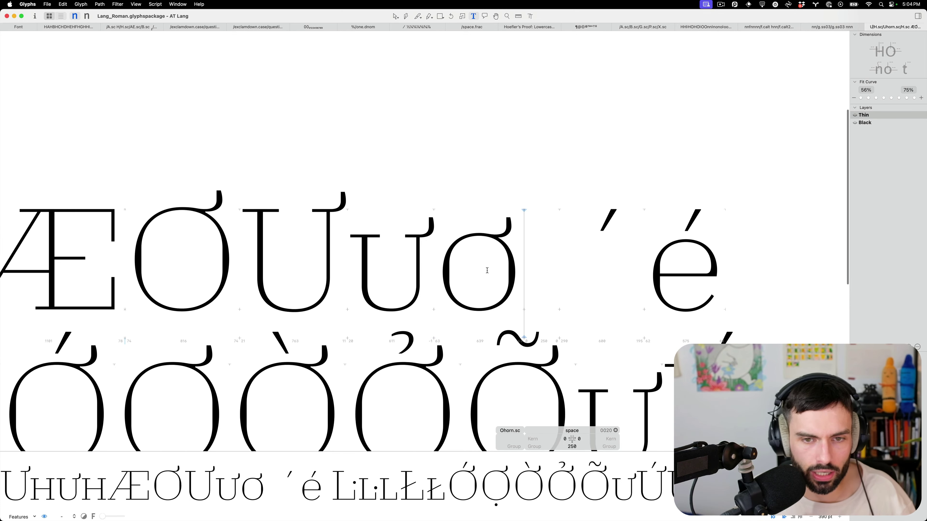
scroll(505, 236, up, 3)
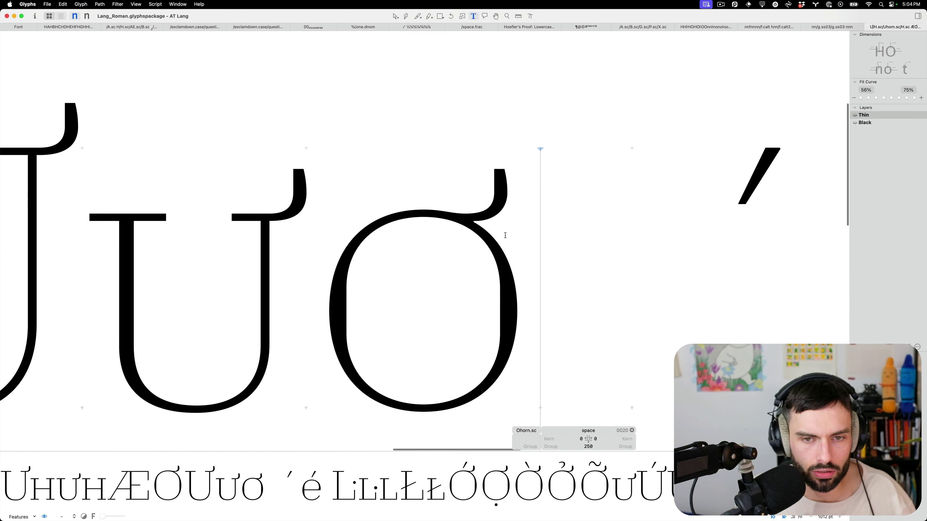
scroll(504, 236, left, 5)
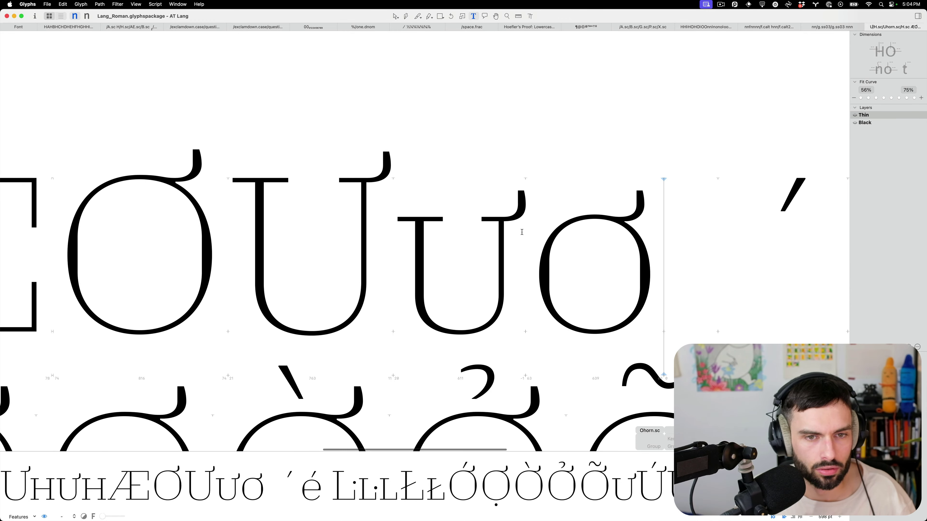
scroll(535, 233, left, 1)
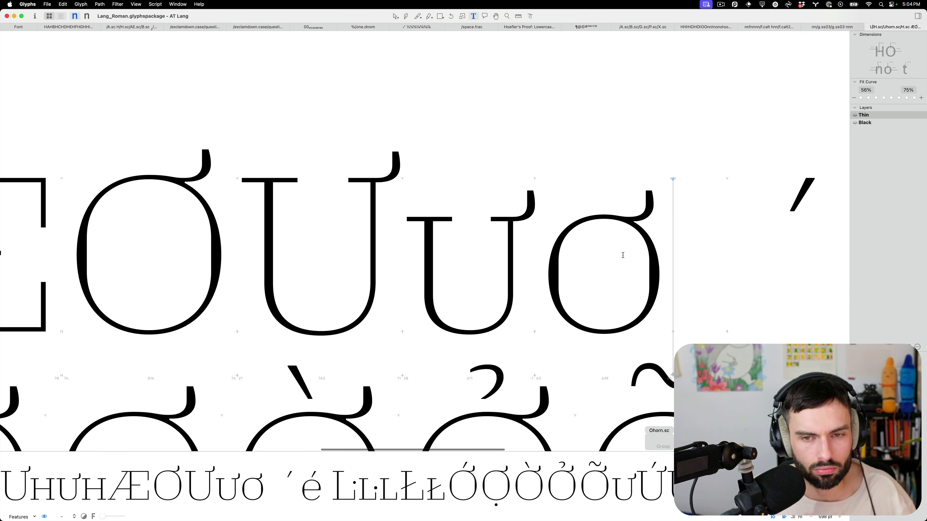
key(Escape)
scroll(656, 215, up, 5)
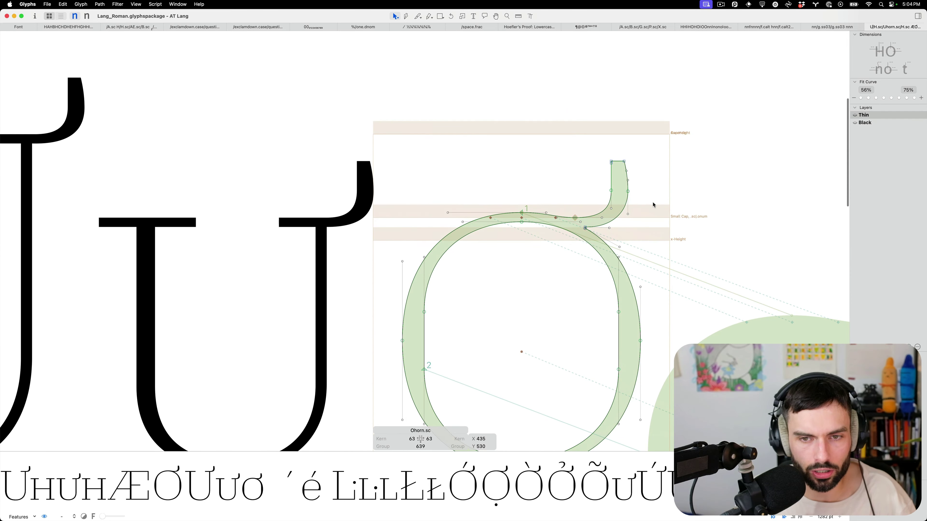
drag(656, 207, 576, 140)
key(shift+Right)
key(shift+Right)
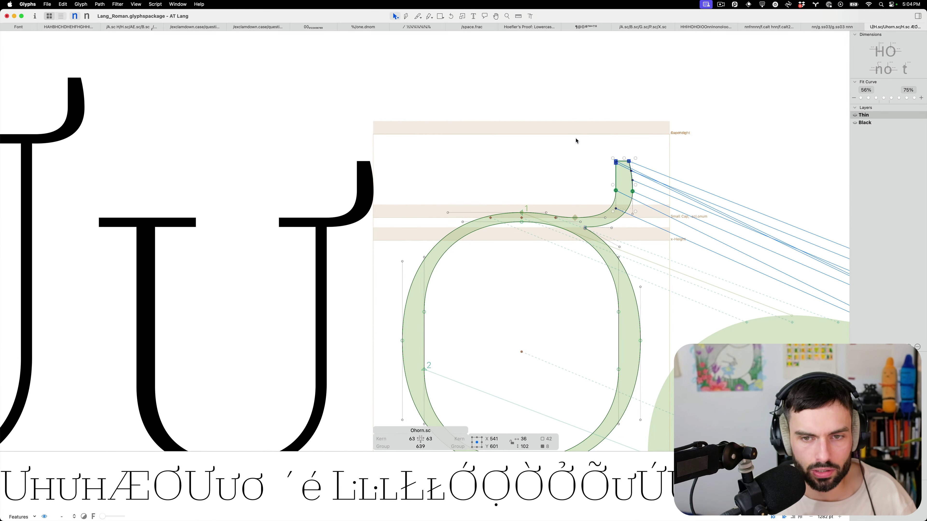
key(t)
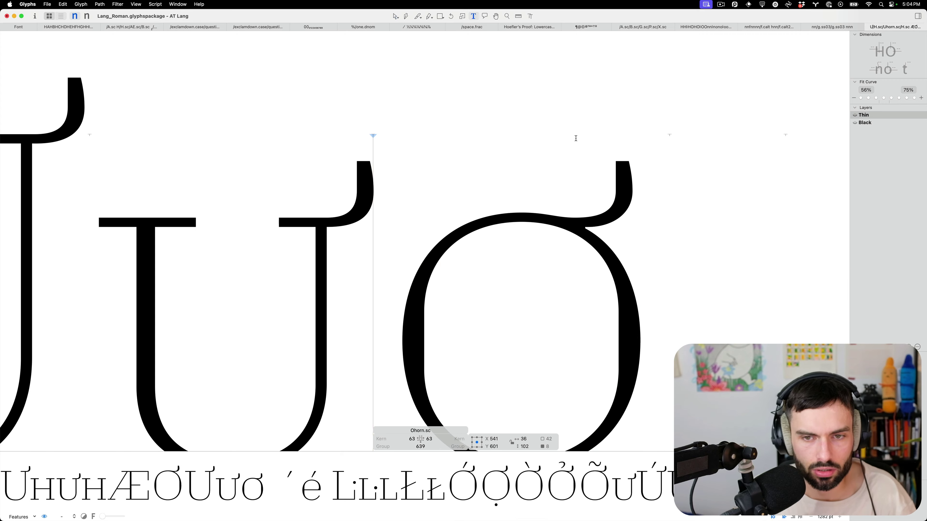
Compare the neighbouring horned letters and shift the upper part of Ohorn.sc's horn right to X 551
scroll(589, 179, down, 10)
scroll(583, 183, up, 10)
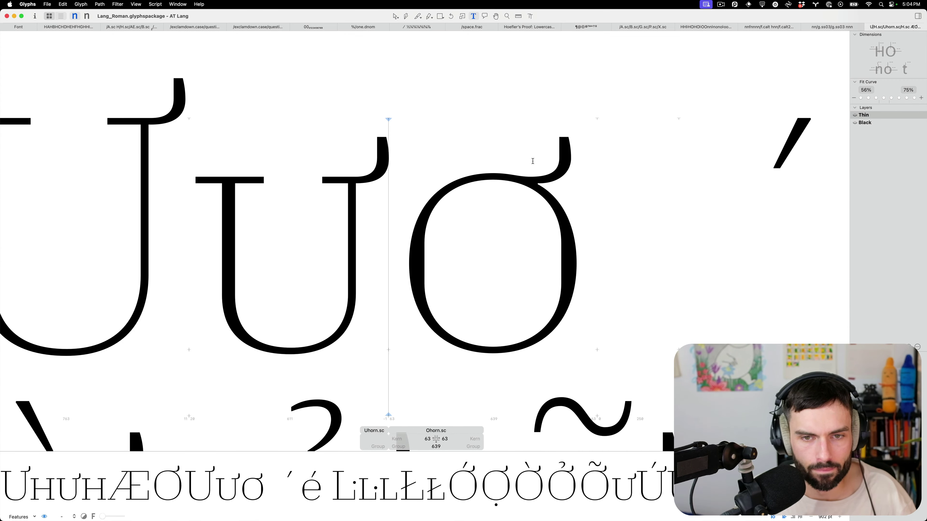
scroll(532, 161, right, 1)
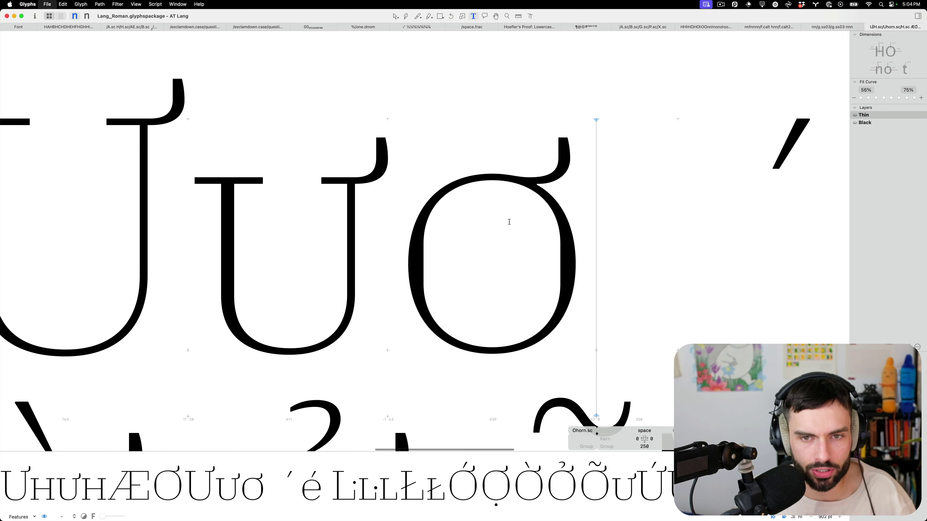
key(Escape)
scroll(560, 167, up, 5)
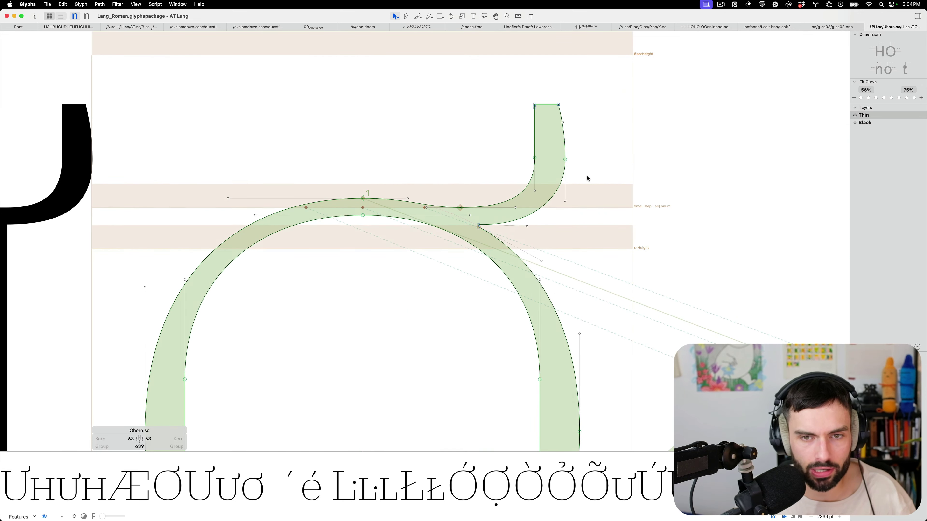
drag(588, 178, 483, 74)
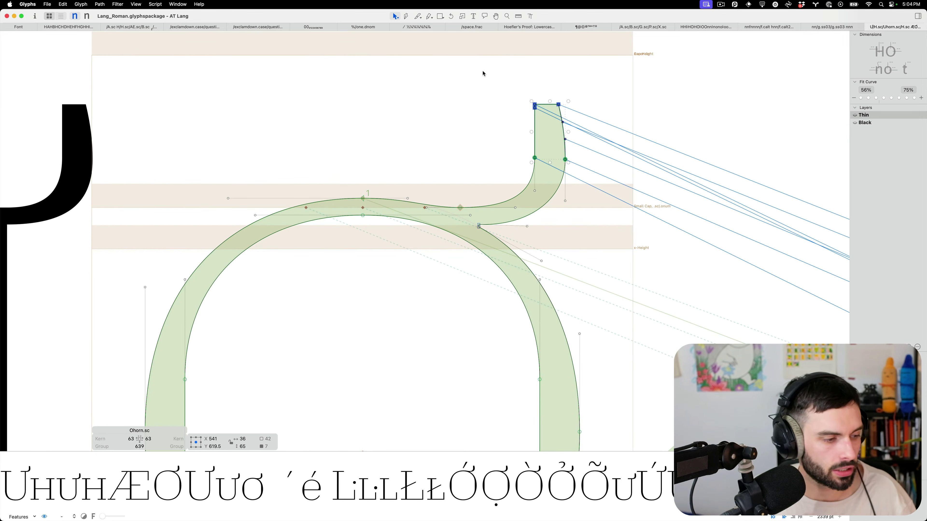
key(Right)
key(Right)
key(Right)
key(Right)
key(Right)
key(Right)
key(Right)
key(Right)
key(Right)
key(Right)
key(Right)
key(Right)
key(Right)
key(Right)
key(Right)
key(Right)
key(Right)
key(Right)
key(Right)
key(Right)
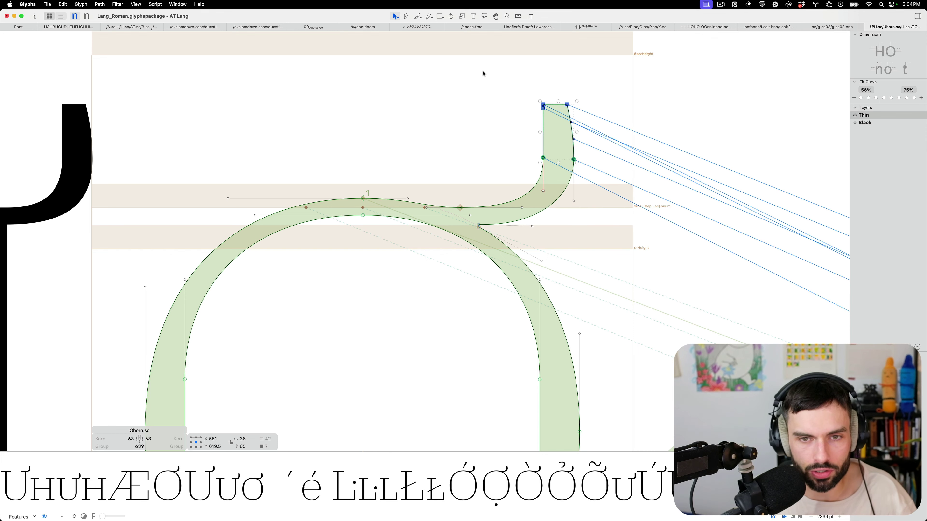
Try the selected upper horn at positions between X 521 and X 561
key(Left)
key(Left)
key(Left)
key(Left)
key(Left)
key(Left)
key(Left)
key(Left)
key(Left)
key(Left)
key(Left)
key(Left)
key(Left)
key(Left)
key(Left)
key(Left)
key(Left)
key(Left)
key(Left)
key(Left)
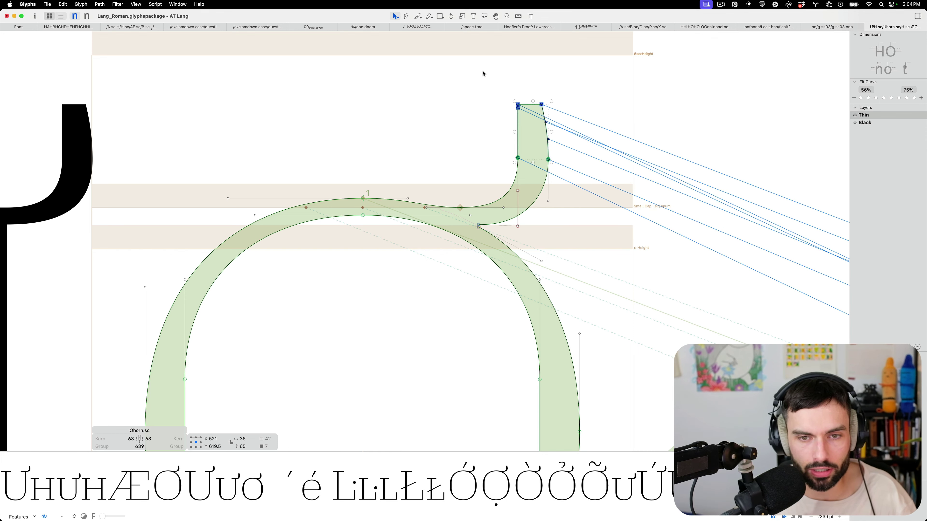
key(shift+Right)
key(shift+Right)
key(shift+Right)
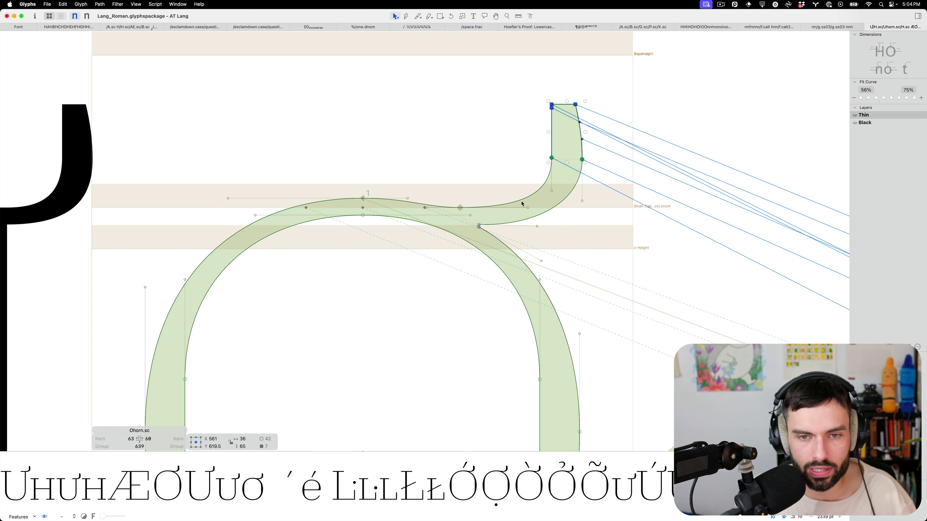
key(shift+Left)
key(shift+Left)
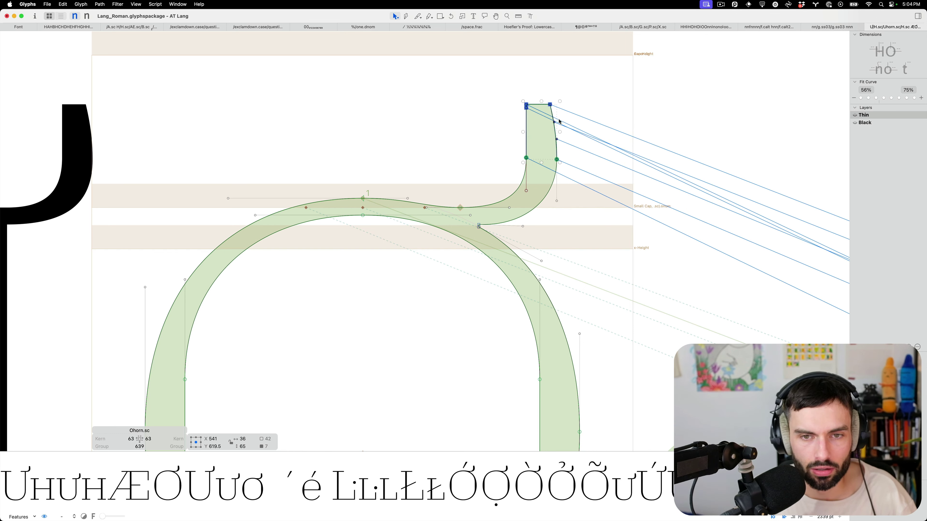
Try the upper horn farther right, out to X 591, previewing the filled letter shape at different positions
key(shift+Right)
key(shift+Right)
key(shift+Right)
key(shift+Right)
key(shift+Left)
key(shift+Left)
key(shift+Left)
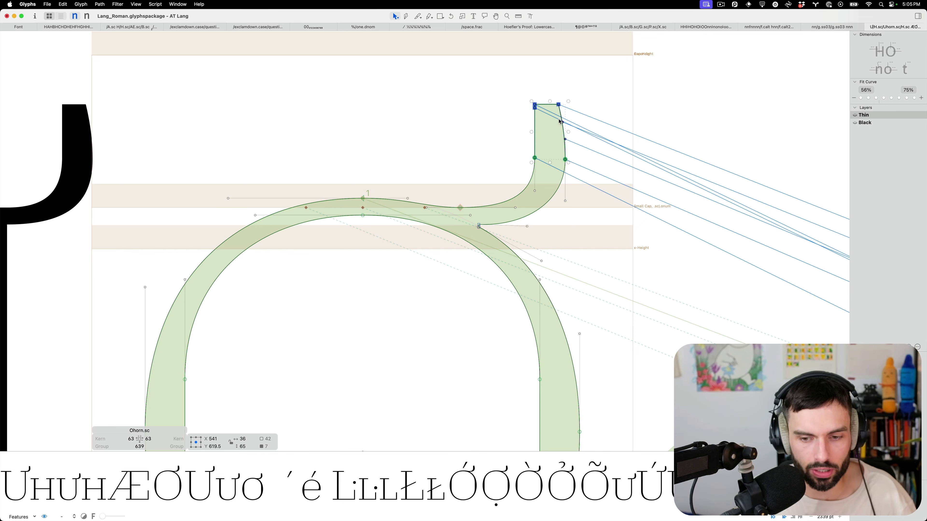
key(shift+Right)
key(shift+Right)
key(shift+Right)
key(shift+Right)
key(shift+Right)
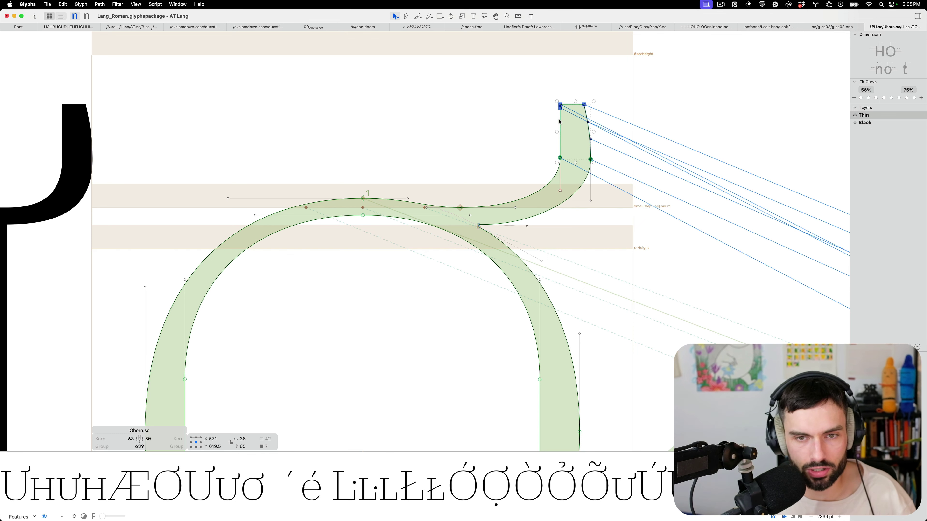
key(space)
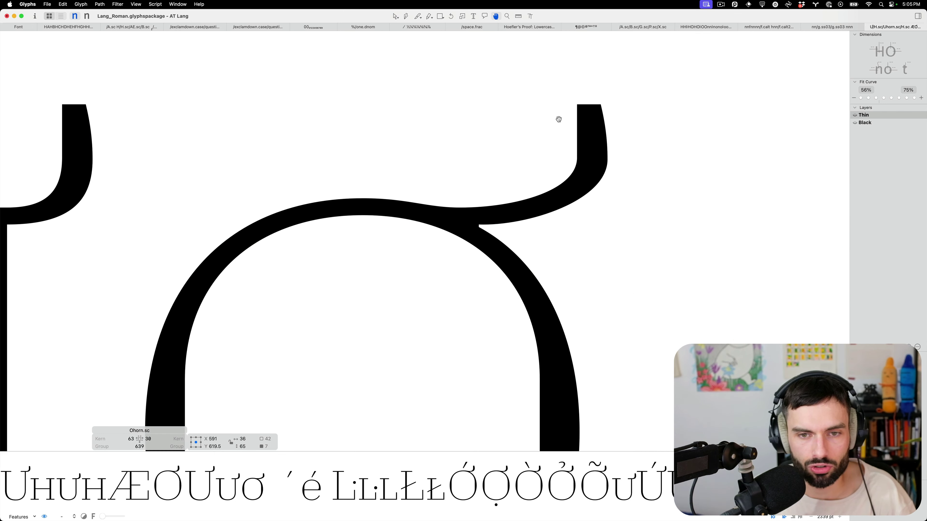
key(z)
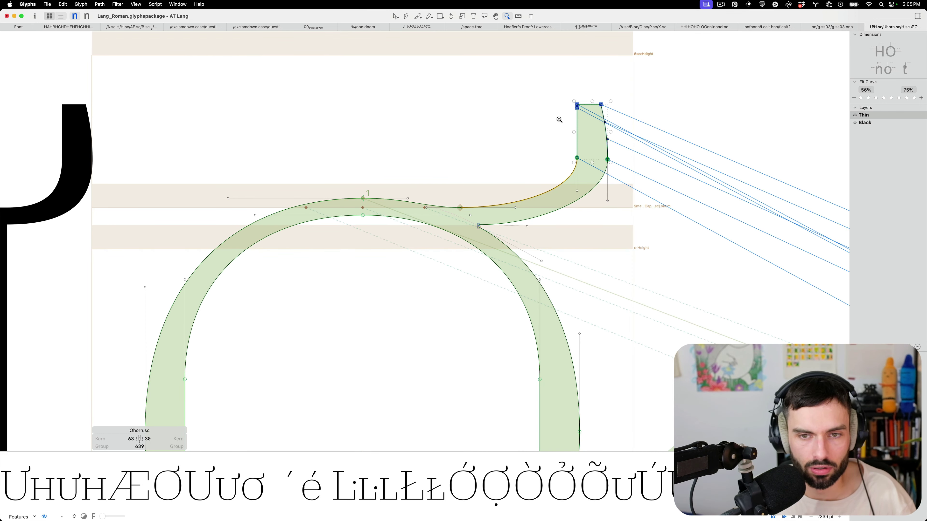
key(v)
key(shift+Left)
key(shift+Left)
key(shift+Left)
key(shift+Left)
key(shift+Left)
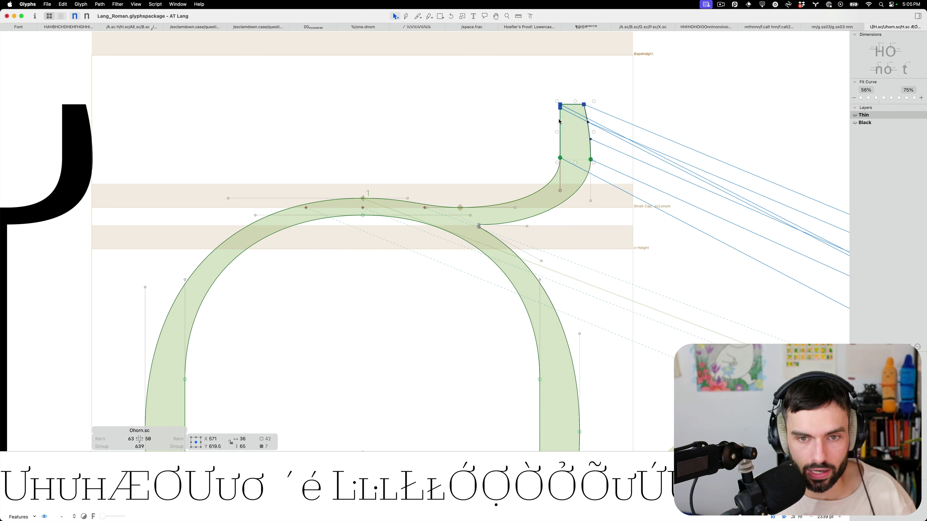
key(space)
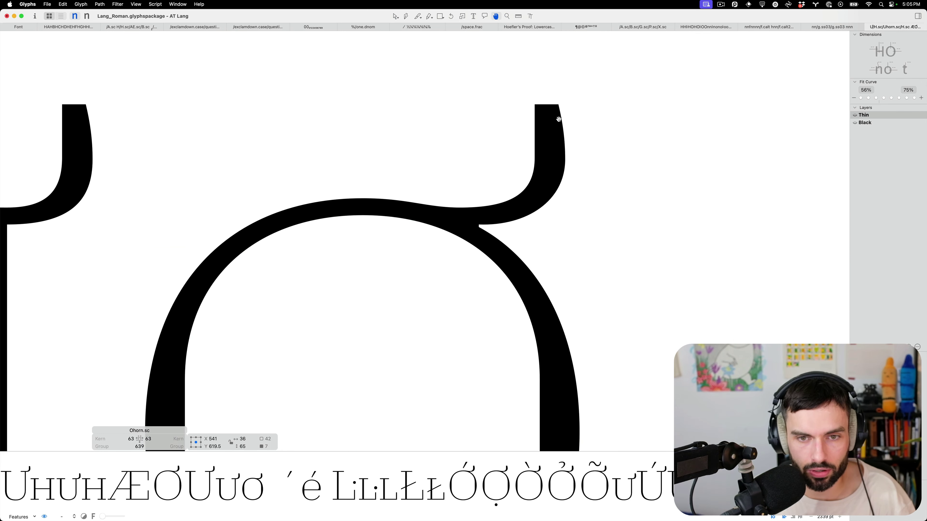
key(shift+Right)
key(shift+Right)
key(shift+Right)
key(shift+Right)
key(shift+Right)
key(shift+Right)
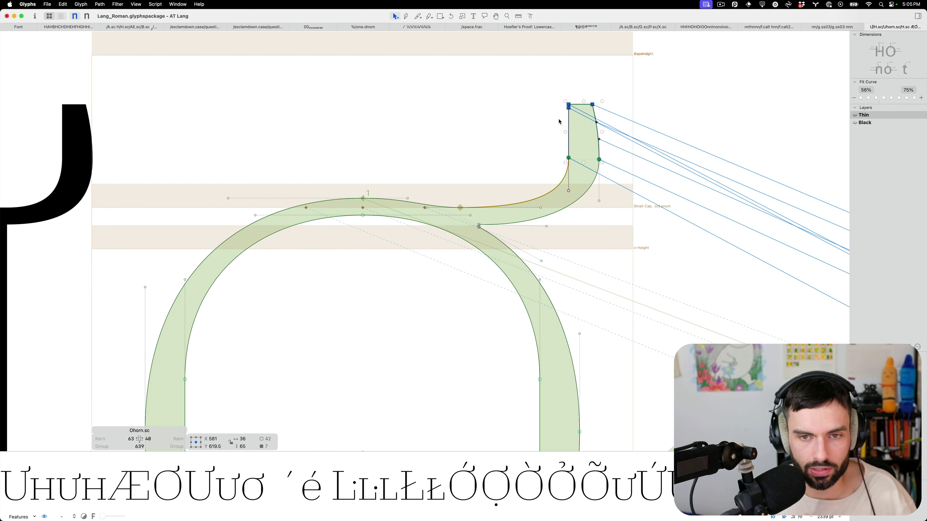
Bring the upper part of Ohorn.sc's horn back left and settle it at X 554
key(space)
key(shift+Left)
key(shift+Left)
key(shift+Left)
key(shift+Left)
key(shift+Left)
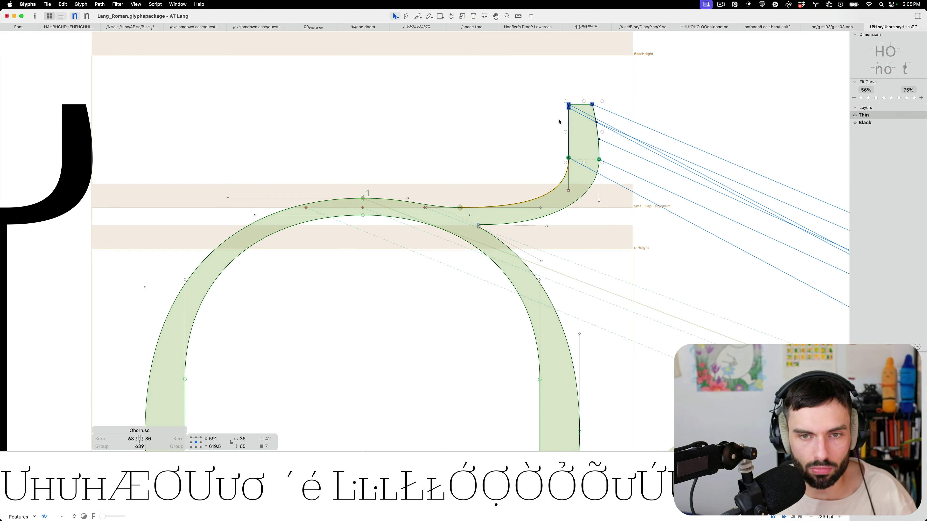
key(shift+Right)
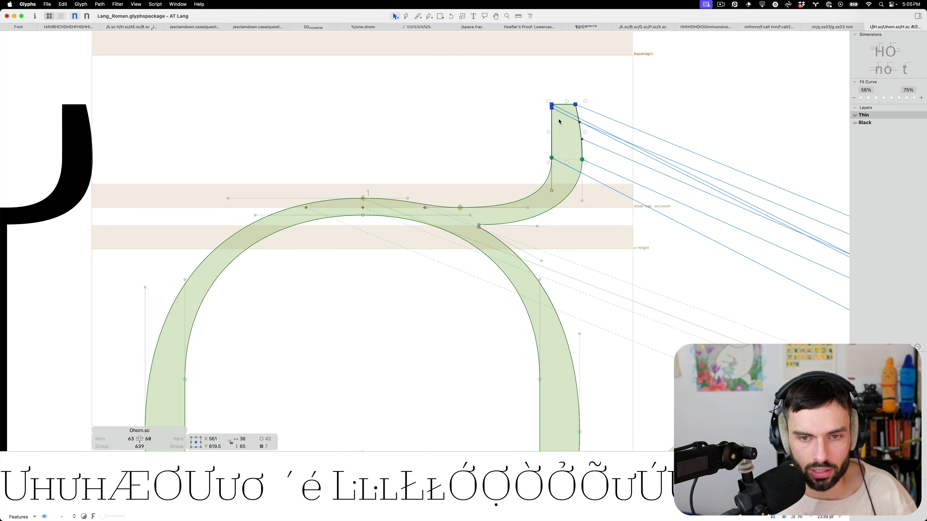
key(shift+Left)
key(Right)
key(Right)
key(Right)
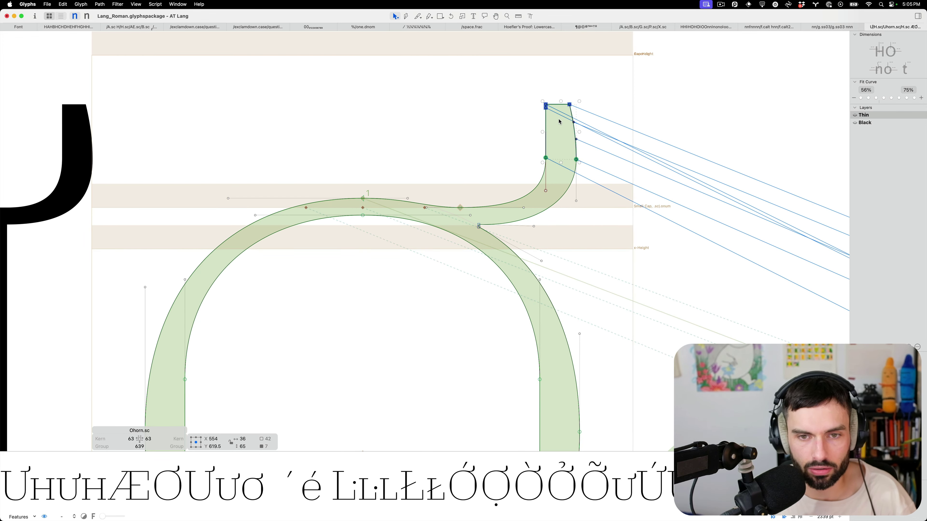
Level the horn's underside handle at X 524, Y 510 and review Ohorn.sc among the other letters at a small size
click(572, 249)
key(space)
scroll(573, 228, up, 3)
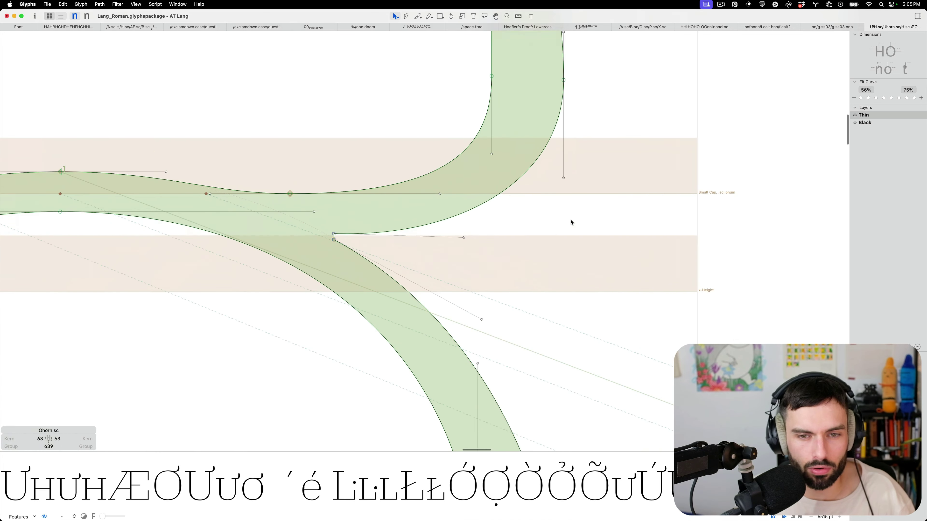
scroll(571, 222, up, 1)
drag(452, 238, 458, 234)
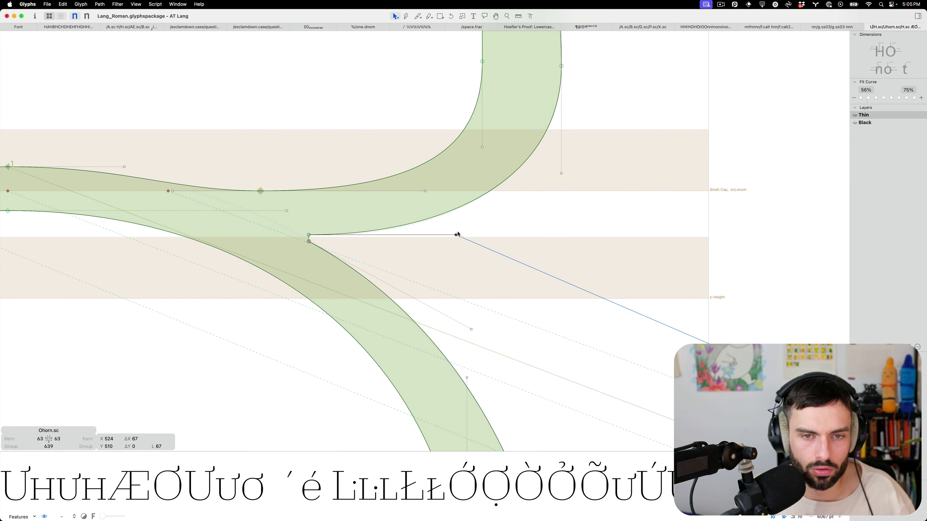
scroll(509, 215, down, 5)
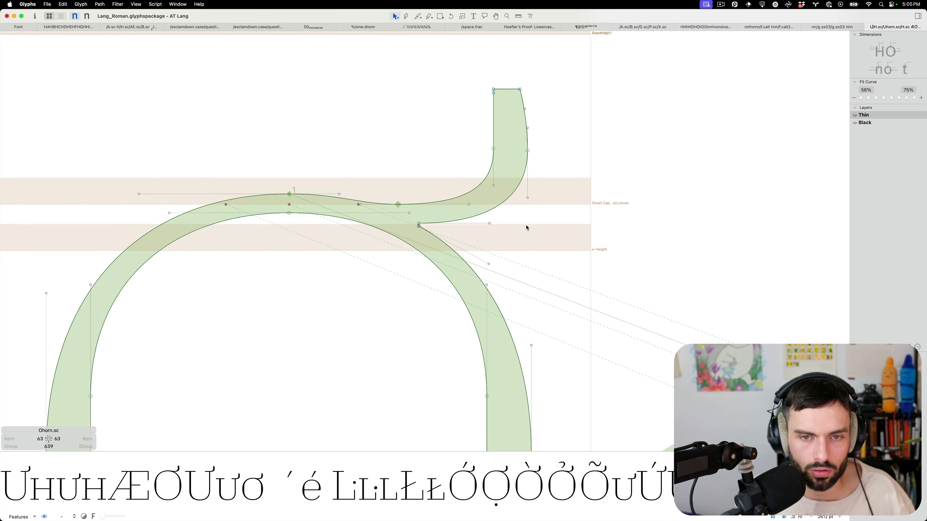
key(t)
scroll(526, 225, down, 1)
scroll(534, 233, down, 5)
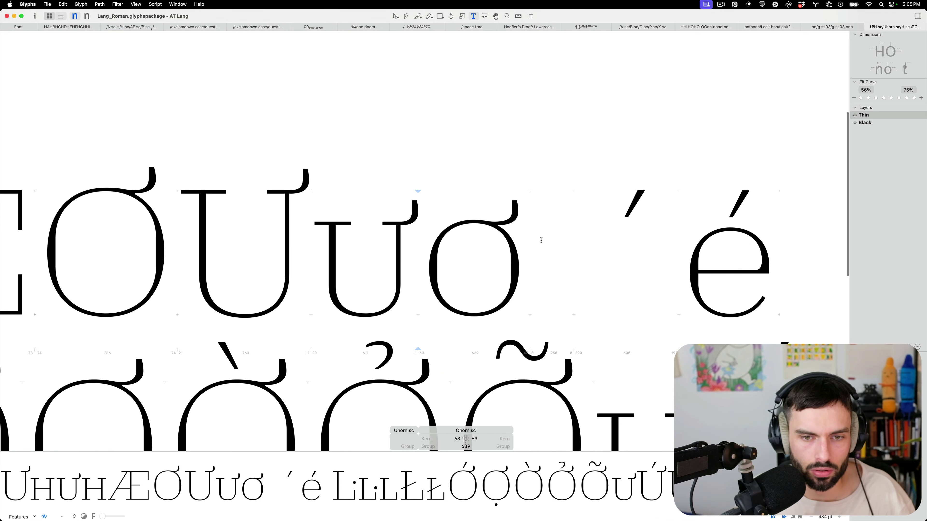
scroll(541, 240, down, 5)
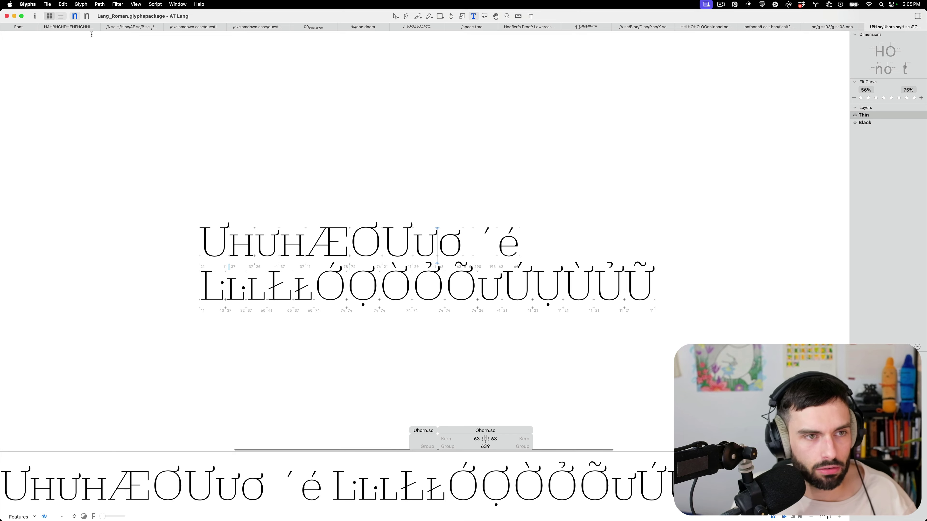
Search the font overview for "horn" glyphs, then clear the search to show all glyphs again
click(15, 27)
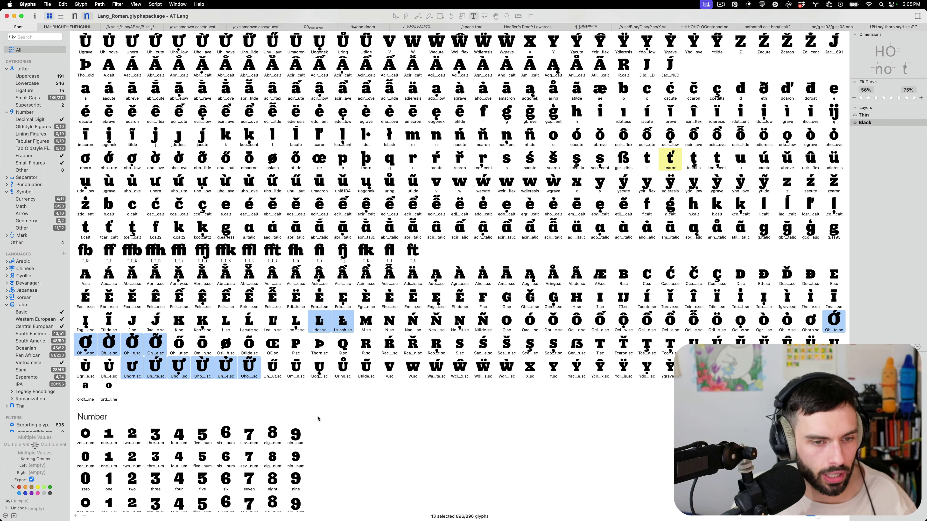
click(32, 36)
text(hornl)
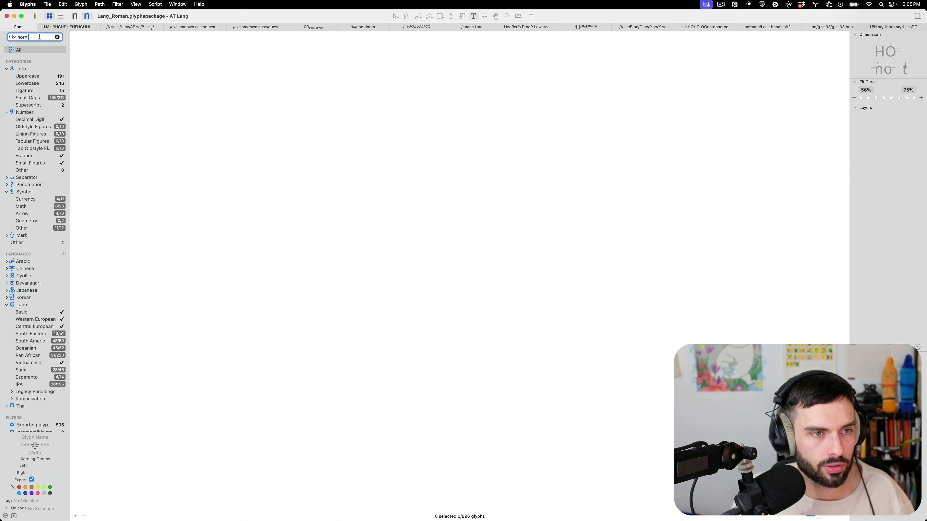
key(BackSpace)
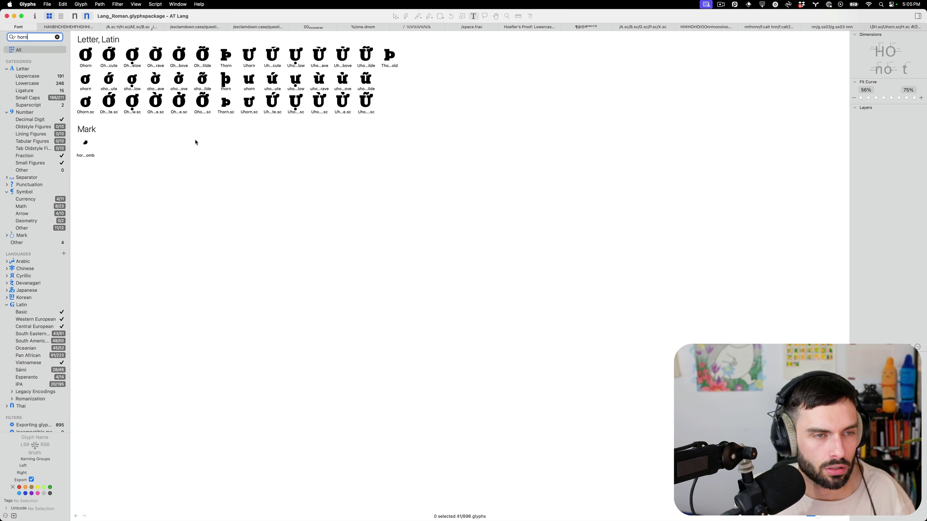
text(;)
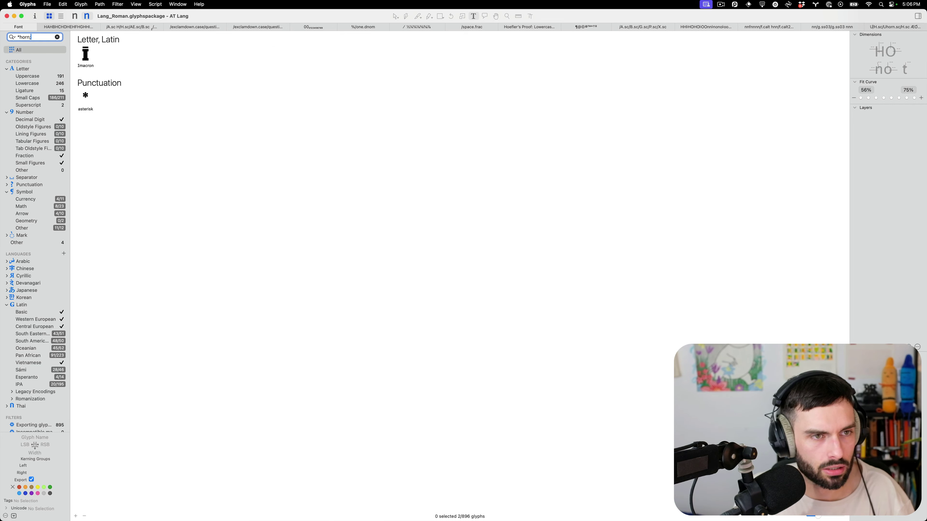
key(super+a)
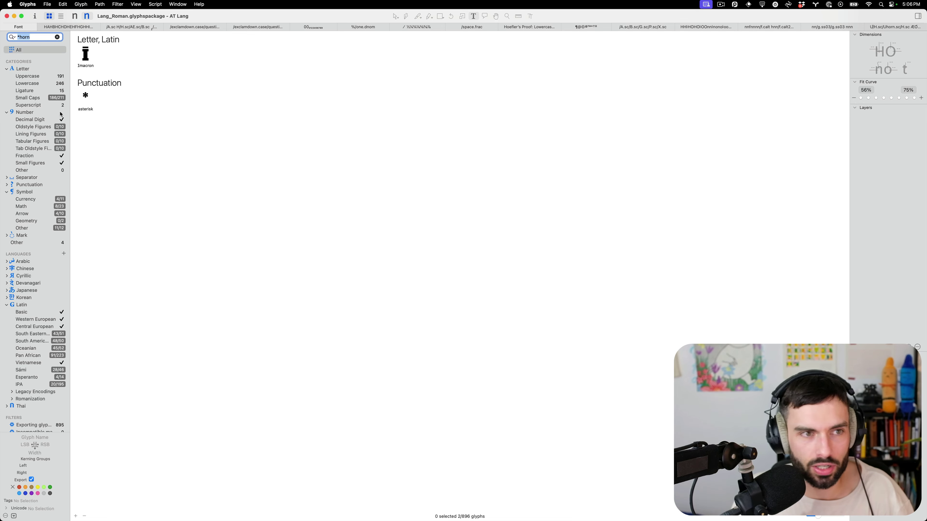
click(57, 37)
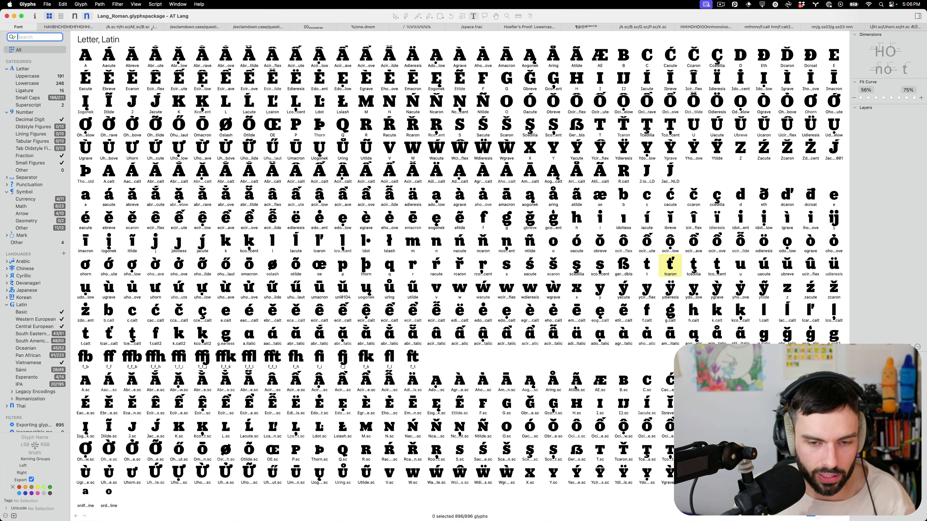
Select the five accented Ohorn and five accented Uhorn small-cap glyphs in the font overview, leaving out the plain Uhorn.sc
scroll(532, 376, down, 2)
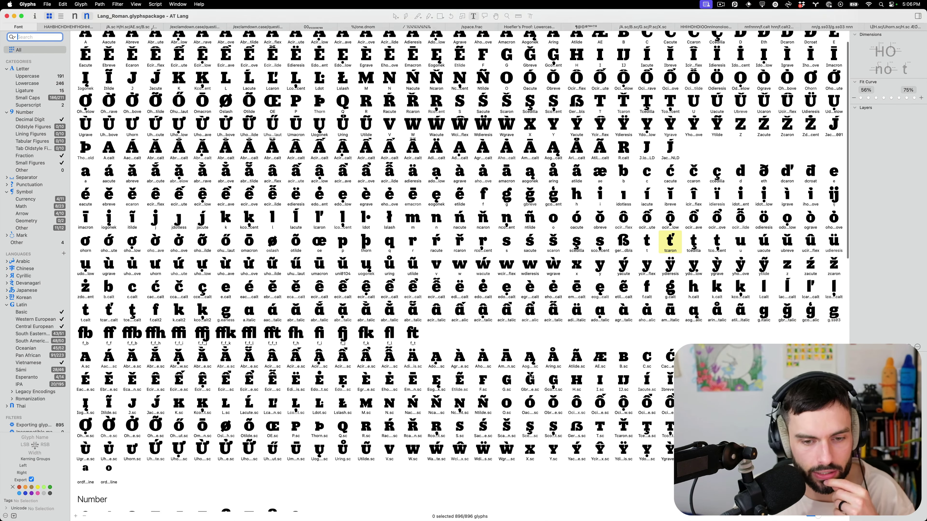
scroll(531, 375, down, 2)
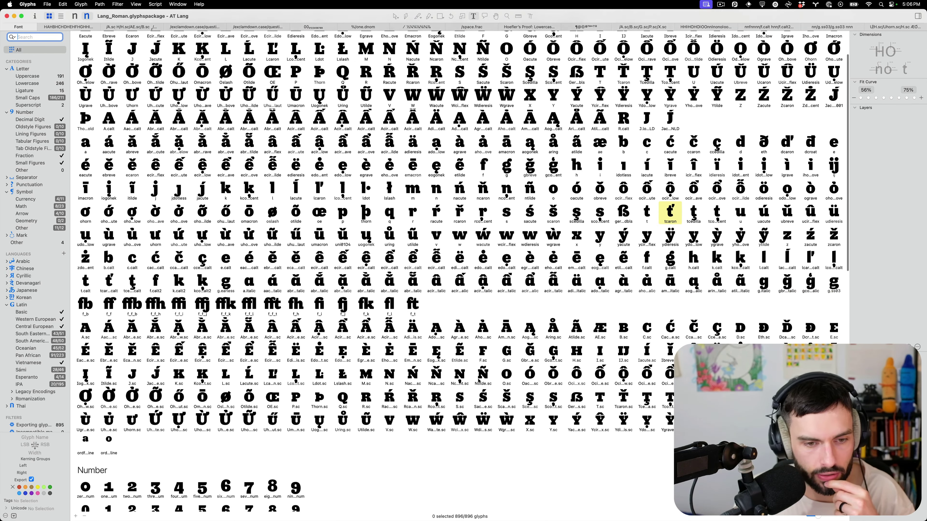
click(115, 396)
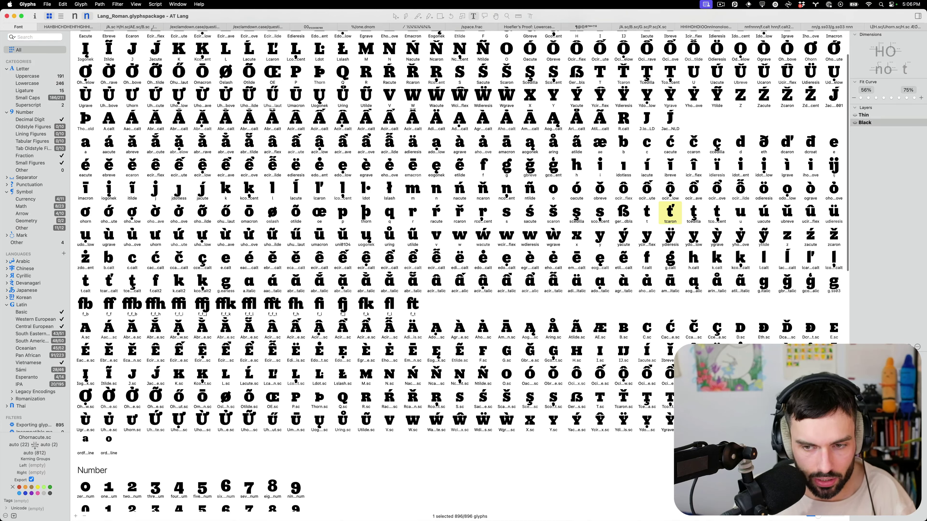
shift+click(148, 398)
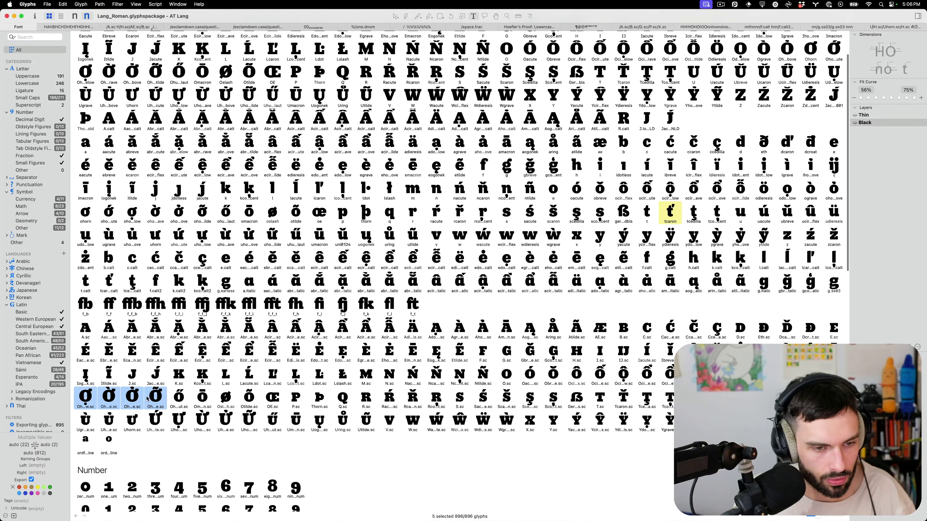
super+click(149, 424)
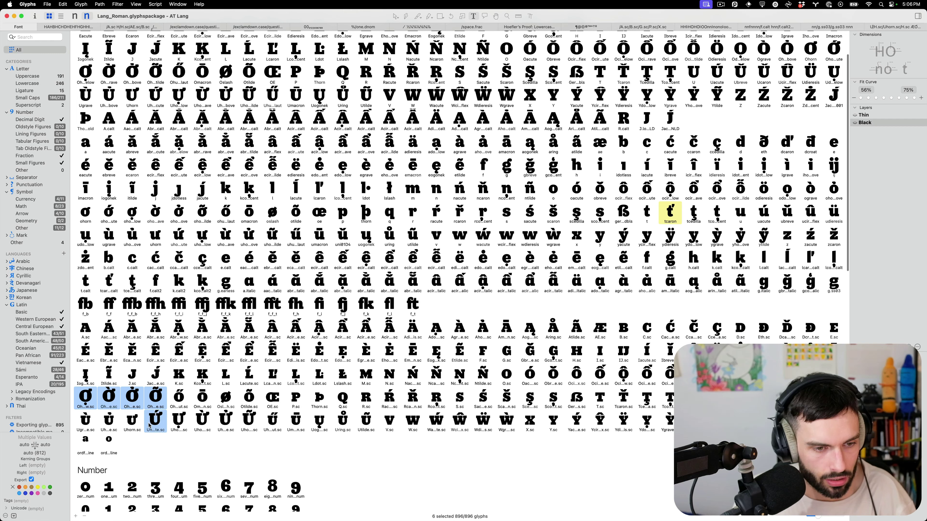
super+click(180, 423)
super+click(203, 420)
super+click(226, 420)
super+click(246, 419)
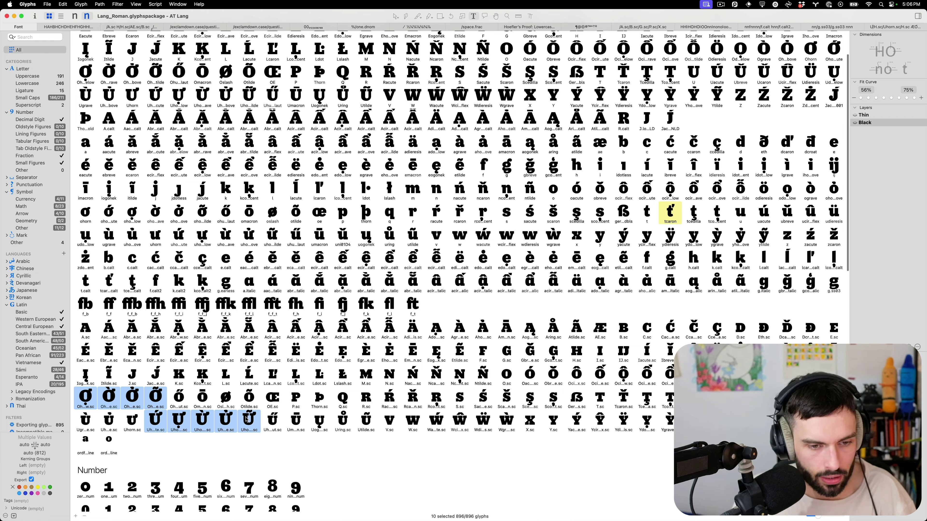
Copy the ten selected glyph names one per line and add them as new glyphs, replacing the existing ones
right_click(246, 419)
mouse_move(308, 484)
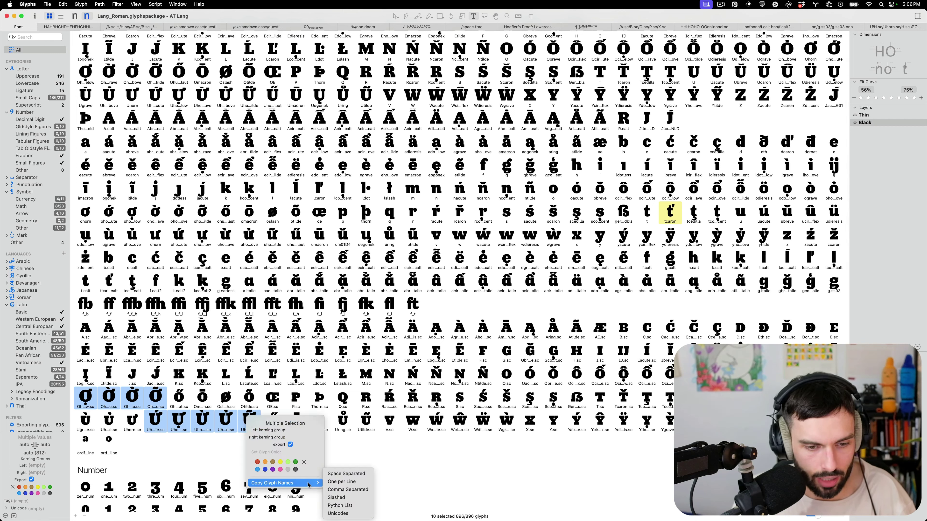
click(342, 482)
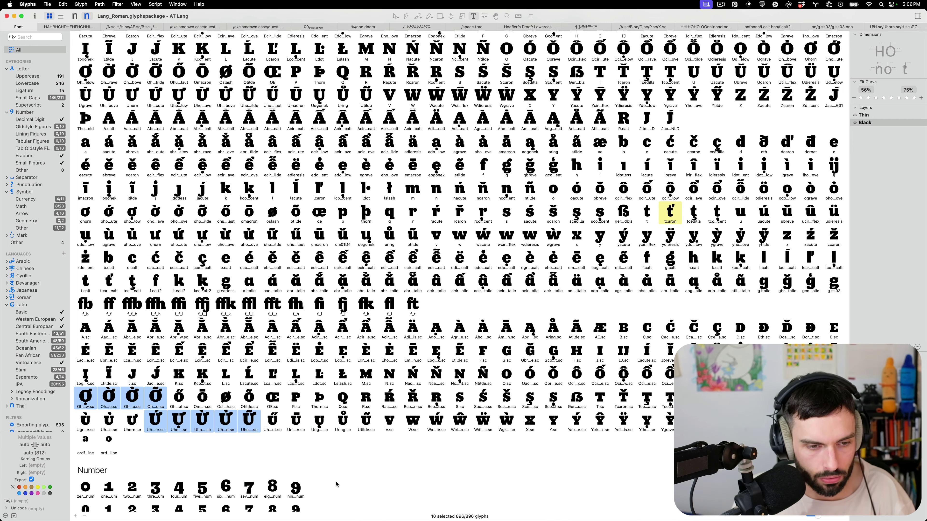
key(super+shift+g)
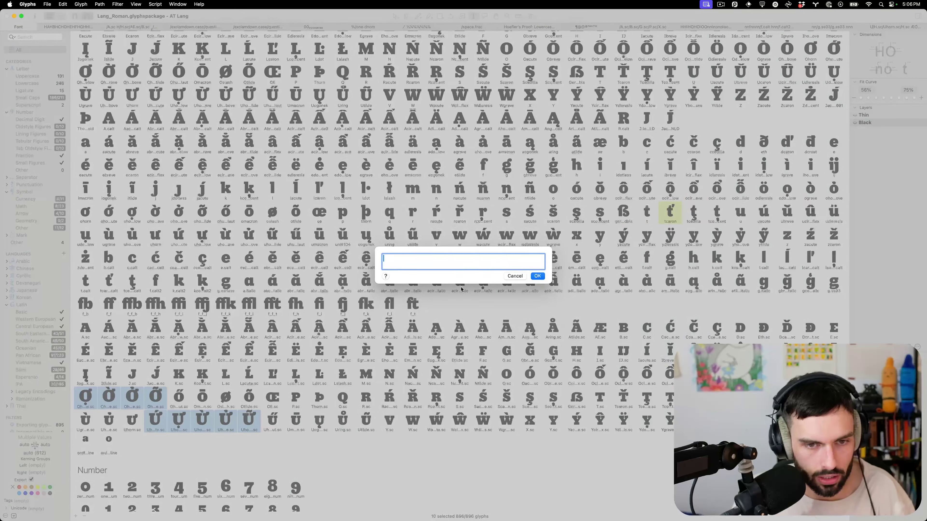
text(Ohornacute.sc Ohorndotbelow.sc Ohorngrave.sc Ohornhookabove.sc Ohorntilde.sc Uhornacute.sc Uhorndotbelow.sc Uhorngrave.sc Uhornhookabove.sc Uhorntilde.sc)
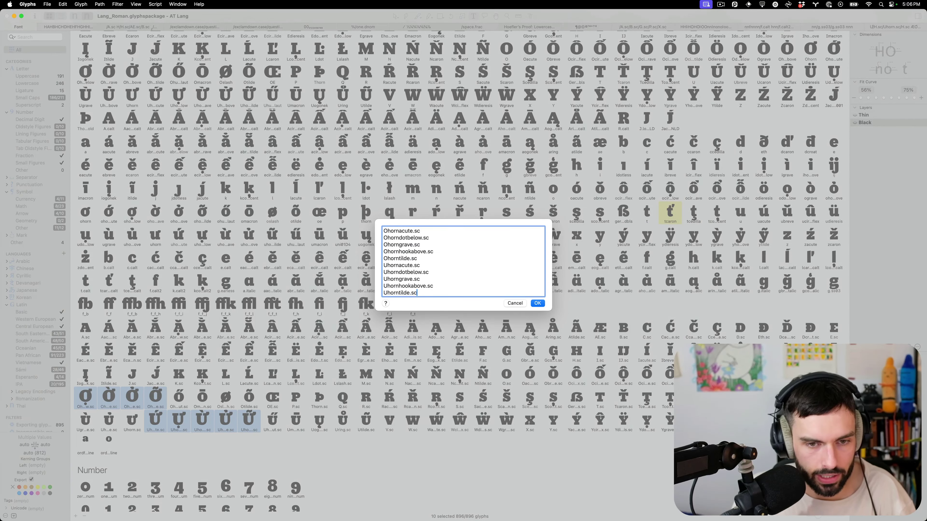
click(538, 307)
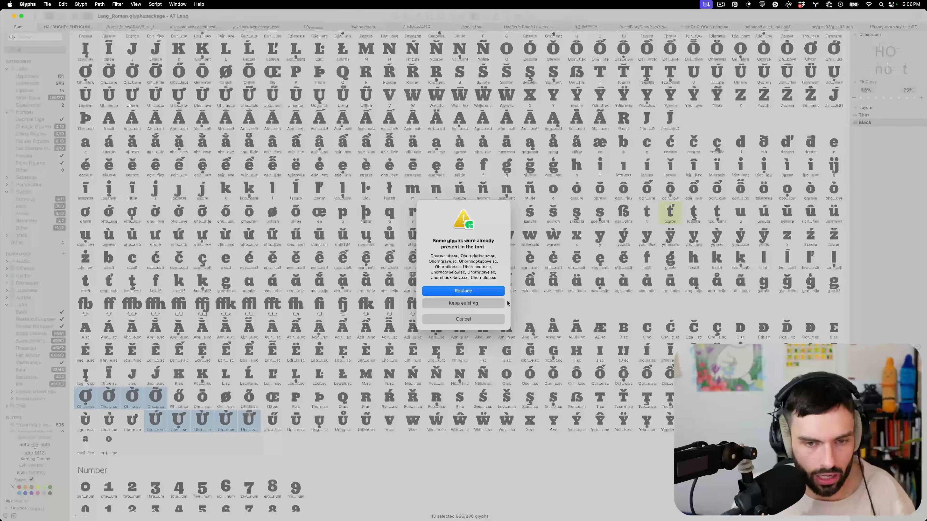
click(471, 295)
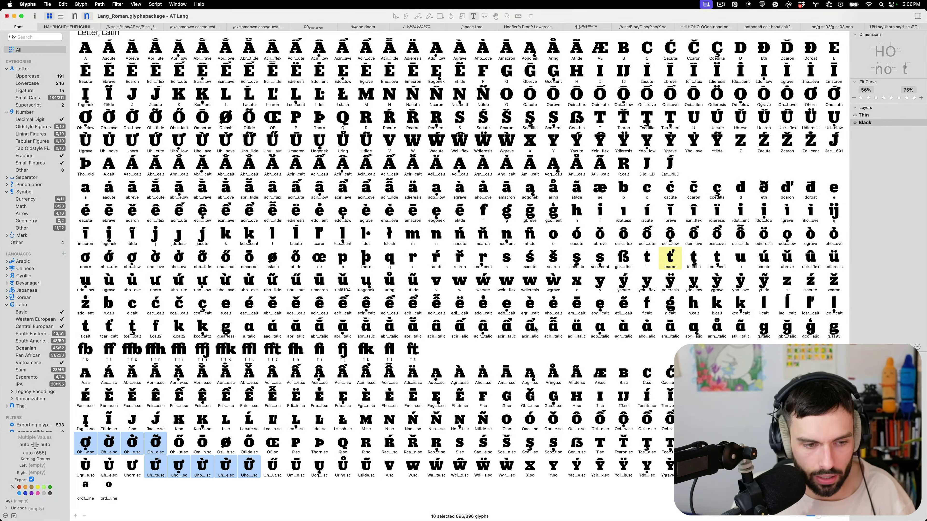
Open the ten rebuilt horned small caps in a new edit view and check Ohorntilde.sc in the Thin and Black masters
scroll(569, 358, down, 3)
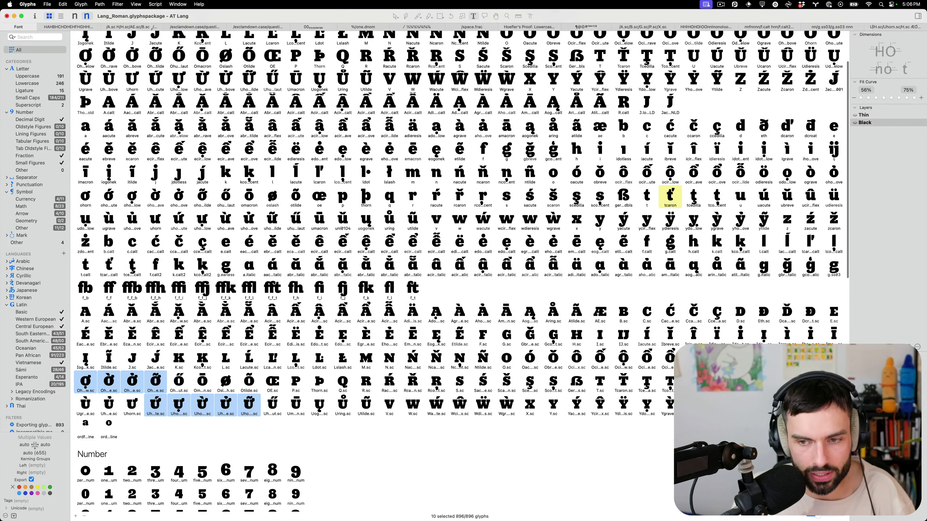
key(super+t)
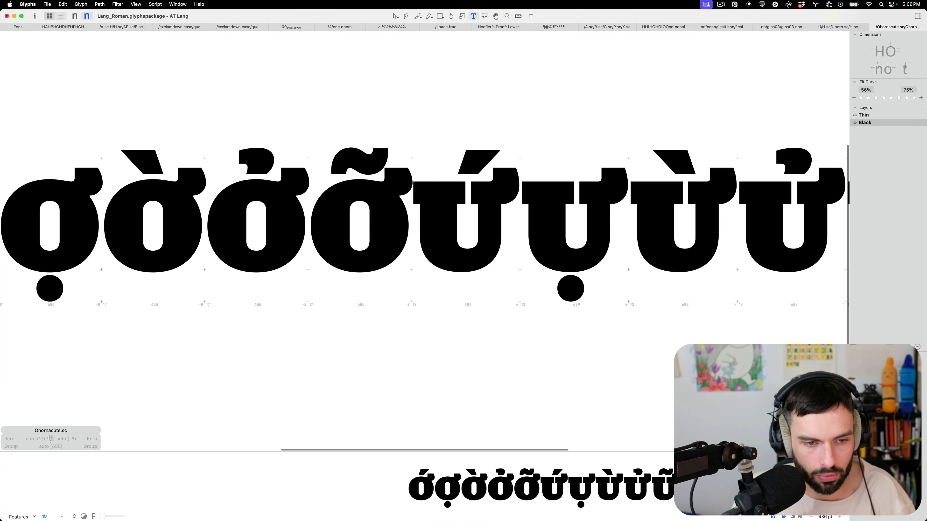
scroll(384, 226, up, 5)
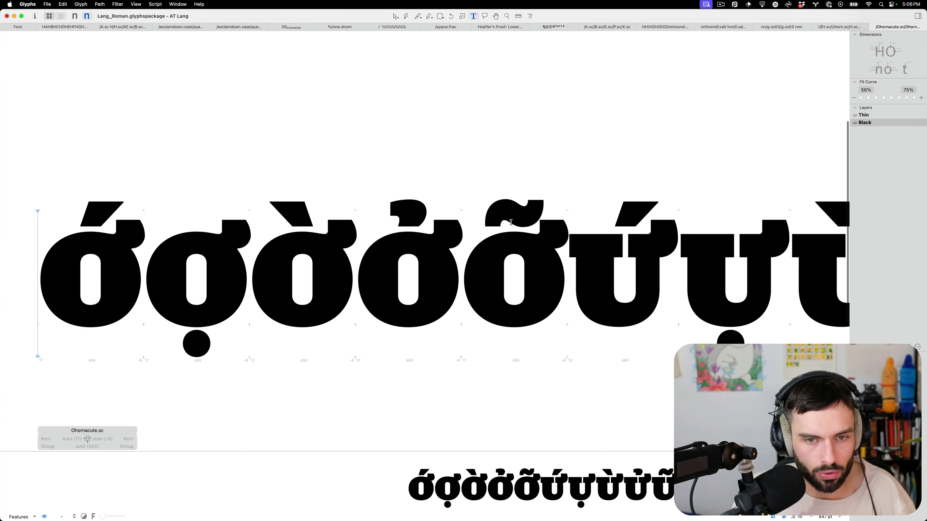
double_click(516, 246)
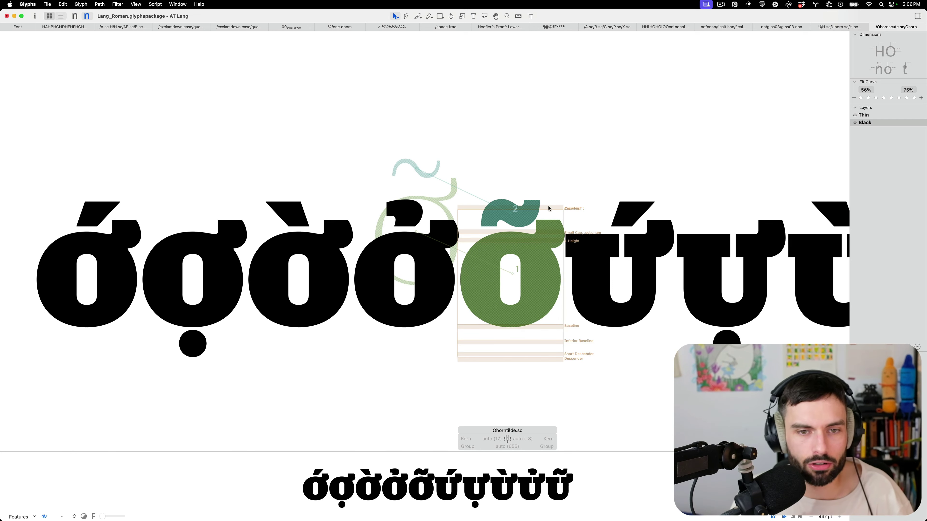
scroll(548, 215, down, 3)
scroll(547, 217, up, 3)
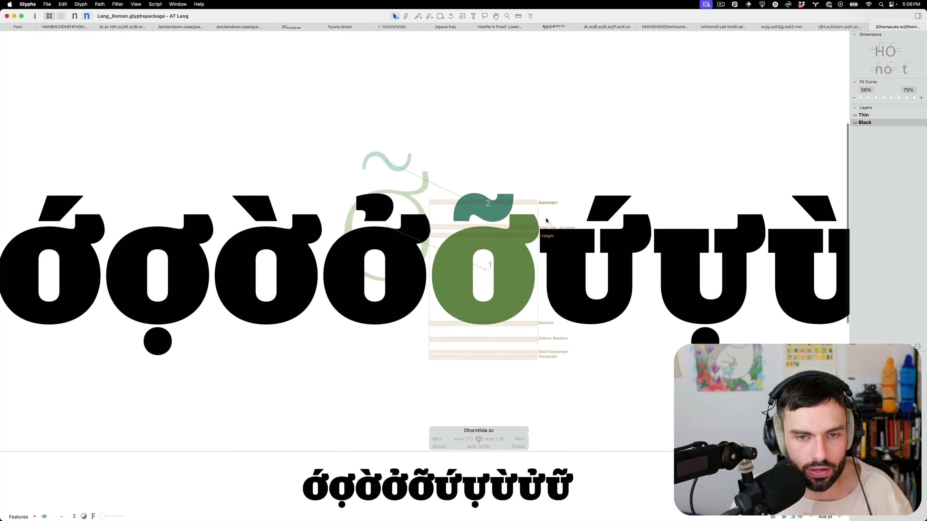
key(super+1)
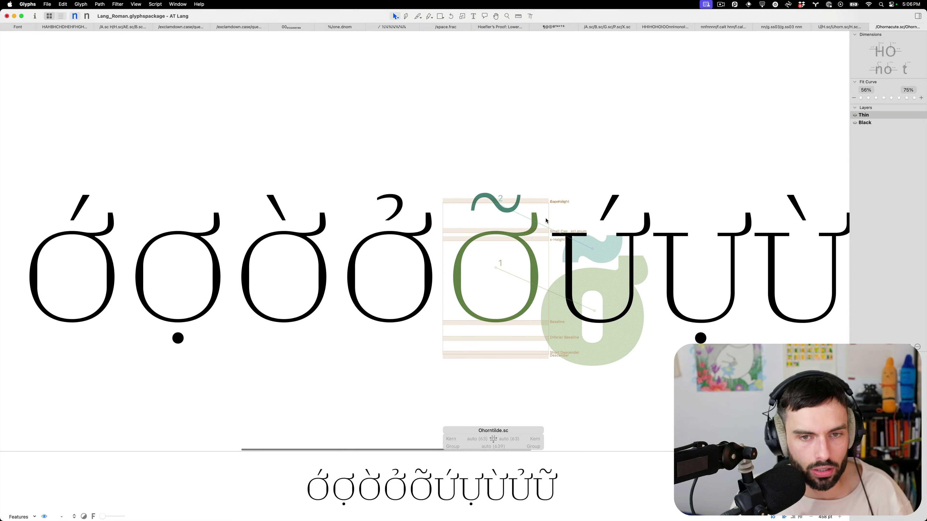
key(super+2)
scroll(498, 262, right, 2)
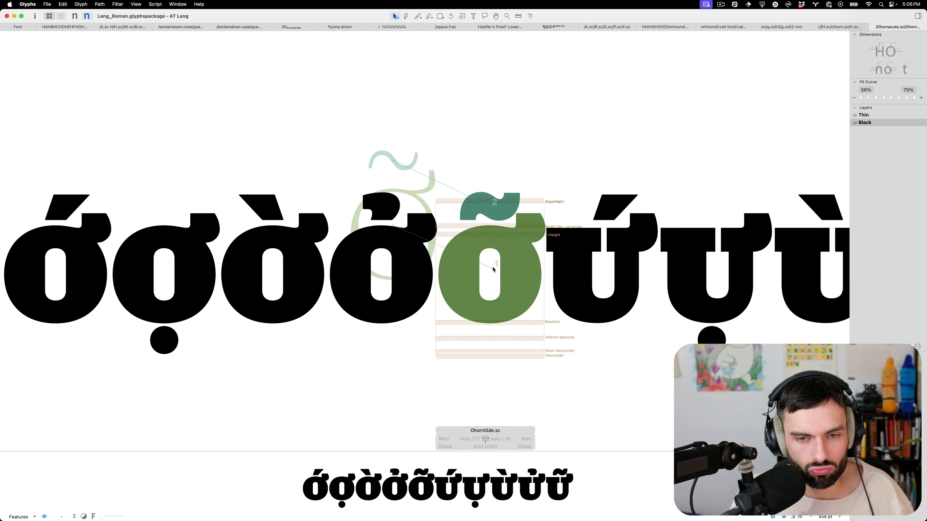
Insert lowercase ohorntilde before Ohorntilde.sc and compare its tilde placement with the small cap's
key(t)
key(super+f)
text(Ohorn)
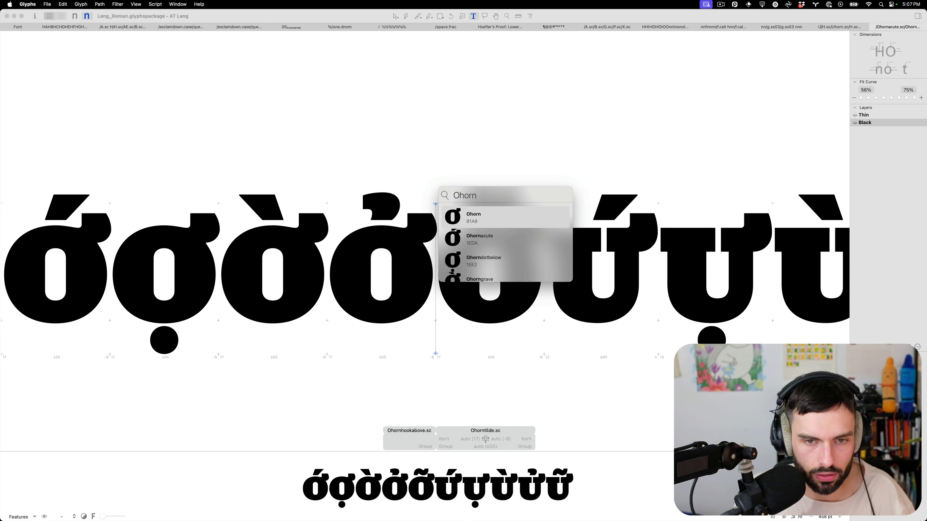
key(BackSpace)
text(orn)
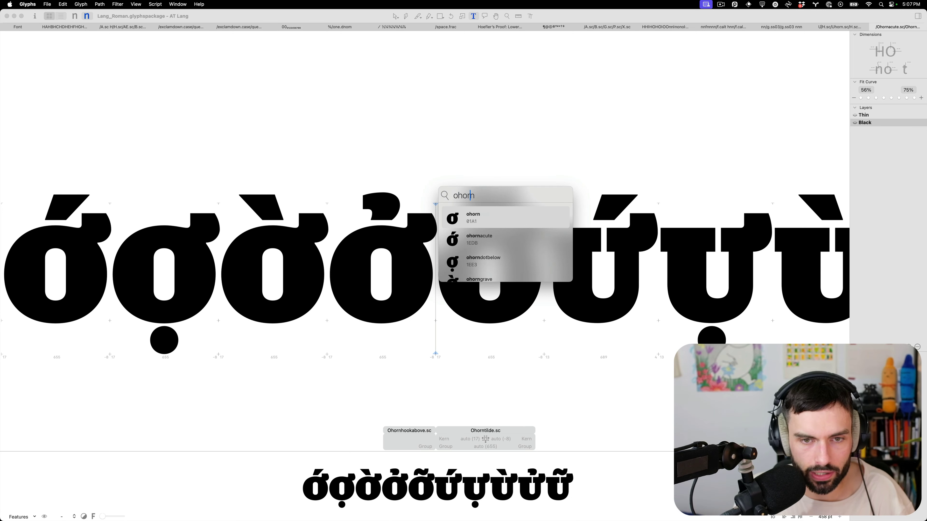
text(tild)
key(Return)
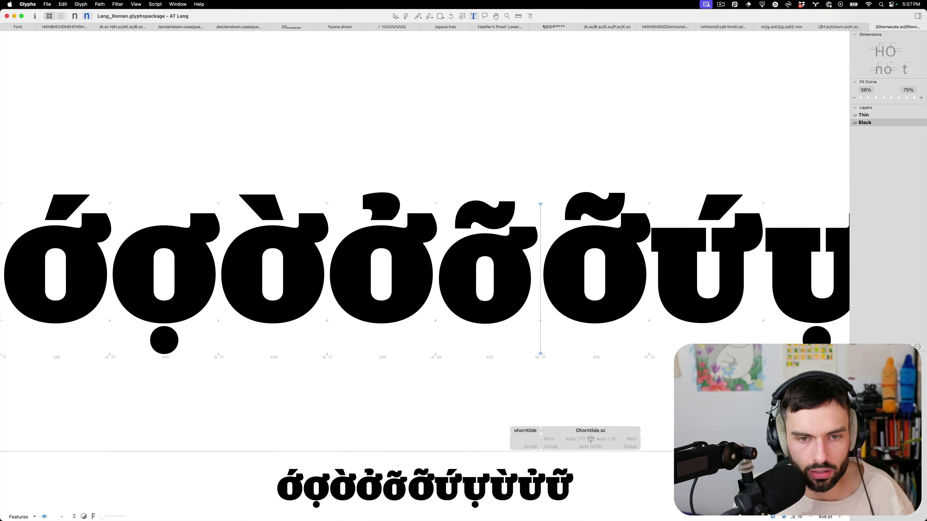
key(Escape)
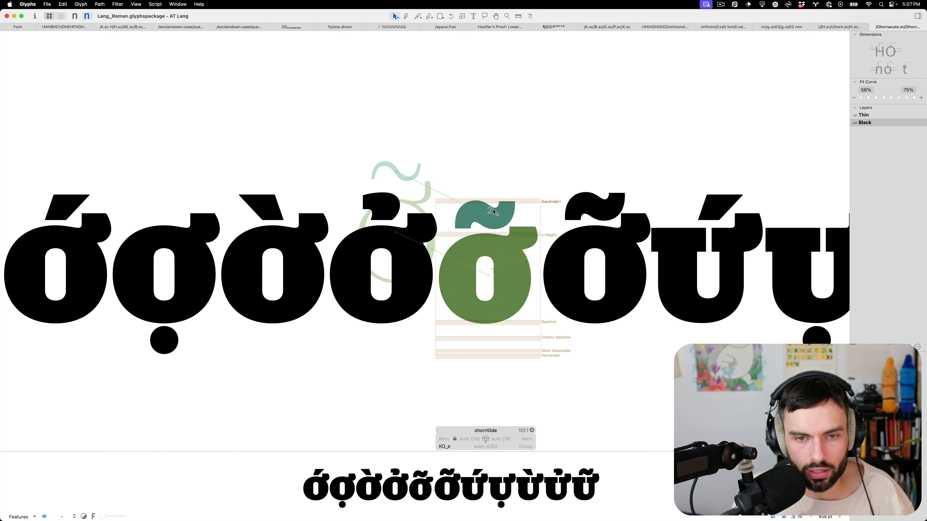
click(492, 212)
scroll(594, 269, left, 1)
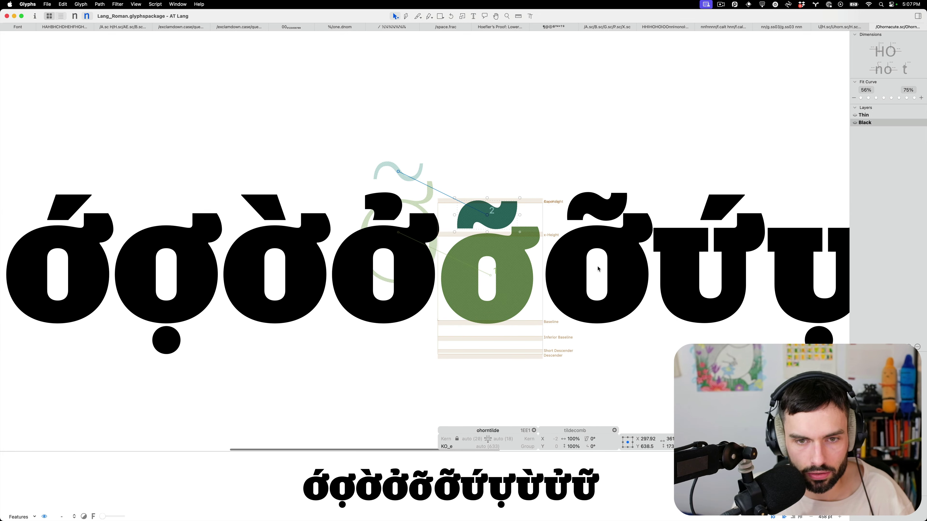
click(599, 273)
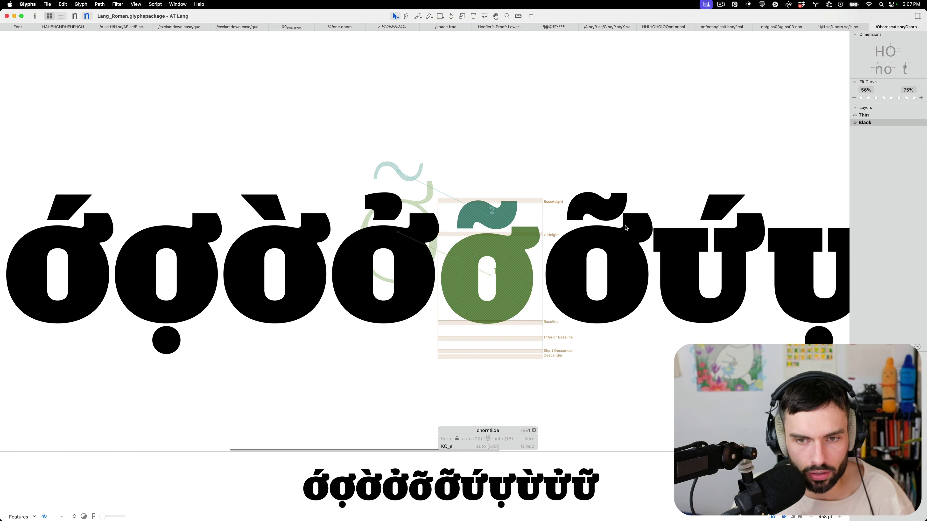
scroll(631, 236, up, 3)
scroll(631, 236, up, 1)
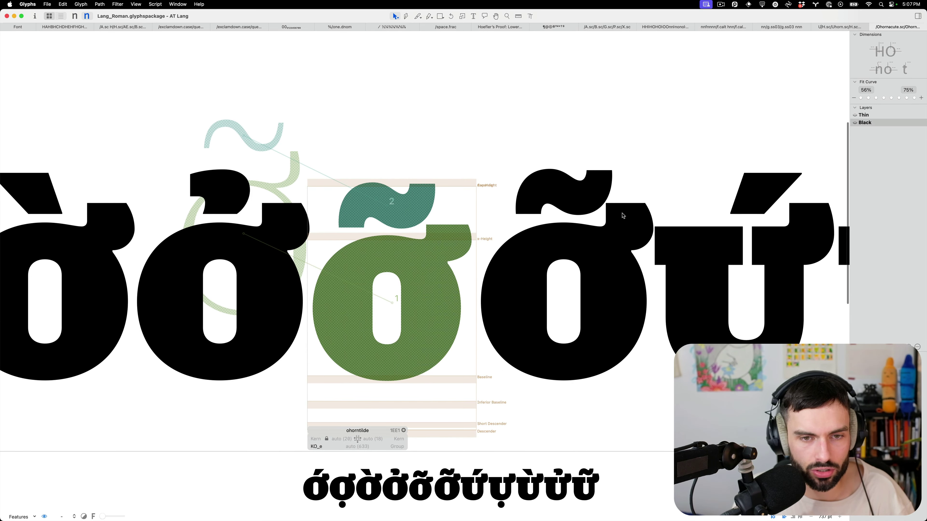
Insert uppercase Ohorntilde between ohorntilde and Ohorntilde.sc and inspect its tilde component for comparison
key(t)
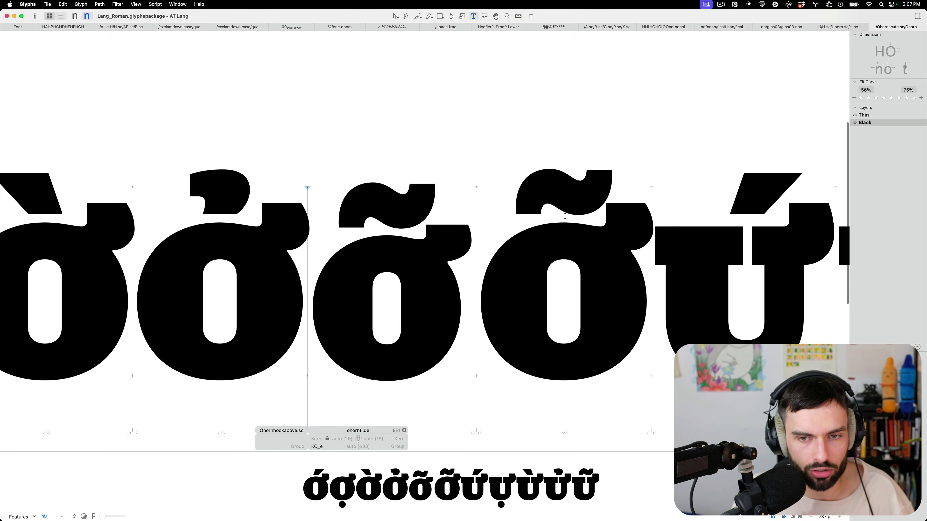
key(Right)
key(slash)
text(Oh)
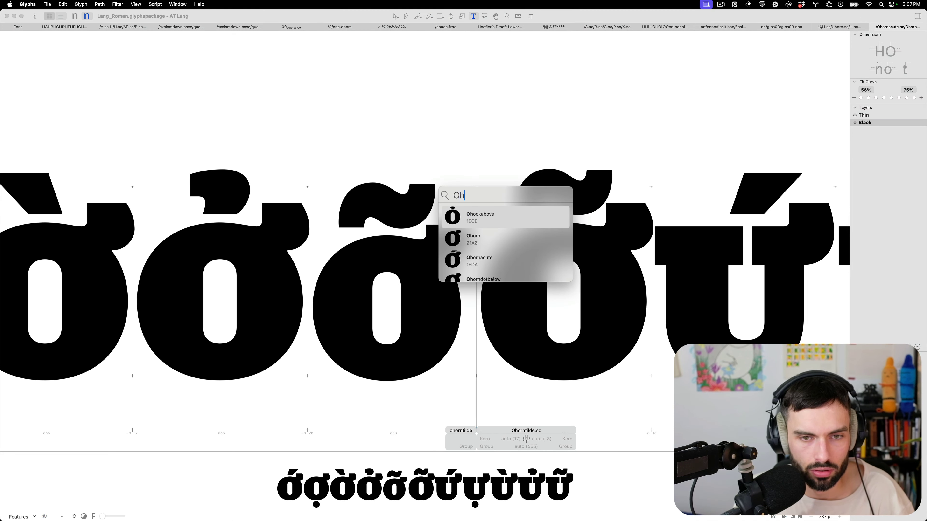
text(ornti)
key(Return)
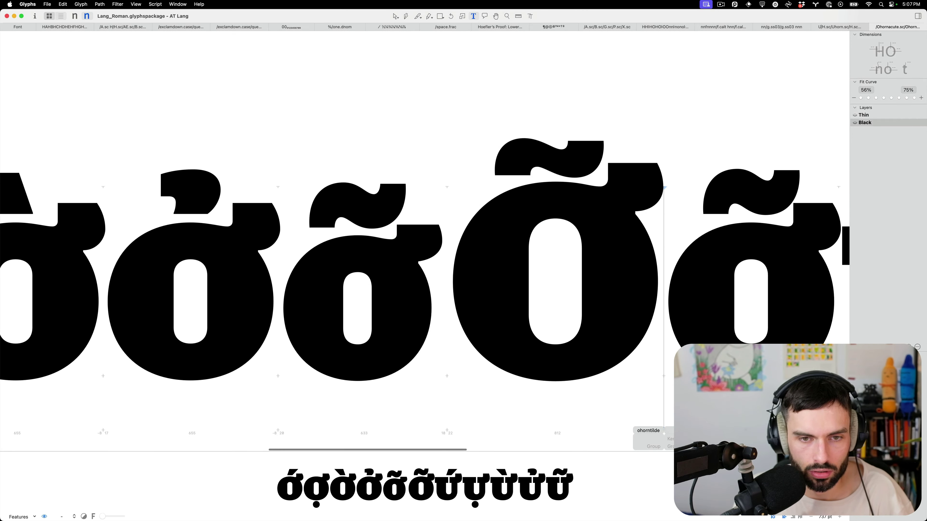
scroll(481, 216, right, 4)
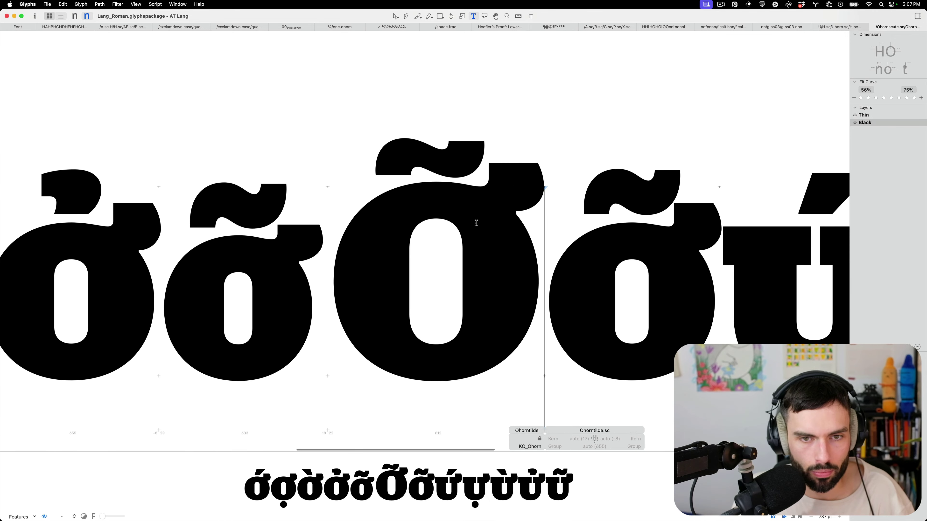
double_click(435, 248)
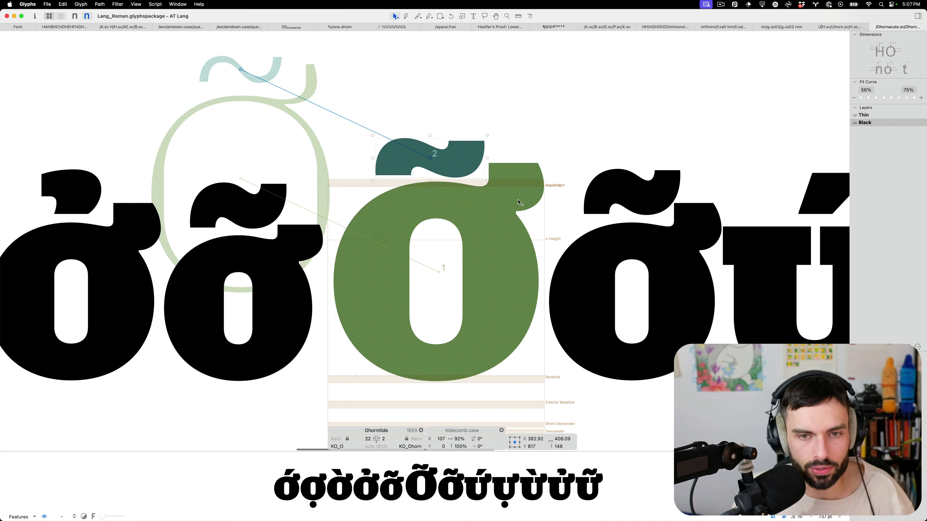
click(636, 208)
scroll(452, 203, down, 3)
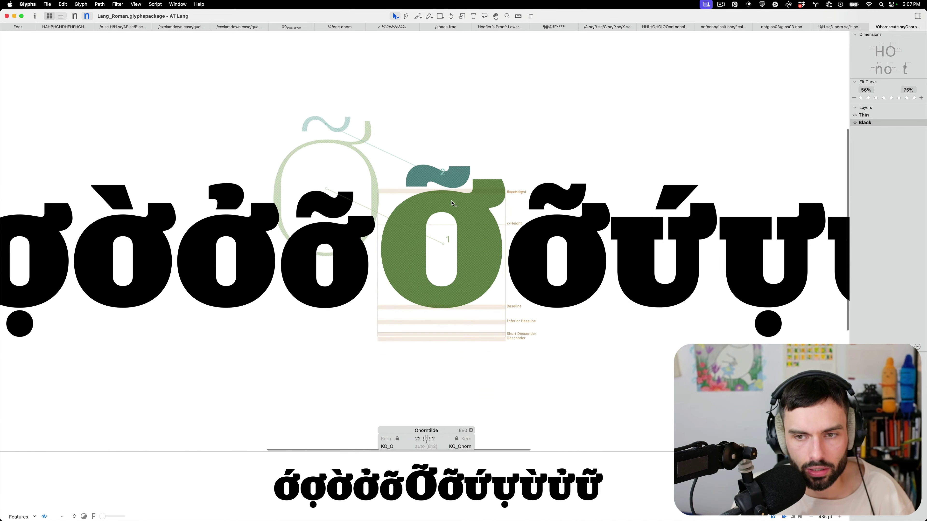
Review the accented Uhorn small caps at several sizes and select the Uhorn.sc base component in Uhornacute.sc
scroll(627, 219, right, 12)
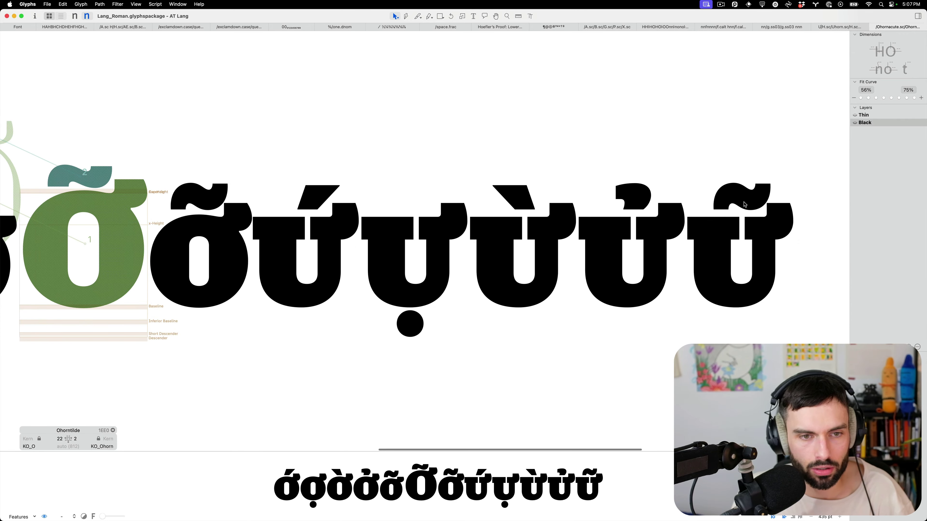
scroll(339, 233, down, 3)
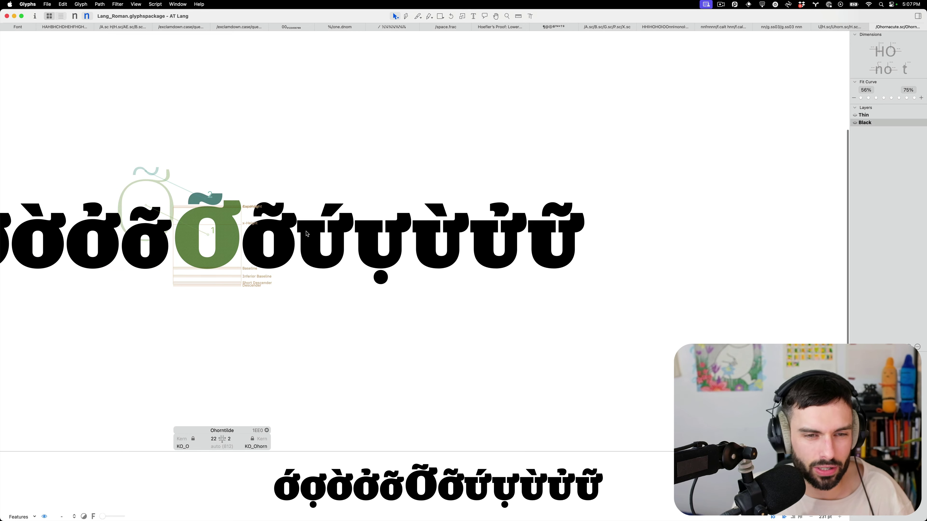
scroll(306, 234, up, 2)
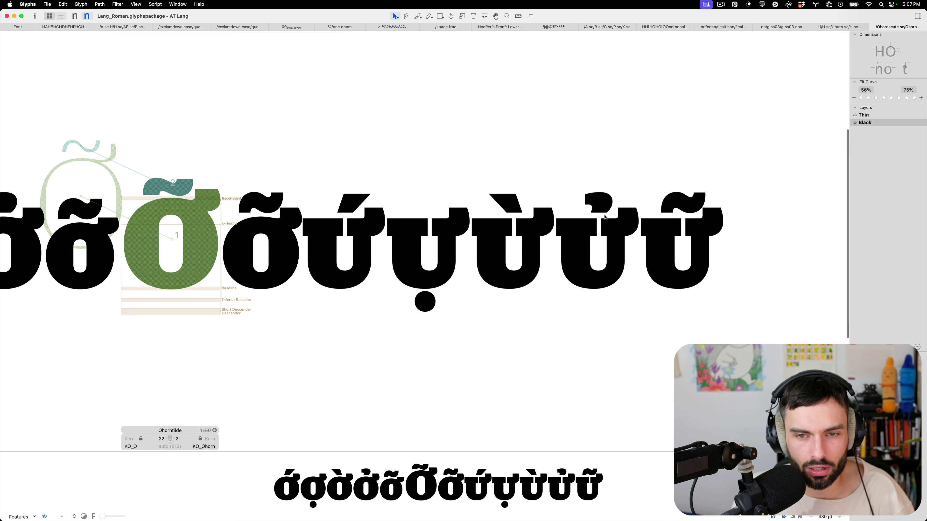
double_click(319, 238)
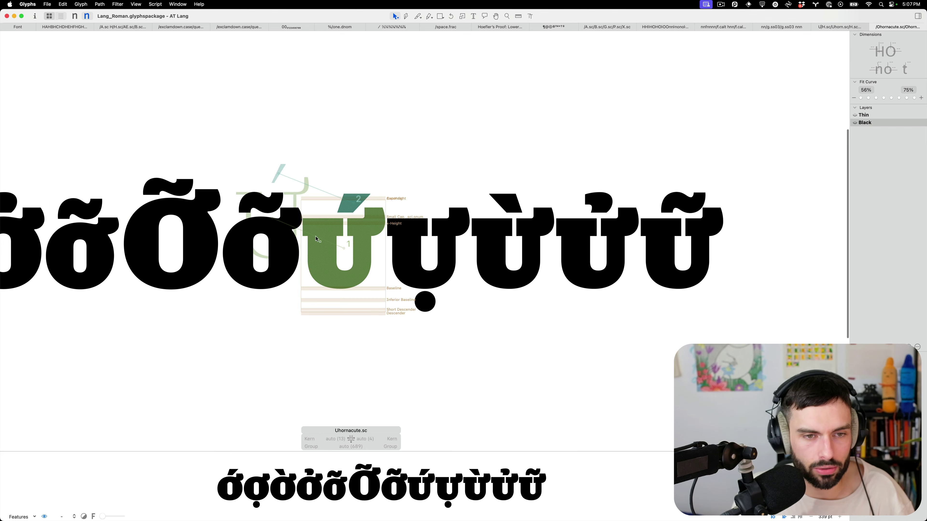
scroll(473, 255, down, 3)
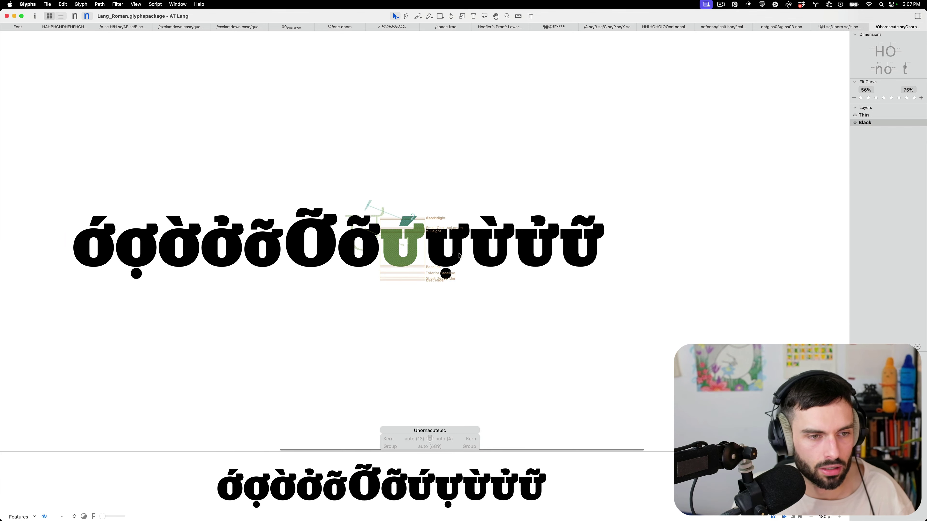
scroll(379, 240, up, 3)
scroll(379, 241, up, 3)
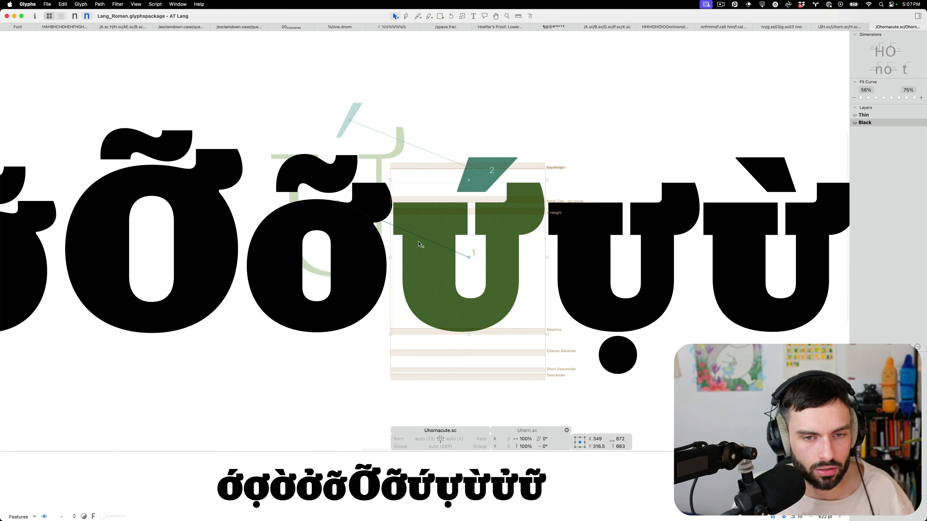
Open the Uhorn.sc base glyph from Uhornacute.sc and preview the accent cloud on its top anchor
double_click(472, 209)
click(472, 203)
scroll(370, 214, down, 4)
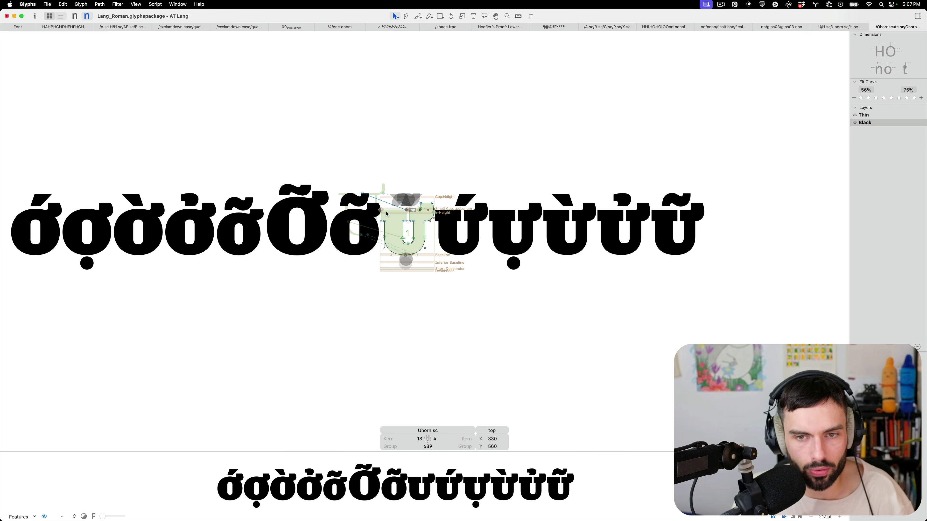
scroll(371, 214, up, 3)
double_click(357, 218)
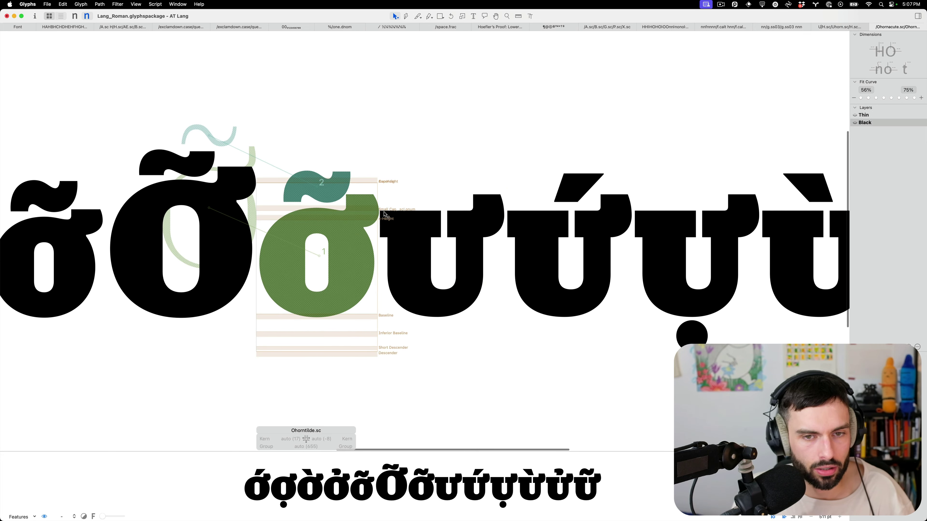
Lower the top nodes of the Uhorn.sc horn in the Black master to a centre Y of 636
double_click(457, 212)
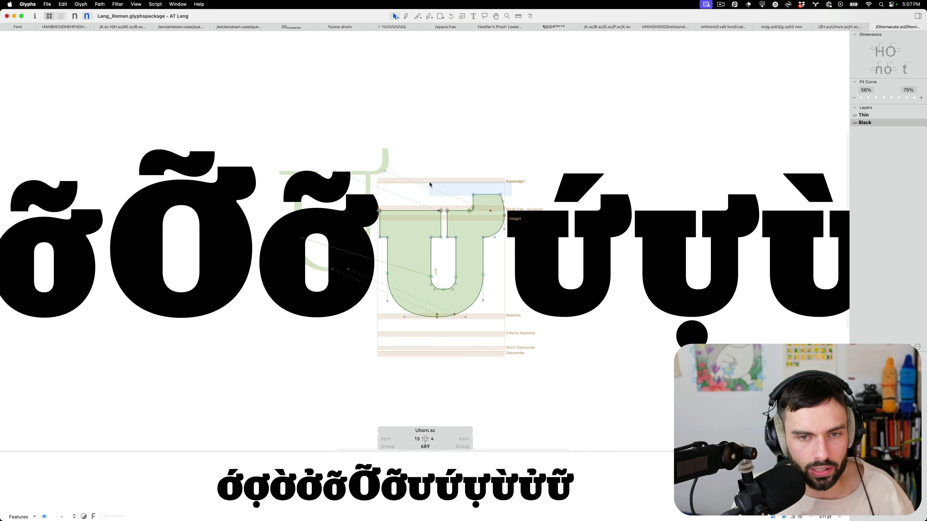
drag(445, 182, 523, 201)
key(shift+Down)
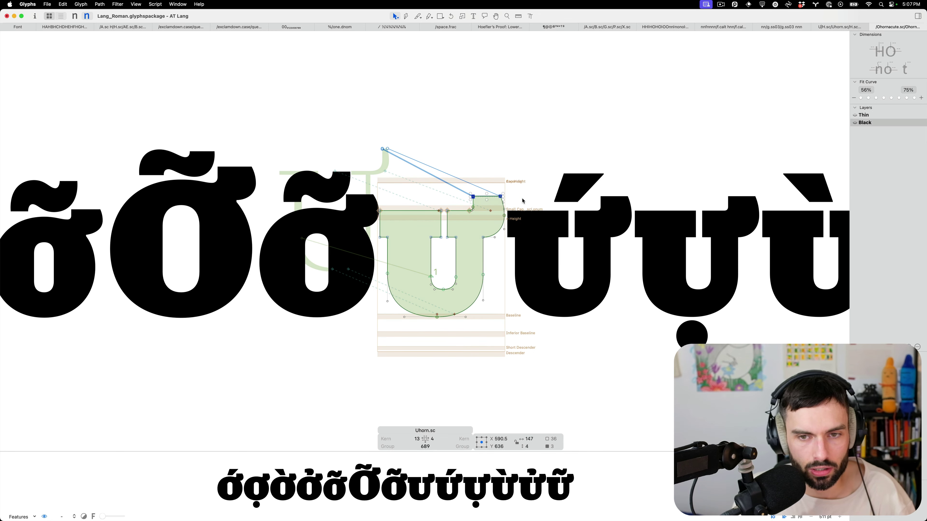
scroll(522, 201, right, 5)
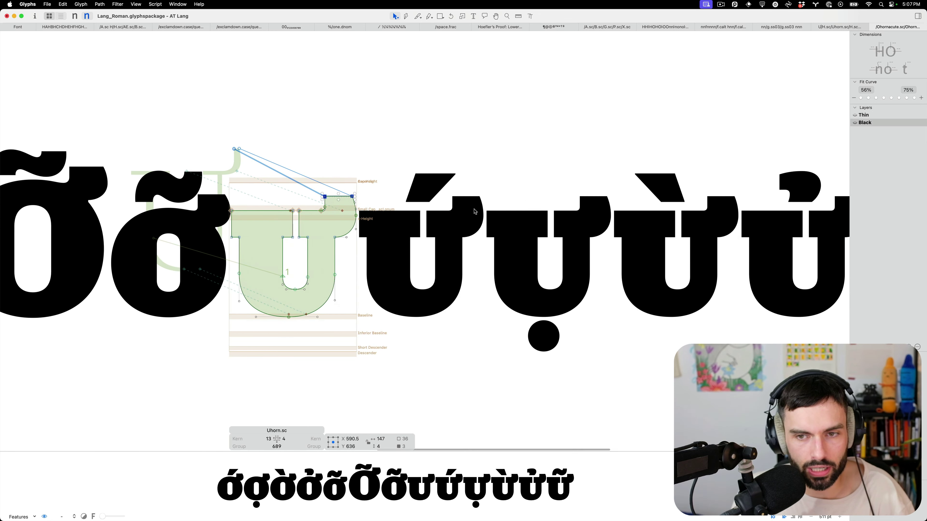
Open the Ohorn.sc base glyph from Ohorntilde.sc and lower the top nodes of its horn to a centre Y of 636
click(172, 255)
click(172, 256)
double_click(220, 192)
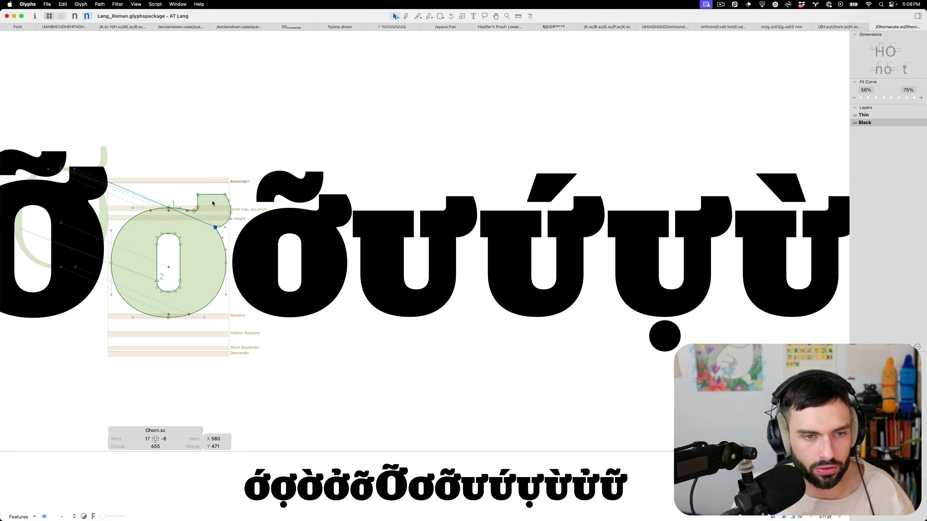
drag(239, 185, 176, 201)
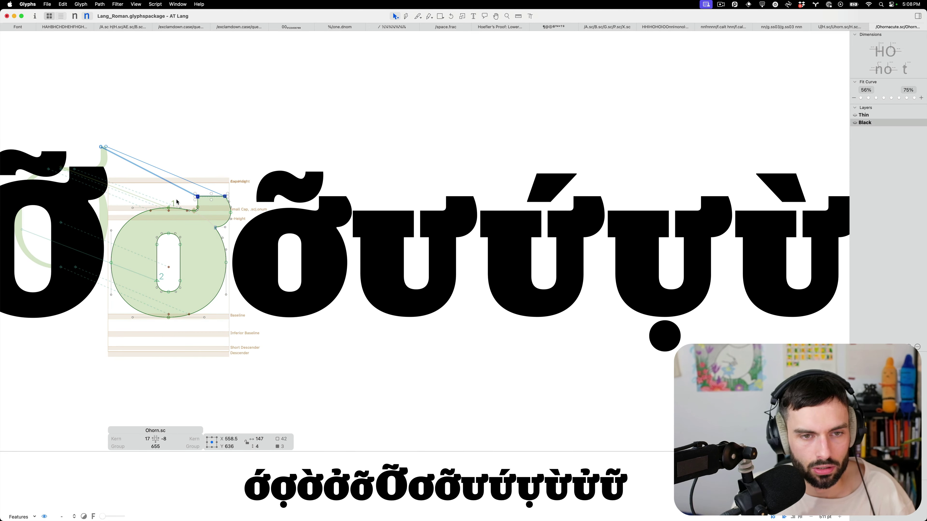
key(t)
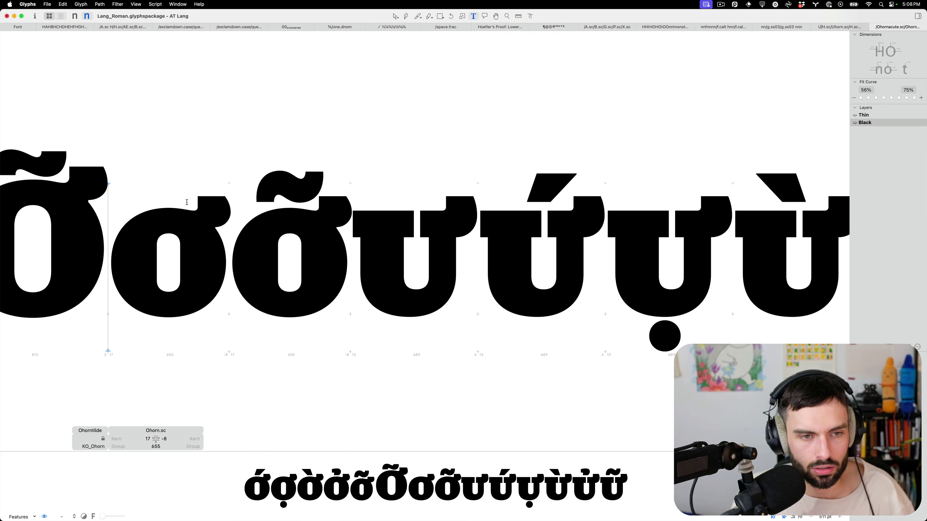
Move the top anchor of Ohorn.sc in the Black master left to X 308, keeping it at Y 560
double_click(165, 212)
click(167, 211)
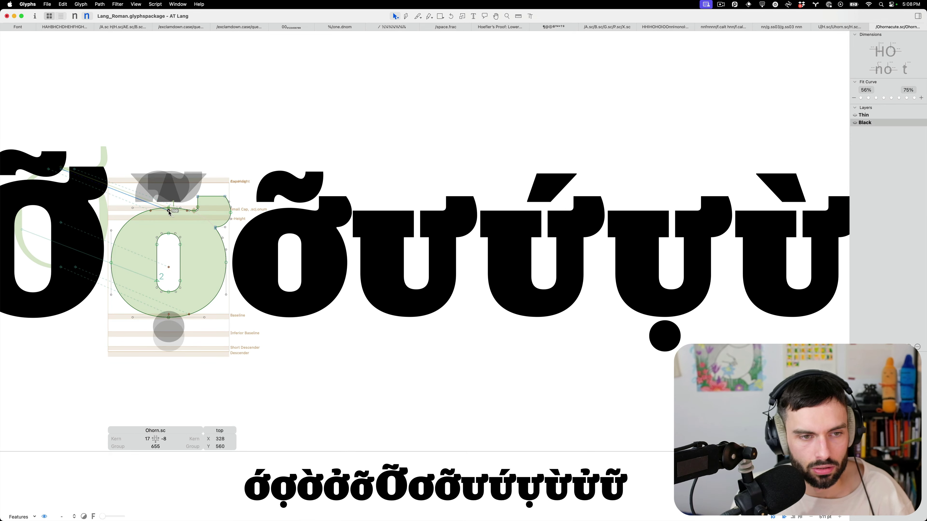
key(super+0)
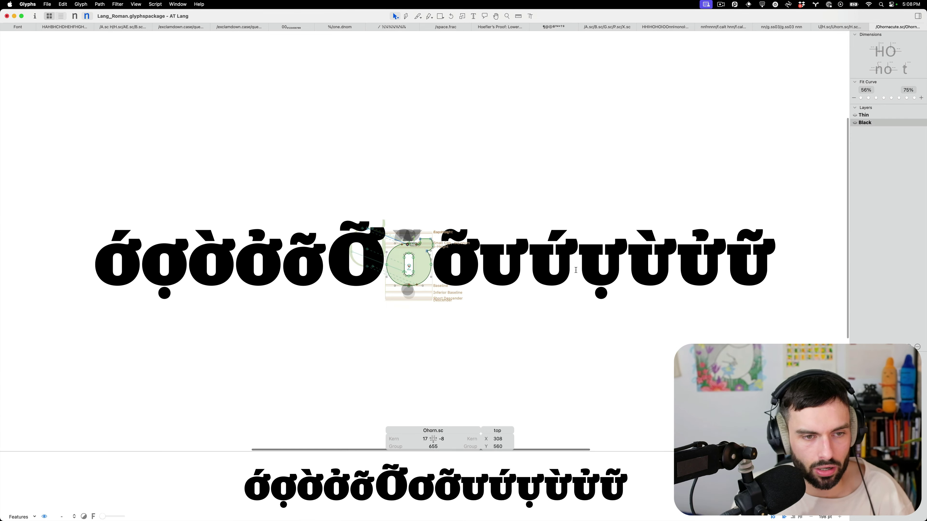
key(t)
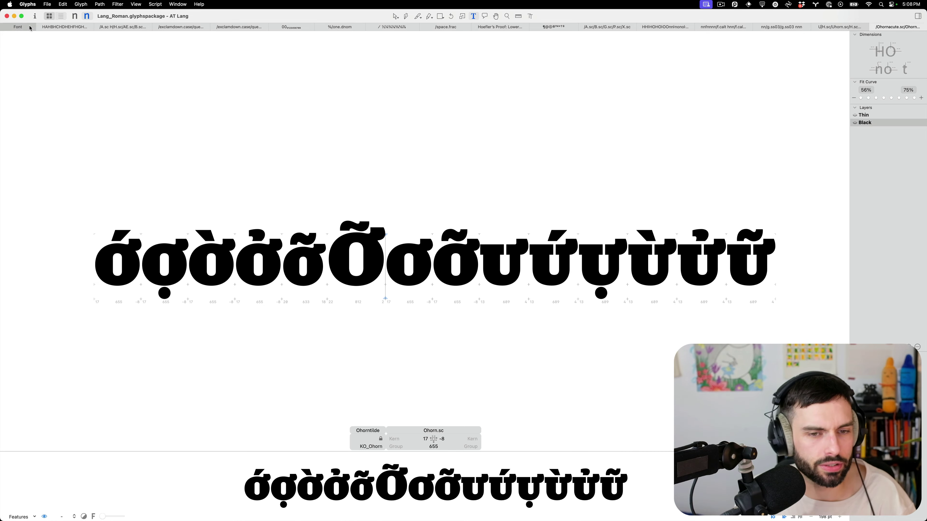
Select all the small caps in the font overview, starting from A.sc, and open them in a new edit view
click(18, 27)
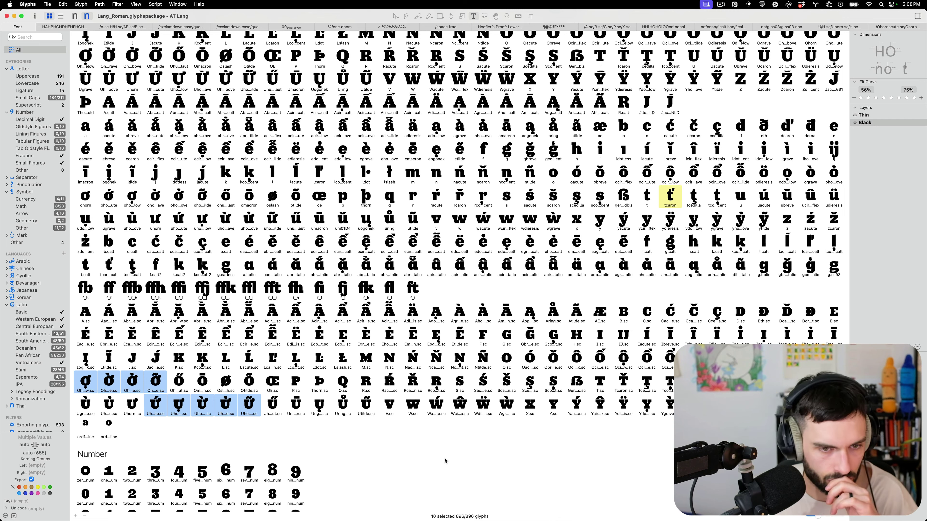
click(89, 315)
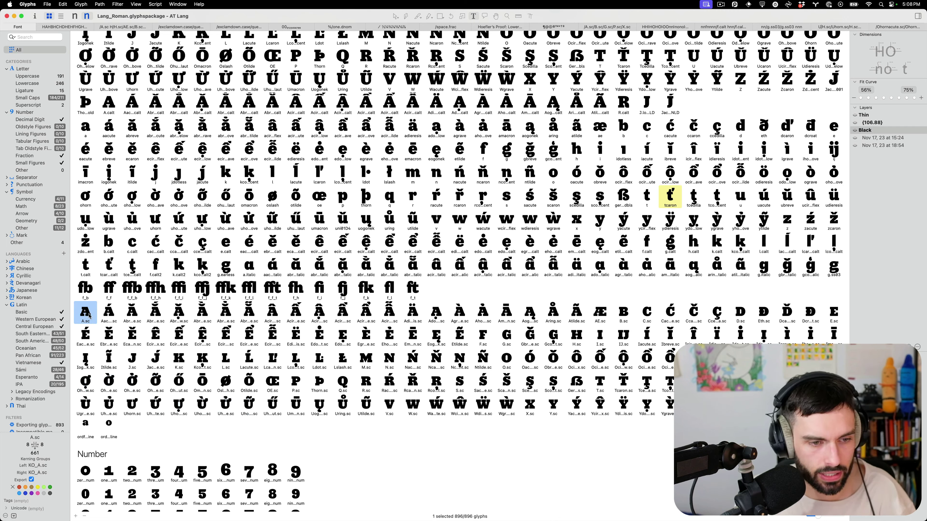
shift+click(809, 404)
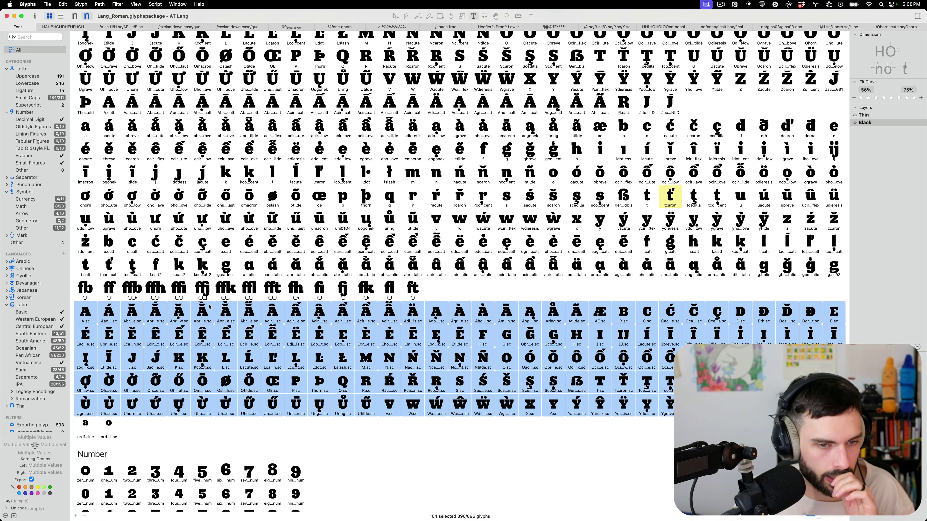
key(super+t)
key(super+minus)
key(super+minus)
key(super+minus)
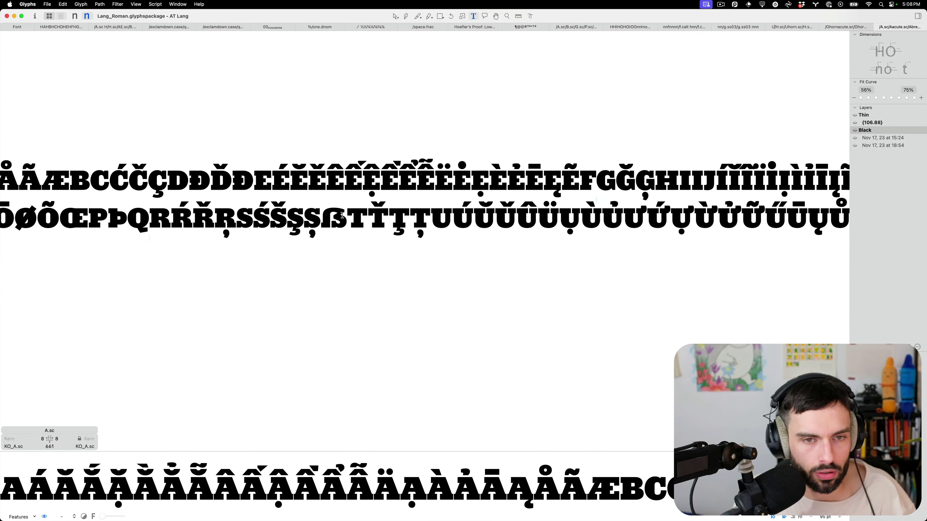
key(super+minus)
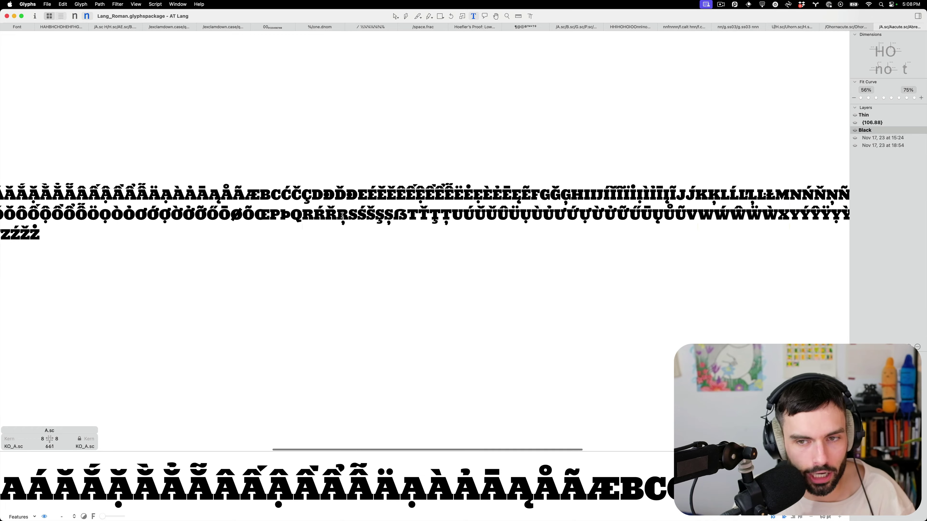
scroll(342, 215, left, 5)
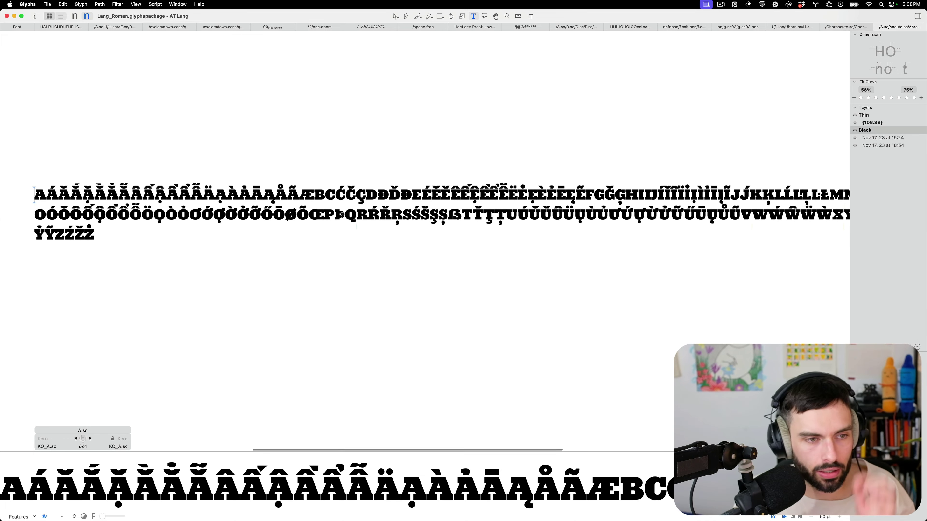
Examine the locl Localized Forms feature code in the font info for its substitution rules
key(super+i)
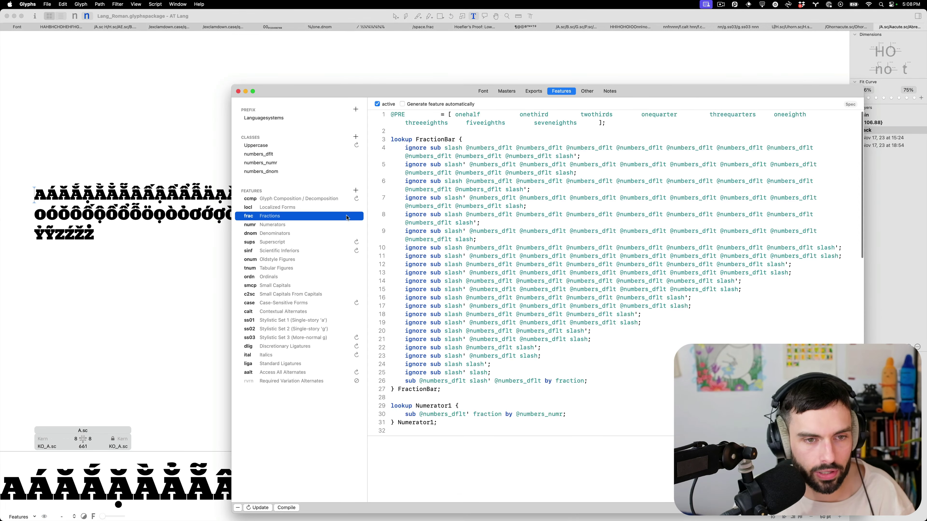
click(292, 210)
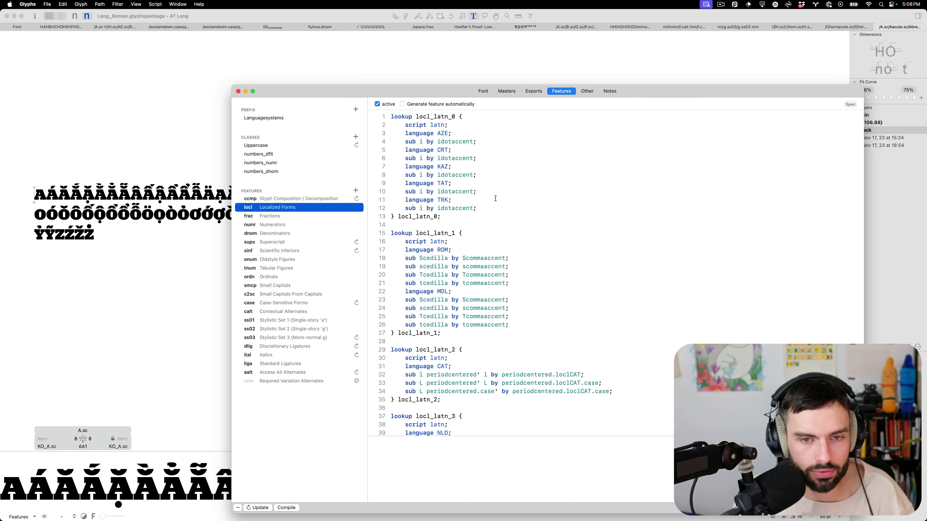
scroll(501, 199, down, 1)
scroll(501, 199, down, 5)
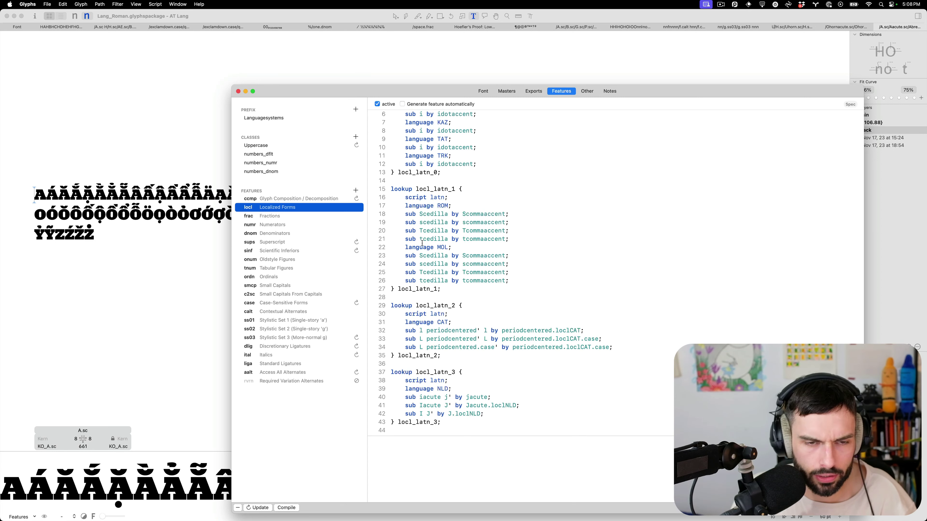
click(238, 91)
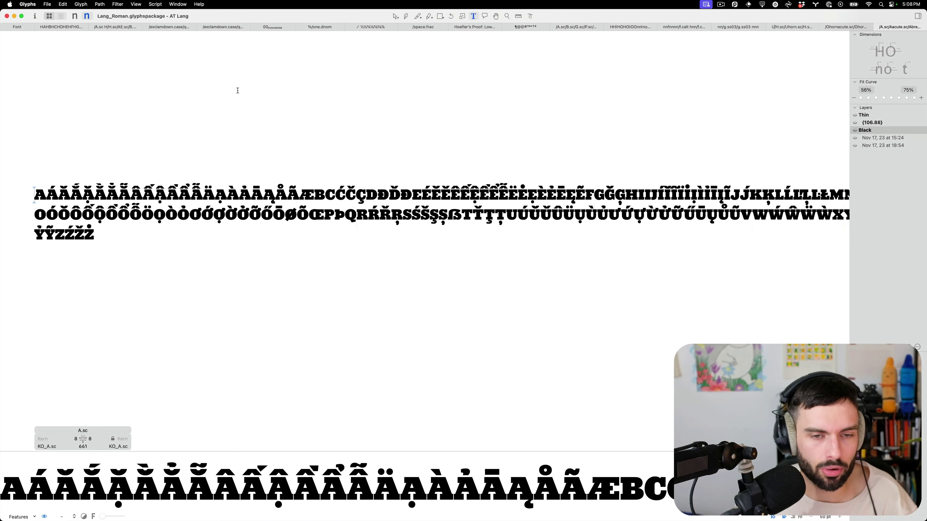
Step the text cursor through the accented A small caps up to AE.sc to review them
key(Right)
key(Right)
key(Right)
key(Right)
key(Right)
key(Right)
key(Right)
key(Right)
key(Right)
key(Right)
key(Right)
key(Right)
key(Right)
key(Right)
key(Right)
key(Right)
key(Right)
key(Right)
key(Right)
key(Right)
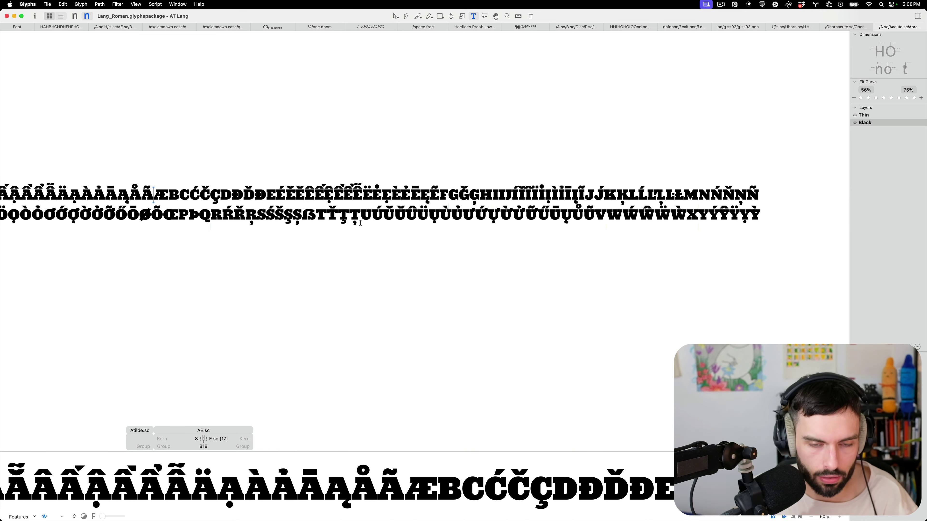
Examine the c2sc and smcp feature code in the font info to see which small-cap substitutions are listed
key(super+i)
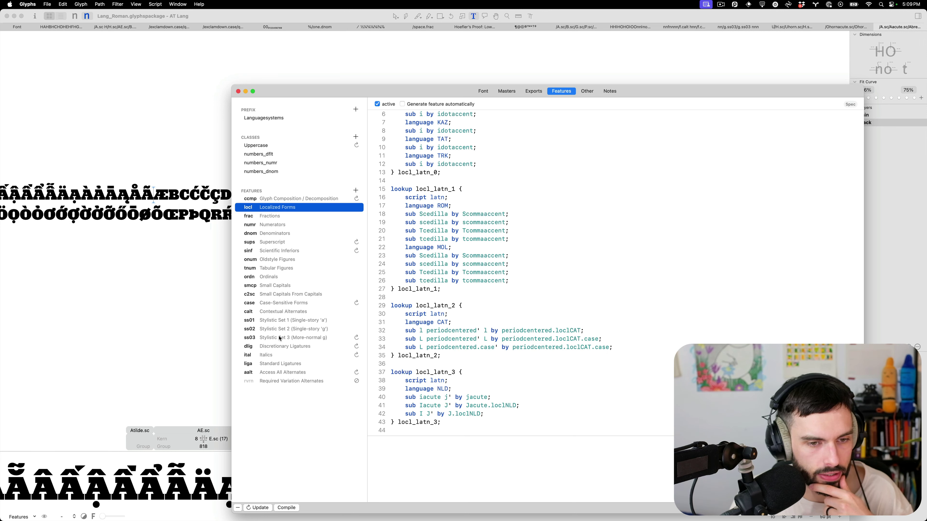
click(279, 297)
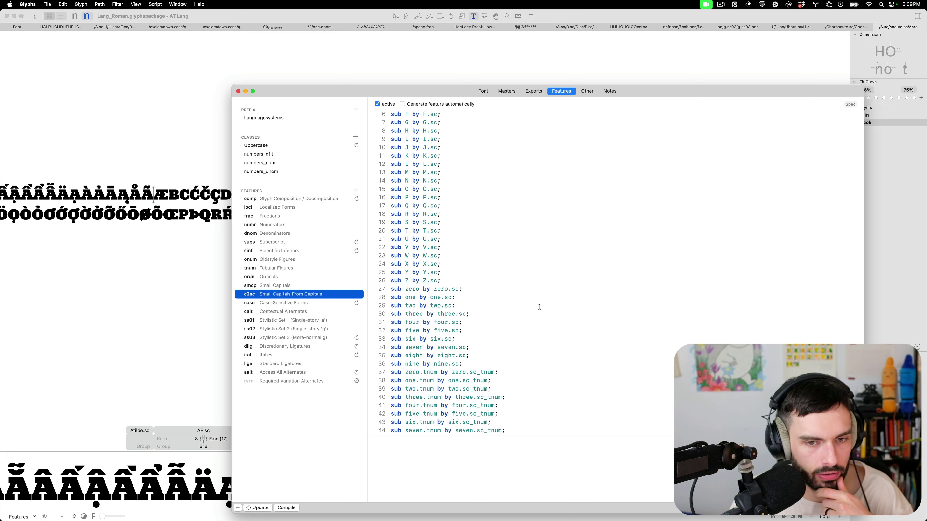
scroll(539, 307, down, 5)
scroll(540, 307, up, 8)
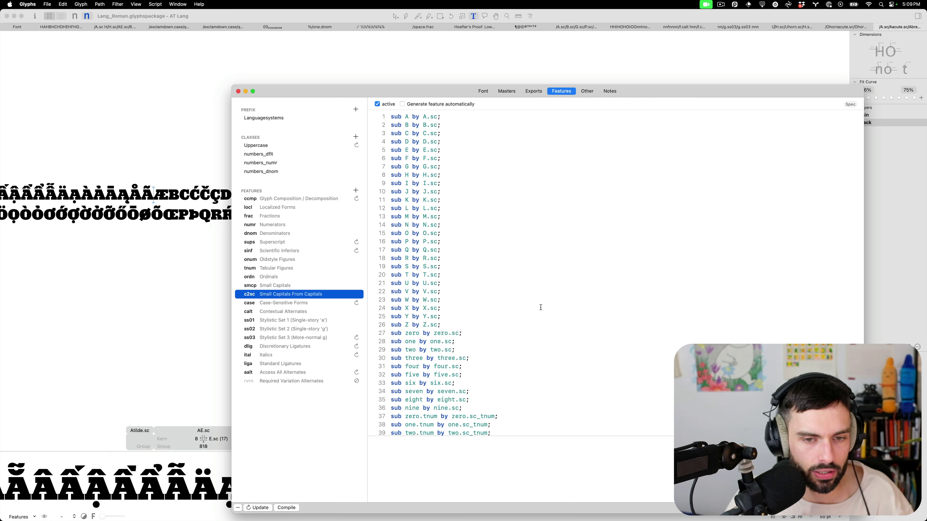
click(275, 287)
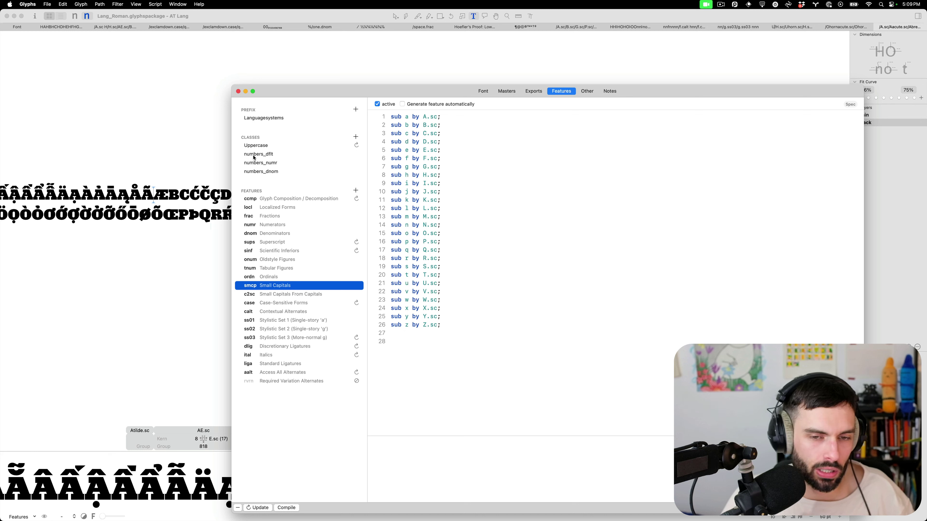
click(238, 91)
Save the font and review the whole set of small caps together in the edit view
key(super+s)
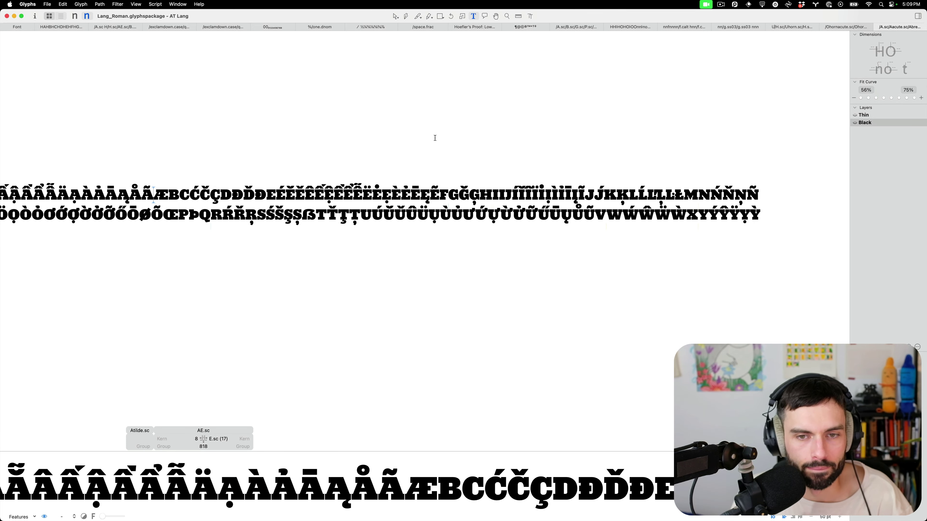
text(t)
key(super+minus)
key(super+minus)
key(super+plus)
key(super+plus)
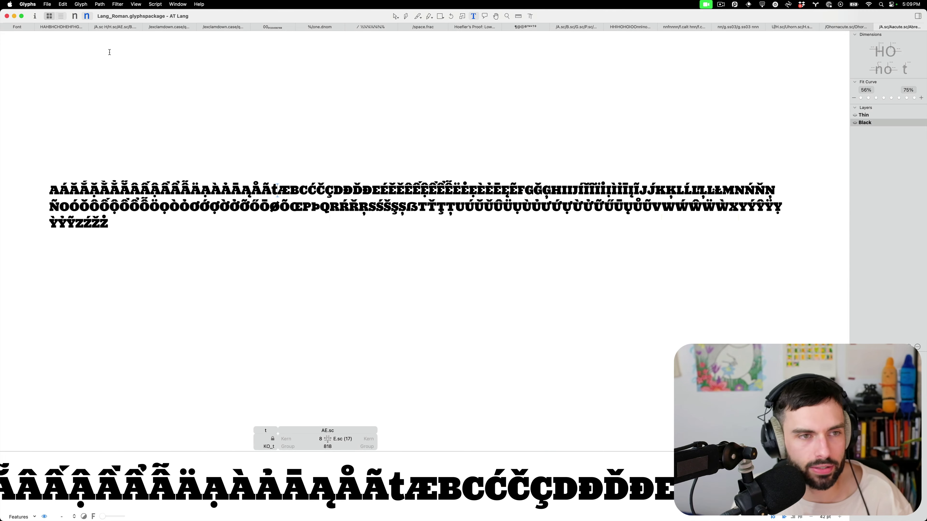
Copy the glyph names of all selected small caps from the font overview, one per line
click(22, 29)
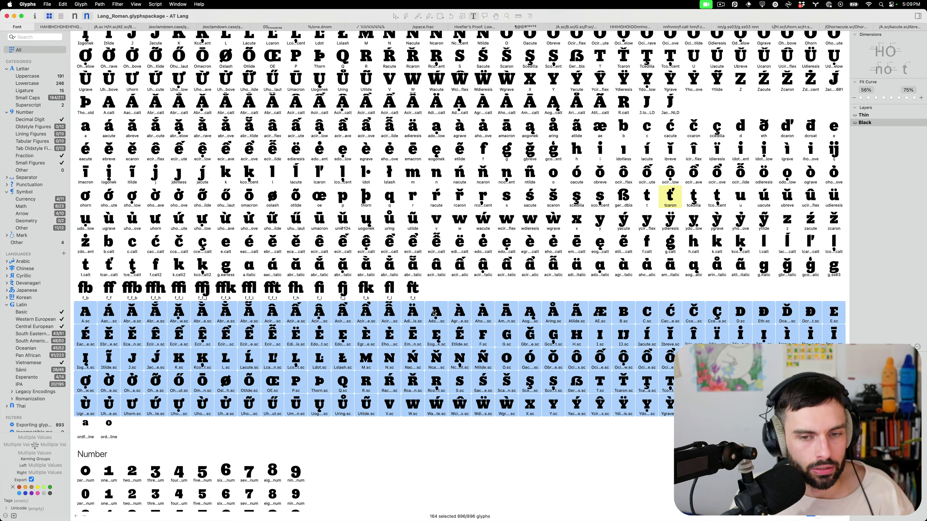
right_click(434, 333)
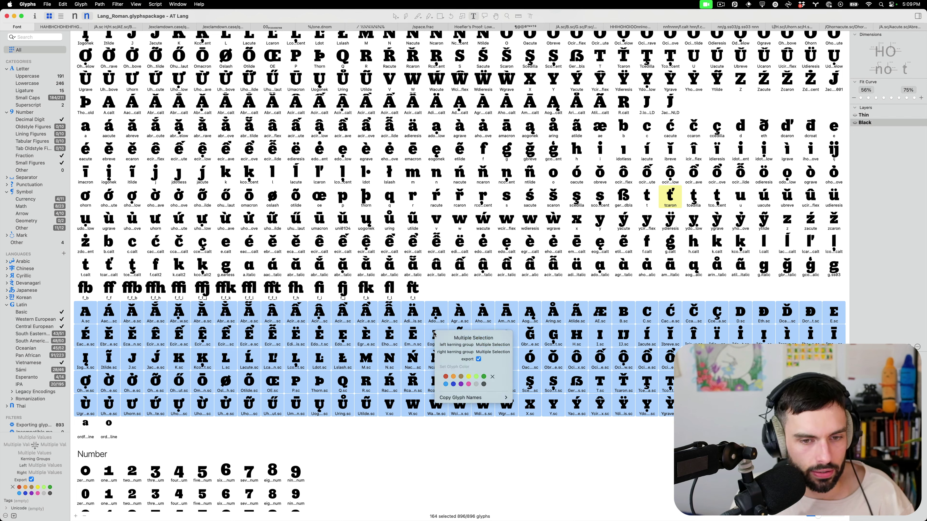
mouse_move(503, 398)
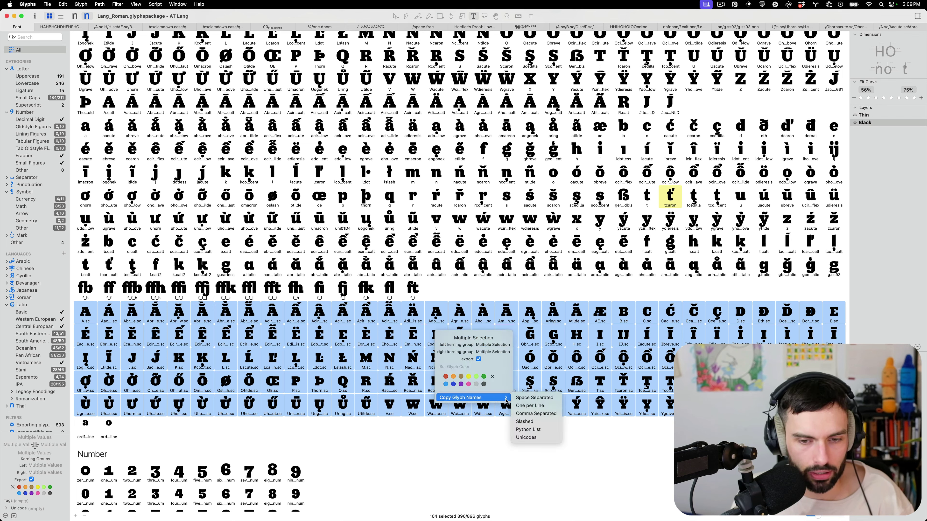
click(525, 410)
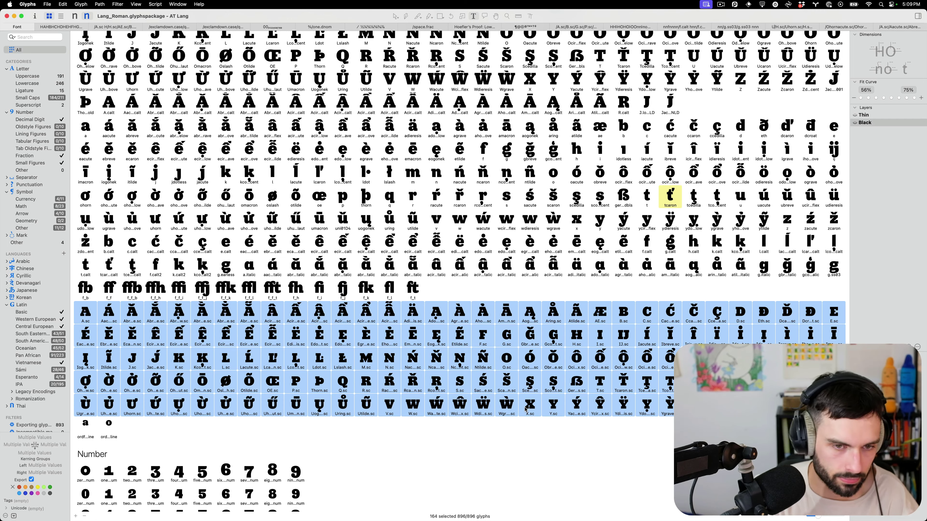
Switch to the code editor and replace the old small-cap list in Untitled-4 with the copied glyph names
key(super+Tab)
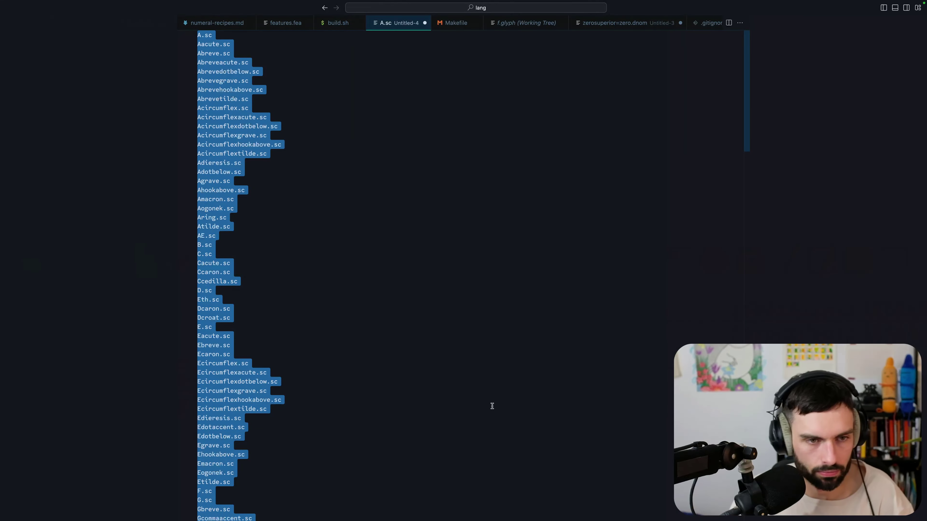
key(BackSpace)
key(super+v)
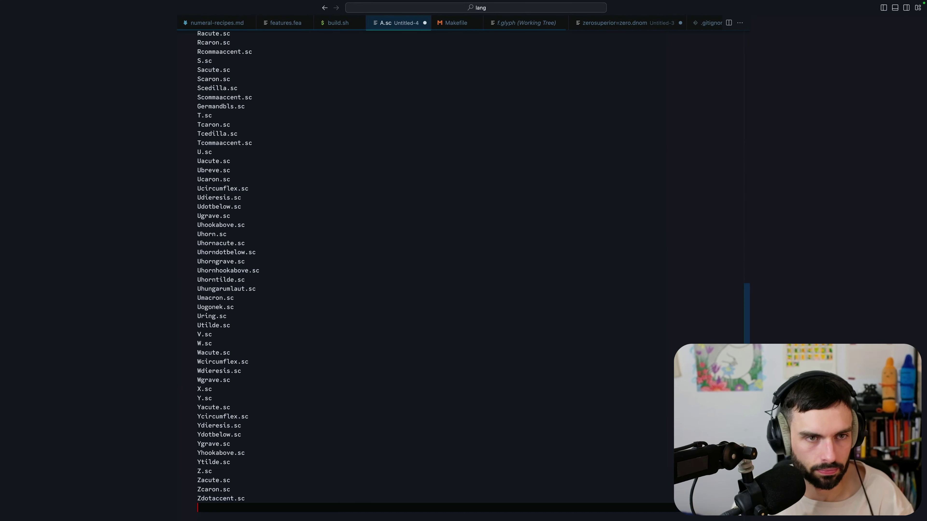
click(281, 360)
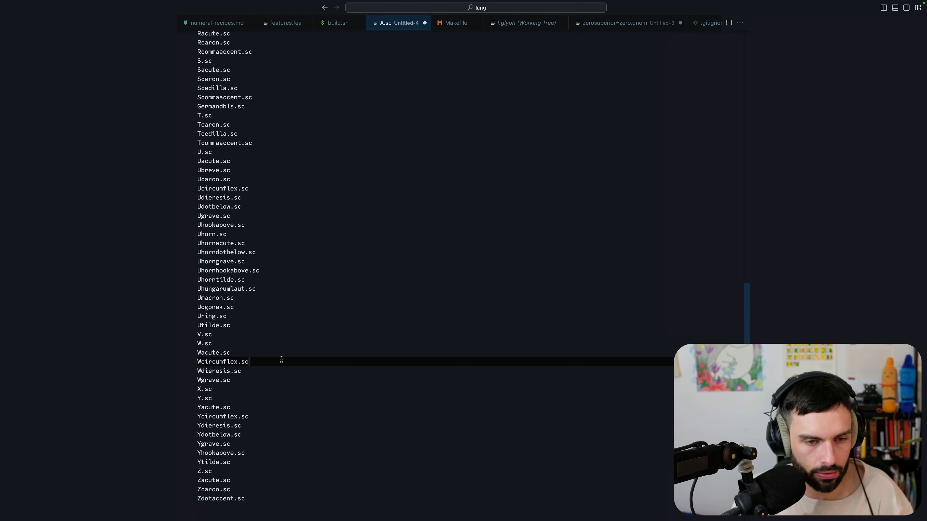
Put a cursor on every glyph name line of the small-cap list and prefix each with "sub"
key(shift+alt+Left)
key(shift+Left)
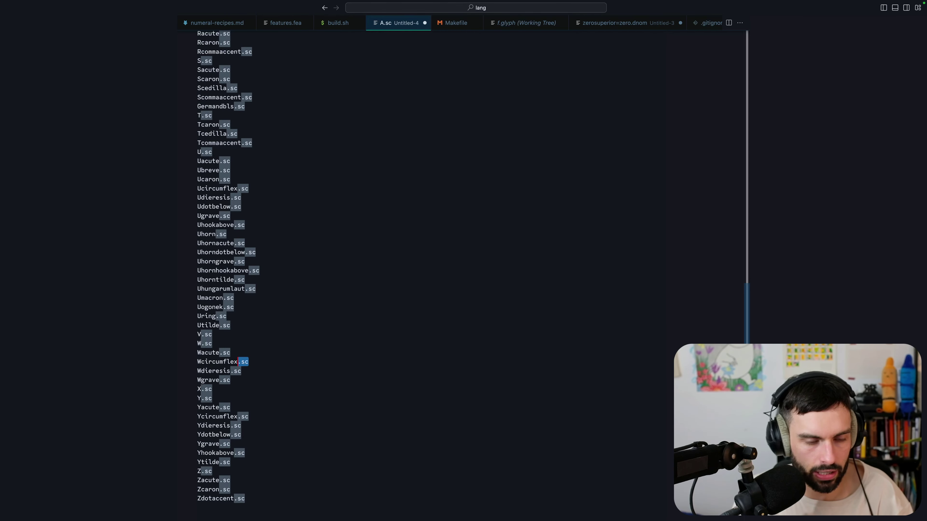
key(super+shift+l)
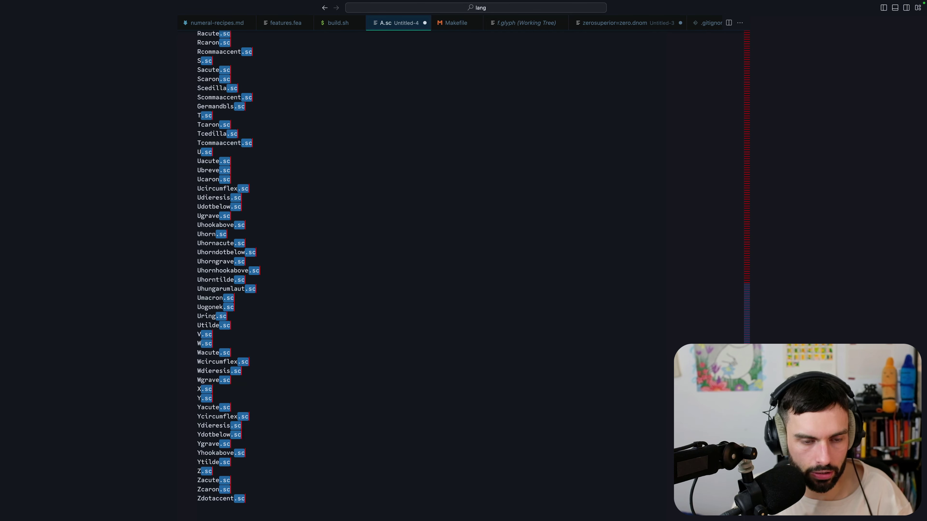
key(shift+Right)
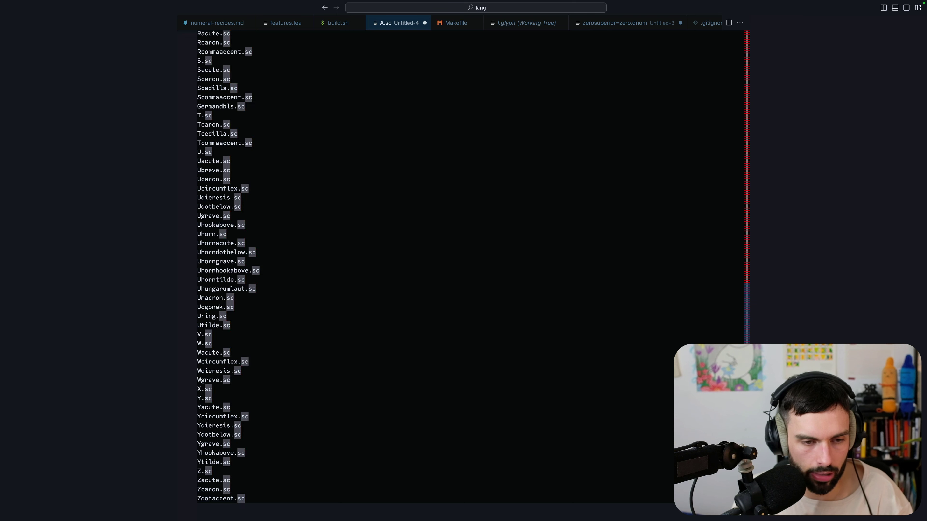
key(super+Left)
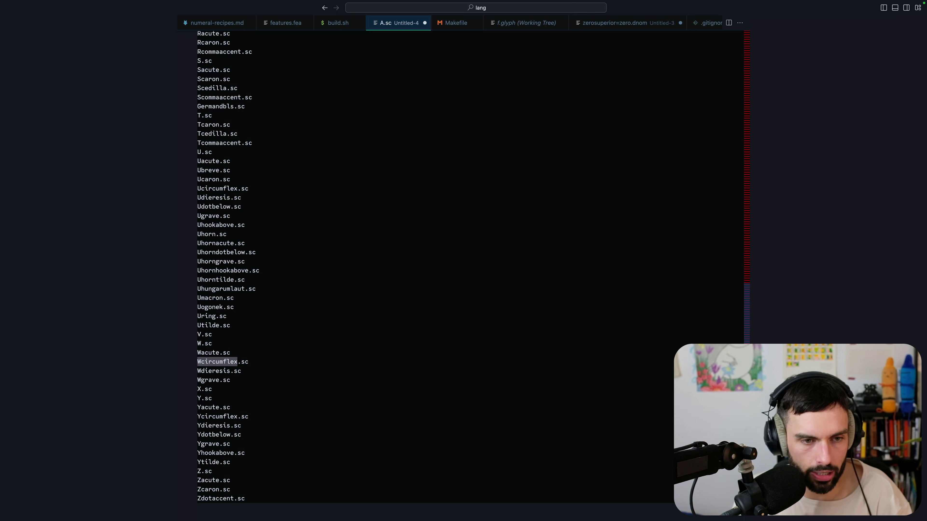
text(sub)
Complete each line as a substitution rule: insert the base glyph name and "by" before the .sc name, and end it with a semicolon
key(alt+shift+Right)
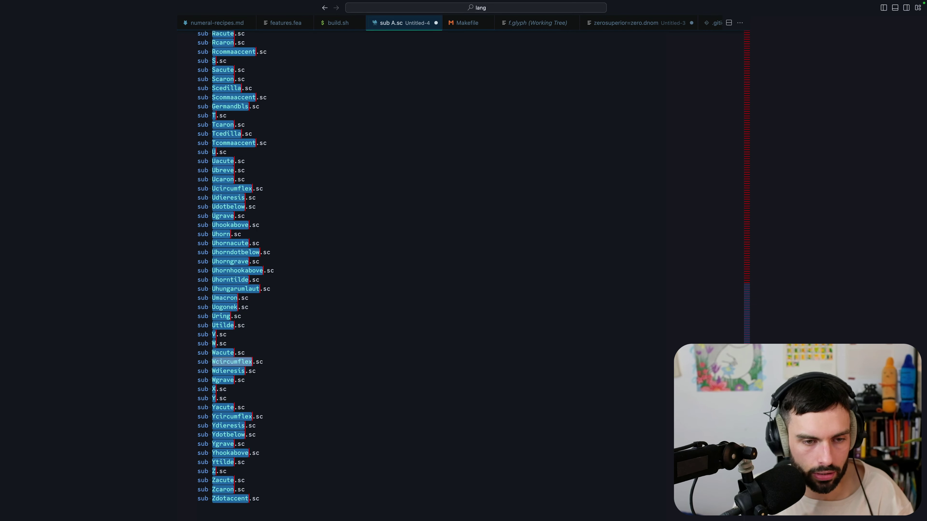
key(super+c)
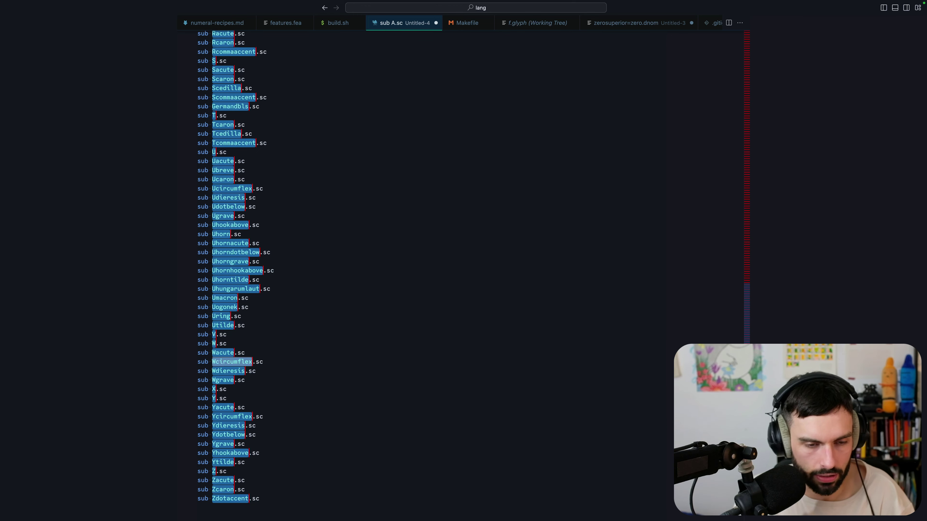
key(Left)
key(super+v)
text(by)
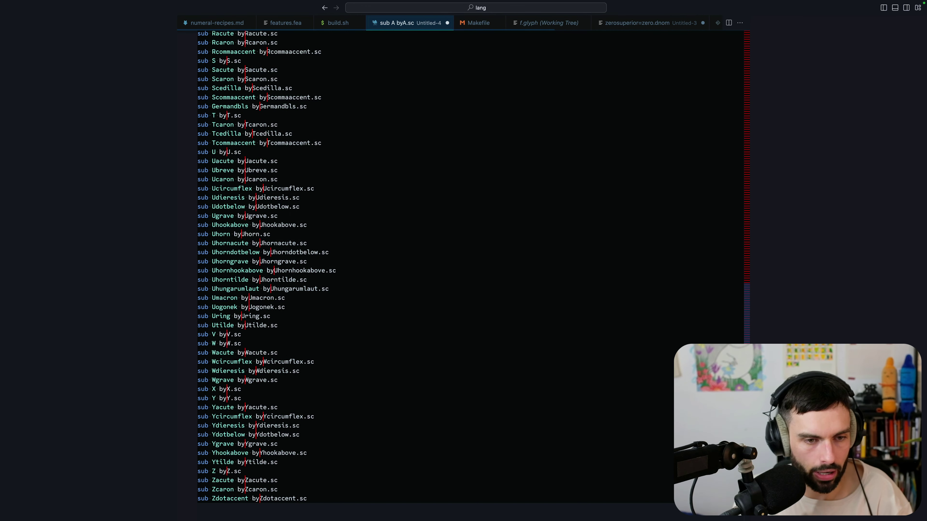
key(super+Right)
key(alt+shift+Left)
key(Right)
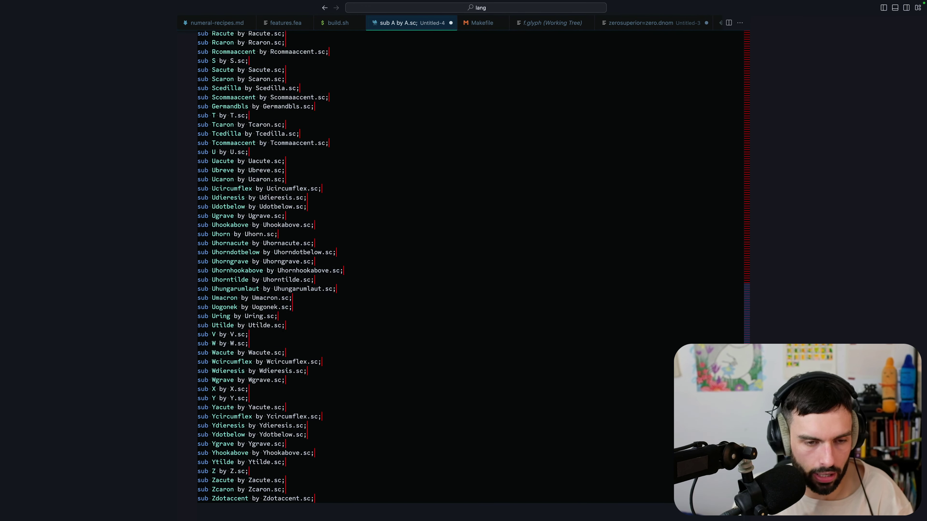
text(;)
click(371, 420)
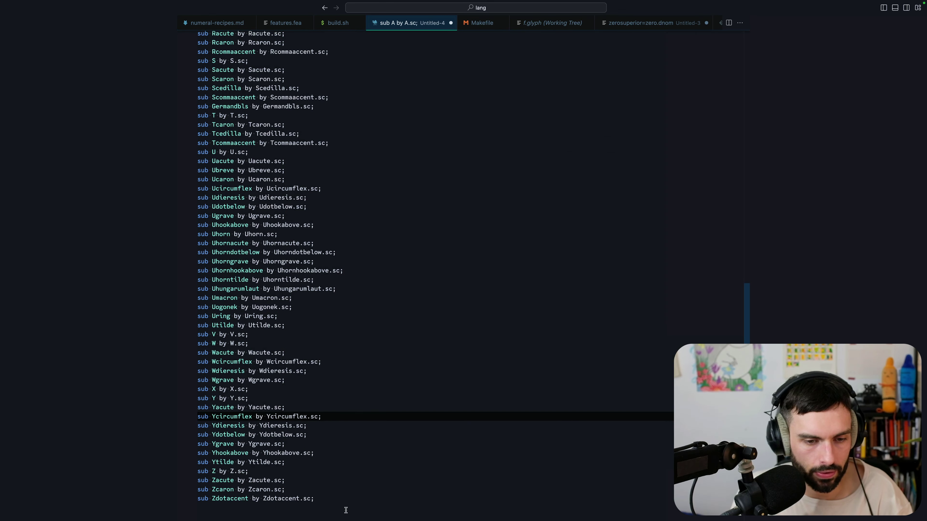
Copy the whole rule list, switch to Glyphs, and replace the A–Z rules in the c2sc feature with it
click(338, 497)
key(super+shift+Up)
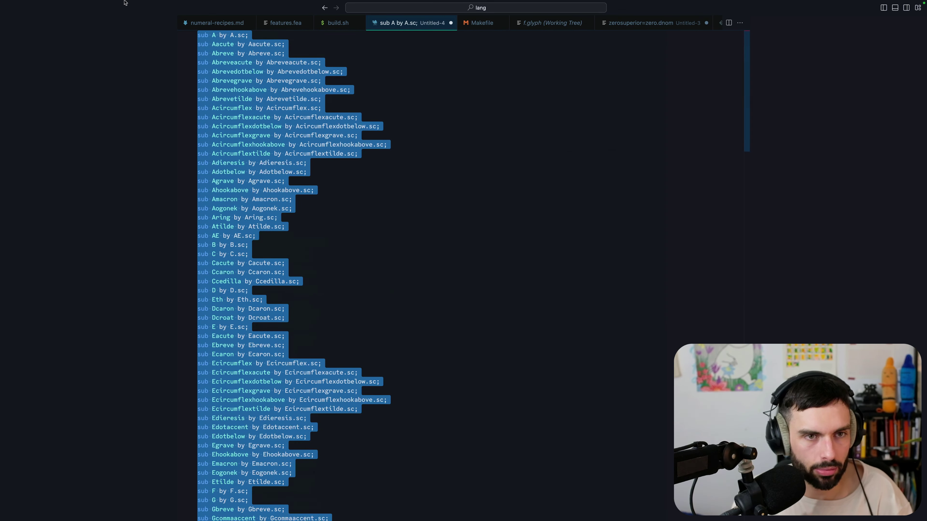
key(super+Tab)
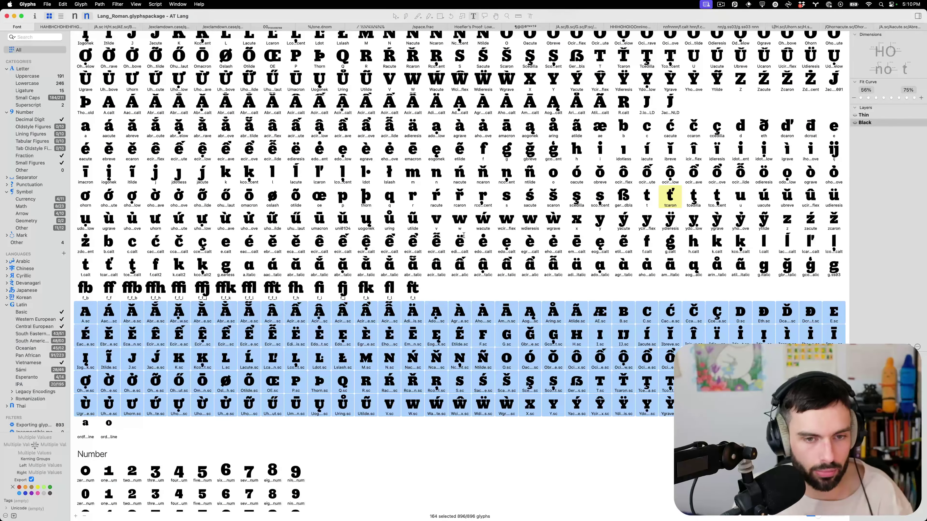
key(super+i)
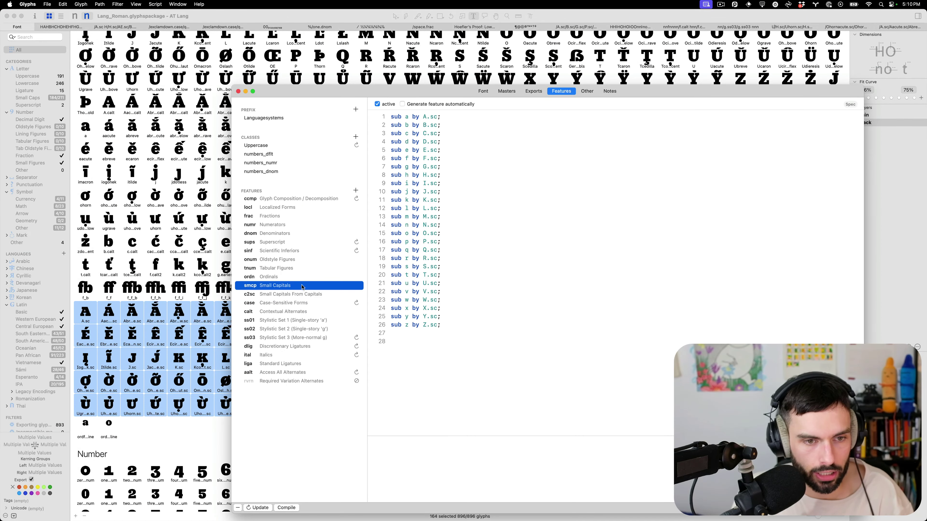
click(291, 295)
drag(442, 323, 391, 115)
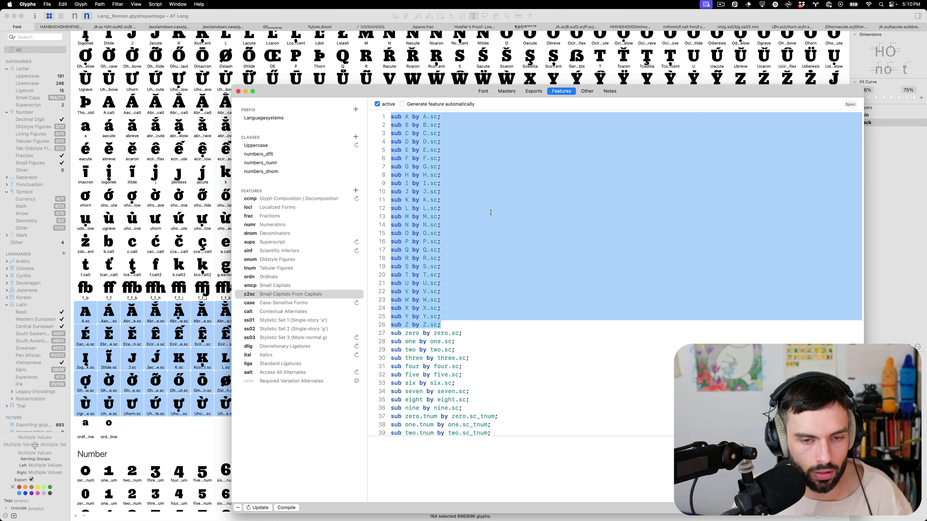
key(super+v)
scroll(497, 218, down, 5)
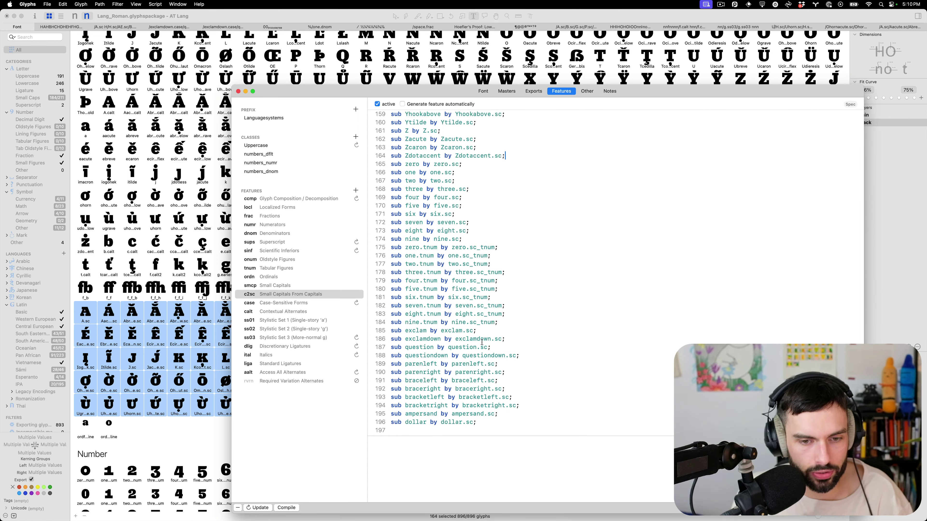
scroll(551, 276, up, 15)
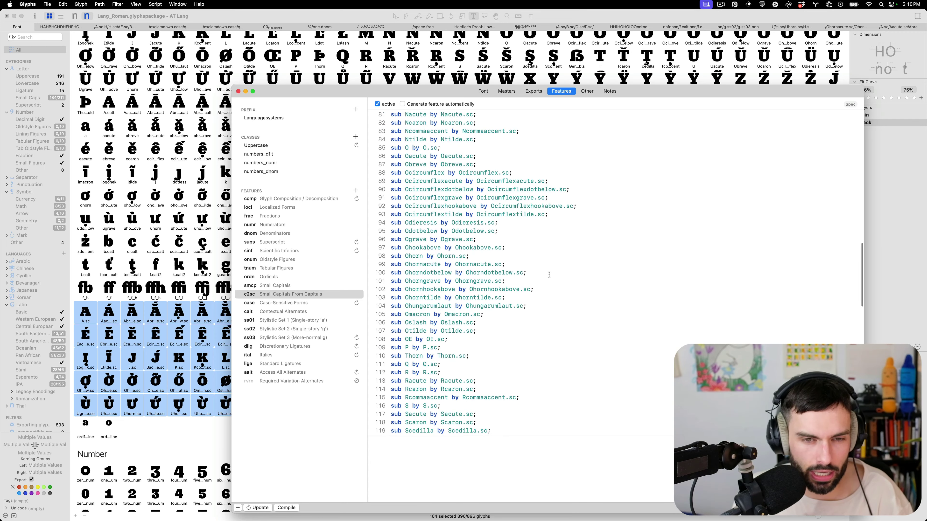
scroll(550, 275, up, 5)
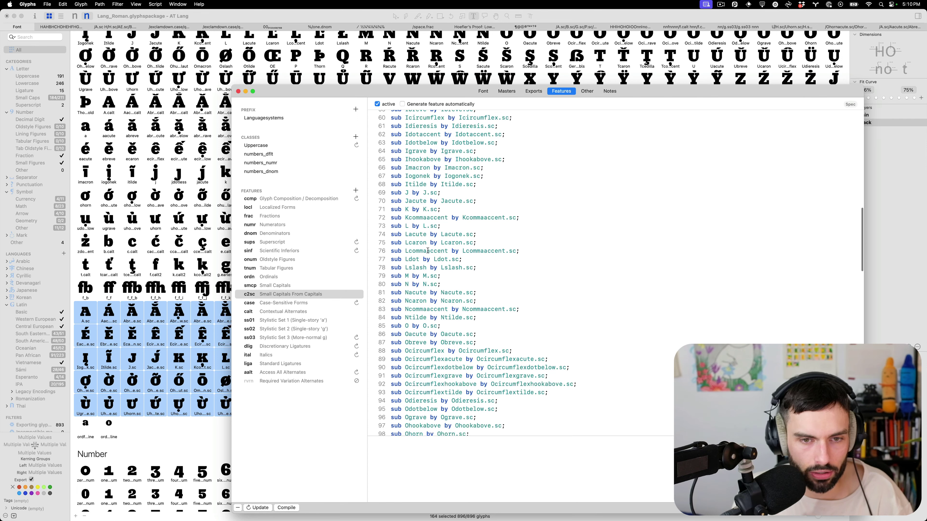
double_click(428, 251)
click(507, 284)
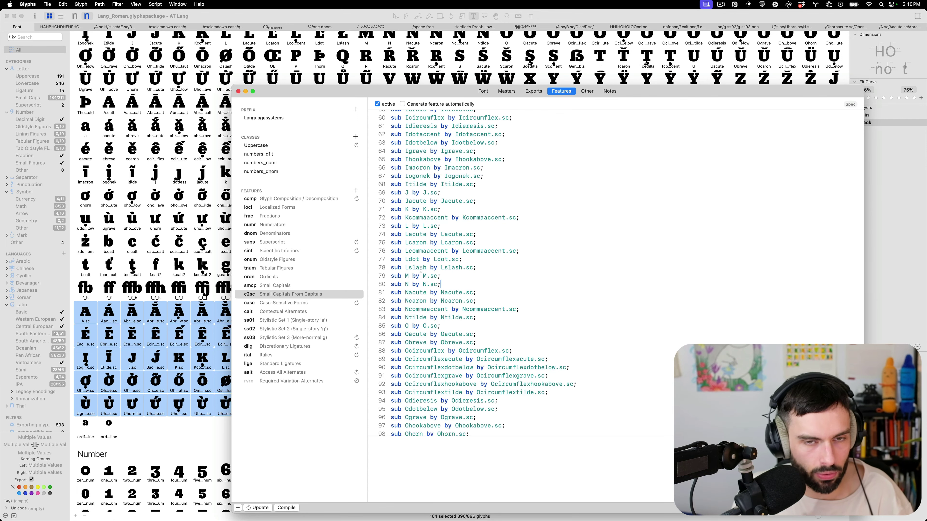
Switch to the code editor and select the base glyph name after "sub" in every substitution rule at once
key(super+Tab)
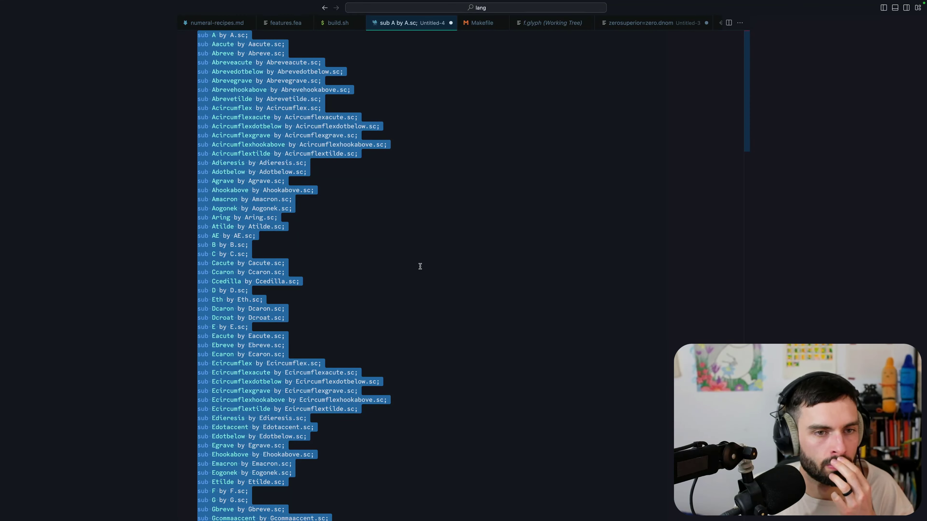
scroll(378, 254, down, 1)
scroll(378, 254, down, 15)
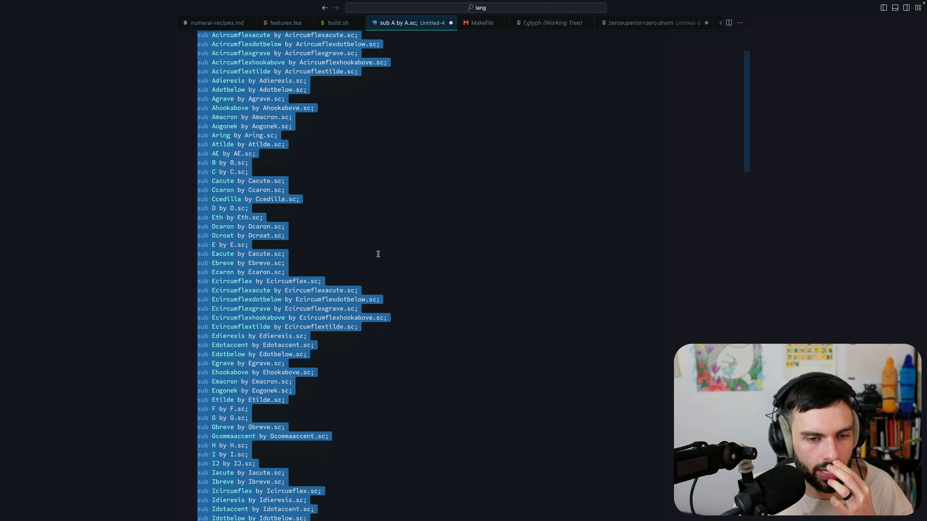
scroll(378, 254, down, 8)
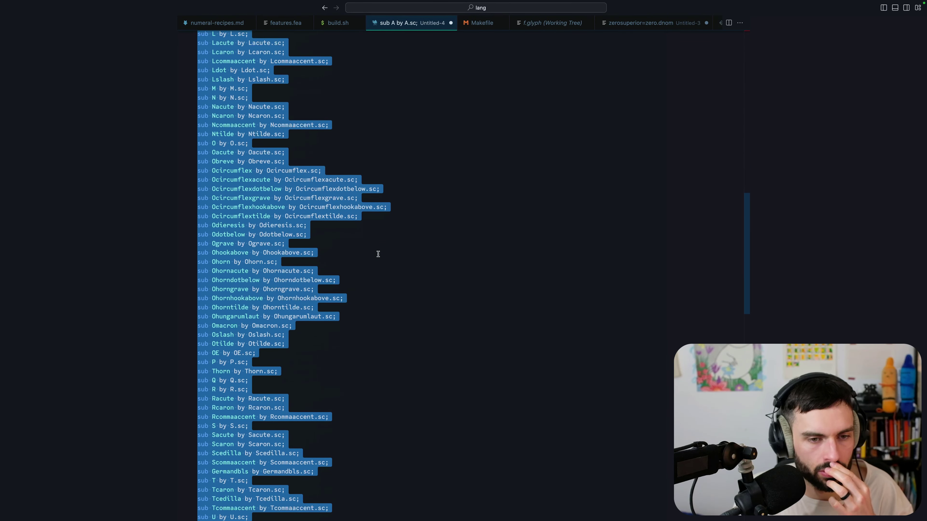
scroll(378, 254, down, 4)
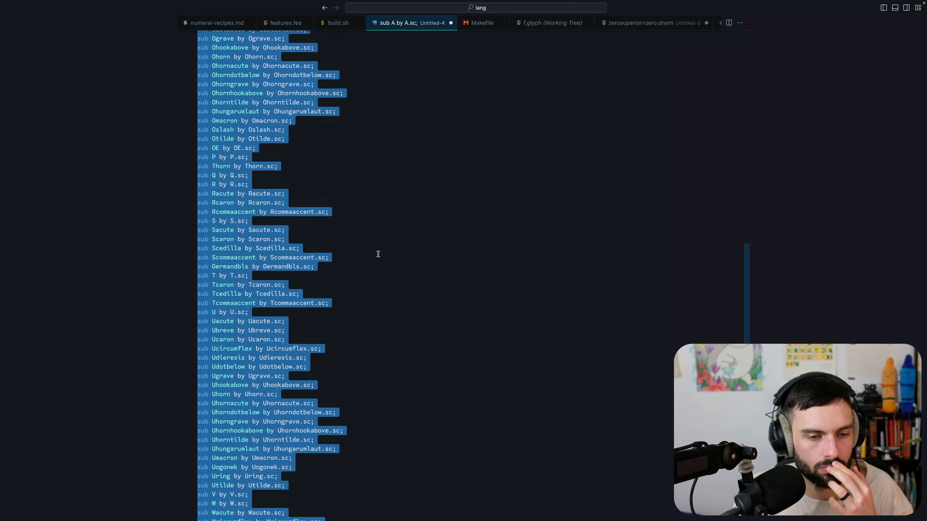
click(378, 254)
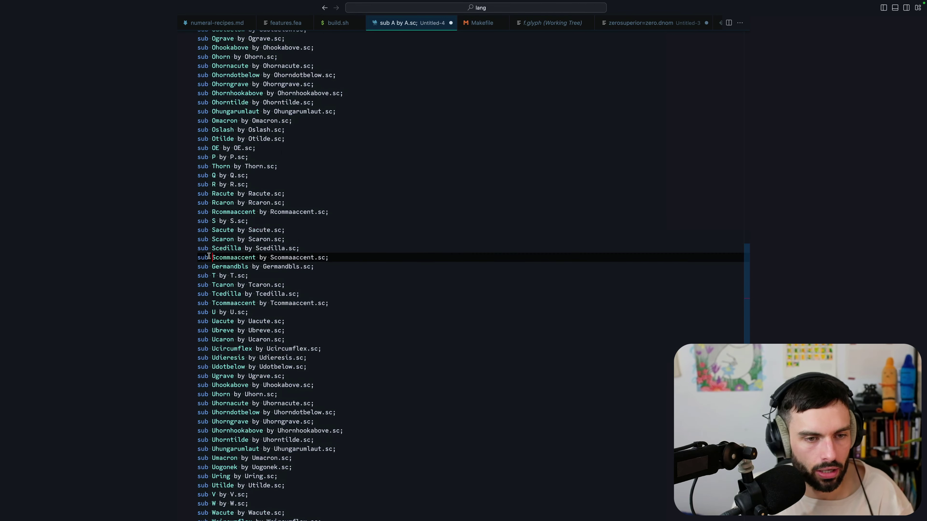
double_click(201, 256)
key(super+f)
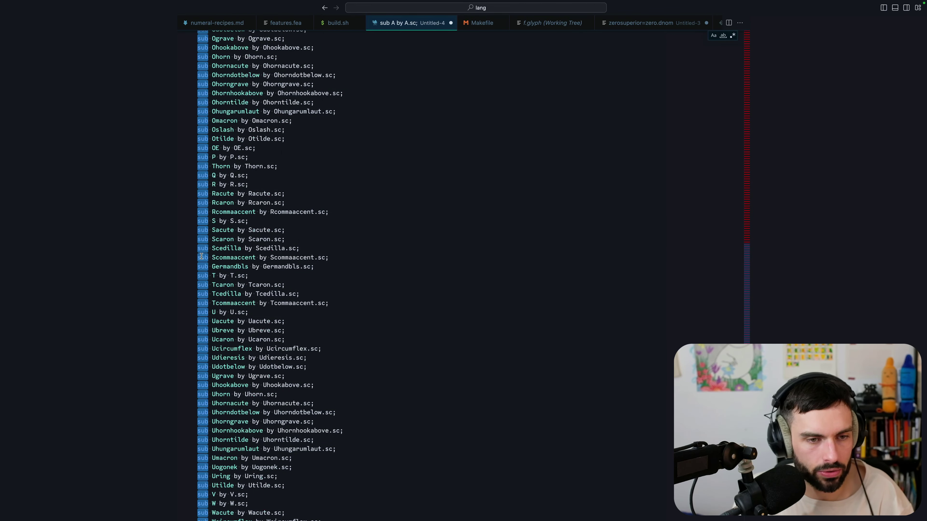
key(alt+Return)
key(Right)
key(alt+Right)
key(alt+shift+Left)
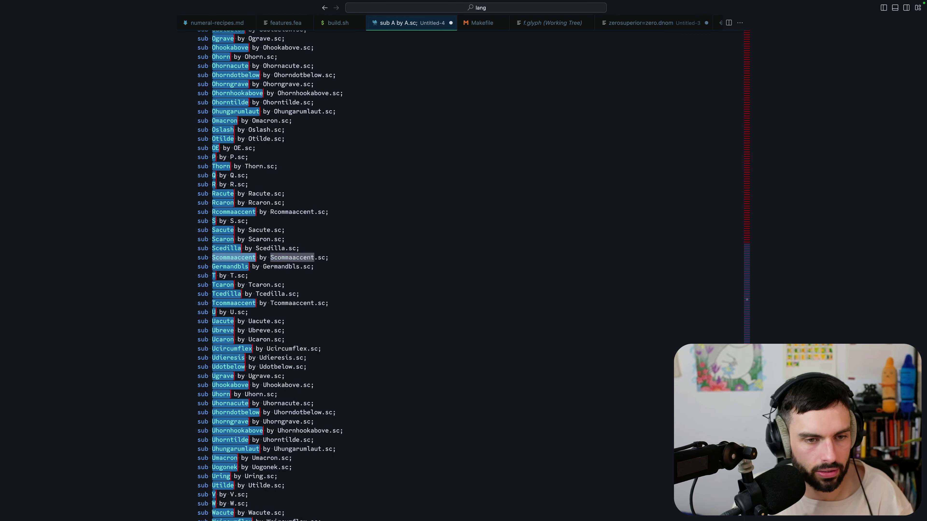
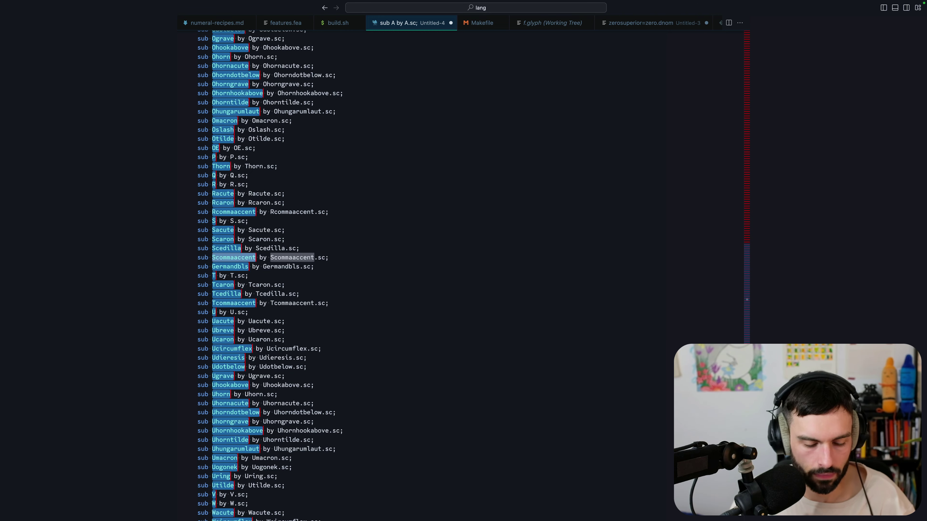
Switch back to Glyphs and regenerate the automatic Uppercase class in the font info
key(super+Tab)
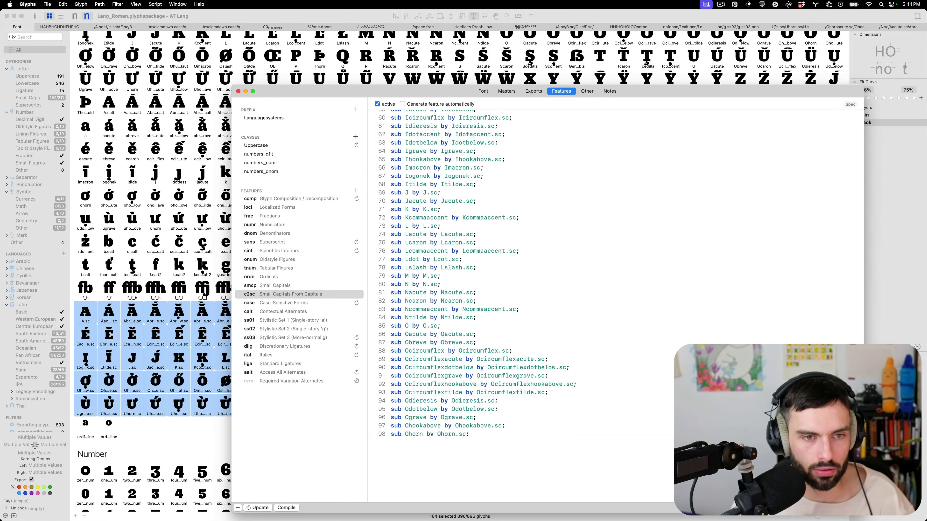
click(281, 146)
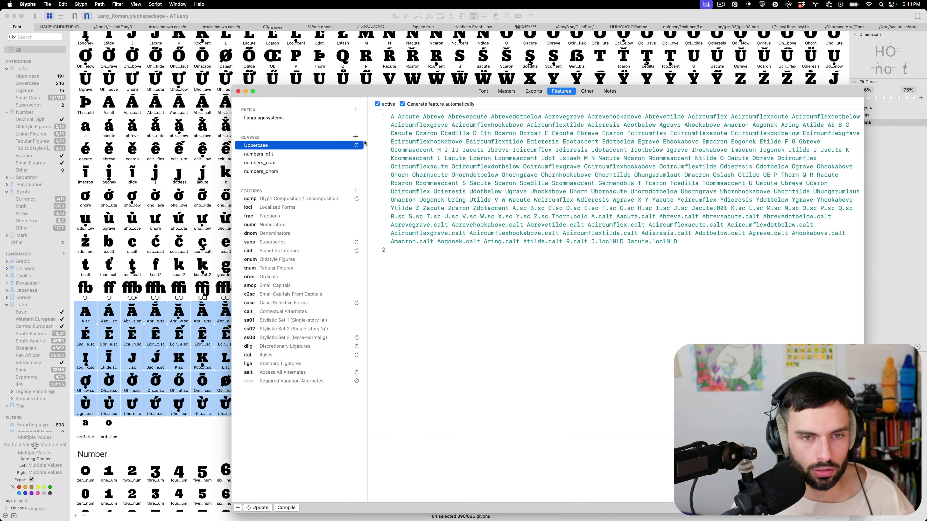
click(357, 145)
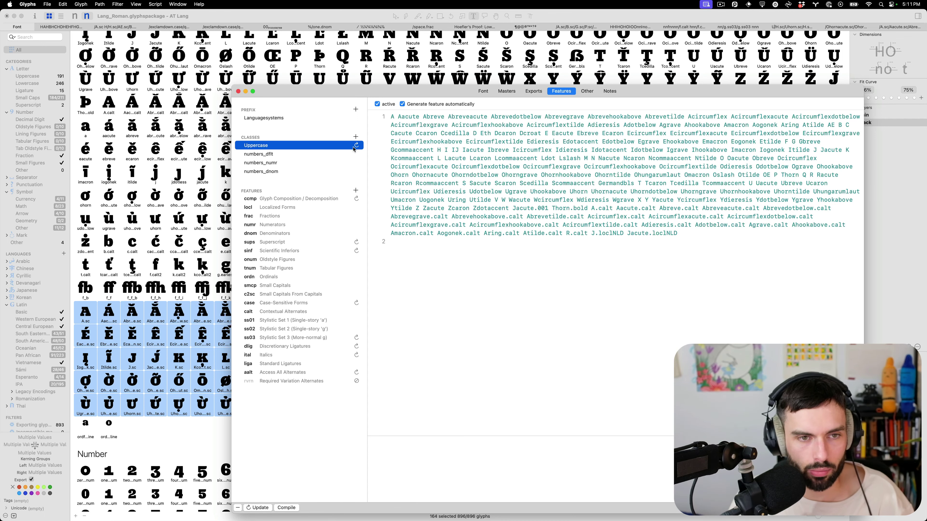
key(super+Tab)
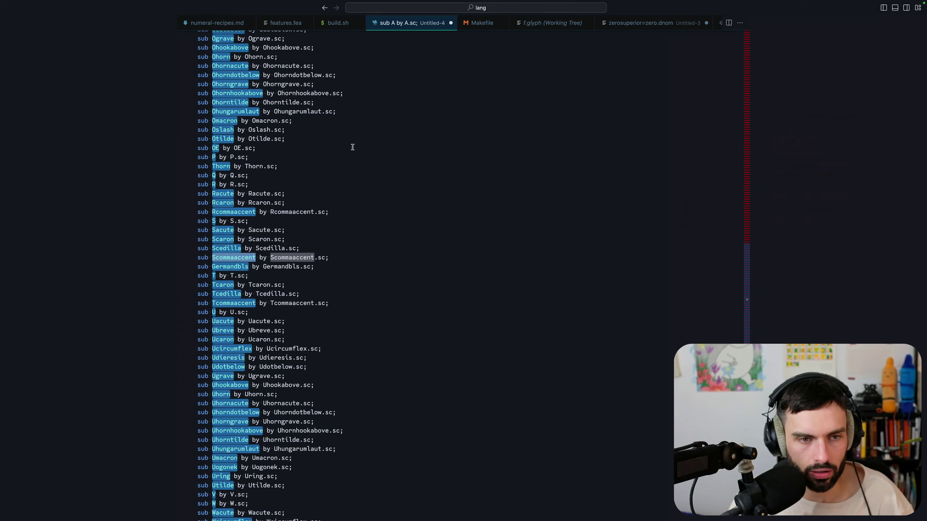
key(super+Tab)
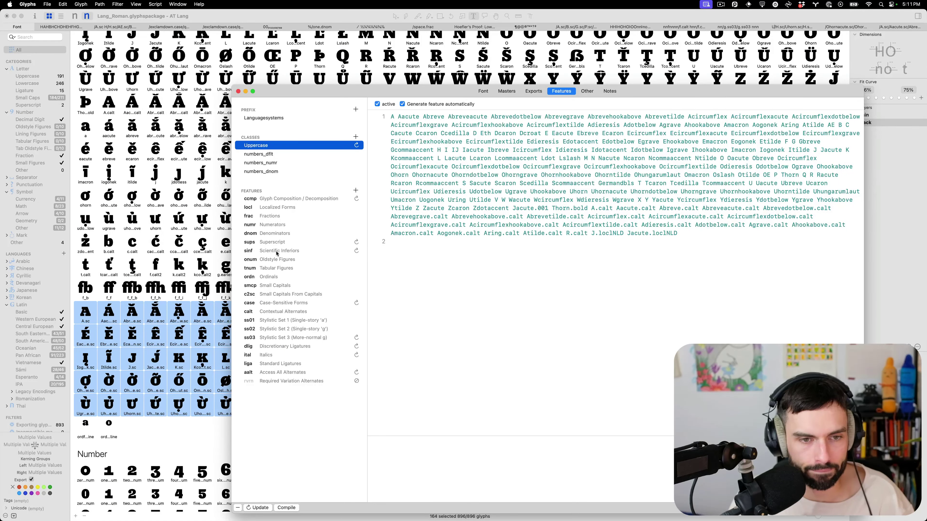
Filter the font overview by ".sc" and select all the Latin small-cap letters, from A.sc to Zdotaccent.sc
click(171, 434)
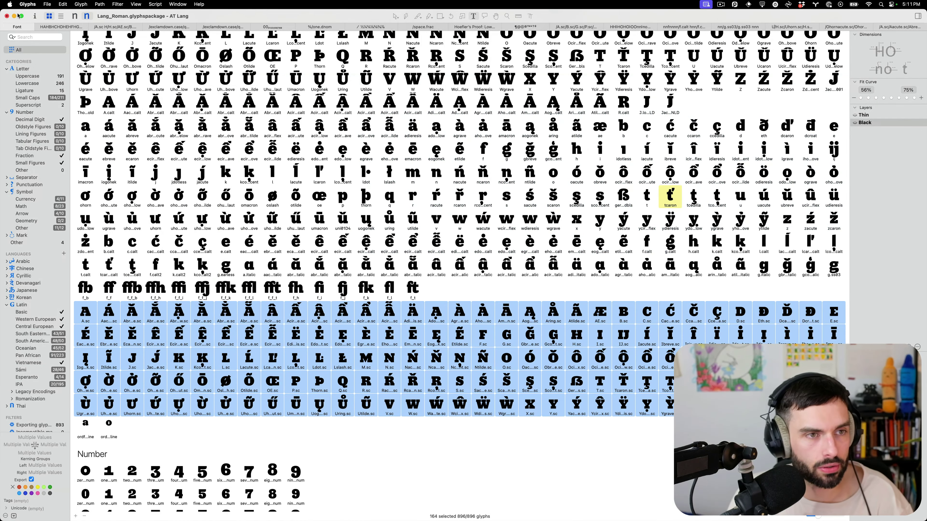
key(super+f)
text(.sc)
key(Return)
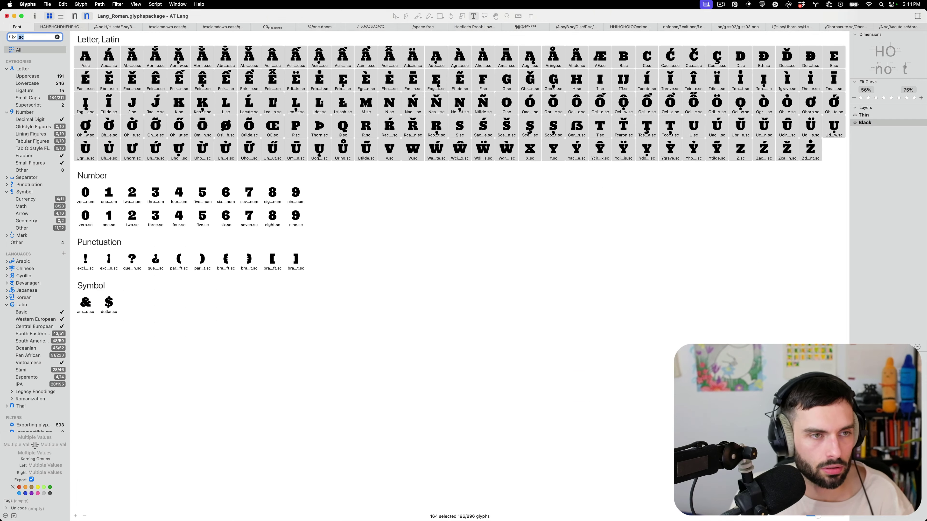
key(Tab)
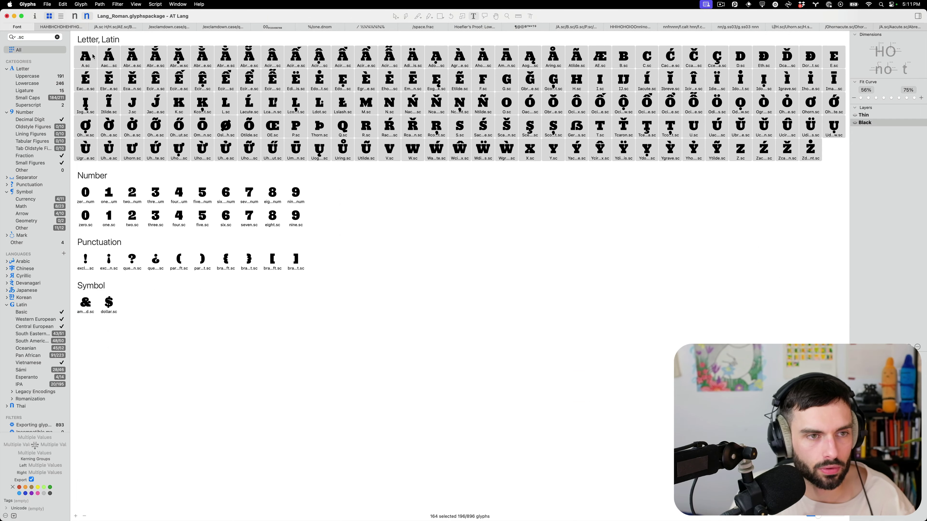
click(232, 97)
click(88, 53)
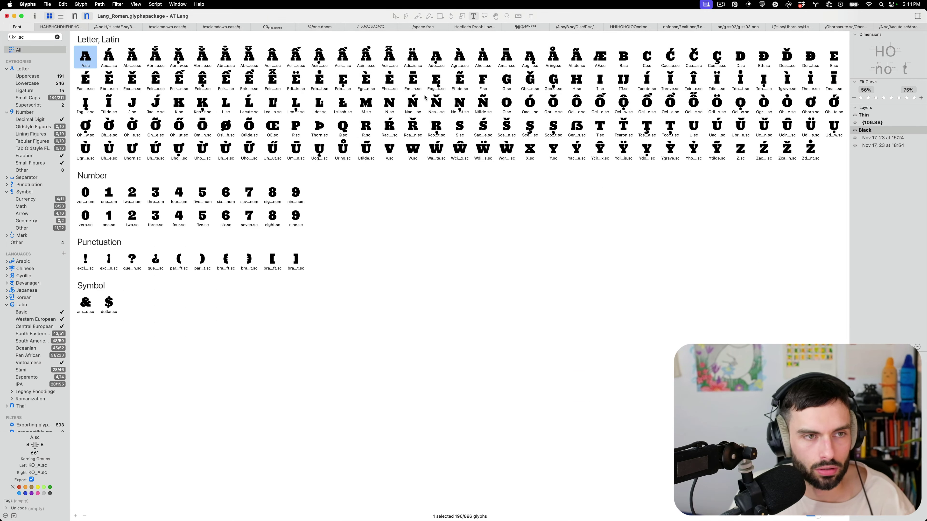
shift+click(813, 149)
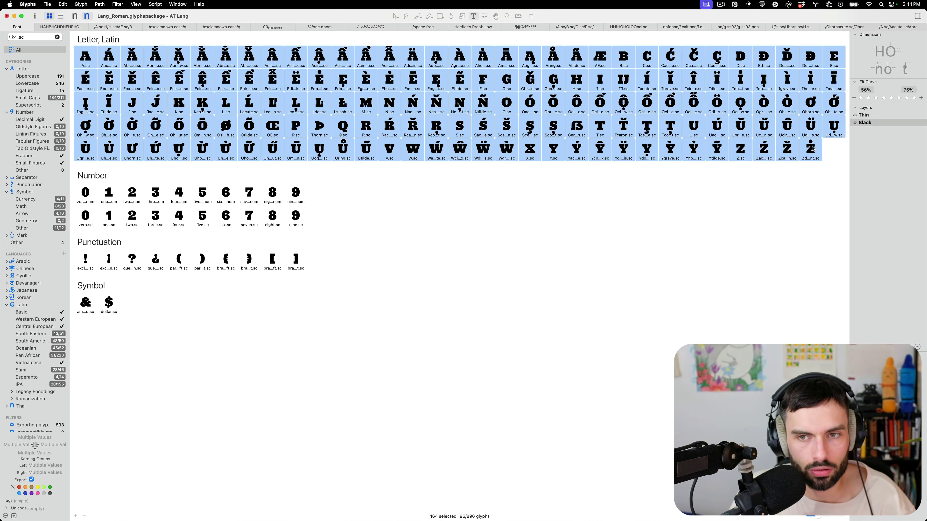
Copy the glyph names of the selected small-cap letters as a space-separated list
right_click(486, 136)
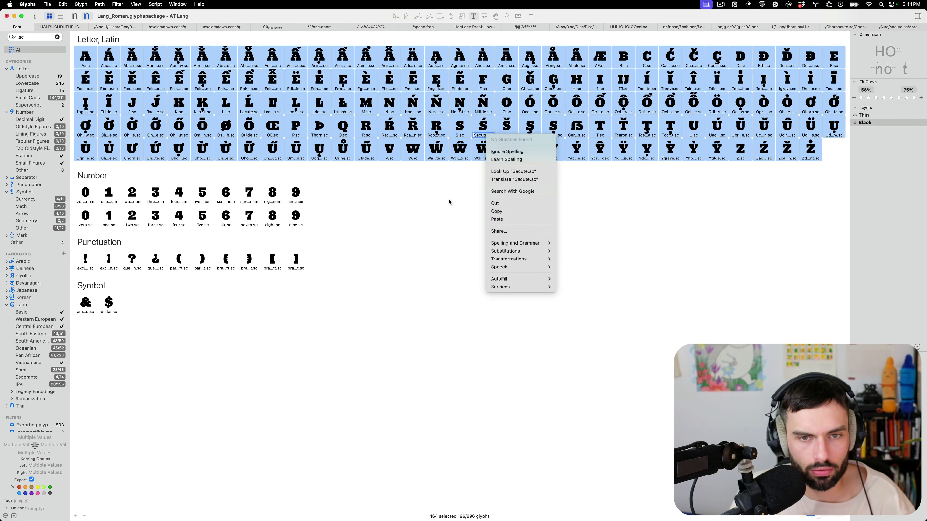
key(Escape)
key(Escape)
right_click(483, 148)
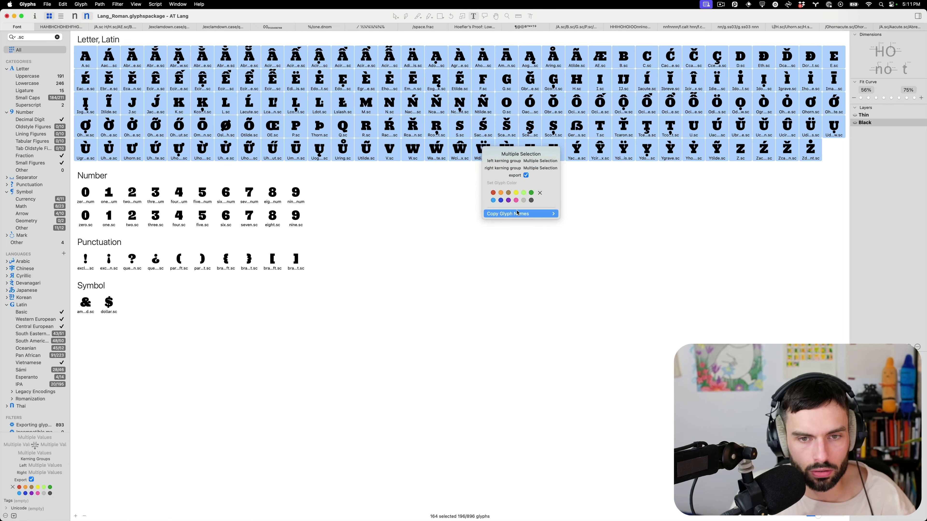
mouse_move(517, 214)
click(587, 217)
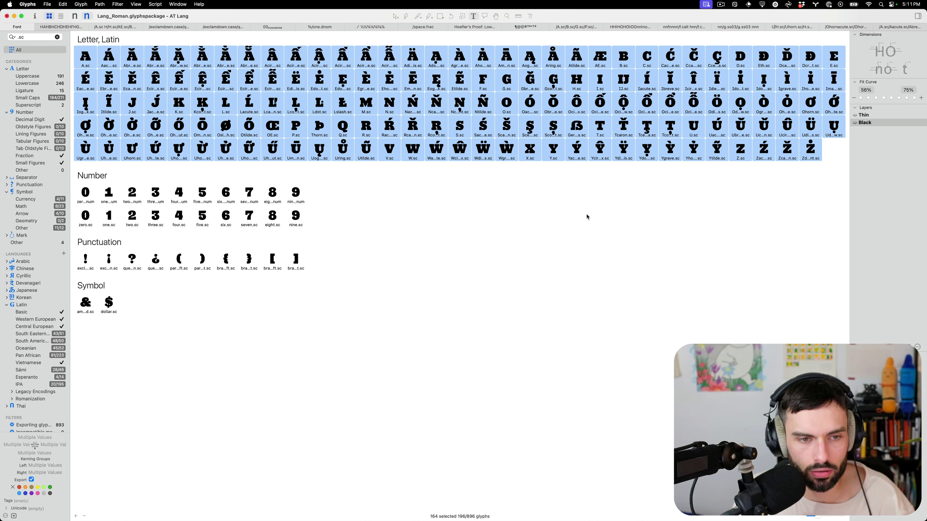
Open the font info and inspect the Uppercase class, highlighting J.loclNLD and Jacute.loclNLD at its end
key(super+i)
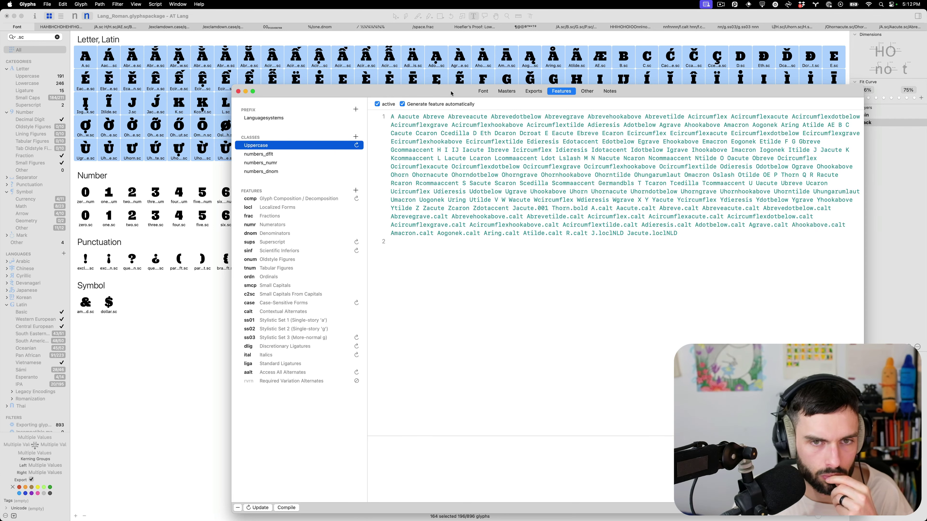
drag(450, 93, 419, 193)
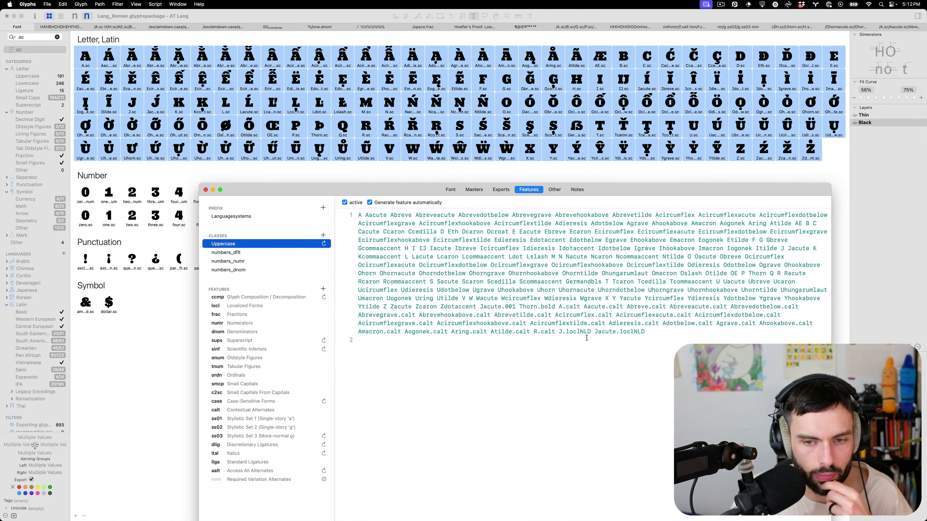
drag(645, 331, 558, 328)
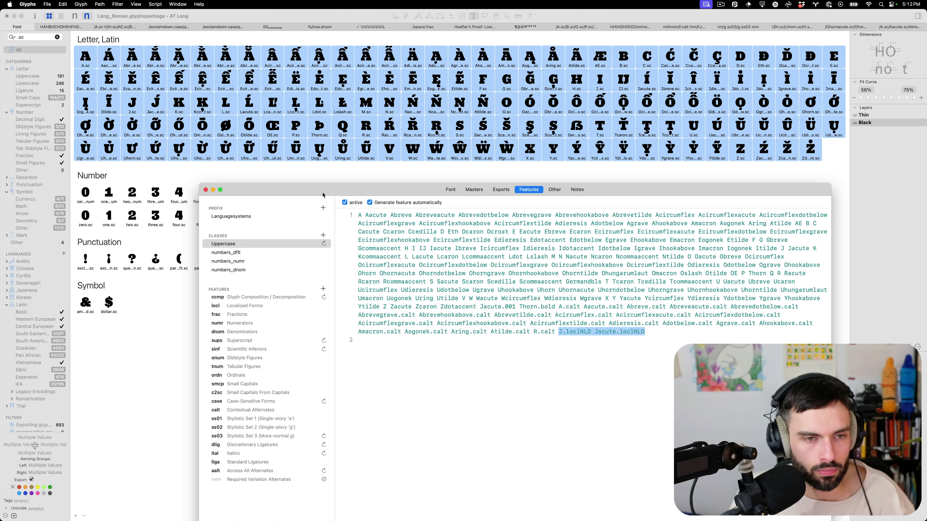
Switch to the code editor to copy the selected base glyph names, and return to Glyphs
key(super+Tab)
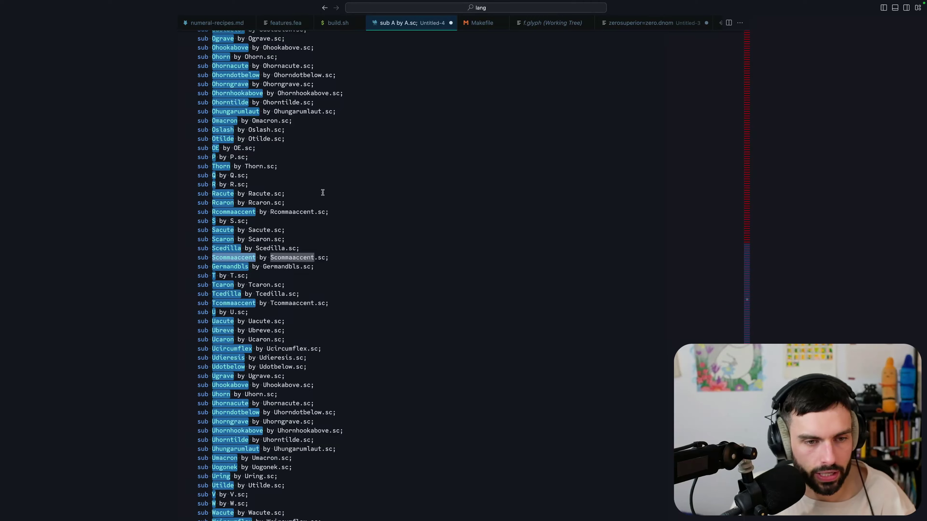
key(super+Tab)
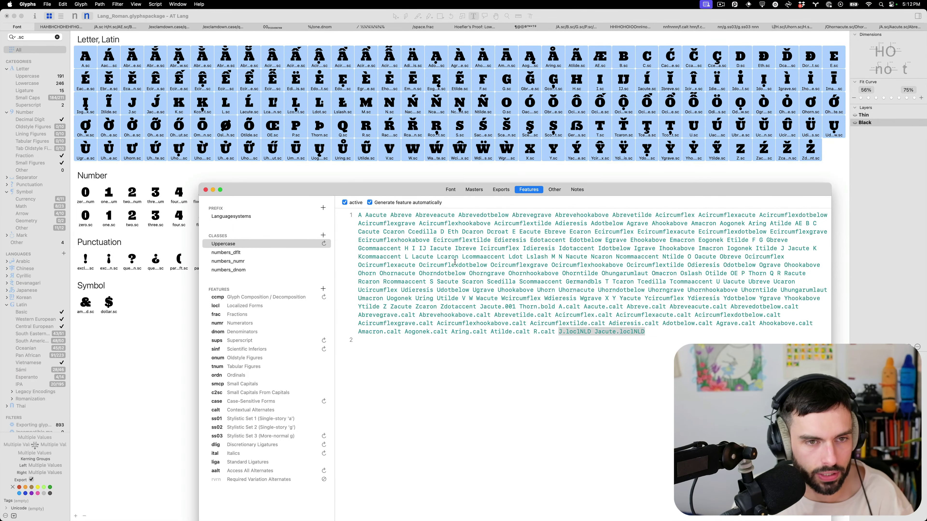
key(alt+space)
key(Escape)
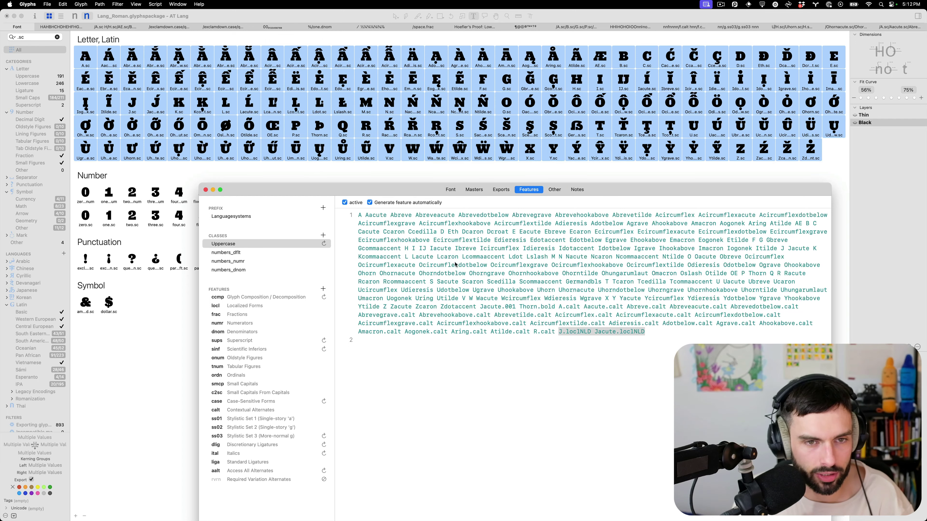
Start python3 in iTerm and assign the copied base glyph names to a triple-quoted string s
key(ctrl+grave)
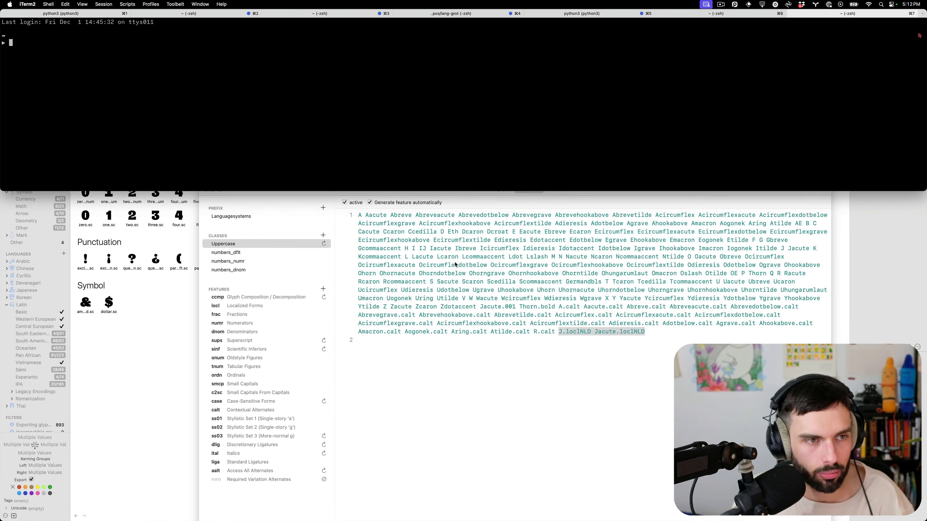
text(python3)
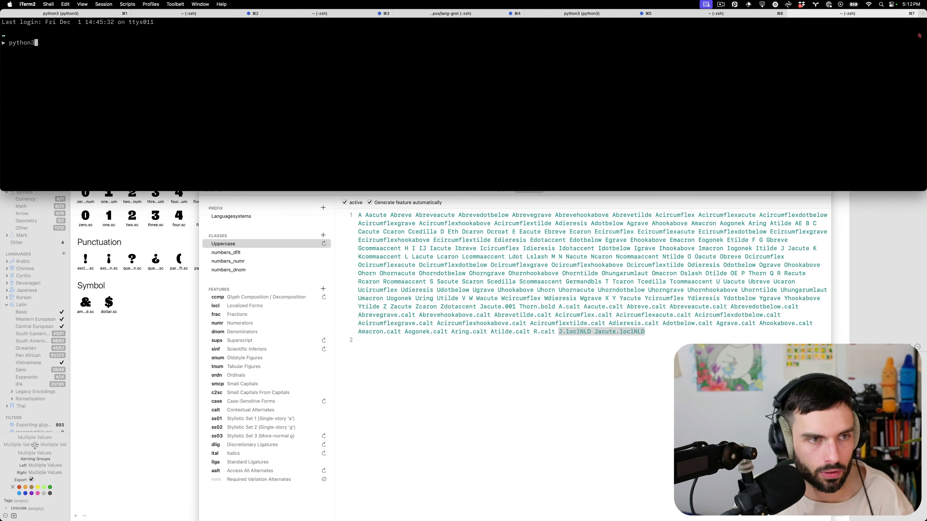
key(Return)
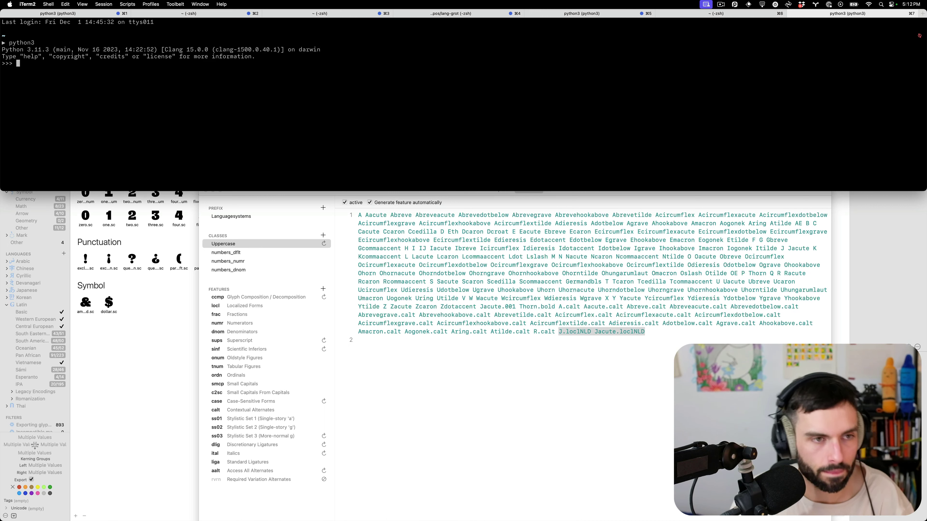
text(s)
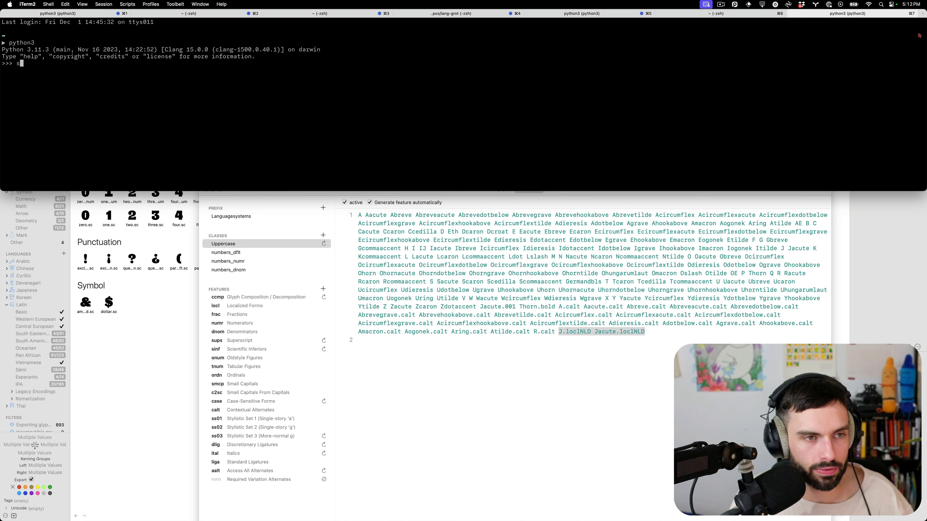
text( = """)
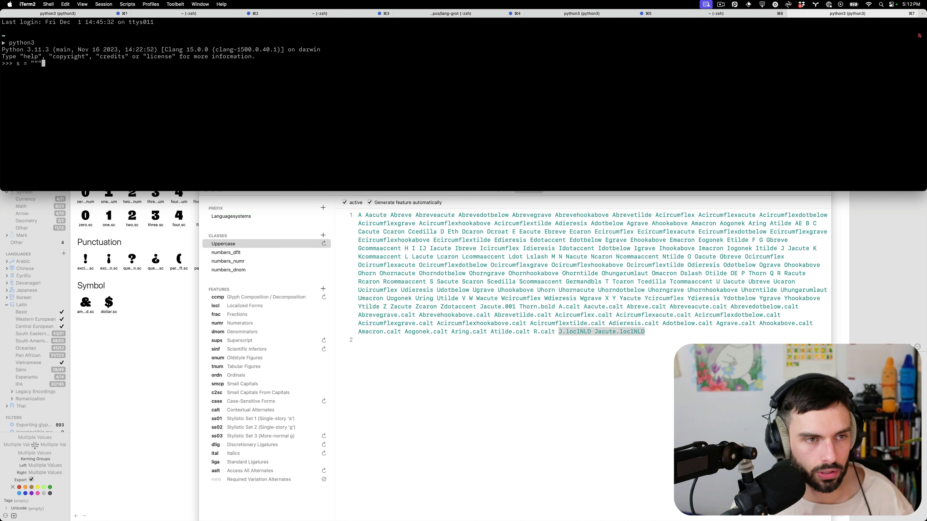
key(Return)
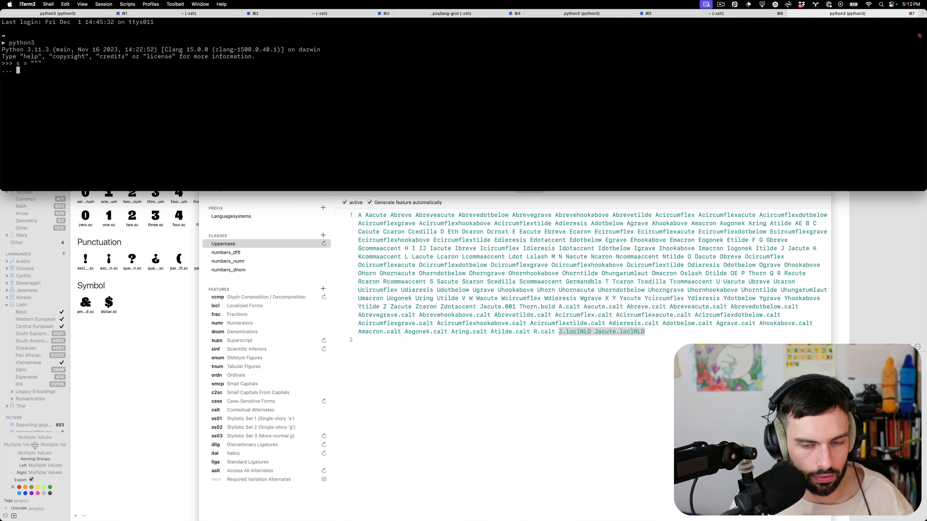
key(super+shift+v)
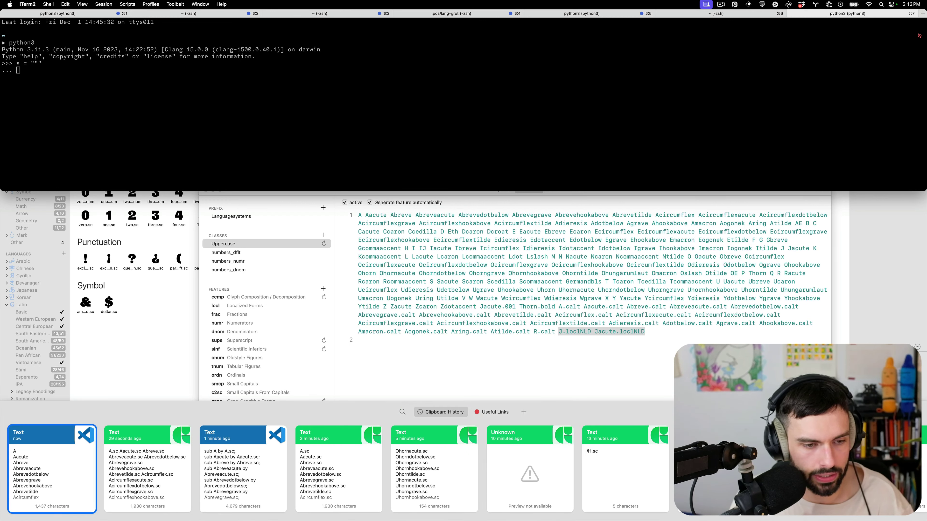
key(Return)
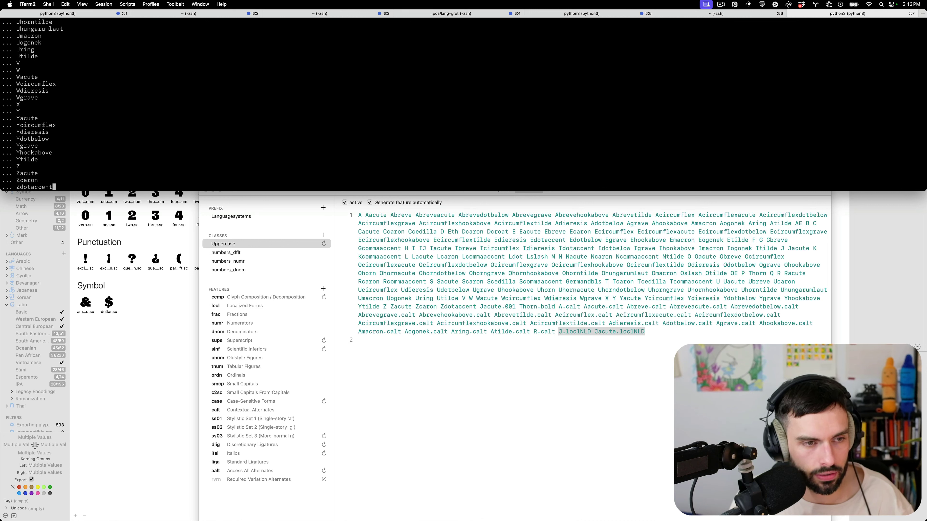
key(Return)
text(""")
key(Return)
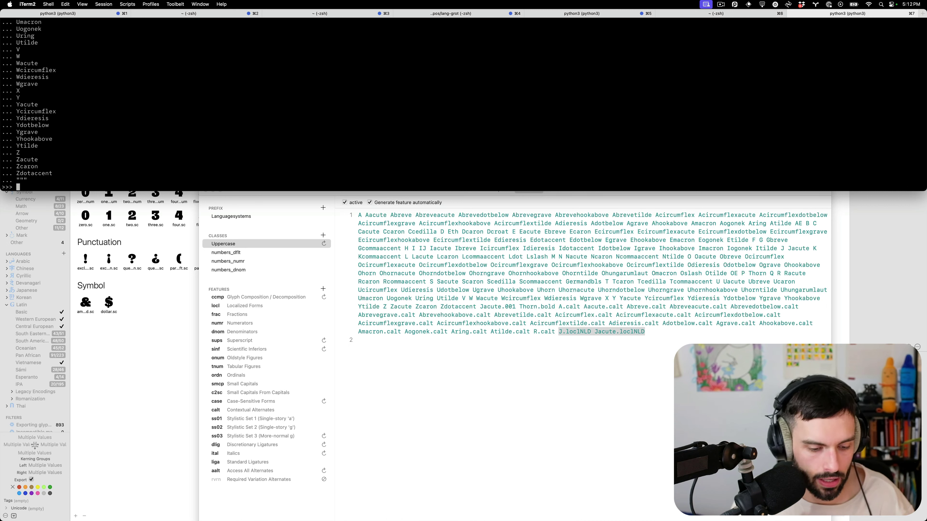
Convert the glyph names to lowercase by running s.lower() in the Python session
text(s.)
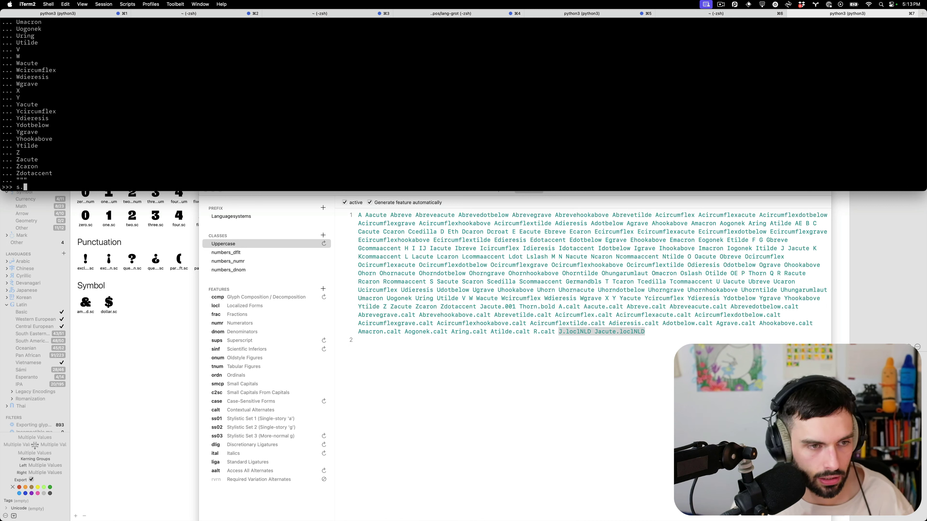
text(lower()
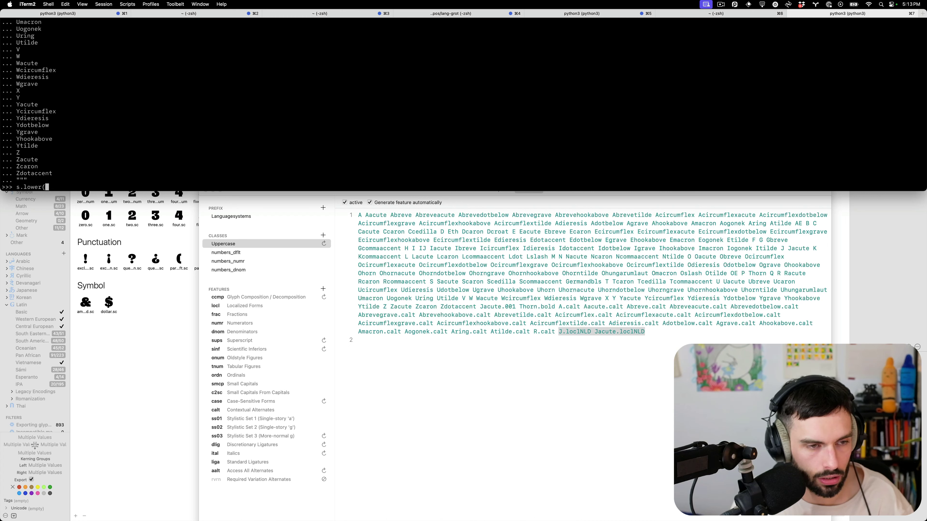
key(BackSpace)
key(BackSpace)
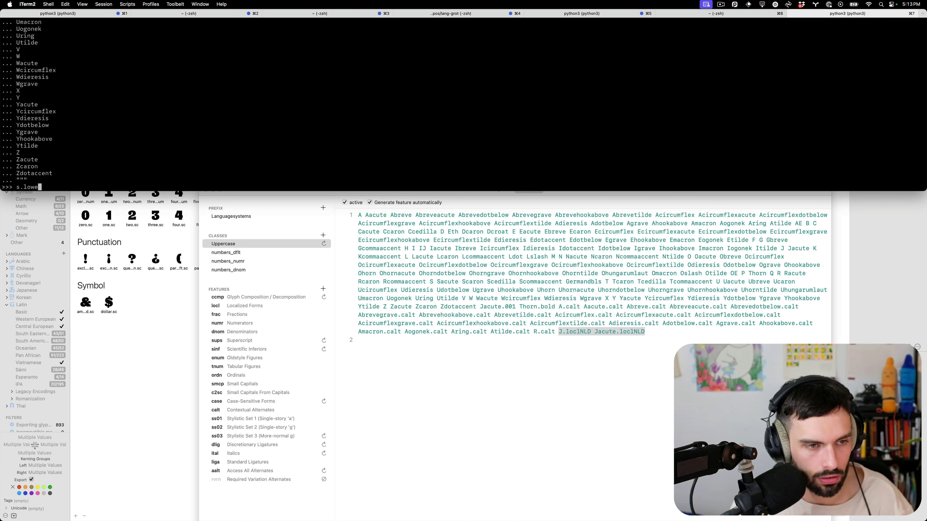
text(r())
key(Return)
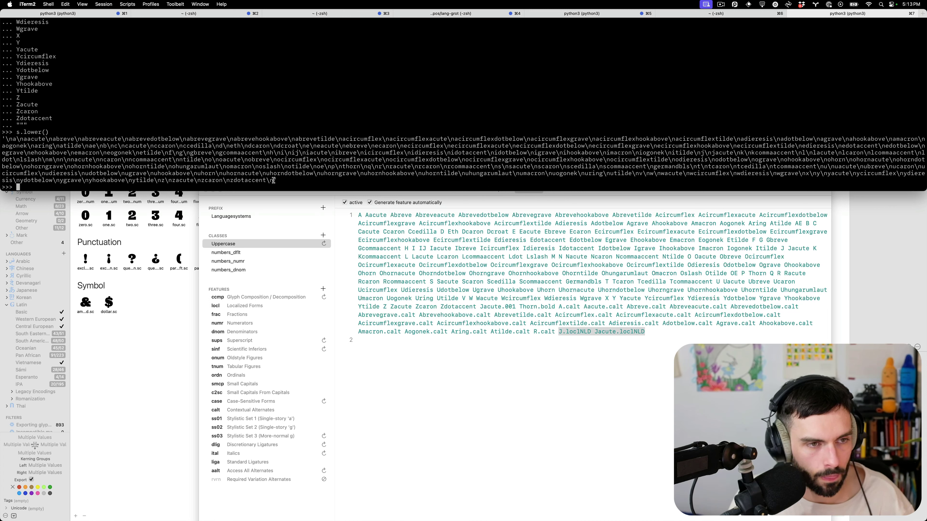
Copy the lowercase output, switch to the code editor, and paste it into a new untitled file
drag(274, 180, 6, 138)
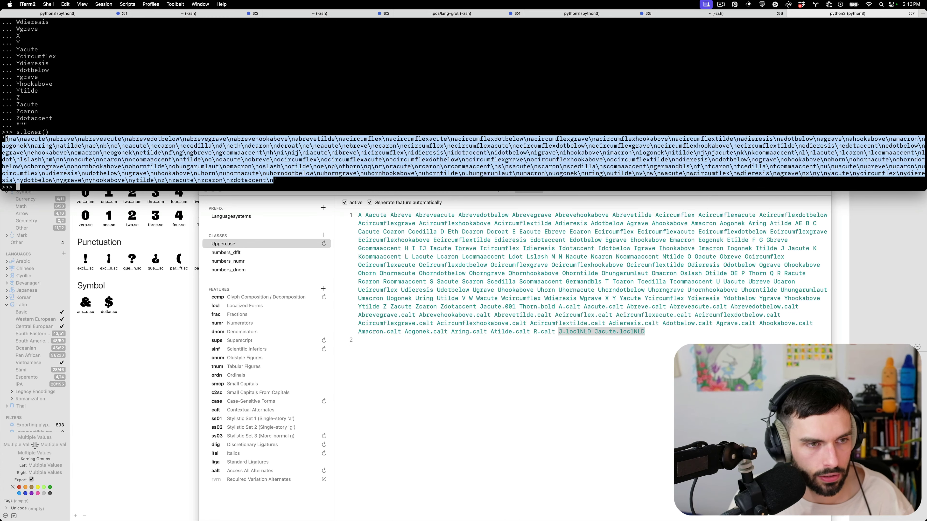
key(super+c)
key(super+Tab)
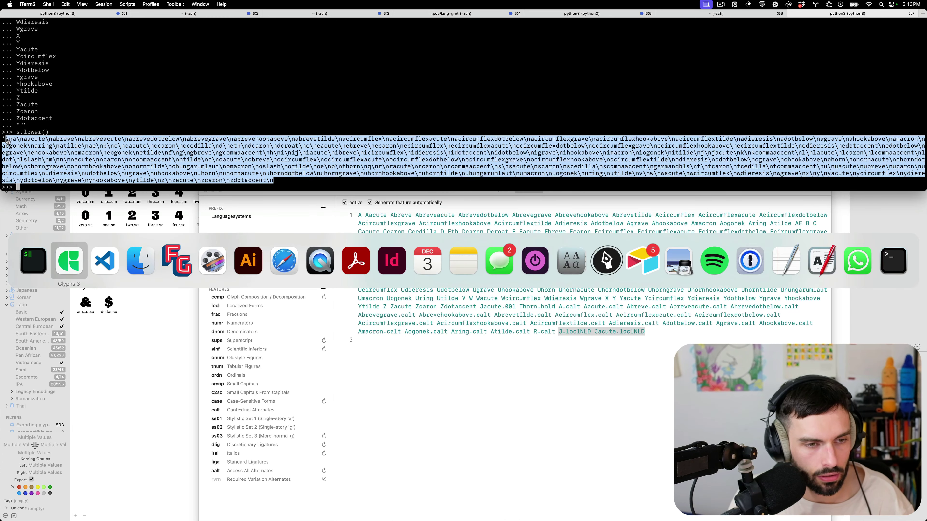
key(super+Tab)
key(super+n)
key(super+v)
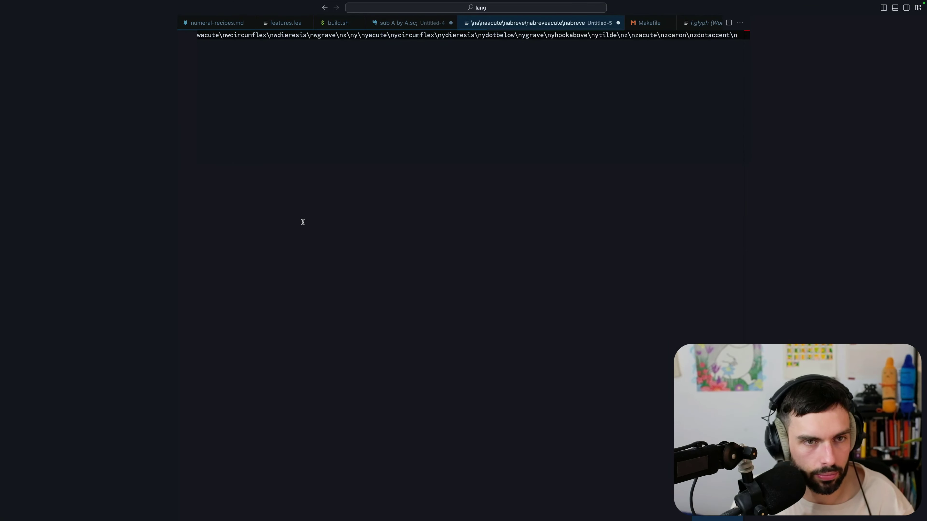
Replace every literal \n between the lowercase glyph names with a space
key(super+Left)
key(shift+Right)
key(shift+Right)
key(super+shift+l)
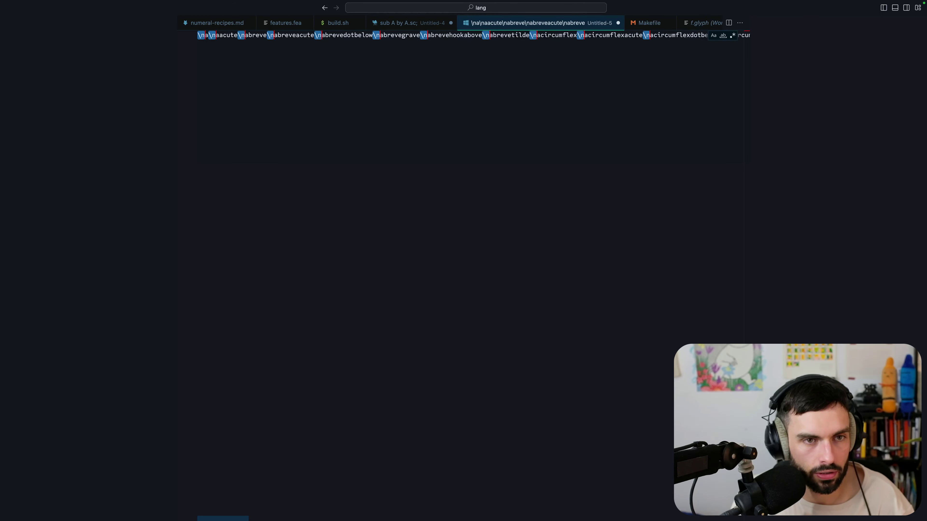
key(super+Right)
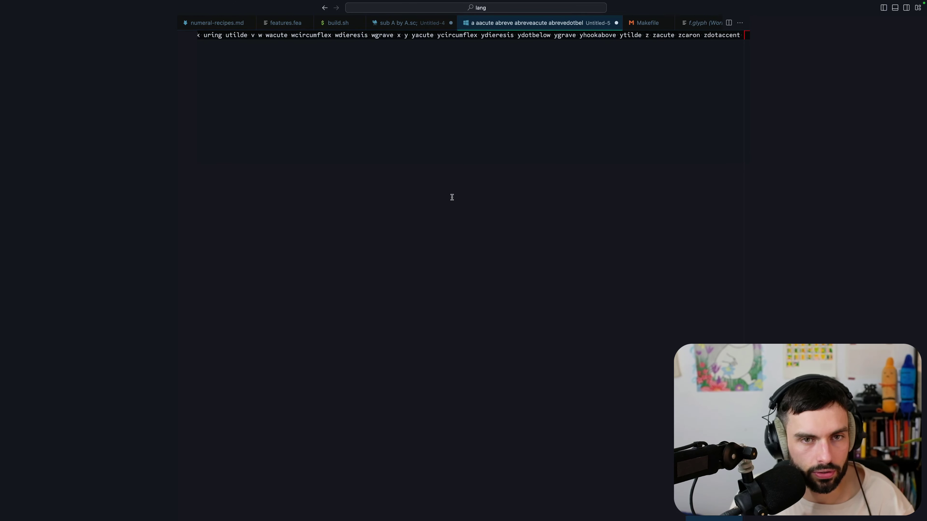
key(super+a)
key(super+Tab)
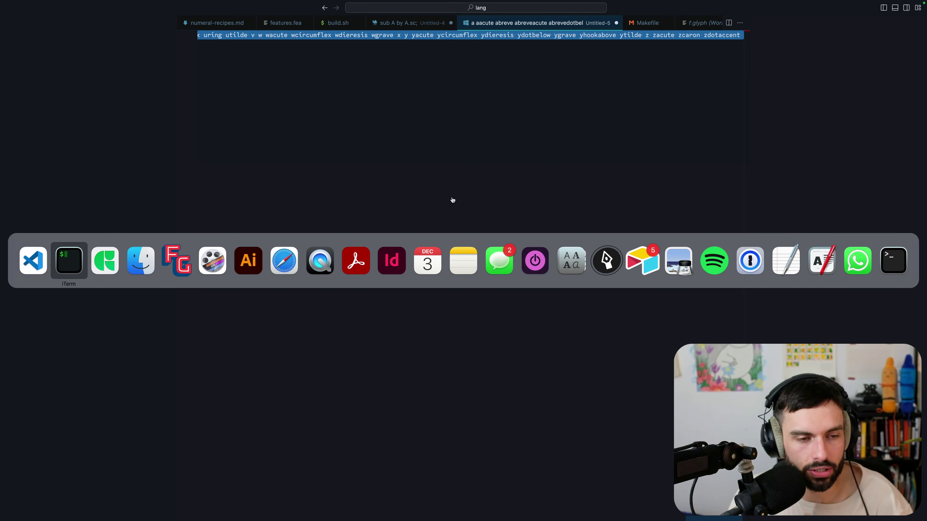
key(Escape)
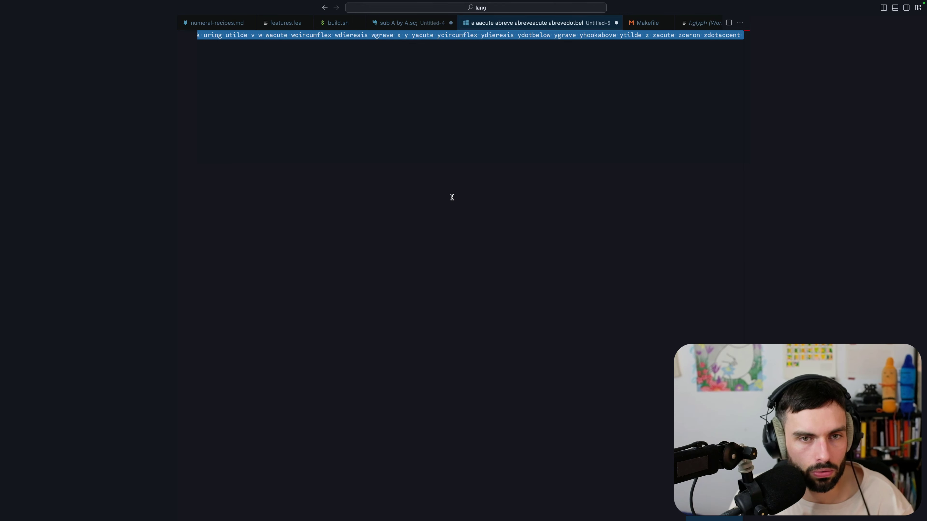
key(Escape)
Try to split the lowercase glyph names onto separate lines by replacing every space with a line break
key(super+Left)
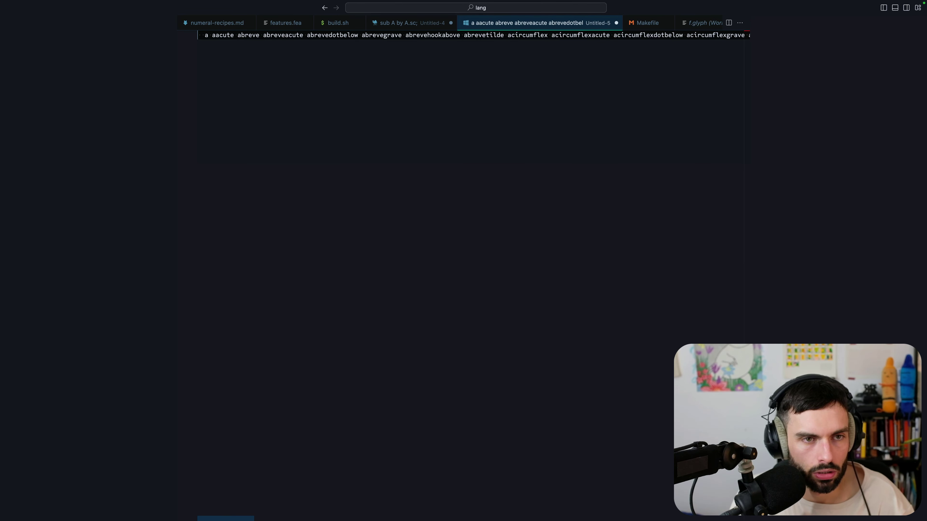
key(Delete)
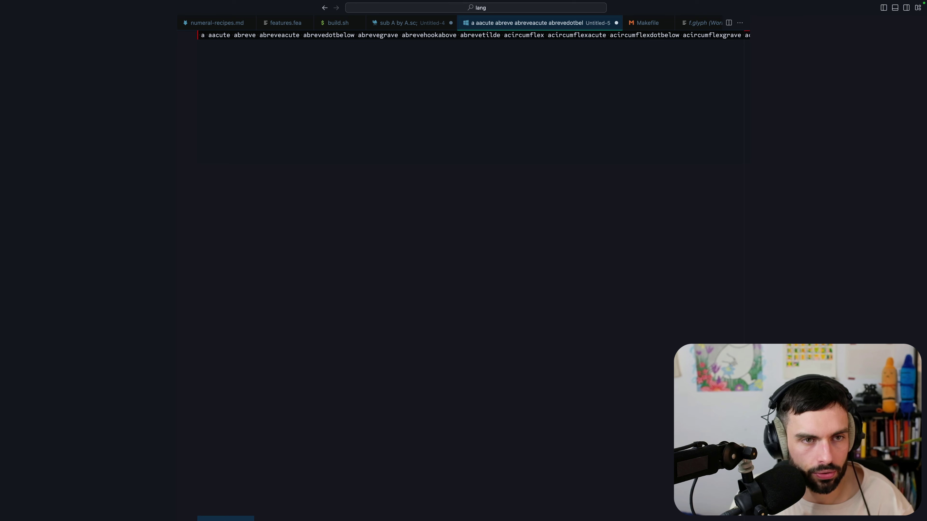
key(shift+Left)
key(super+shift+l)
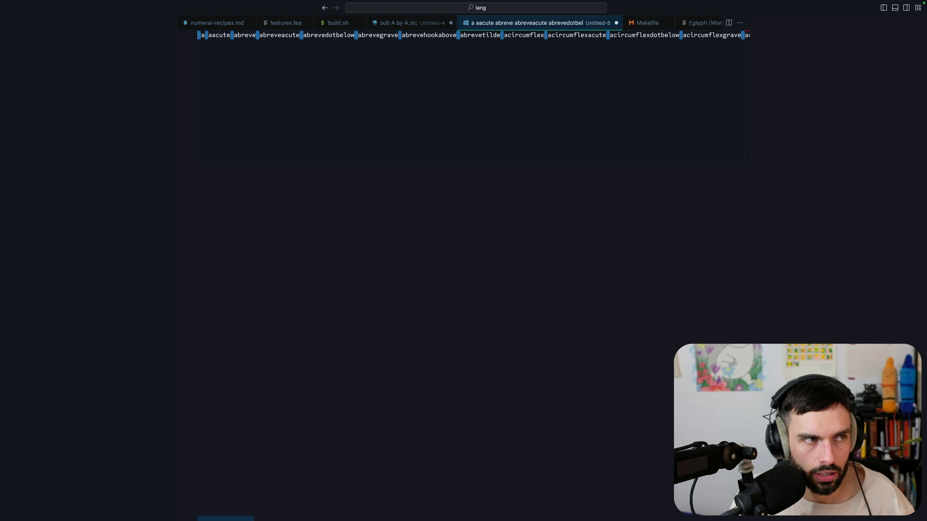
key(Return)
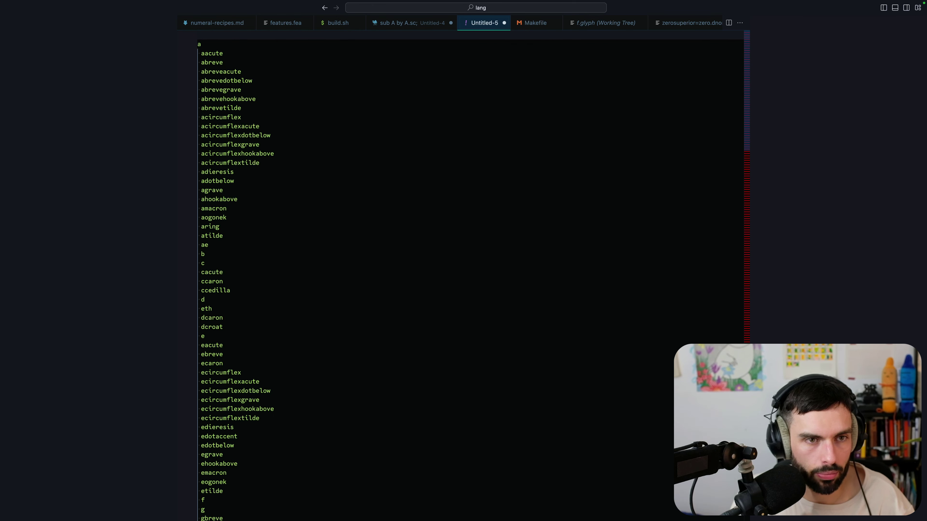
scroll(370, 224, down, 5)
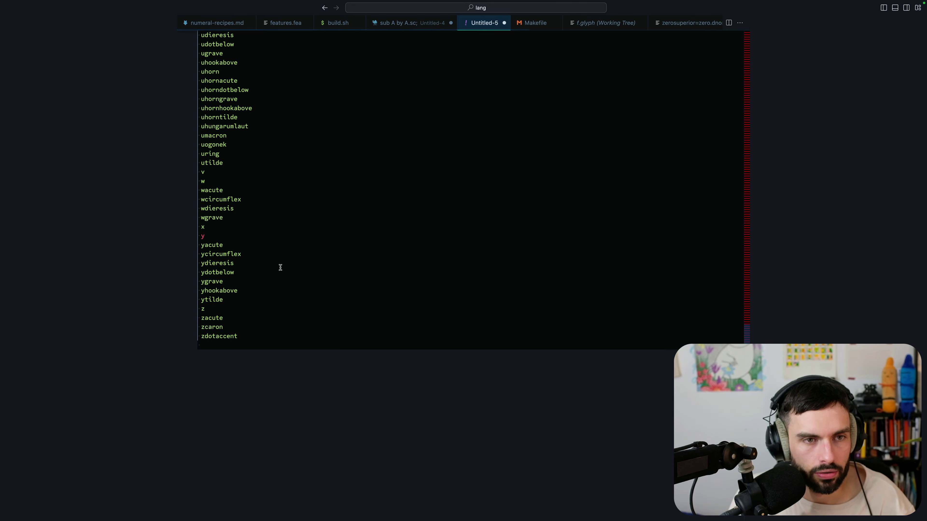
key(ctrl+j)
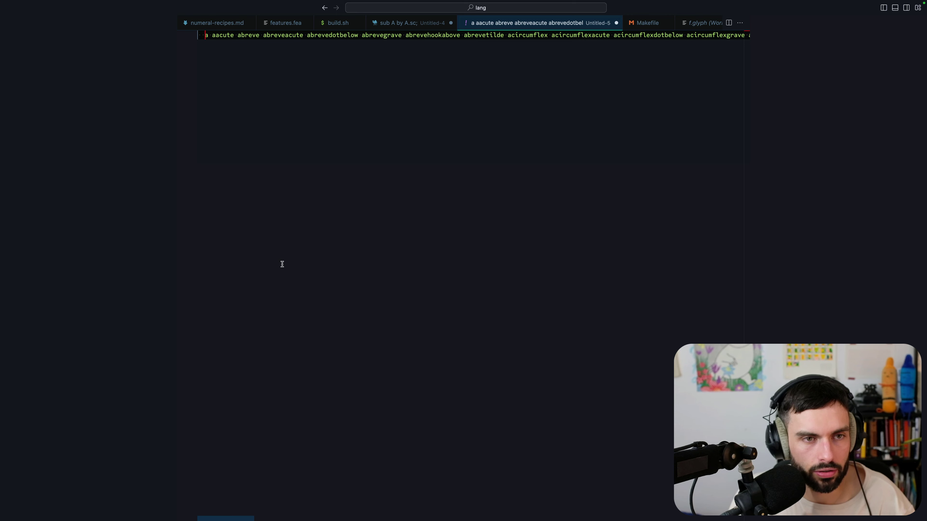
Replace every literal \n in the lowercase glyph list with a line break, leaving one unaltered glyph name per line
key(BackSpace)
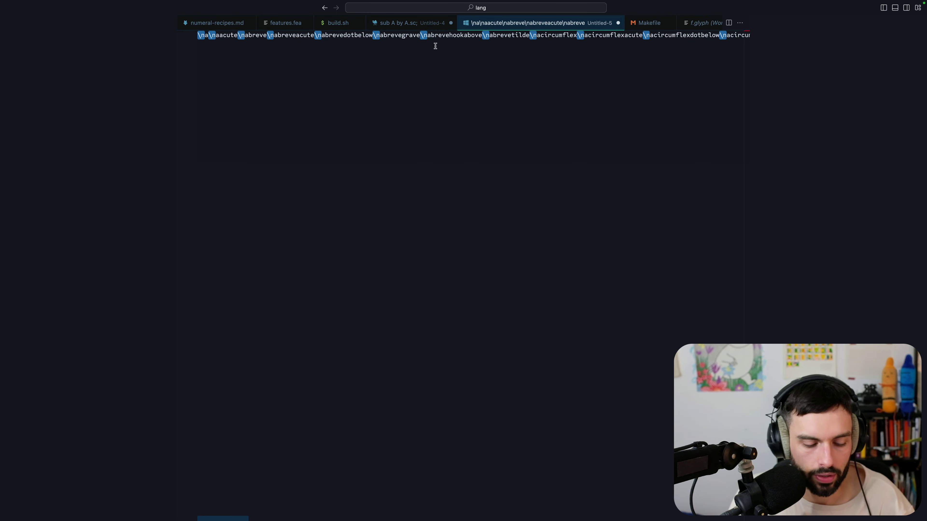
key(Return)
text(ia)
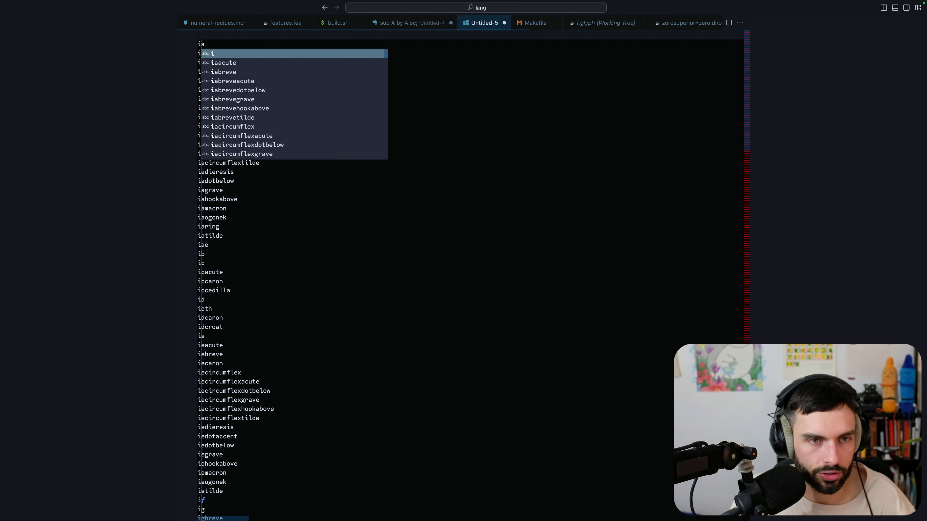
key(Escape)
key(BackSpace)
key(ctrl+z)
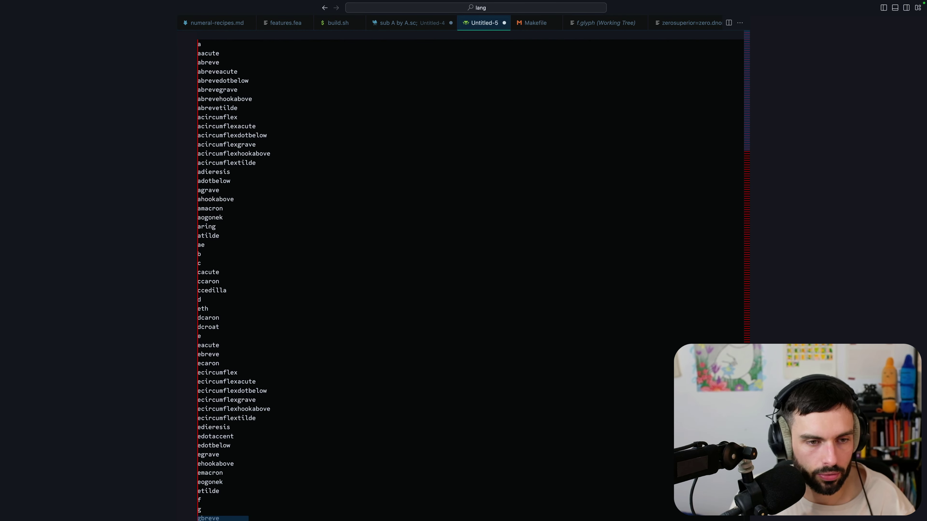
key(BackSpace)
scroll(354, 115, down, 20)
scroll(355, 115, up, 5)
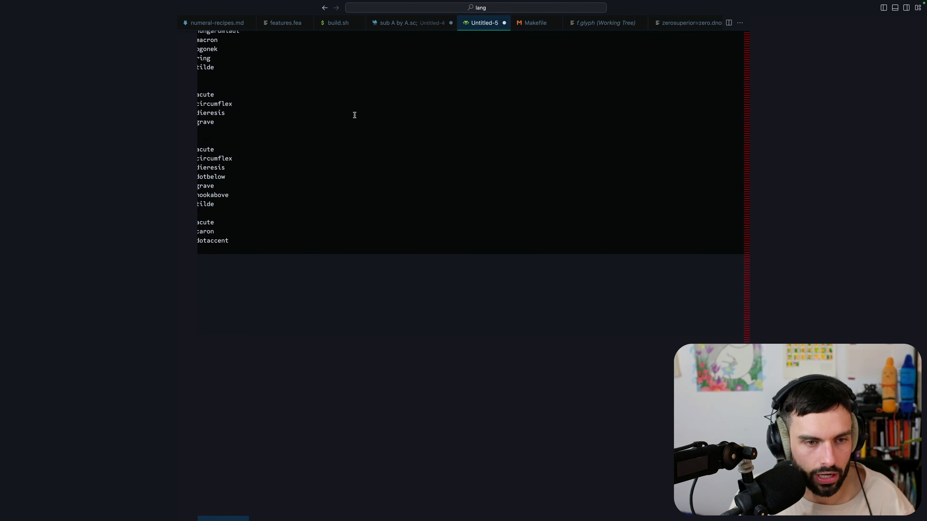
scroll(356, 116, left, 1)
scroll(355, 115, up, 1)
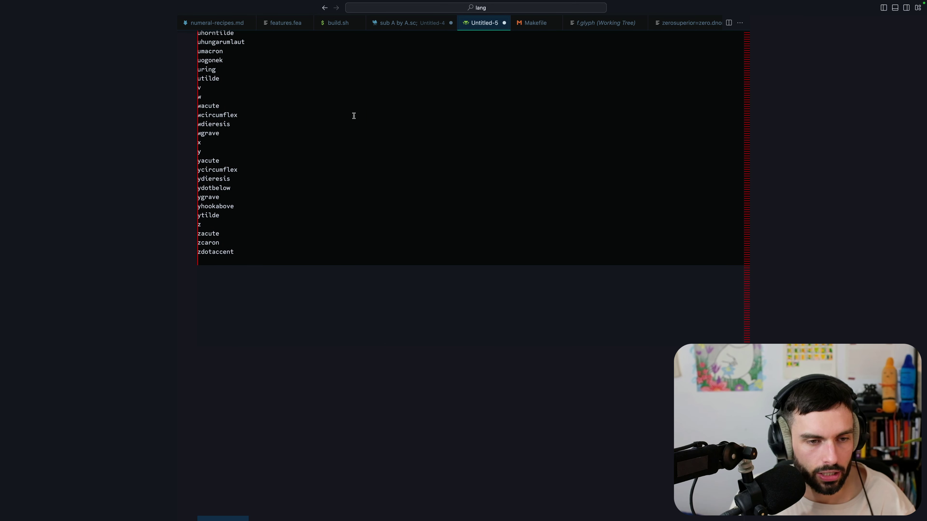
Select the lowercase glyph name on every line at once and copy them all
key(shift+End)
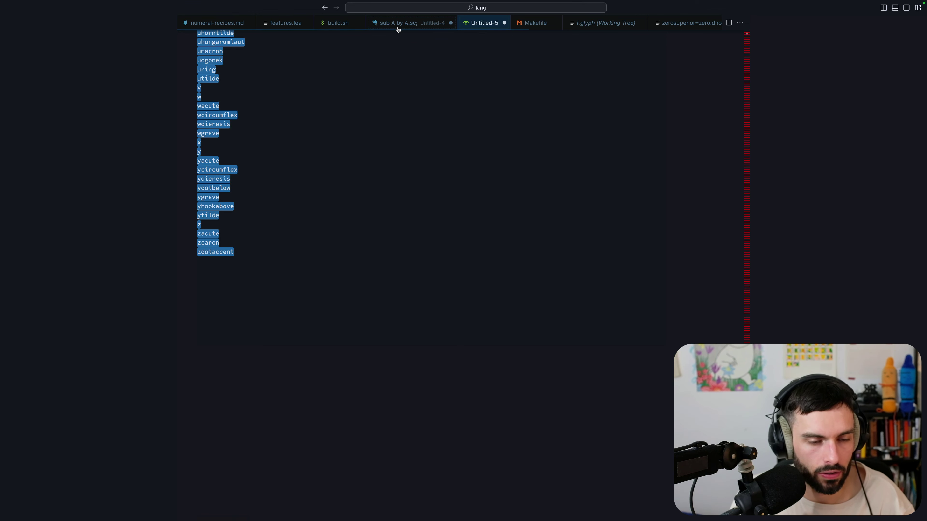
click(265, 242)
key(shift+Right)
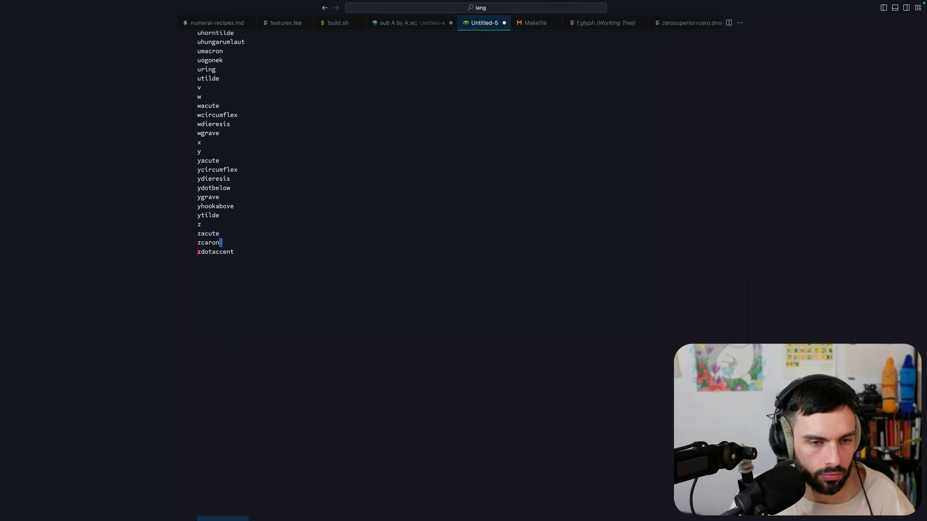
key(super+f)
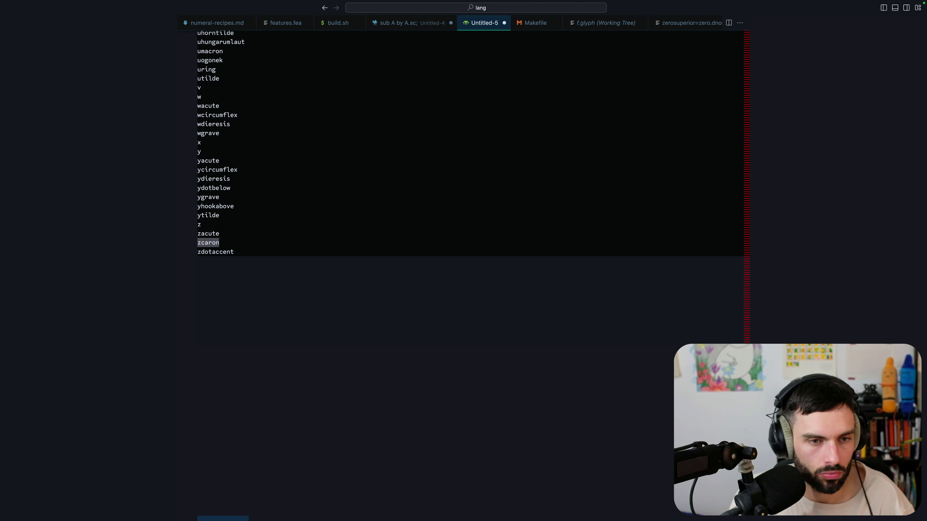
key(Right)
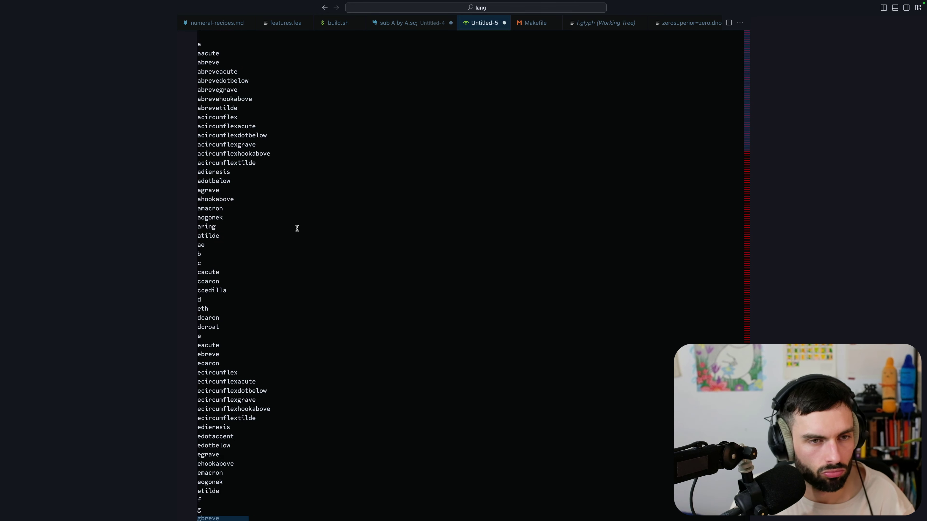
key(super+shift+Right)
key(super+c)
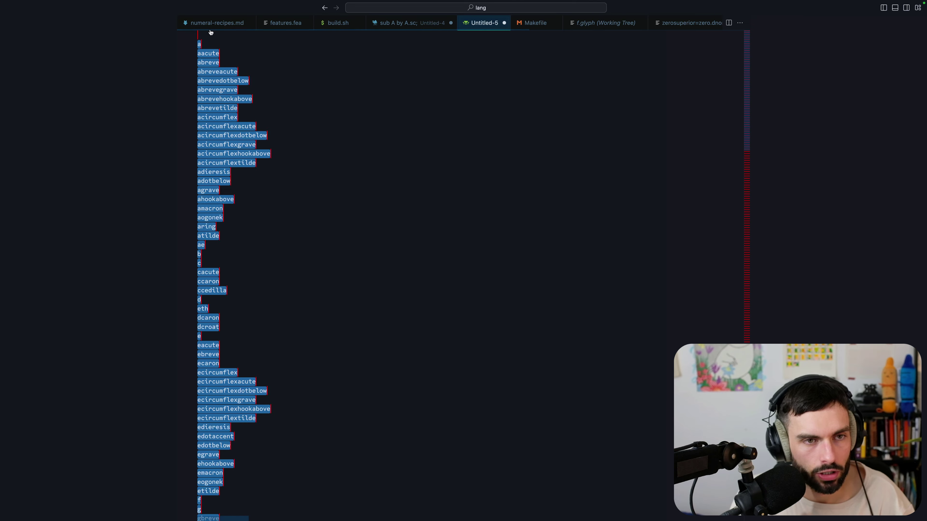
Try to paste the lowercase glyph names over the selected uppercase source names in the untitled sub rules file, and undo the paste
click(402, 23)
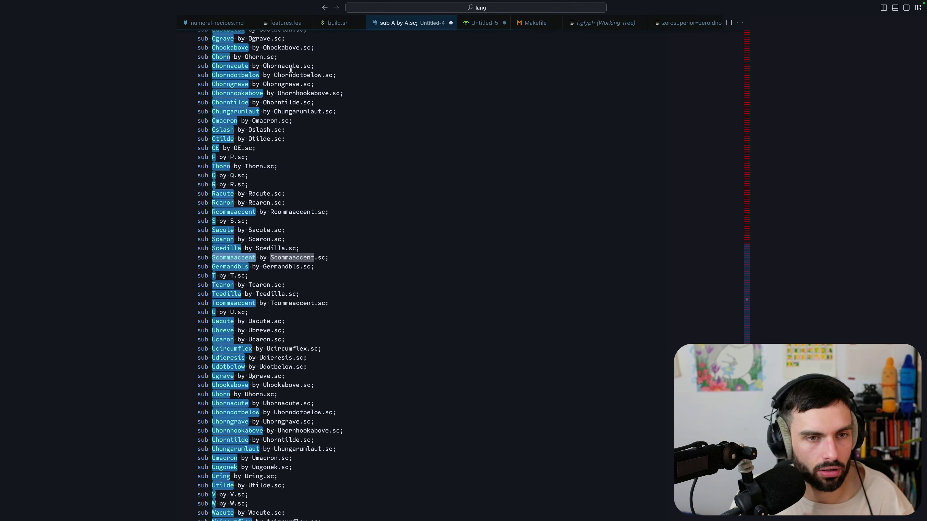
scroll(290, 69, up, 5)
scroll(290, 69, up, 15)
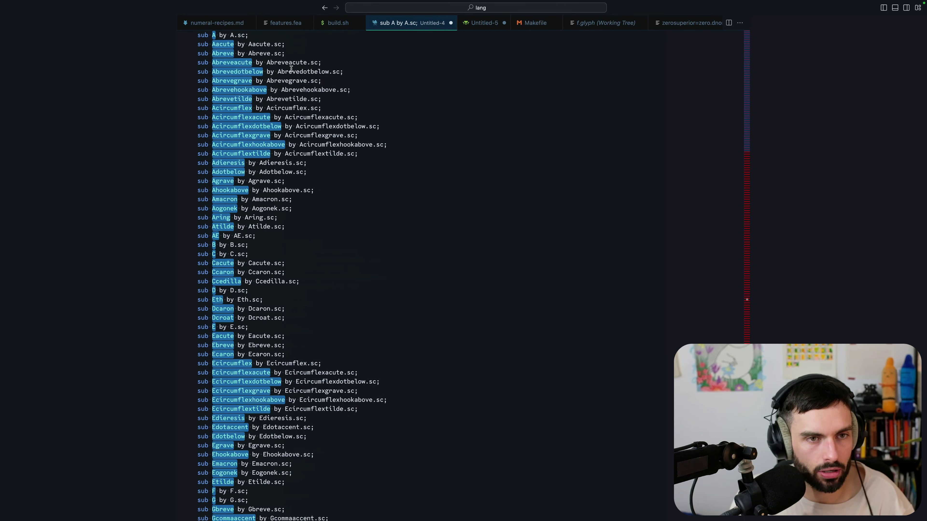
key(super+v)
key(super+z)
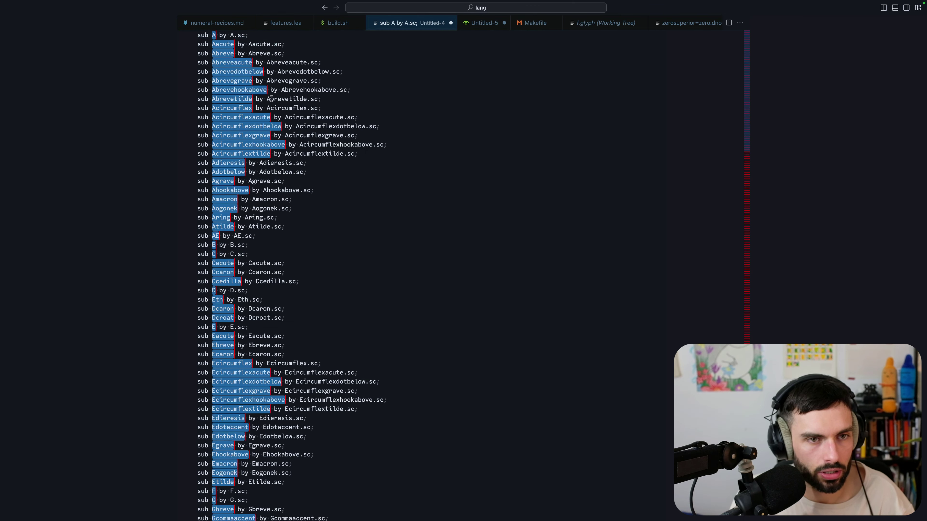
Return to the lowercase glyph list and delete its empty first line
click(473, 23)
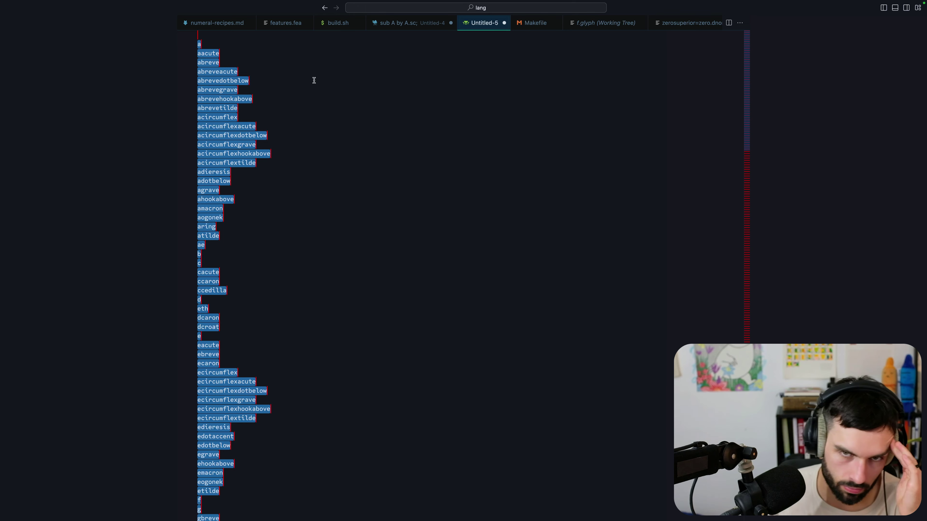
click(278, 77)
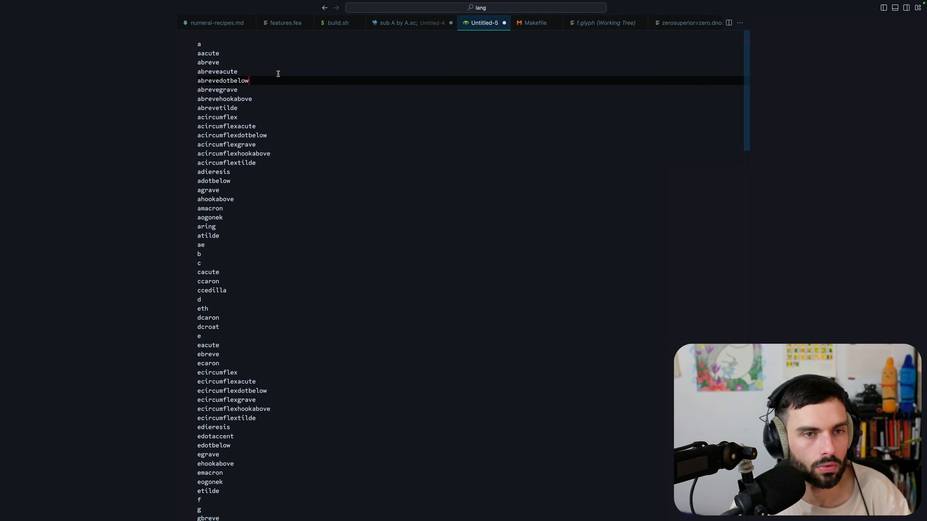
key(super+Up)
key(Delete)
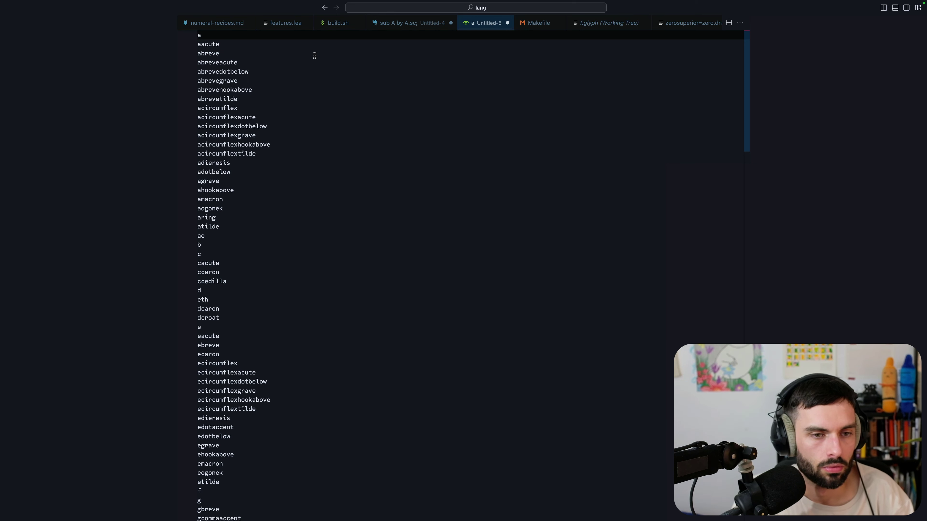
Place a cursor on every line of the list from a to zdotaccent, then select and copy all the lowercase glyph names
key(alt+super+Down)
key(alt+super+Down)
key(alt+super+Down)
key(alt+super+Down)
key(alt+super+Down)
key(alt+super+Down)
key(alt+super+Down)
key(alt+super+Down)
key(alt+super+Down)
key(alt+super+Down)
key(alt+super+Down)
key(alt+super+Down)
key(alt+super+Down)
key(alt+super+Down)
key(alt+super+Down)
key(alt+super+Down)
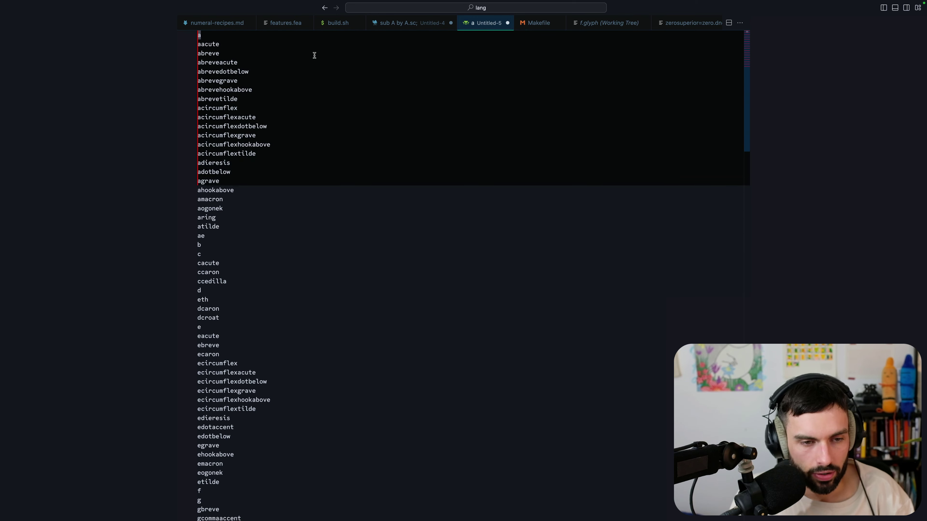
key(alt+super+Down)
key(alt+super+Down)
key(alt+super+Down)
key(alt+super+Down)
key(alt+super+Down)
key(alt+super+Down)
key(alt+super+Down)
key(alt+super+Down)
key(alt+super+Down)
key(alt+super+Down)
key(alt+super+Down)
key(alt+super+Down)
key(alt+super+Down)
key(alt+super+Down)
key(alt+super+Down)
key(alt+super+Down)
key(alt+super+Down)
key(alt+super+Down)
key(alt+super+Down)
key(alt+super+Down)
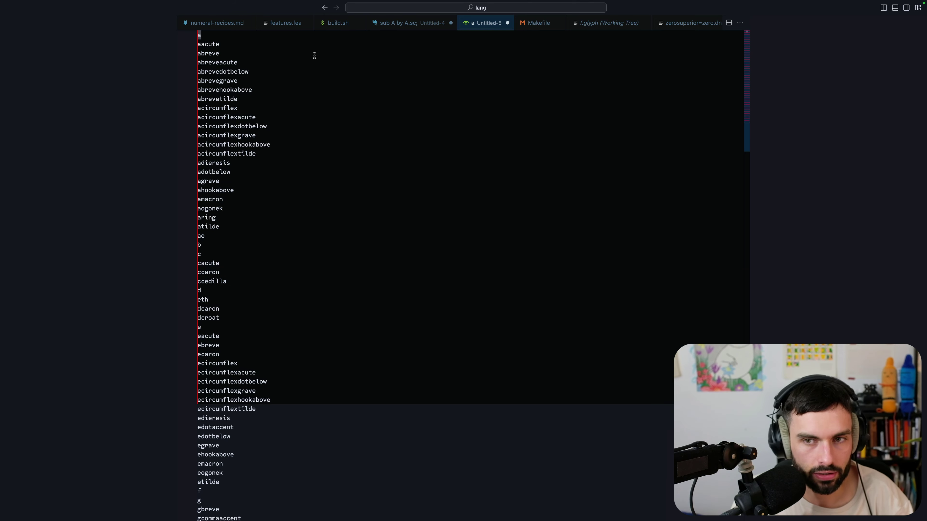
key(alt+super+Down)
key(alt+super+Down)
key(alt+super+Down)
key(alt+super+Down)
key(alt+super+Down)
key(alt+super+Down)
key(alt+super+Down)
key(alt+super+Down)
key(alt+super+Down)
key(alt+super+Down)
key(alt+super+Down)
key(alt+super+Down)
key(alt+super+Down)
key(alt+super+Down)
key(alt+super+Down)
key(alt+super+Down)
key(alt+super+Down)
key(alt+super+Down)
key(alt+super+Down)
key(alt+super+Down)
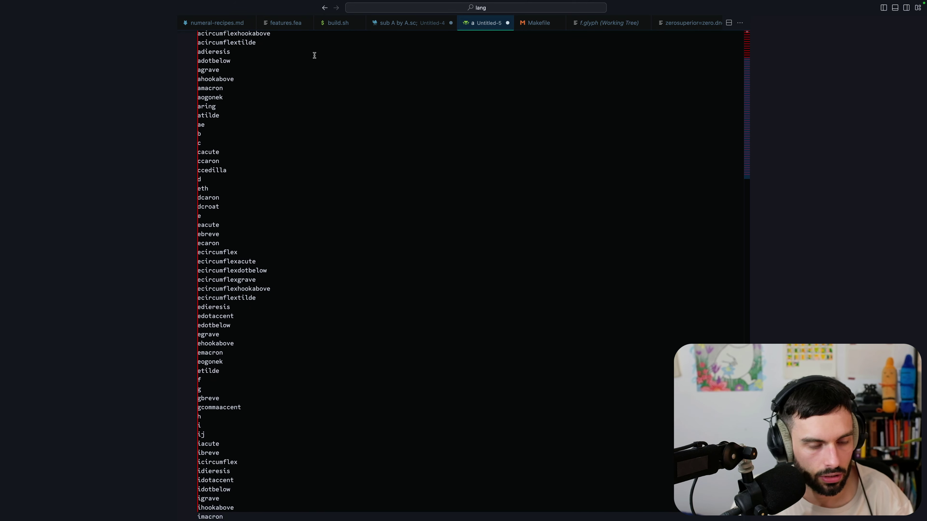
key(alt+super+Down)
key(alt+super+Down)
key(alt+super+Down)
key(alt+super+Down)
key(alt+super+Down)
key(alt+super+Down)
key(alt+super+Down)
key(alt+super+Down)
key(alt+super+Down)
key(alt+super+Down)
key(alt+super+Down)
key(alt+super+Down)
key(alt+super+Down)
key(alt+super+Down)
key(alt+super+Down)
key(alt+super+Down)
key(alt+super+Down)
key(alt+super+Down)
key(alt+super+Down)
key(alt+super+Down)
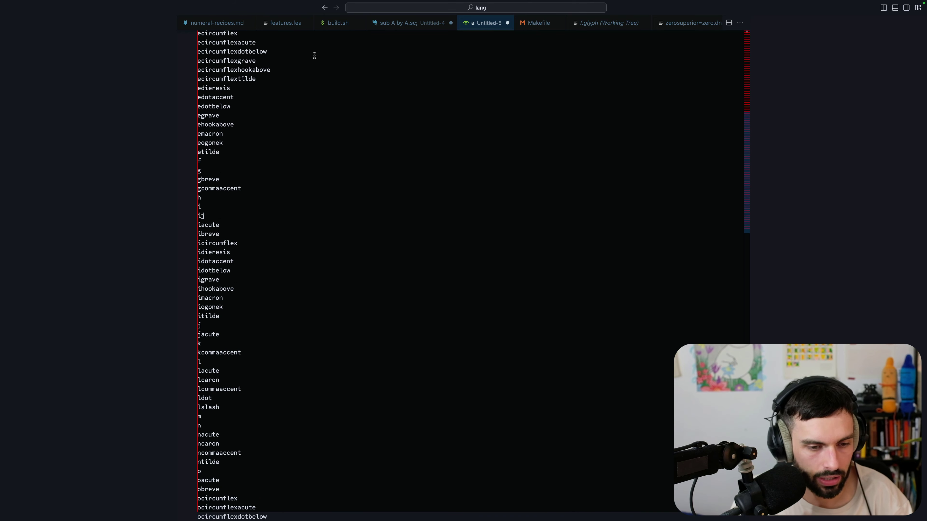
key(alt+super+Down)
key(alt+super+Down)
key(alt+super+Down)
key(alt+super+Down)
key(alt+super+Down)
key(alt+super+Down)
key(alt+super+Down)
key(alt+super+Down)
key(alt+super+Down)
key(alt+super+Down)
key(alt+super+Down)
key(alt+super+Down)
key(alt+super+Down)
key(alt+super+Down)
key(alt+super+Down)
key(alt+super+Down)
key(alt+super+Down)
key(alt+super+Down)
key(alt+super+Down)
key(alt+super+Down)
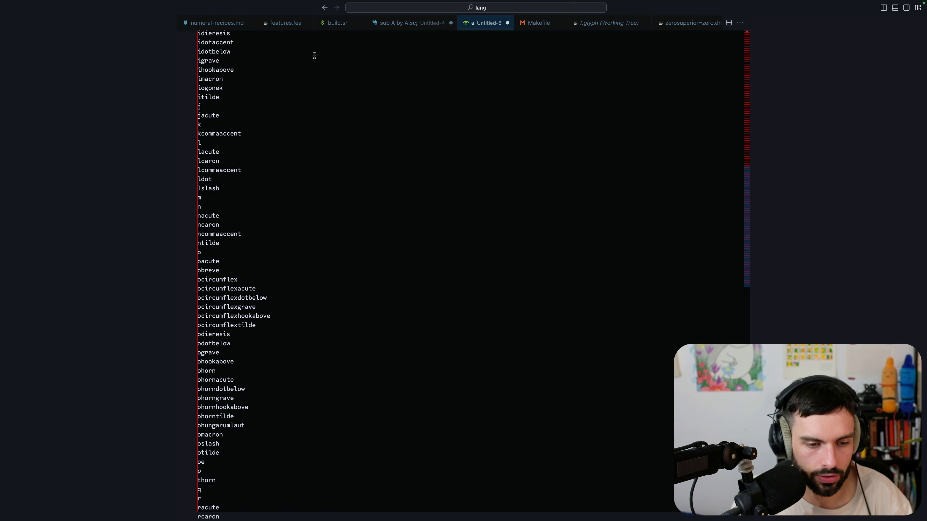
key(alt+super+Down)
key(alt+super+Down)
key(alt+super+Down)
key(alt+super+Down)
key(alt+super+Down)
key(alt+super+Down)
key(alt+super+Down)
key(alt+super+Down)
key(alt+super+Down)
key(alt+super+Down)
key(alt+super+Down)
key(alt+super+Down)
key(alt+super+Down)
key(alt+super+Down)
key(alt+super+Down)
key(alt+super+Down)
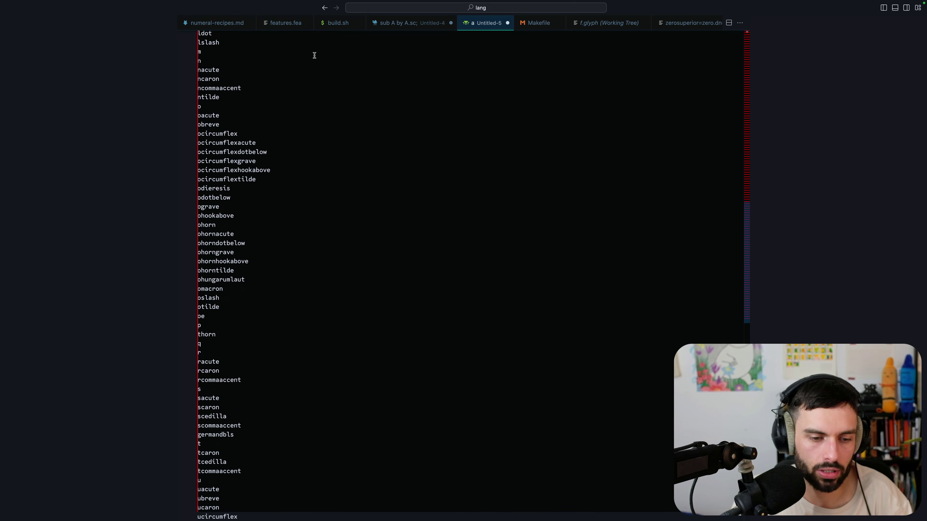
key(alt+super+Down)
key(alt+super+Down)
key(alt+super+Down)
key(alt+super+Down)
key(alt+super+Down)
key(alt+super+Down)
key(alt+super+Down)
key(alt+super+Down)
key(alt+super+Down)
key(alt+super+Down)
key(alt+super+Down)
key(alt+super+Down)
key(alt+super+Down)
key(alt+super+Down)
key(alt+super+Down)
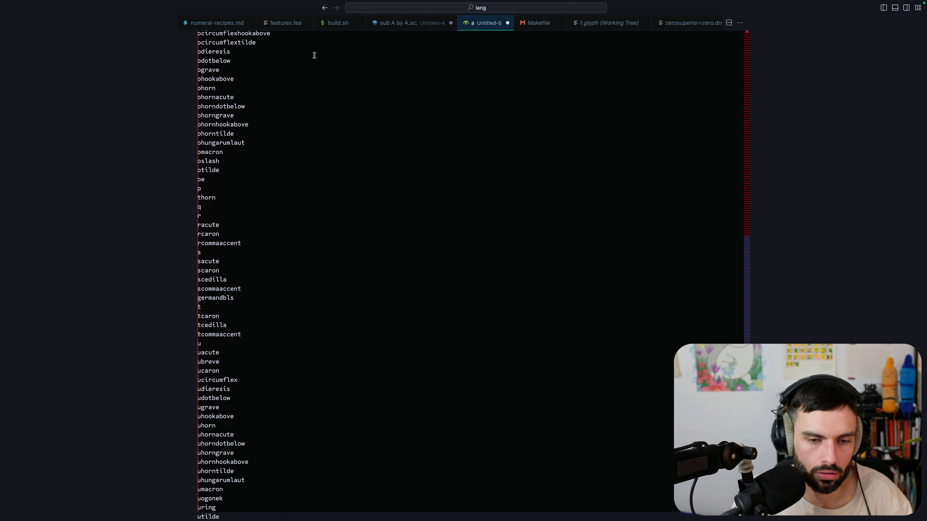
key(alt+super+Down)
key(alt+super+Down)
key(alt+super+Down)
key(alt+super+Down)
key(alt+super+Down)
key(alt+super+Down)
key(alt+super+Down)
key(alt+super+Down)
key(alt+super+Down)
key(alt+super+Down)
key(alt+super+Down)
key(alt+super+Down)
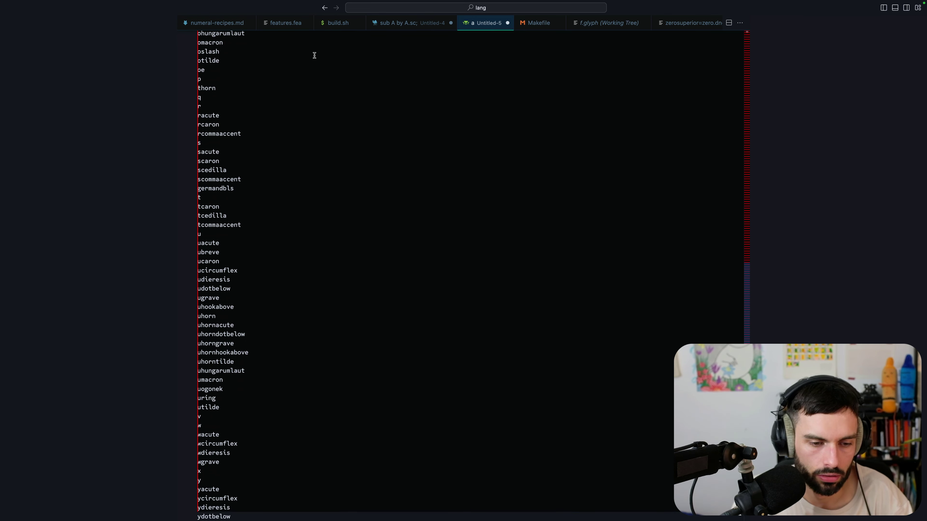
key(alt+super+Down)
key(alt+super+Down)
key(alt+super+Down)
key(alt+super+Down)
key(alt+super+Down)
scroll(383, 89, down, 15)
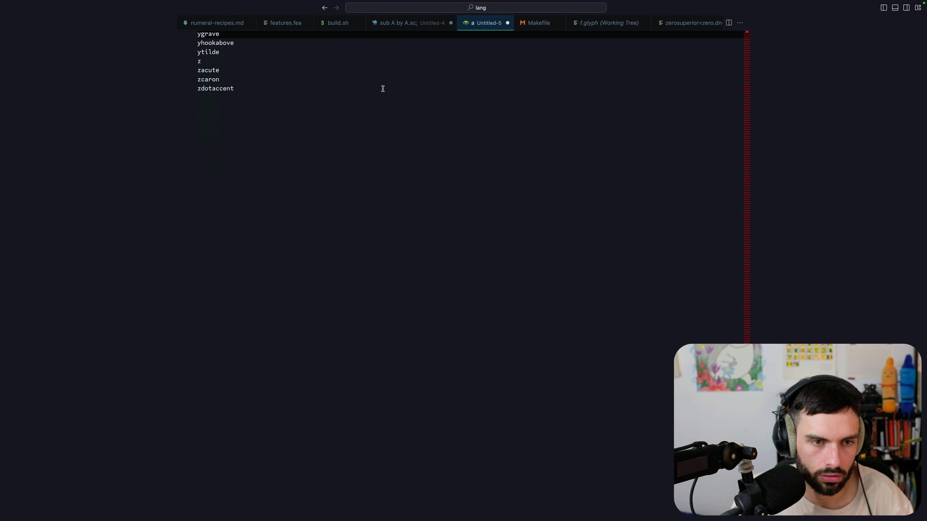
scroll(383, 89, up, 10)
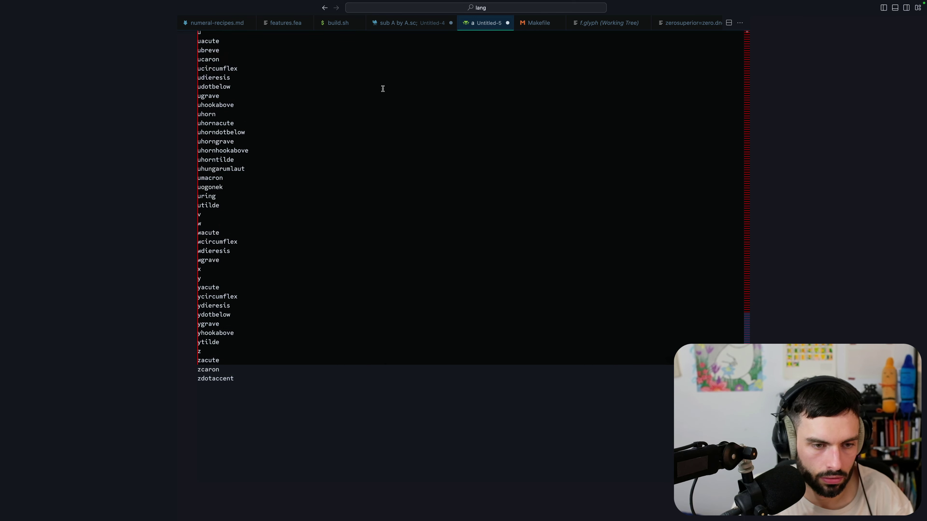
key(alt+super+Down)
key(alt+super+Down)
key(shift+super+Right)
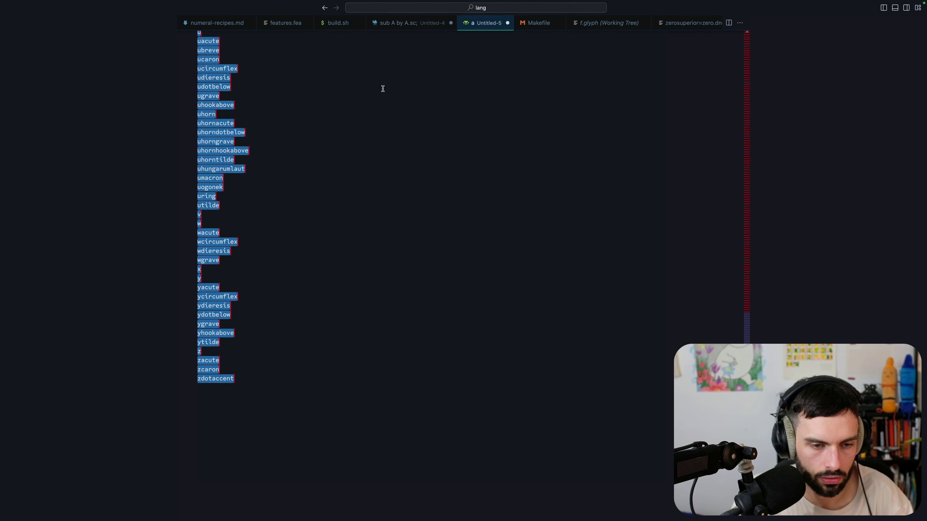
Paste the lowercase glyph names over the selected uppercase source names in the untitled sub rules file, and check the rules through zdotaccent
click(411, 23)
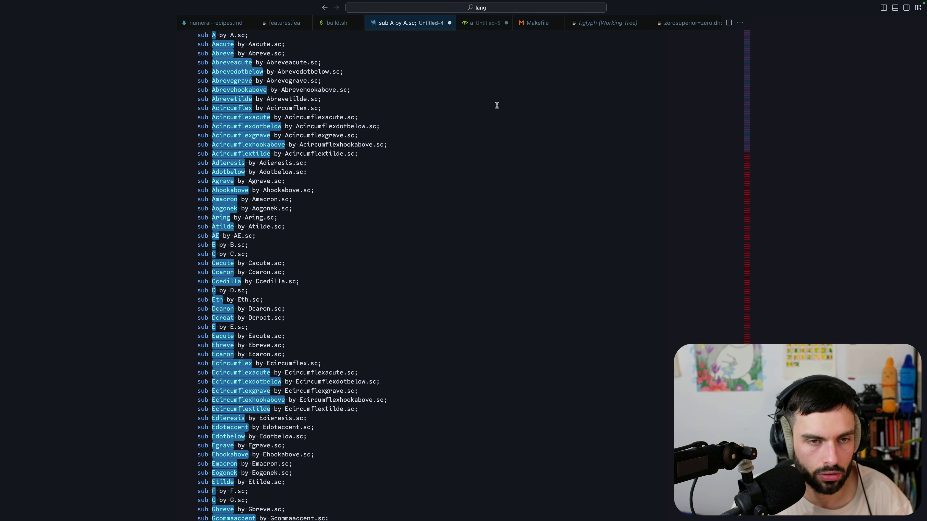
key(super+v)
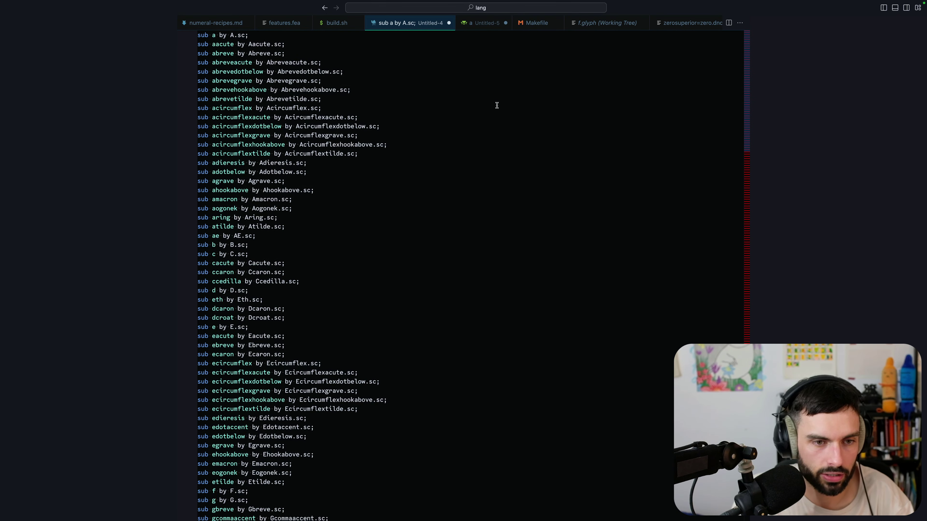
scroll(394, 200, down, 10)
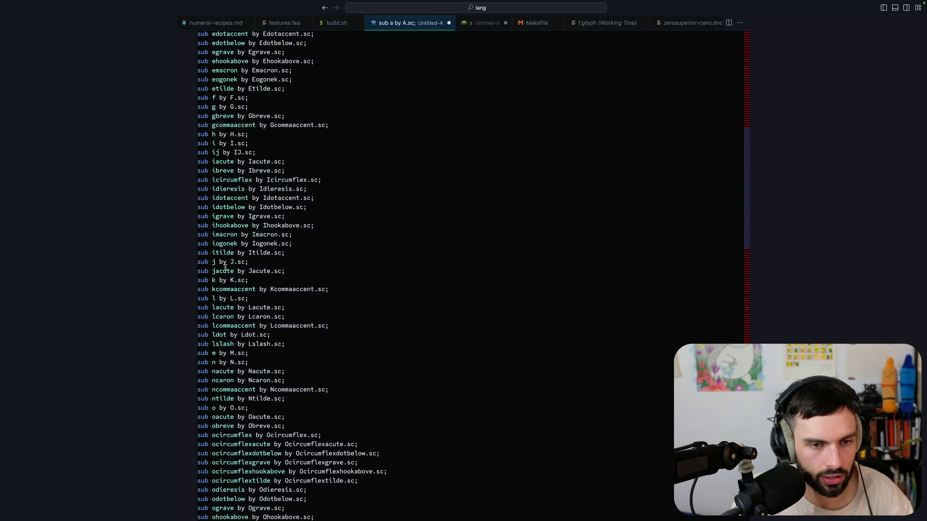
scroll(284, 271, down, 10)
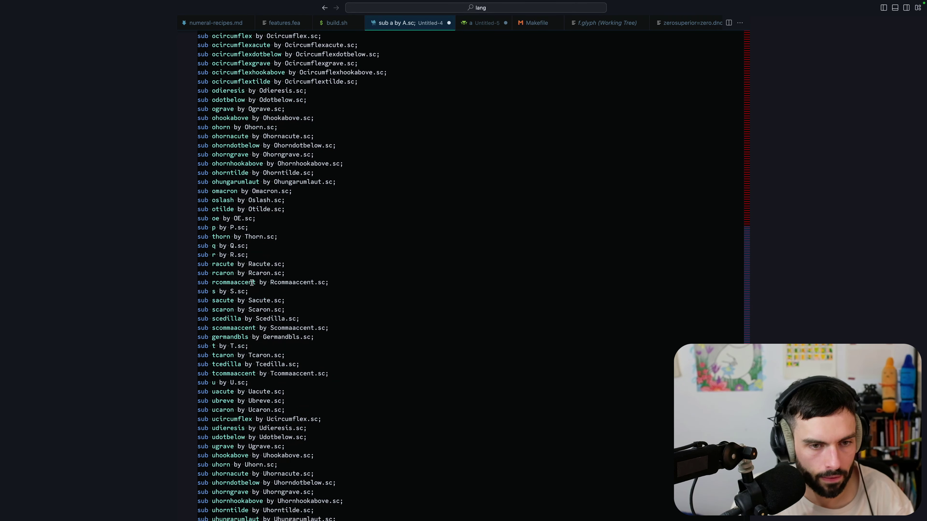
scroll(270, 288, down, 8)
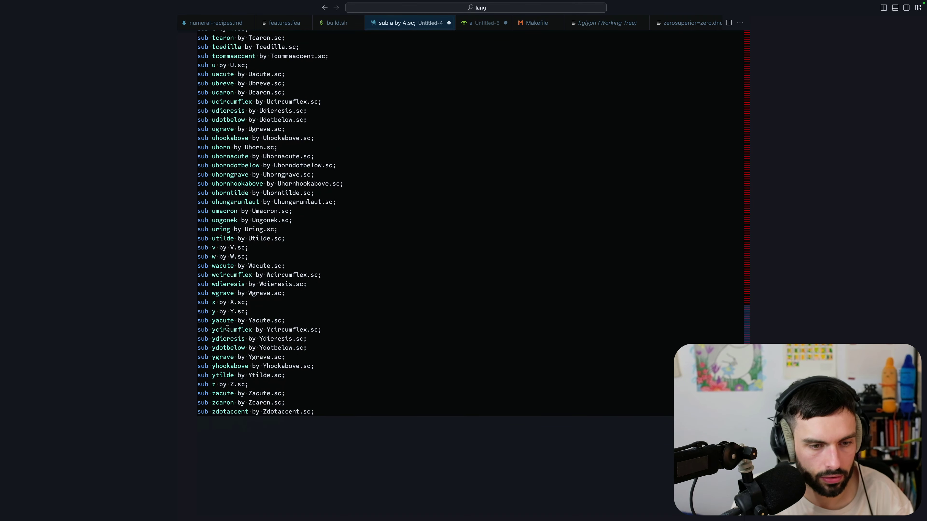
Replace the smcp Small Capitals feature code in the Roman font with all the lowercase-to-small-cap rules from the untitled file, through zdotaccent
click(336, 412)
key(super+a)
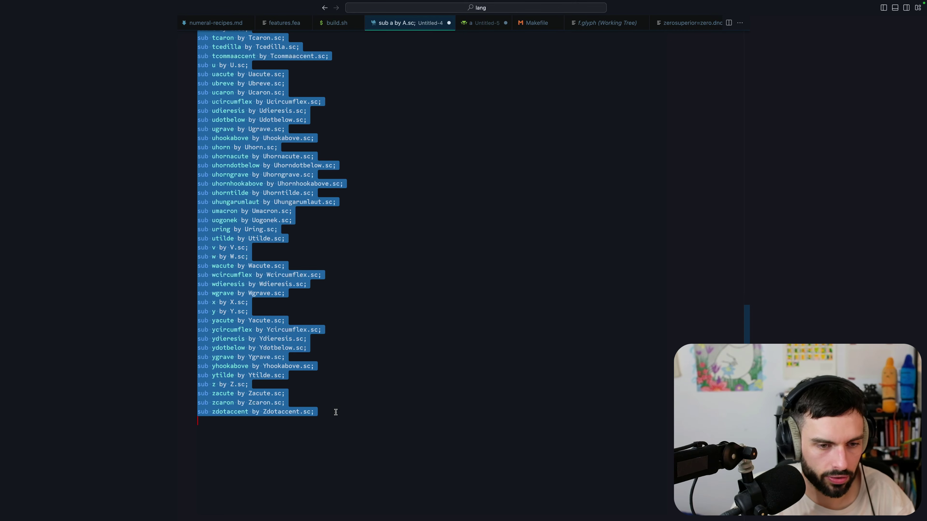
key(super+Tab)
key(super+Tab)
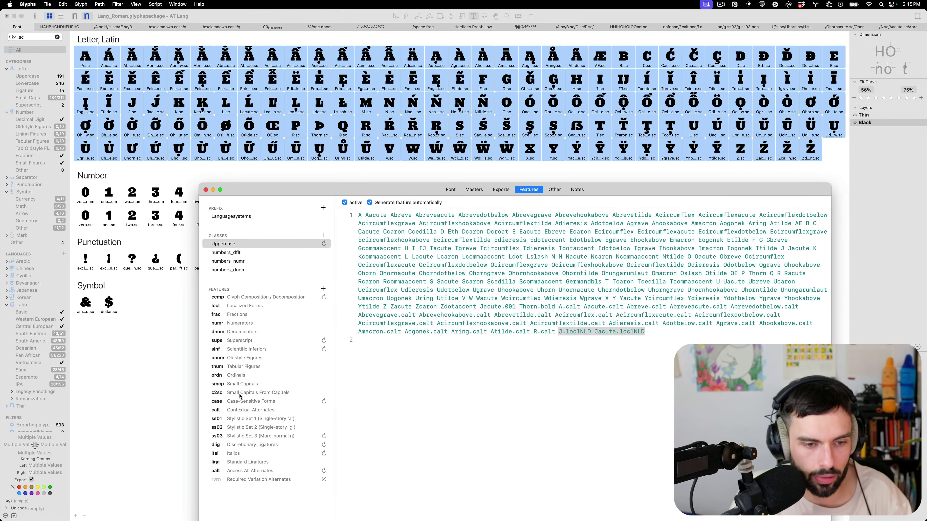
click(238, 384)
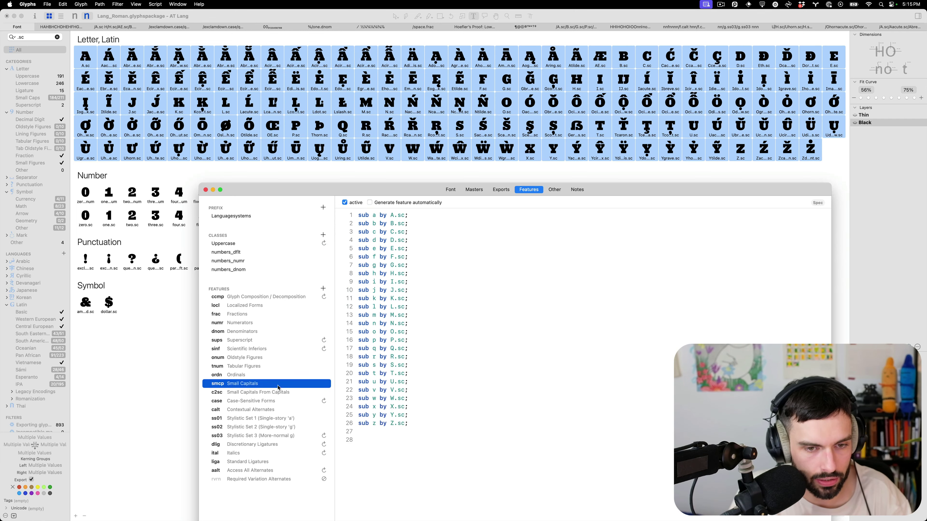
click(413, 427)
scroll(413, 428, down, 20)
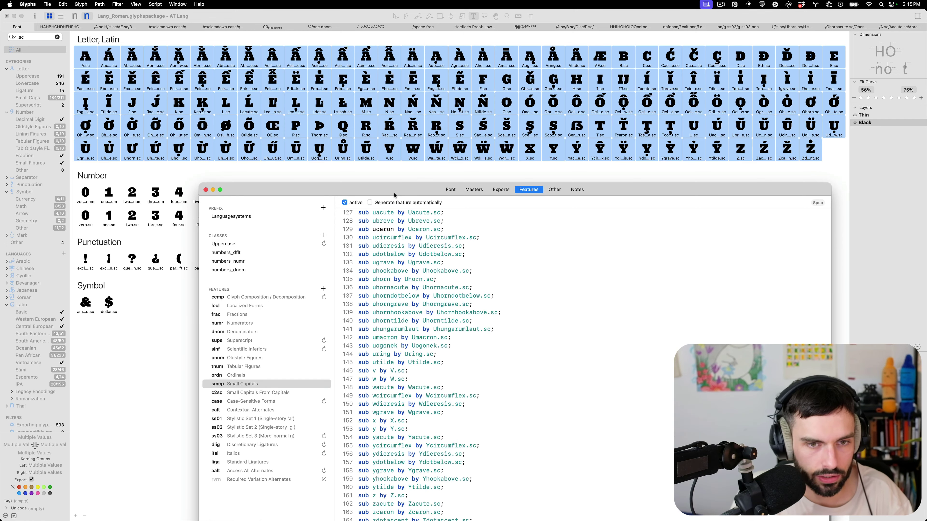
drag(394, 195, 373, 80)
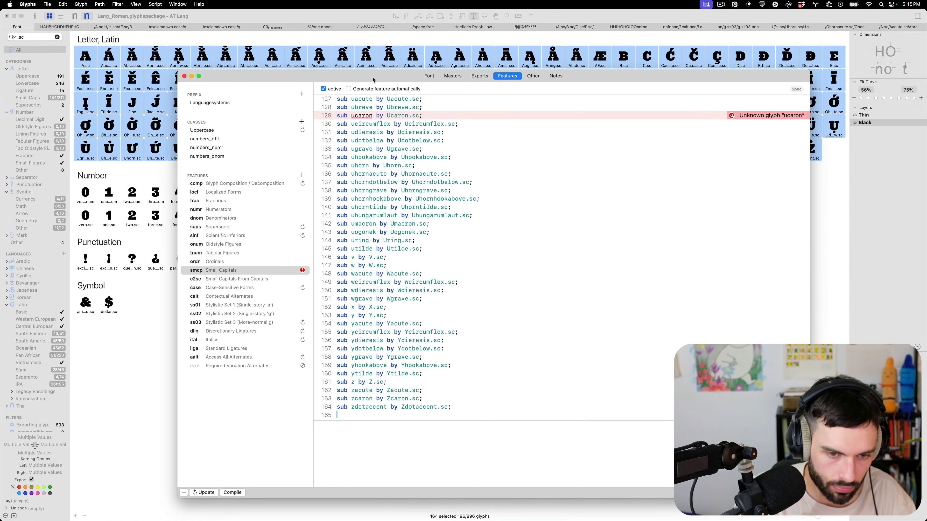
Close the font info, clear the .sc glyph filter and rename the lowercase uni01D4 glyph to ucaron
click(590, 256)
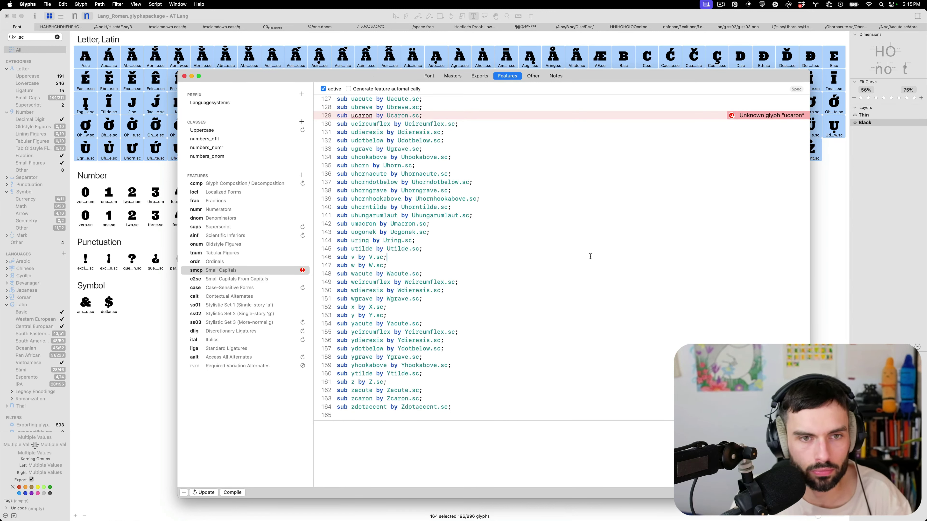
double_click(356, 115)
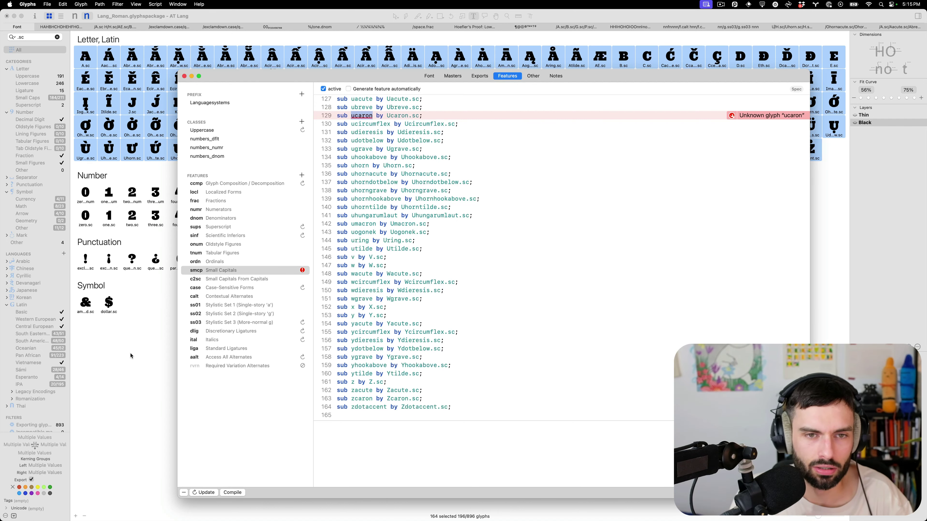
key(super+w)
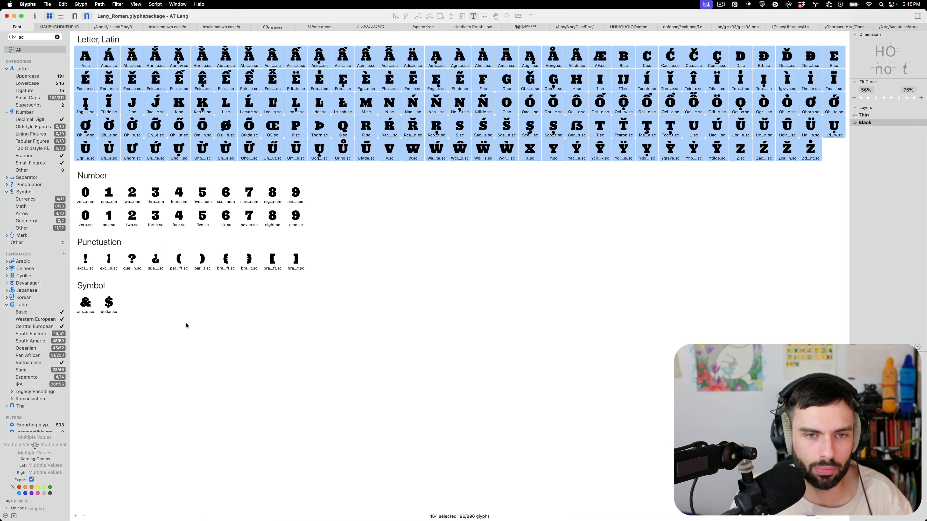
click(57, 36)
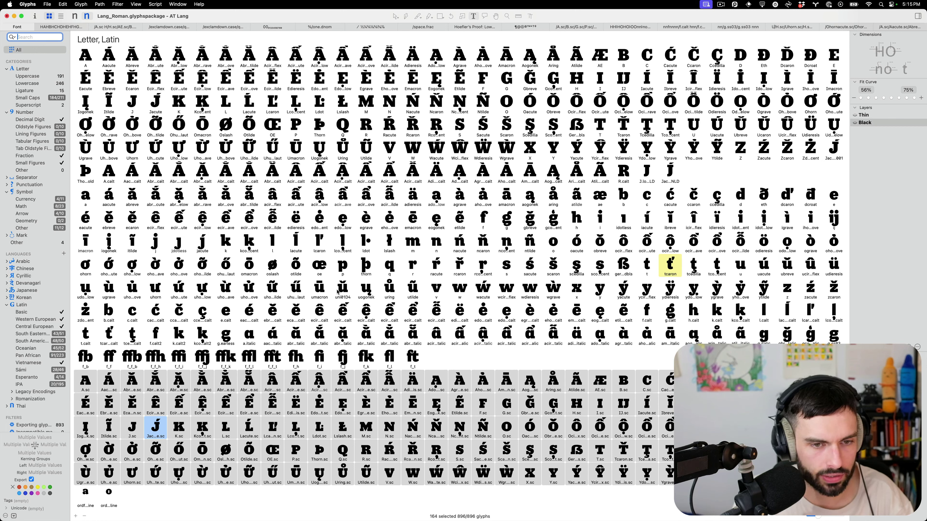
double_click(344, 297)
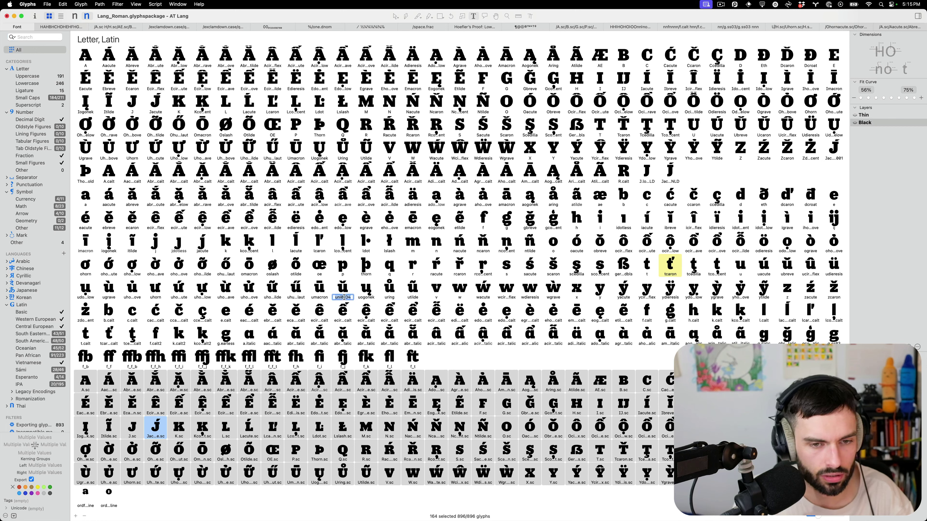
text(ucaron)
key(Return)
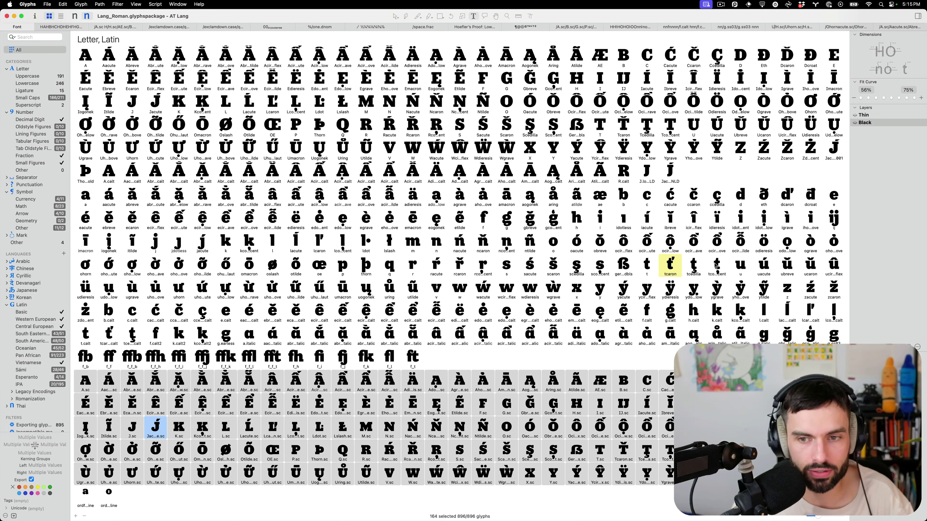
Select the renamed ucaron glyph in the Roman font overview to check it
key(ctrl+Up)
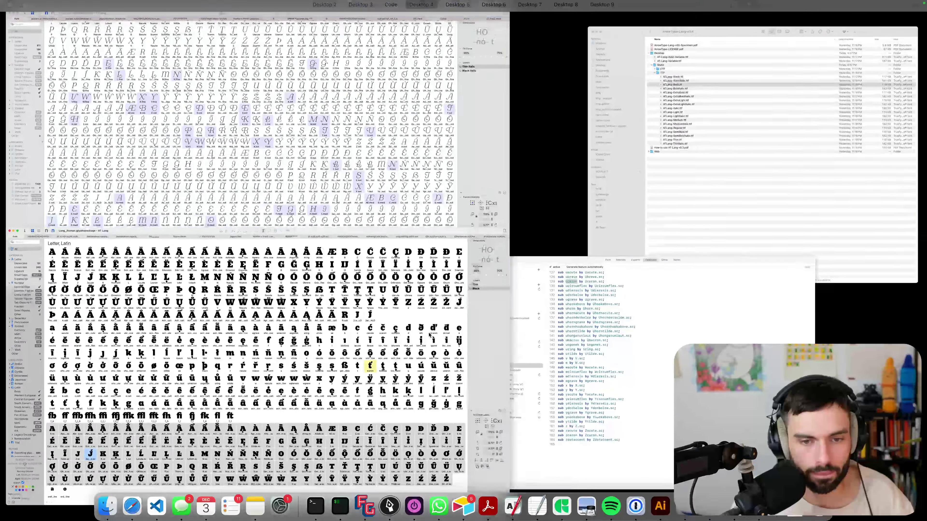
click(429, 335)
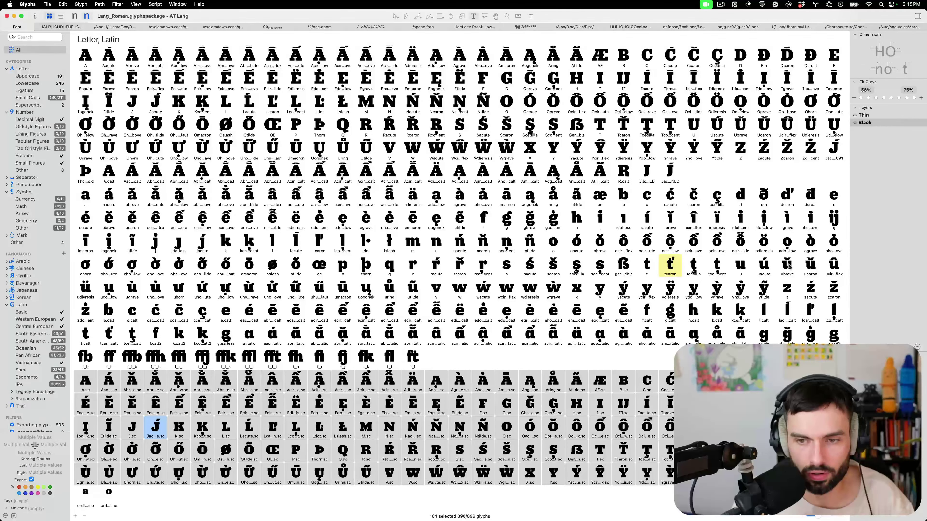
click(801, 267)
scroll(801, 267, down, 1)
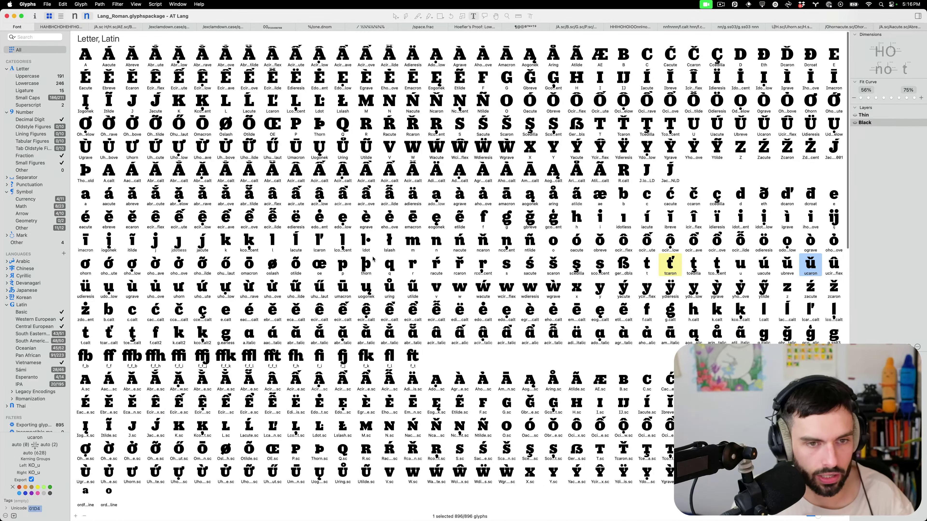
Select every small-cap letter in the Roman font, from A.sc through Zdotaccent.sc
key(ctrl+Up)
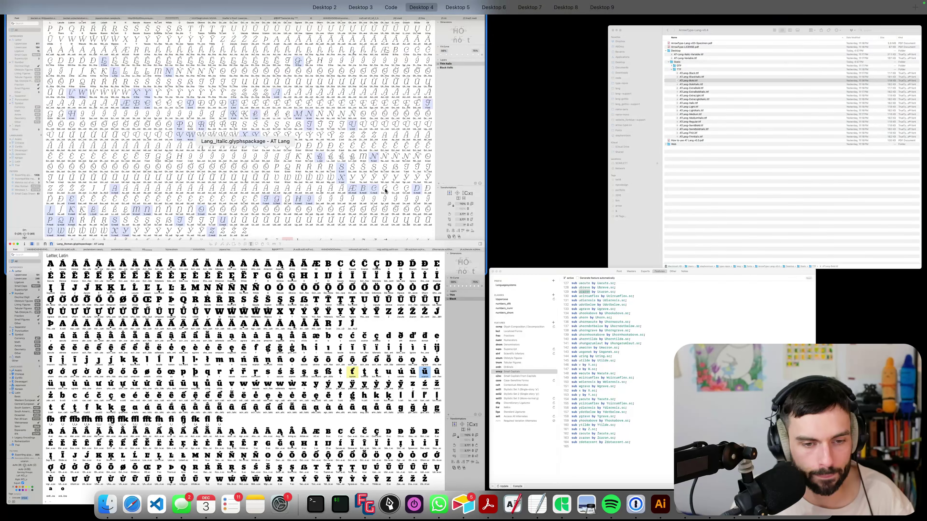
click(266, 378)
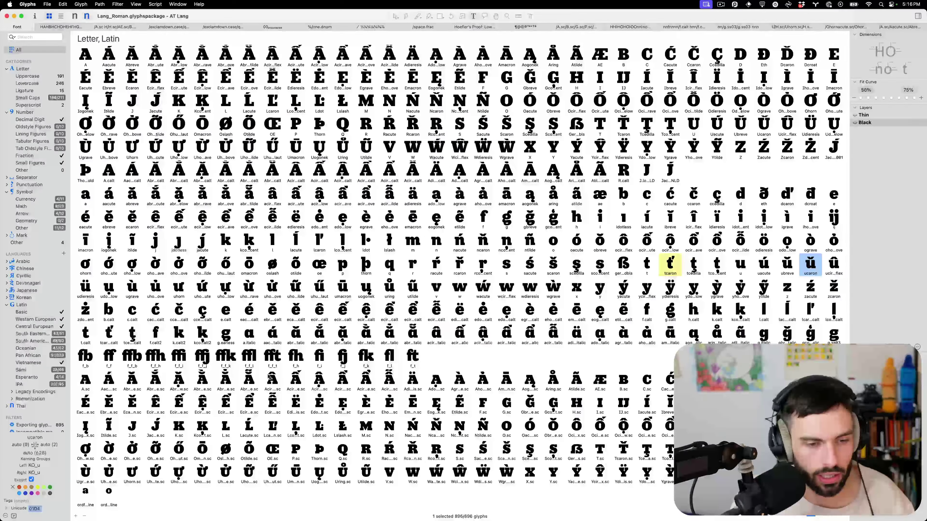
scroll(157, 370, down, 3)
click(94, 330)
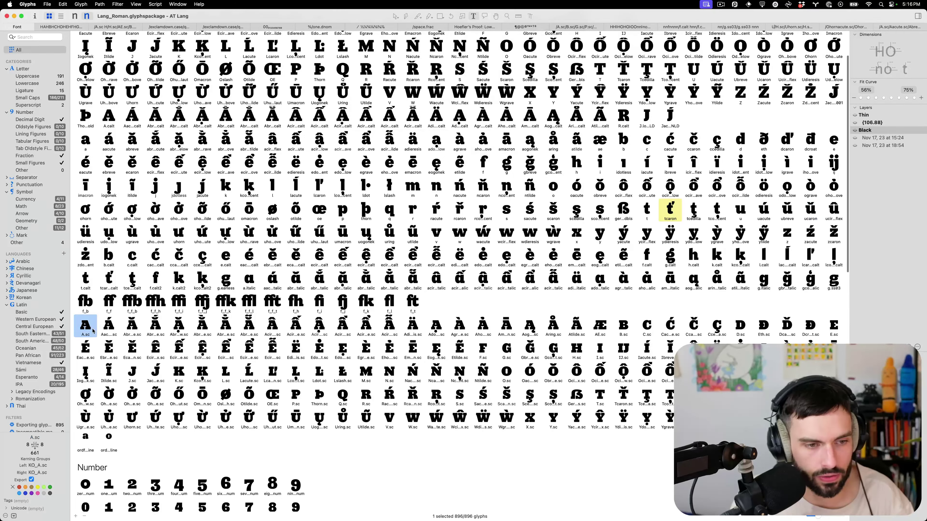
shift+click(810, 417)
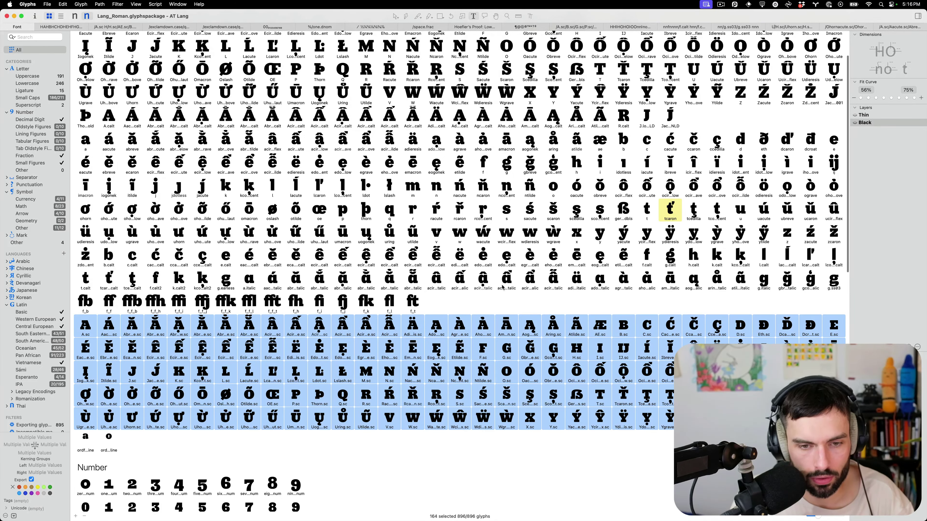
key(ctrl+Up)
click(290, 179)
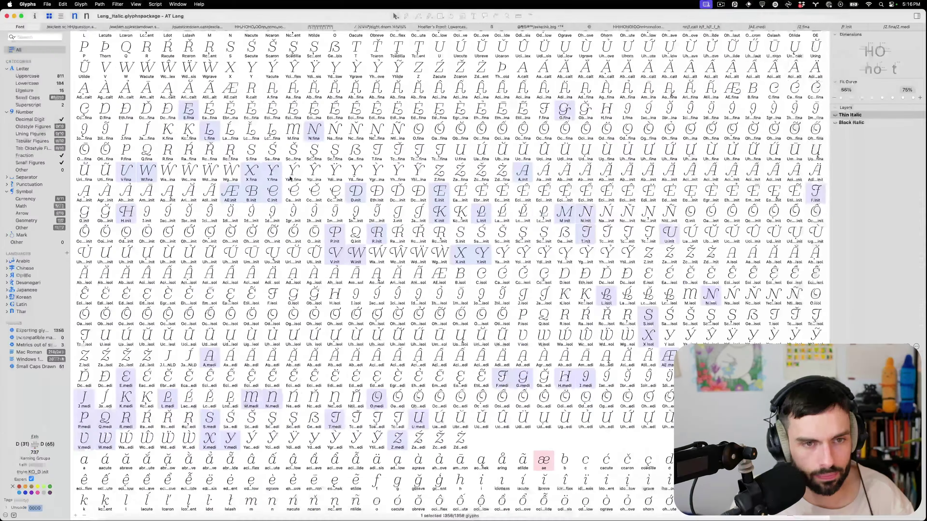
key(cmd+shift+g)
key(cmd+v)
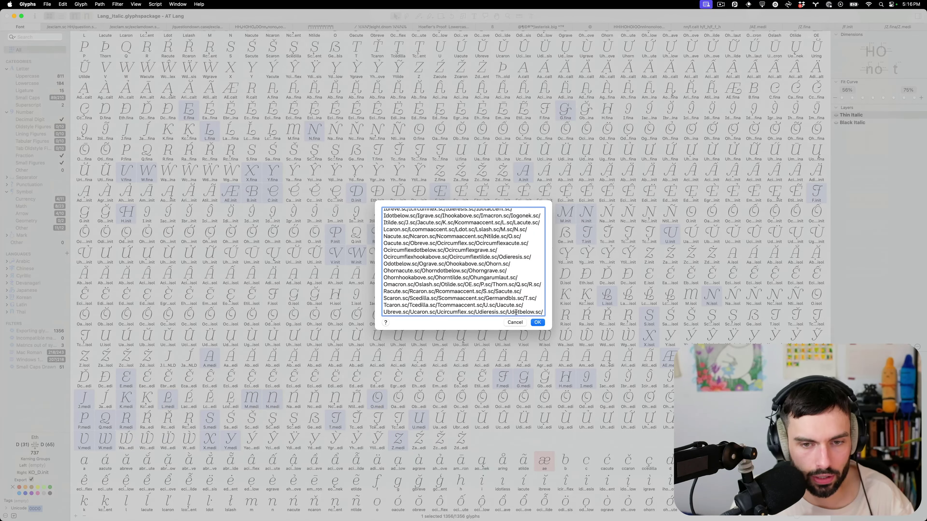
click(515, 322)
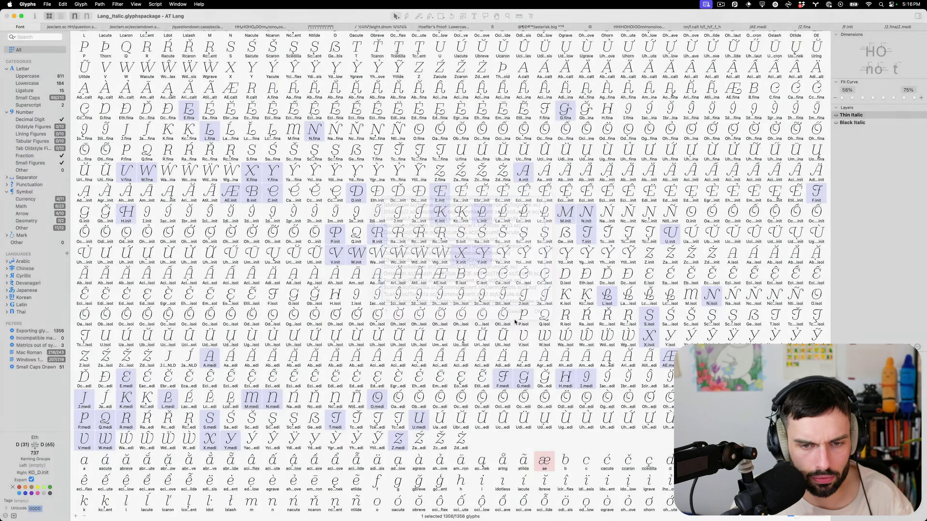
key(ctrl+Left)
key(ctrl+Right)
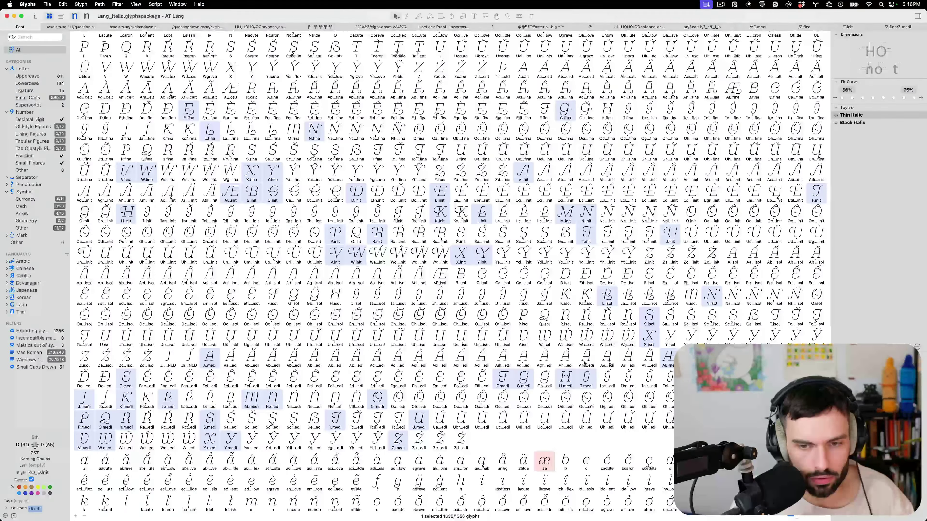
Return to the Roman font and copy the names of the selected small-cap glyphs, one name per line
key(ctrl+Up)
click(365, 146)
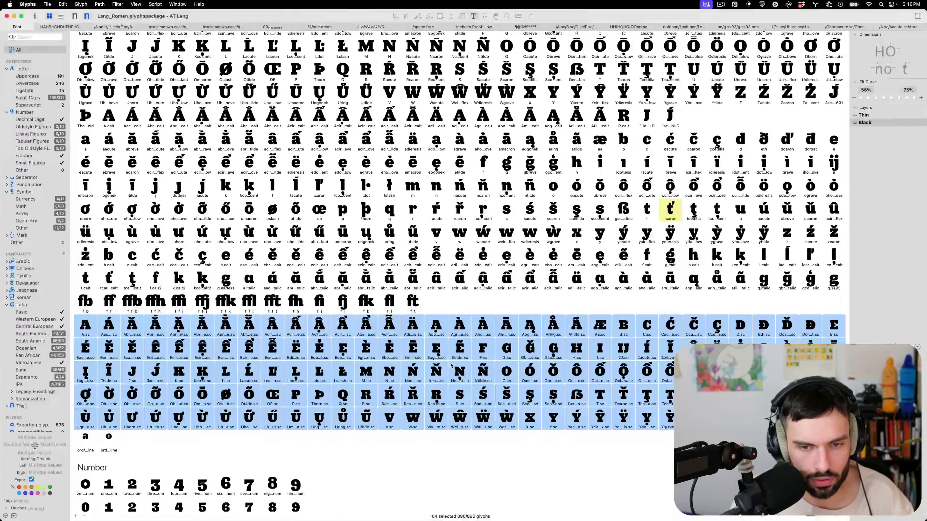
right_click(494, 408)
mouse_move(558, 472)
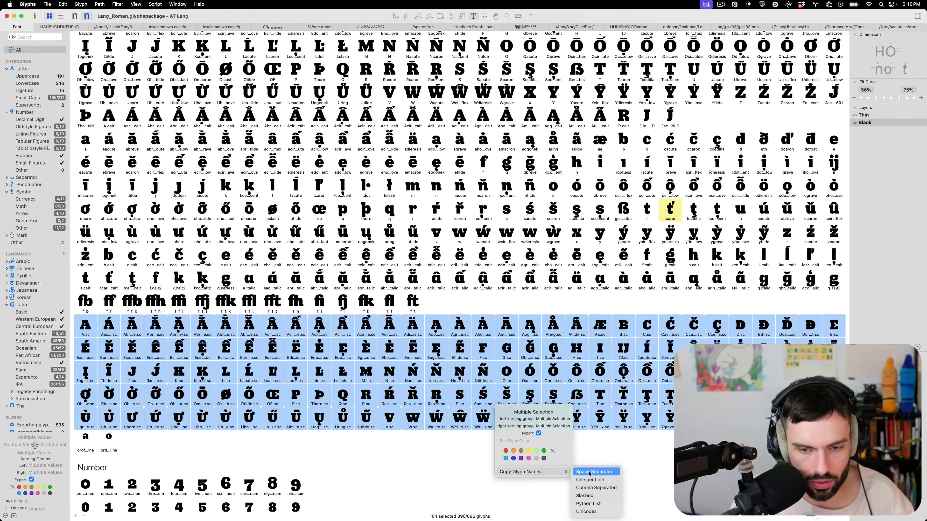
click(589, 472)
Add glyphs to the Lang_Italic font from the copied small-cap names, keeping the glyphs that already exist
key(ctrl+Up)
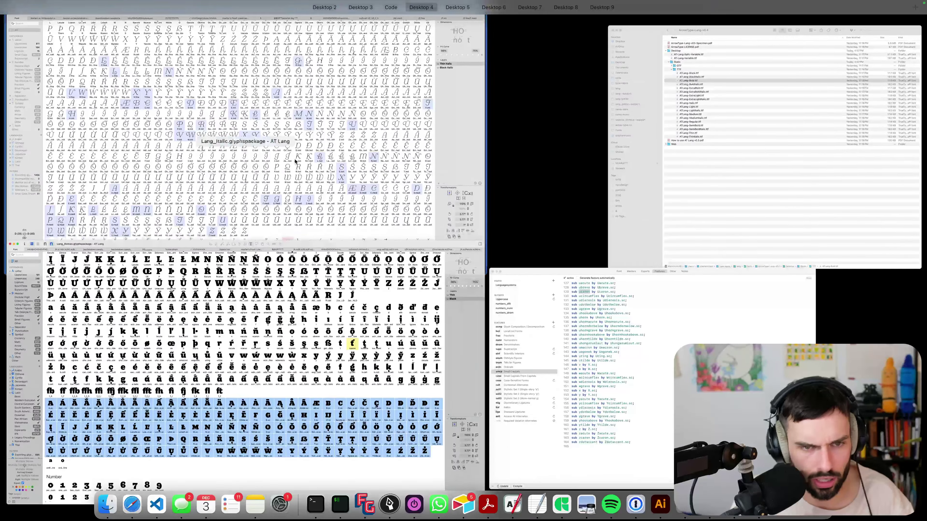
click(295, 161)
key(super+shift+g)
key(super+v)
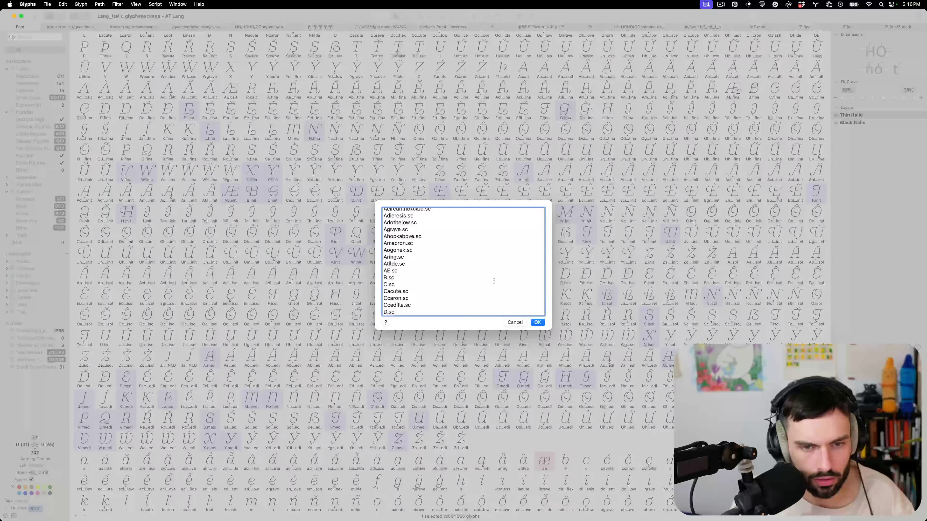
click(536, 323)
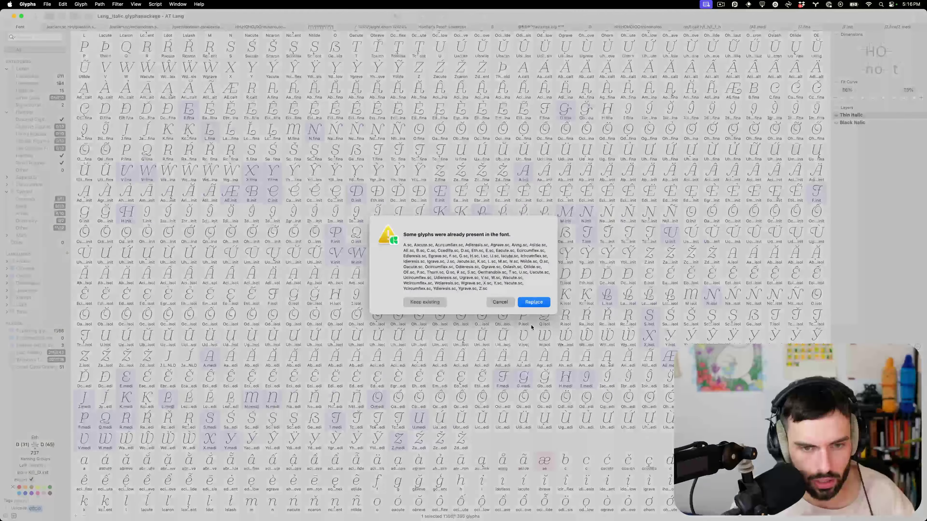
click(424, 302)
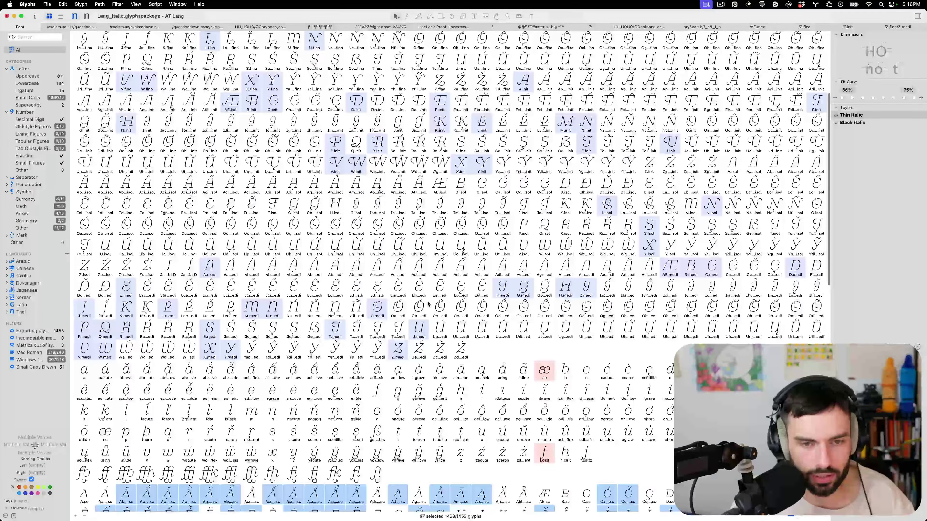
Select the Ldot.sc and Lslash.sc glyphs among the Italic font's small caps
scroll(401, 321, down, 1)
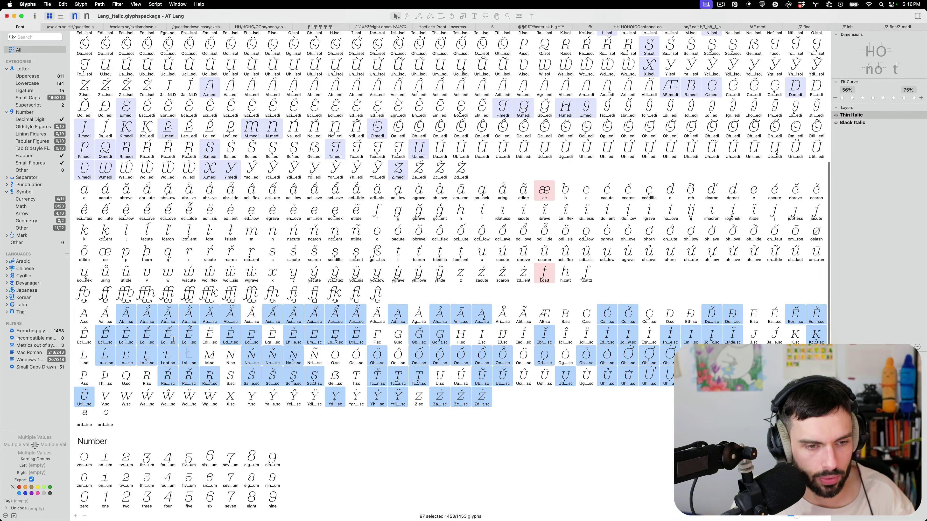
click(174, 356)
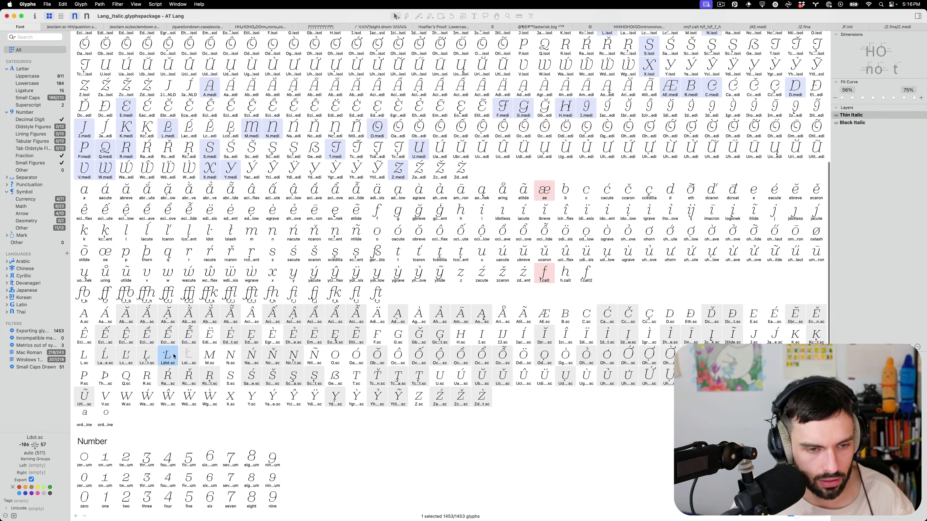
shift+click(187, 356)
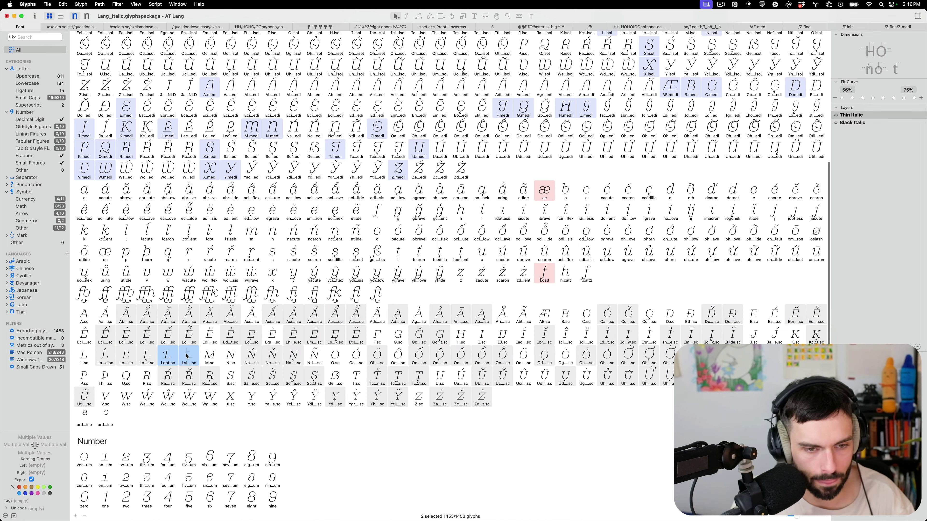
Open the small caps Ldot.sc, Lslash.sc and Ohorn.sc in a new edit tab and add Uhorn.sc at the end
super+click(607, 354)
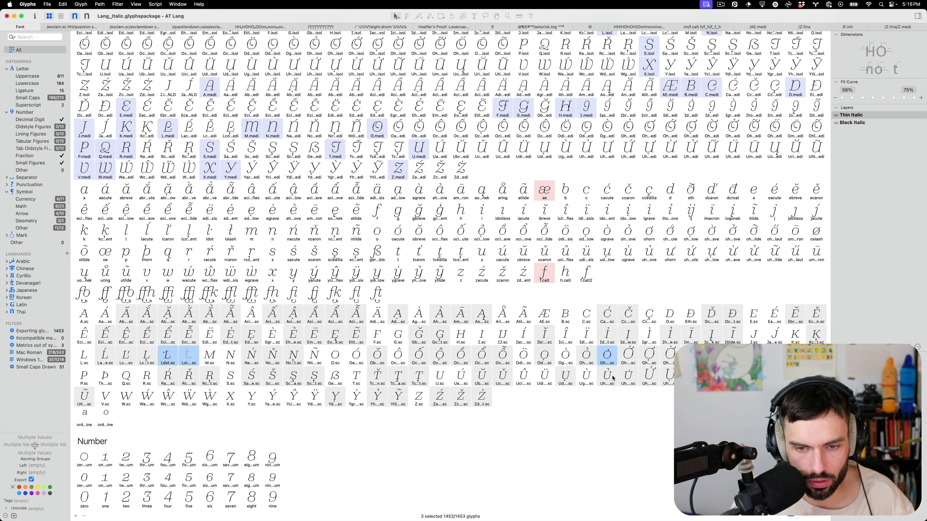
double_click(611, 355)
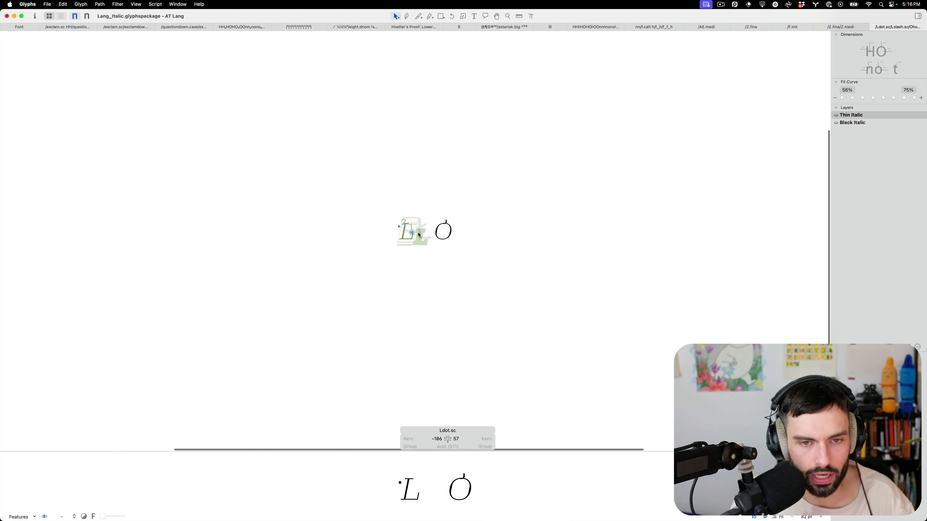
key(t)
key(super+f)
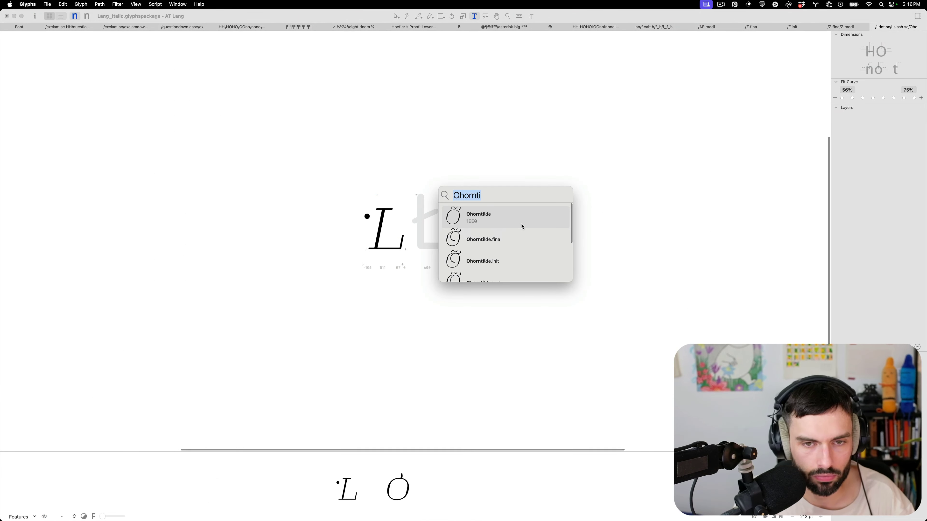
text(uh)
key(BackSpace)
key(BackSpace)
text(Uhorn.s)
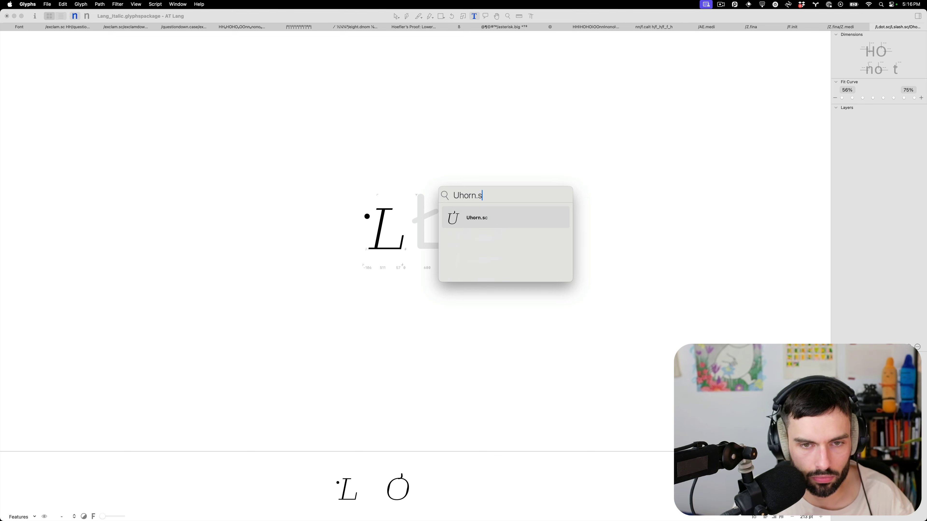
key(Return)
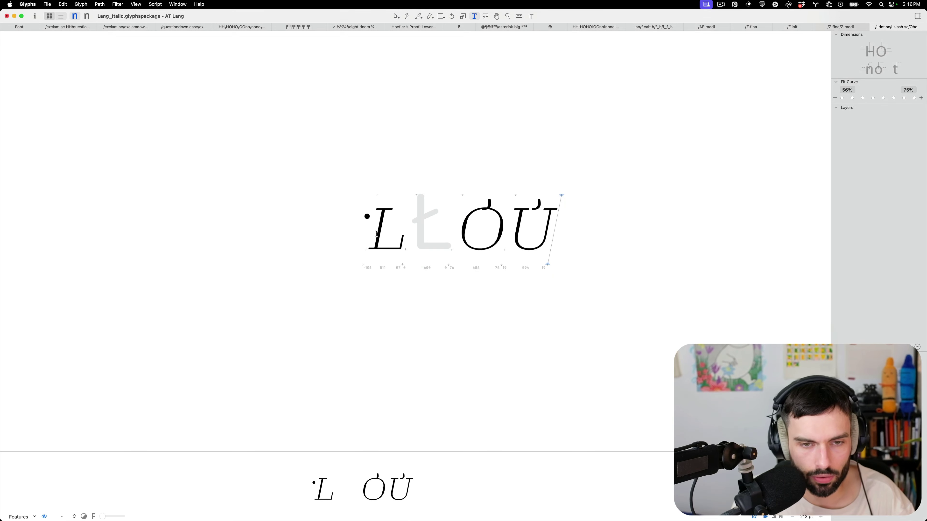
Add L.sc as a component to the empty Lslash.sc in the Thin Italic master
scroll(516, 217, up, 5)
key(Escape)
right_click(502, 224)
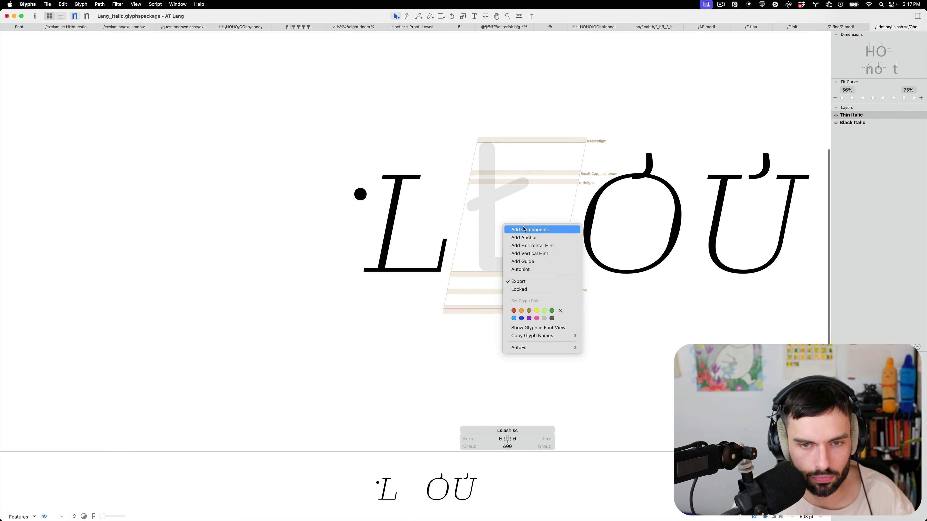
click(523, 228)
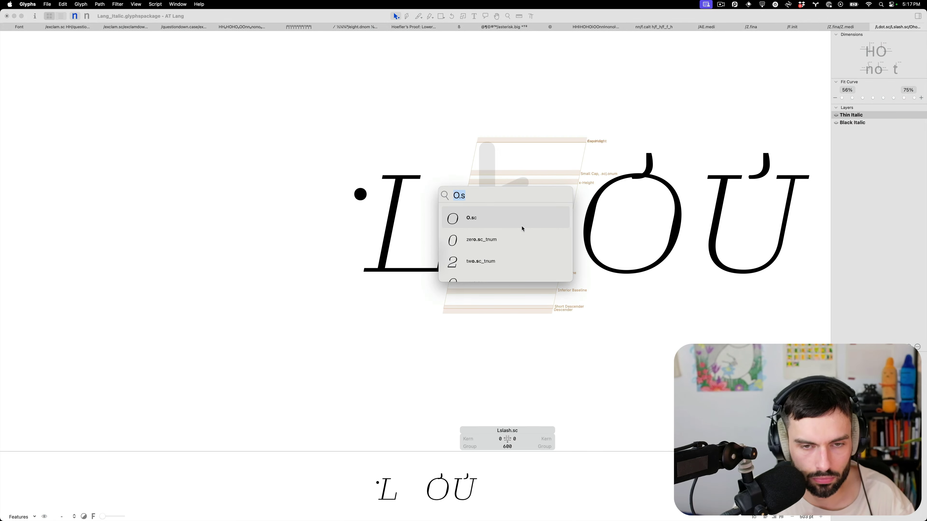
text(L.s)
key(Return)
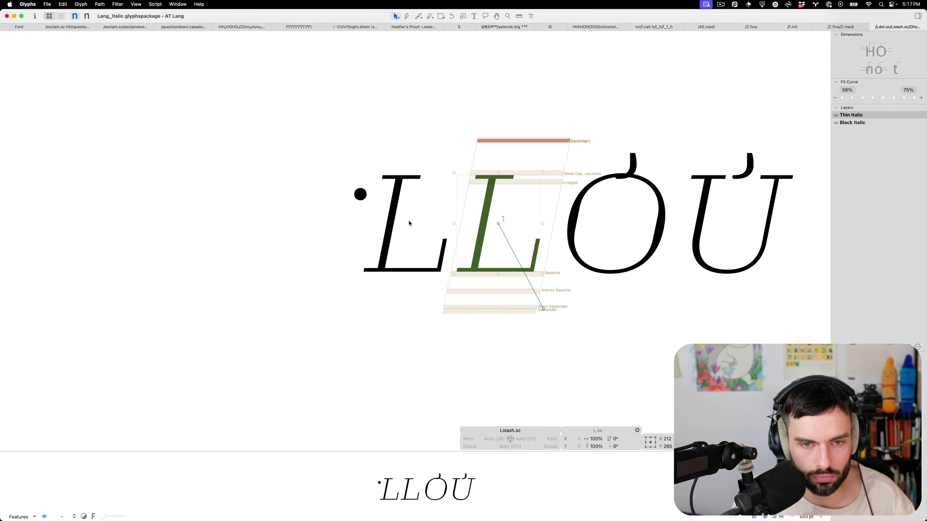
click(371, 197)
Switch to the Lang_Roman file's Thin master and open Ldot.sc, Lslash.sc, Ohorn.sc and Uhorn.sc in a new edit tab
key(super+grave)
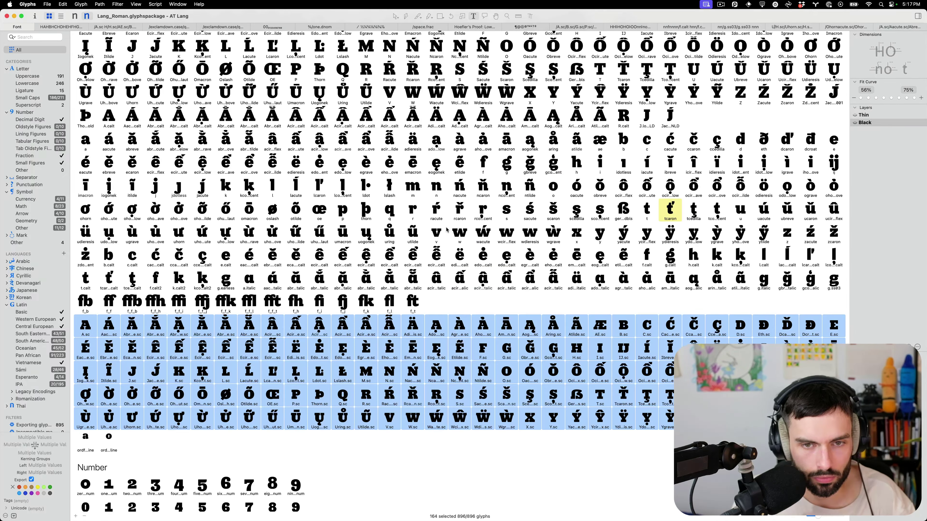
key(super+1)
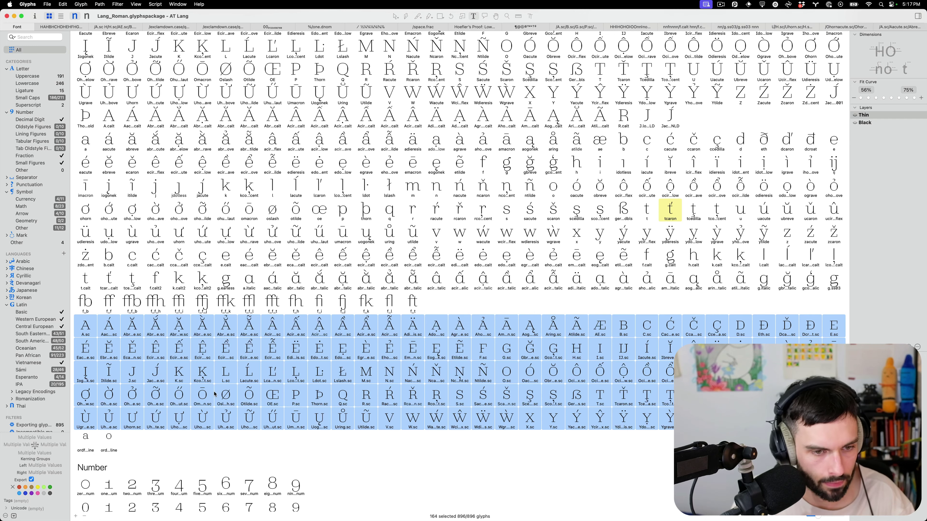
click(202, 394)
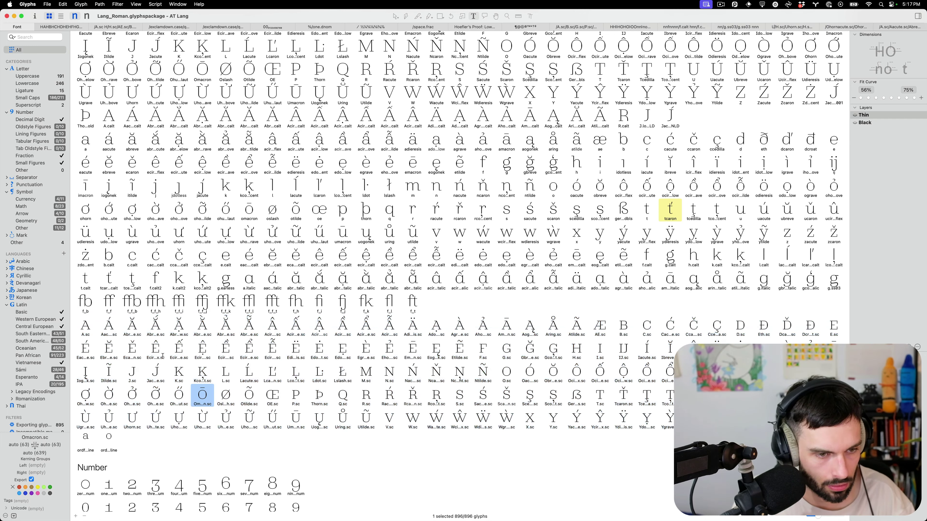
click(319, 372)
shift+click(335, 373)
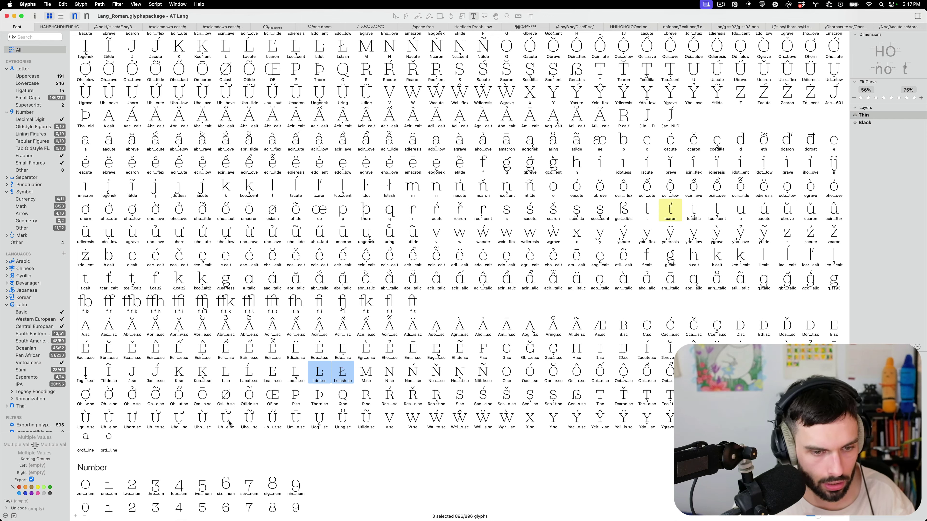
super+click(138, 422)
double_click(138, 422)
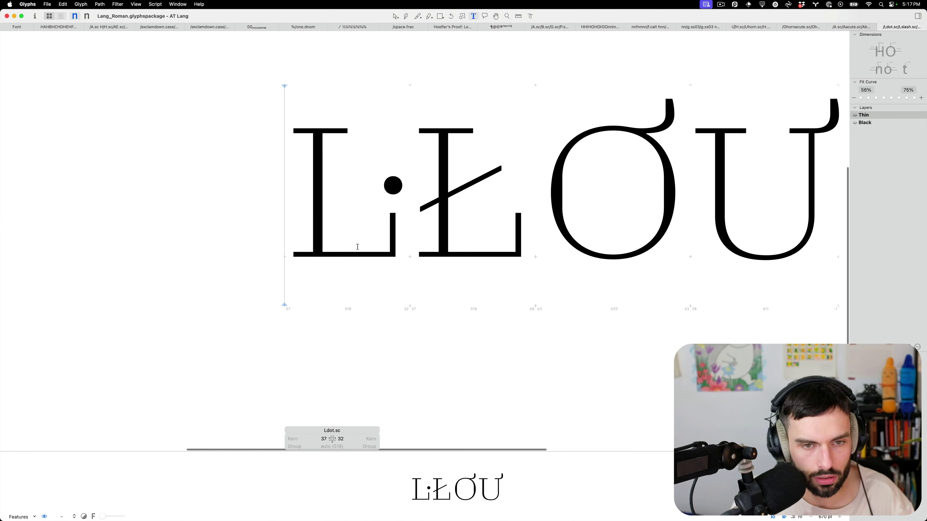
key(Escape)
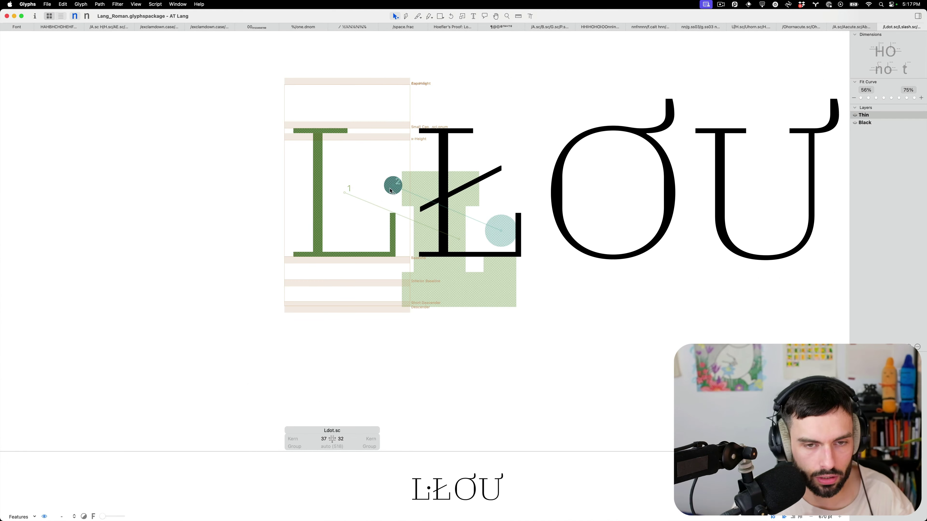
key(super+i)
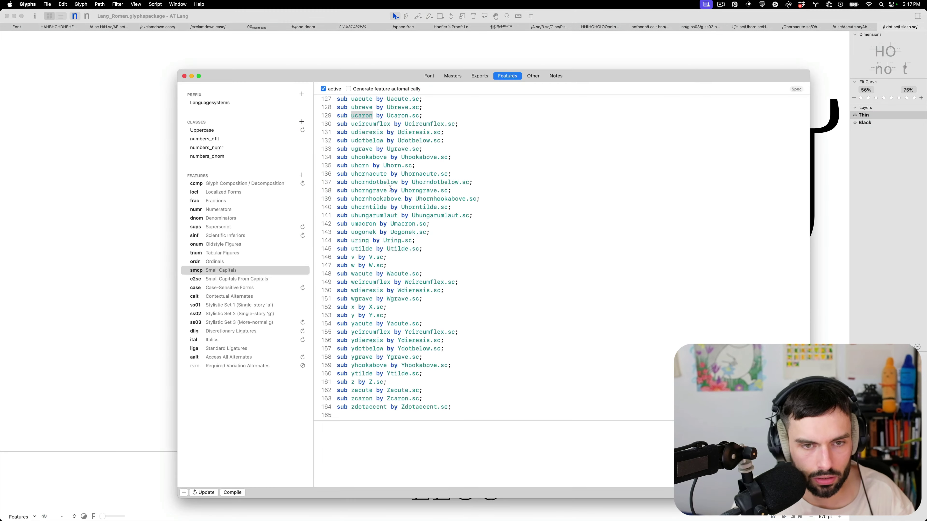
key(super+w)
key(super+grave)
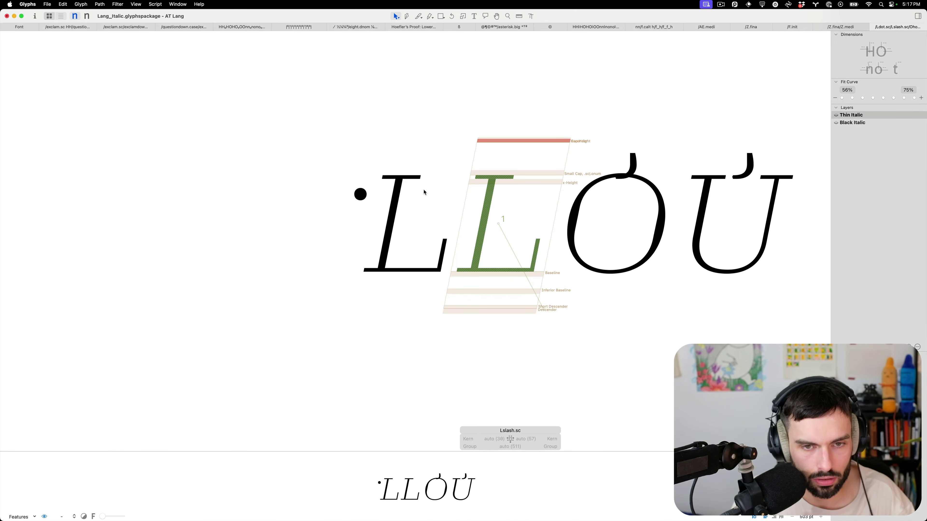
Replace the dot of the Thin Italic Ldot.sc with the Roman Thin dot component at 110.77% scale, placed at X 485, Y -177
double_click(411, 212)
click(441, 219)
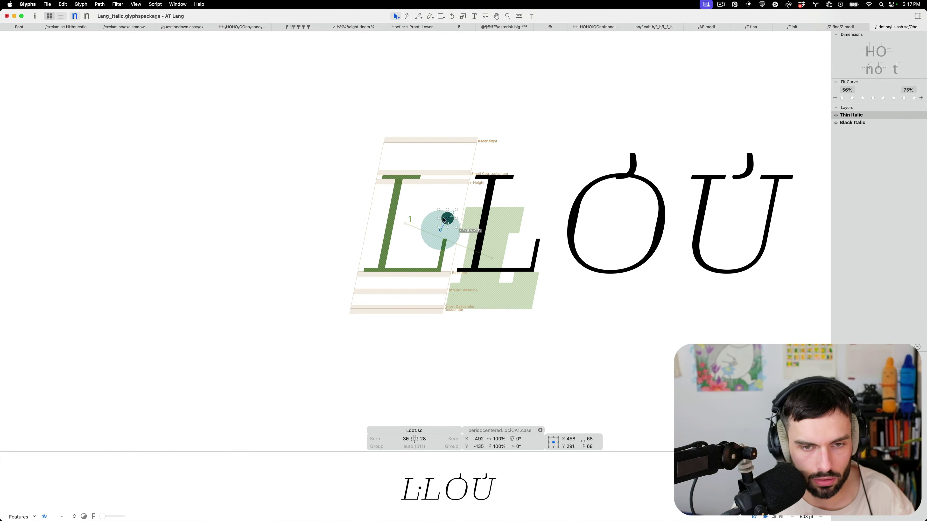
key(super+grave)
click(390, 190)
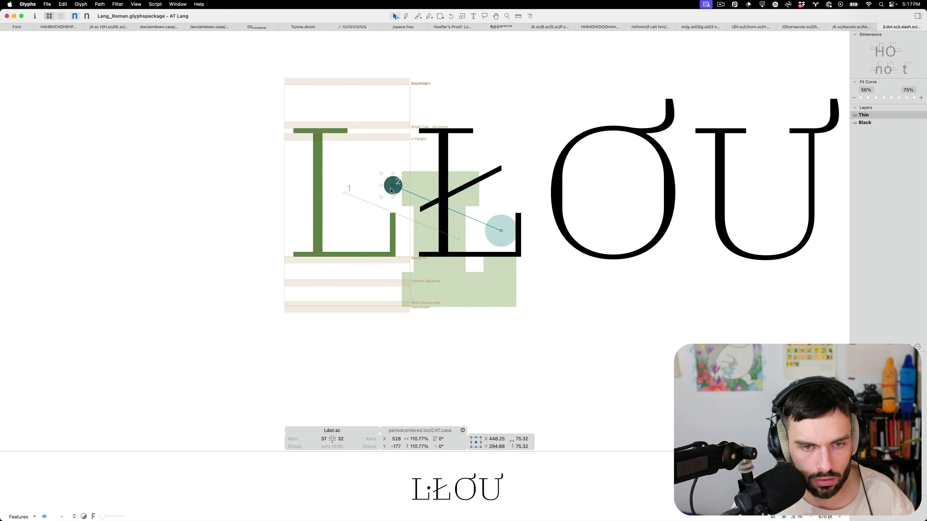
key(super+grave)
scroll(405, 239, up, 3)
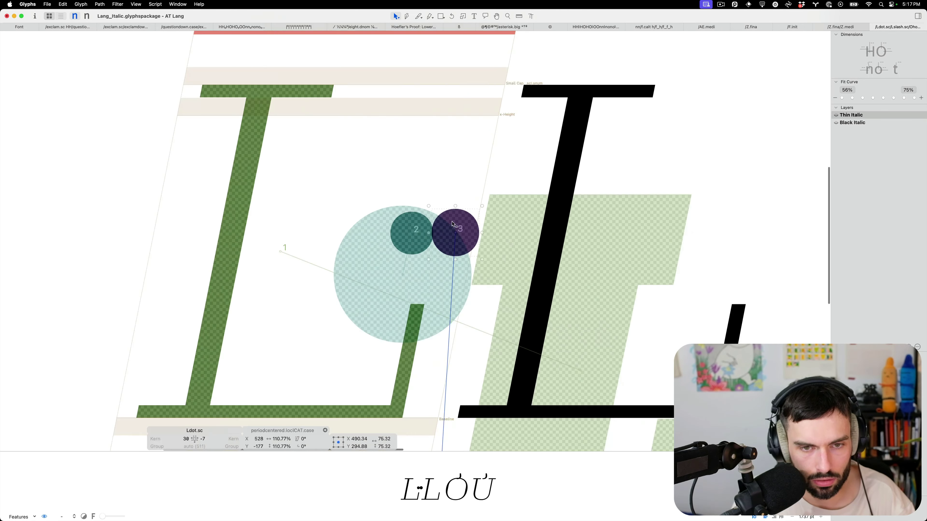
drag(405, 240, 430, 240)
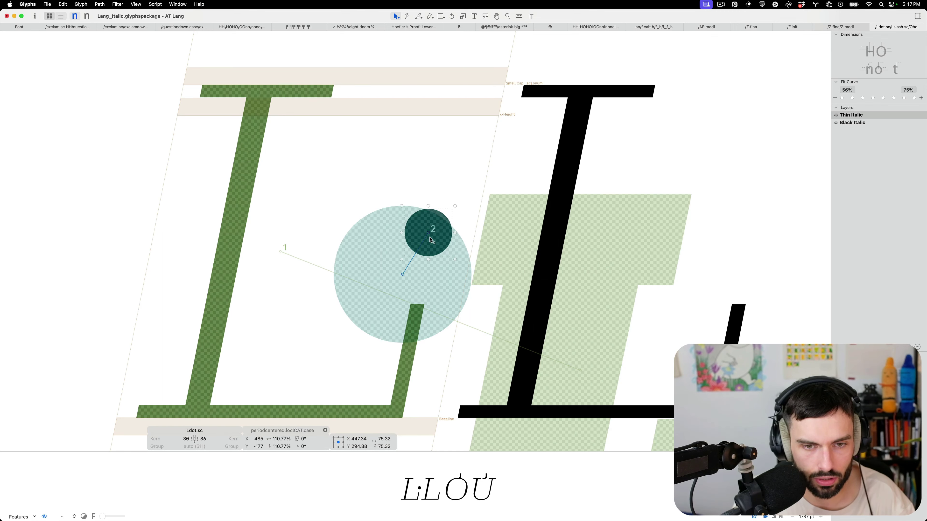
Replace the dot of the Black Italic Ldot.sc with the Roman Black dot component at 60.95% scale
key(super+grave)
key(super+2)
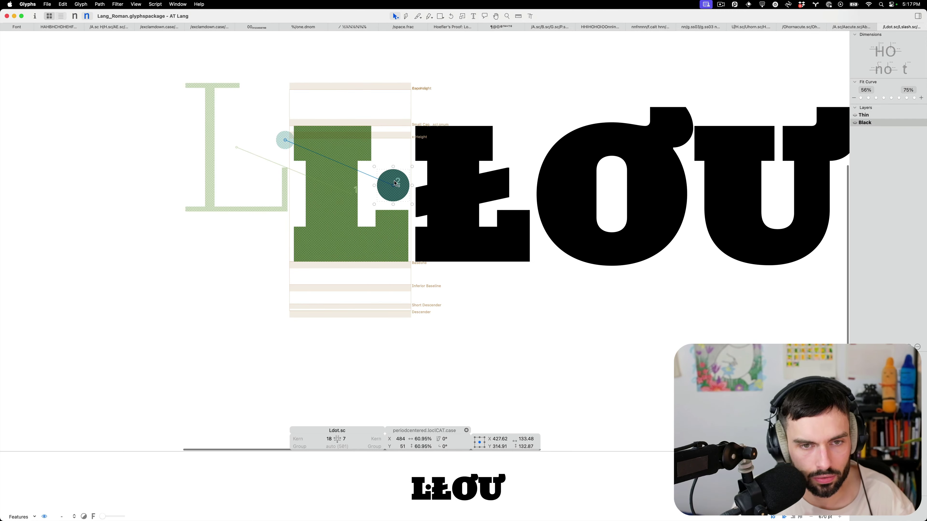
key(super+grave)
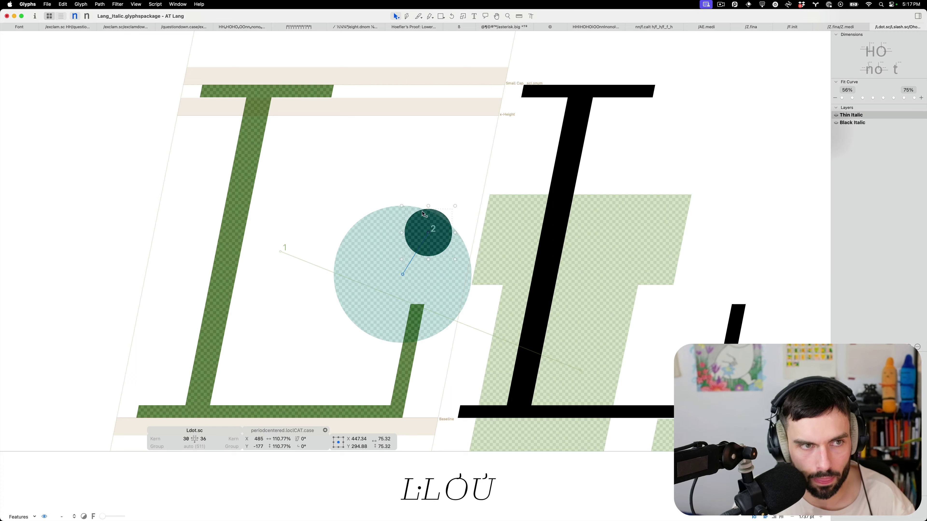
key(super+2)
click(416, 222)
key(Delete)
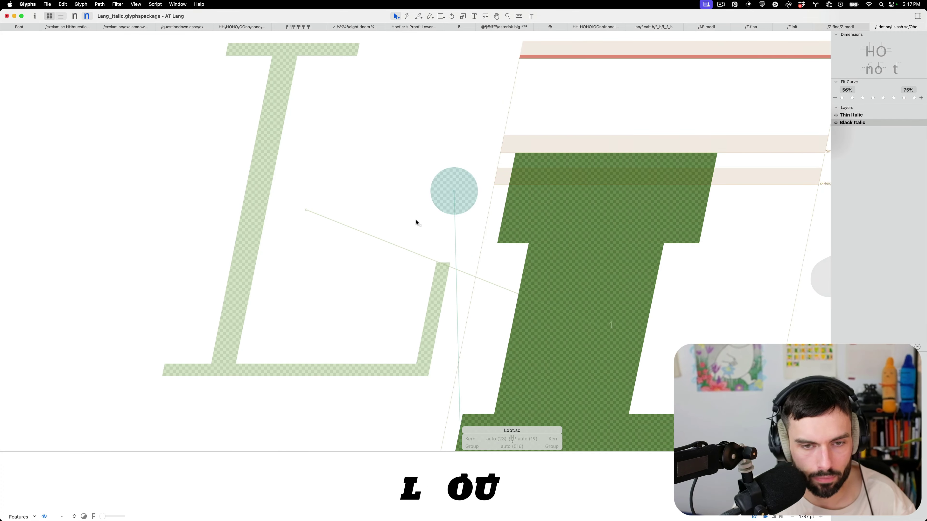
key(super+z)
scroll(416, 222, down, 5)
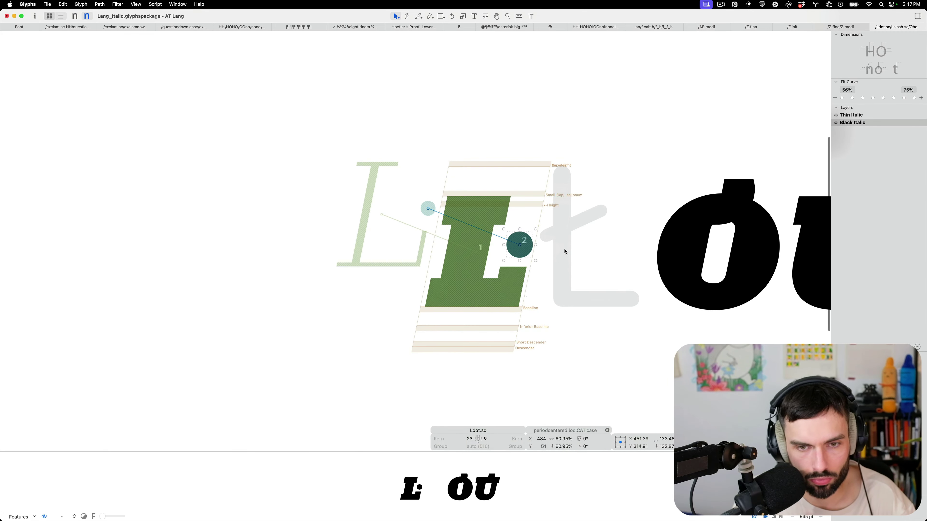
Nudge the dot in the Black Italic Ldot.sc 9 units left to X 475
key(Left)
key(Left)
key(Left)
key(Left)
key(Left)
key(Left)
key(Left)
key(Left)
key(Left)
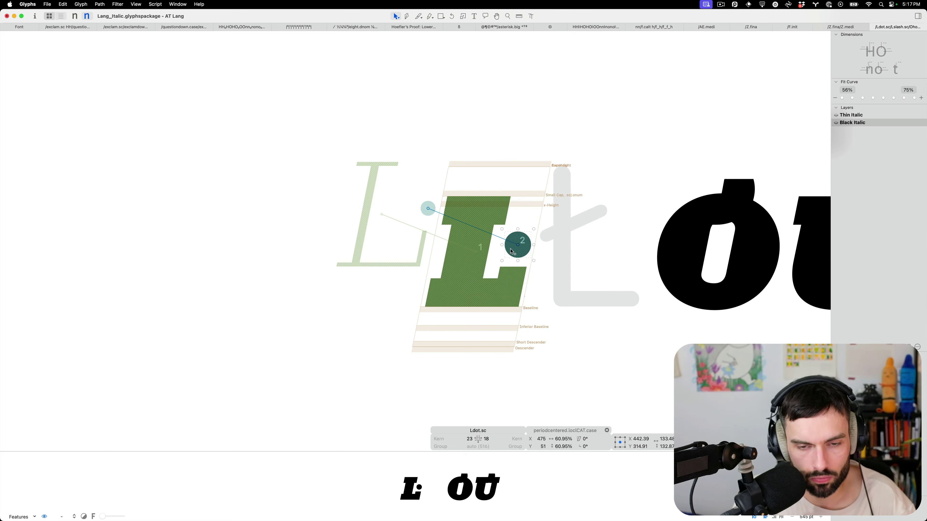
Add the L.sc component to Lslash.sc in the Black Italic master and compare it with the Thin Italic master
key(alt+super+Right)
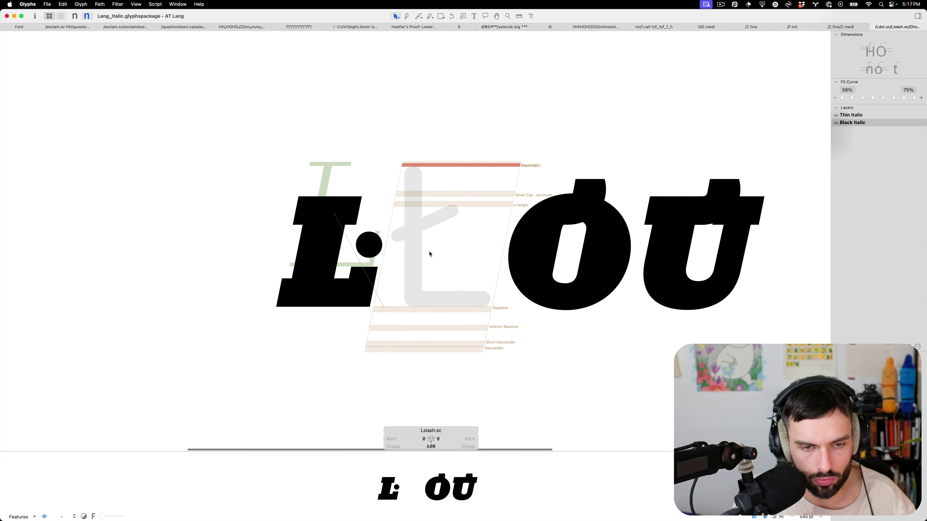
key(alt+super+Left)
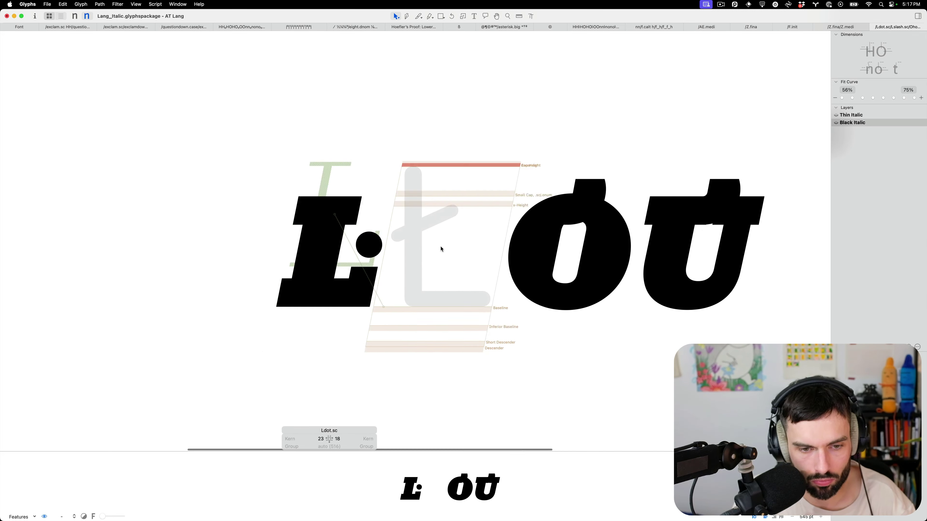
double_click(441, 249)
click(464, 248)
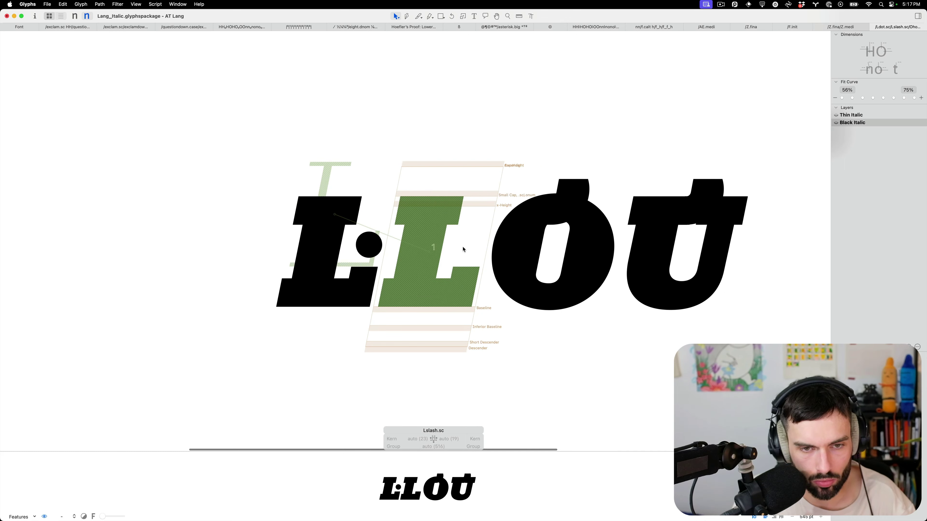
key(super+1)
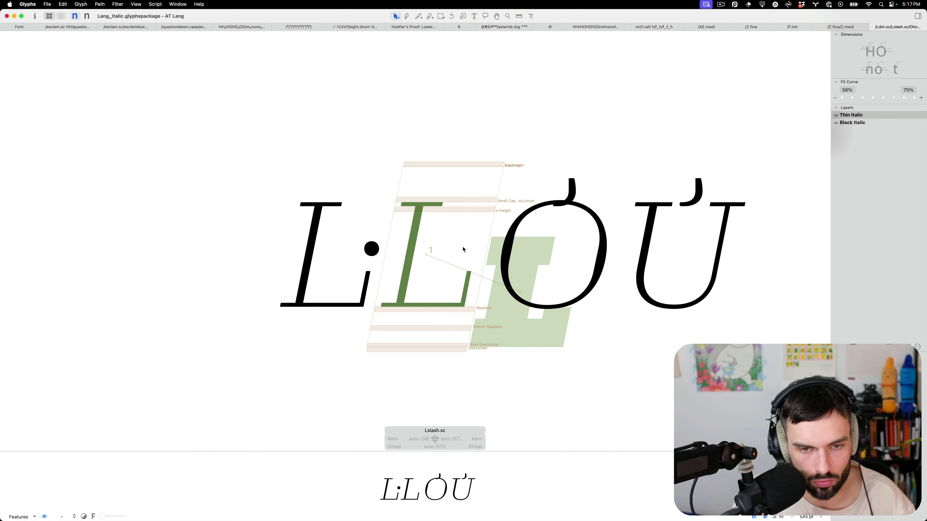
Copy the slash outline from the Roman Black Lslash.sc into the Black Italic Lslash.sc
key(super+grave)
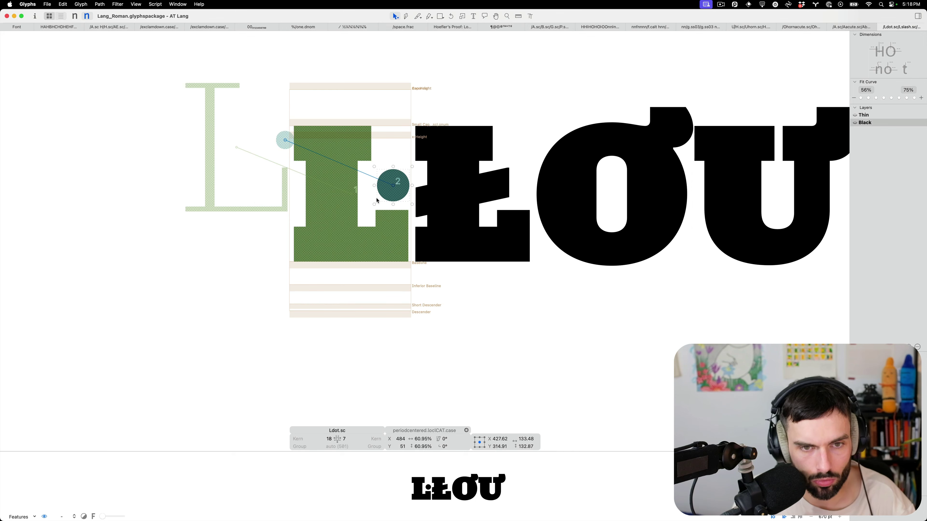
click(471, 185)
click(509, 183)
key(a)
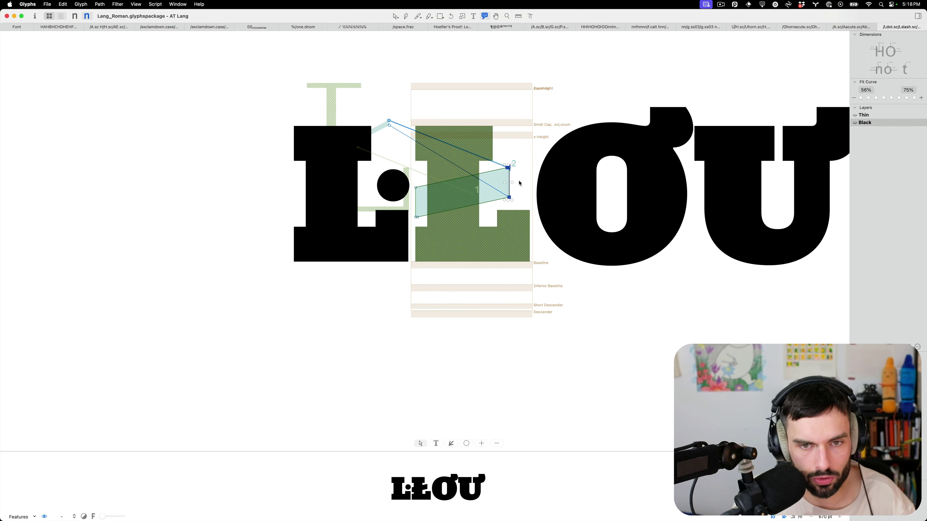
key(v)
key(super+a)
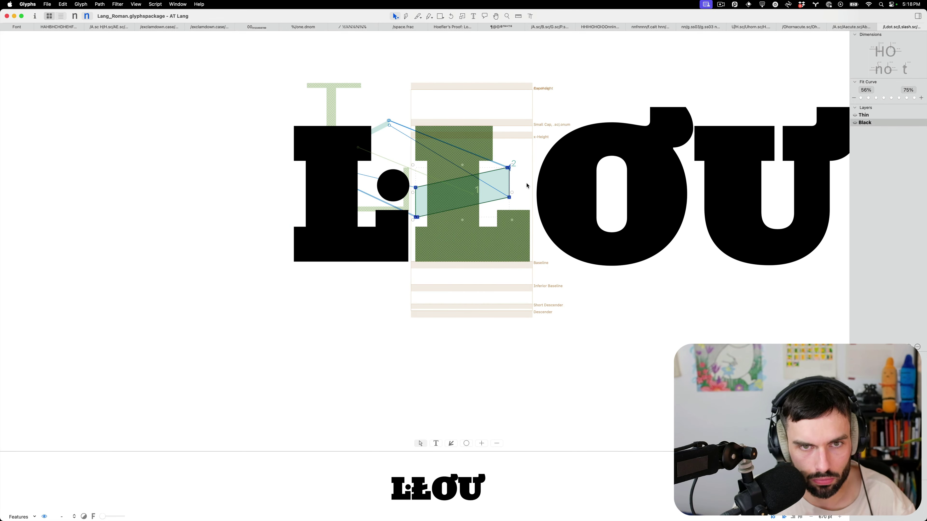
key(v)
key(super+grave)
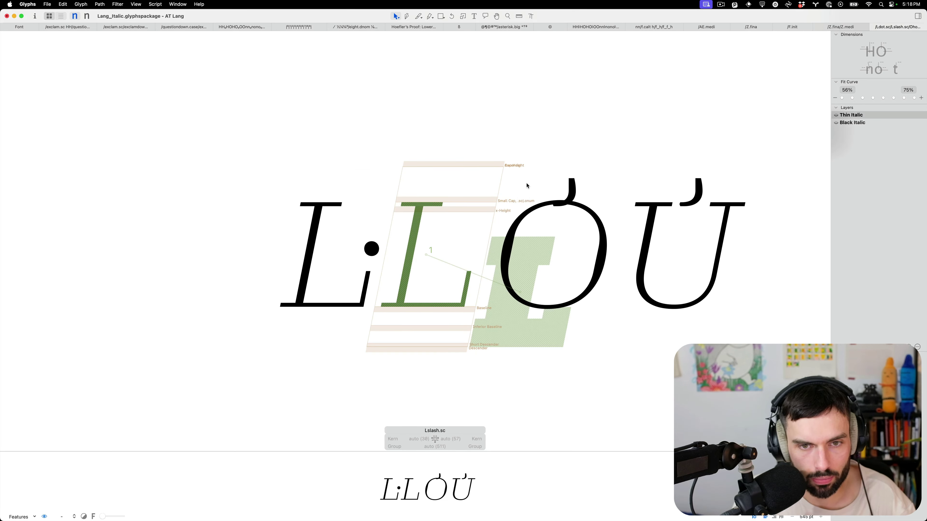
key(super+2)
key(super+a)
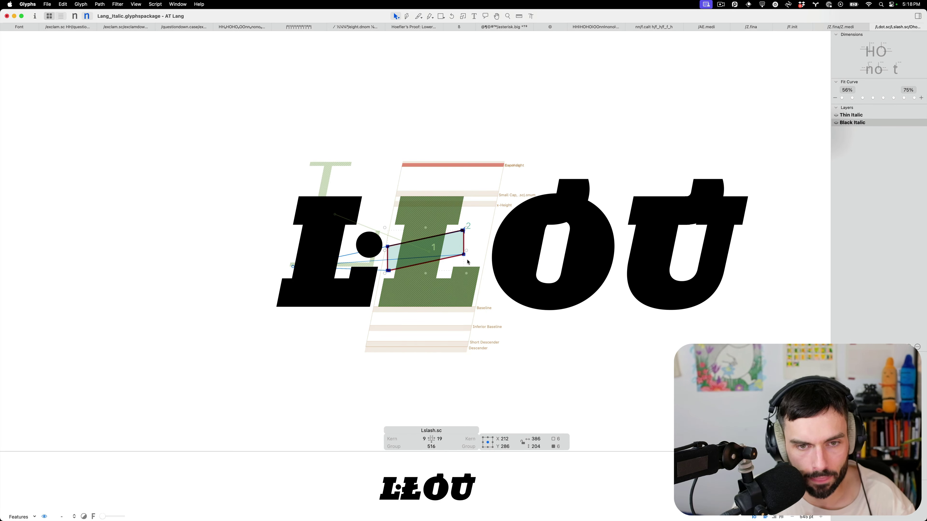
scroll(467, 262, up, 5)
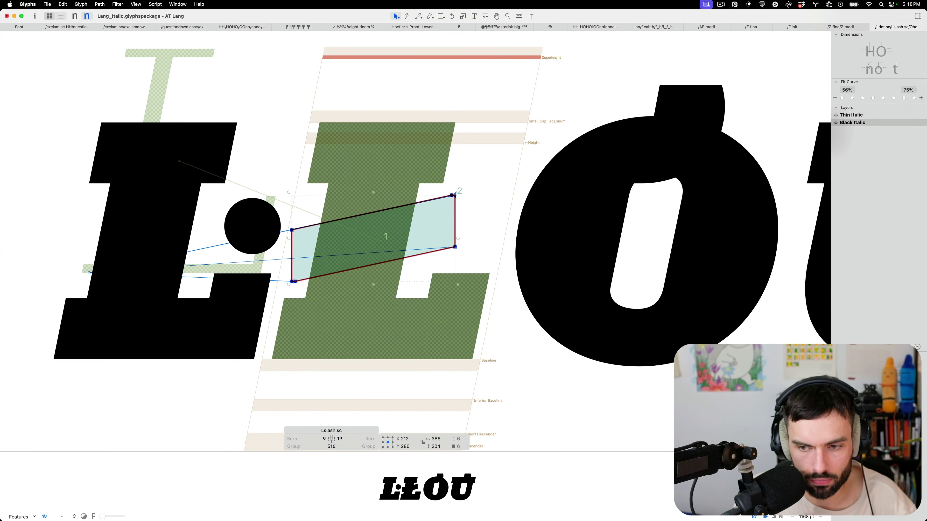
Slant the pasted slash outline in the Black Italic Lslash.sc to the italic angle and nudge it to X 223
key(ctrl+alt+s)
key(shift+Right)
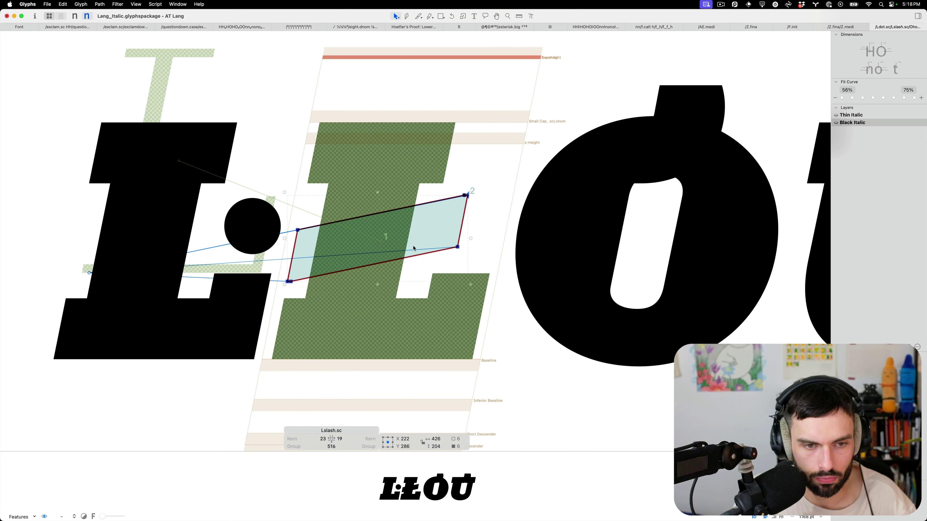
key(Right)
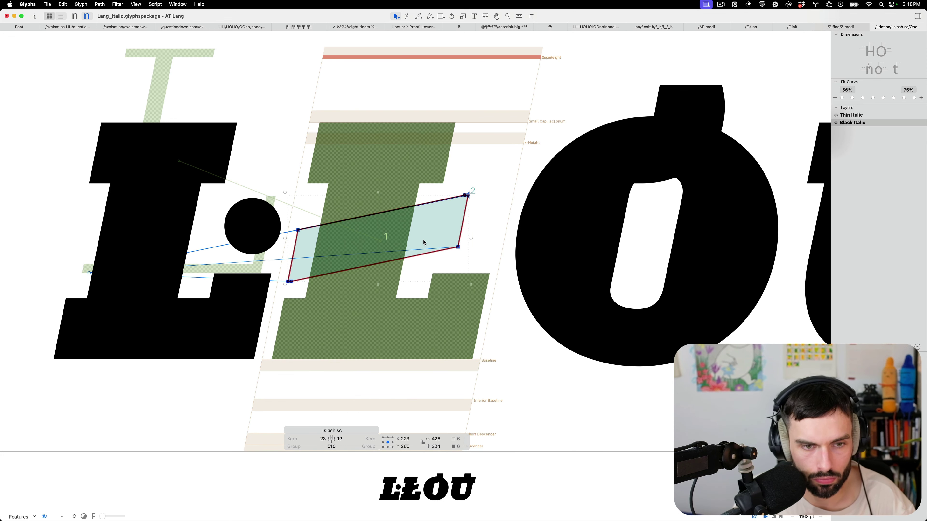
Copy the slash outline from the Roman Thin Lslash.sc into the Thin Italic Lslash.sc and slant it to the italic angle
key(super+grave)
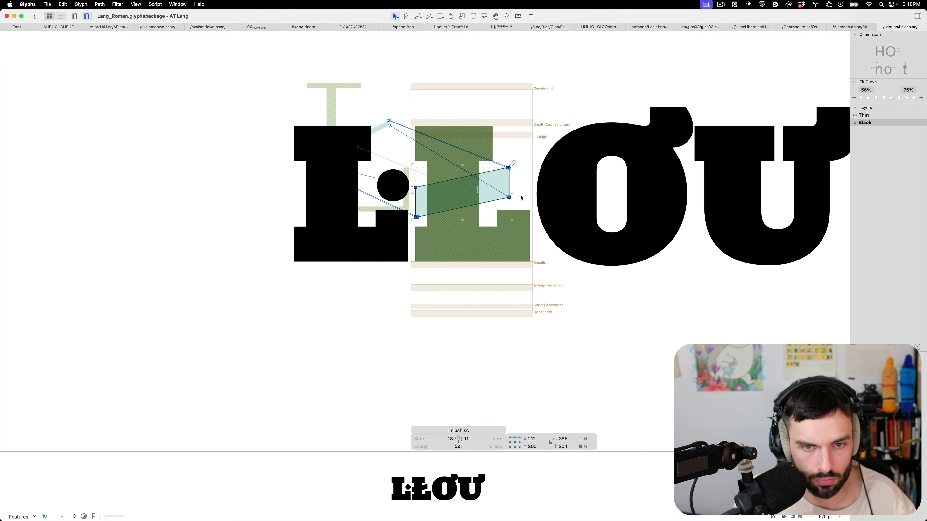
key(super+1)
key(super+a)
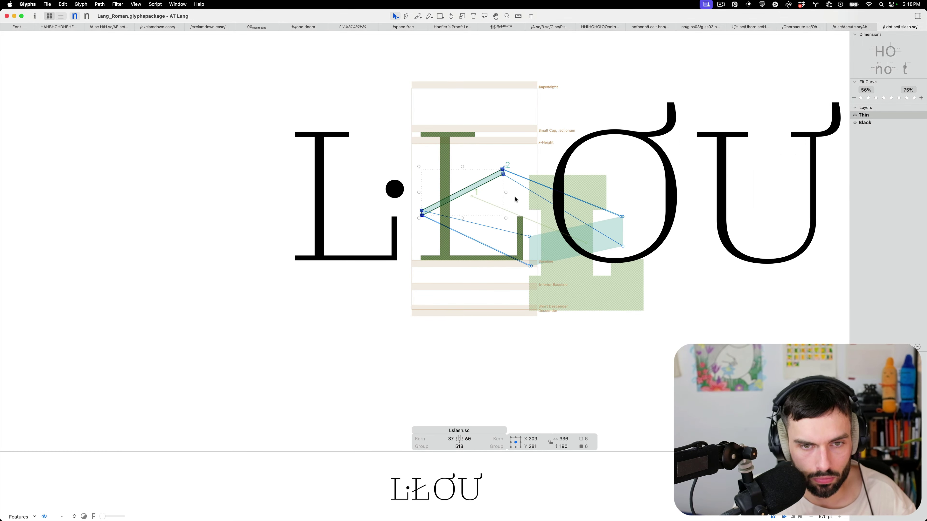
key(super+grave)
click(483, 216)
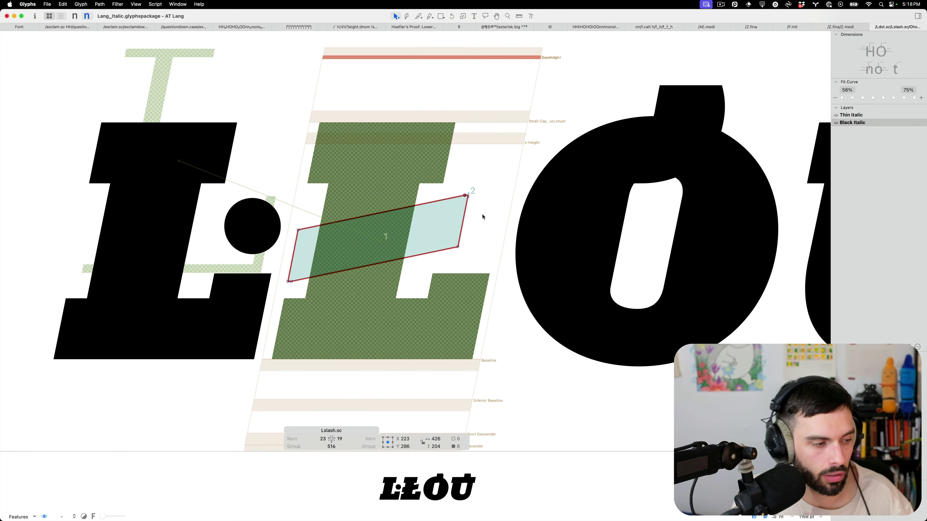
key(super+1)
key(super+a)
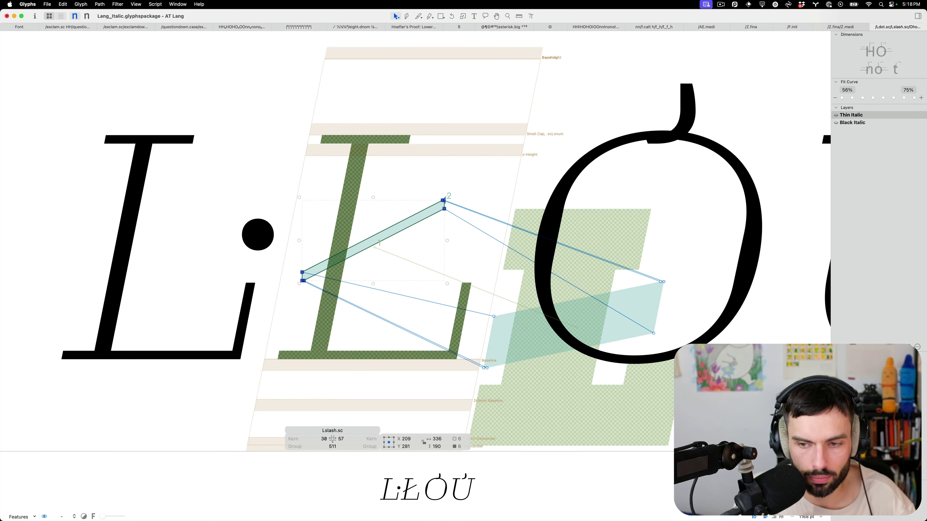
key(ctrl+alt+Right)
key(ctrl+alt+Right)
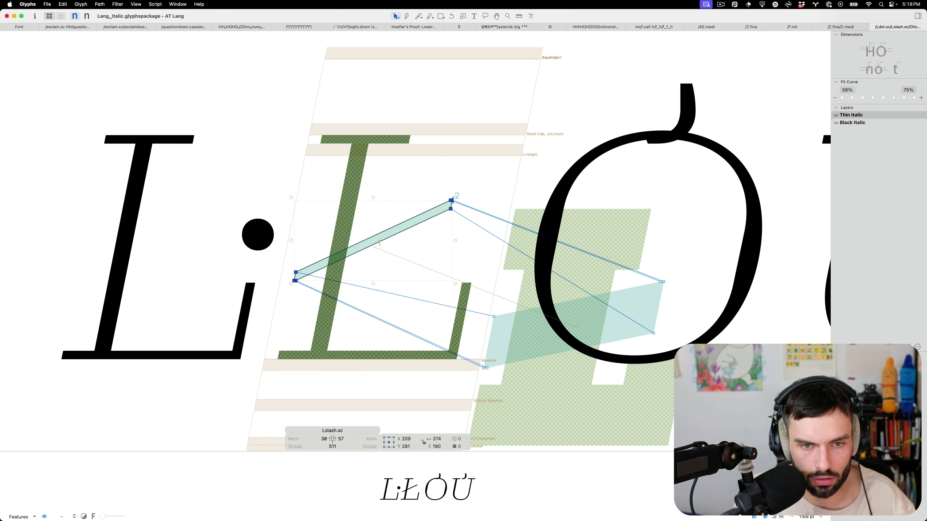
click(449, 192)
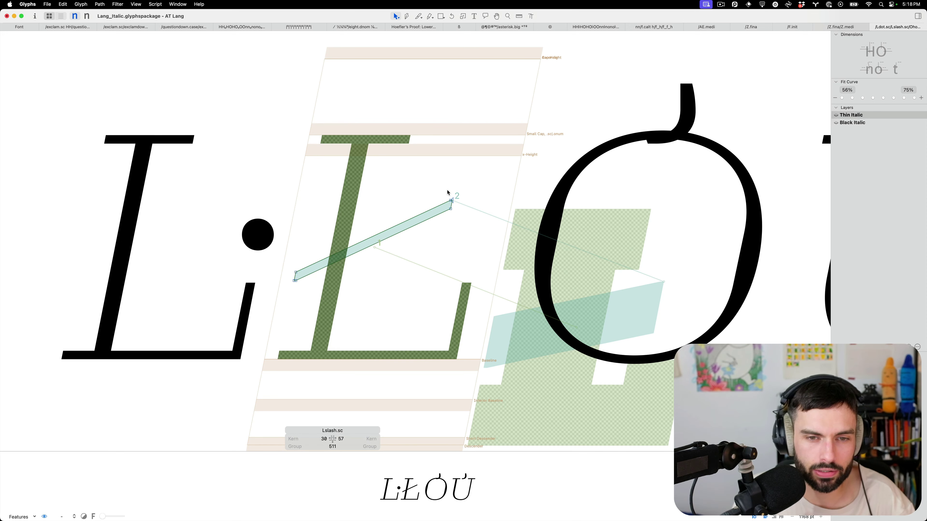
Thicken the Thin Italic Lslash.sc slash by moving its upper-edge nodes to X 212, Y 294
drag(459, 188, 444, 207)
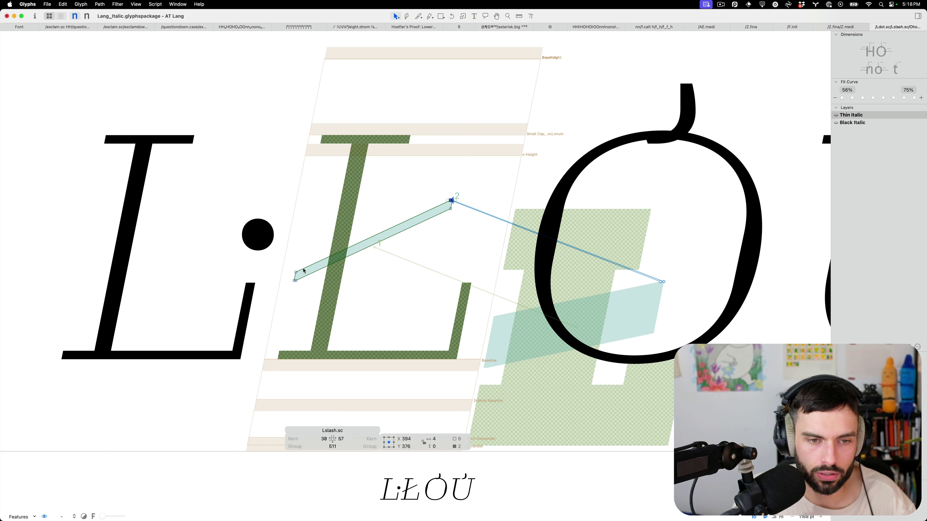
shift+click(296, 271)
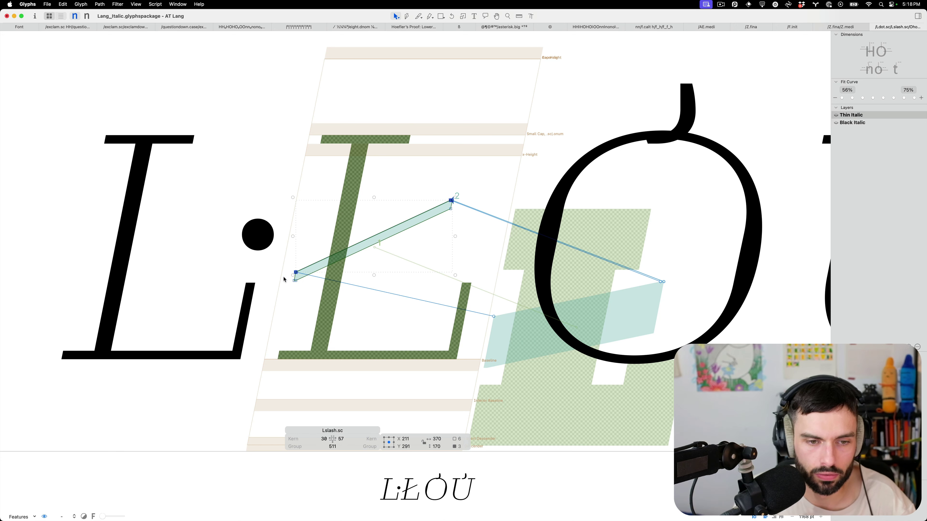
key(Right)
key(Up)
key(space)
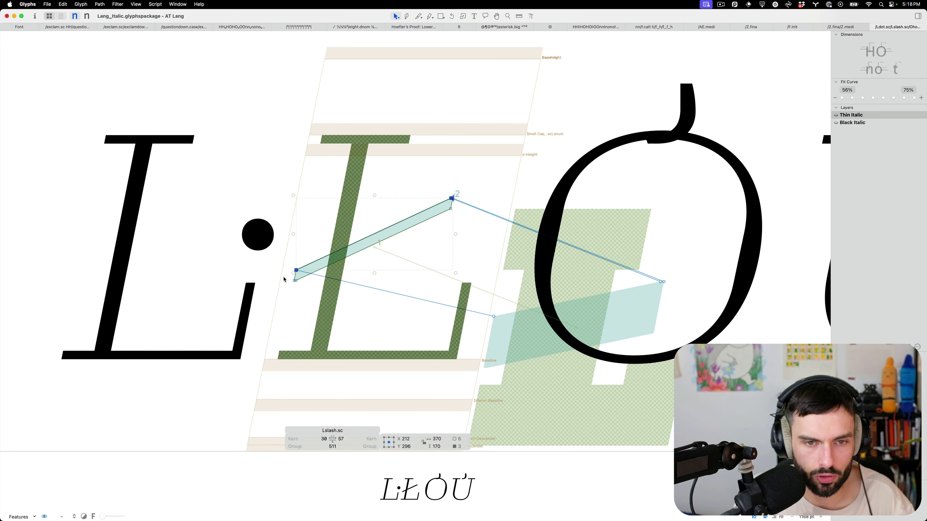
key(Down)
key(Down)
key(Down)
key(space)
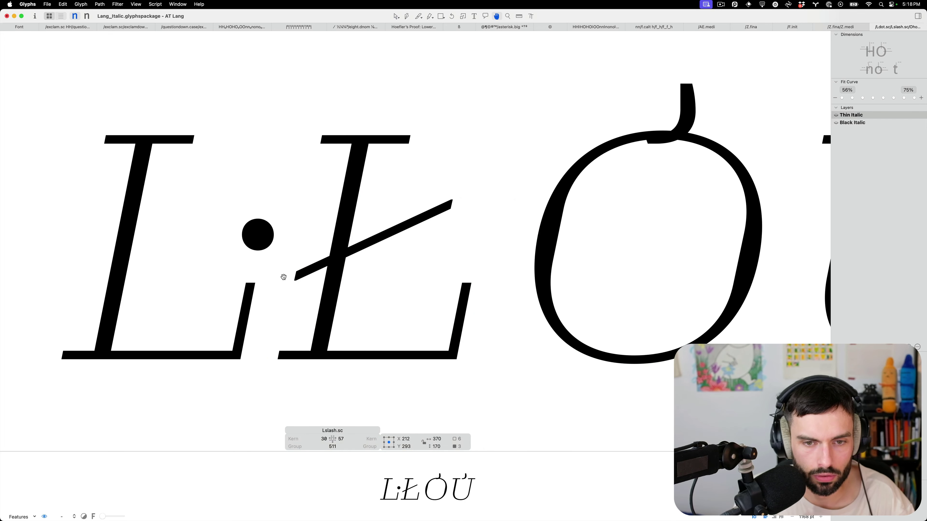
key(Up)
key(space)
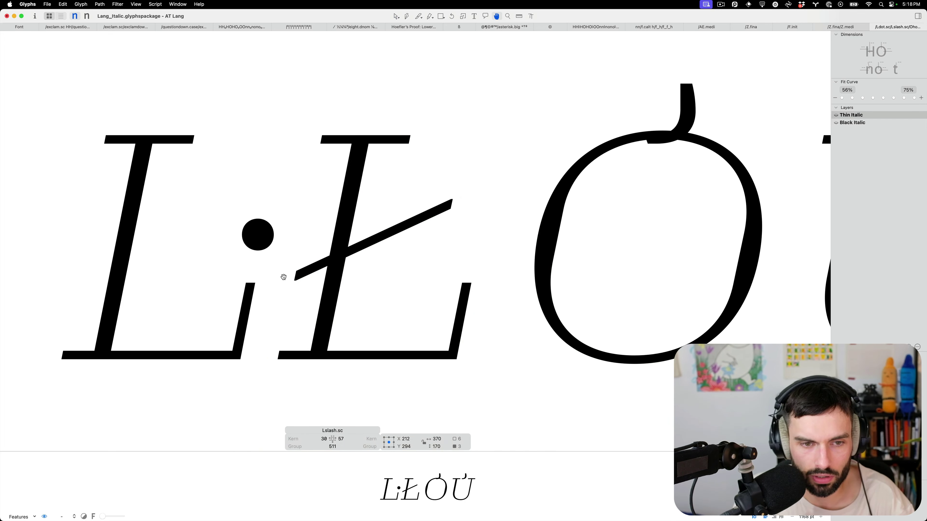
Thicken the Black Italic Lslash.sc slash by moving its upper-edge nodes to X 236, Y 352
key(super+2)
key(space)
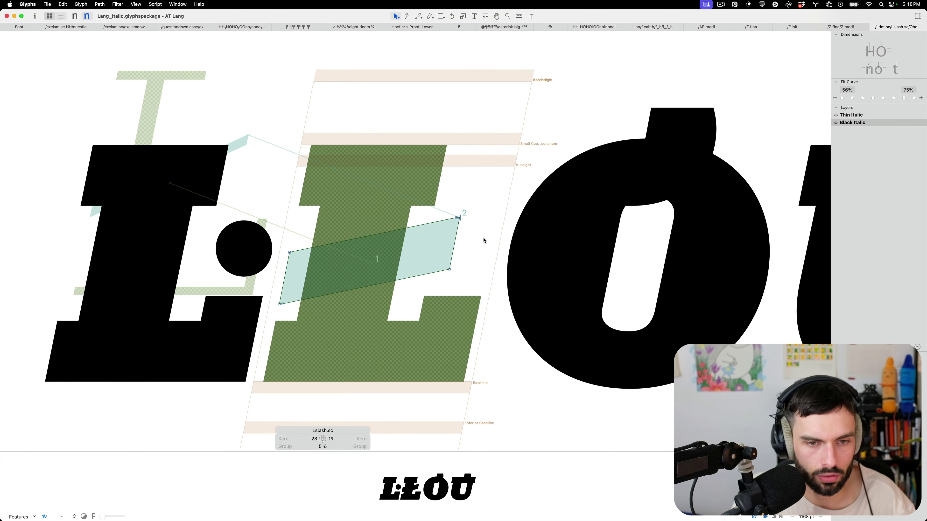
drag(483, 240, 277, 201)
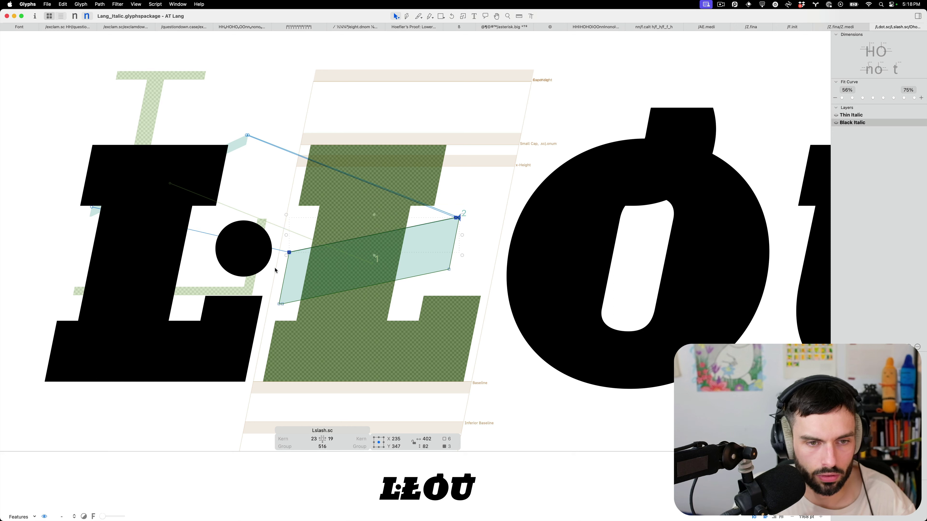
key(Up)
key(Up)
key(Up)
key(Up)
key(space)
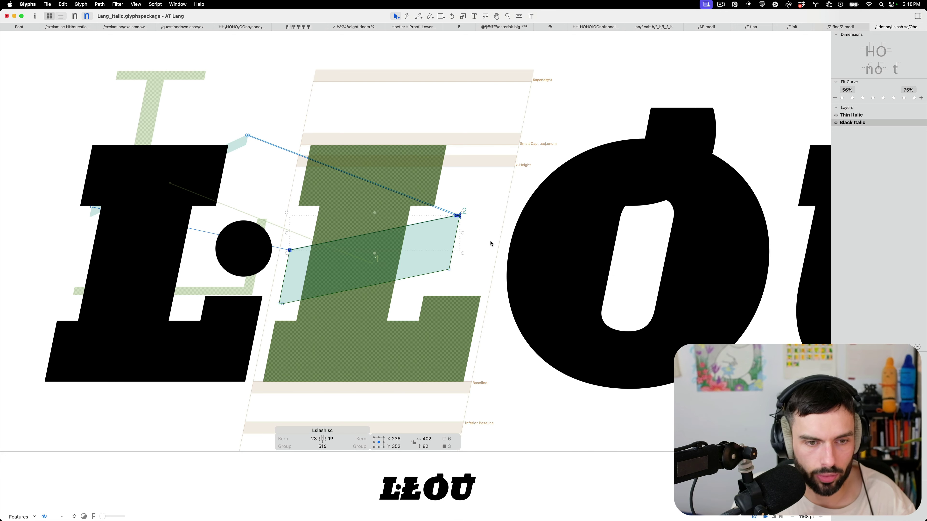
click(481, 247)
scroll(240, 247, down, 5)
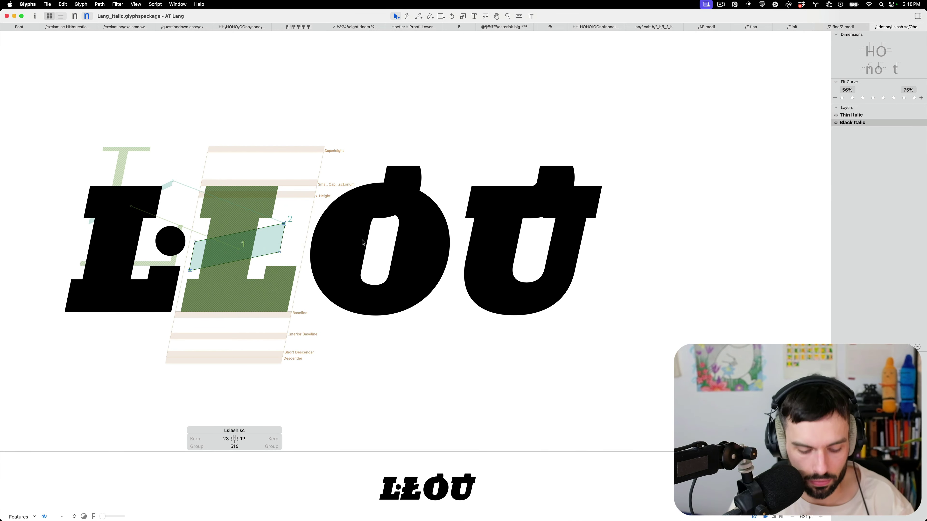
Copy the horn nodes, including the adjoining upper part of the bowl, from the Roman Black Ohorn.sc
key(super+grave)
key(super+2)
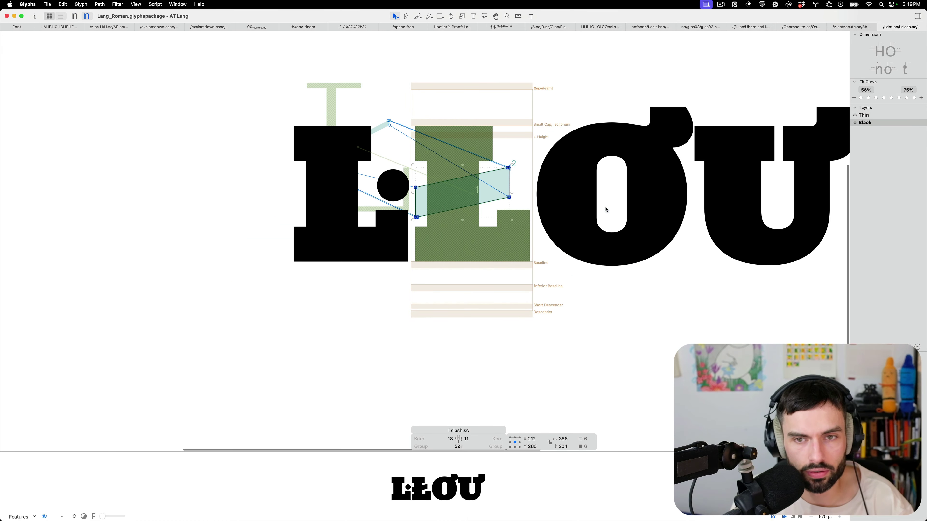
double_click(478, 164)
scroll(489, 146, up, 5)
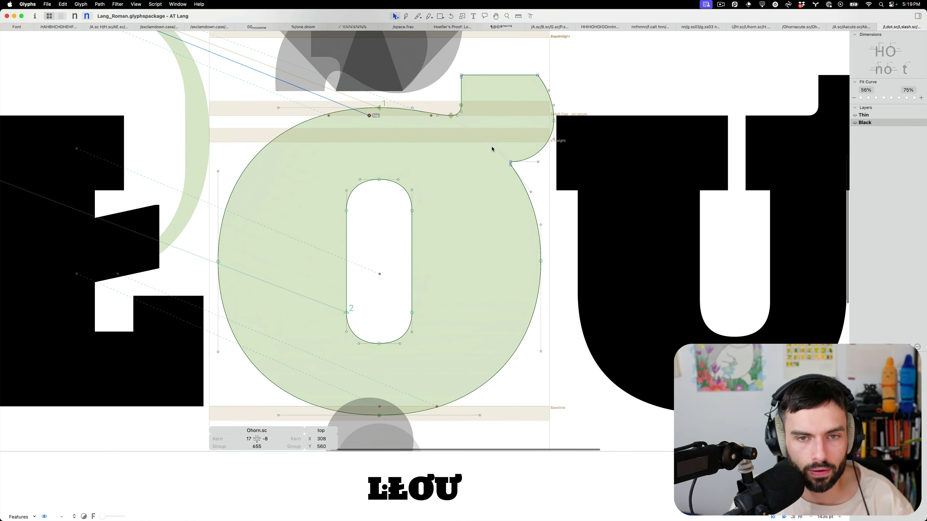
drag(584, 292, 415, 104)
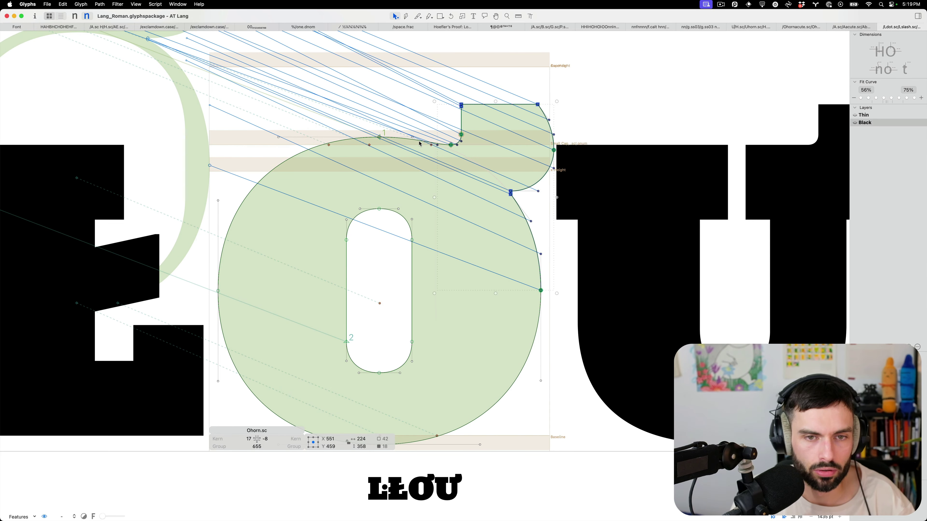
key(super+grave)
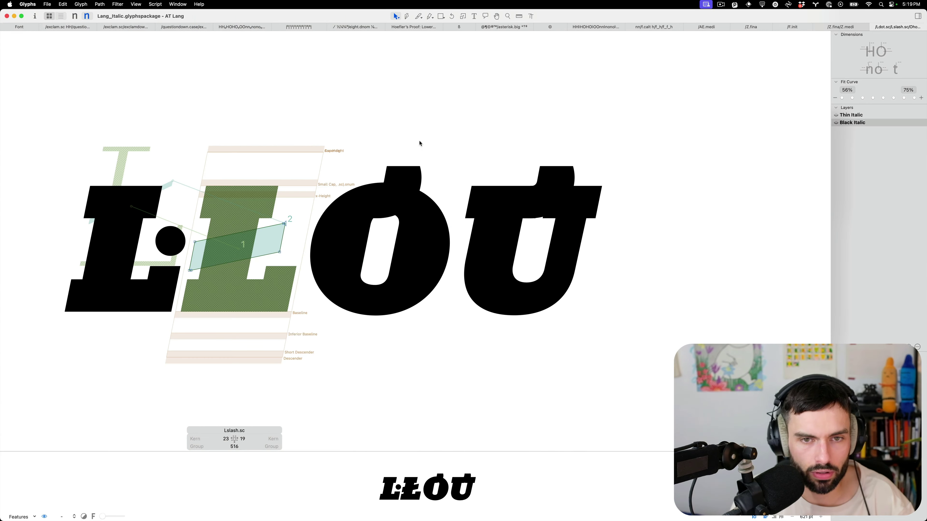
Replace the horncomb component in the Black Italic Ohorn.sc with the copied Roman horn outline and decompose its base O
double_click(425, 224)
scroll(423, 223, up, 4)
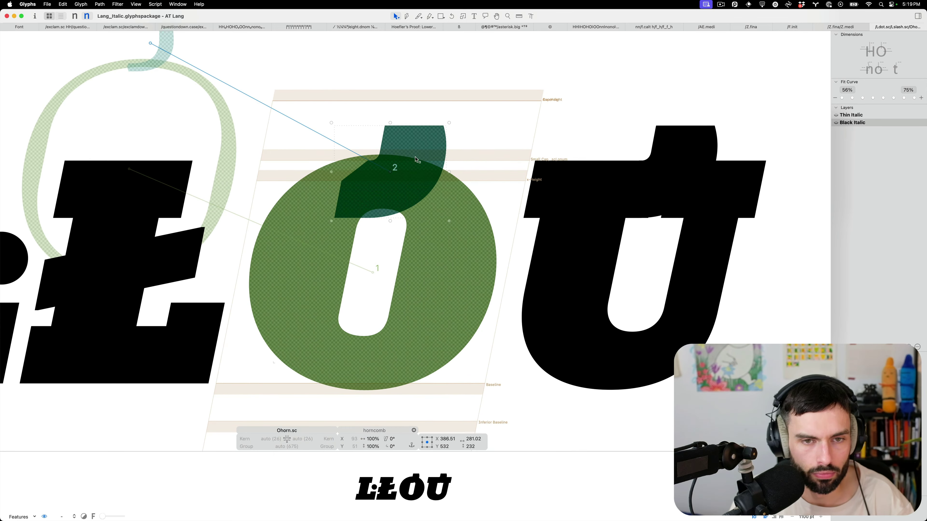
key(Delete)
right_click(421, 178)
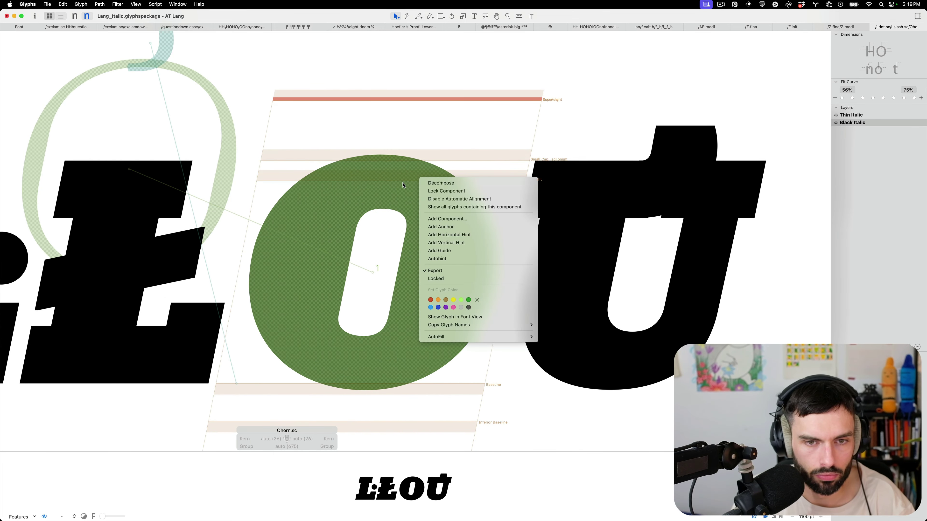
click(438, 184)
key(super+v)
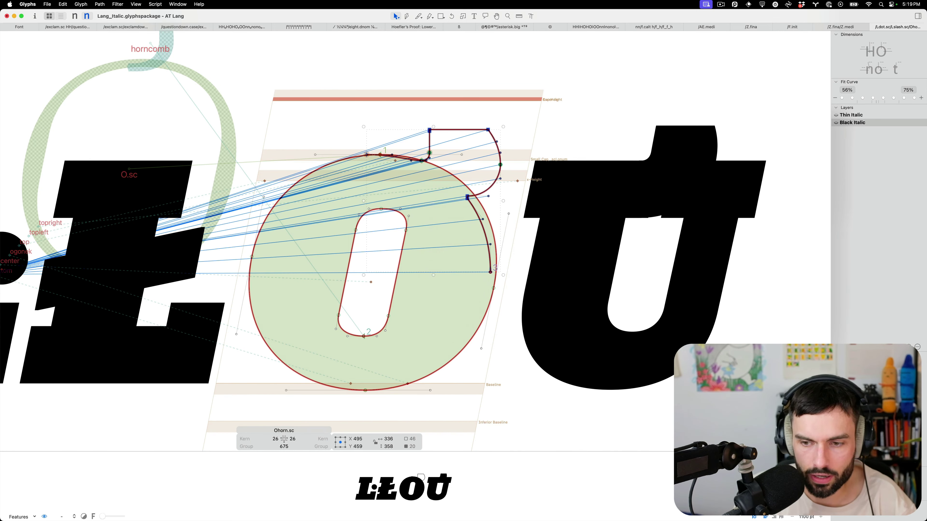
Slant the pasted horn outline in the Black Italic Ohorn.sc to the italic angle and position it at X 531.5
key(shift+Right)
key(shift+Right)
key(Right)
key(Right)
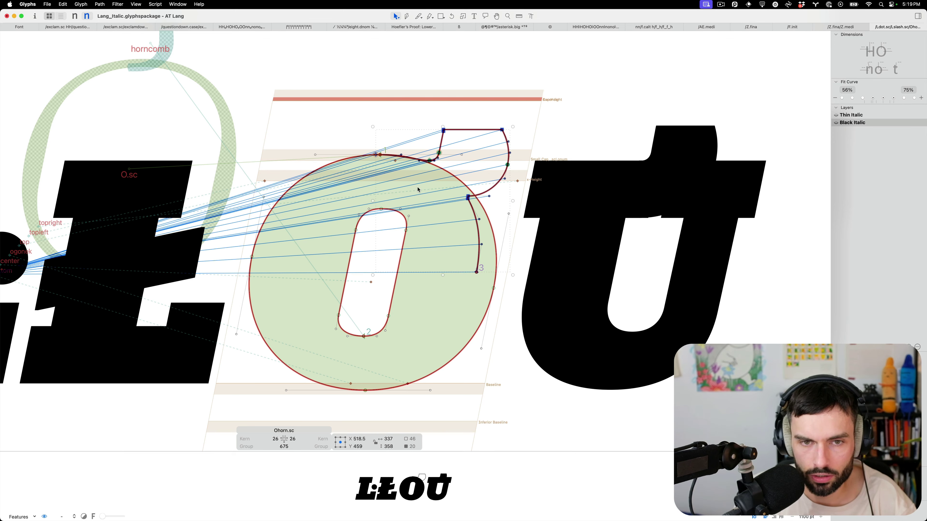
scroll(418, 189, up, 3)
key(shift+Right)
key(shift+Right)
key(shift+Right)
key(shift+Right)
key(shift+Right)
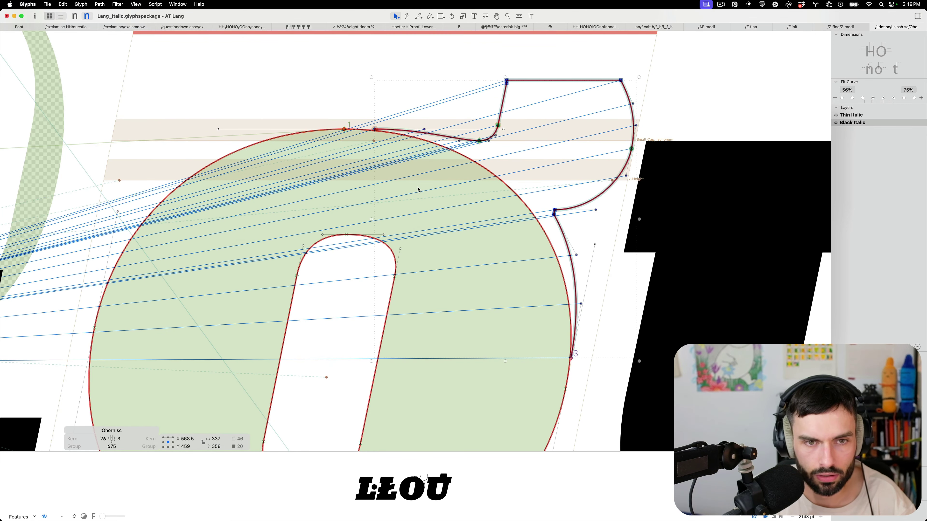
key(shift+Left)
key(shift+Left)
key(shift+Left)
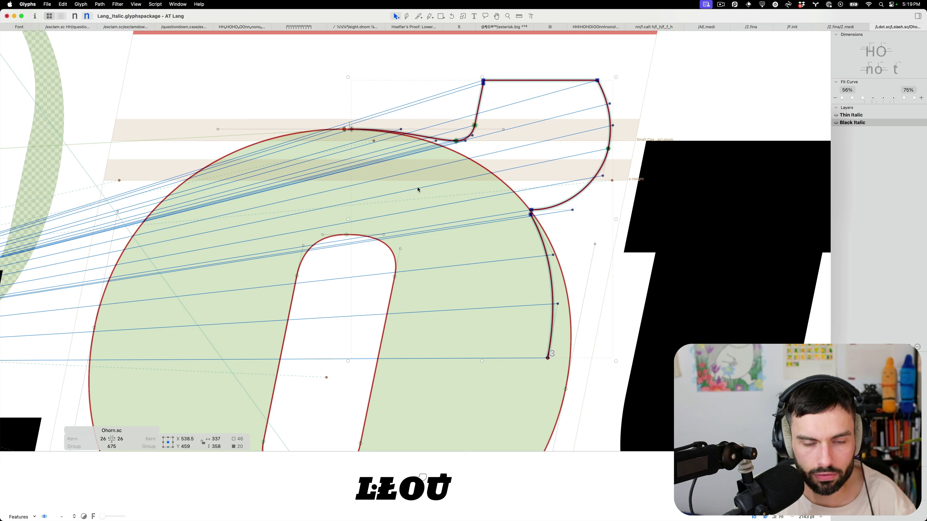
key(shift+Left)
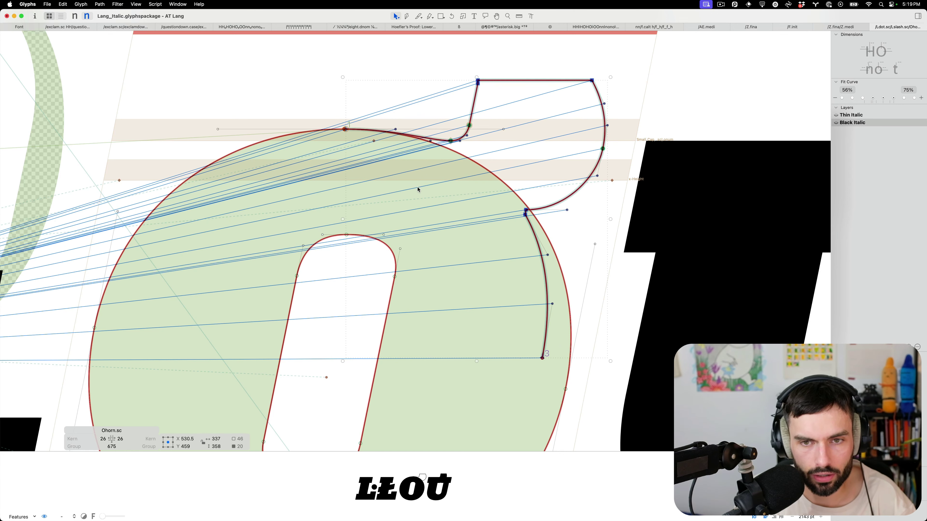
key(super+grave)
key(super+grave)
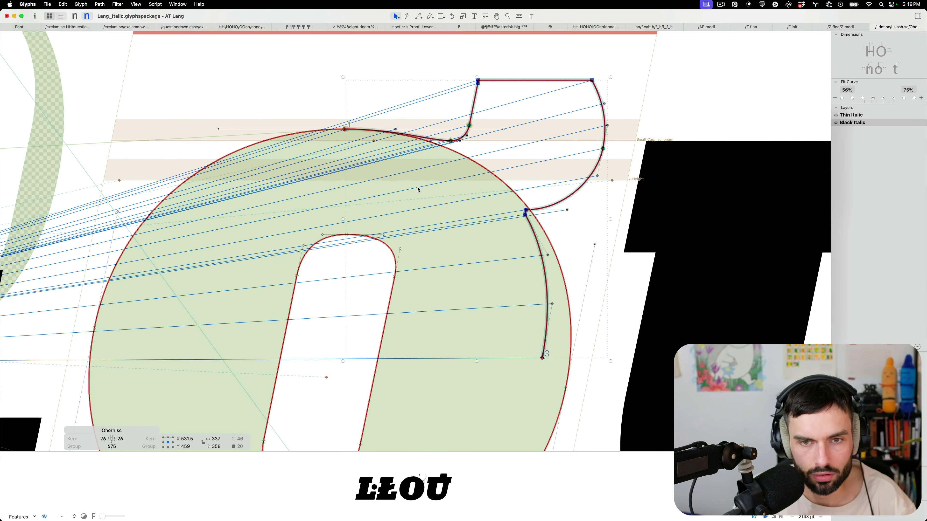
Move the slanted horn outline right to X 581.5 and compare its placement with the Roman Black Ohorn.sc
key(shift+Right)
key(shift+Right)
key(shift+Right)
key(shift+Right)
key(shift+Right)
key(super+grave)
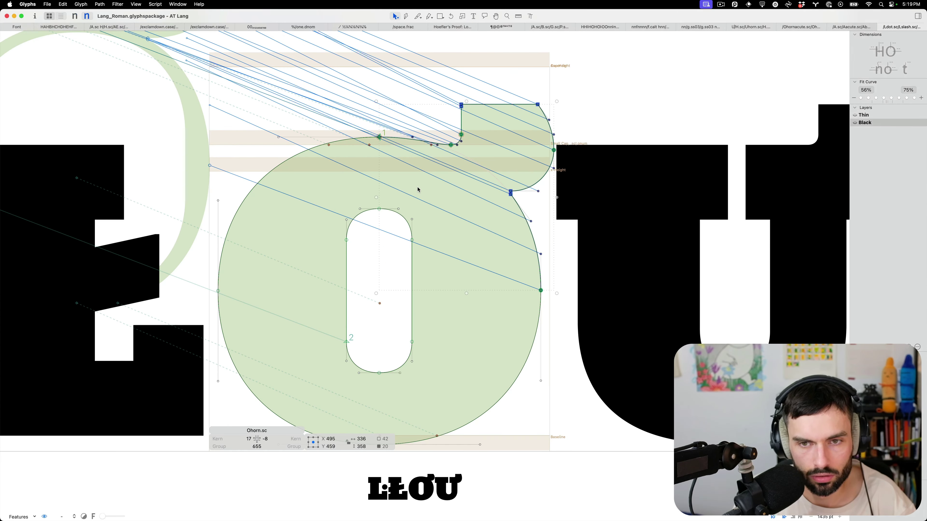
key(super+grave)
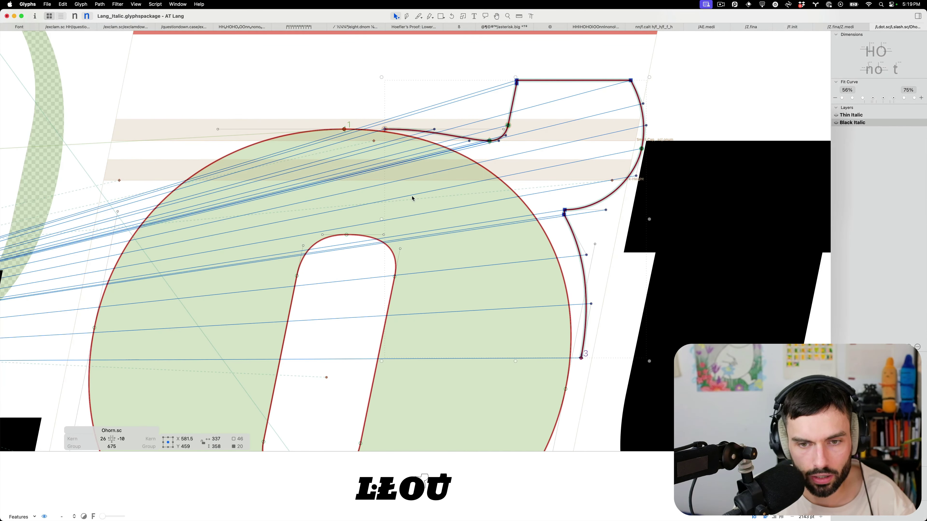
click(421, 213)
scroll(421, 214, down, 5)
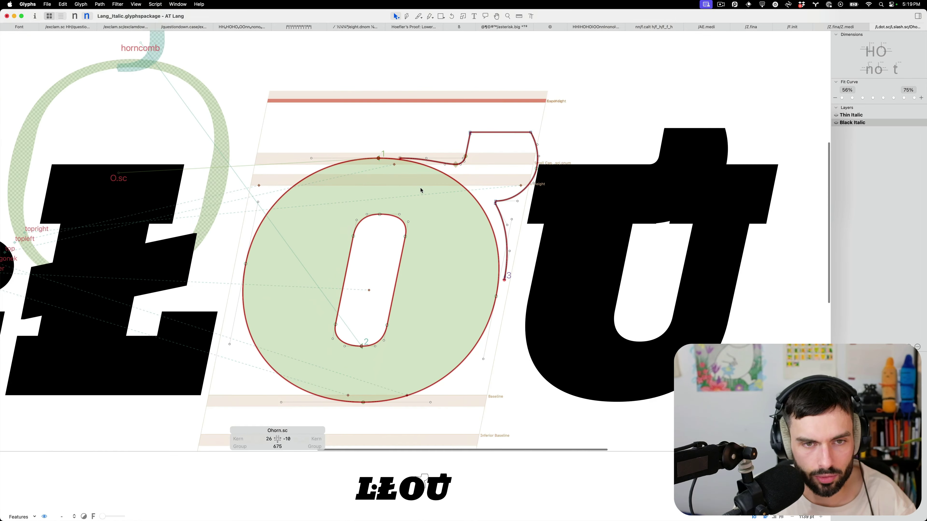
Add the O.sc component to the background layer of the Black Italic Ohorn.sc as a reference
scroll(422, 211, up, 2)
key(super+b)
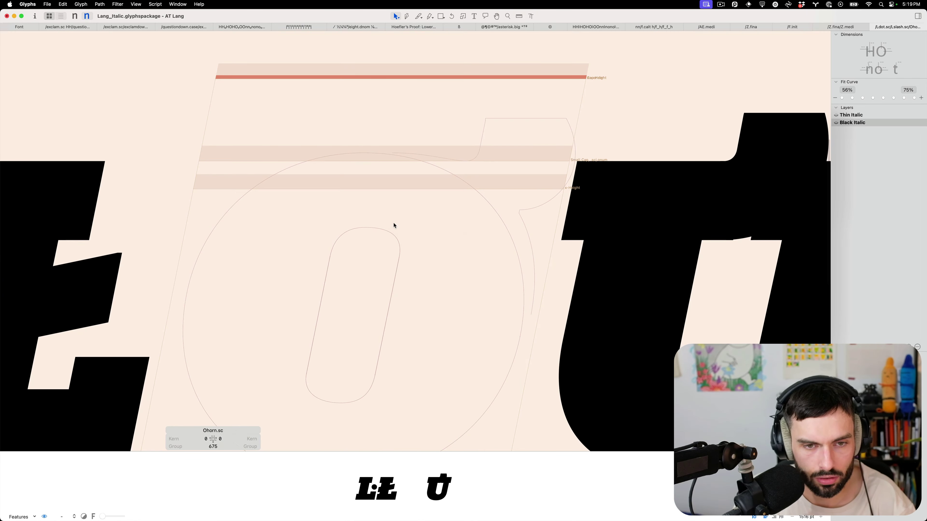
right_click(394, 225)
click(414, 228)
text(O.sc)
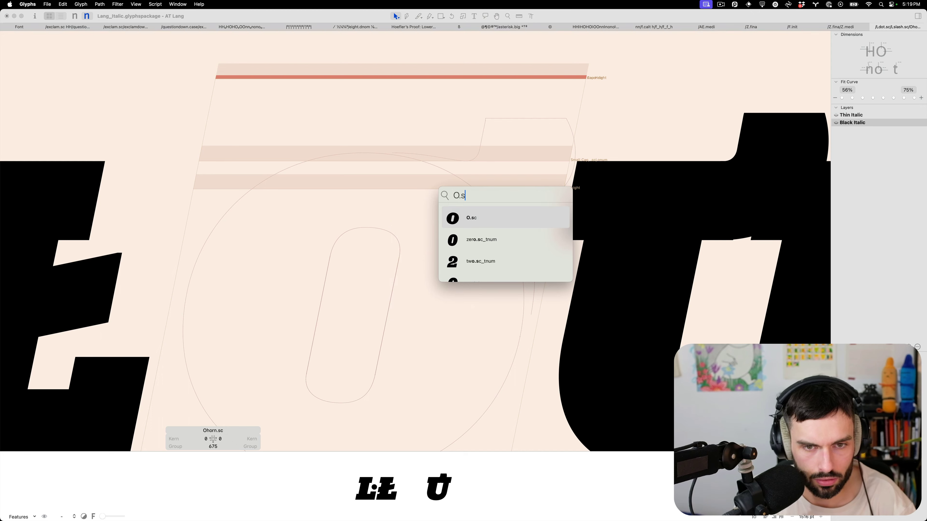
key(Return)
key(super+b)
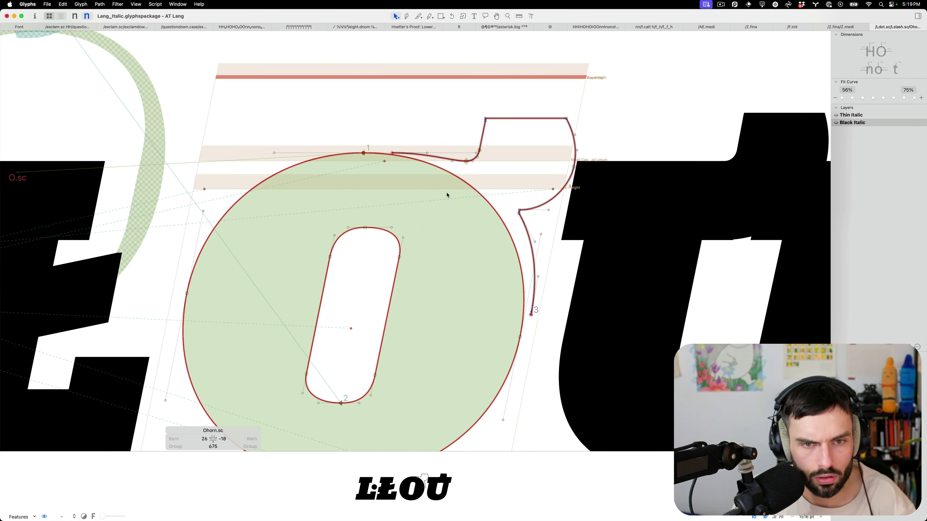
Snap the Black Italic horn's left end onto the O's top node and move its lower corner section onto the O's outer curve
drag(392, 154, 363, 153)
click(445, 203)
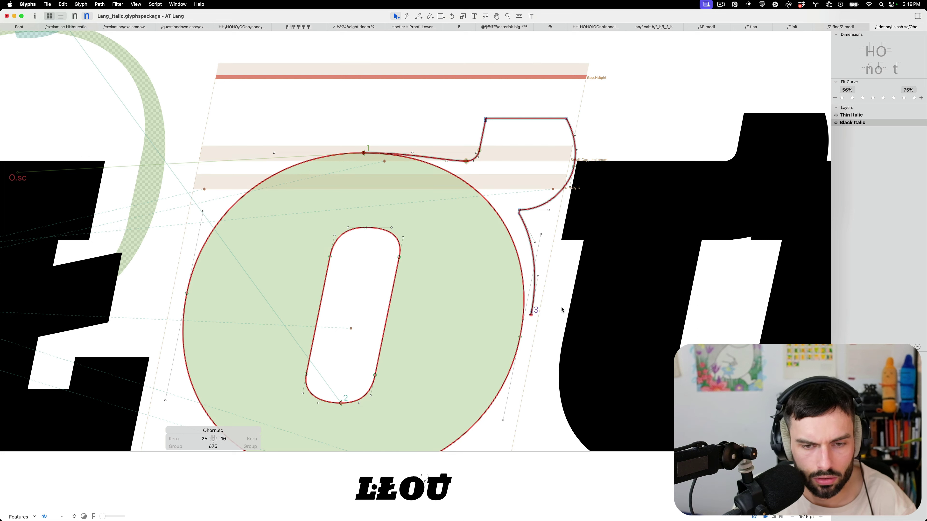
click(532, 257)
click(519, 212)
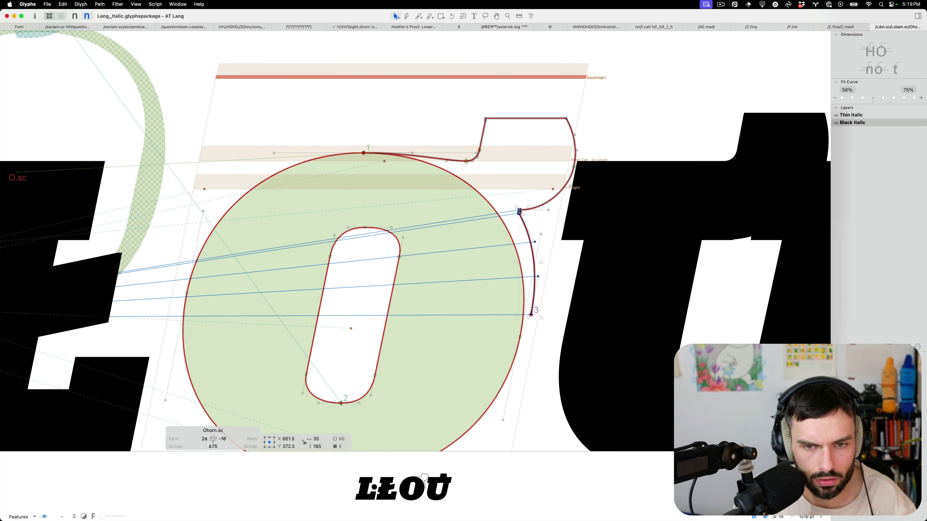
drag(519, 211, 500, 213)
key(BackSpace)
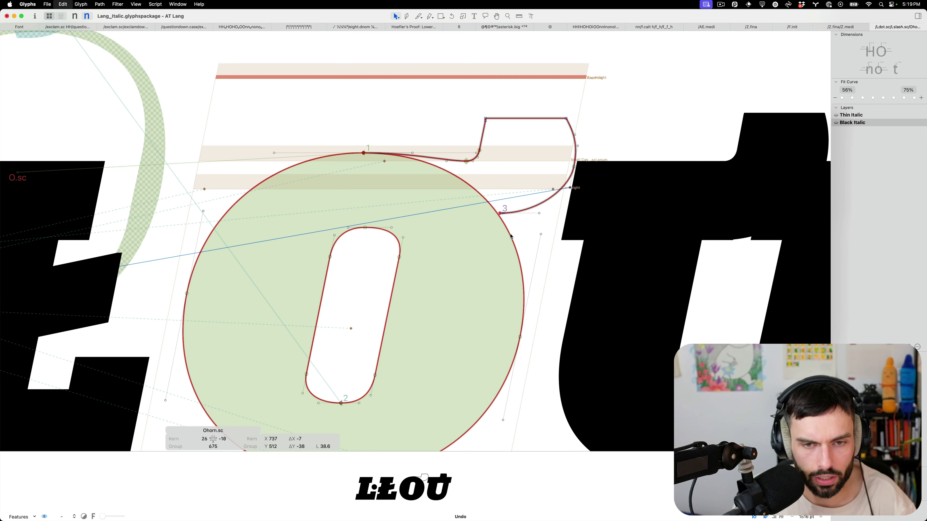
key(super+z)
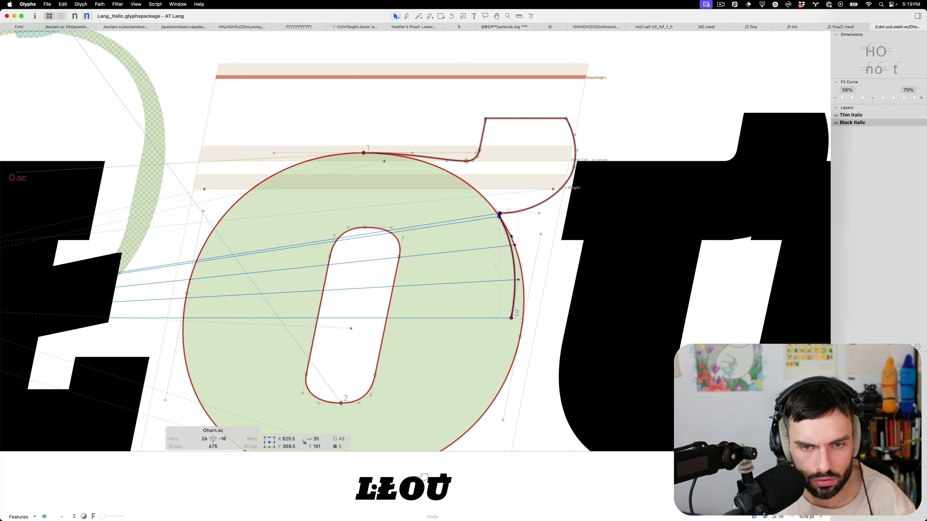
key(Right)
key(Up)
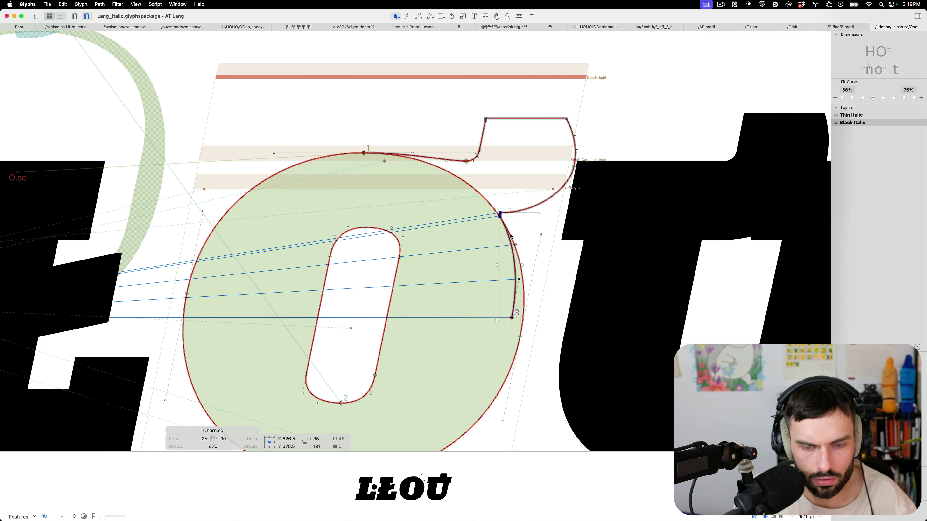
Place the horn's end node at X 646, Y 240 on the O and set the curve handle to X 650, Y 400 to match the O
key(Escape)
drag(513, 320, 522, 338)
scroll(509, 281, up, 4)
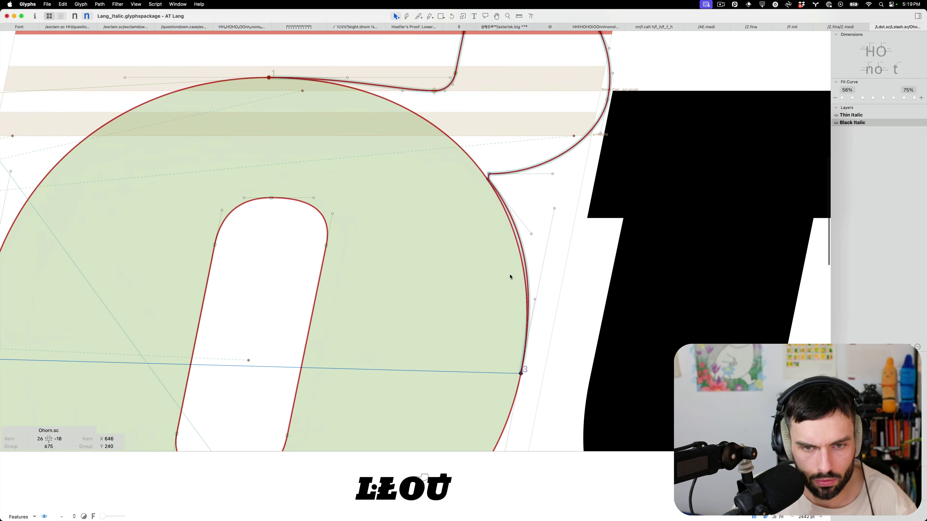
drag(487, 133, 461, 187)
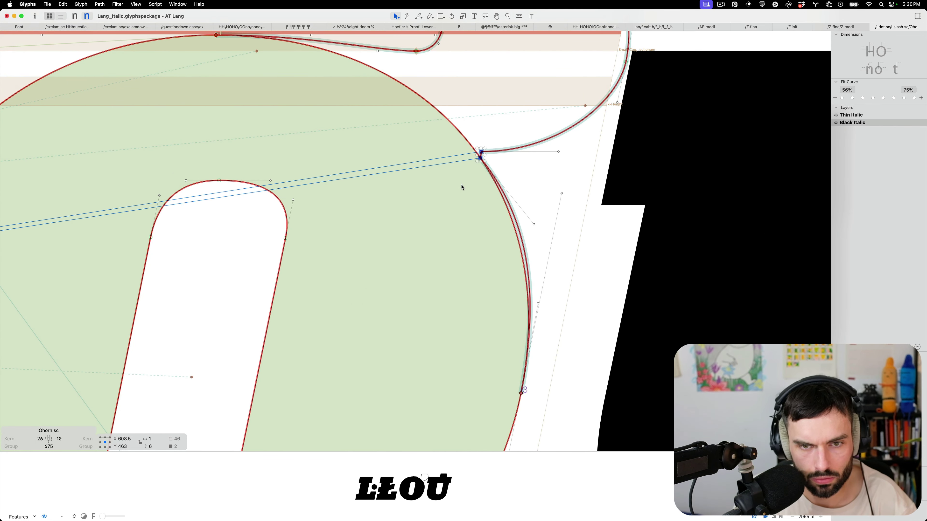
click(461, 187)
drag(535, 227, 525, 222)
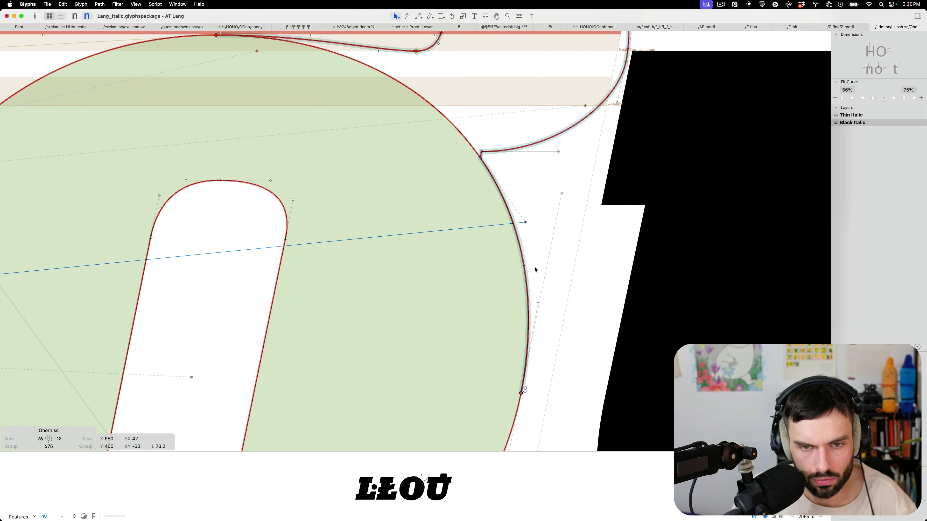
scroll(539, 269, down, 3)
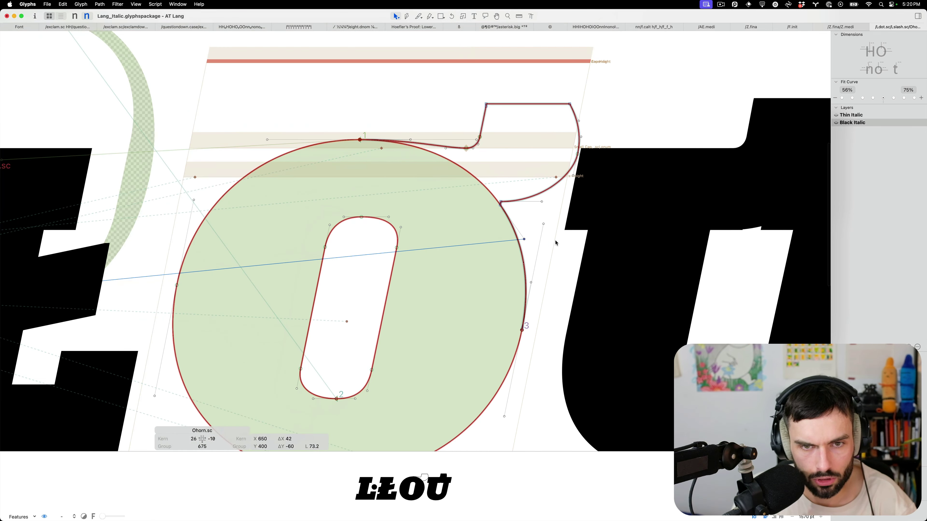
Remove the O's outer segment beneath the horn and join both horn ends to the O's outline as one closed shape
click(470, 176)
click(379, 173)
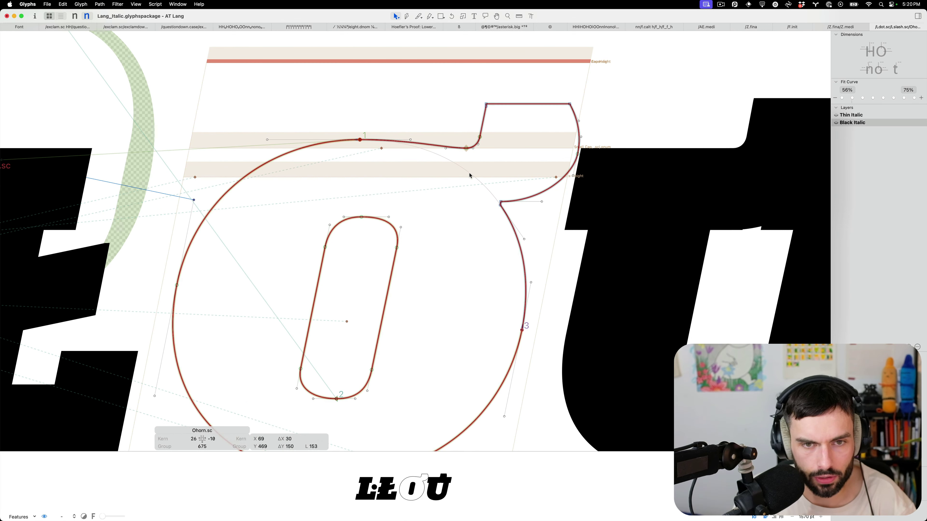
click(359, 141)
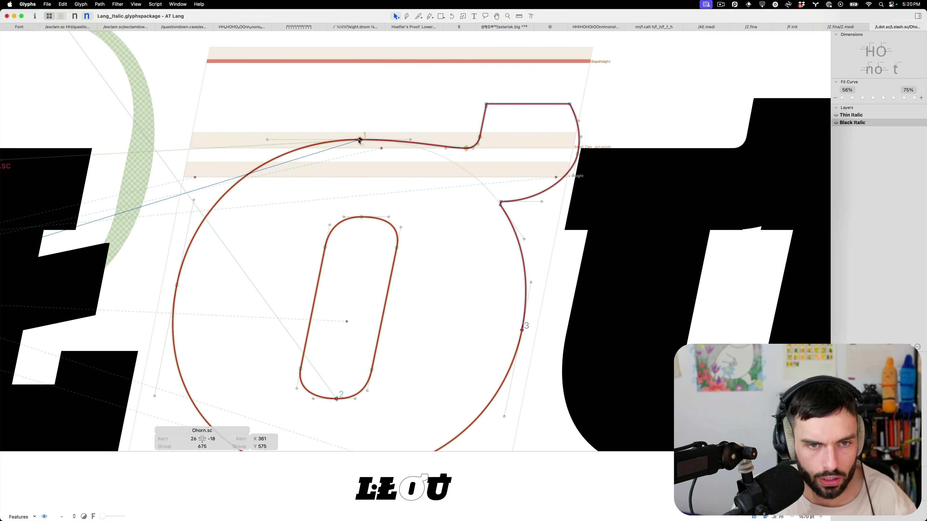
click(521, 329)
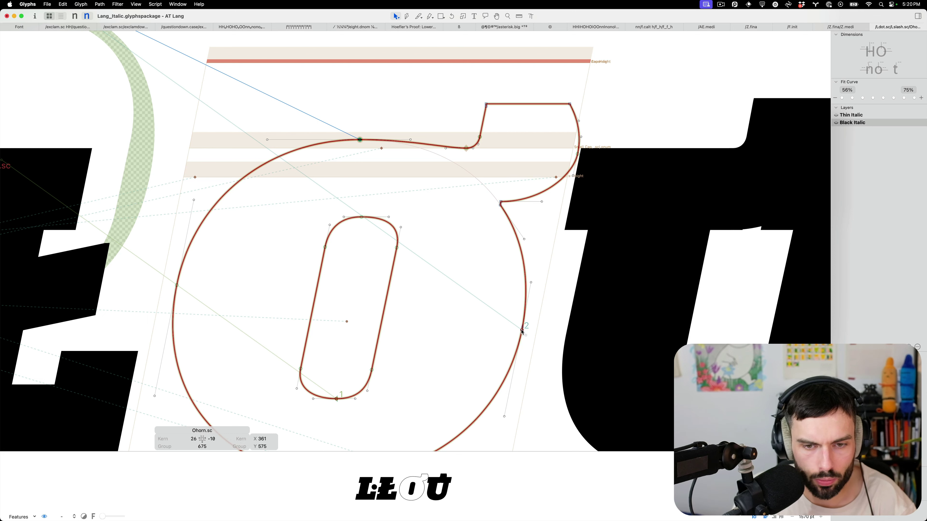
click(482, 293)
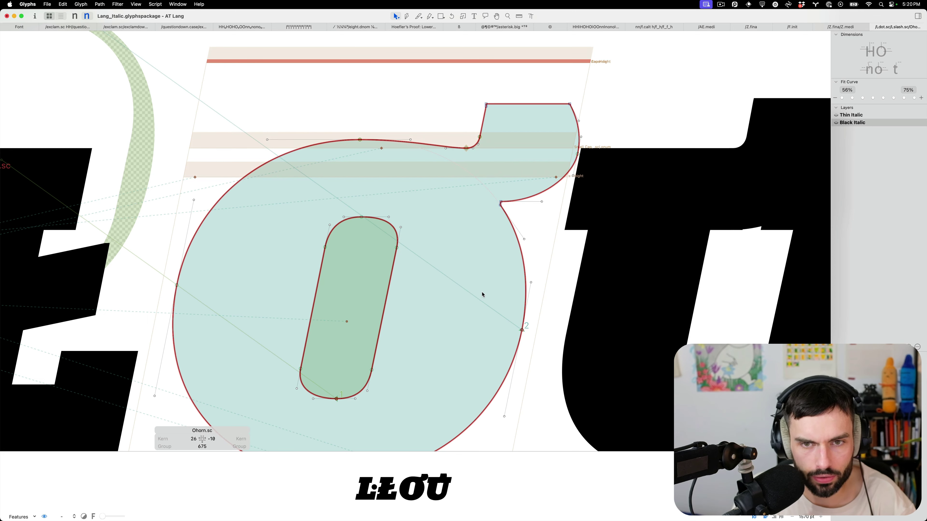
Refine the horn's outer right curve in the Black Italic Ohorn.sc, placing its outer curve node at X 743, Y 545
alt+click(555, 189)
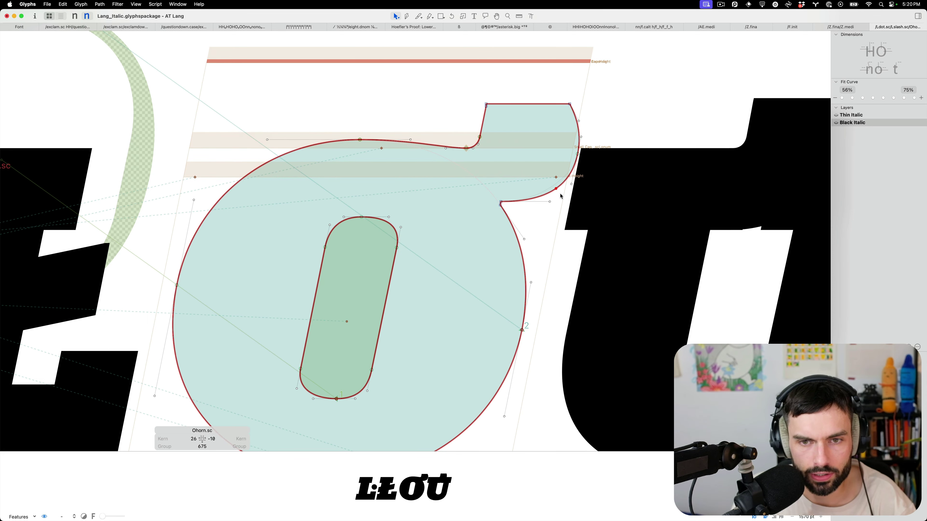
key(space)
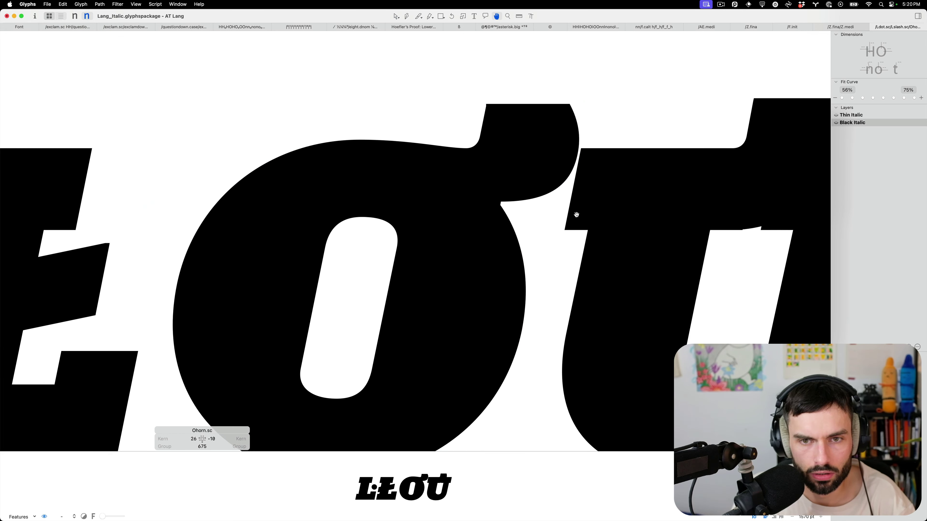
drag(593, 147, 548, 166)
key(Down)
key(Down)
key(Down)
key(Down)
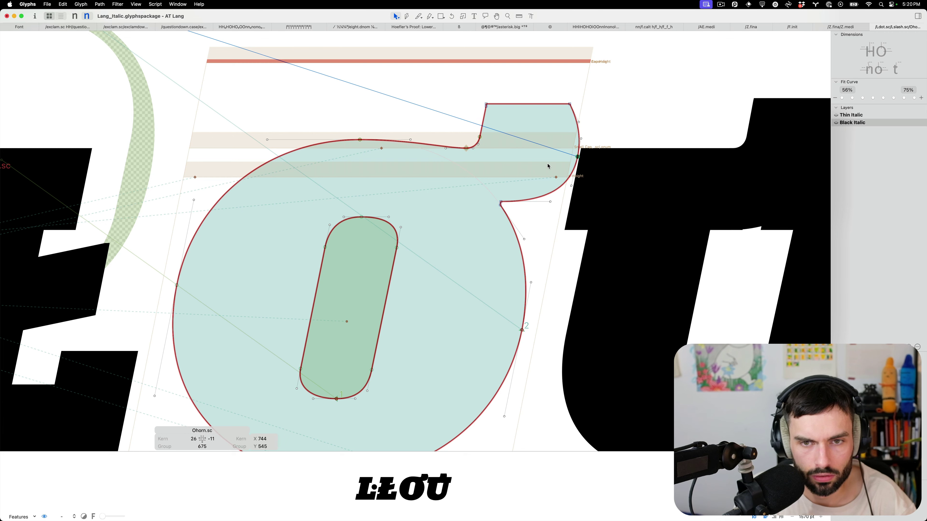
key(Left)
key(space)
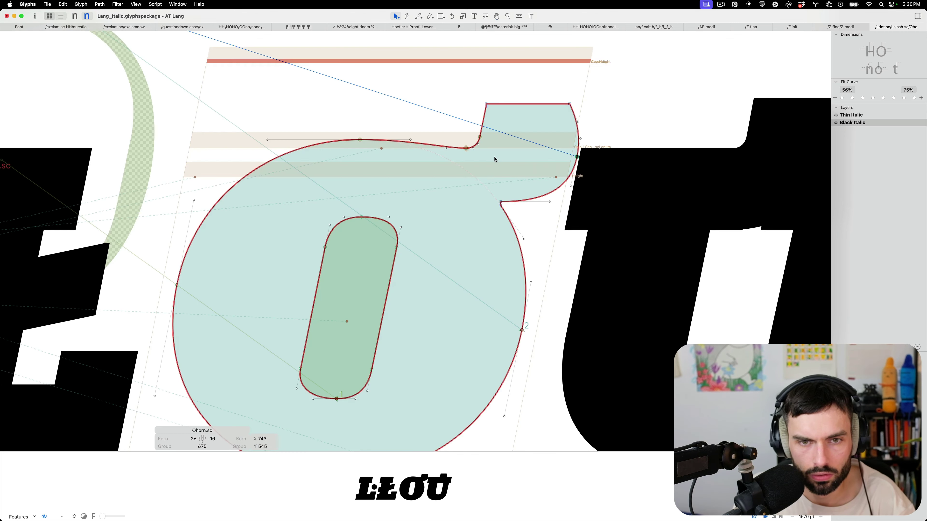
Clean up the small kink at the Black Italic horn's upper-left corner, with the corner node at X 585, Y 638
scroll(504, 117, up, 5)
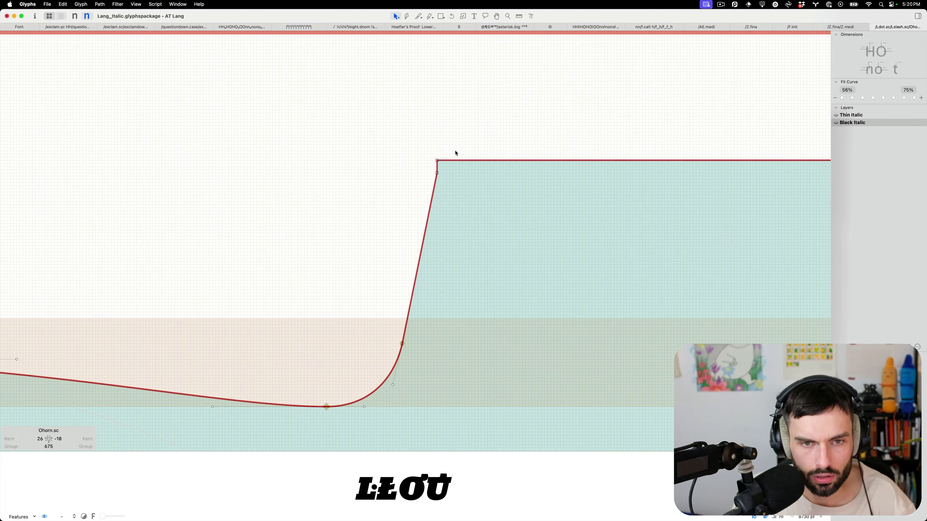
drag(459, 150, 418, 166)
key(BackSpace)
key(super+z)
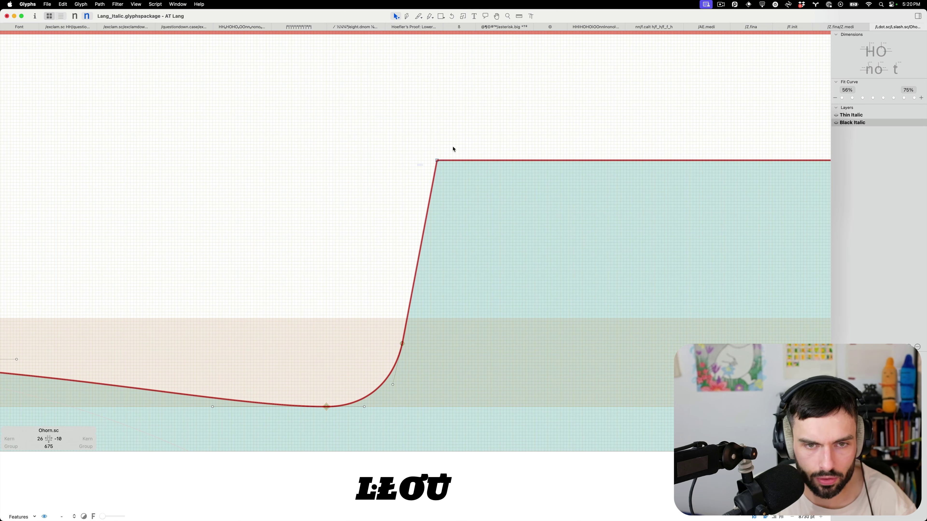
key(Right)
key(Right)
scroll(491, 126, down, 5)
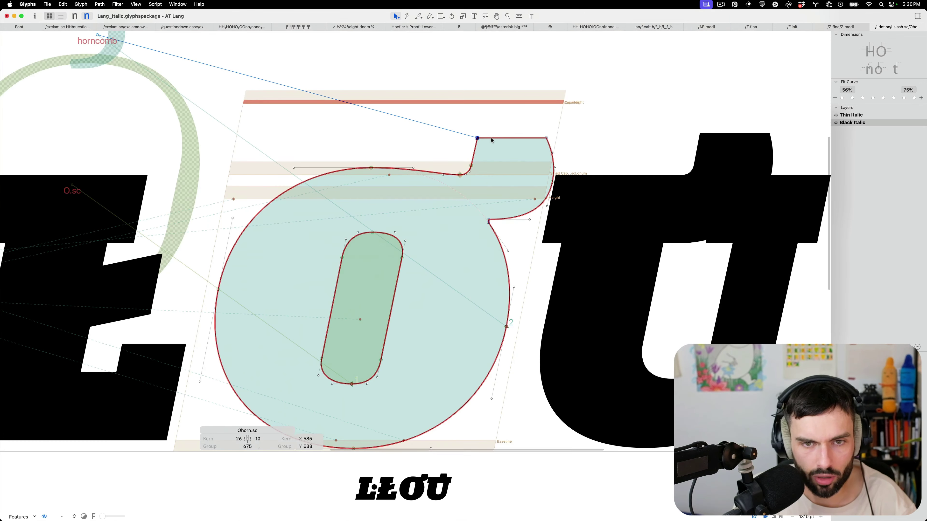
In the Thin Italic Ohorn.sc, delete the horncomb component and decompose the O.sc component
key(super+1)
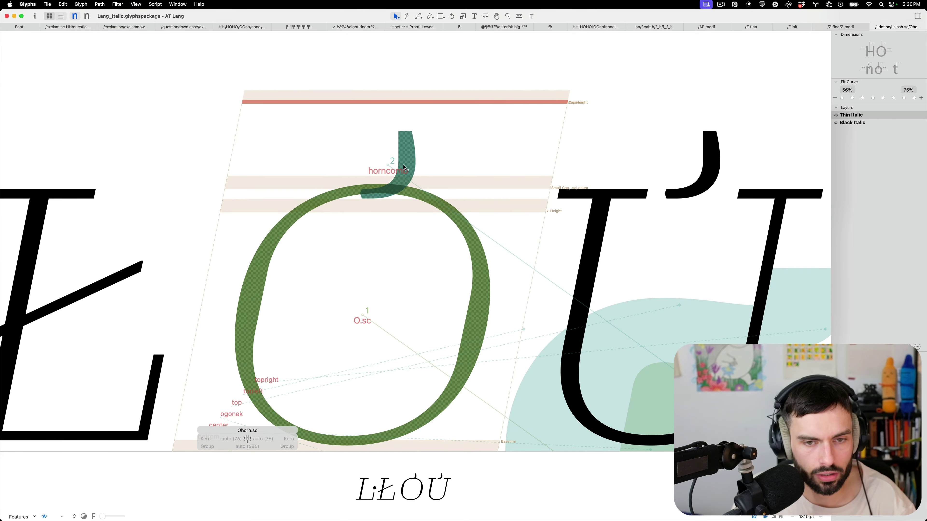
click(443, 211)
key(super+shift+d)
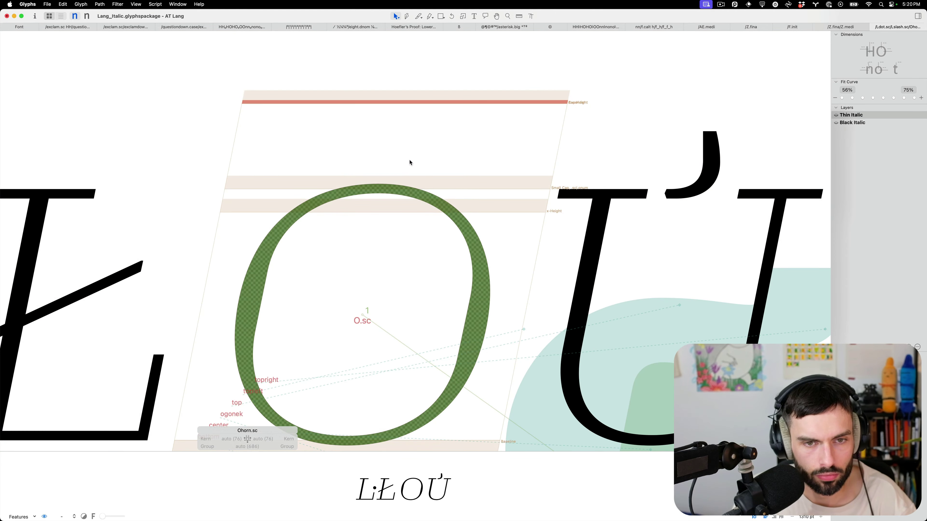
right_click(411, 189)
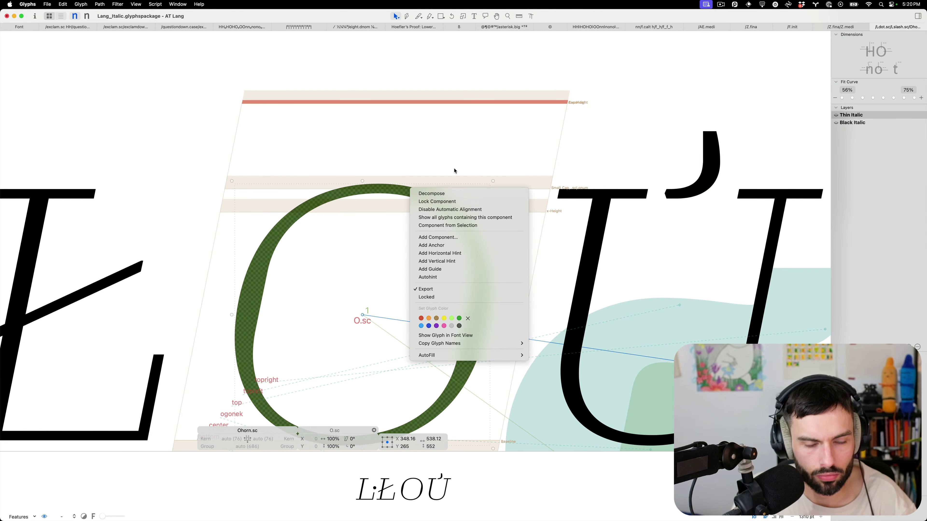
key(Escape)
Copy the horn outline, including the O's upper-right outer curve, from the Thin Ohorn.sc in the Roman file
key(super+grave)
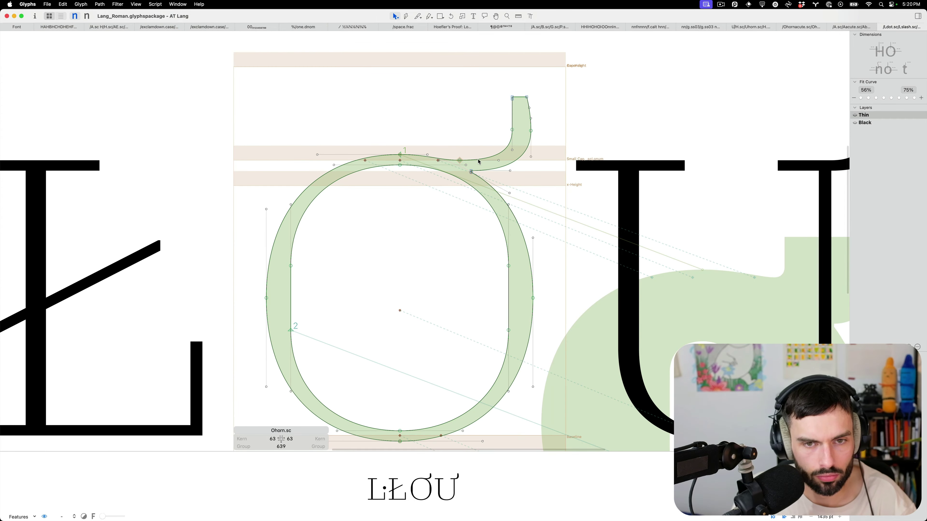
drag(564, 76, 445, 171)
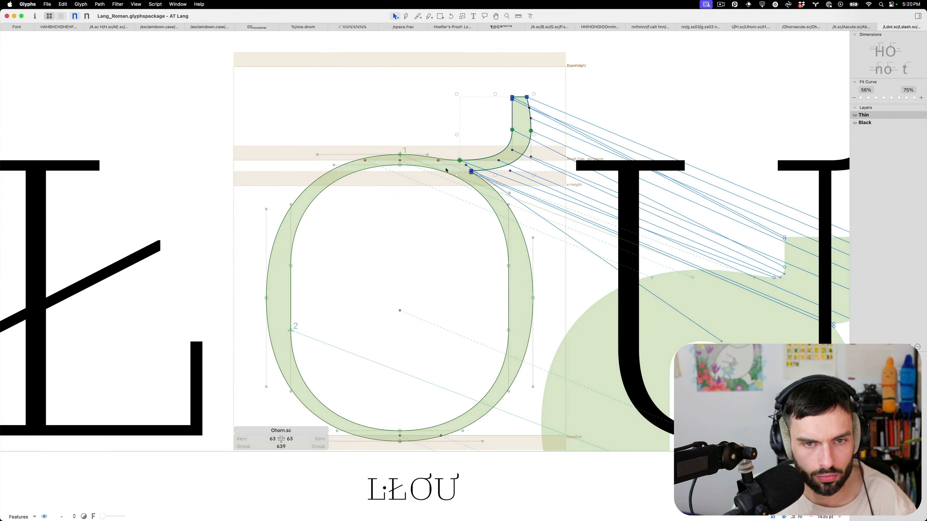
shift+click(432, 157)
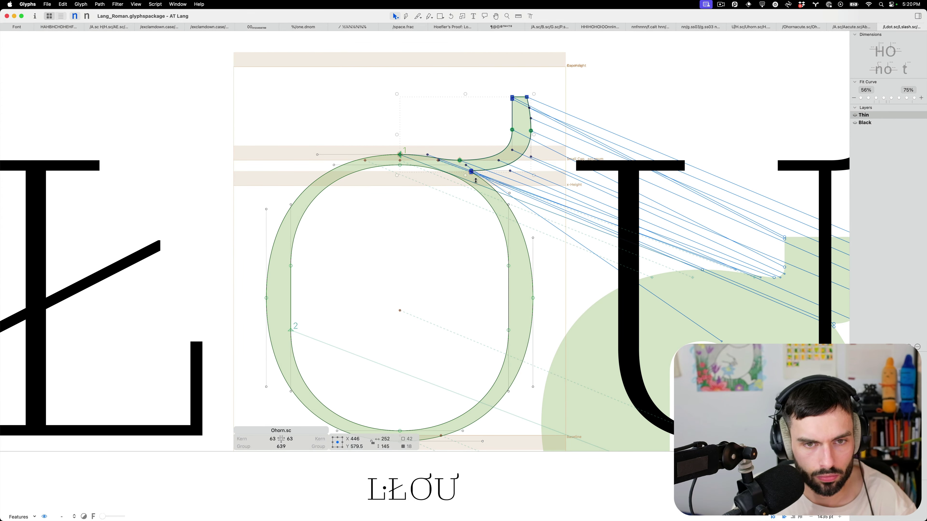
shift+click(514, 216)
key(super+grave)
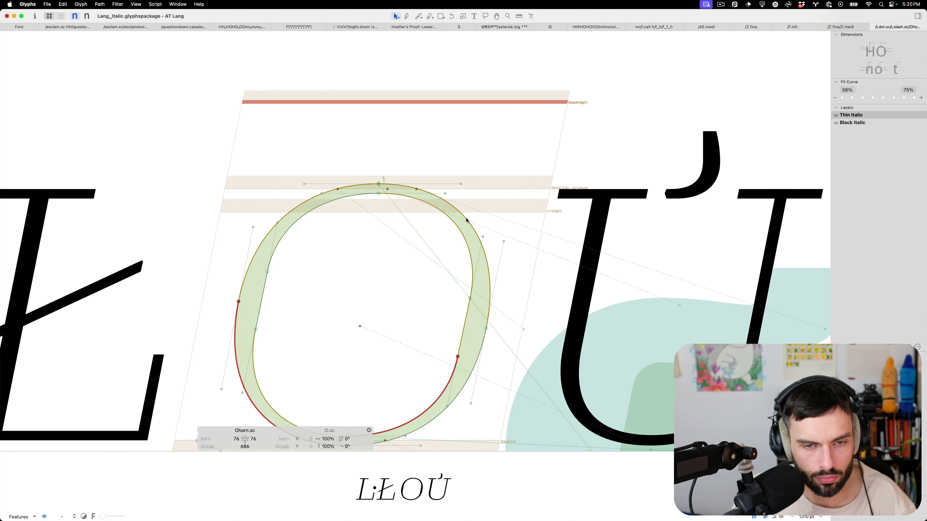
Paste the Roman horn outline into the Thin Italic Ohorn.sc and move it right to X 558
key(super+v)
key(shift+Right)
key(shift+Right)
key(shift+Right)
key(shift+Right)
key(shift+Right)
key(shift+Right)
key(shift+Right)
key(shift+Right)
key(shift+Right)
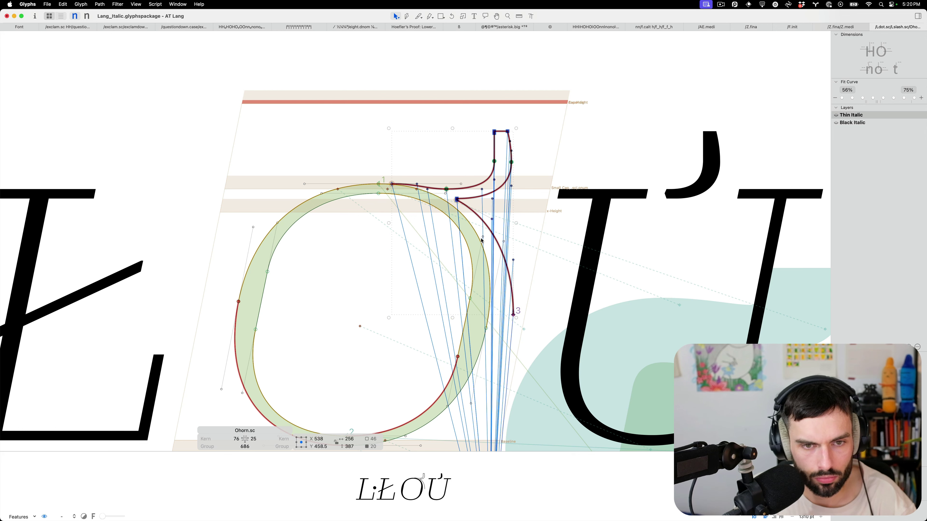
key(shift+Right)
key(shift+Right)
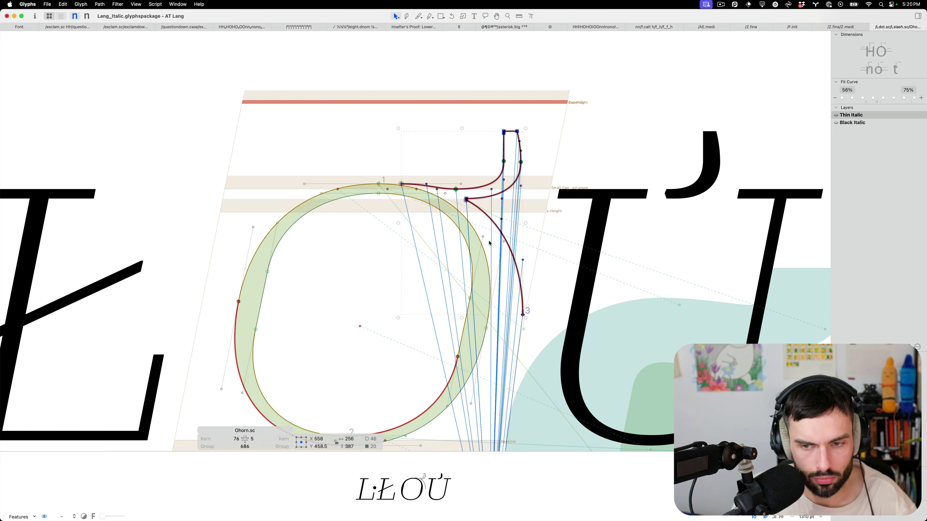
Slant the pasted Thin horn outline to the italic angle and move it left to X 529.5
click(908, 434)
click(908, 435)
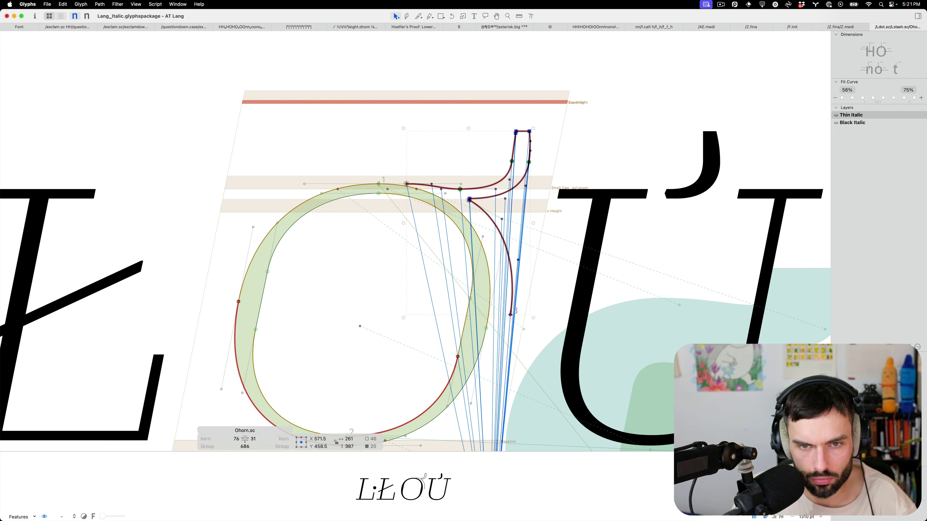
click(908, 435)
key(shift+Left)
key(shift+Left)
key(shift+Left)
key(shift+Left)
key(shift+Left)
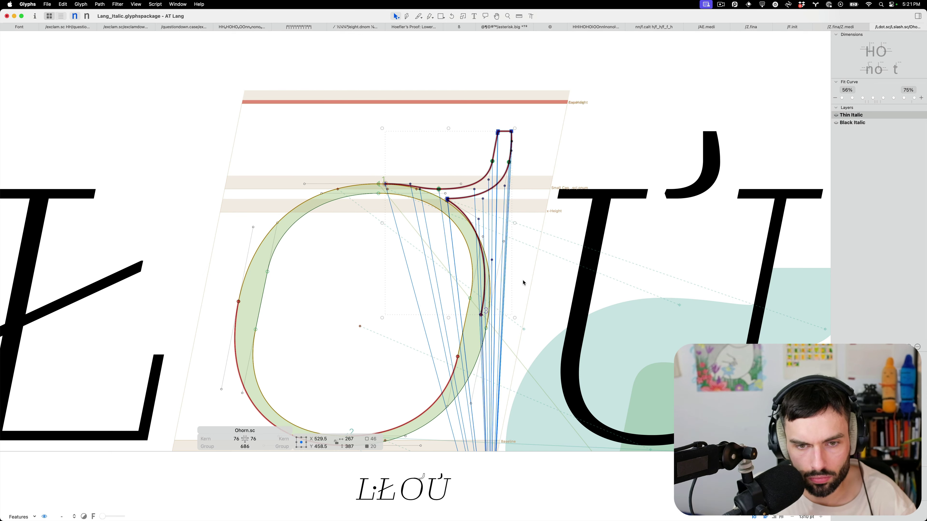
Compare the horn placement with the Roman Thin Ohorn.sc and move the slanted Thin horn right to X 545.5
key(super+grave)
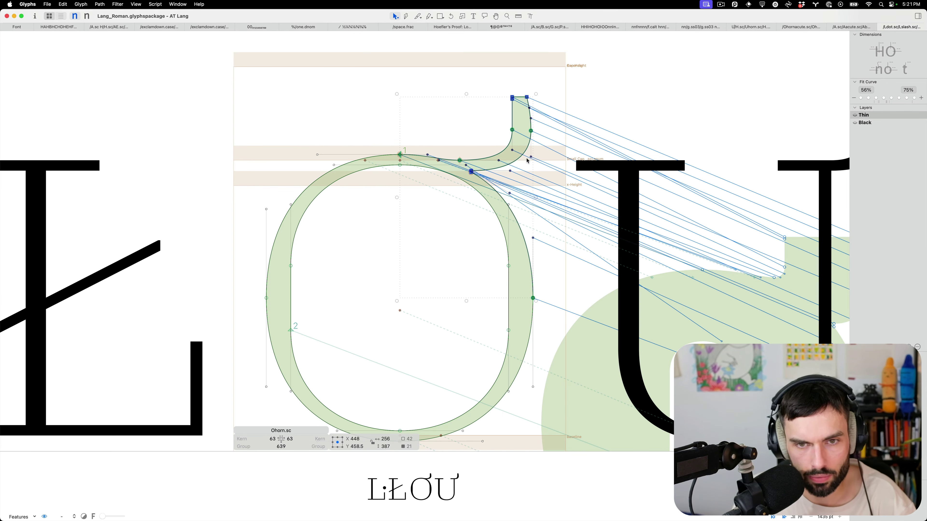
key(super+grave)
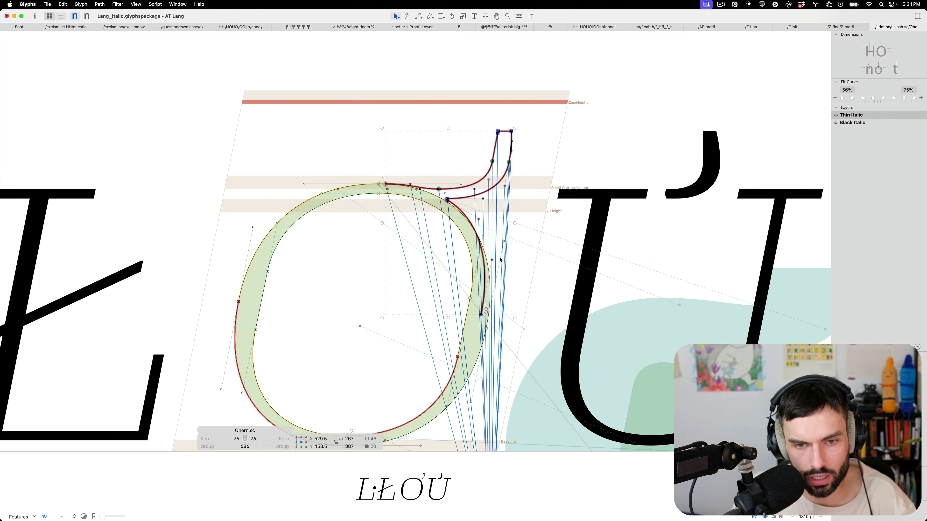
key(shift+Right)
key(Right)
key(Right)
key(Right)
key(Right)
key(Right)
key(Right)
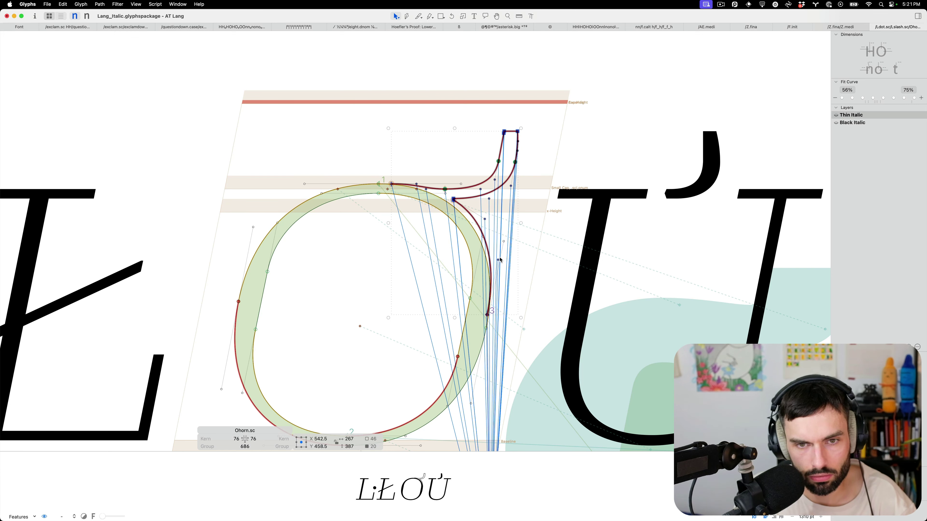
scroll(492, 267, up, 3)
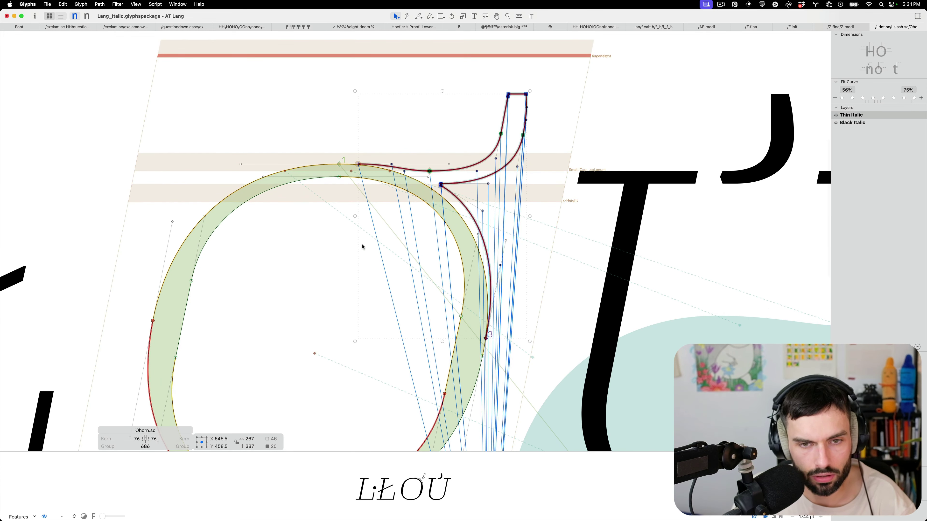
Remove the upper-right outer segment of the Thin Italic O and join the horn outline's two ends to the O's top and right nodes
click(355, 326)
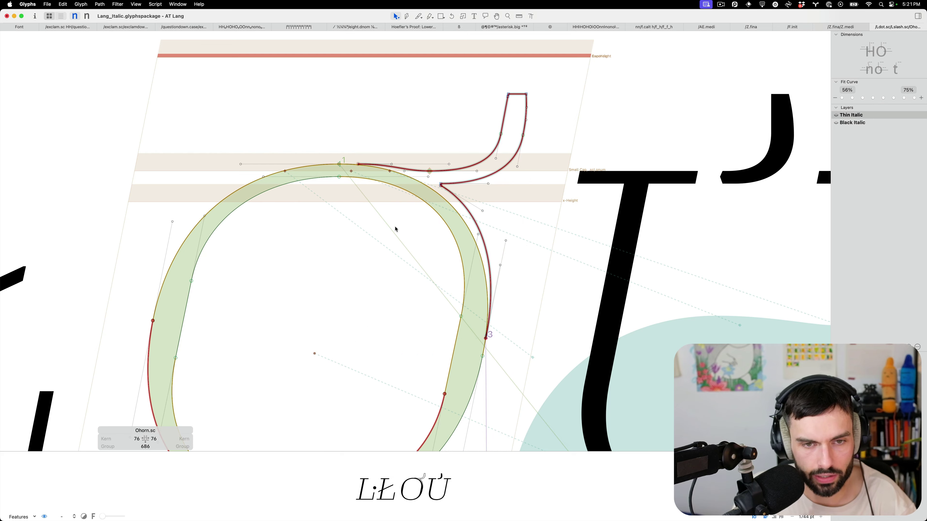
scroll(393, 174, up, 2)
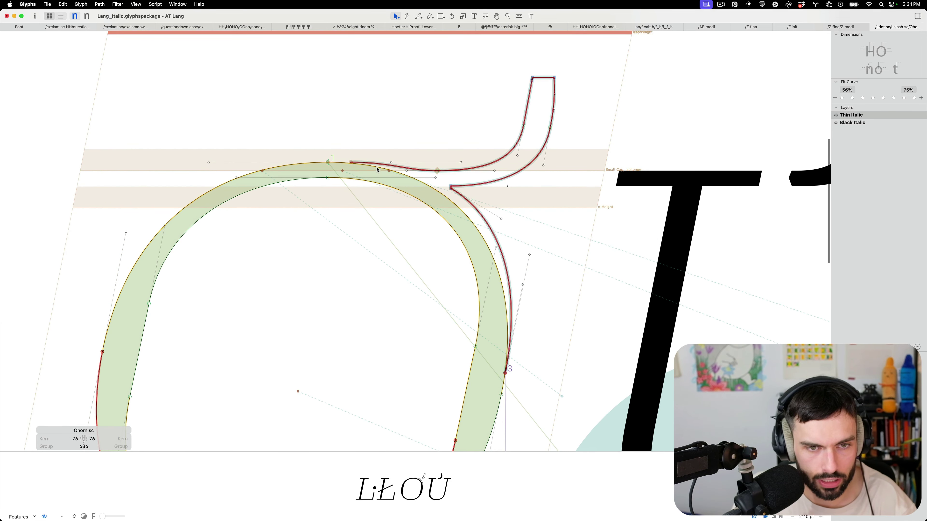
key(Tab)
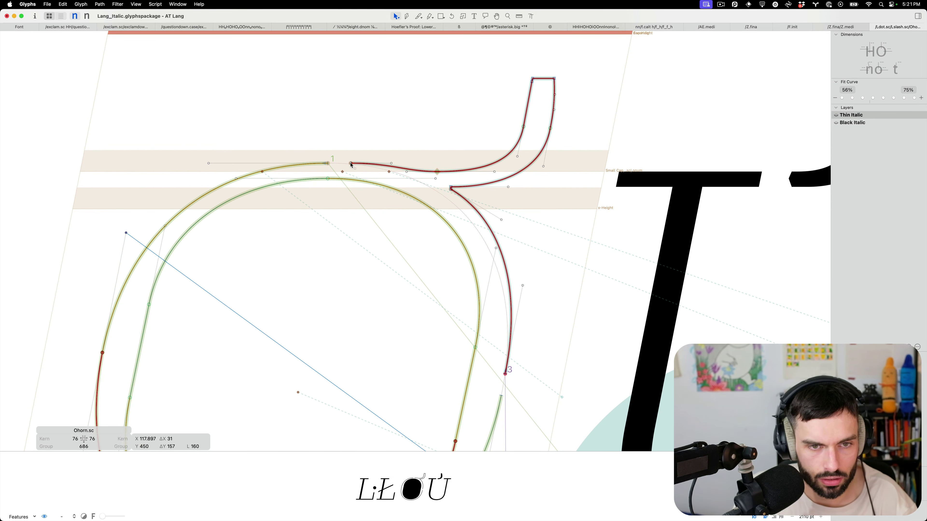
drag(350, 164, 328, 163)
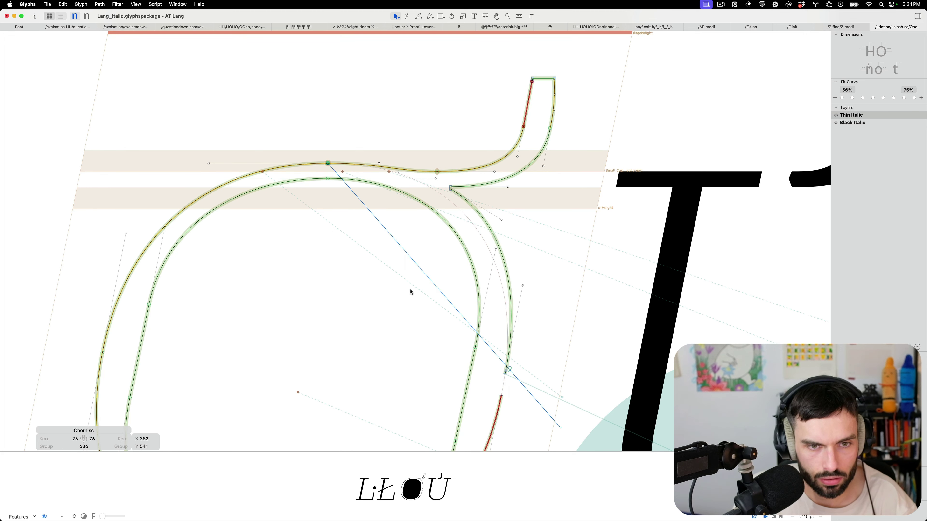
click(411, 294)
scroll(505, 314, down, 4)
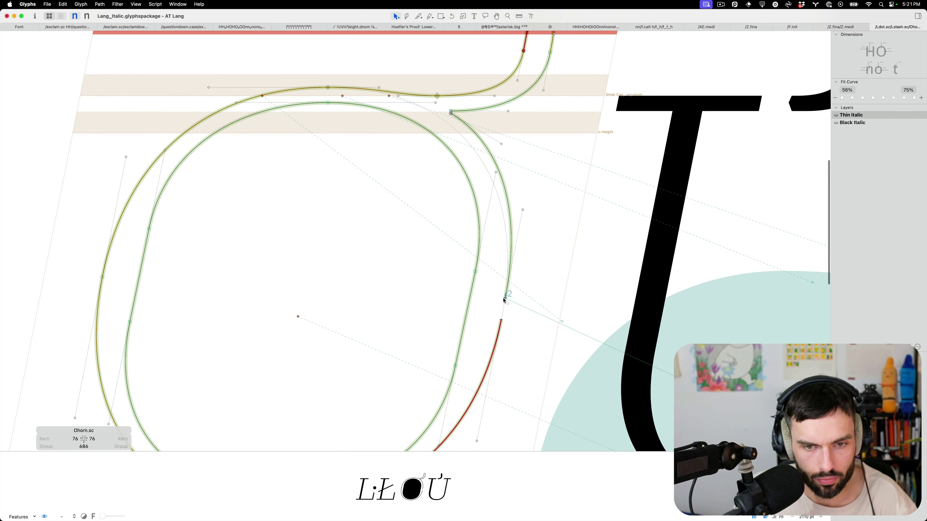
drag(503, 299, 501, 320)
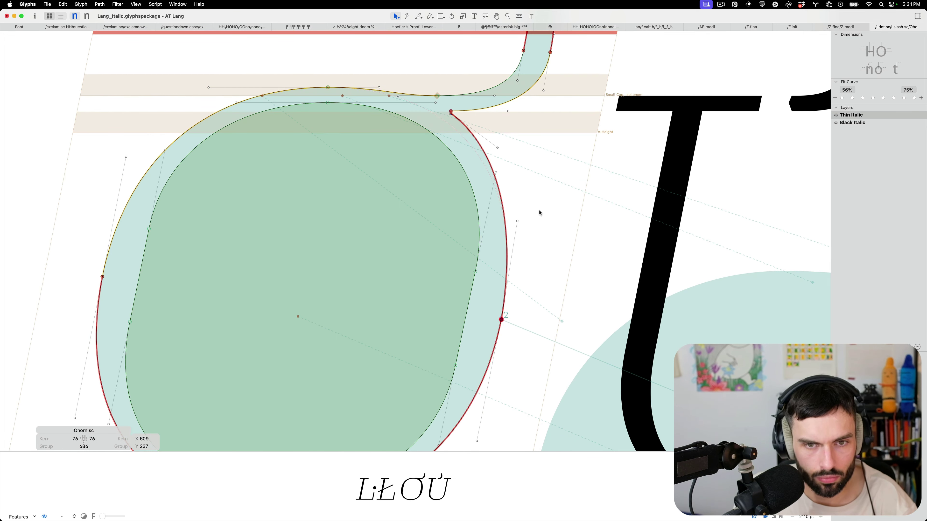
Move the two nodes at the crotch under the Thin horn left to X 520 and reshape the O's outer curve below them
scroll(433, 167, up, 5)
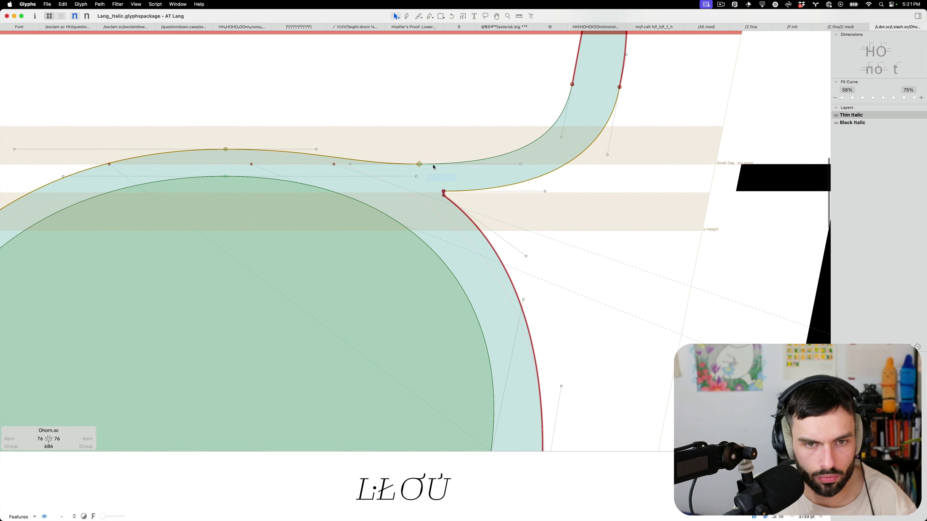
click(444, 195)
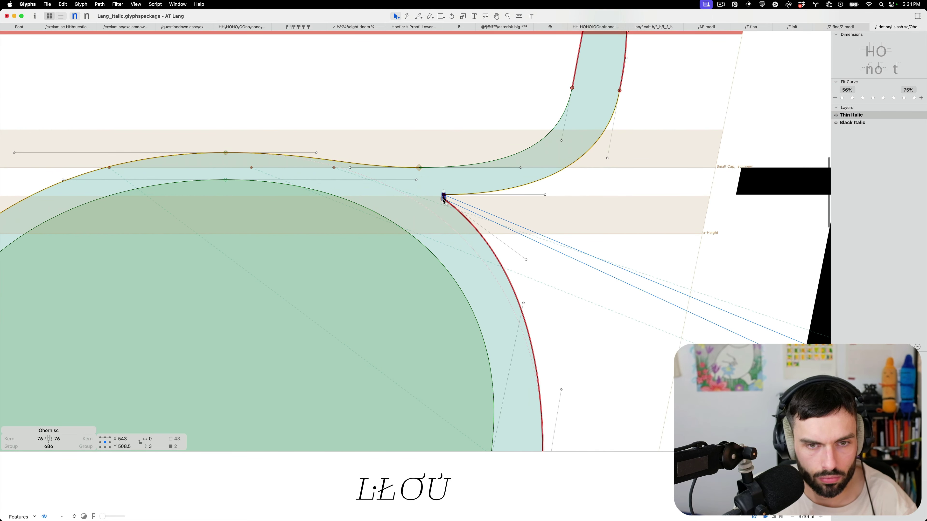
drag(443, 194, 412, 195)
click(513, 273)
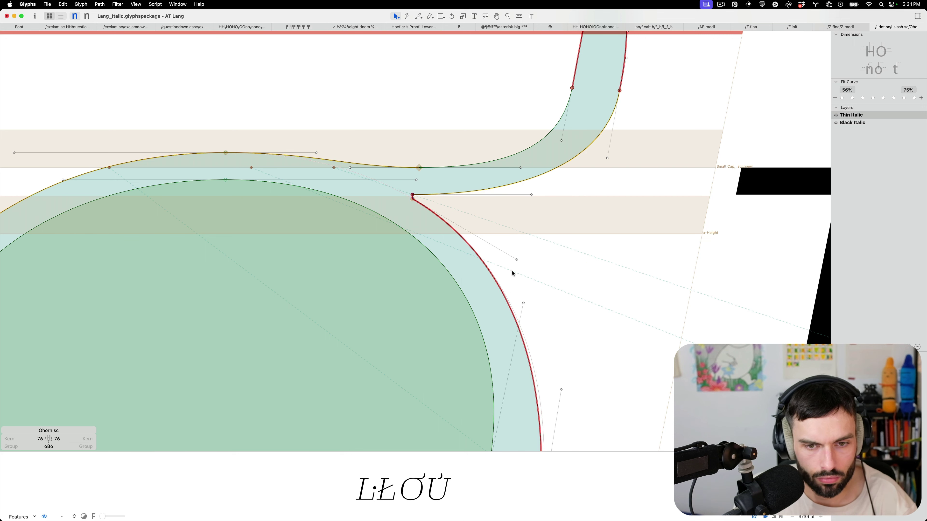
alt+click(525, 342)
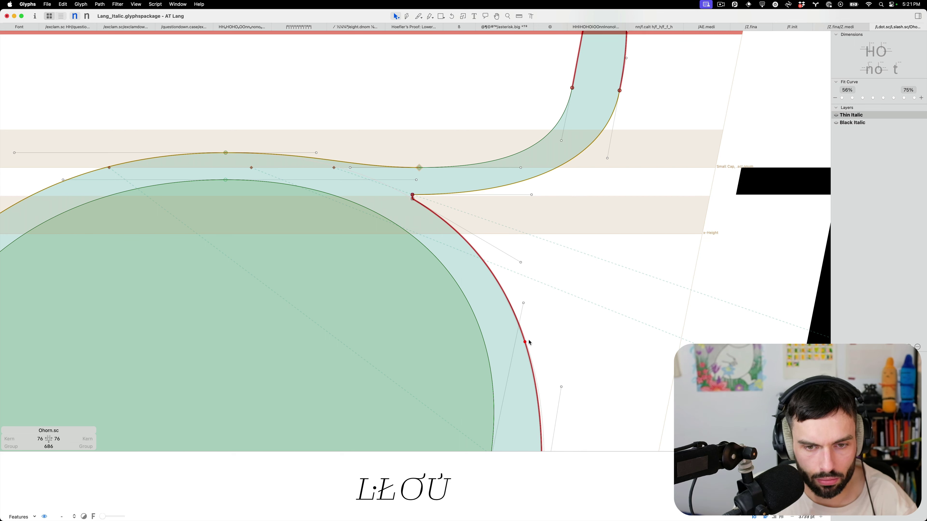
scroll(546, 338, down, 5)
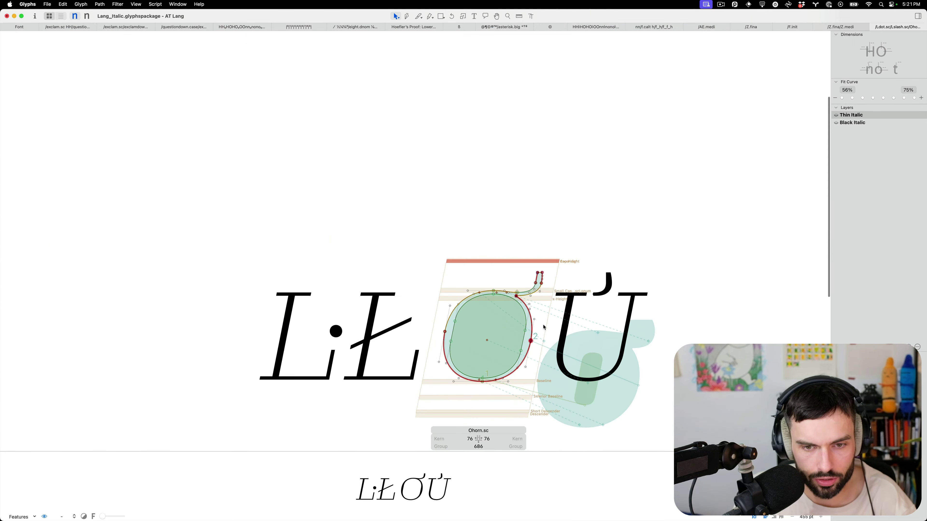
Preview the joined Thin Ohorn.sc as text and set the preview to show all instances
click(532, 342)
key(t)
scroll(546, 356, up, 5)
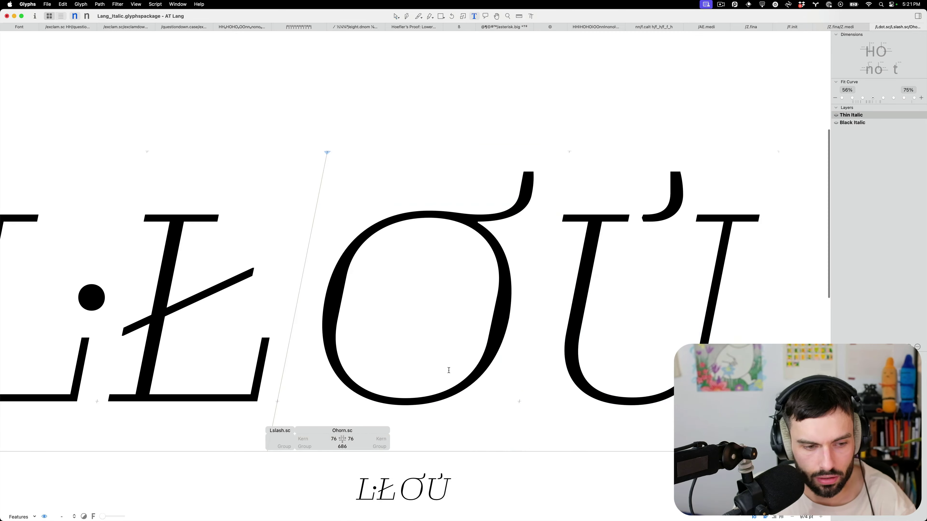
click(62, 516)
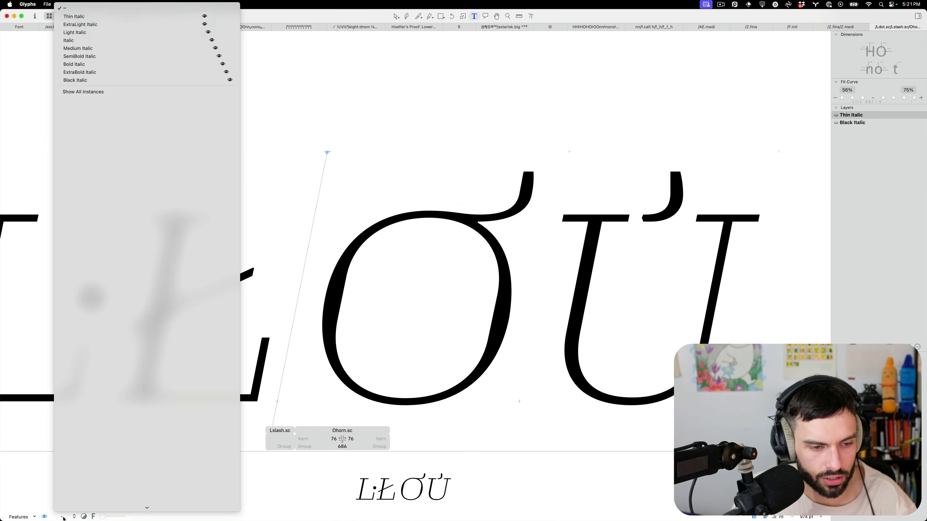
click(106, 92)
key(Escape)
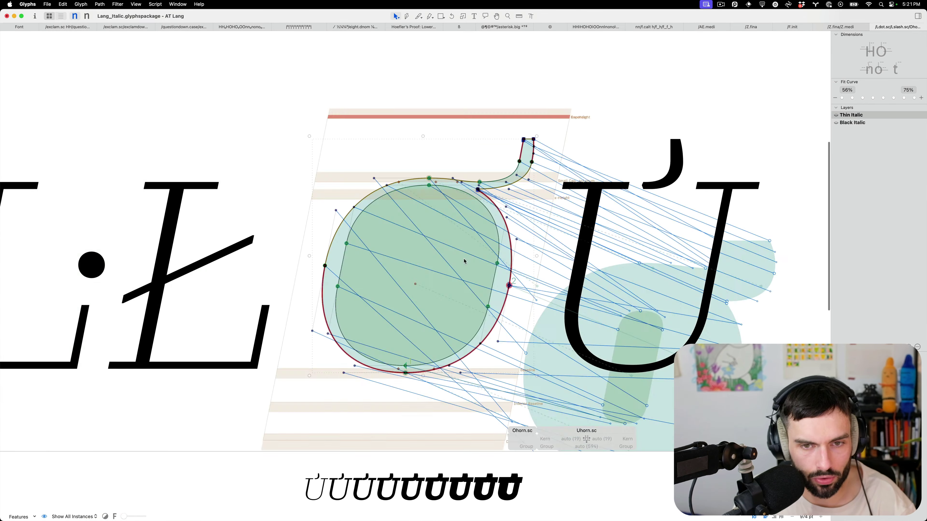
Correct the path directions of Ohorn.sc and switch to the Black Italic master
click(463, 274)
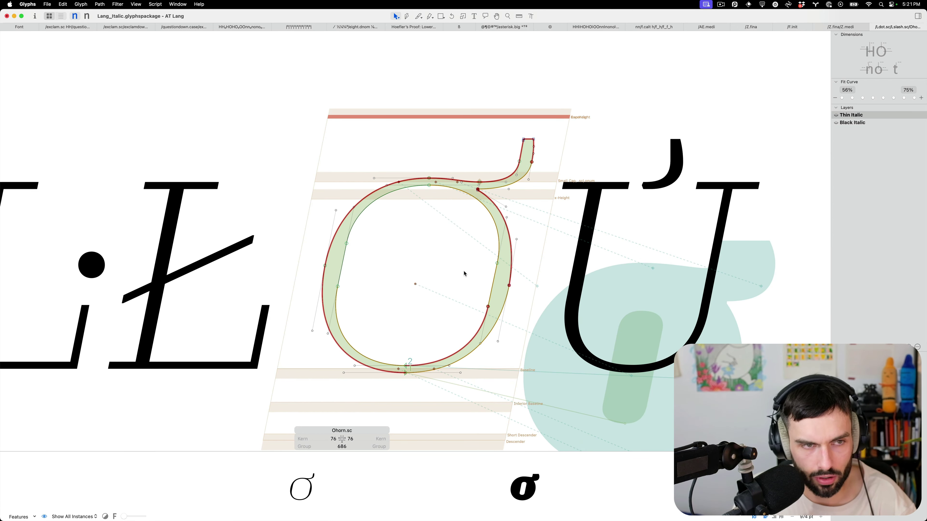
key(cmd+2)
key(cmd+shift+r)
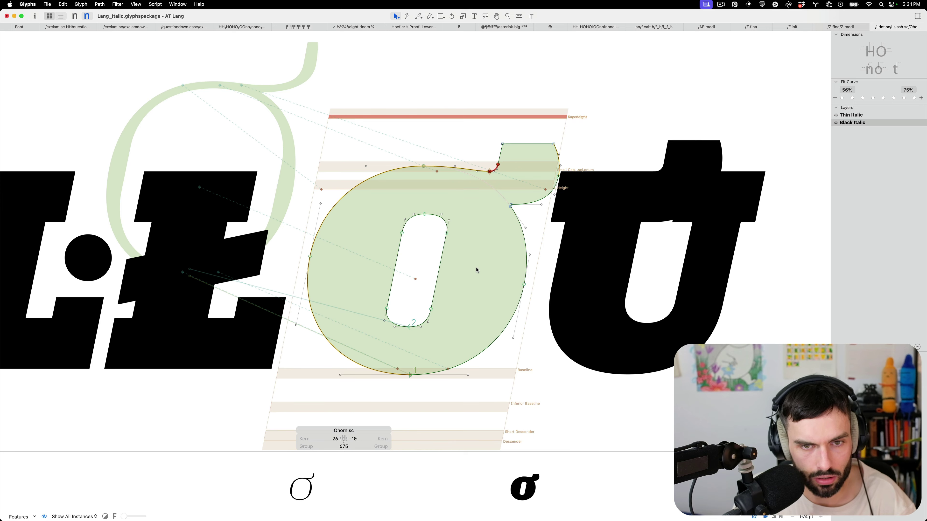
Lower the small inner corner curve where the Black horn rises from the O, keeping it on the italic angle
scroll(474, 270, up, 3)
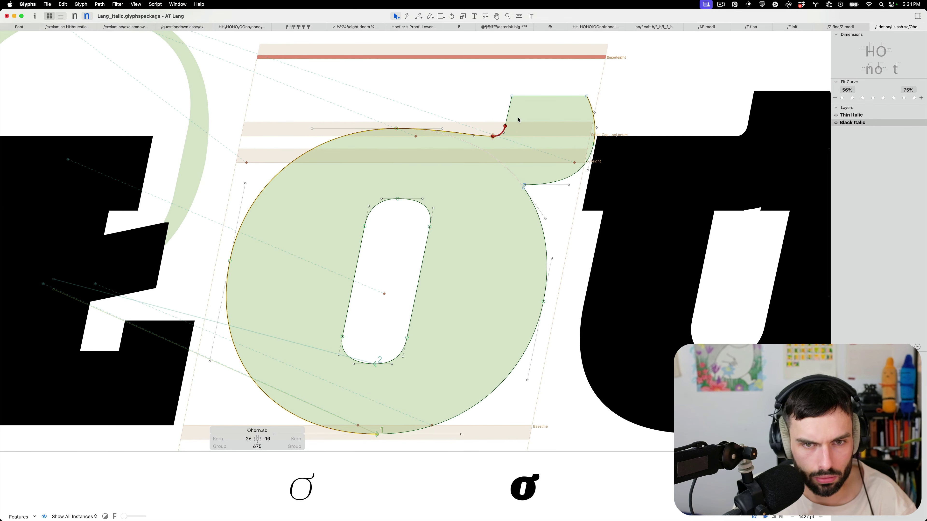
drag(518, 119, 480, 150)
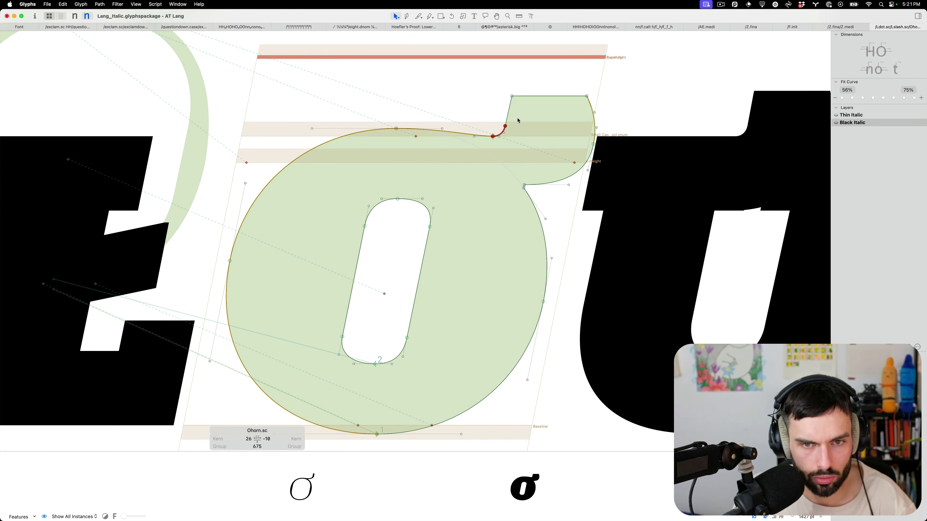
shift+click(493, 137)
drag(494, 138, 490, 150)
click(446, 130)
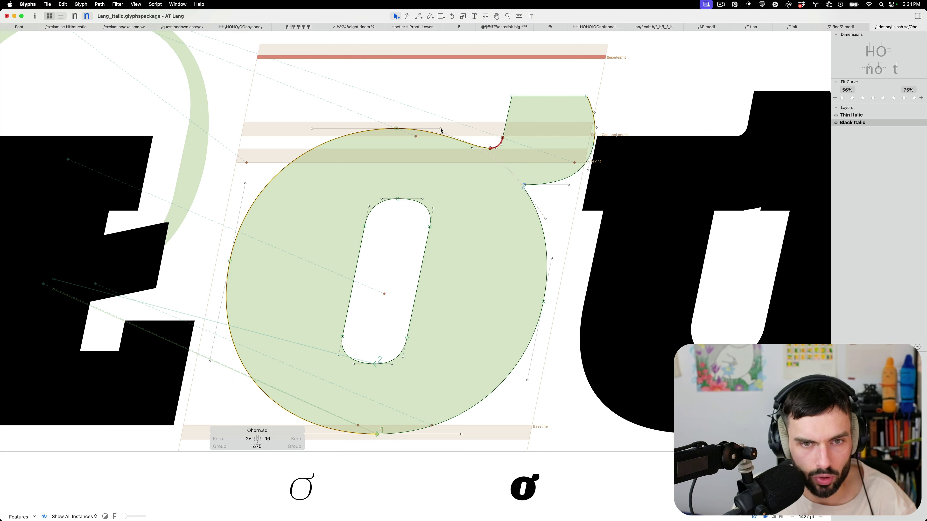
drag(441, 131, 482, 118)
In the Thin master, lower the horn's upper joint node to X 523, Y 523 and shift the crotch nodes slightly down and right
key(cmd+1)
scroll(478, 152, up, 5)
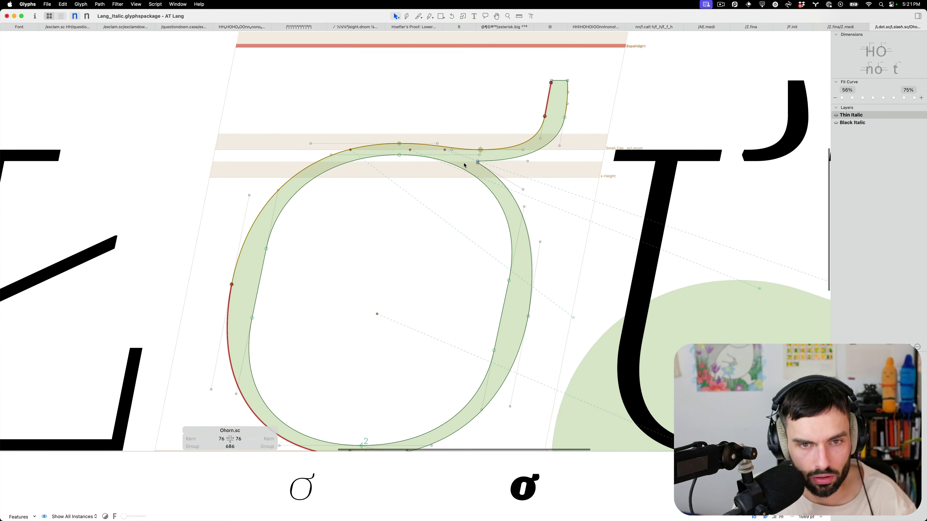
drag(487, 148, 486, 153)
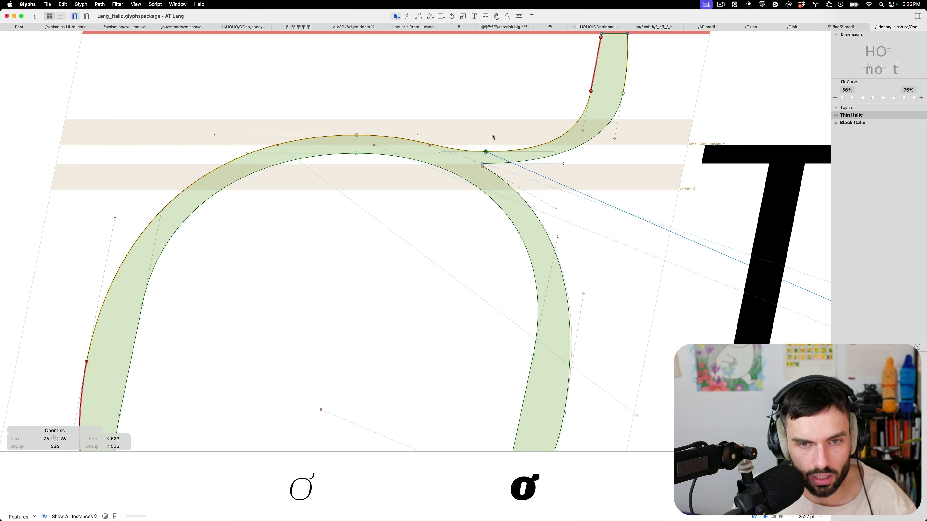
click(482, 165)
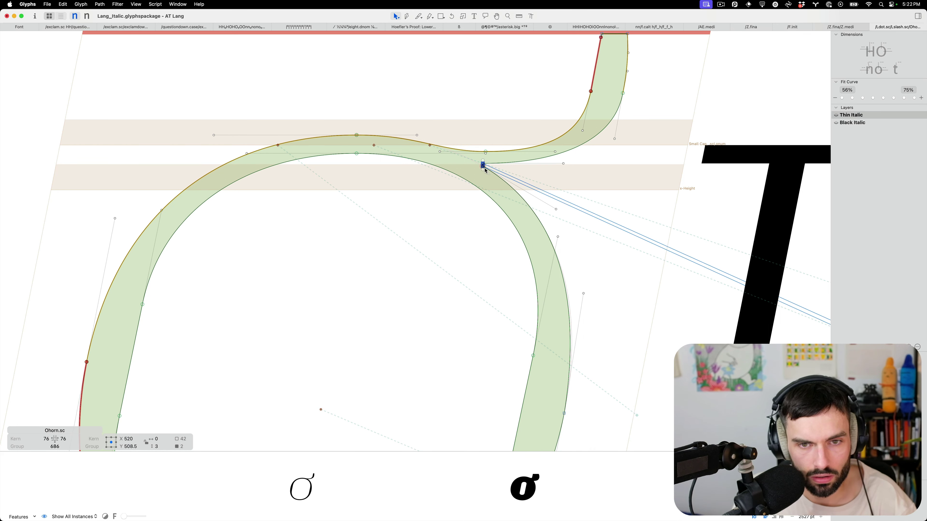
drag(485, 170, 493, 174)
click(469, 164)
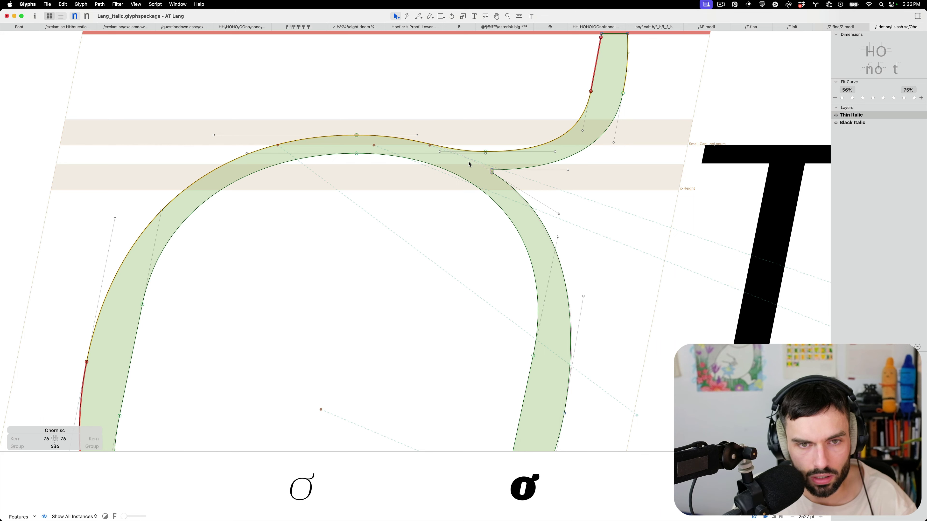
Shorten the left handle of the Thin horn's upper joint node to 45 units, save the font and preview the glyphs as text
drag(440, 152, 446, 150)
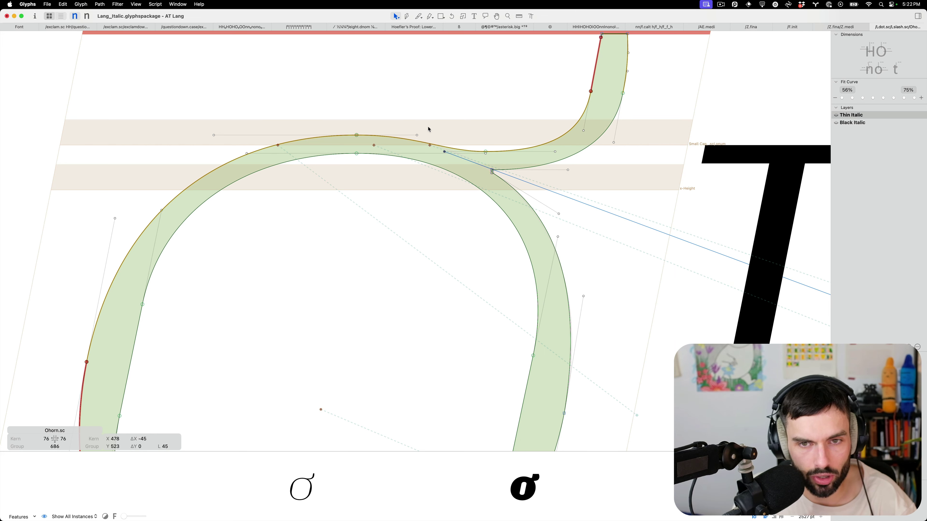
scroll(429, 129, down, 3)
key(t)
key(super+s)
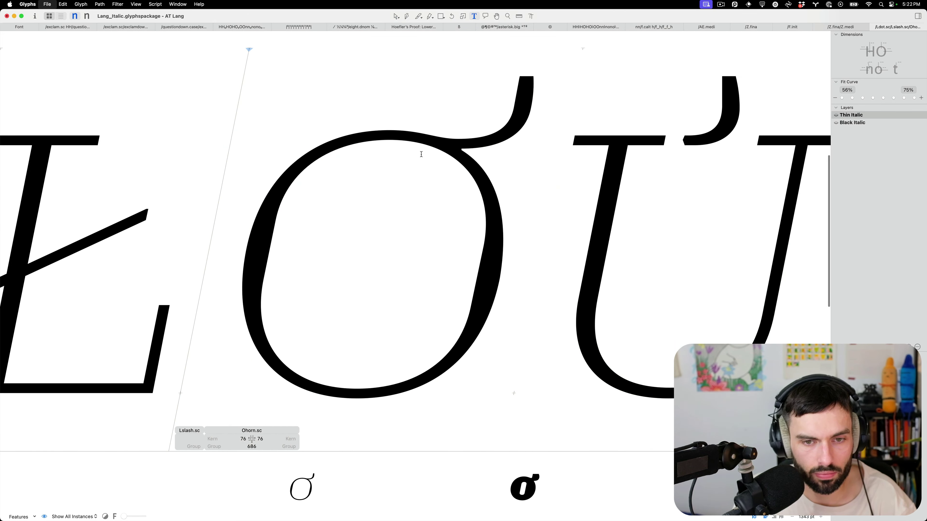
scroll(421, 154, down, 3)
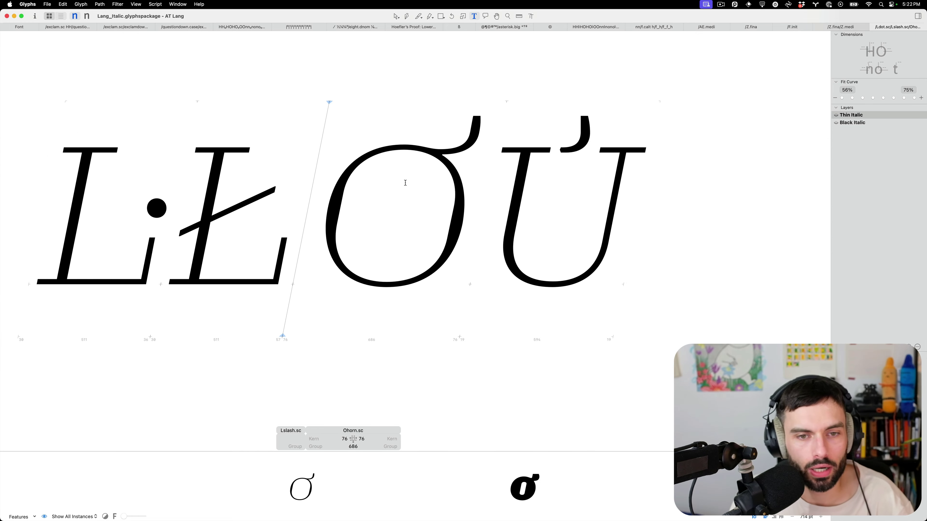
Delete the extra node just below the upper-left corner of the Thin Ohorn.sc horn and save the font
key(Escape)
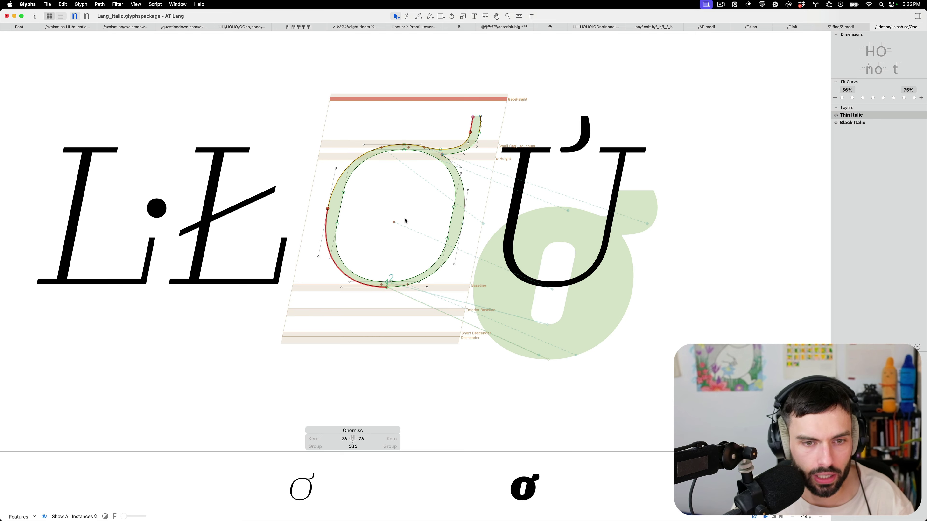
scroll(405, 221, up, 5)
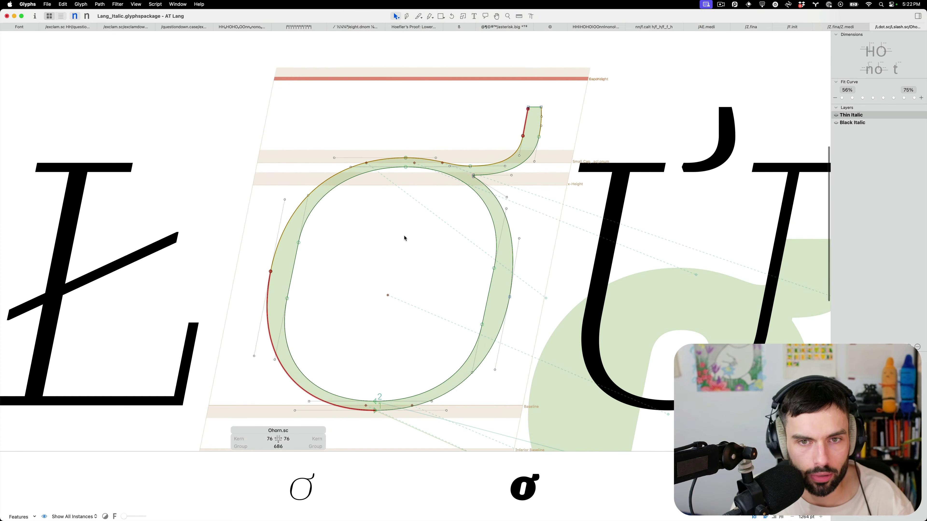
click(528, 112)
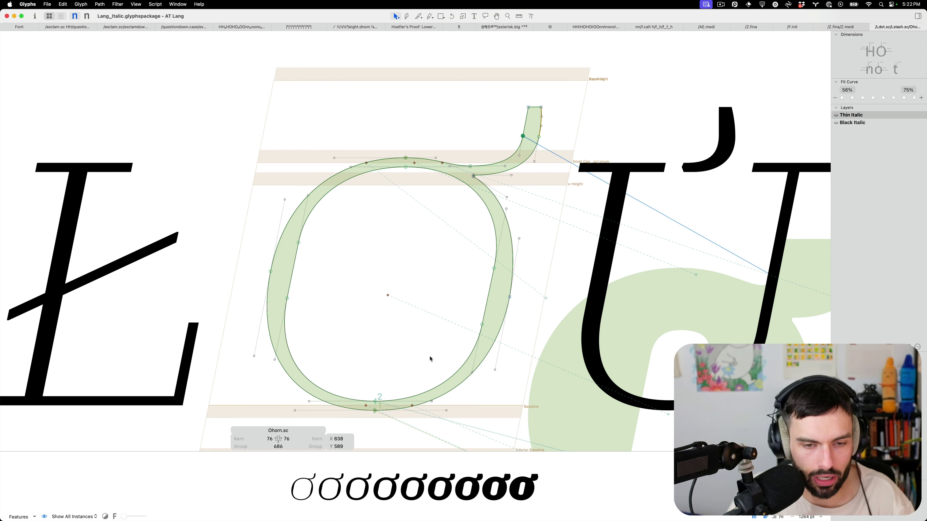
key(super+s)
In the Roman file's Uhorn.sc, delete the extra node just below the horn's upper-left corner in the Thin and Black masters
double_click(700, 249)
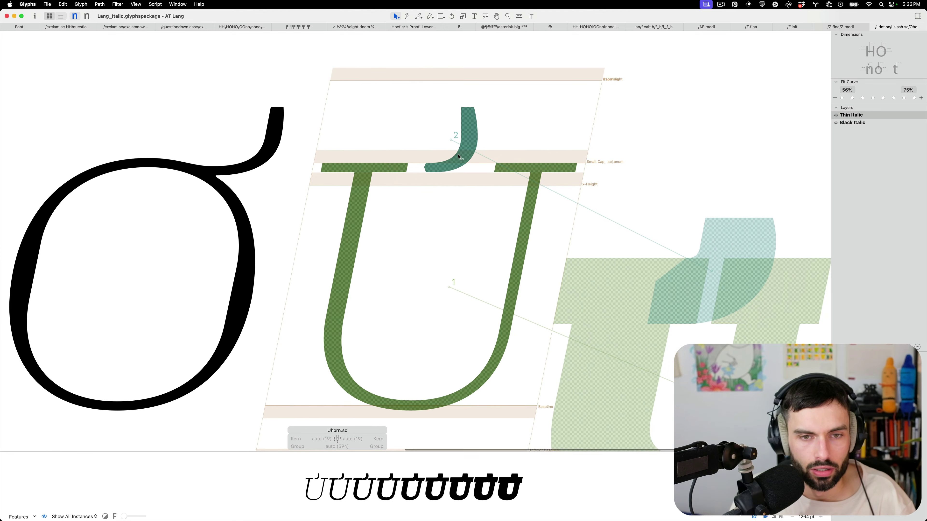
key(super+grave)
double_click(655, 190)
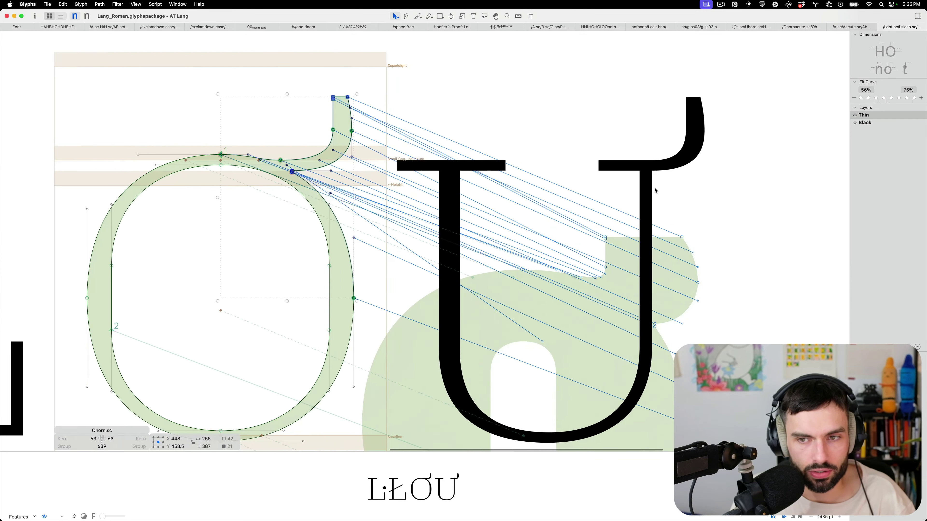
drag(736, 79, 484, 232)
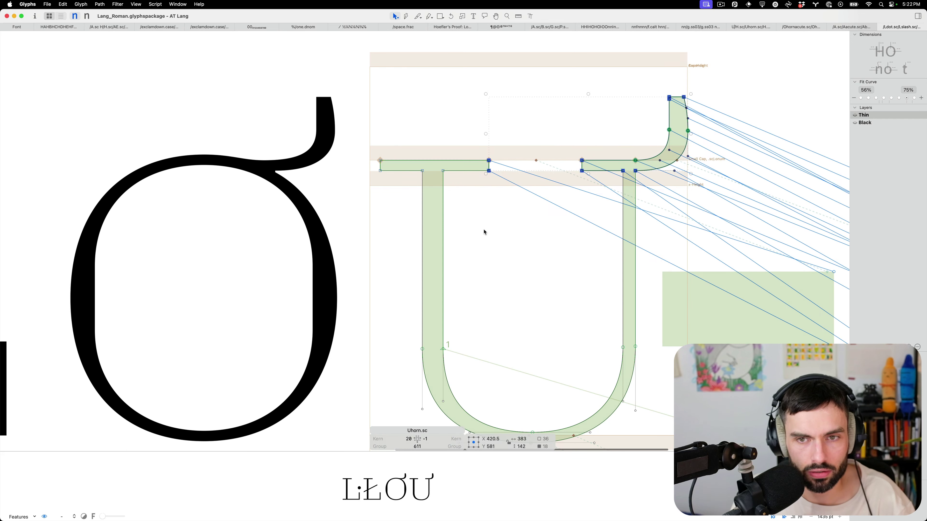
click(669, 98)
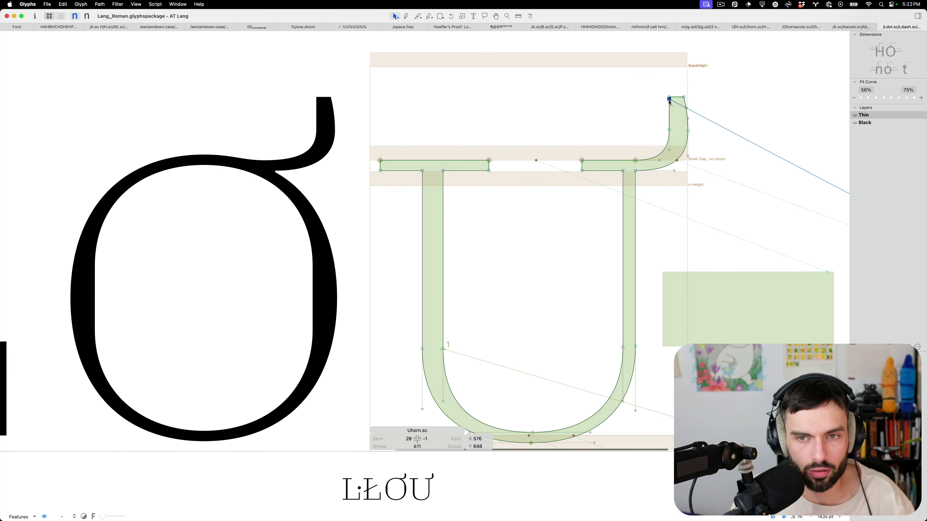
key(super+2)
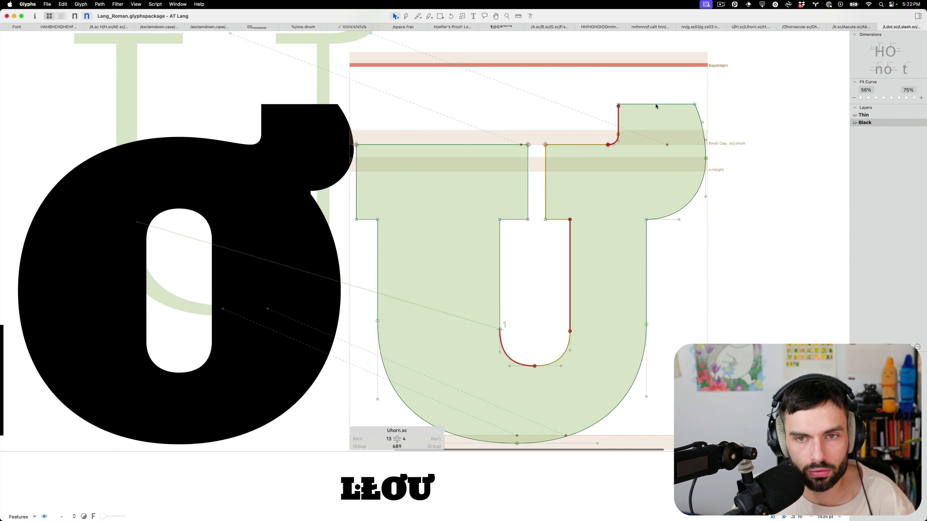
click(618, 106)
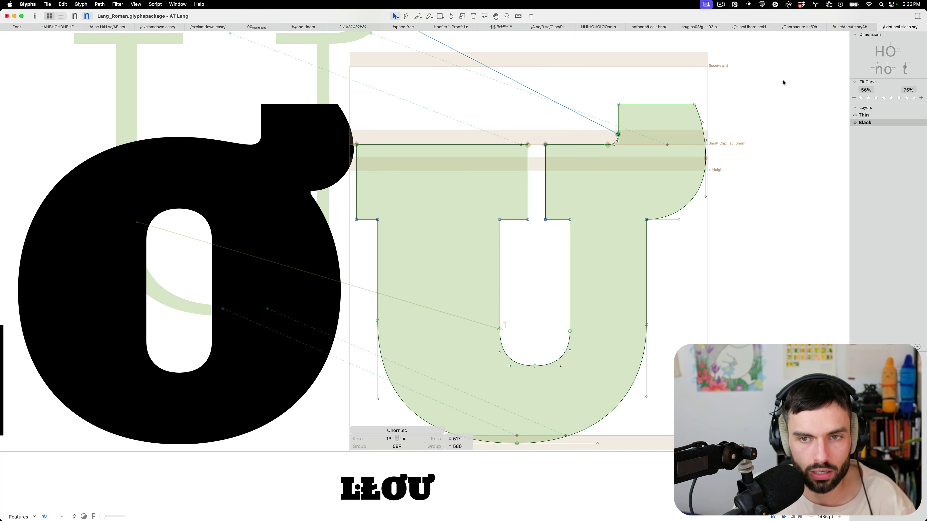
Restore and again remove the extra node just below the Uhorn.sc horn's upper-left corner in the Black and Thin masters
drag(782, 79, 538, 247)
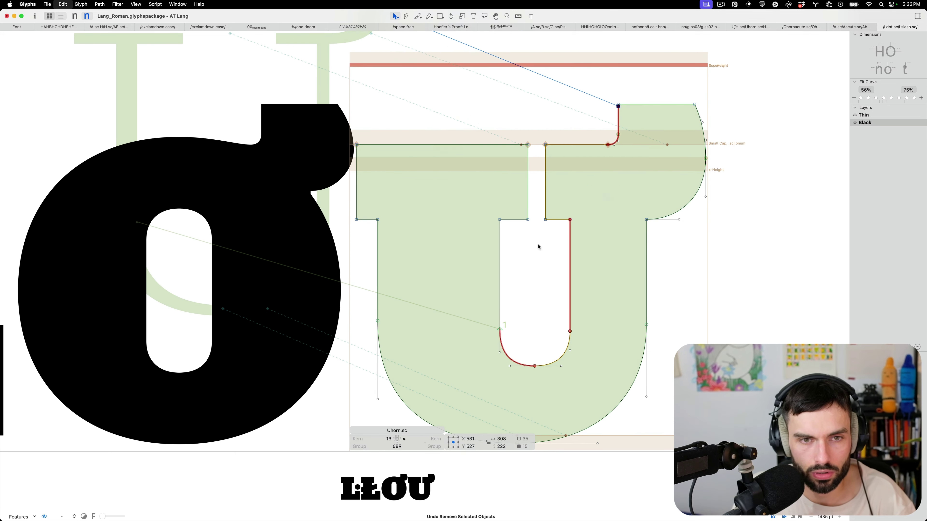
click(534, 269)
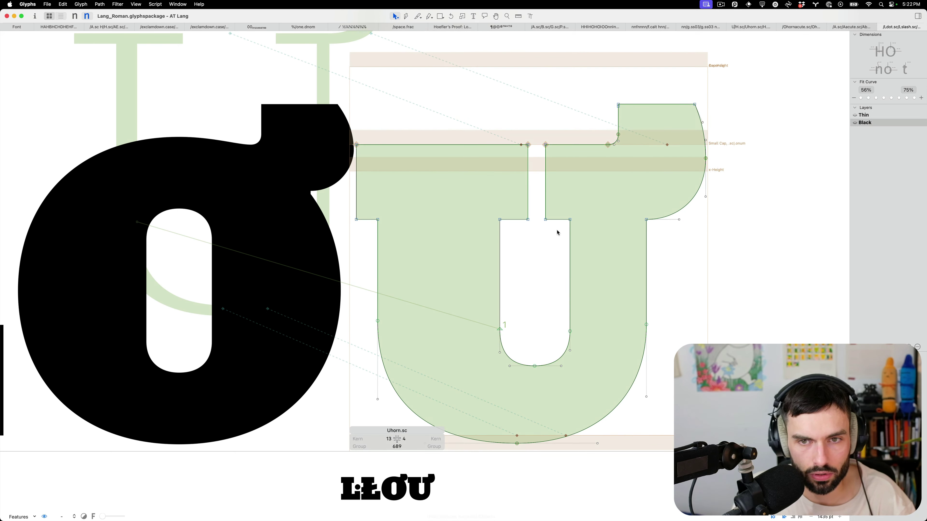
click(618, 134)
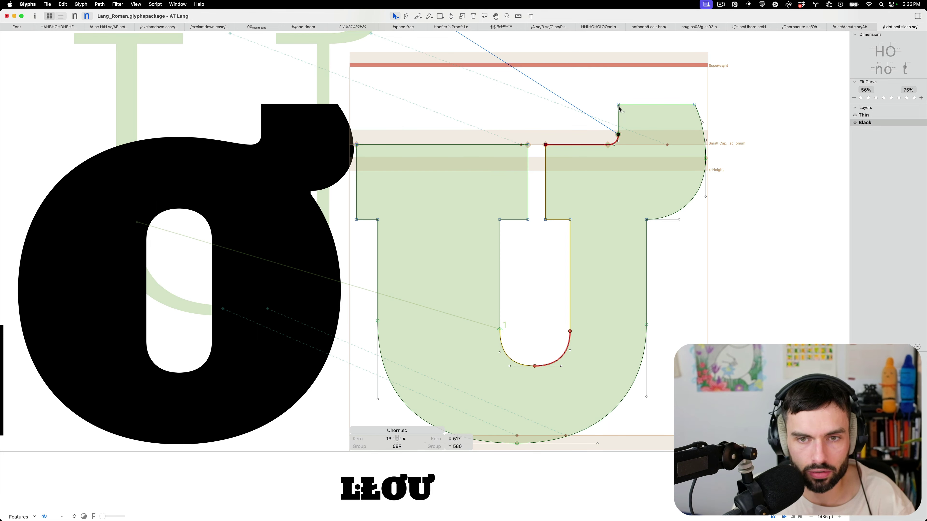
key(super+1)
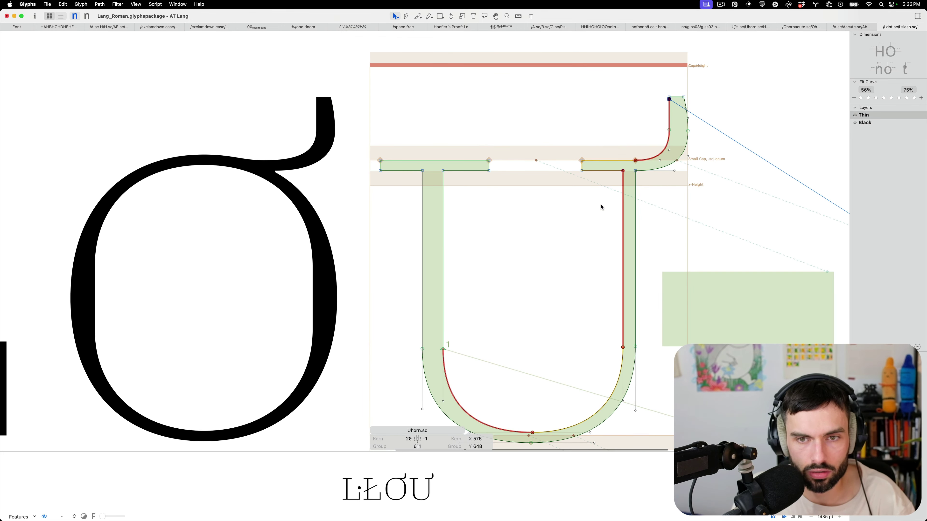
click(682, 105)
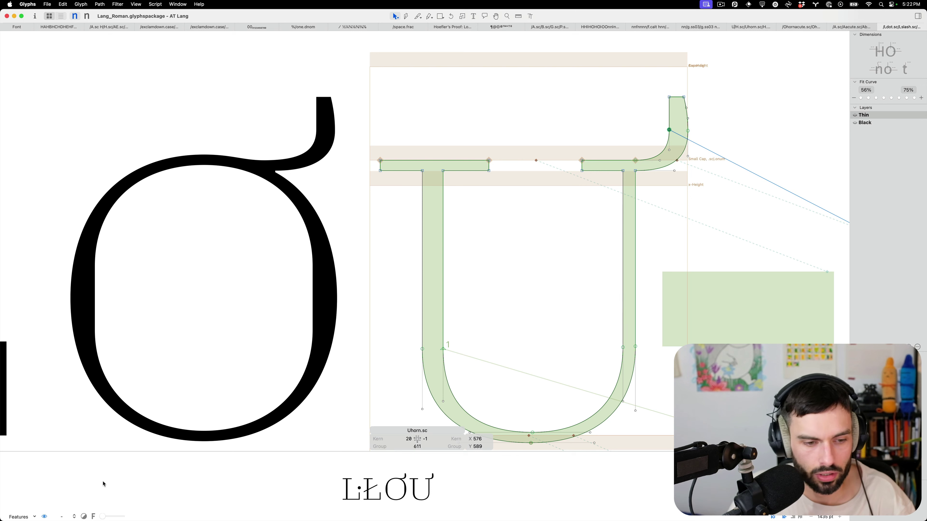
Show all instances of Uhorn.sc from Thin to Black in the preview area
click(75, 516)
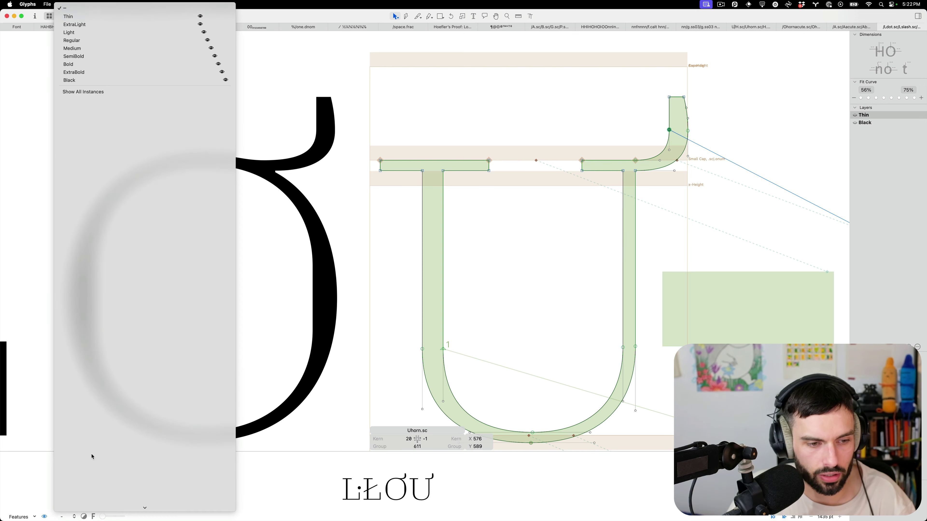
click(108, 92)
click(527, 246)
scroll(528, 245, down, 3)
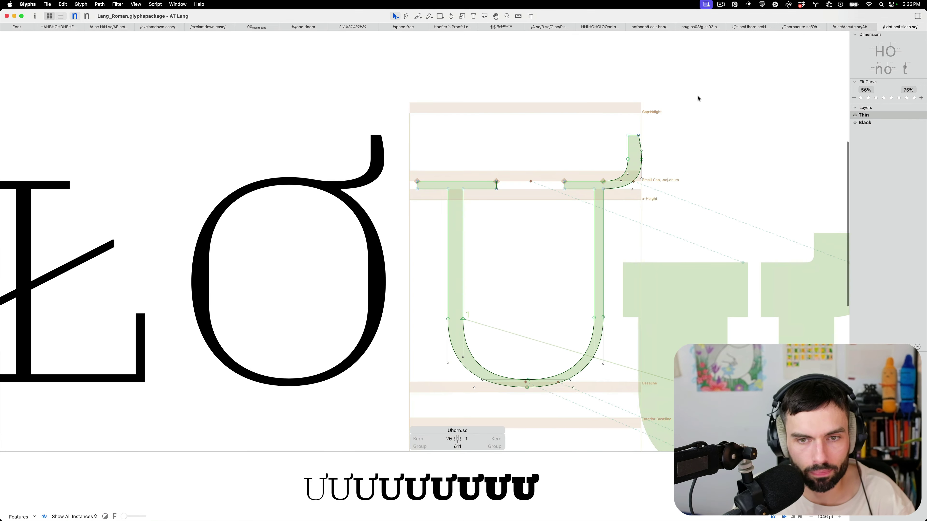
Decompose the Thin Italic Uhorn.sc and replace its horn with the horn and upper right stem copied from the Roman Thin master
drag(697, 97, 548, 326)
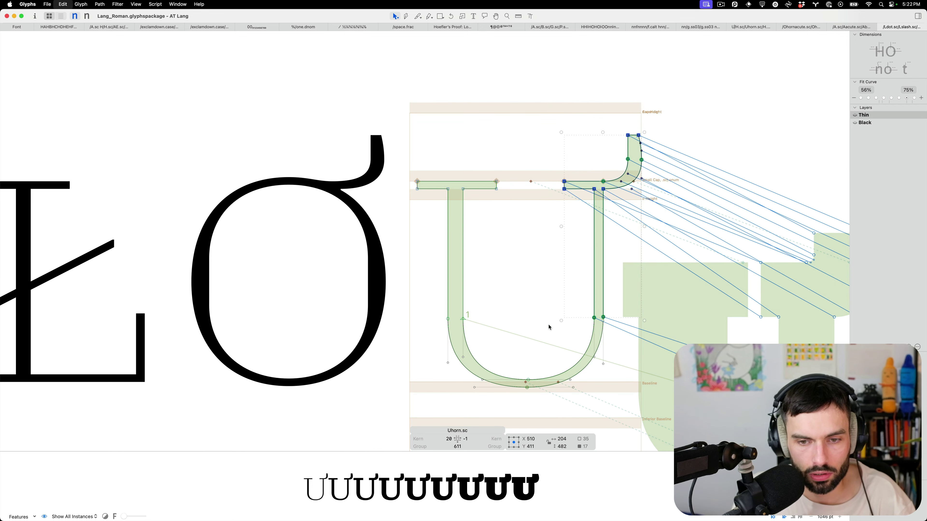
key(super+grave)
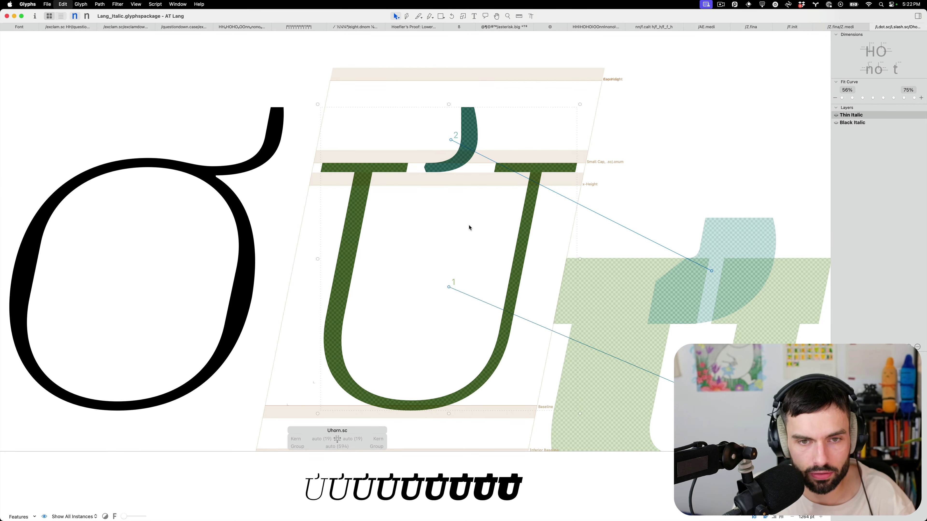
right_click(470, 224)
click(481, 230)
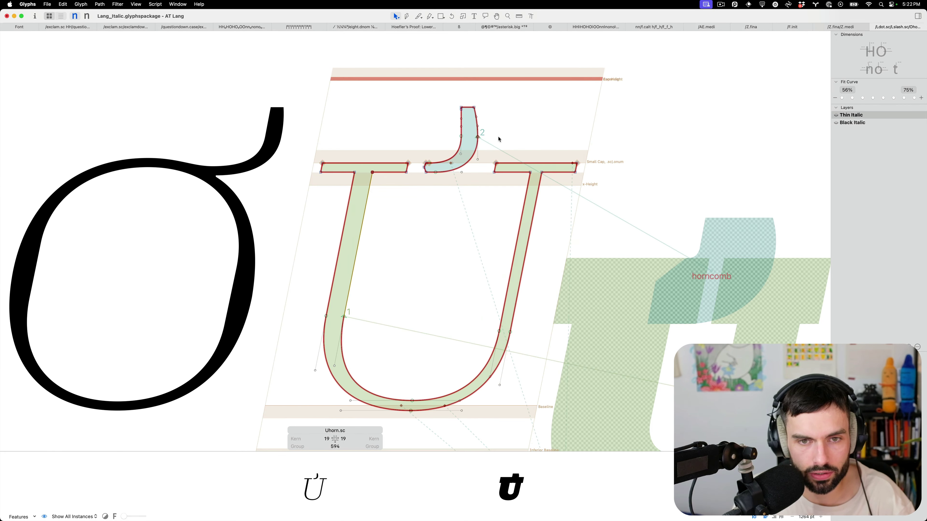
click(472, 164)
key(Delete)
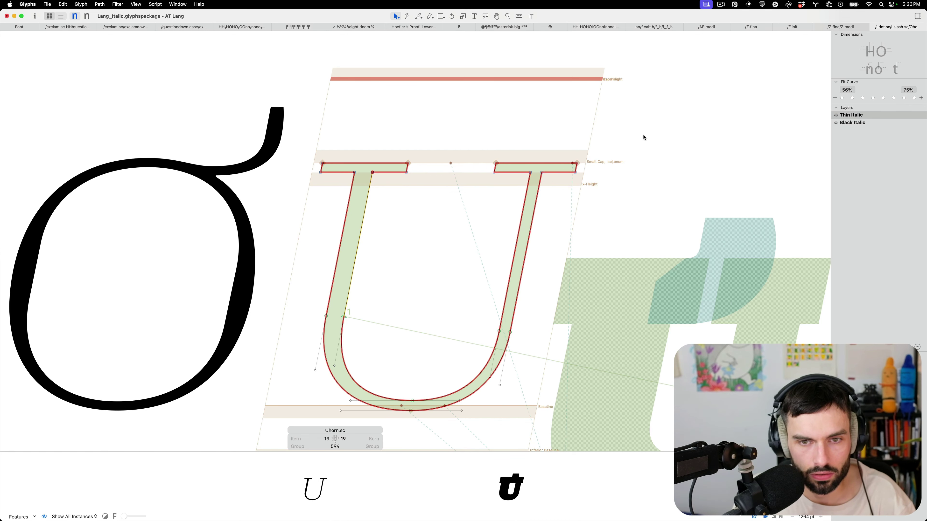
key(super+v)
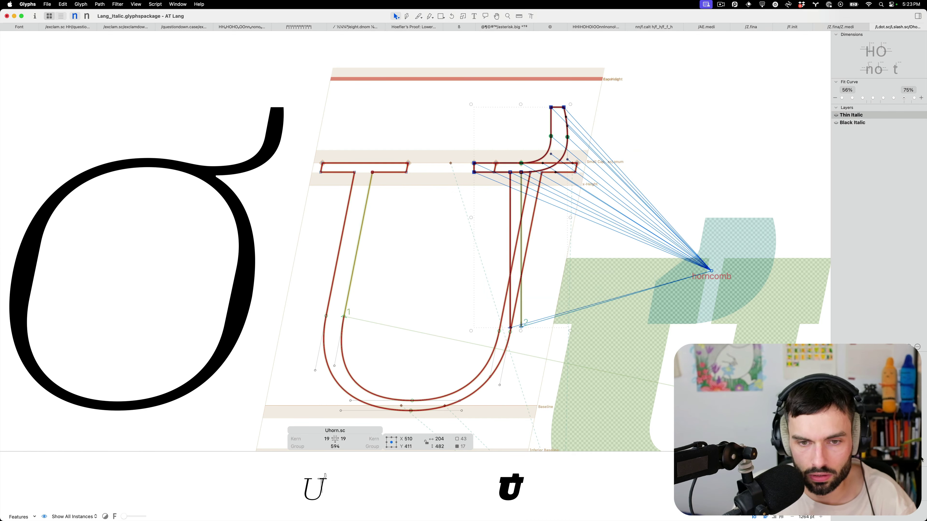
Slant the pasted Thin horn piece to the italic angle and move it right to X 564, over the U's right stem
key(shift+Right)
key(shift+Right)
key(shift+Right)
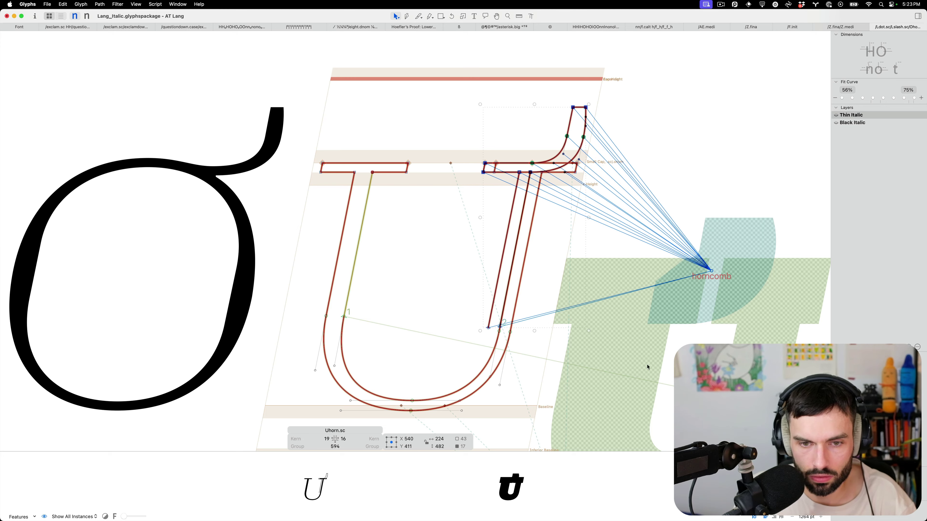
scroll(562, 350, up, 5)
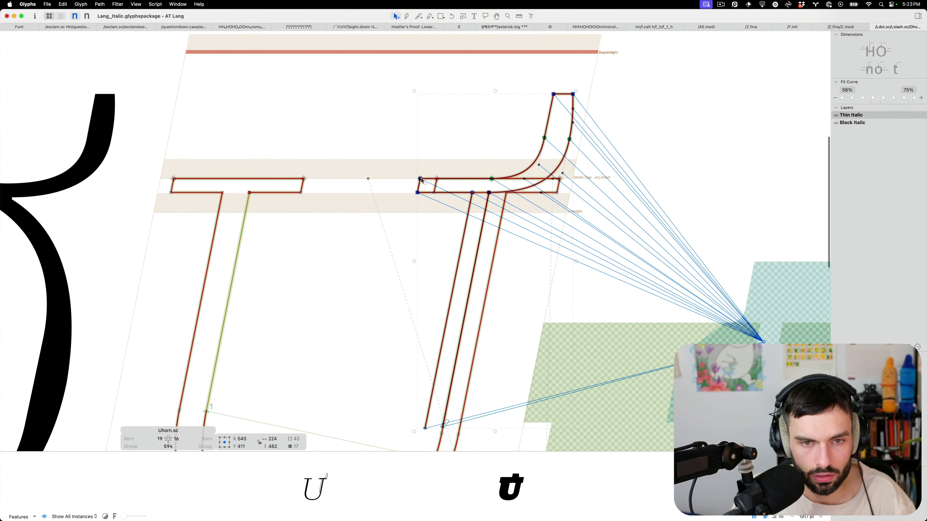
drag(422, 180, 439, 183)
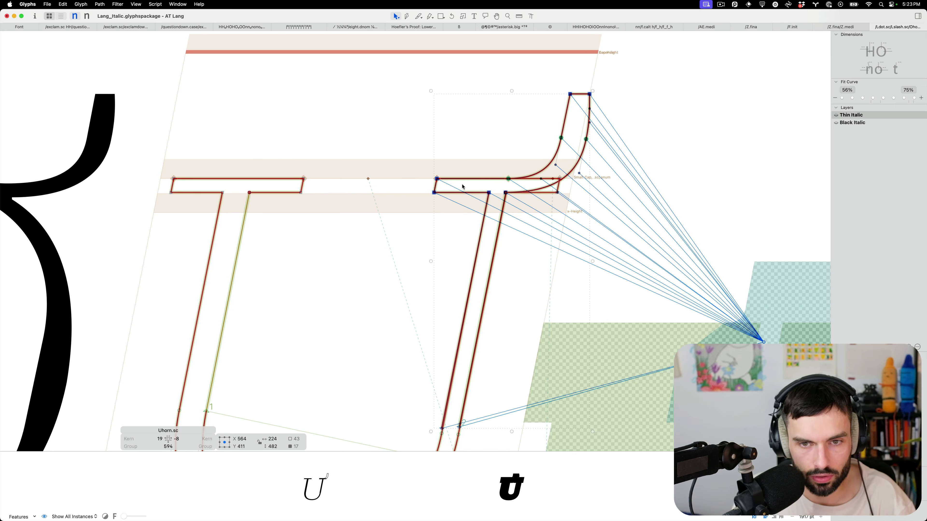
scroll(462, 187, down, 5)
scroll(451, 91, up, 10)
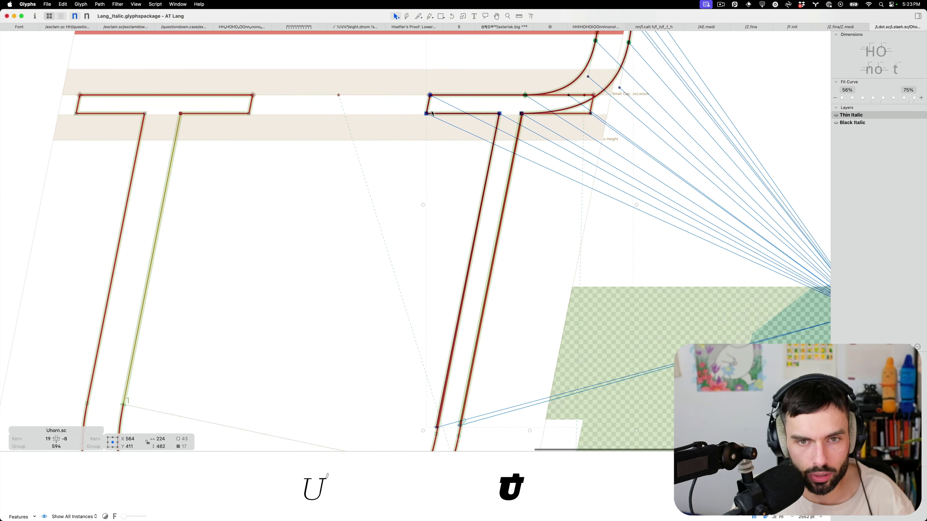
scroll(430, 115, down, 10)
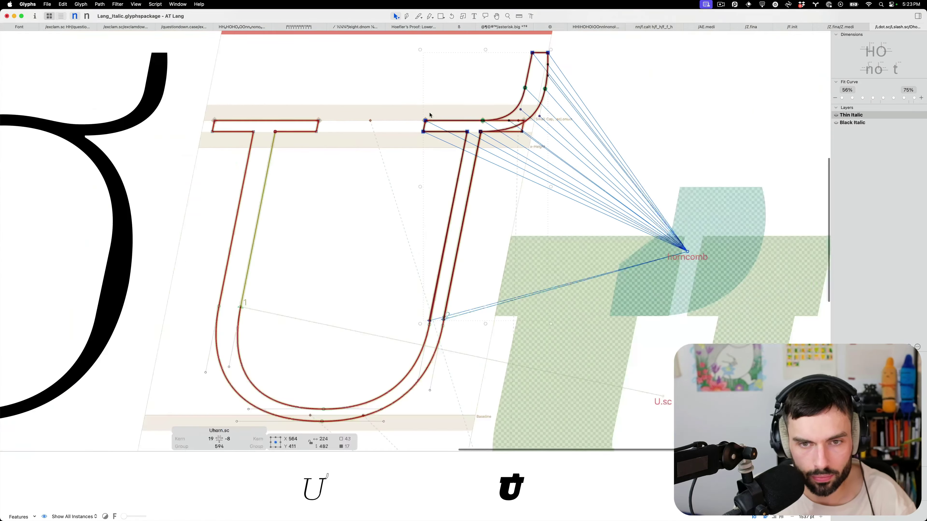
Remove the U's original right serif and upper stem nodes, and nudge the pasted horn piece to X 566
key(BackSpace)
drag(670, 82, 360, 350)
key(super+z)
key(super+z)
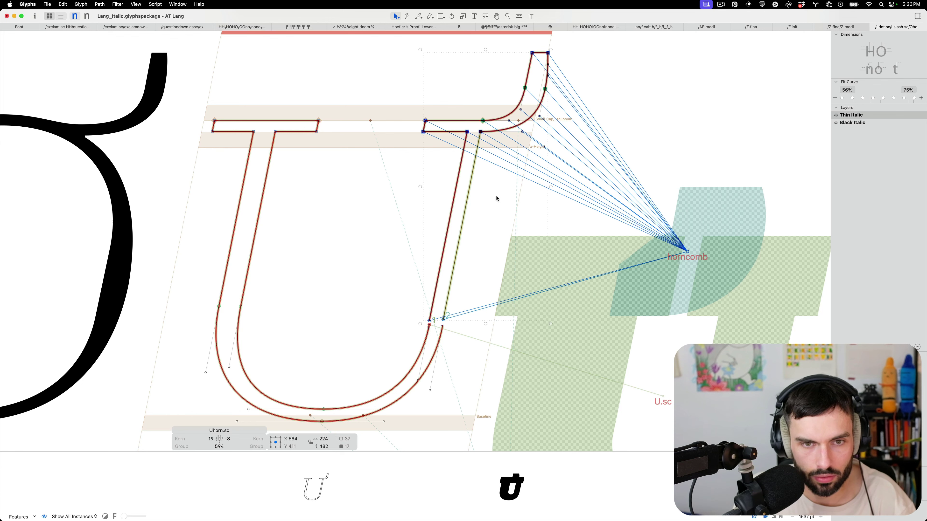
key(Right)
key(Right)
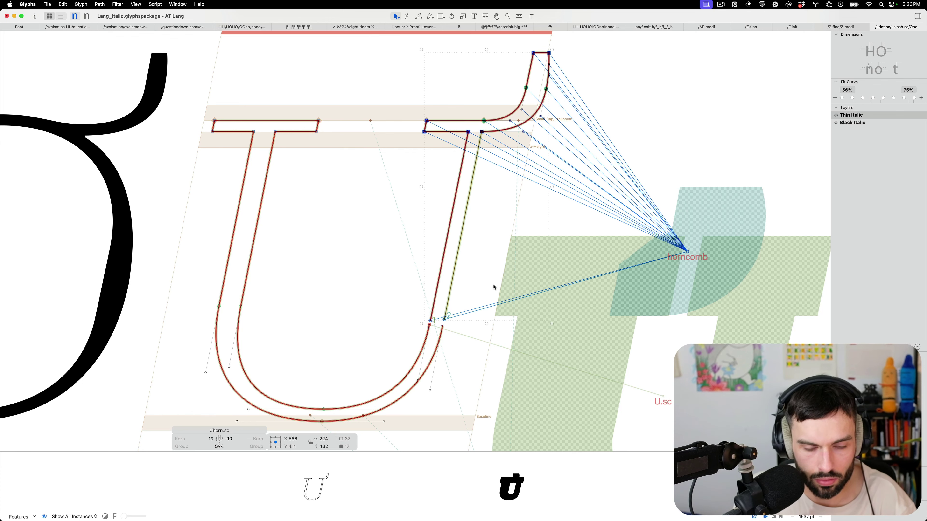
Join both open ends of the horn's stem to the matching ends of the U's bowl in the Thin Italic master
scroll(455, 334, up, 5)
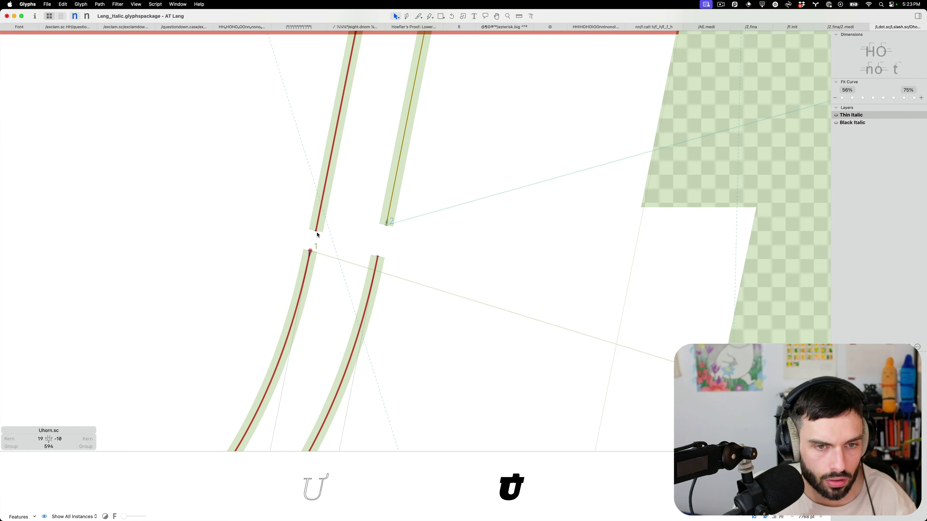
drag(316, 233, 310, 250)
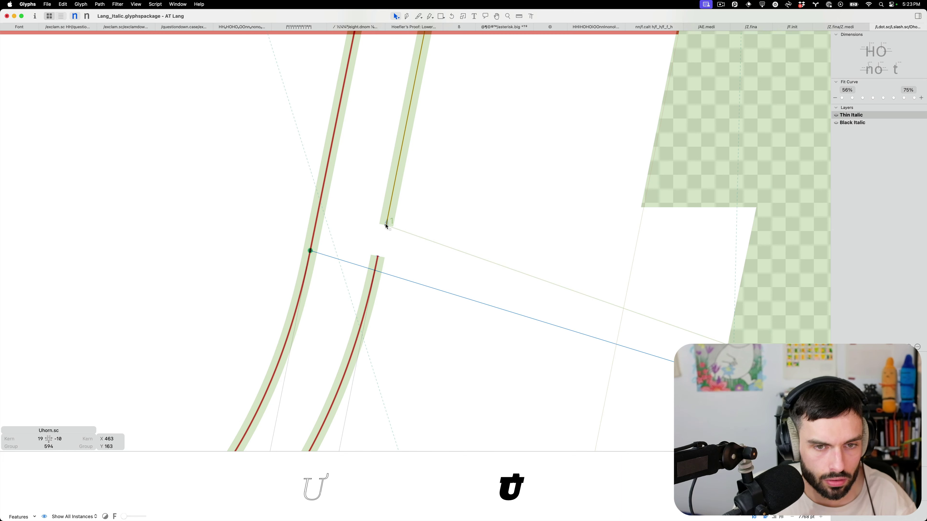
drag(386, 226, 378, 256)
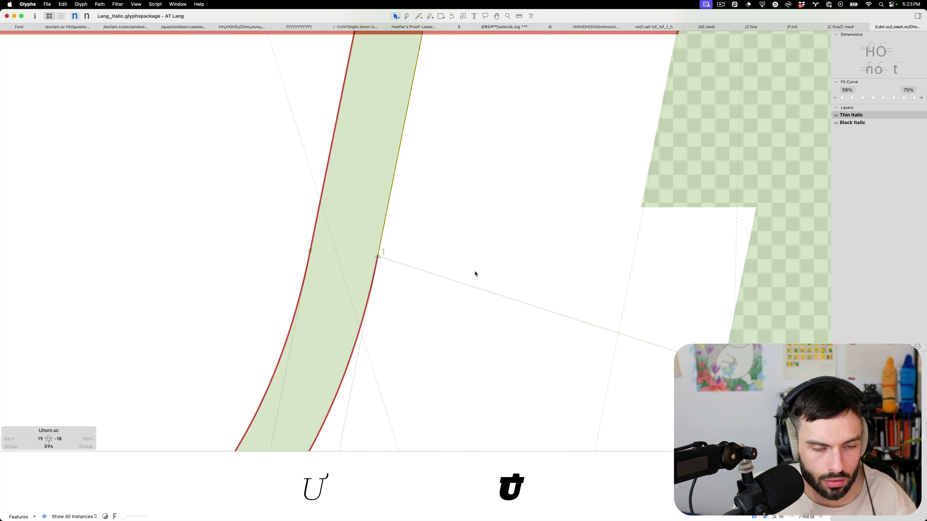
Set the Thin Italic Uhorn.sc right sidebearing to -1, matching the Roman glyph
scroll(475, 274, down, 6)
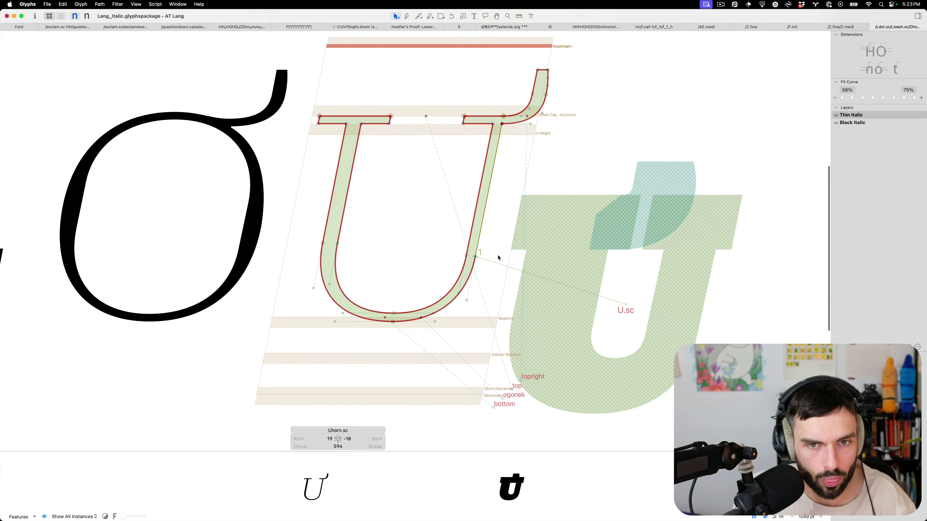
key(super+grave)
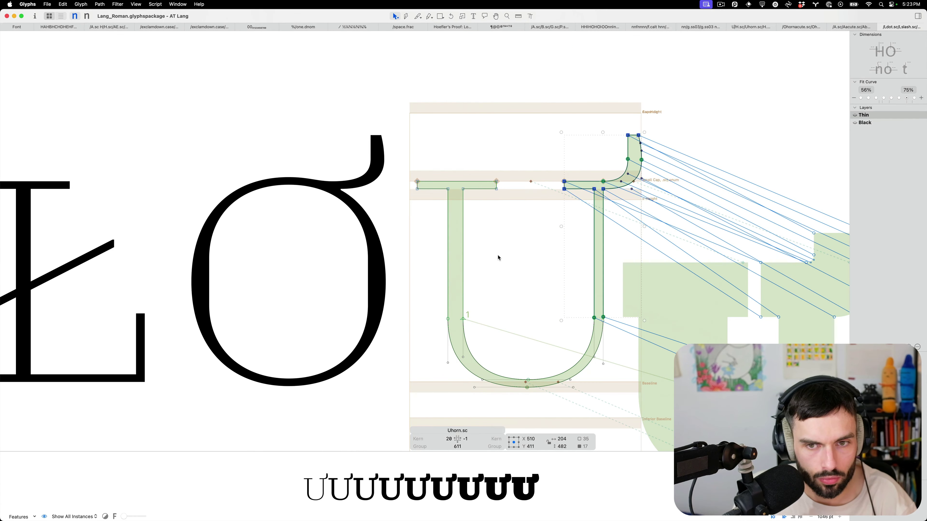
key(super+grave)
key(t)
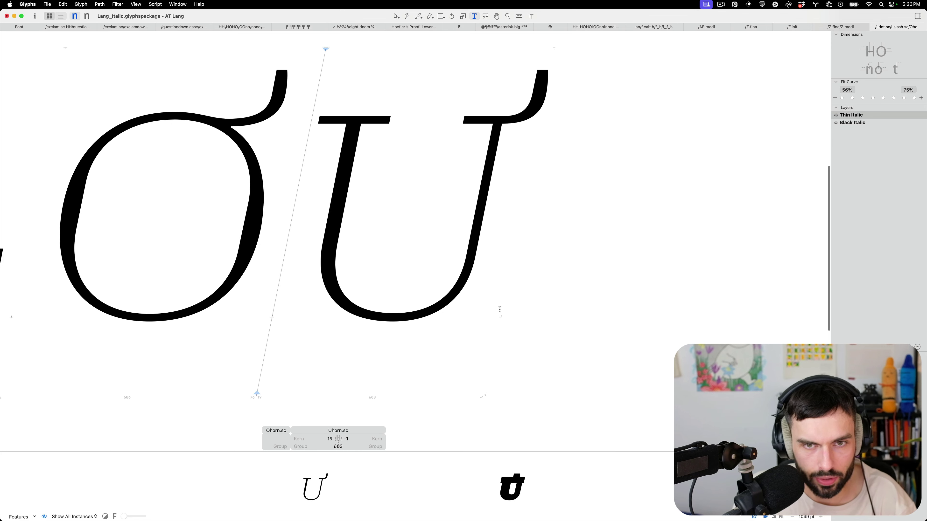
Copy the horn and upper right stem from the Roman Black Uhorn.sc and show the italic file's Black master
key(super+grave)
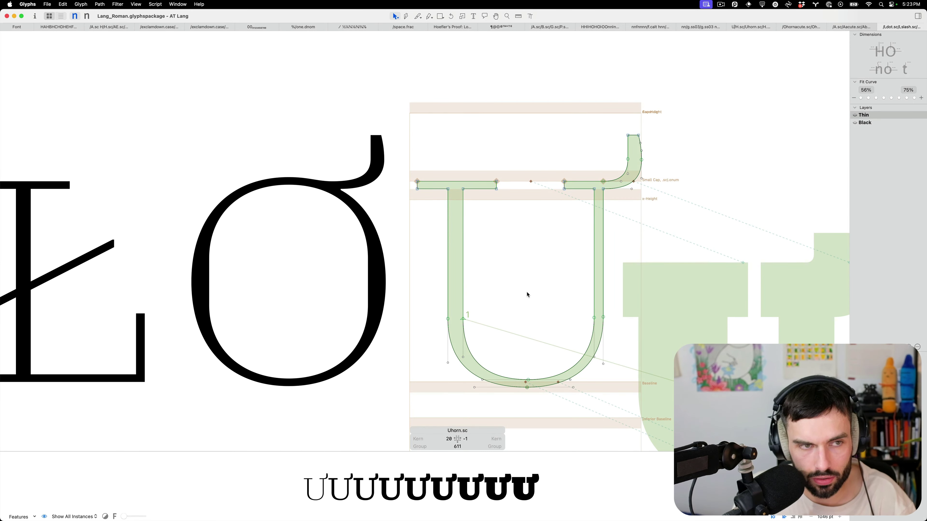
key(super+2)
drag(712, 110, 532, 317)
key(super+grave)
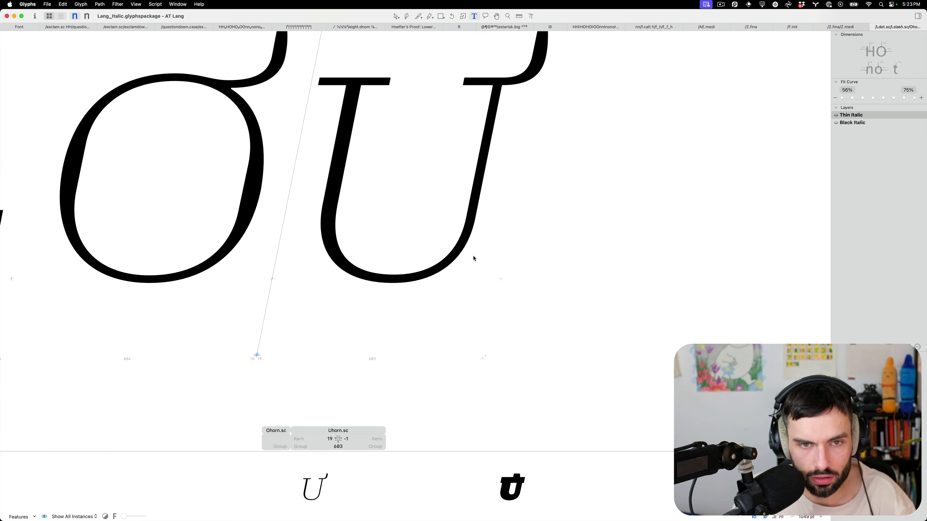
key(super+2)
double_click(428, 149)
double_click(428, 151)
key(super+a)
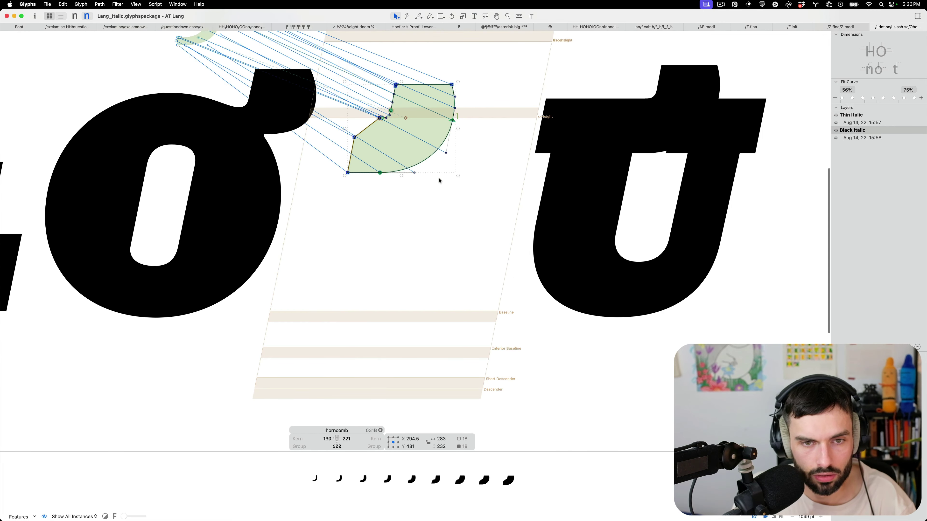
click(596, 192)
key(Escape)
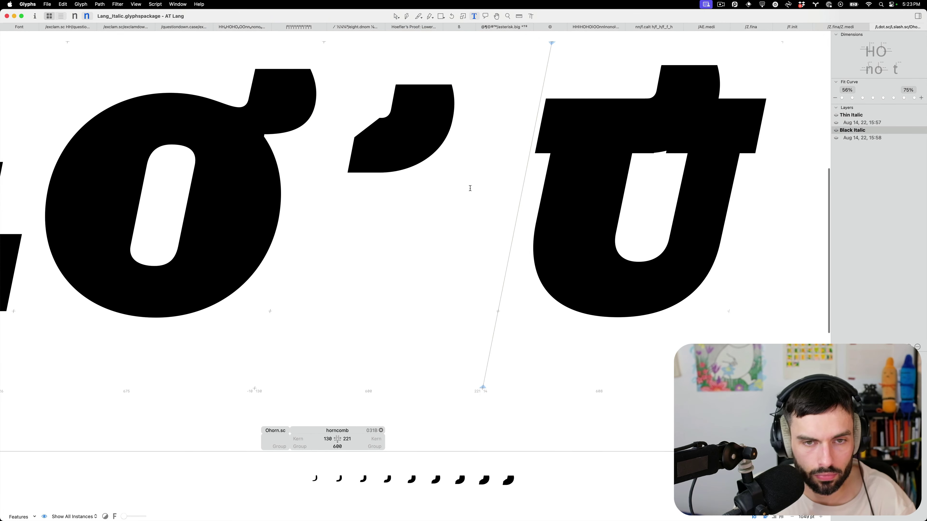
In the Black Italic Uhorn.sc, delete the horn component, decompose the U and paste the copied Roman Black horn piece
double_click(427, 191)
key(super+a)
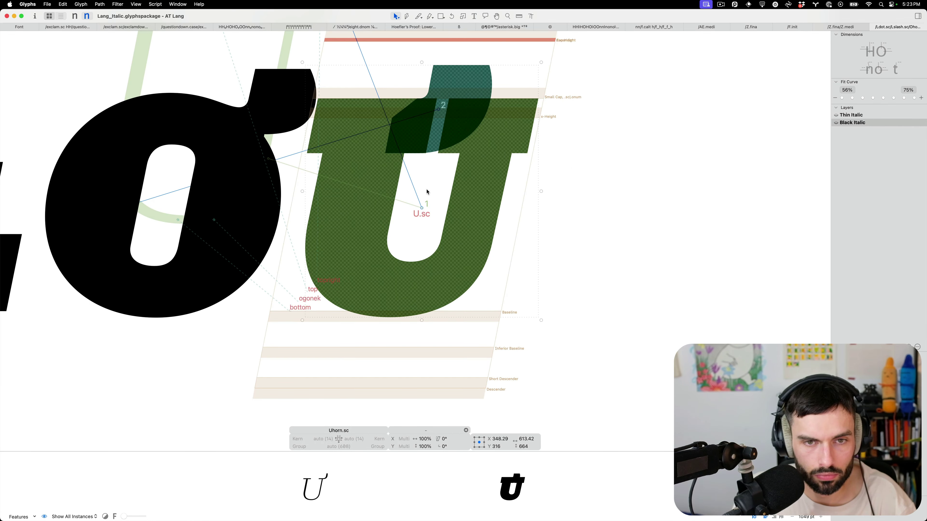
right_click(427, 191)
click(419, 190)
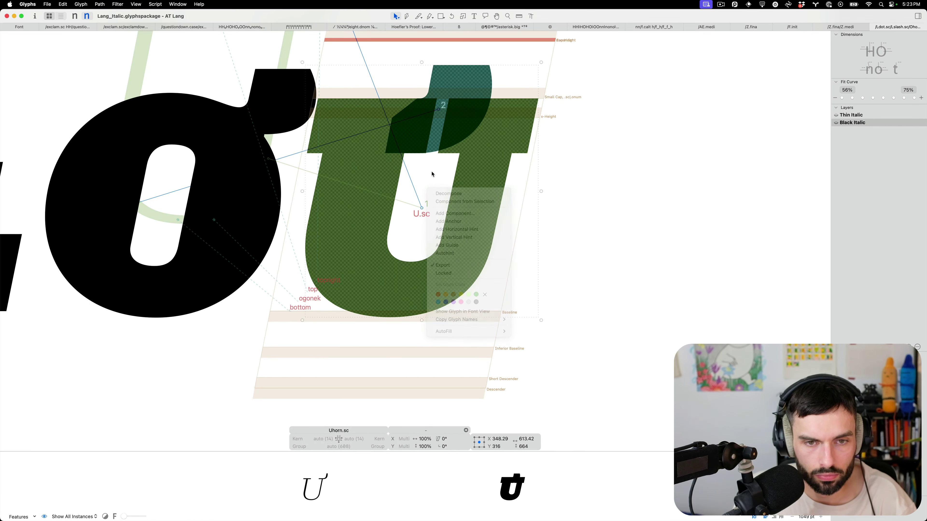
drag(419, 190, 508, 65)
key(Delete)
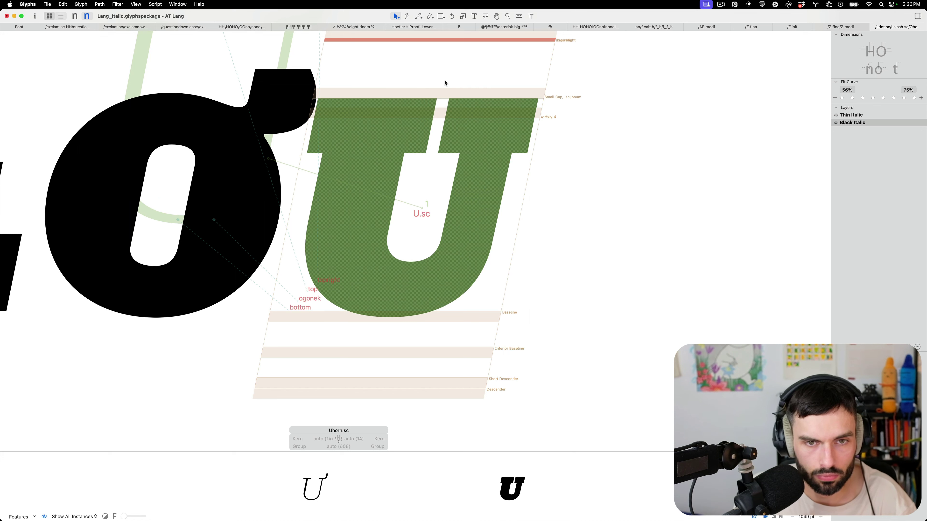
right_click(445, 82)
click(452, 84)
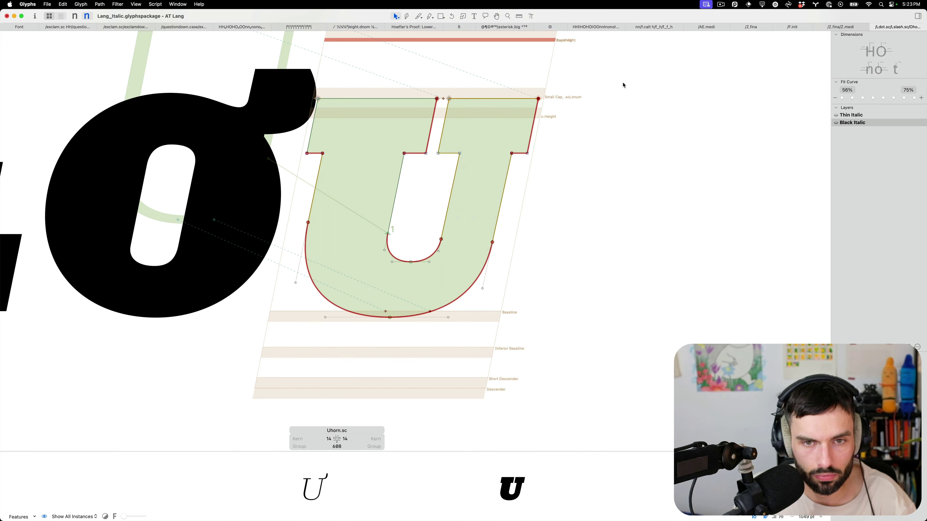
key(super+v)
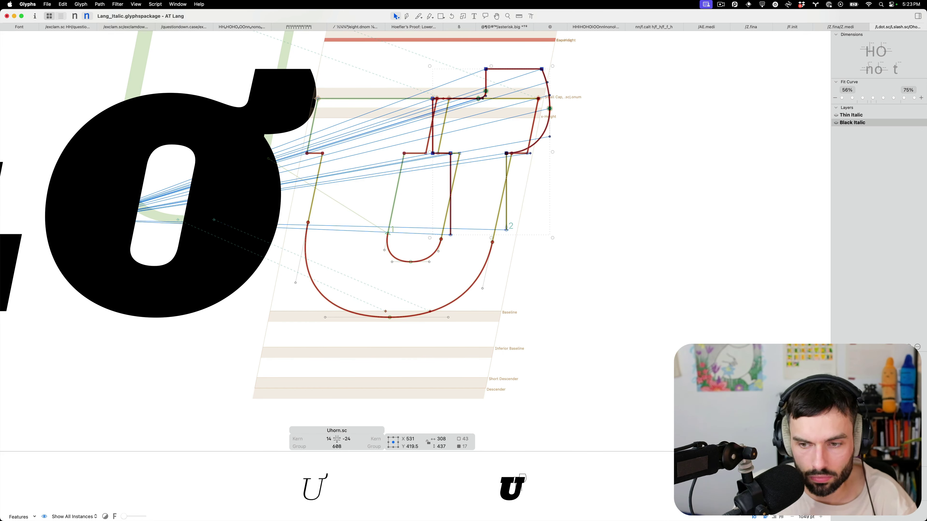
Slant the pasted Roman horn piece to the italic angle in the Black Italic Uhorn.sc
key(alt+super+r)
key(alt+super+r)
key(alt+super+r)
scroll(531, 144, up, 5)
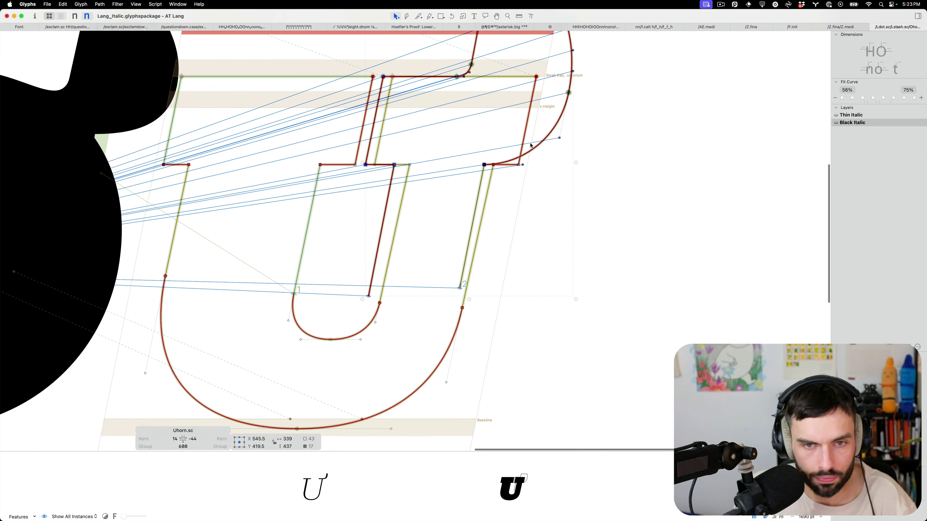
Move the slanted horn piece 20 units to the right over the U's right stem
key(Right)
key(Right)
key(Right)
key(Right)
key(Right)
key(Right)
key(Right)
key(Right)
key(Right)
key(Right)
key(Right)
key(Right)
key(Right)
key(Right)
key(Right)
key(Right)
key(Right)
key(Right)
key(Right)
key(Right)
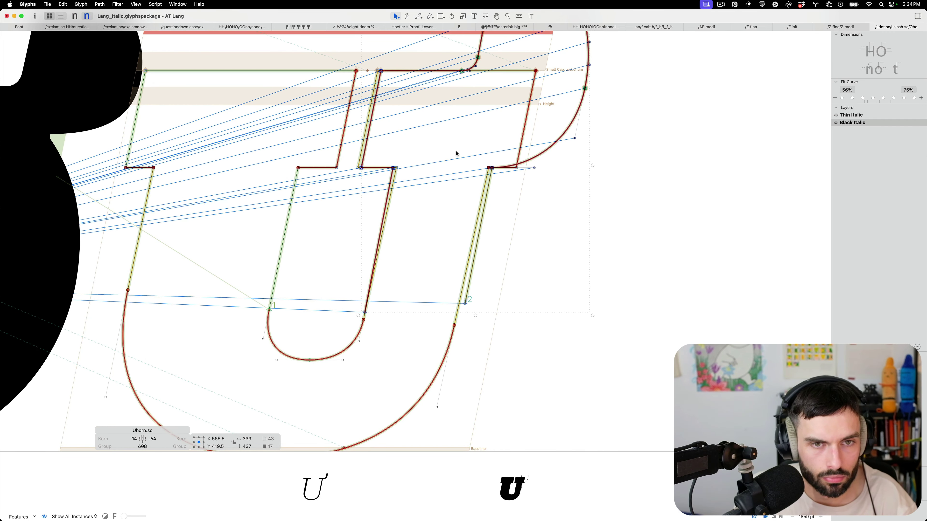
Replace the Black U's original upper right stem and serif nodes with the horn piece, leaving the outline ends open
click(429, 177)
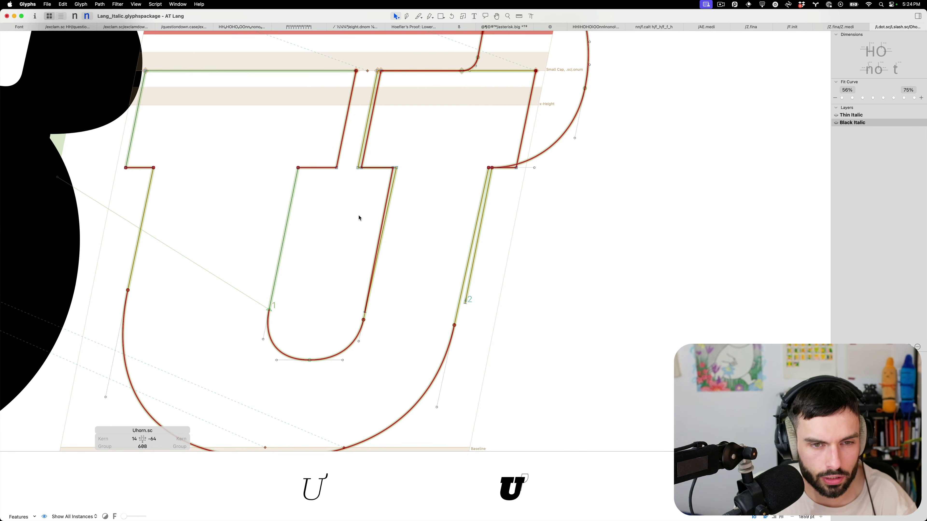
click(558, 138)
key(Delete)
drag(589, 41, 419, 213)
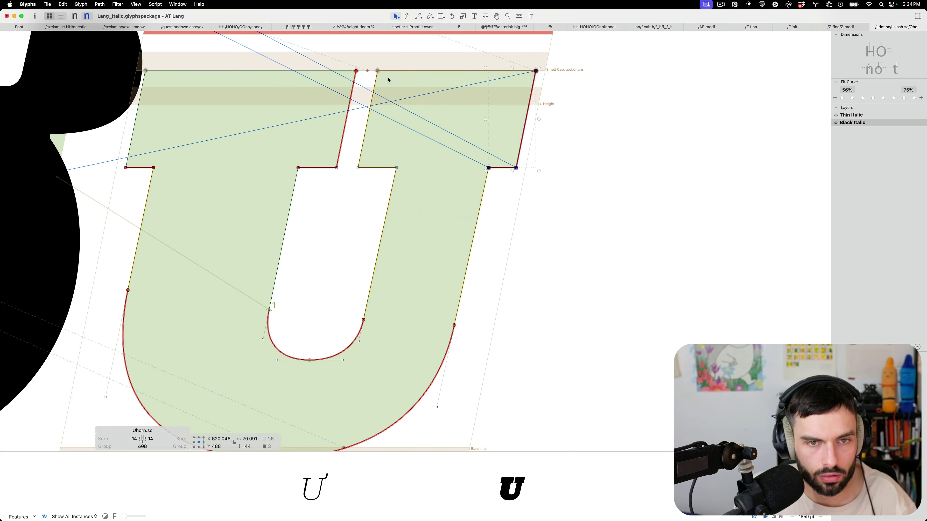
drag(414, 56, 363, 185)
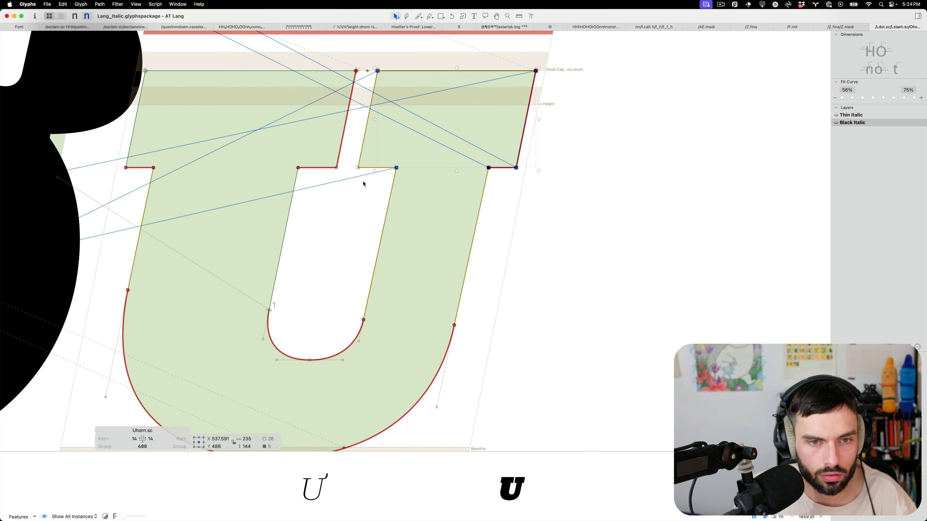
drag(461, 331, 335, 281)
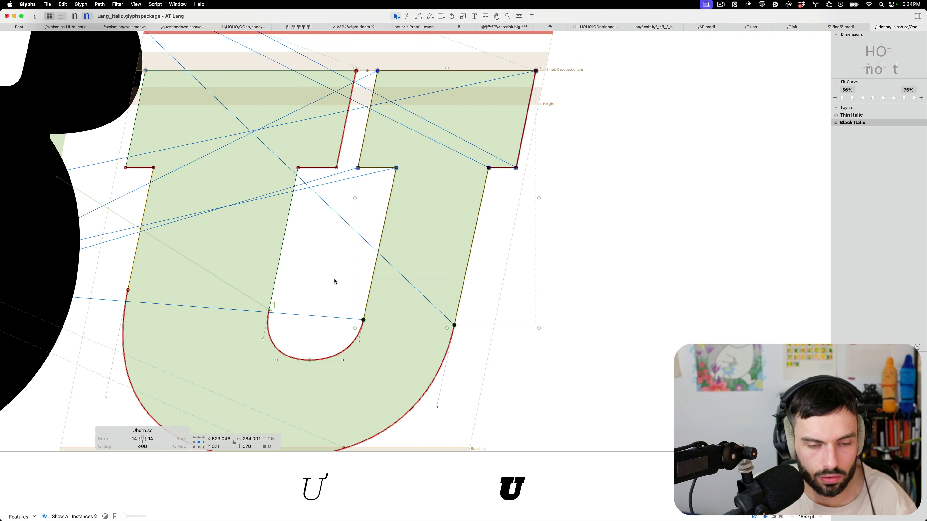
key(super+z)
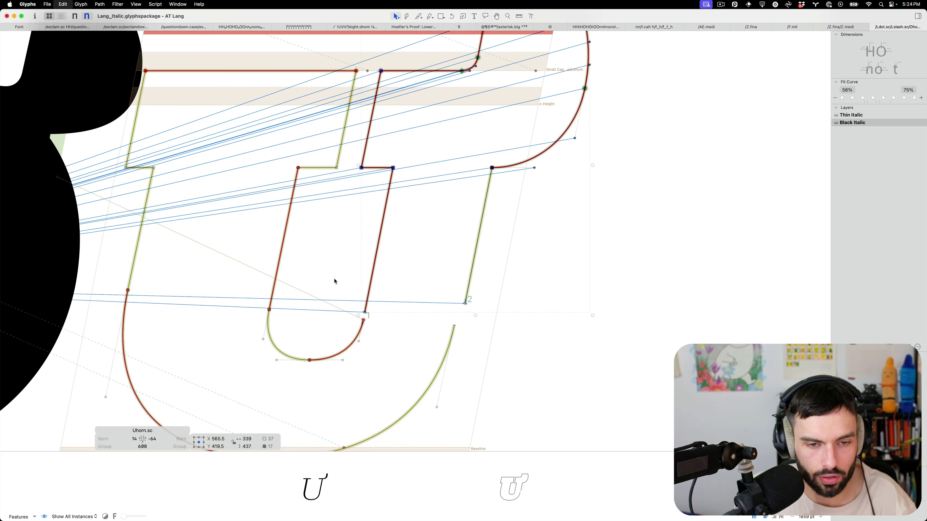
Join the horn stem's open ends to the U's bowl and shift the horn's lower junction node left to X 582
click(328, 303)
drag(365, 314, 455, 325)
key(Left)
key(Left)
key(Left)
key(Left)
key(Left)
key(Left)
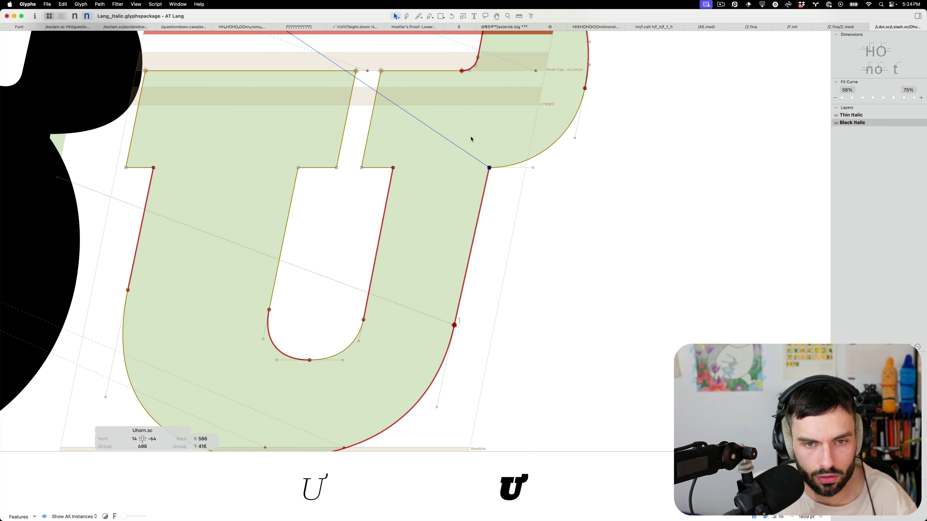
key(Left)
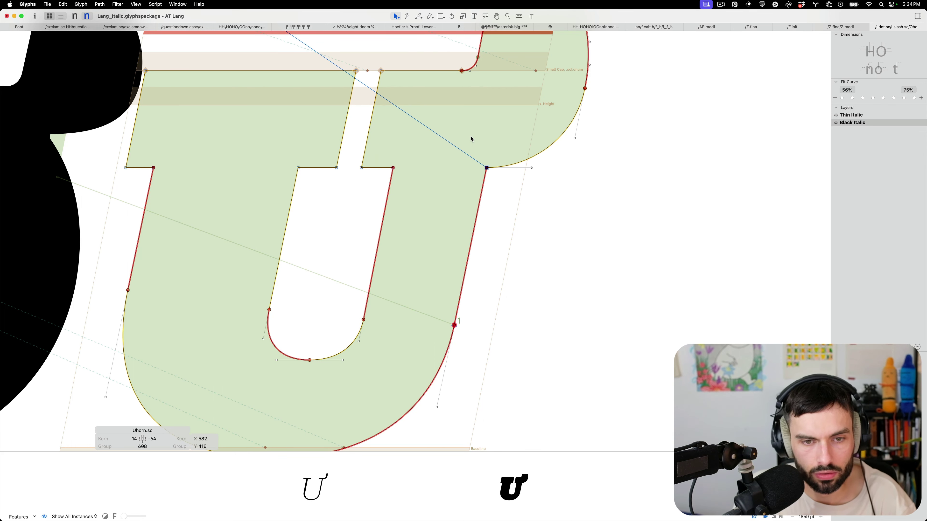
Align the two overlapping nodes where the right stem meets the outer bowl at X 534, Y 182, and remove the duplicate
key(t)
key(super+minus)
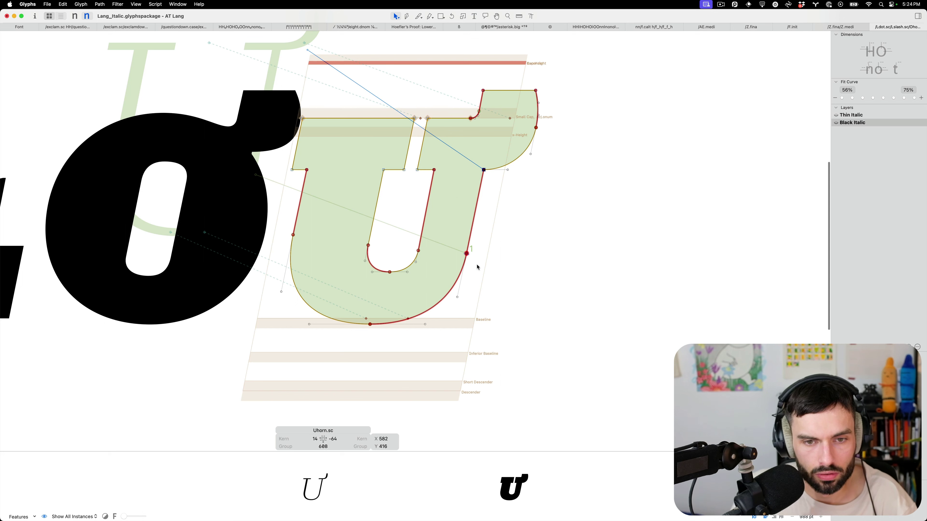
drag(477, 267, 434, 229)
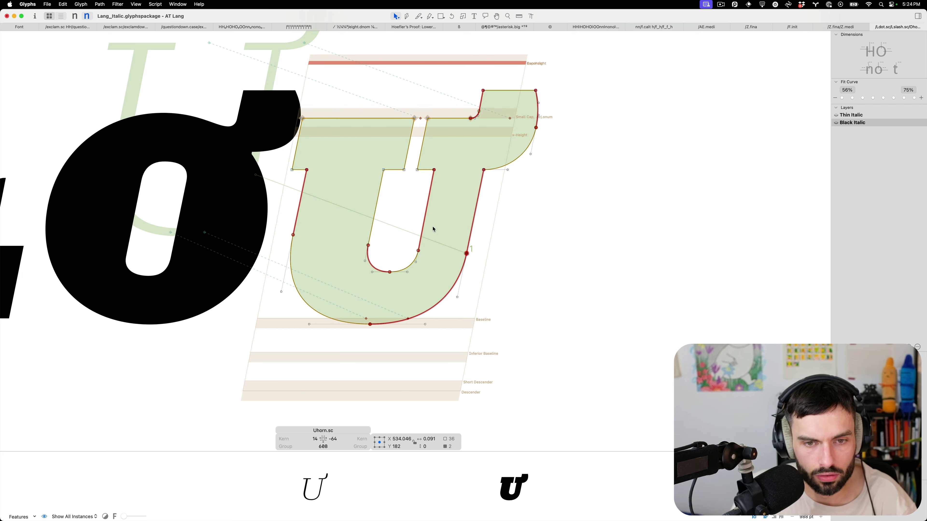
key(super+shift+a)
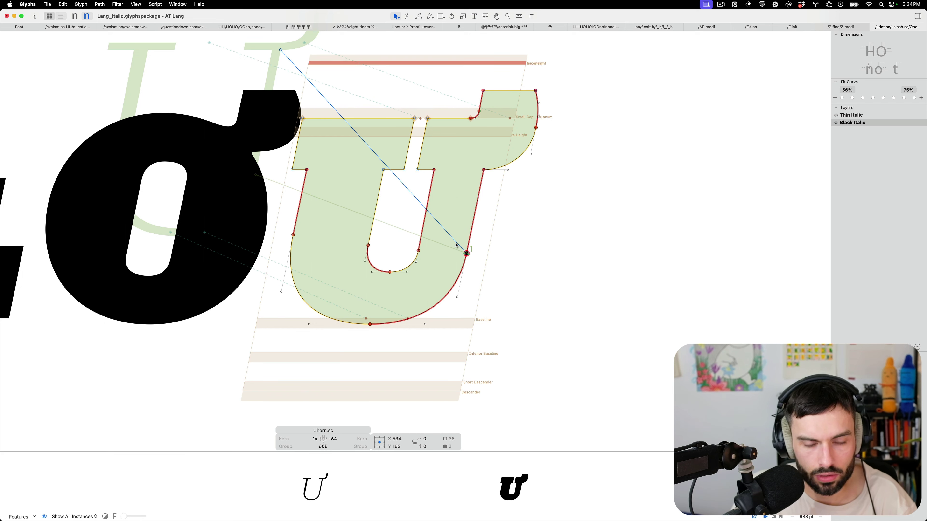
scroll(461, 252, up, 10)
scroll(371, 242, up, 8)
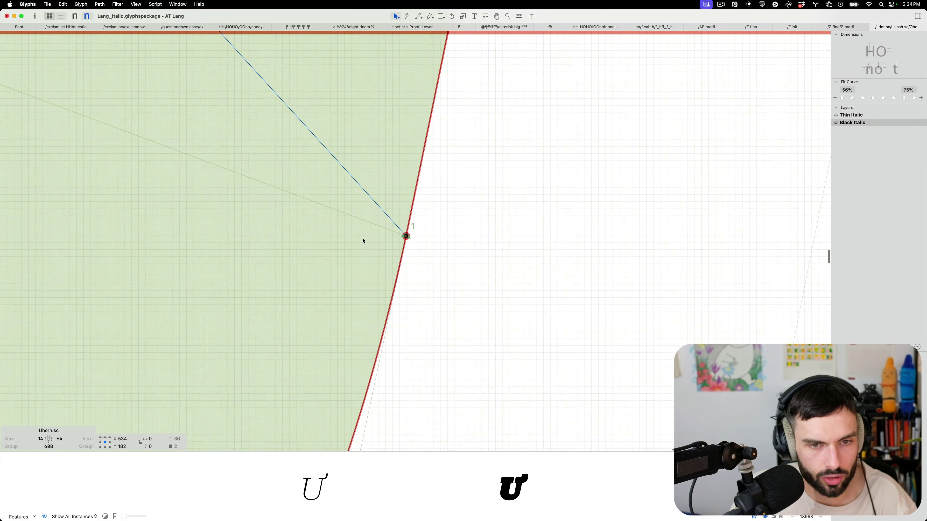
drag(483, 234, 575, 222)
key(super+z)
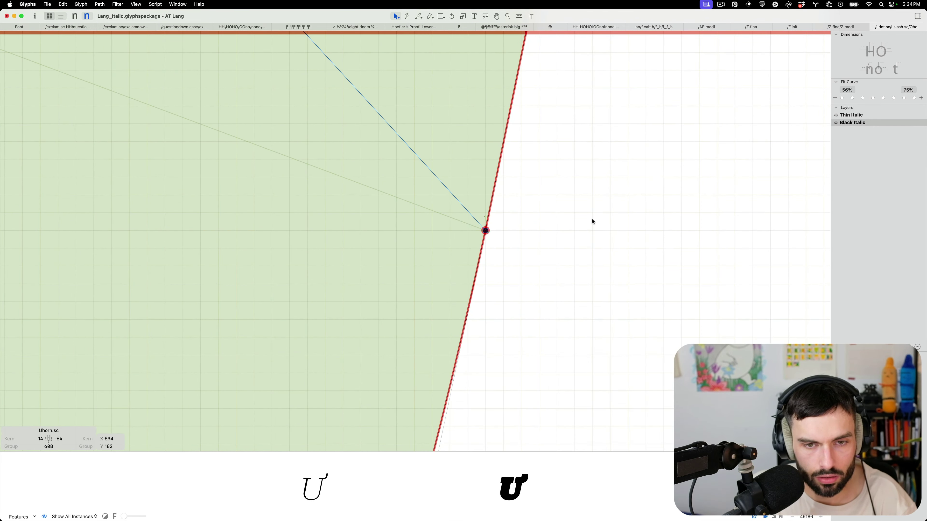
scroll(591, 221, down, 5)
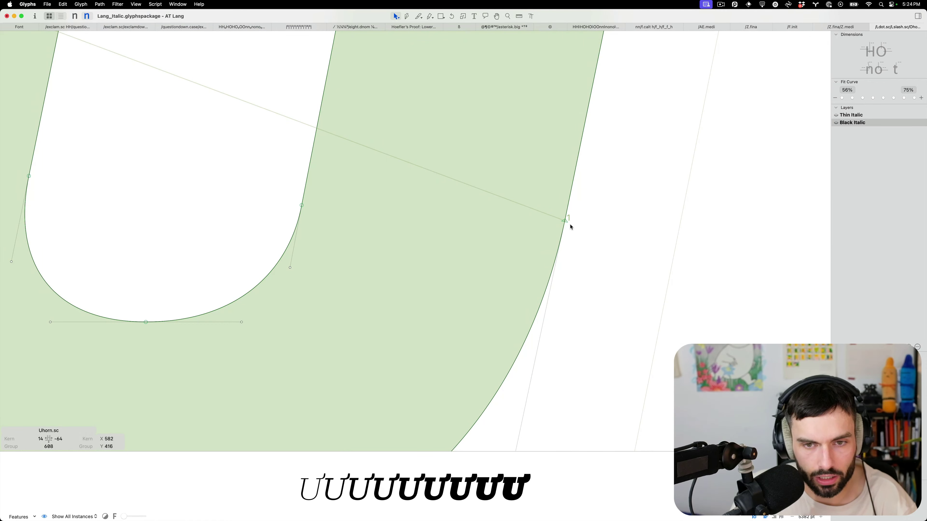
scroll(569, 224, down, 4)
key(t)
scroll(507, 207, down, 3)
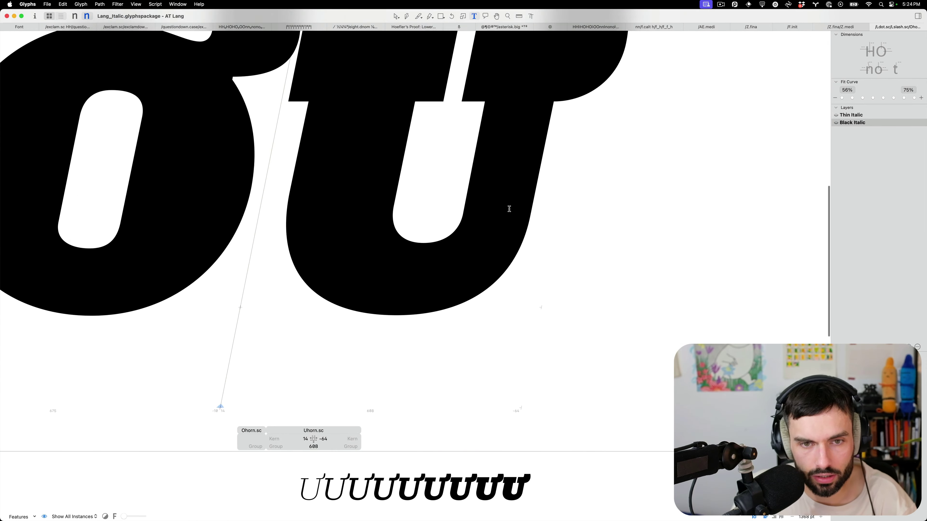
scroll(506, 205, down, 3)
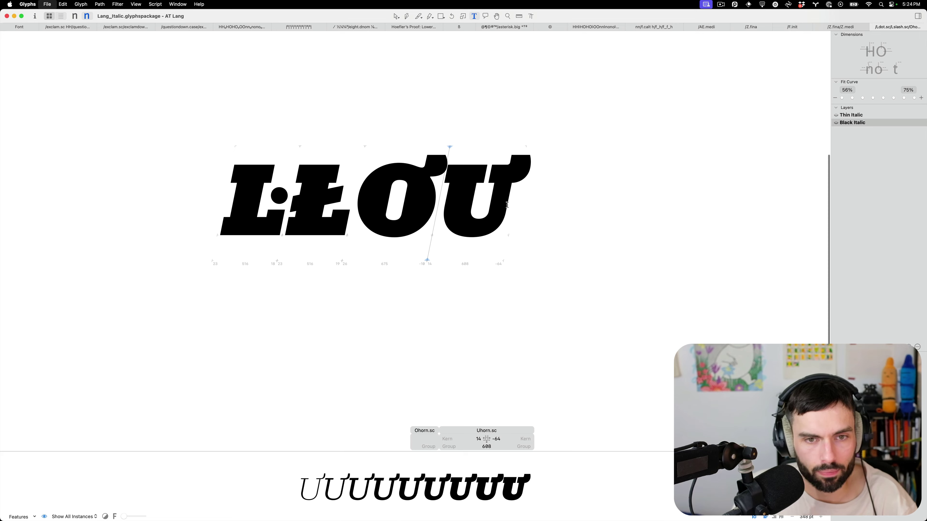
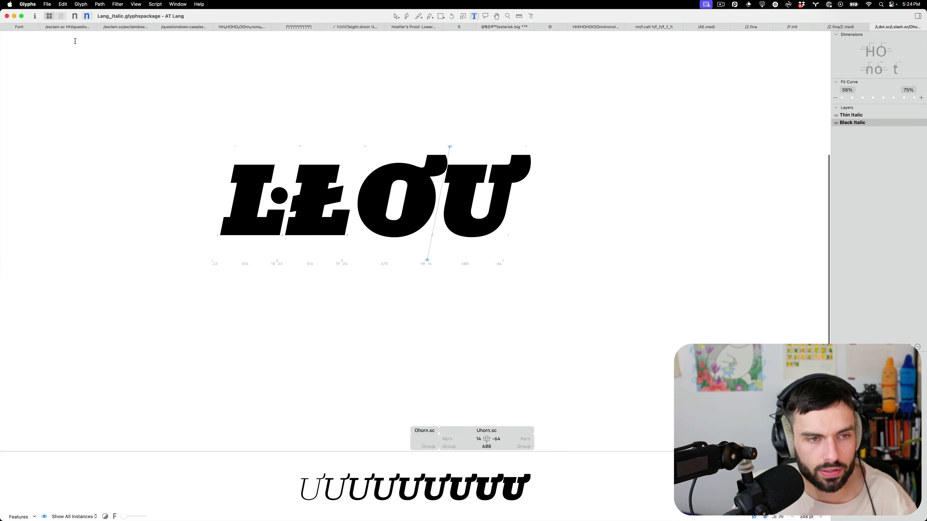
Add glyphs to the font from the clipboard-history list of Ohorn and Uhorn small caps with acute, dotbelow, grave, hookabove and tilde
click(23, 27)
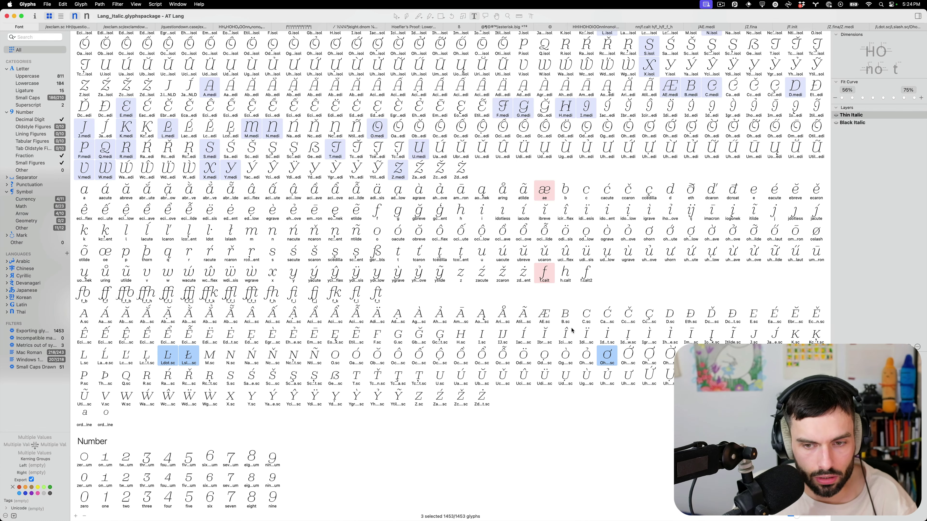
key(super+shift+g)
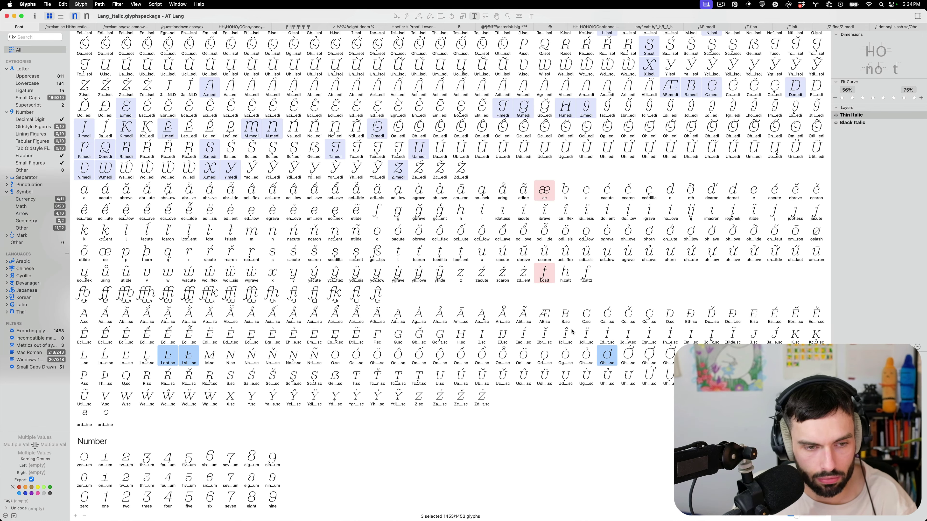
key(super+shift+v)
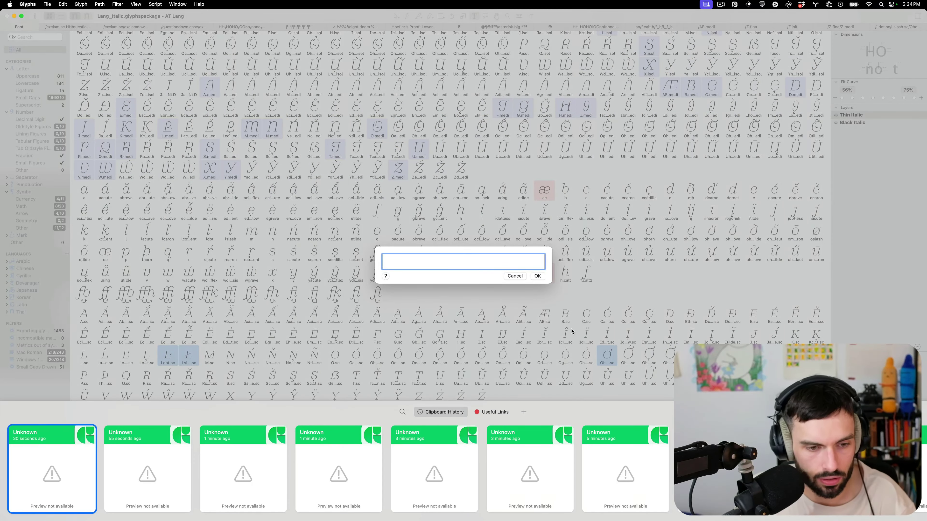
key(Right)
key(Right)
key(Right)
key(Right)
key(Right)
key(Right)
key(Right)
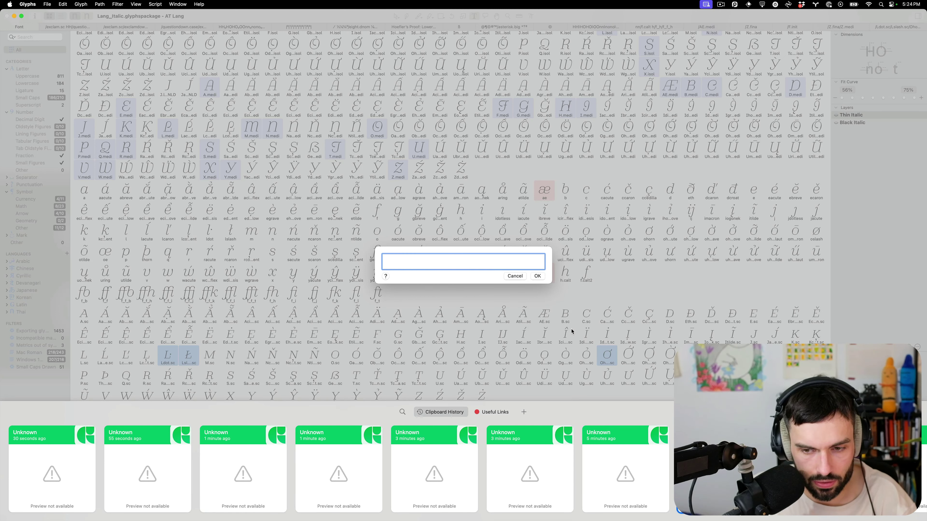
key(Right)
key(Right)
key(Right)
key(Right)
key(Right)
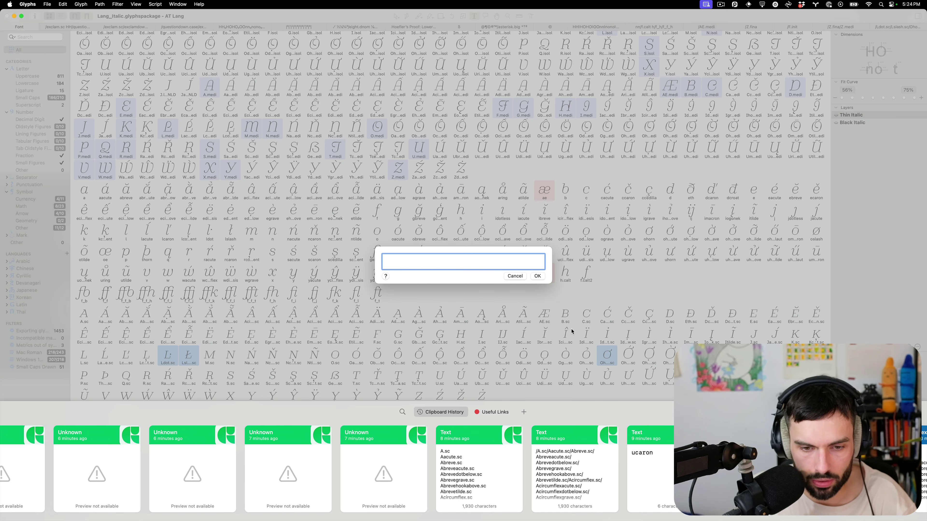
key(Right)
key(Right)
key(Right)
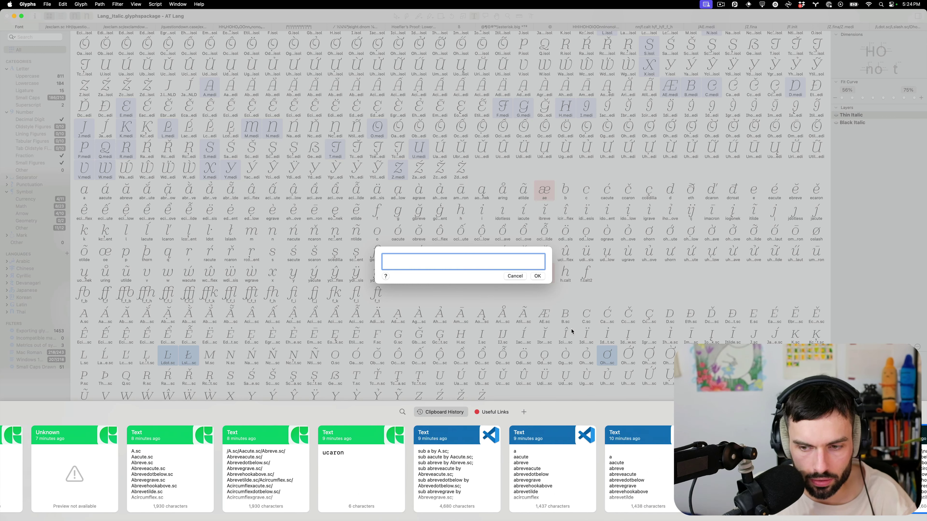
key(Right)
key(Right)
key(Right)
key(Right)
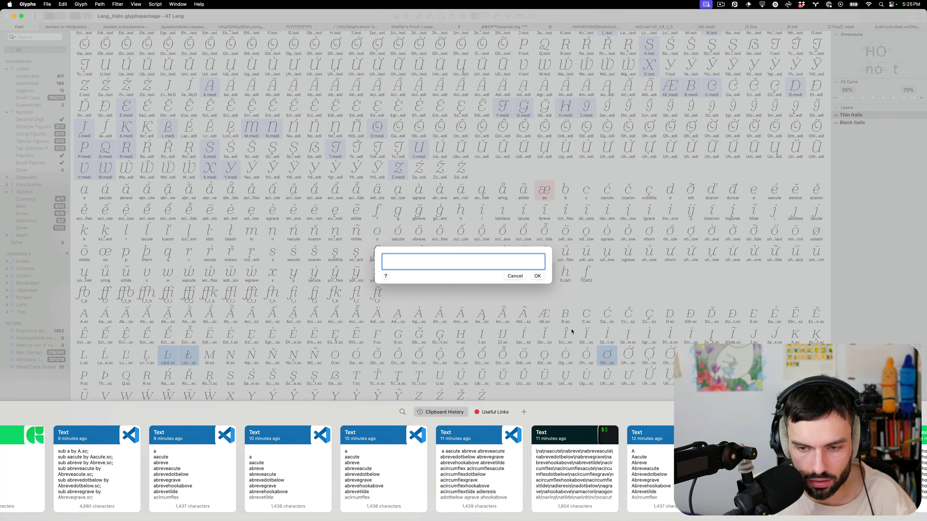
key(Right)
key(Right)
key(Right)
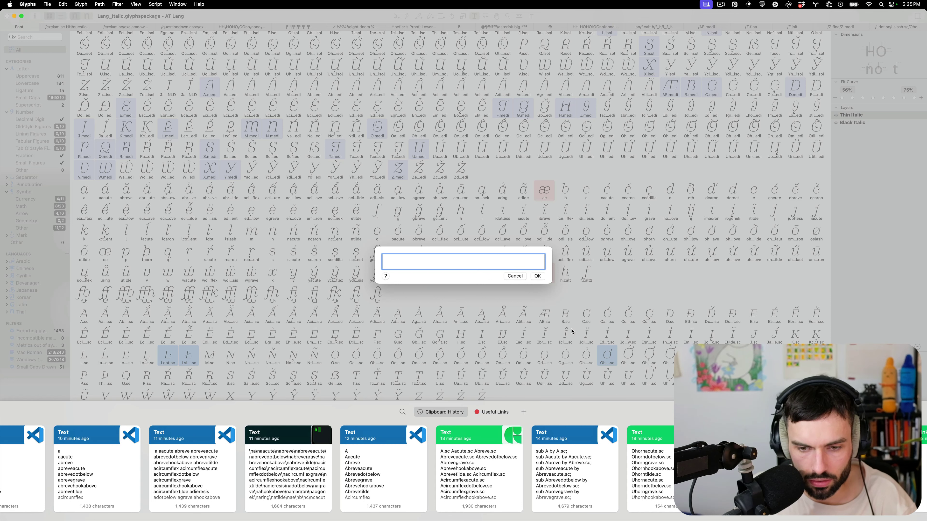
key(Left)
key(Return)
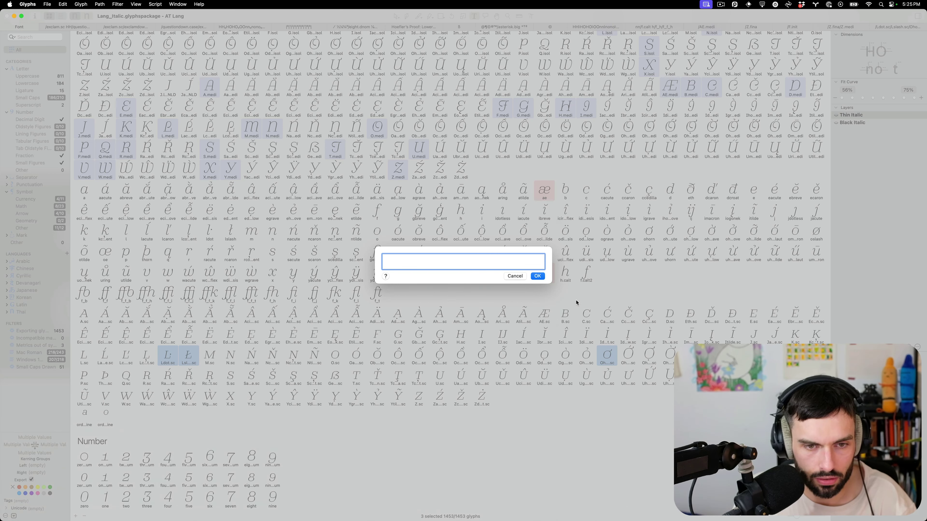
Generate the listed accented horn small caps, replacing the versions already in the font
key(BackSpace)
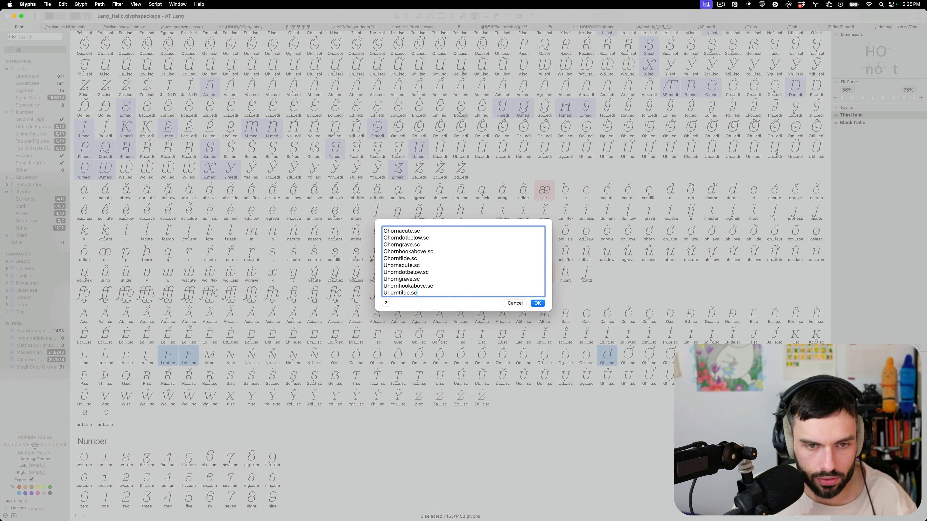
click(539, 303)
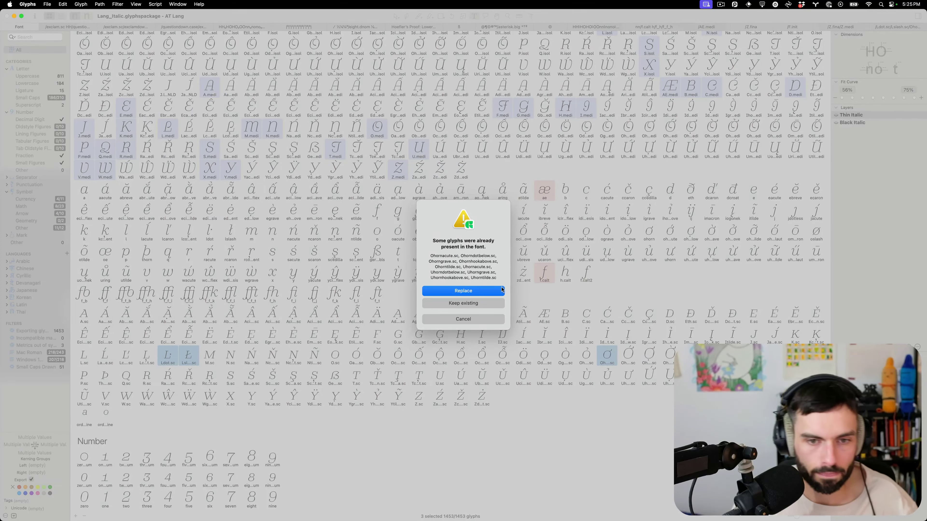
click(480, 290)
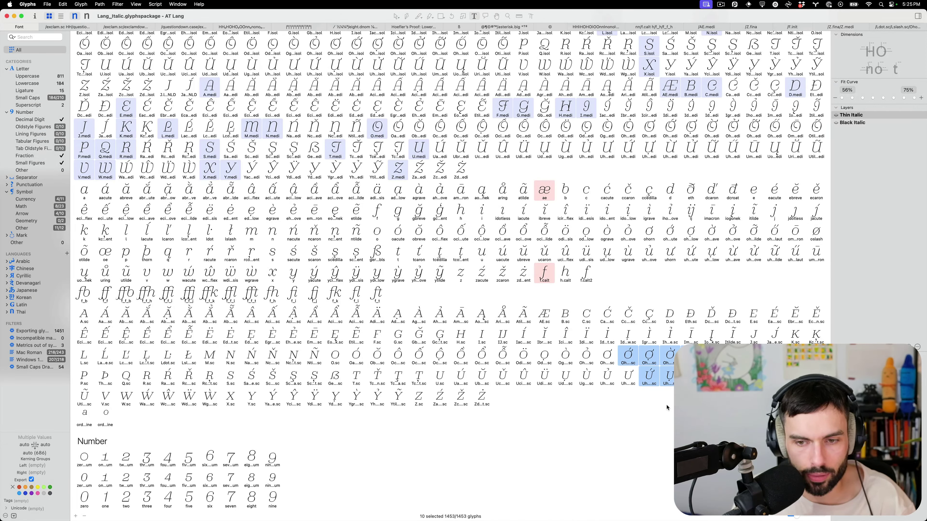
Show the Black Italic master and open the ten regenerated horn glyphs in a new edit tab
key(super+2)
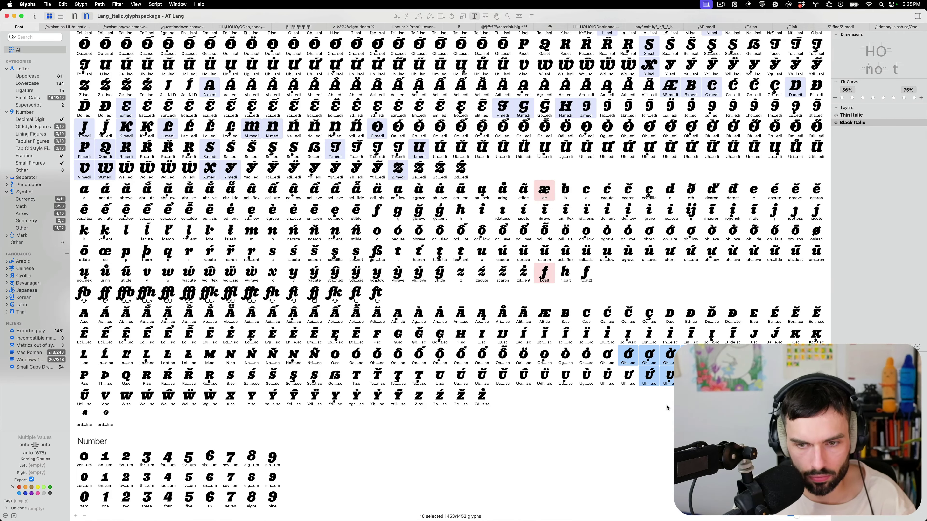
key(super+t)
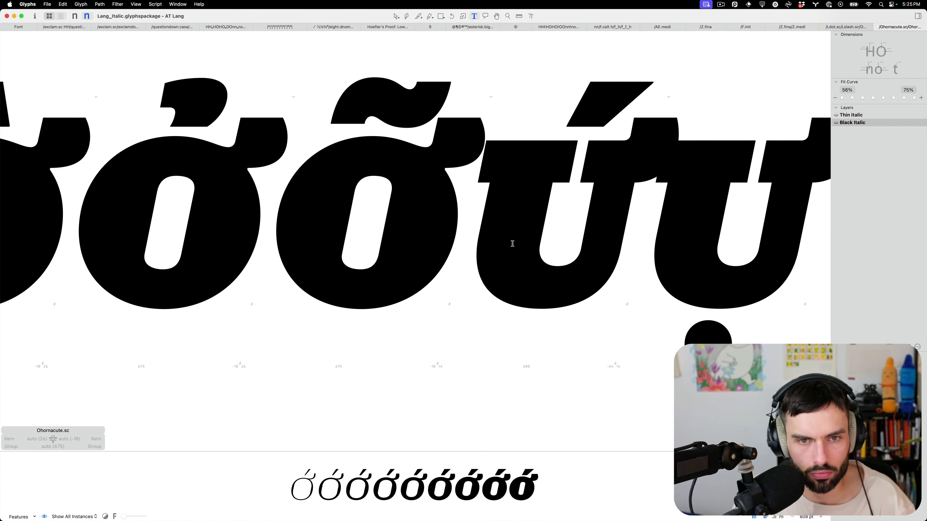
scroll(497, 239, up, 5)
Insert the base Ohorn.sc beside its accented versions and place its top anchor at X 374, Y 560 in Black Italic
click(447, 231)
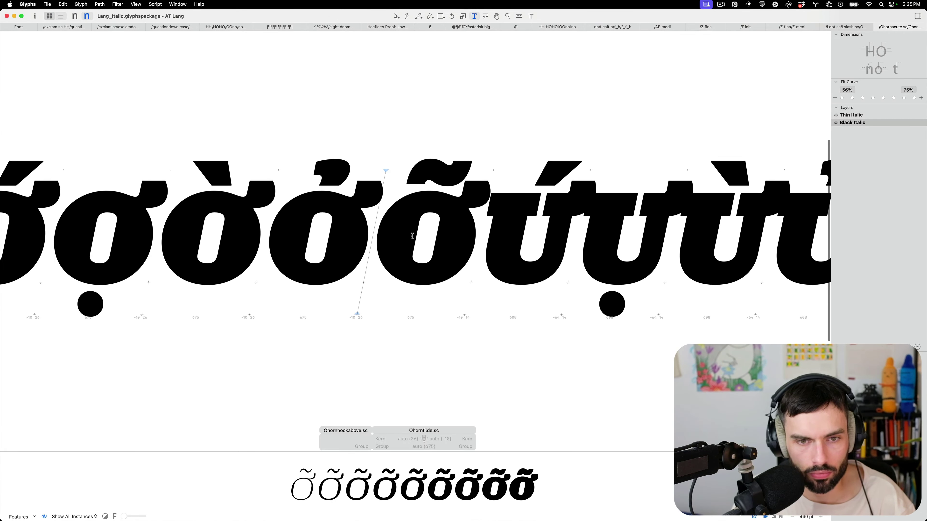
key(Escape)
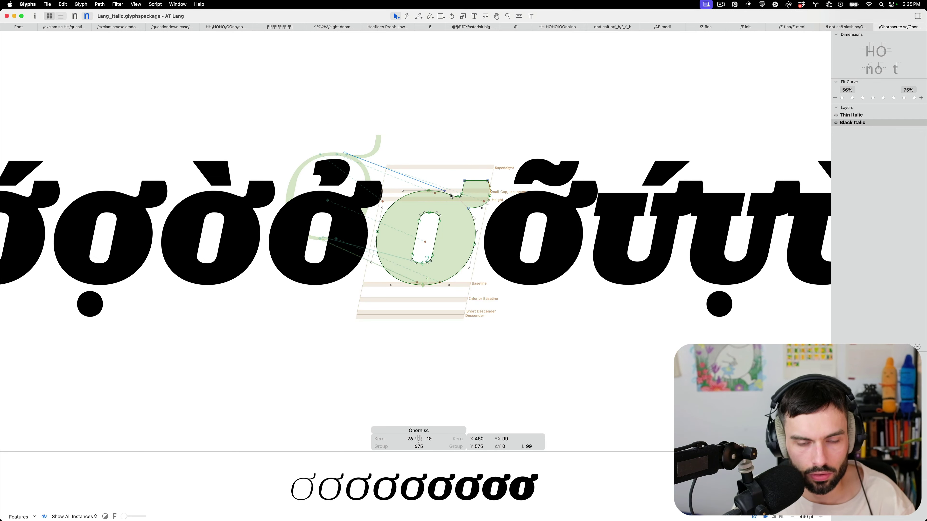
click(434, 193)
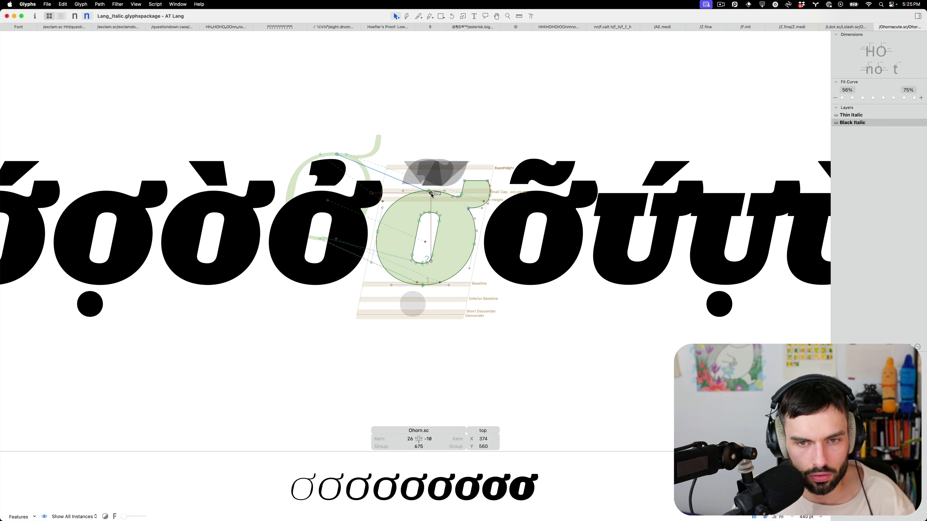
Insert the base Uhorn.sc beside its accented versions and shift its top anchor left to X 368, Y 560
scroll(494, 197, right, 5)
double_click(480, 202)
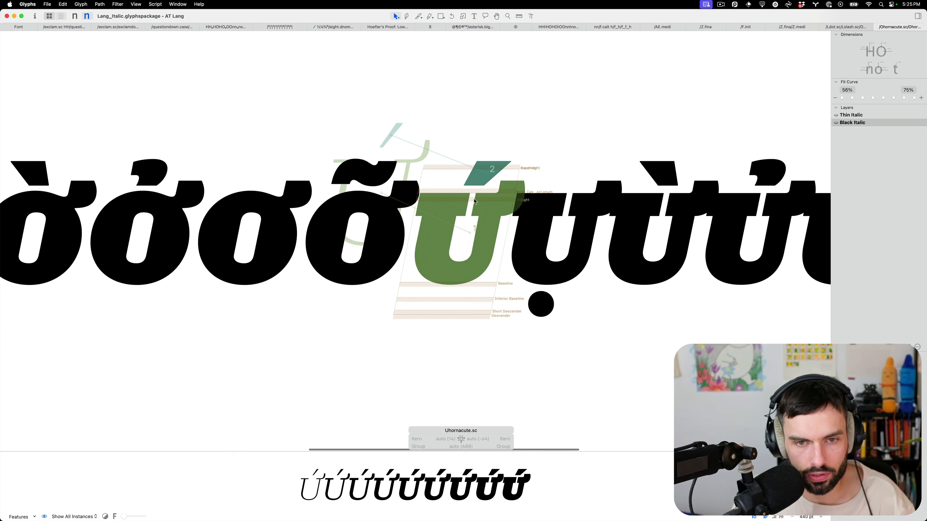
key(Home)
click(468, 193)
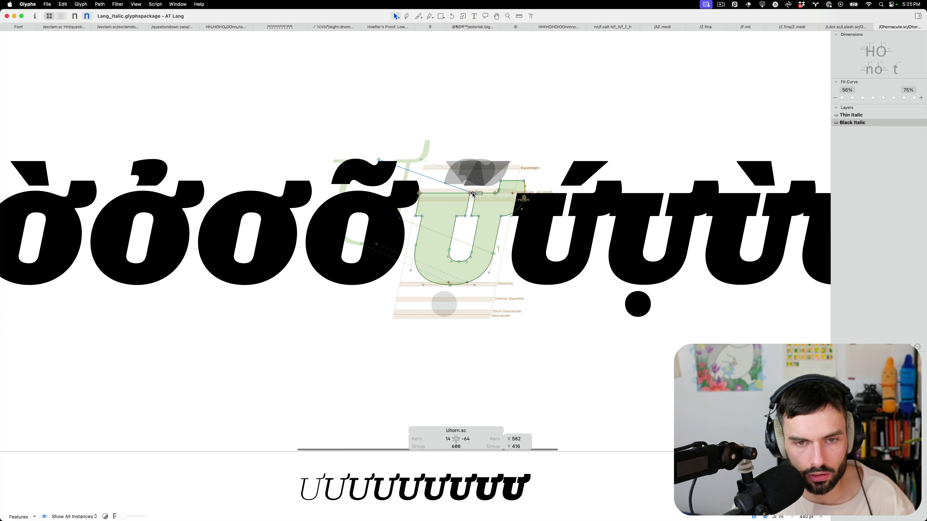
key(Left)
key(Left)
key(Left)
key(Left)
key(Left)
scroll(469, 231, down, 5)
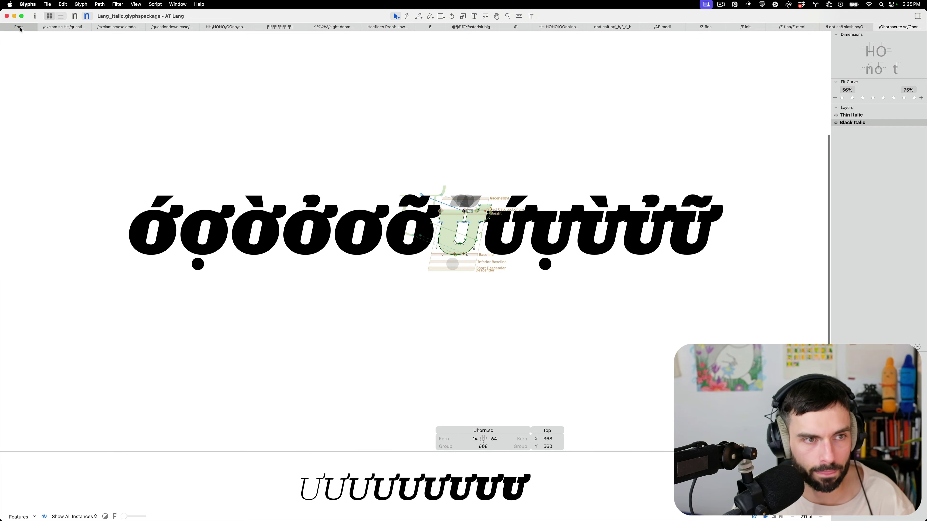
Show the OpenType feature lists of both the Italic and Roman fonts side by side
click(18, 26)
key(super+i)
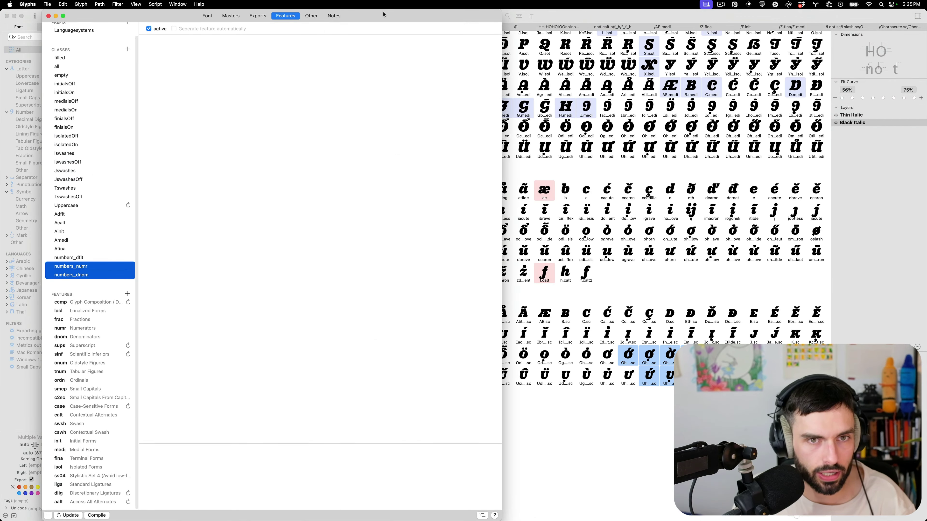
key(ctrl+alt+Right)
key(ctrl+Up)
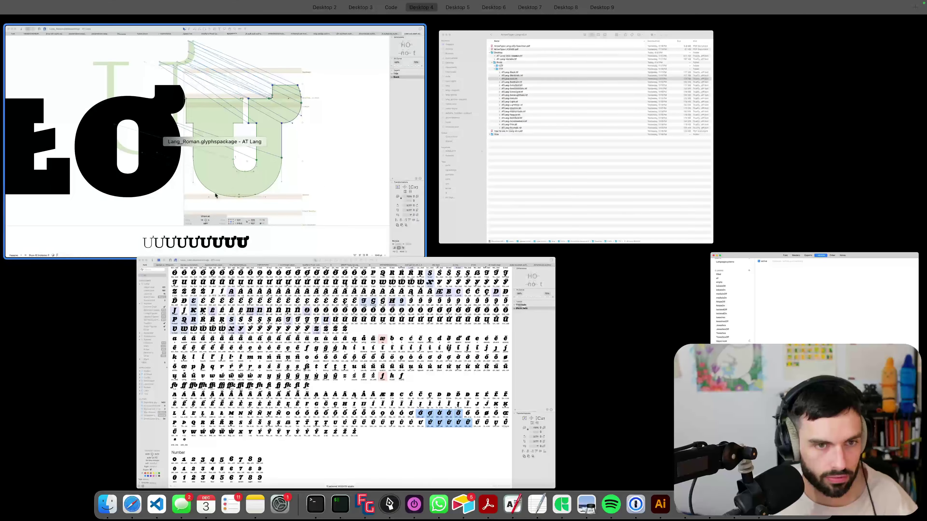
click(324, 183)
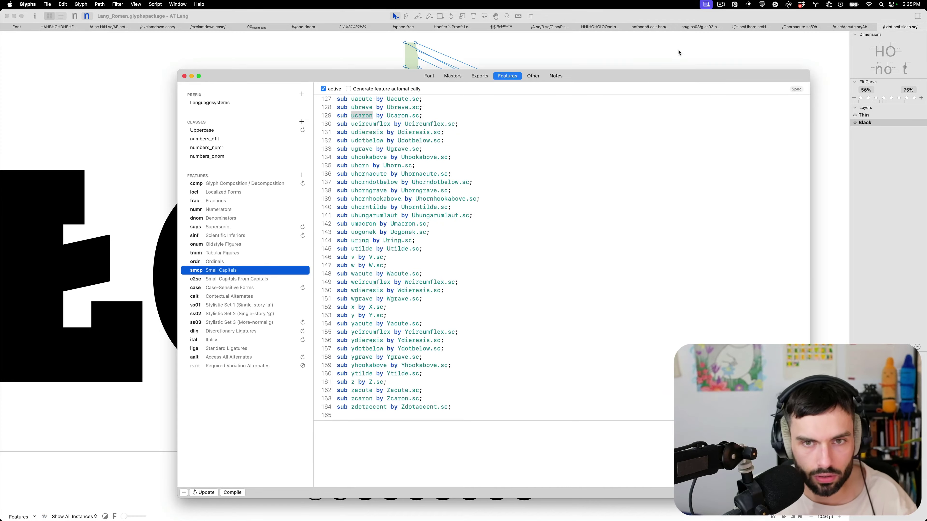
key(ctrl+Up)
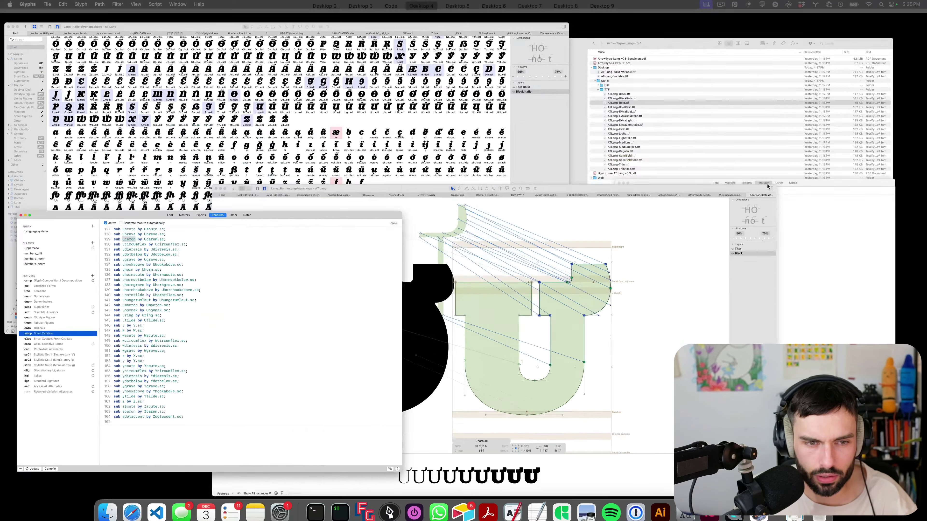
click(767, 288)
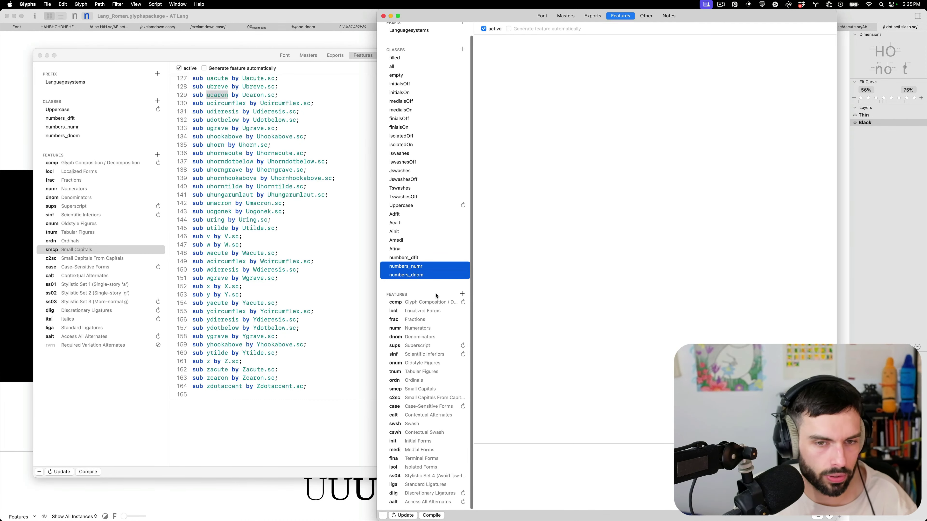
Copy the smcp and c2sc features from the Roman font into the Italic font's feature list
click(73, 251)
shift+click(72, 259)
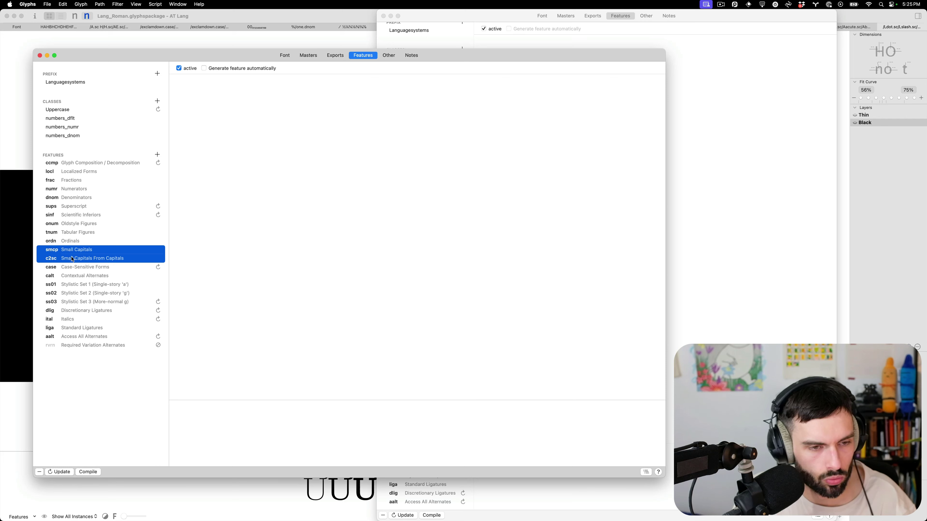
click(717, 257)
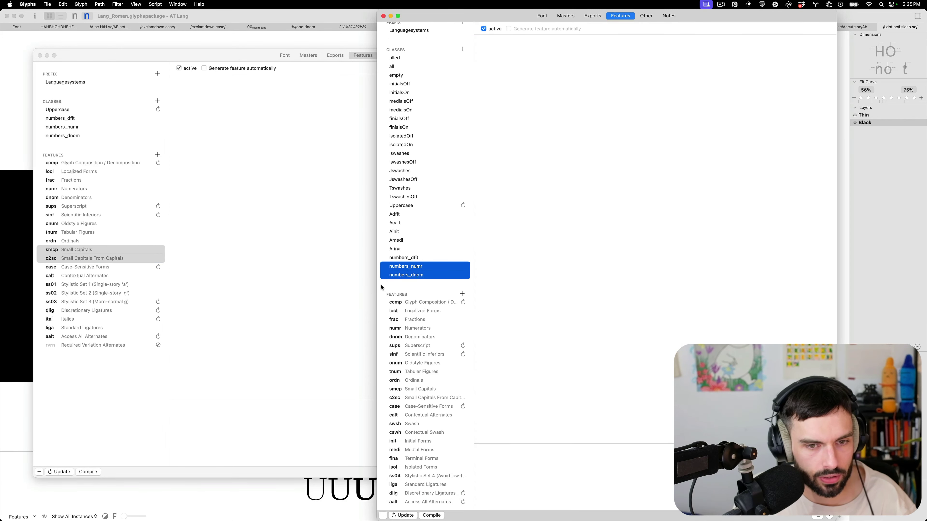
key(super+v)
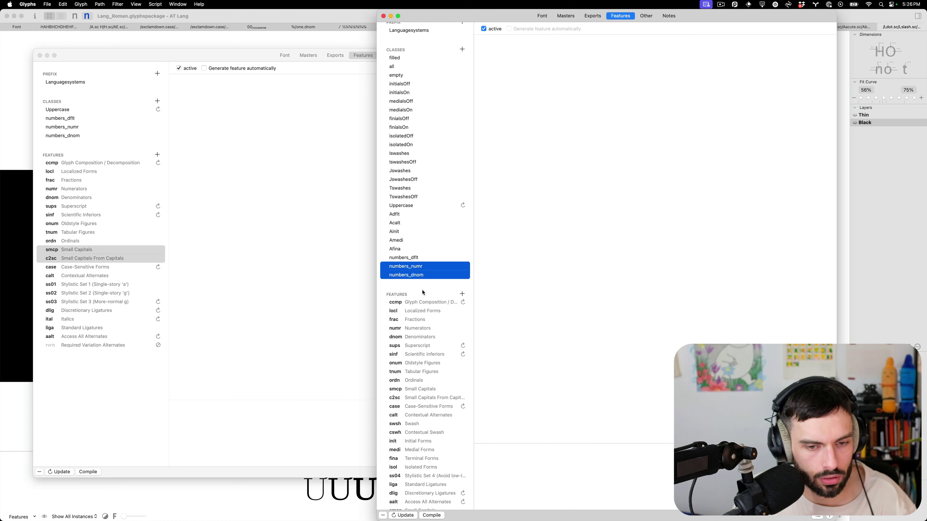
scroll(422, 295, down, 2)
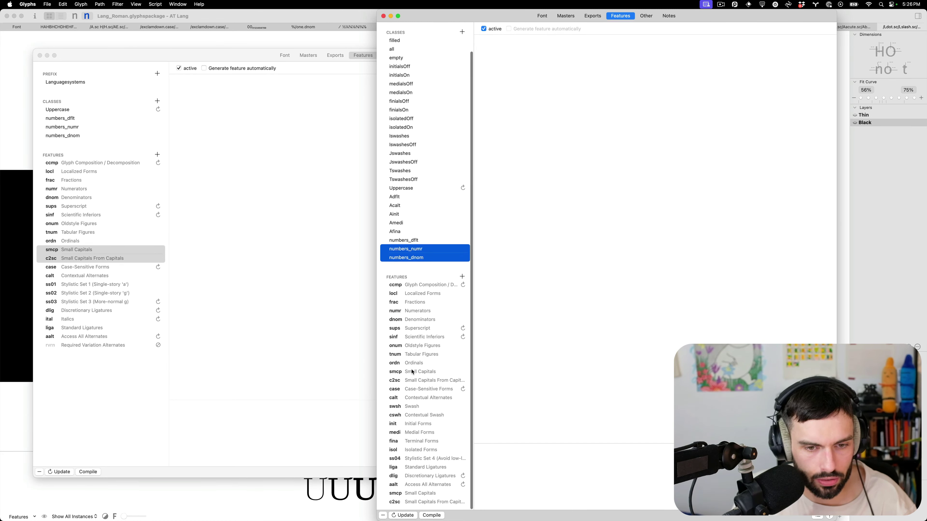
Compare the substitution code of the pasted smcp and c2sc features with the Italic font's original versions
click(423, 495)
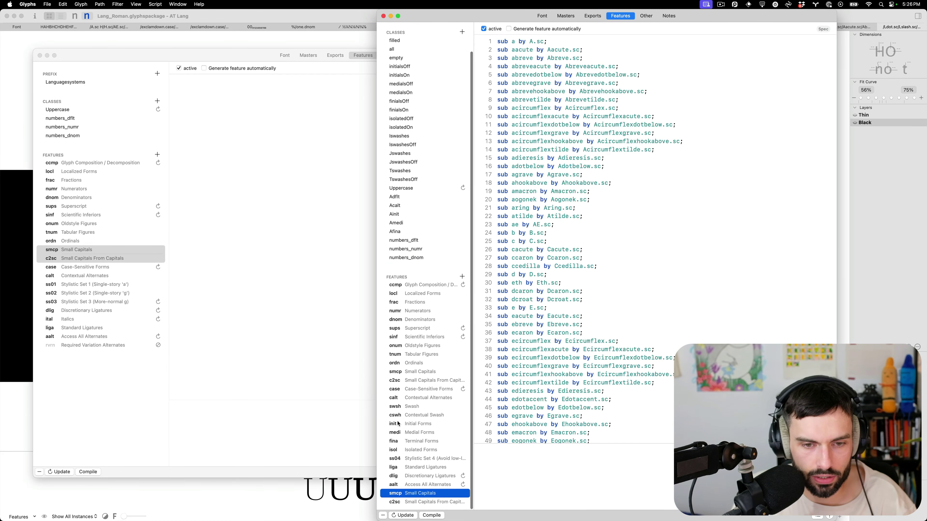
click(410, 372)
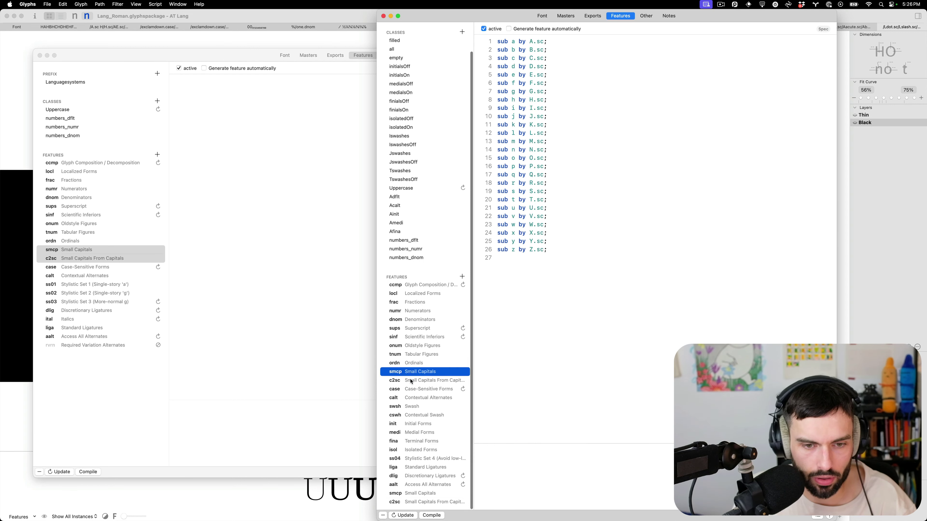
click(411, 380)
scroll(582, 373, down, 3)
scroll(583, 373, down, 1)
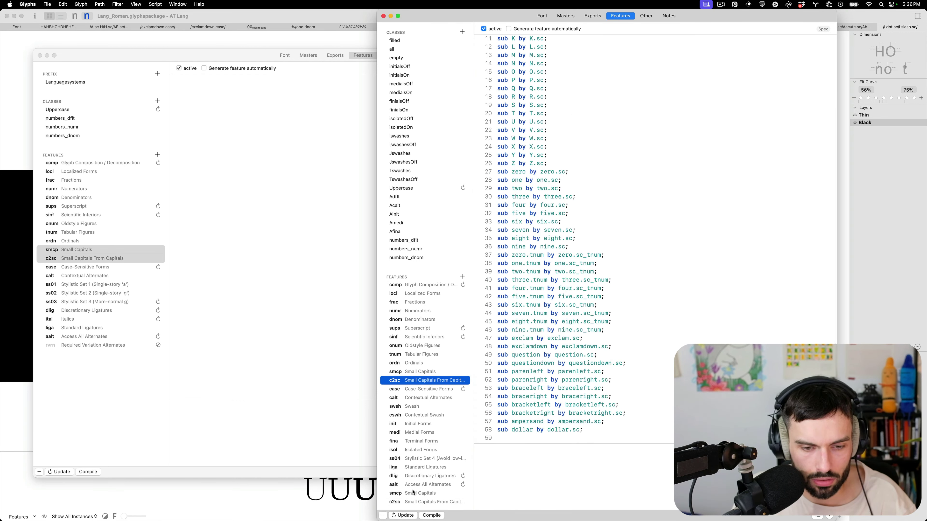
click(413, 501)
scroll(639, 308, down, 10)
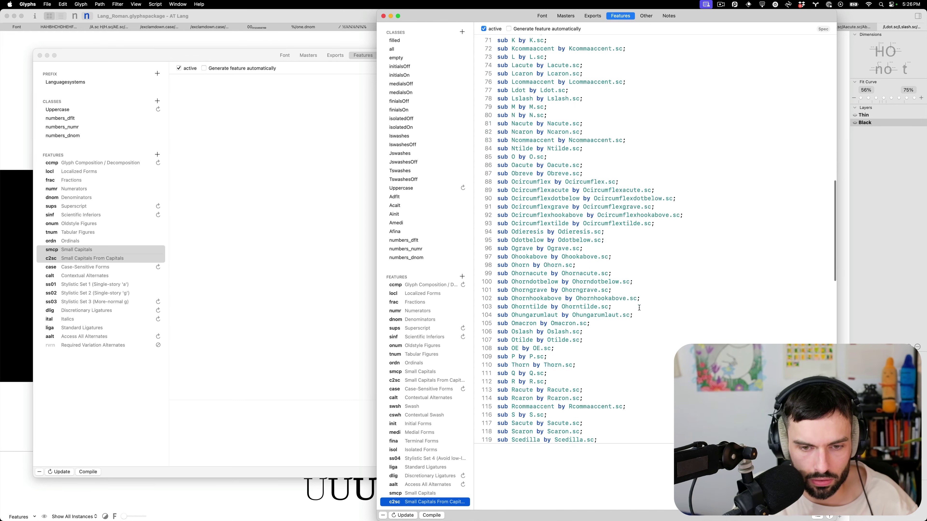
scroll(639, 308, down, 15)
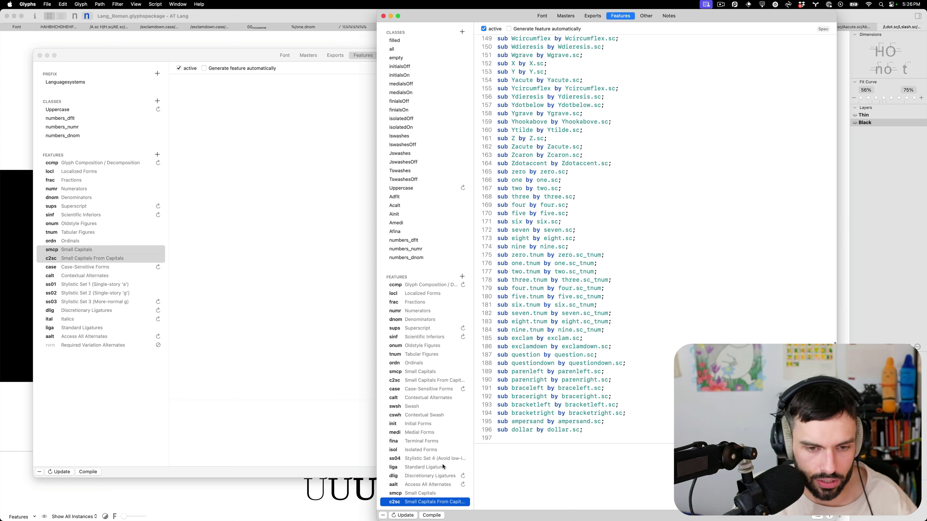
Move the pasted smcp and c2sc features directly below the original pair in the Italic list, and delete the original pair
shift+click(413, 493)
drag(413, 493, 408, 386)
click(412, 381)
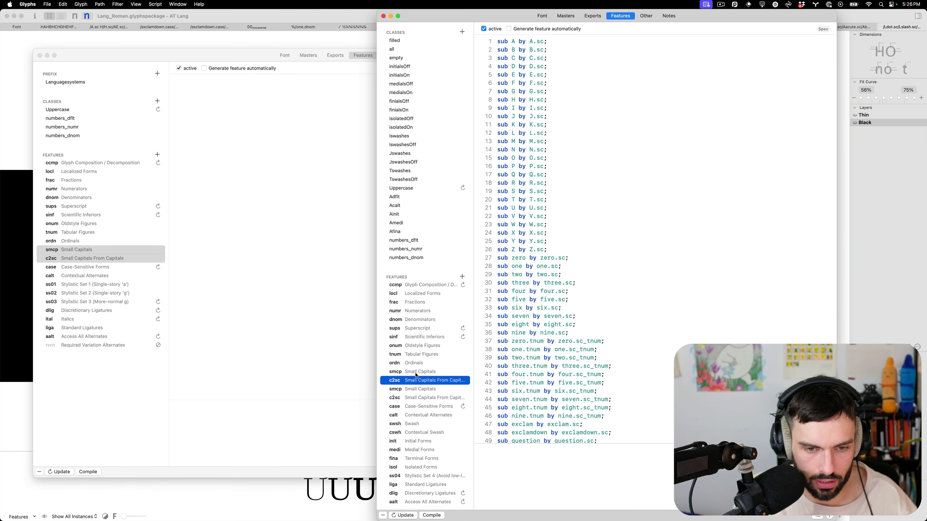
shift+click(416, 372)
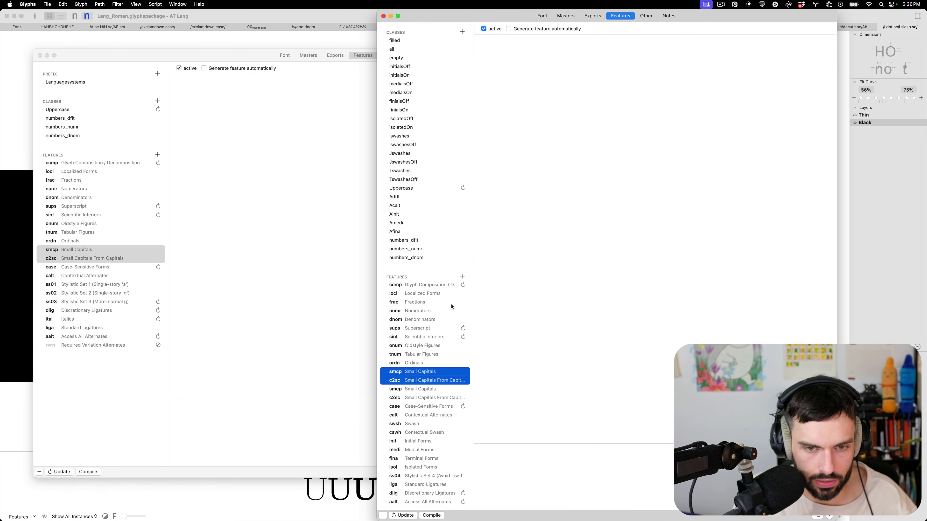
click(383, 515)
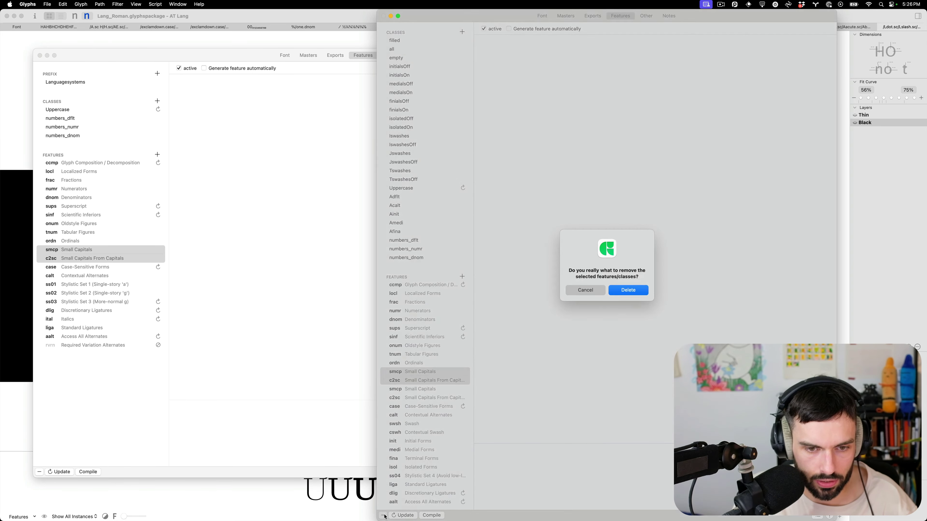
click(625, 290)
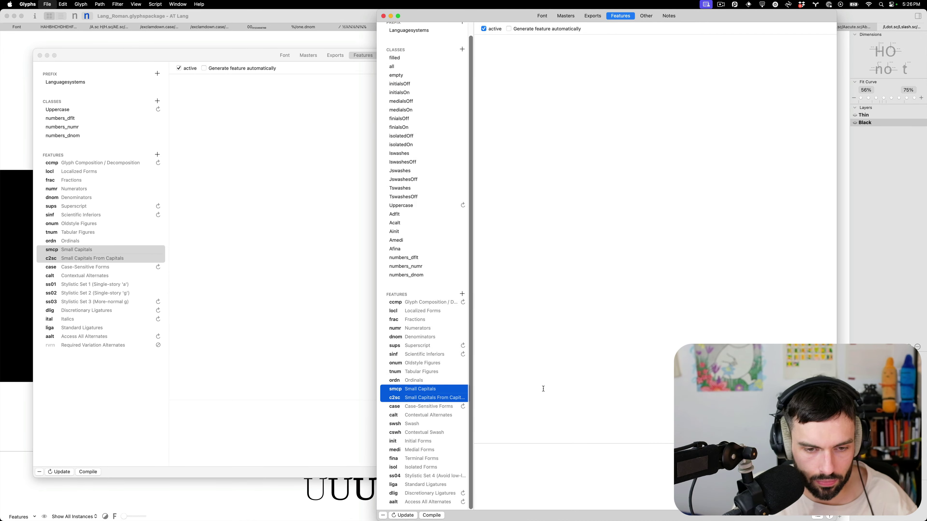
Review the substitution rules in the Italic font's remaining smcp and c2sc features
click(432, 415)
click(432, 390)
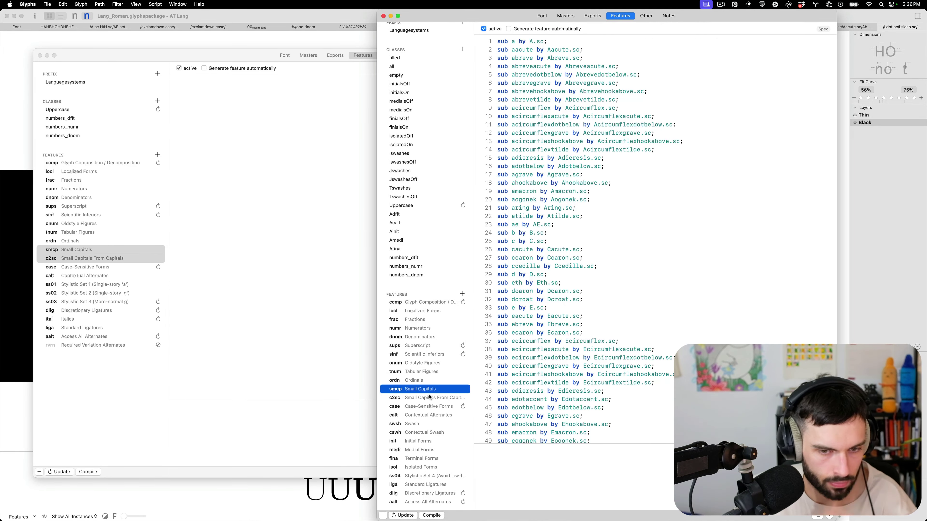
click(430, 397)
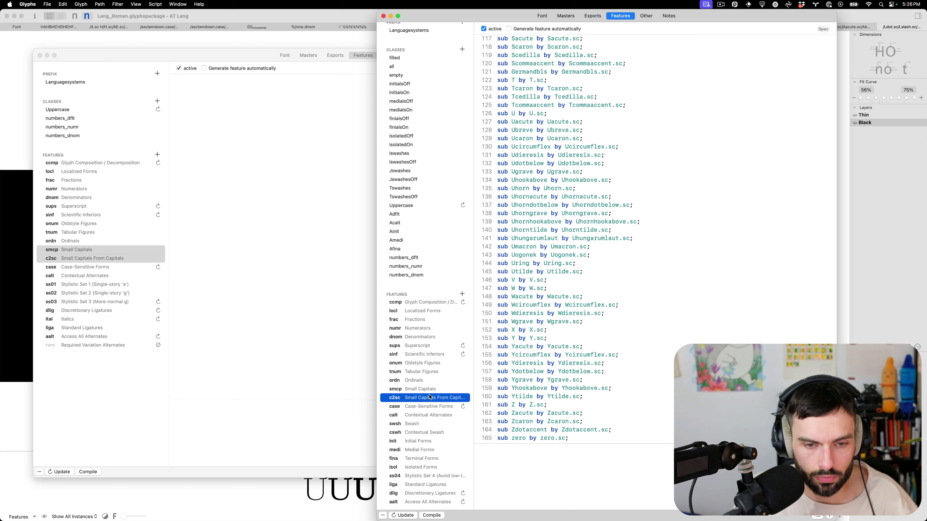
scroll(642, 370, down, 4)
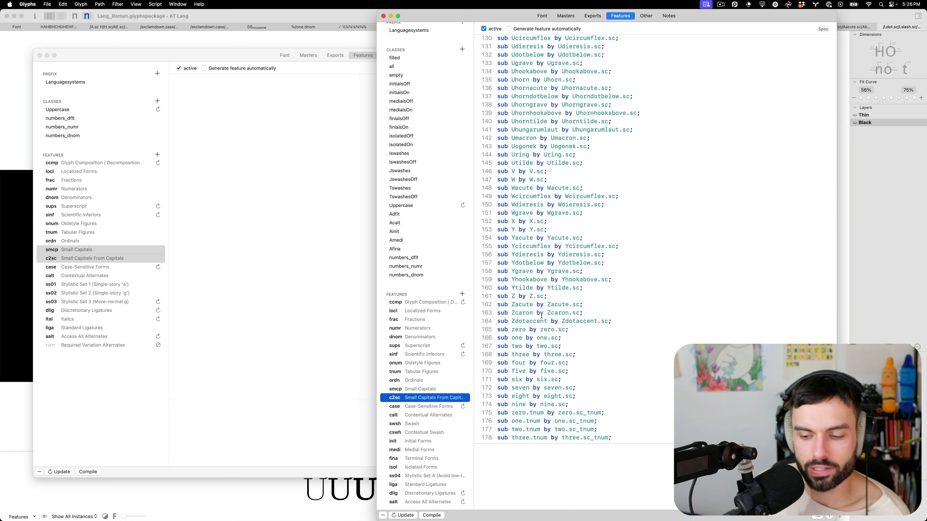
scroll(541, 316, down, 1)
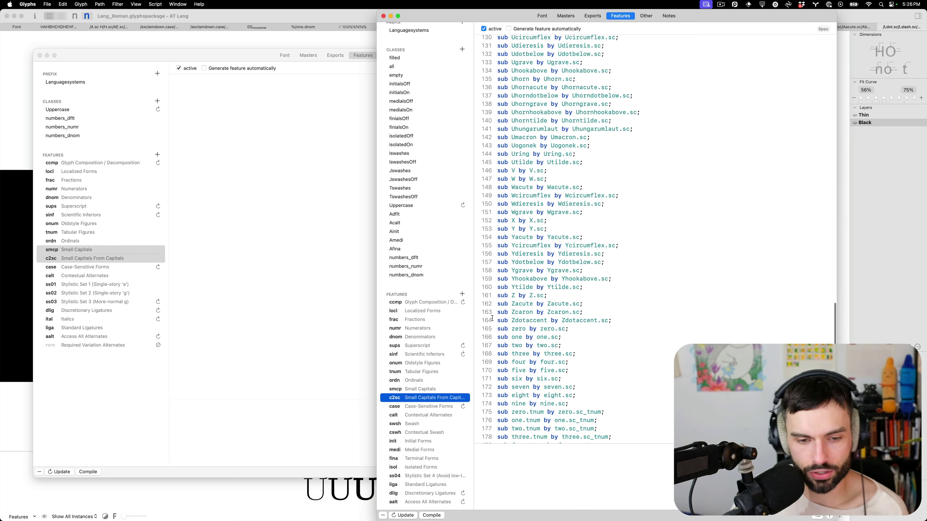
scroll(412, 383, down, 2)
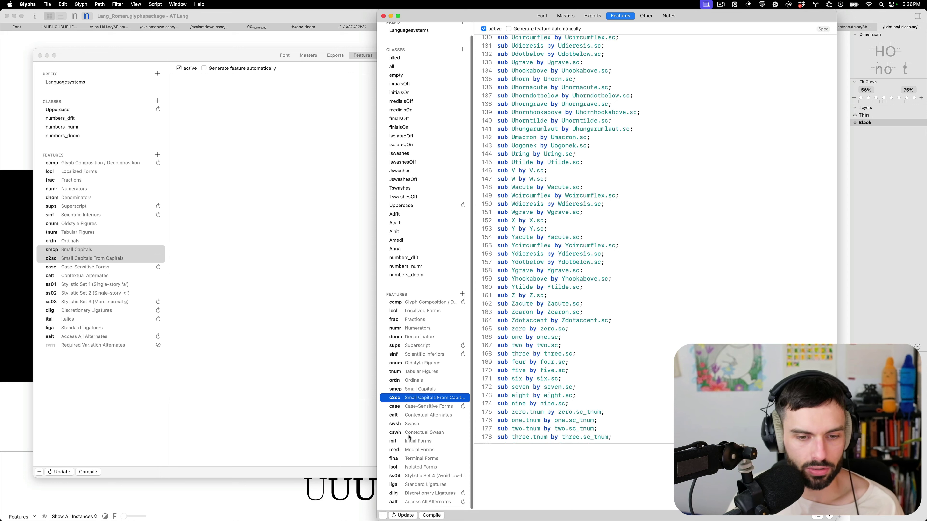
scroll(410, 424, up, 1)
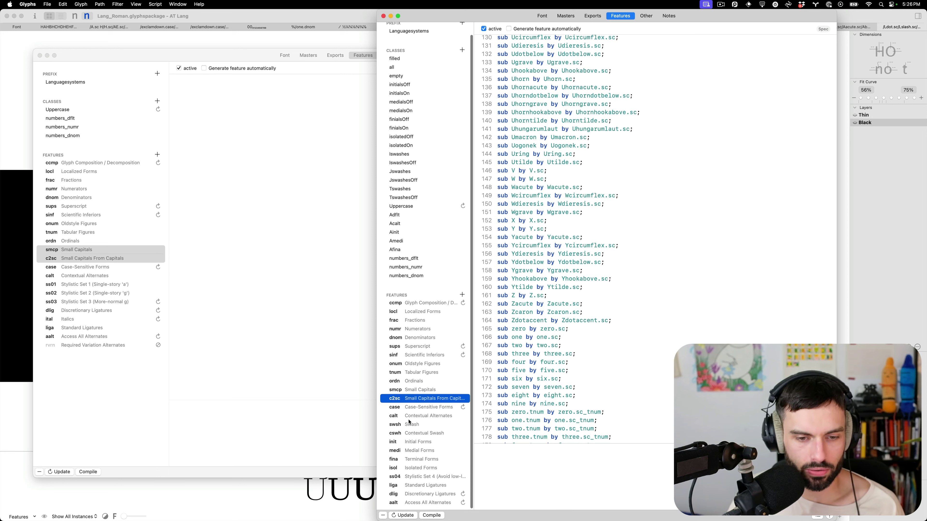
scroll(410, 423, up, 1)
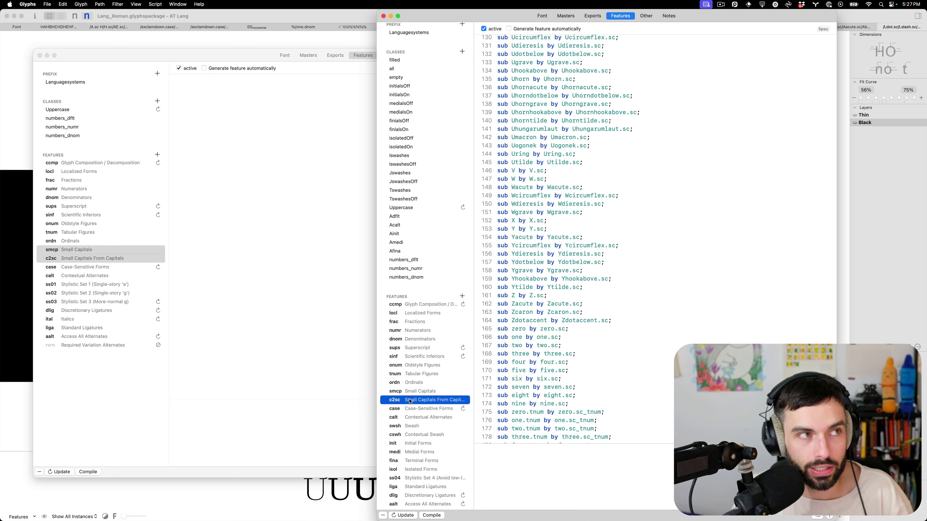
Close the font info windows of both fonts and save the Roman font
click(591, 346)
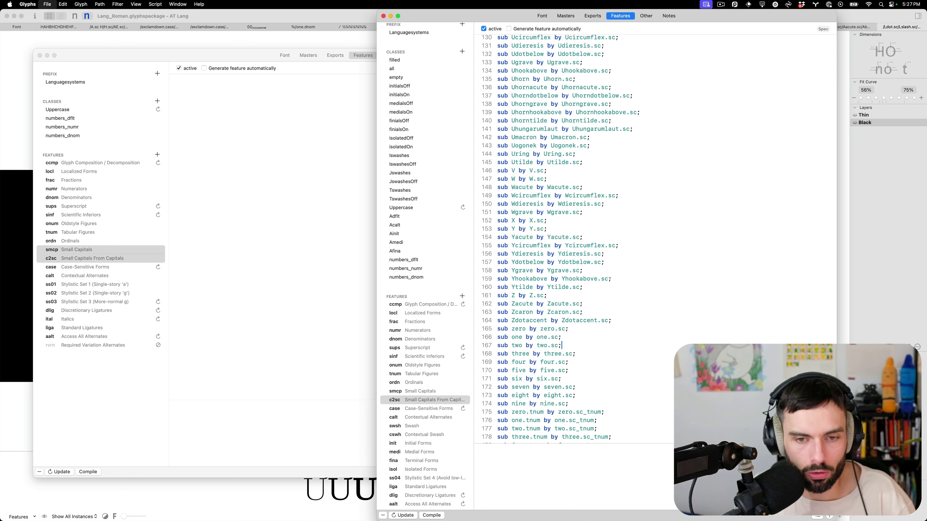
key(super+w)
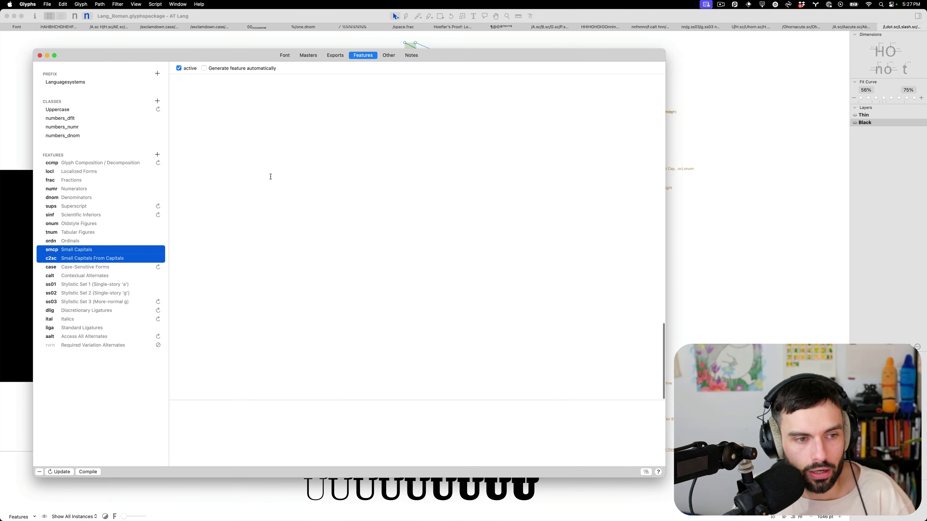
key(super+w)
key(super+s)
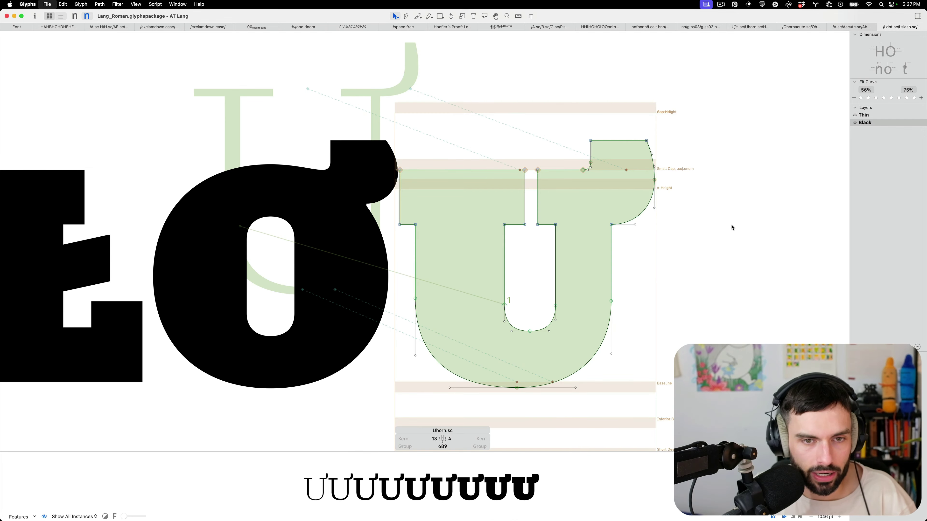
In the Black layer of Ohorn.sc, raise the off-curve handle on the horn's lower edge to Y 474
double_click(335, 221)
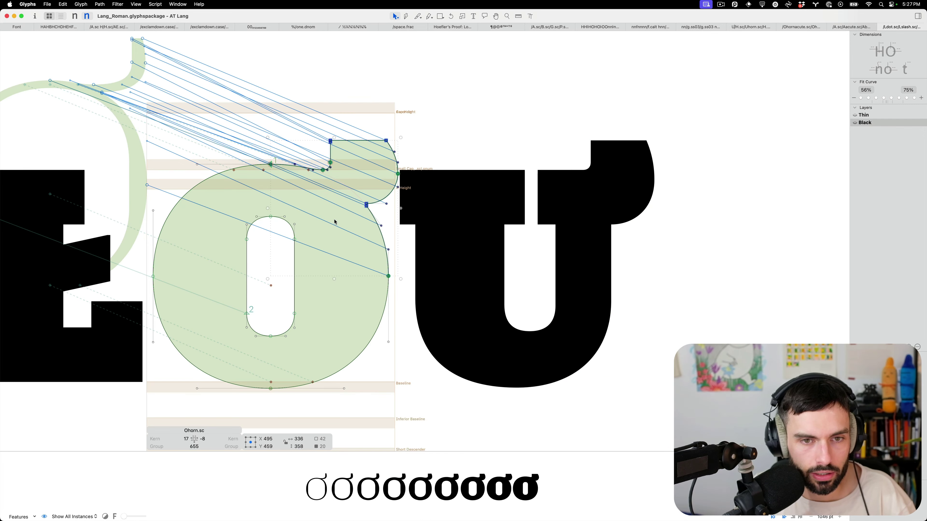
scroll(335, 180, up, 5)
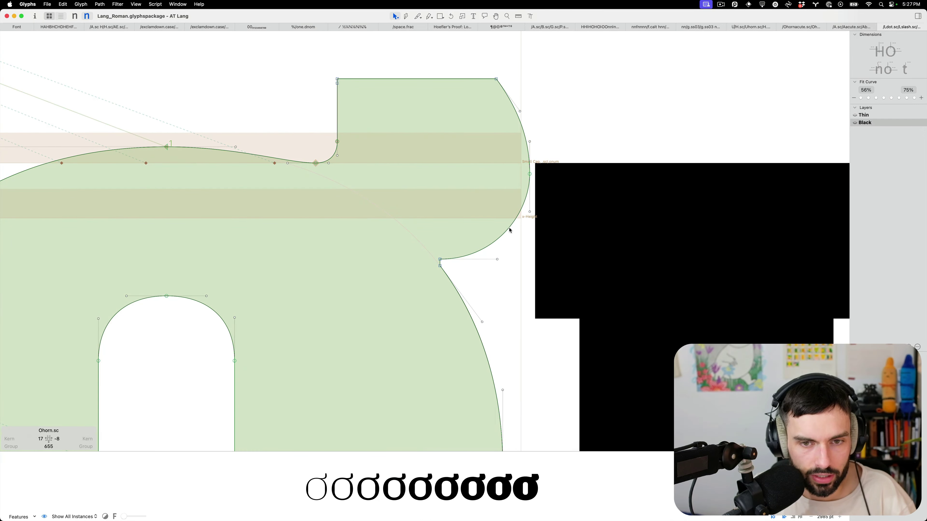
key(t)
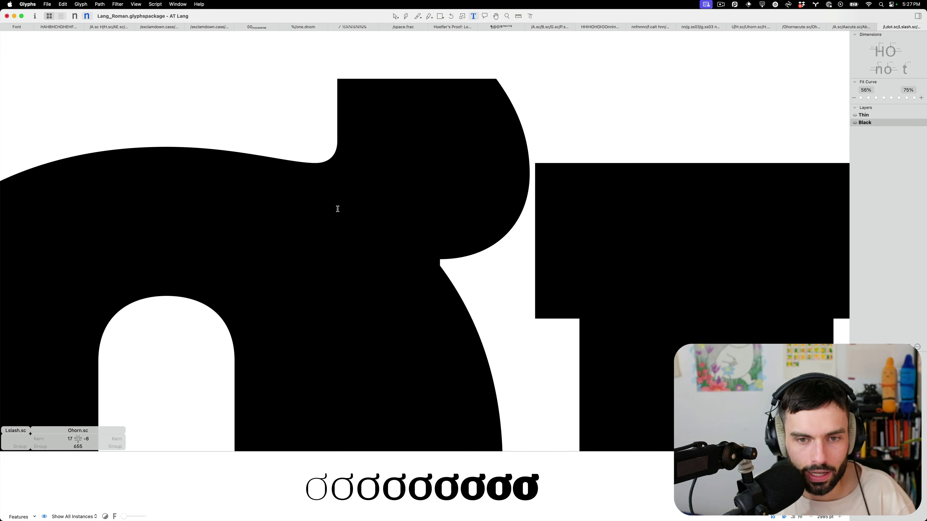
scroll(409, 197, down, 3)
scroll(409, 197, down, 3)
key(Escape)
click(425, 178)
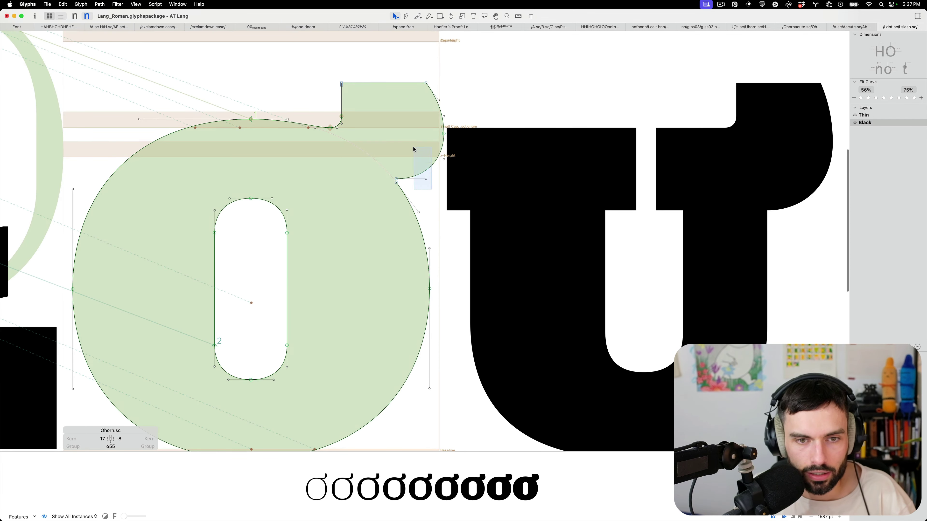
key(Up)
key(Up)
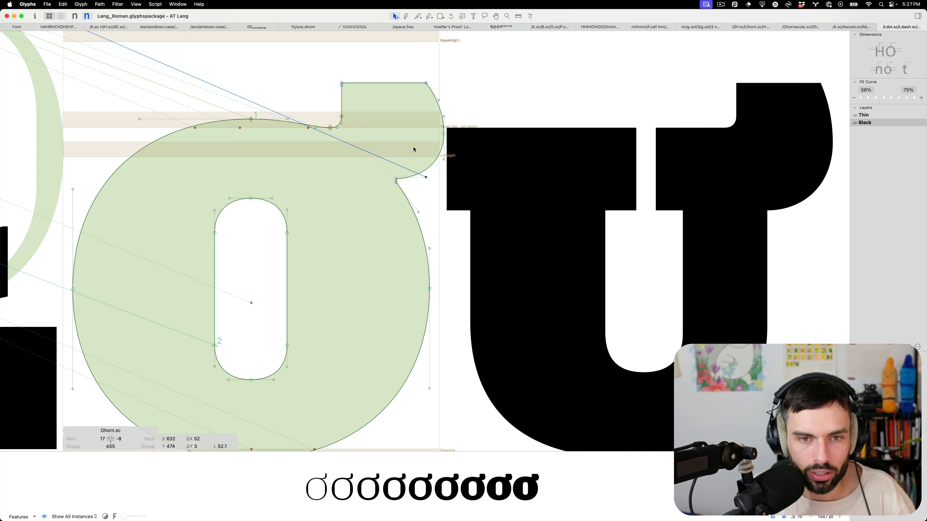
In the Black layer of Uhorn.sc, raise the off-curve handle on the horn's lower edge to Y 421, and save the Roman font
key(t)
click(571, 160)
key(Escape)
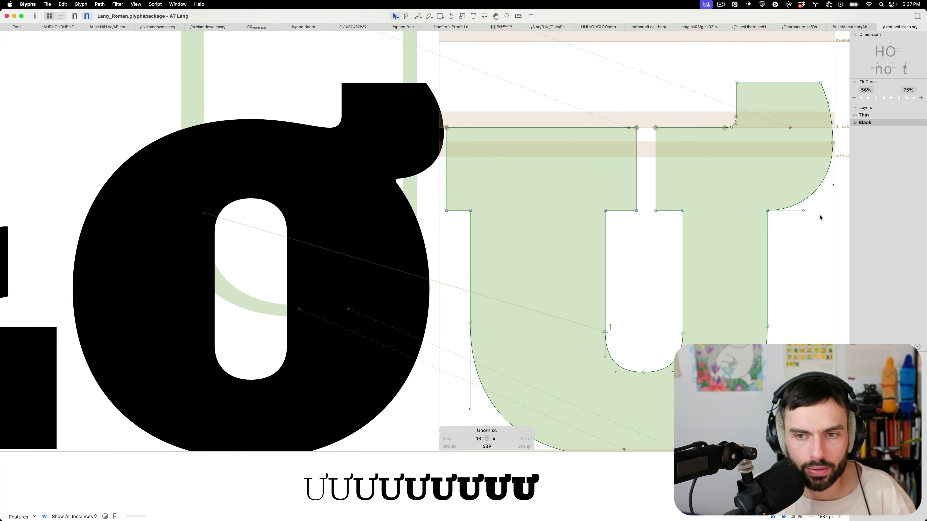
scroll(620, 190, down, 5)
key(space)
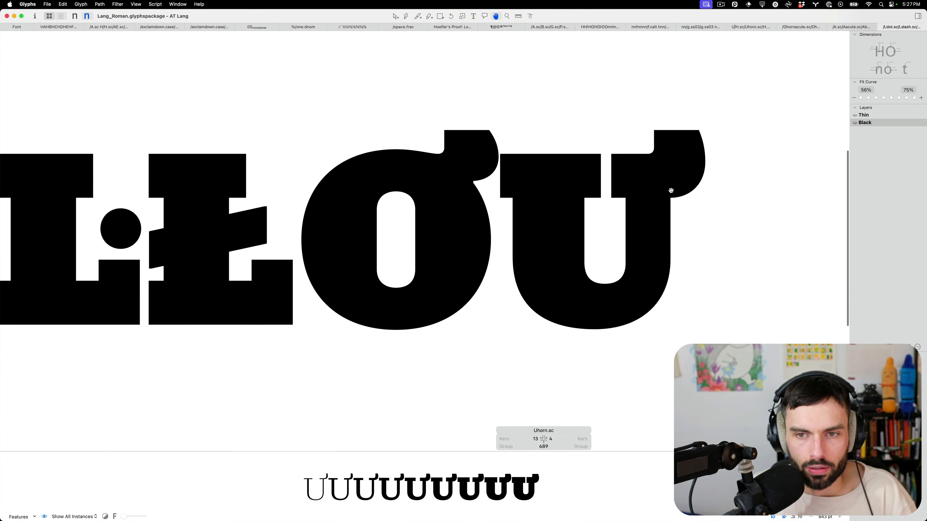
scroll(709, 187, up, 5)
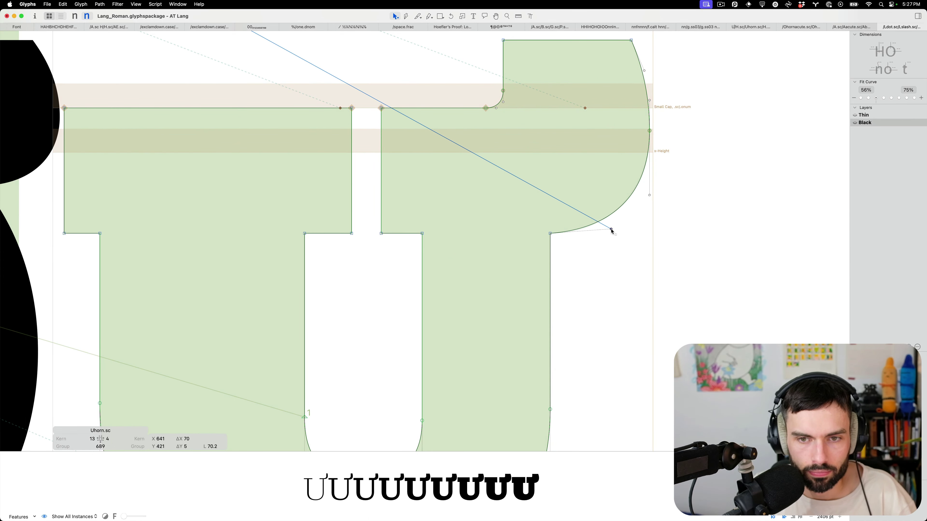
key(t)
scroll(504, 181, down, 7)
key(super+s)
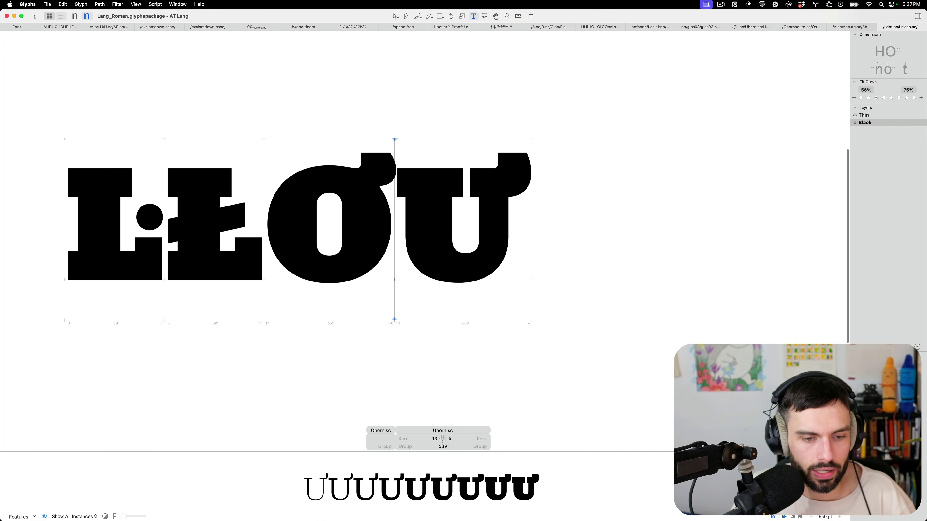
Switch to Visual Studio Code, add "exit 0" after the variable font build commands in build.sh, and save the file
click(156, 504)
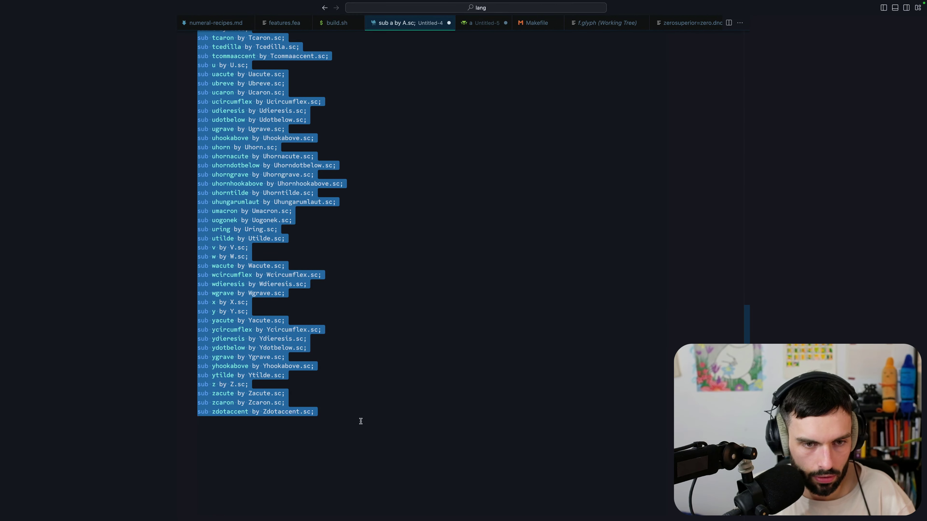
key(super+k)
key(z)
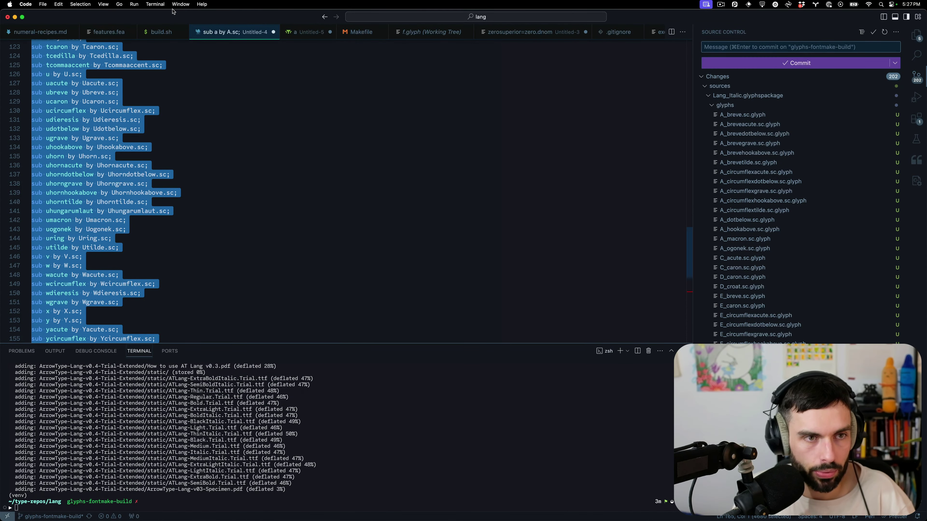
click(161, 33)
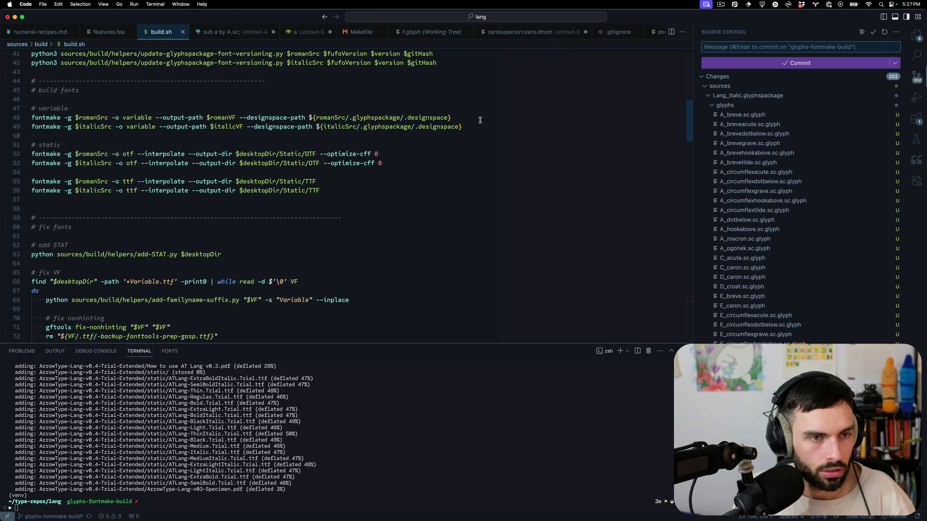
click(481, 126)
text(it 0)
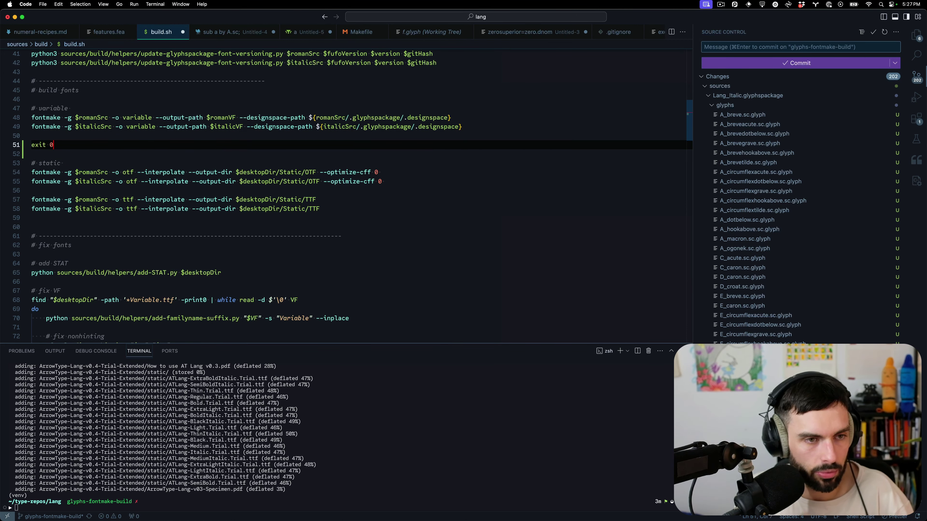
key(super+s)
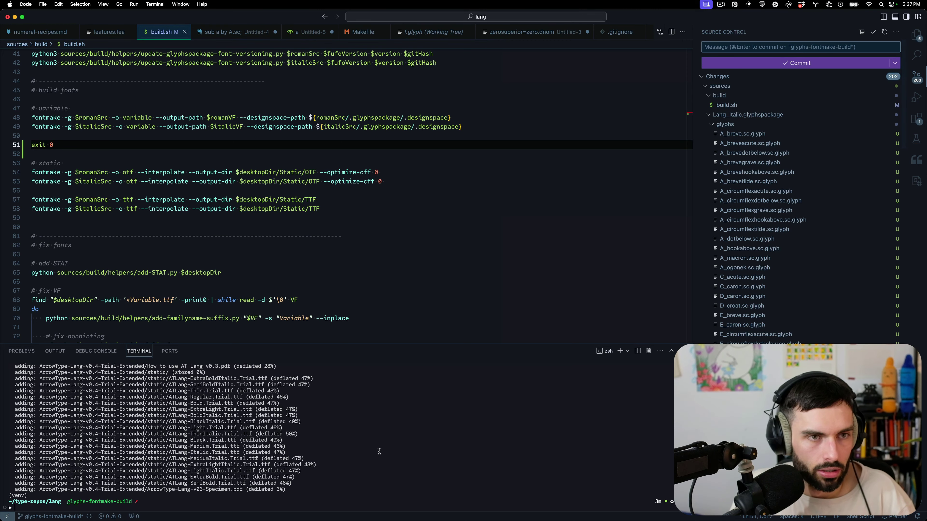
Set VERSION to "v0.4-dev" in the Makefile and save it
click(358, 35)
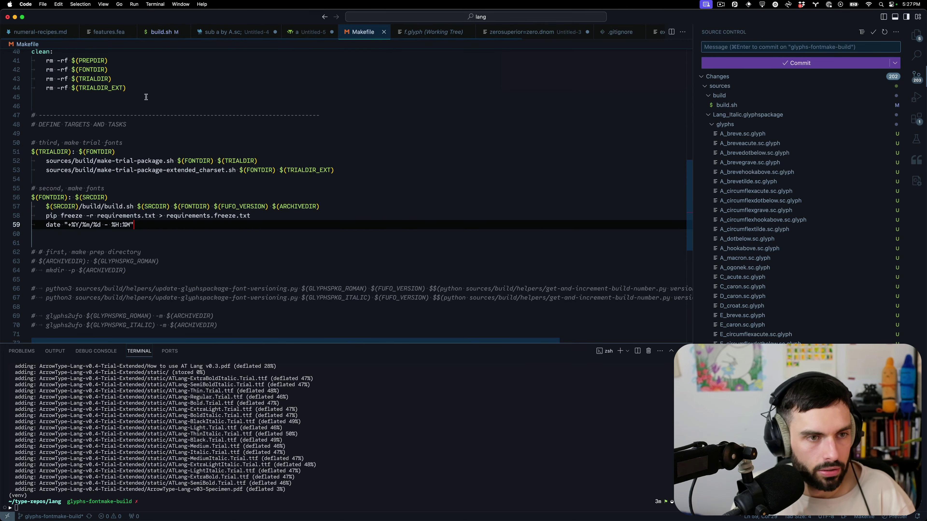
scroll(120, 110, up, 10)
click(105, 79)
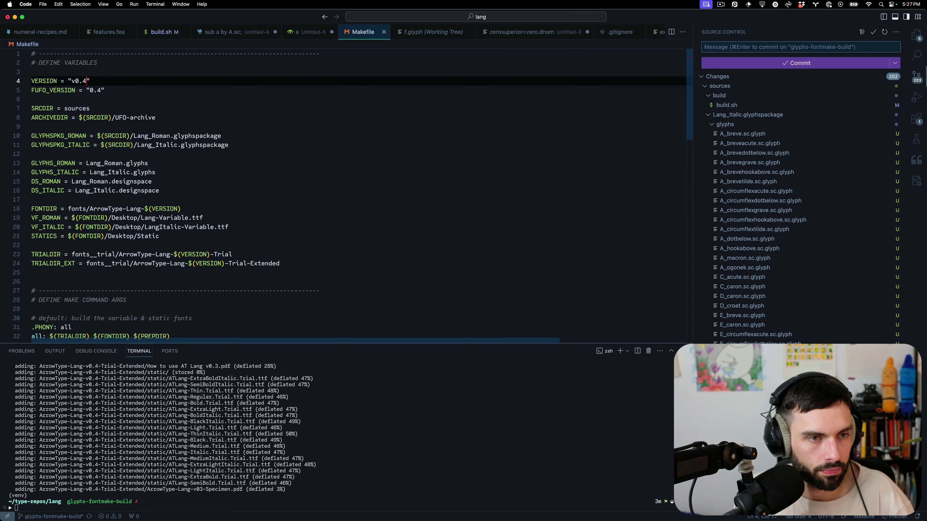
text(-dev)
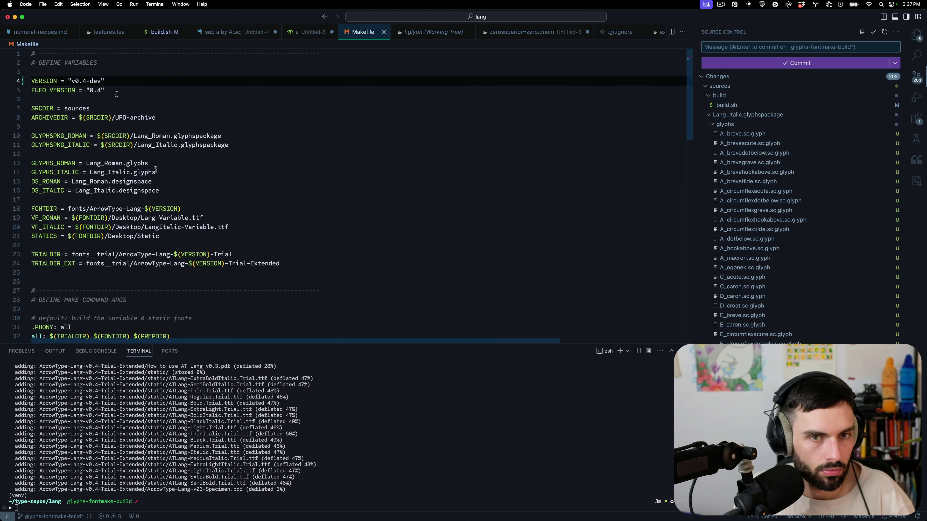
key(super+s)
Run make in the terminal to build the fonts
key(ctrl+grave)
text(maek)
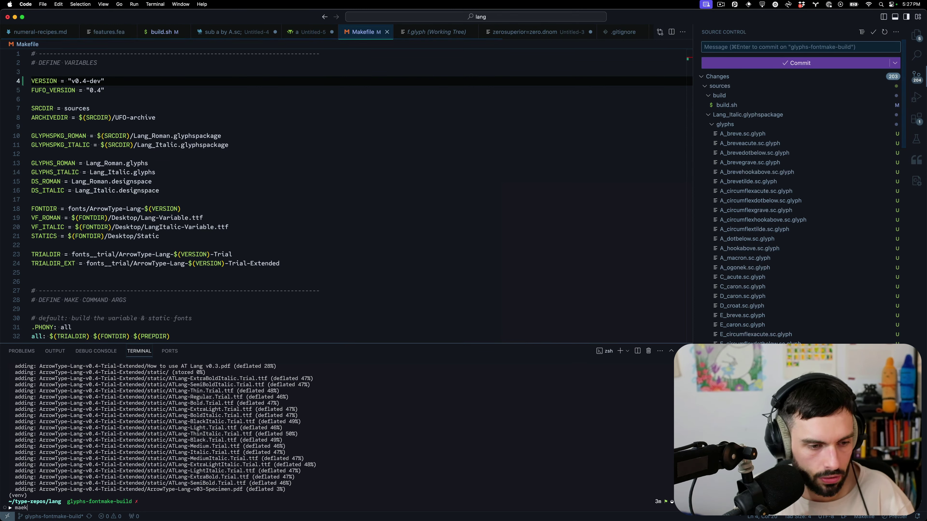
key(BackSpace)
key(BackSpace)
text(ke)
key(Return)
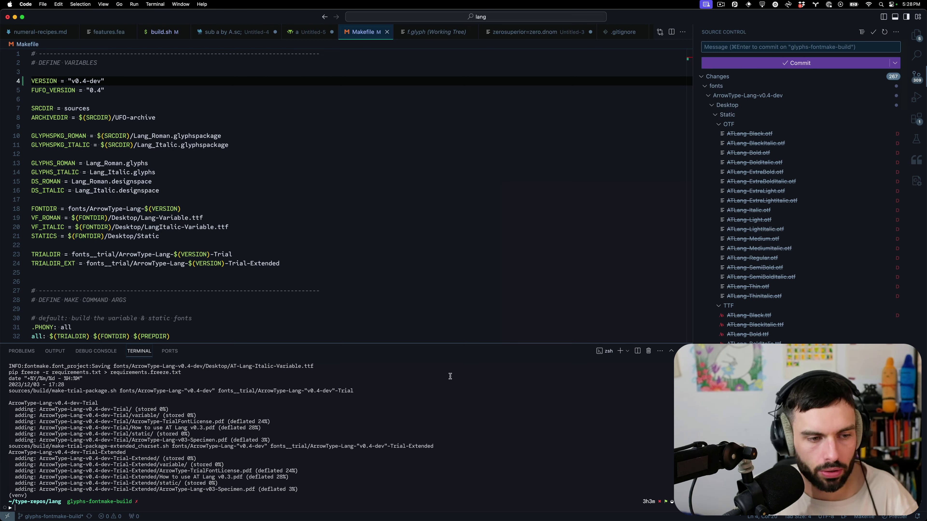
Open AT-Lang-Italic-Variable.ttf and AT-Lang-Variable.ttf from the ArrowType-Lang-v0.4-dev Desktop folder in FontGoggles
click(916, 35)
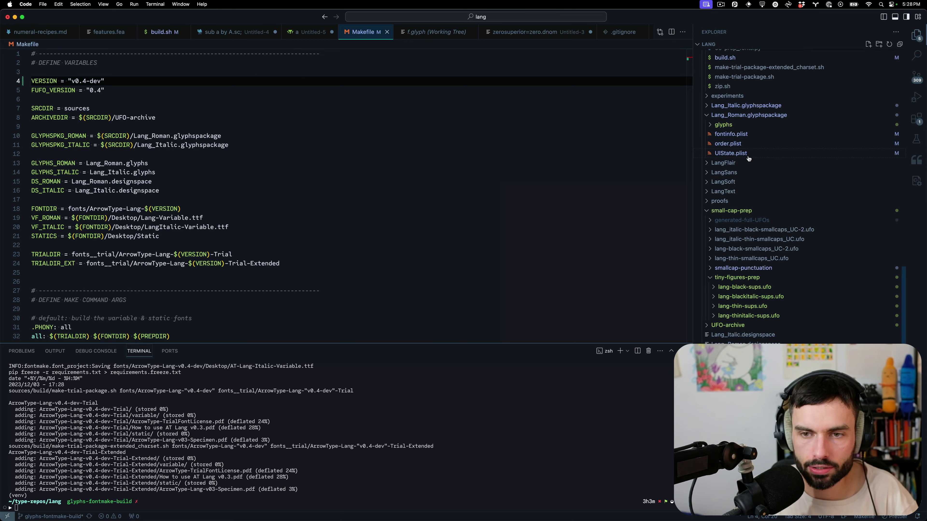
scroll(748, 158, up, 15)
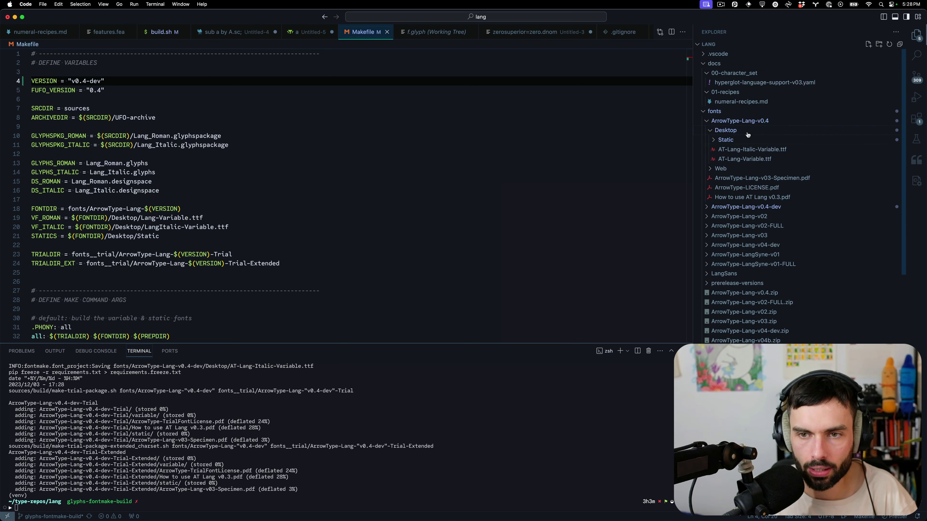
click(758, 208)
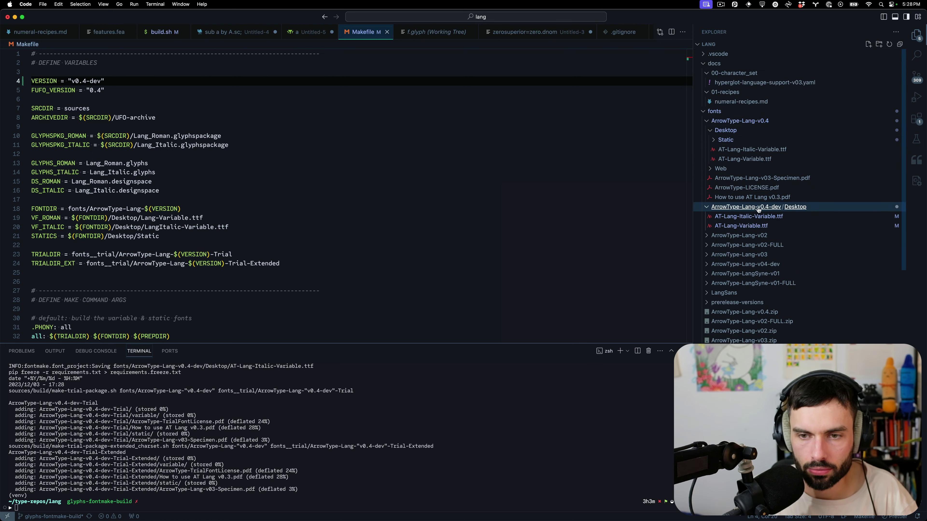
click(747, 217)
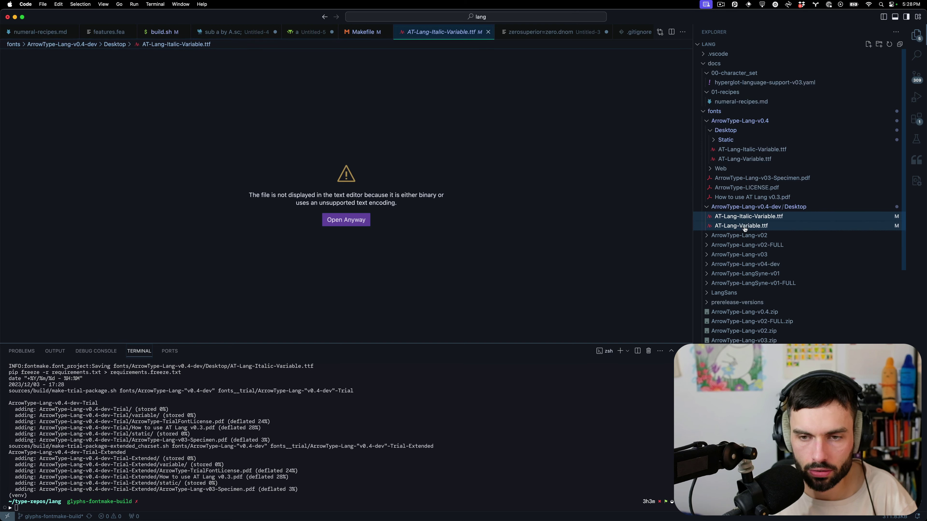
shift+click(744, 227)
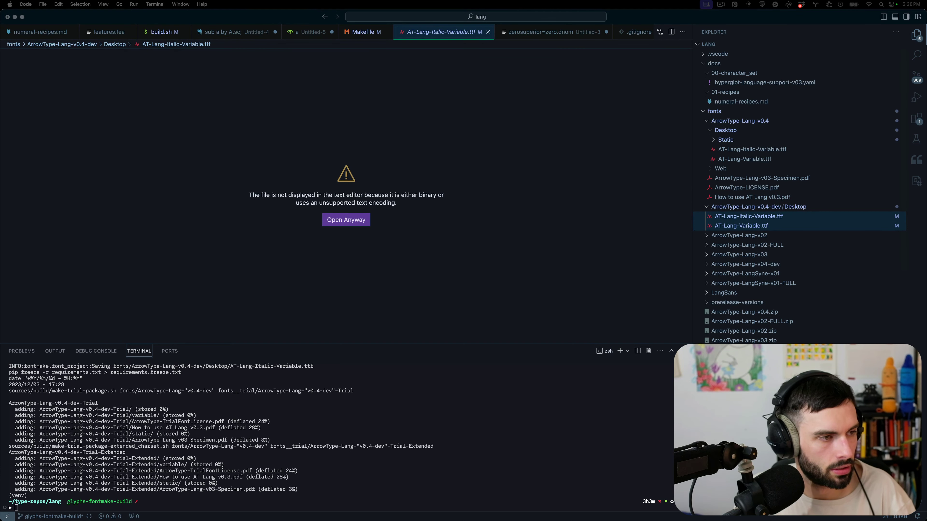
shift+click(389, 159)
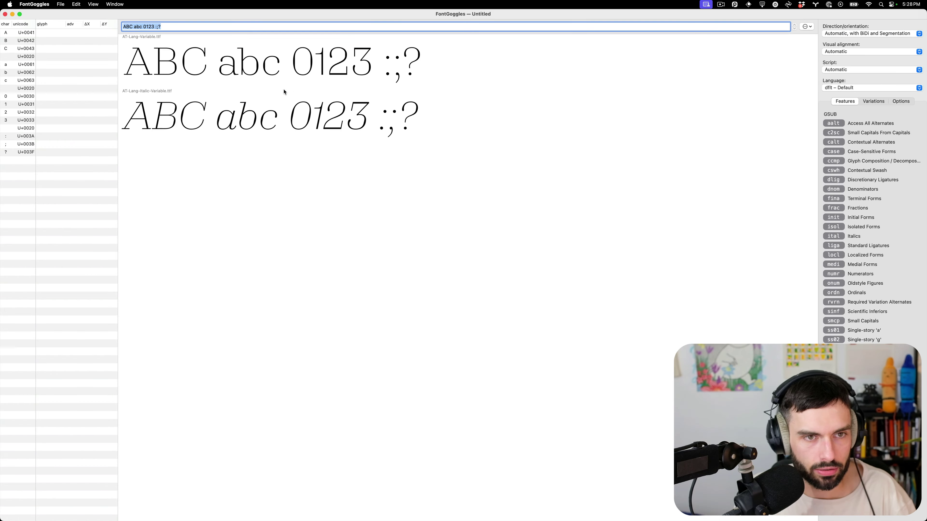
Enlarge the font previews and replace the sample text with ÉÄØ
scroll(284, 92, up, 5)
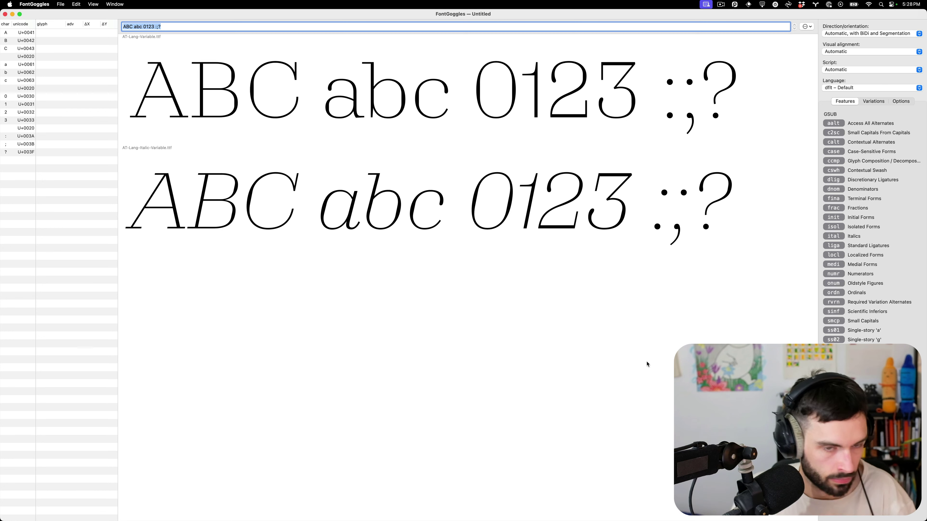
text(1)
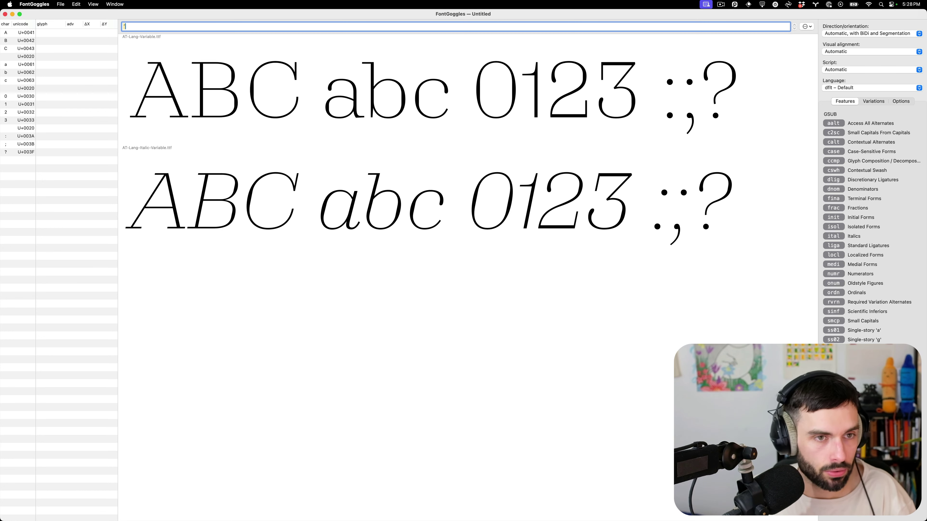
text(E)
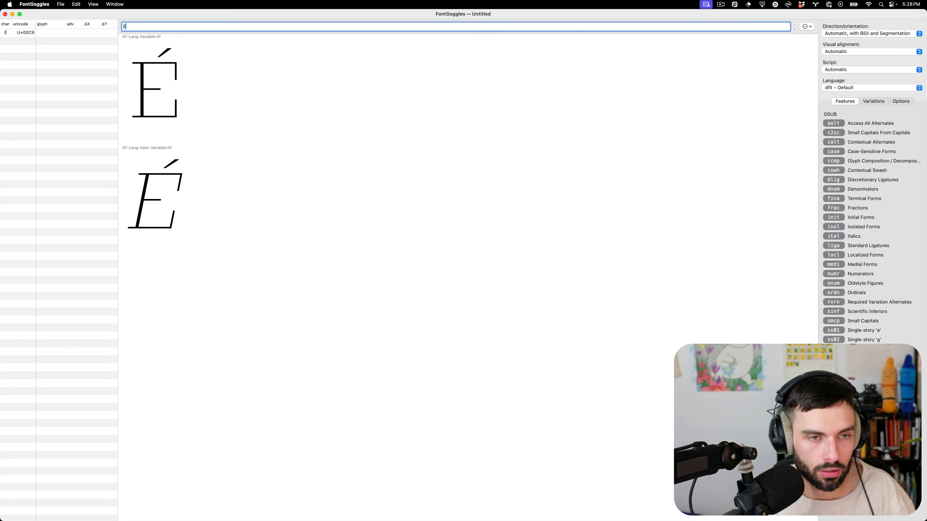
text(A)
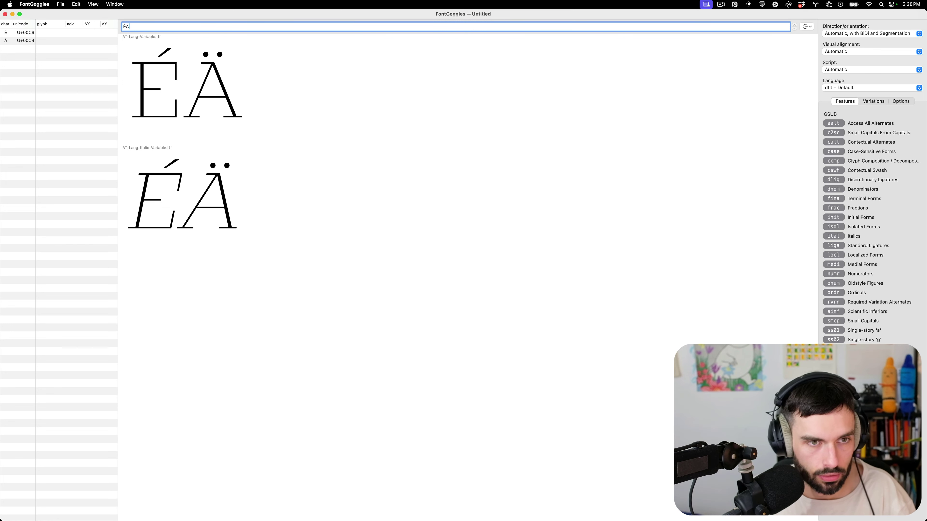
text(øØ)
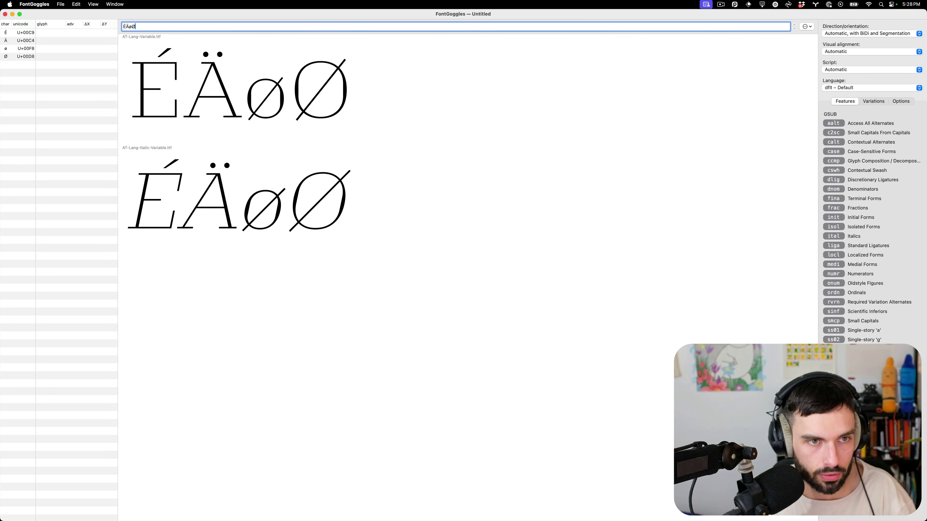
key(BackSpace)
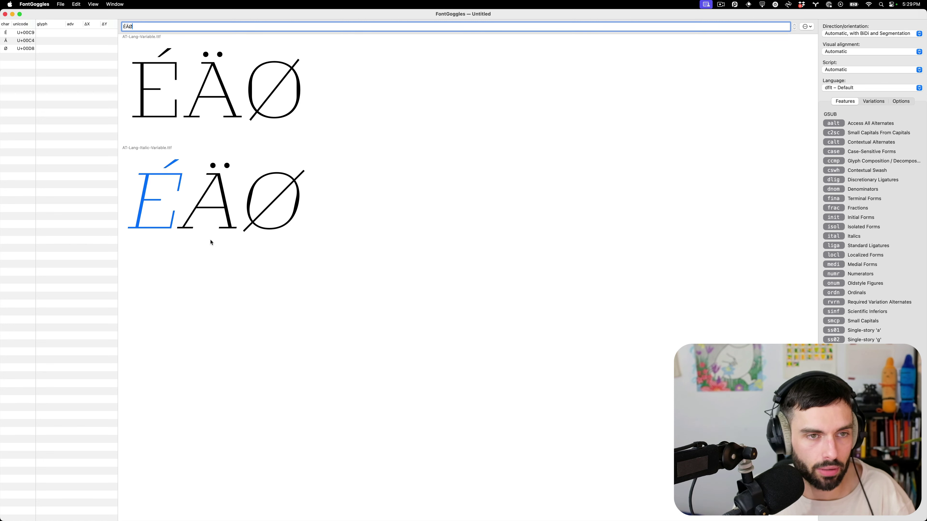
Append øé to the sample text and toggle the Small Capitals (smcp) feature on and off to compare the glyphs
click(833, 322)
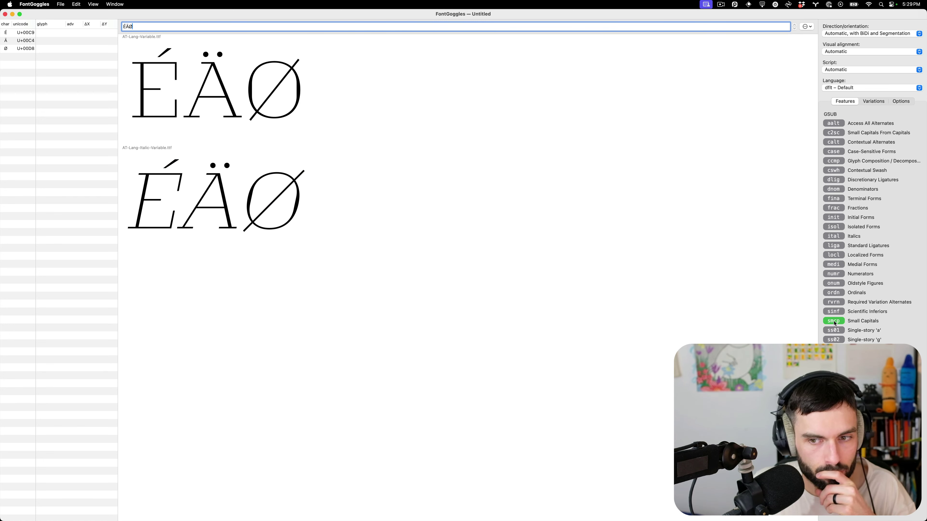
click(834, 321)
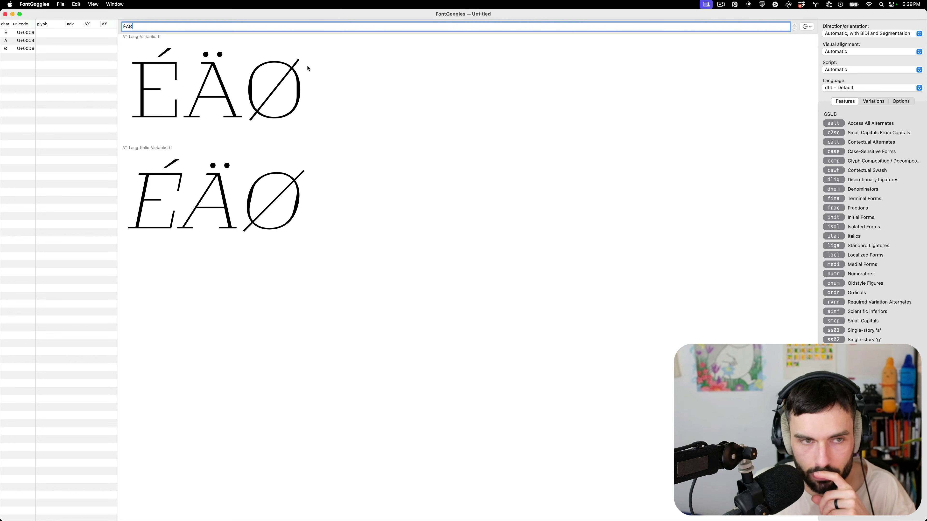
text(ø)
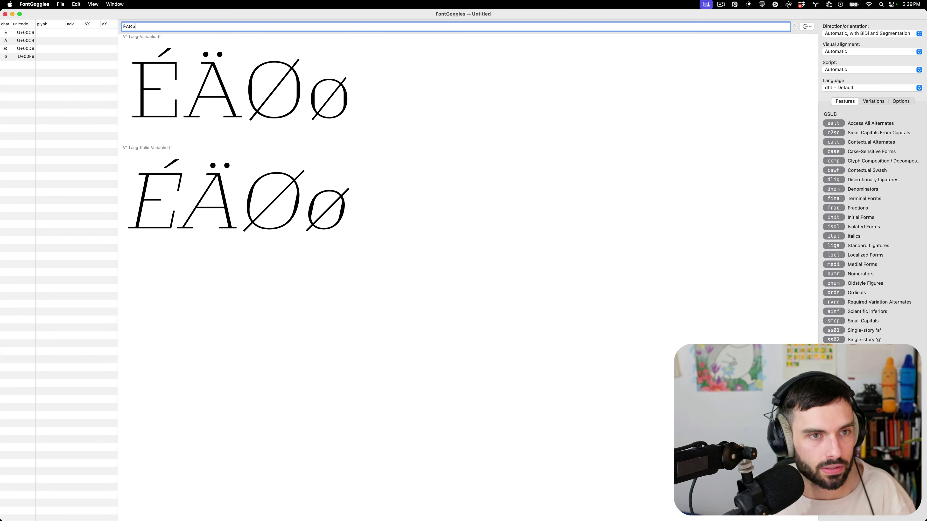
text(é)
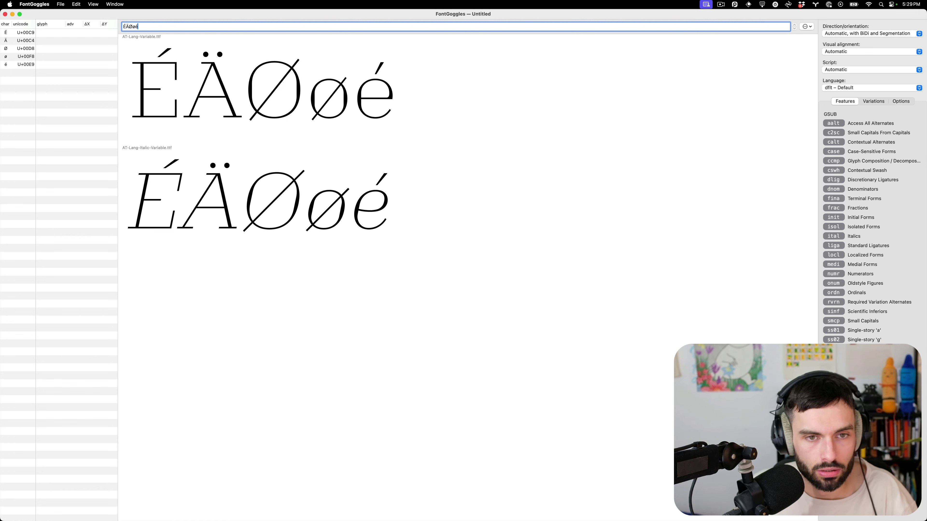
click(833, 320)
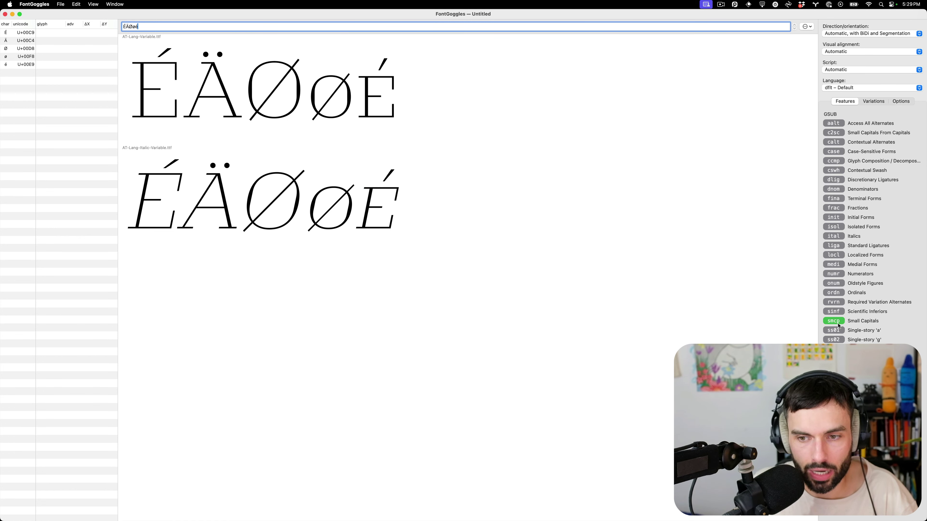
click(833, 321)
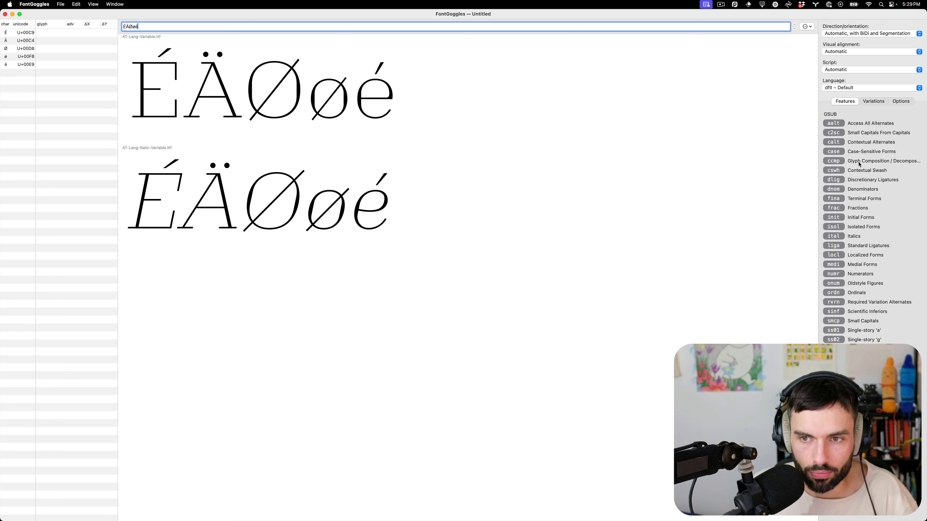
Enable Small Capitals From Capitals (c2sc) and change the sample text to ÉÄØHỜ, finding Ờ with the character search "horn"
click(833, 134)
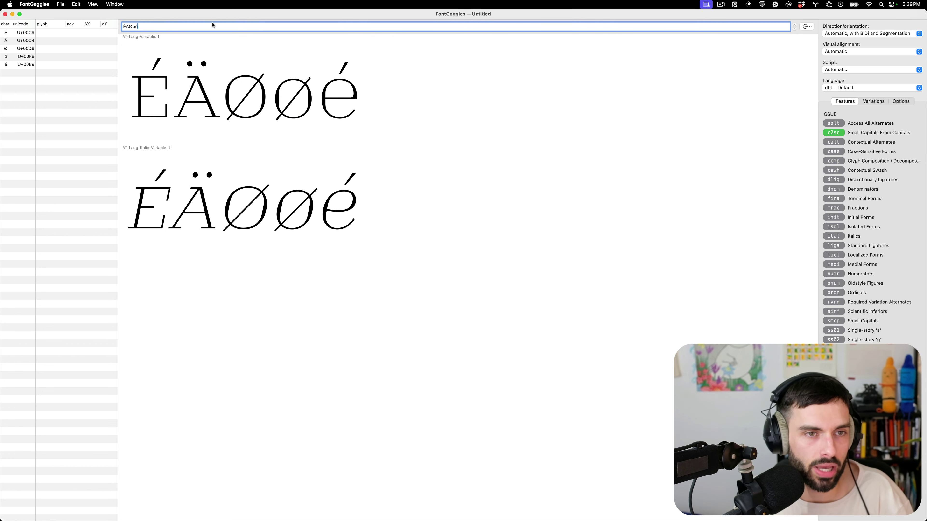
key(ctrl+super+space)
text(horn)
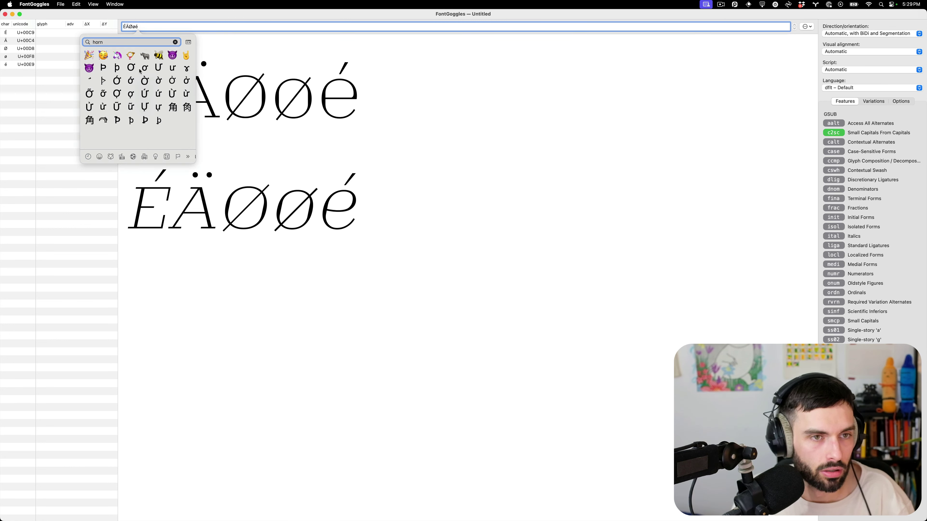
key(Escape)
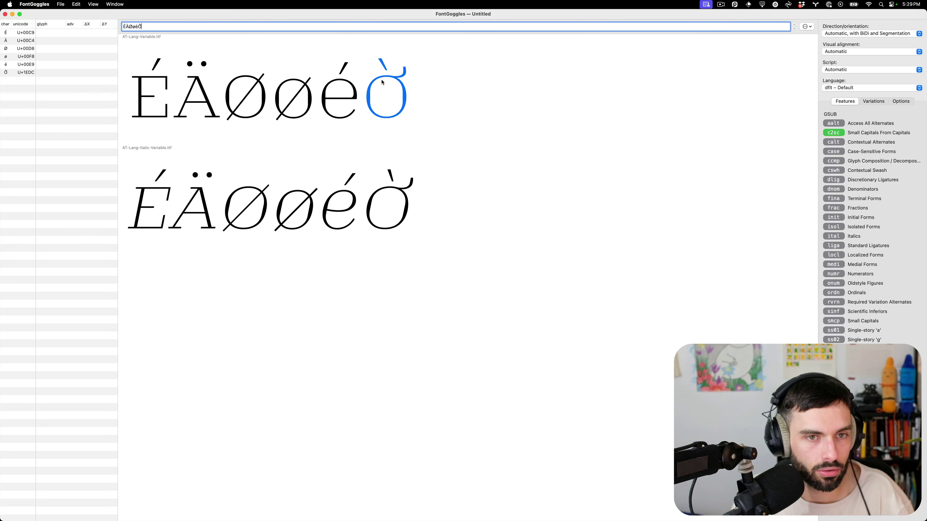
key(BackSpace)
key(BackSpace)
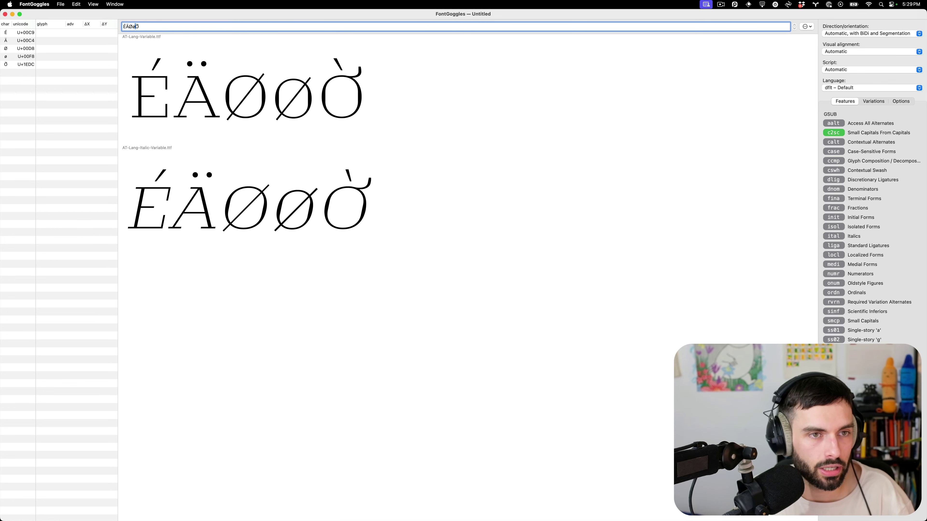
text(H)
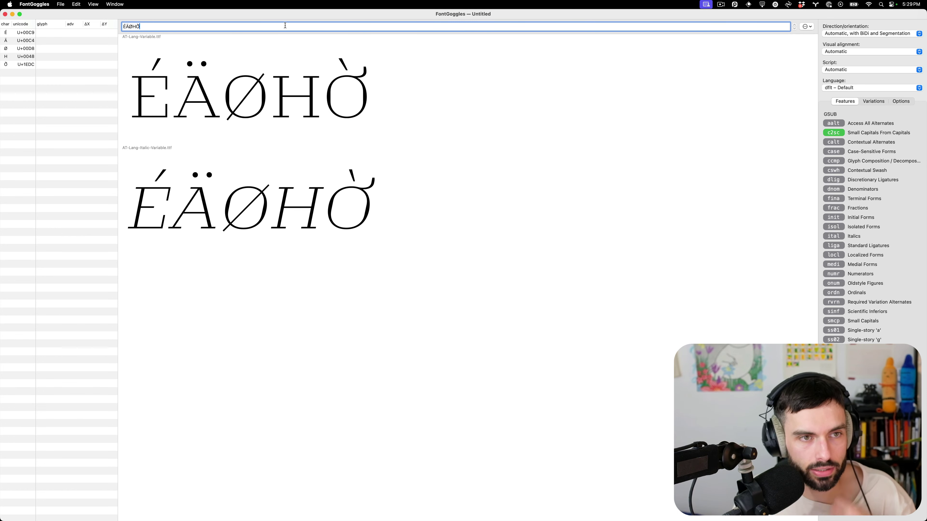
Extend the sample text with an ampersand, curly braces and digits so that it reads {123ÉÄØHỜ&}
text(*)
key(BackSpace)
text(&)
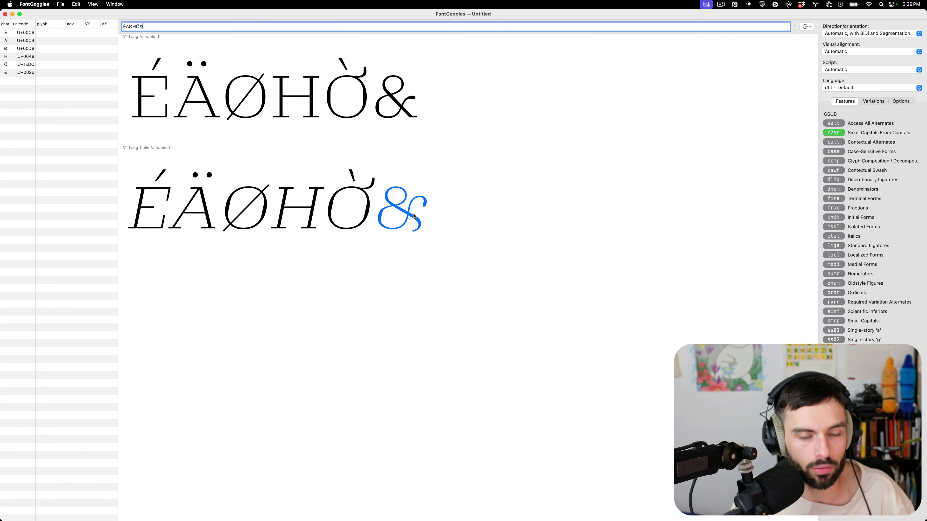
text(})
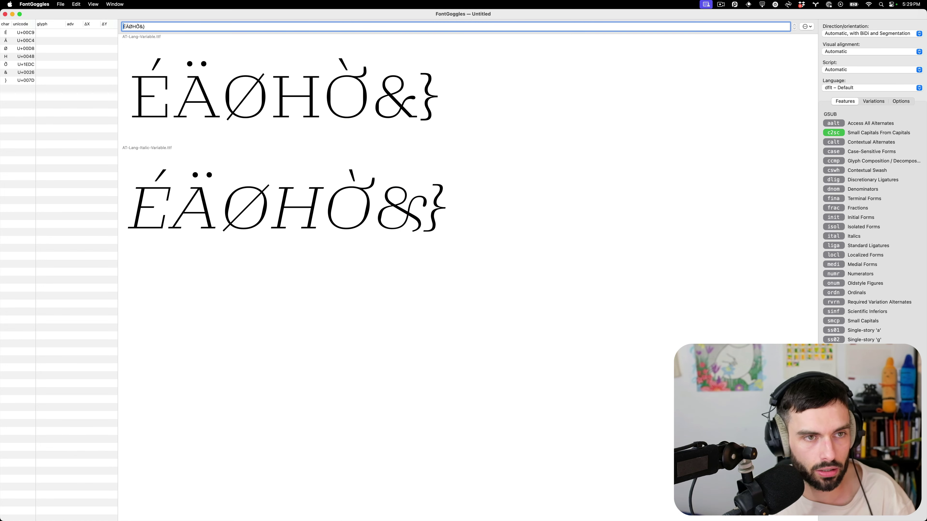
text({)
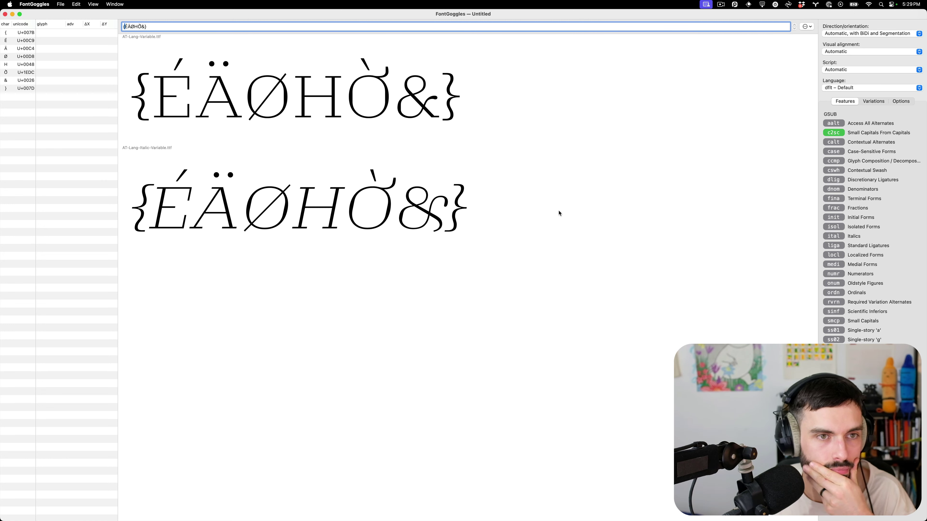
text(123)
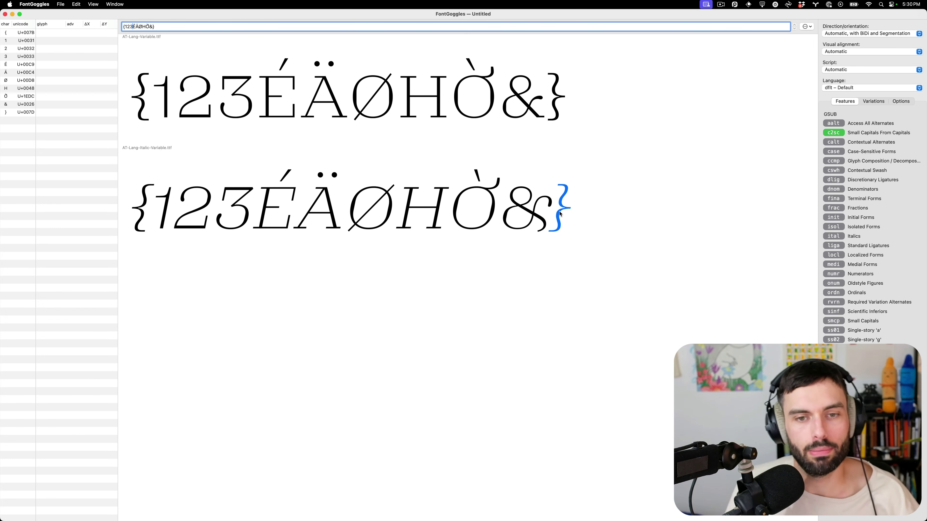
key(super+o)
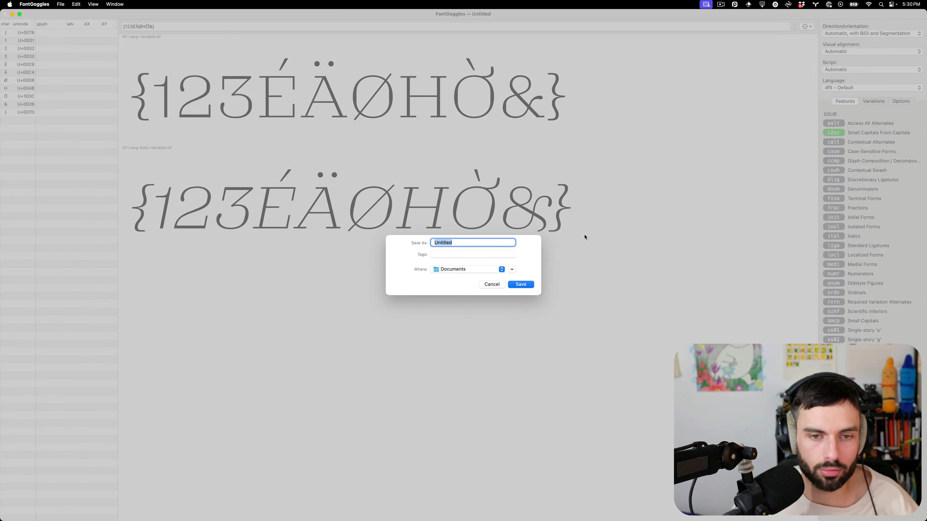
click(496, 284)
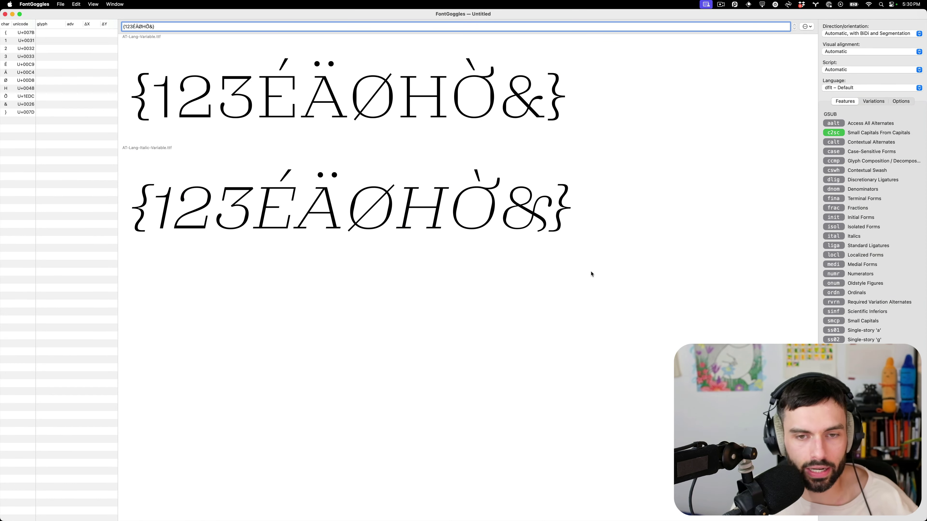
key(super+Tab)
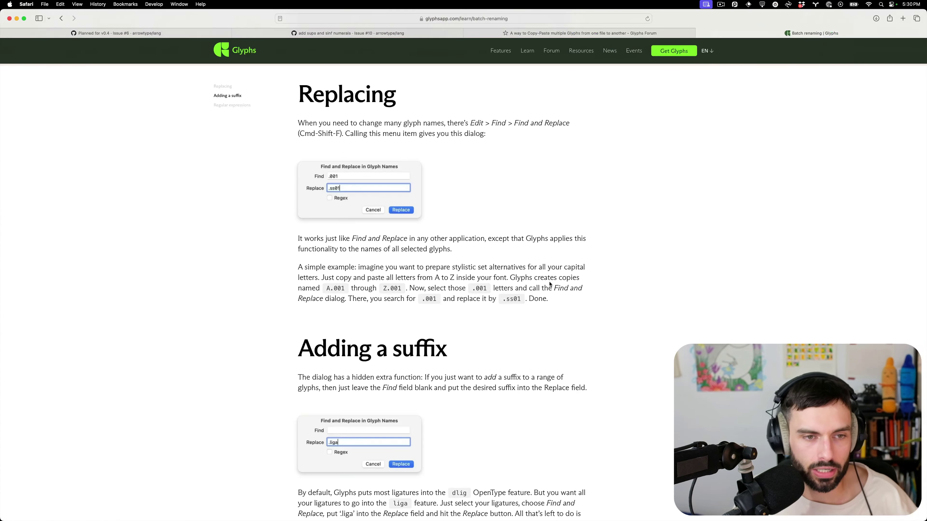
key(super+Tab)
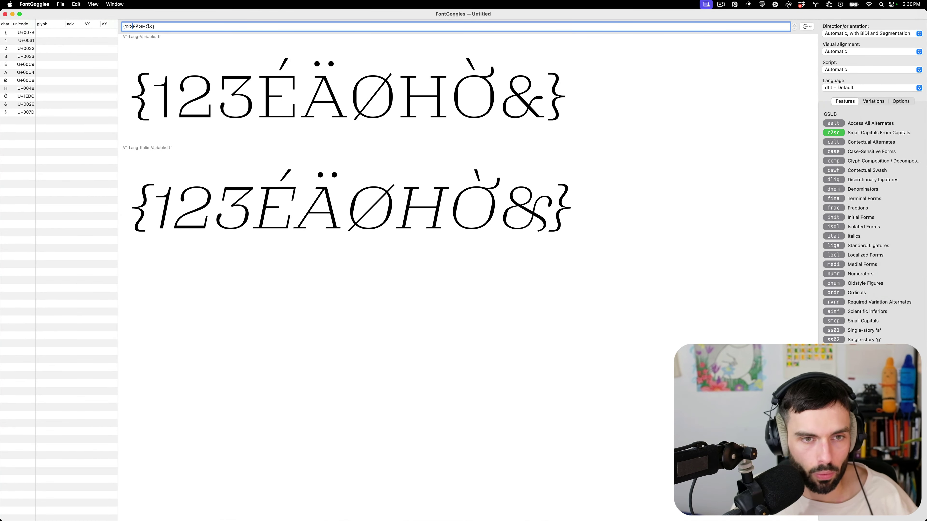
key(super+Tab)
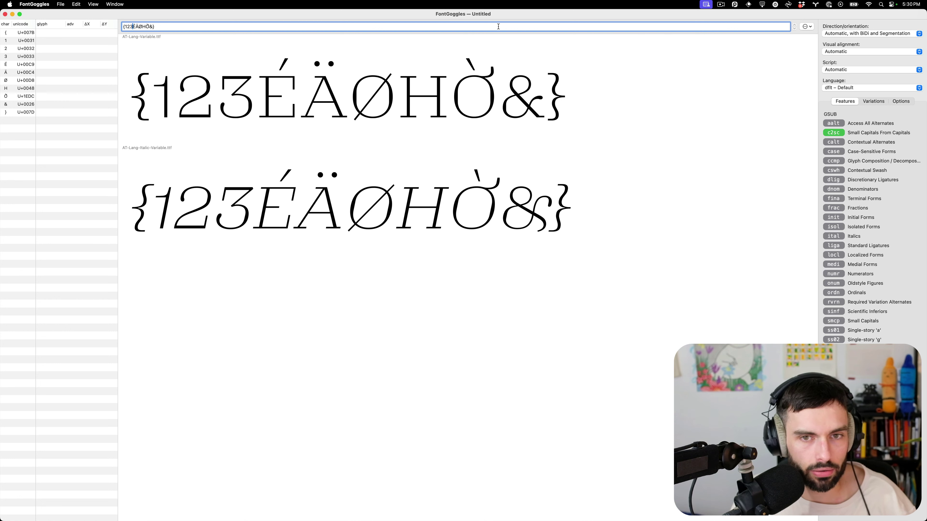
Replace the whole sample text with the word "good"
text(g)
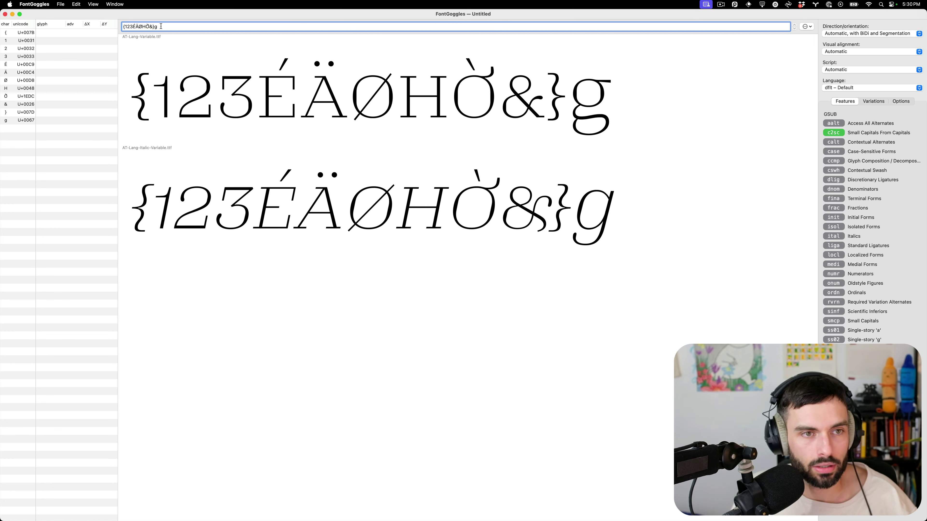
key(super+a)
text(good)
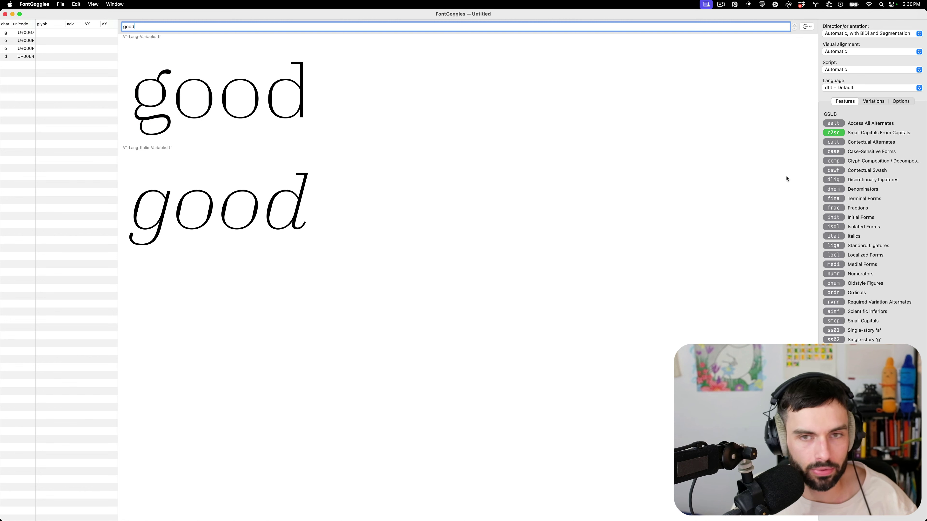
Raise the Weight axis of both fonts to a heavy weight and try the feature listed after ss02 on the Roman g
click(879, 101)
click(881, 121)
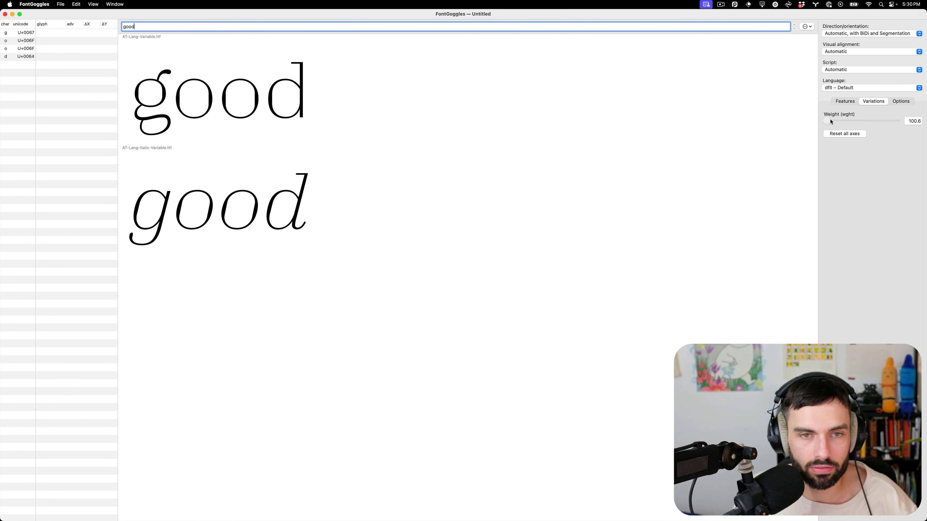
drag(880, 122, 874, 121)
click(842, 102)
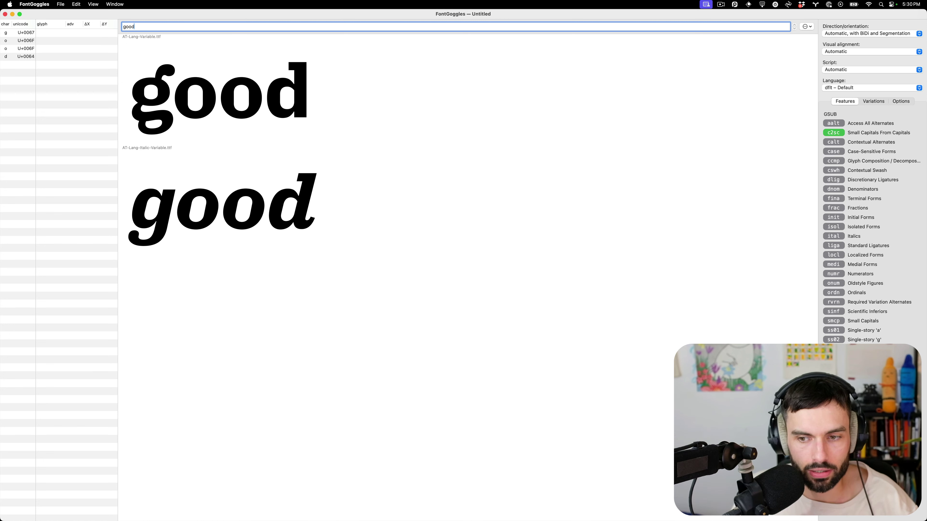
click(833, 349)
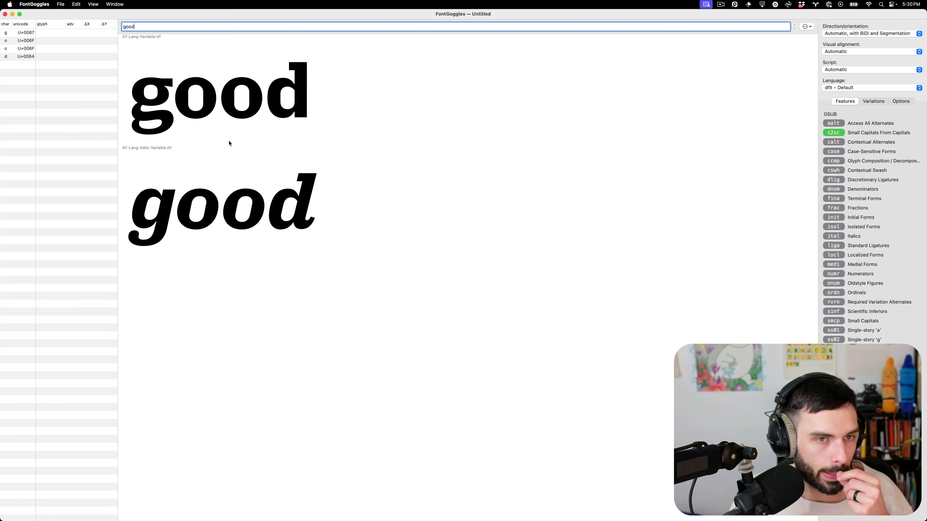
key(super+a)
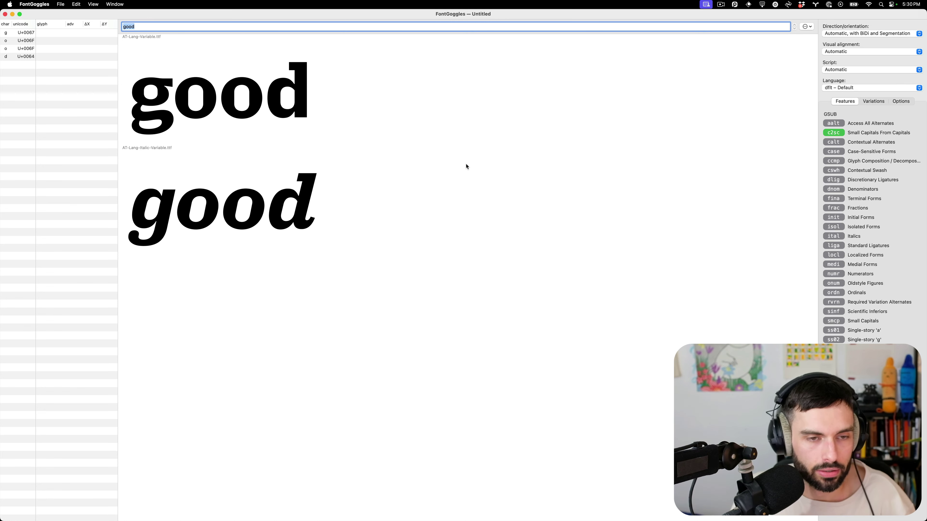
click(429, 159)
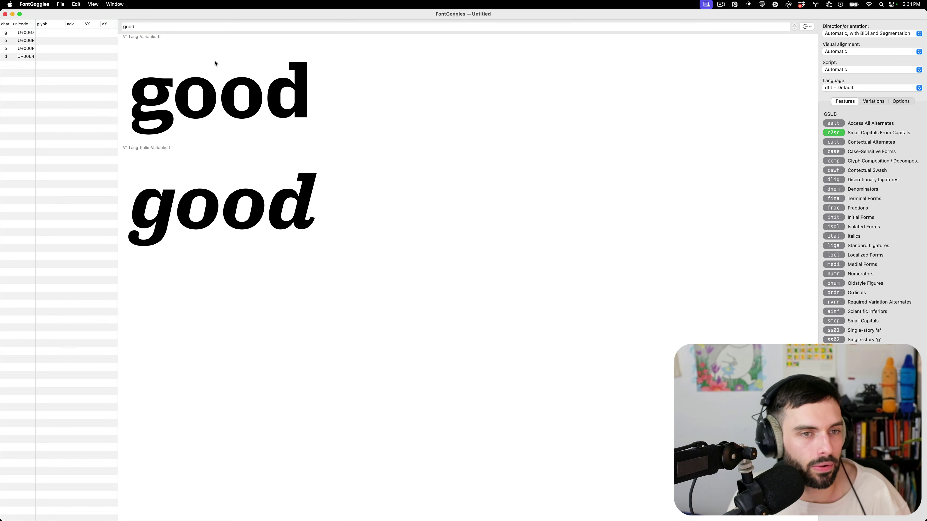
click(150, 28)
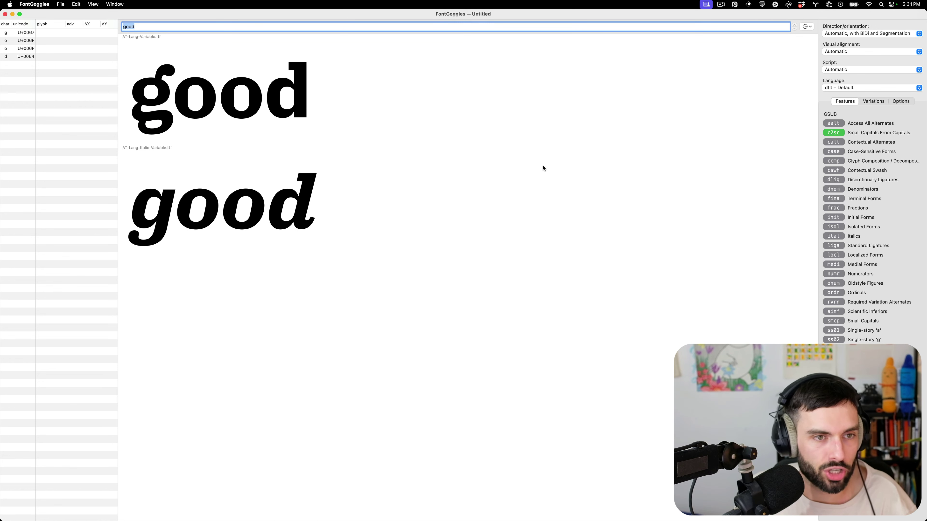
click(563, 168)
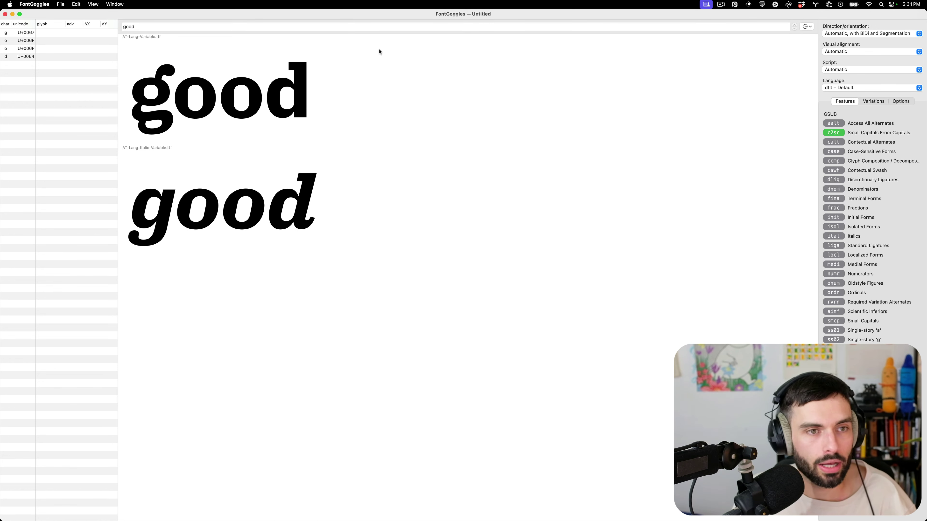